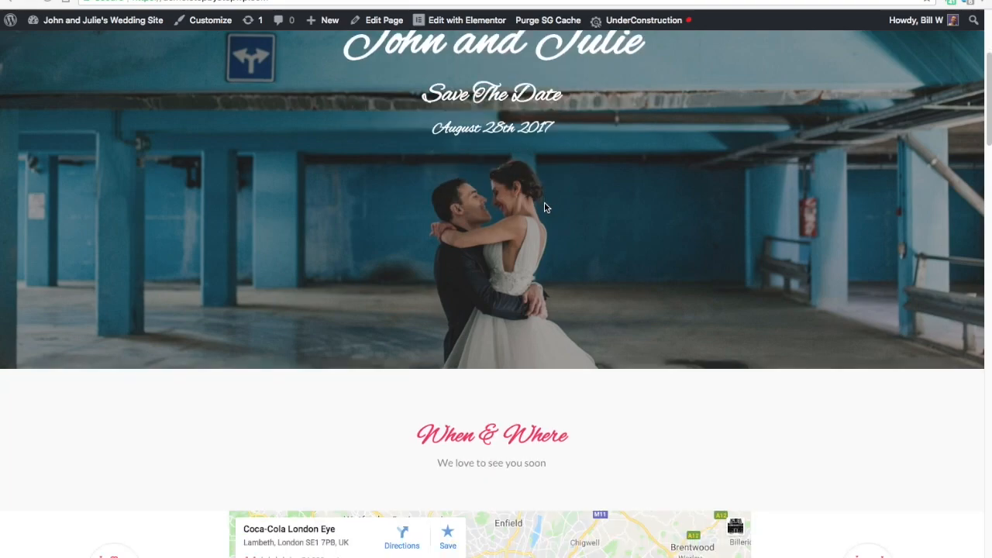
scroll(587, 304, down, 5)
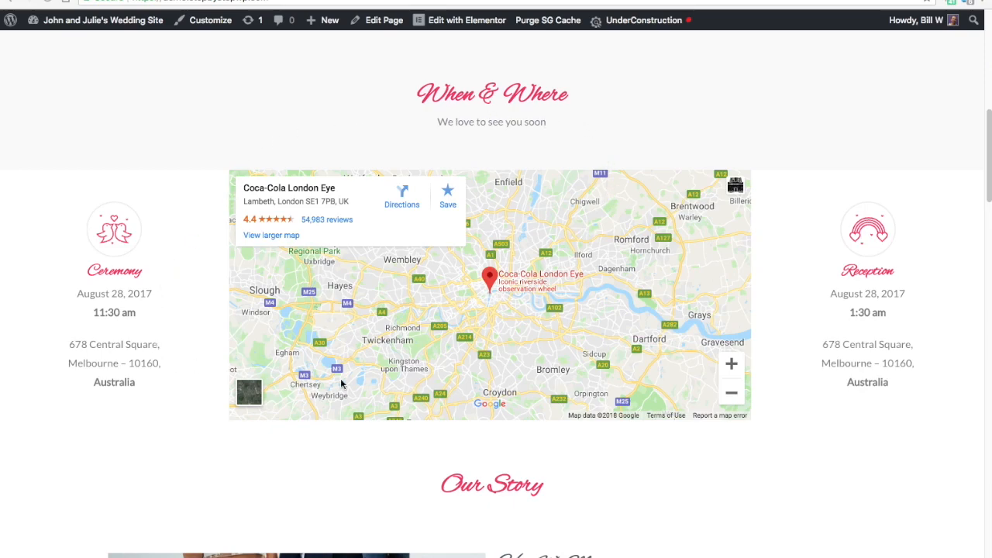
Scroll down to the gallery and view the floral arch photo enlarged, then close it.
scroll(783, 295, down, 2)
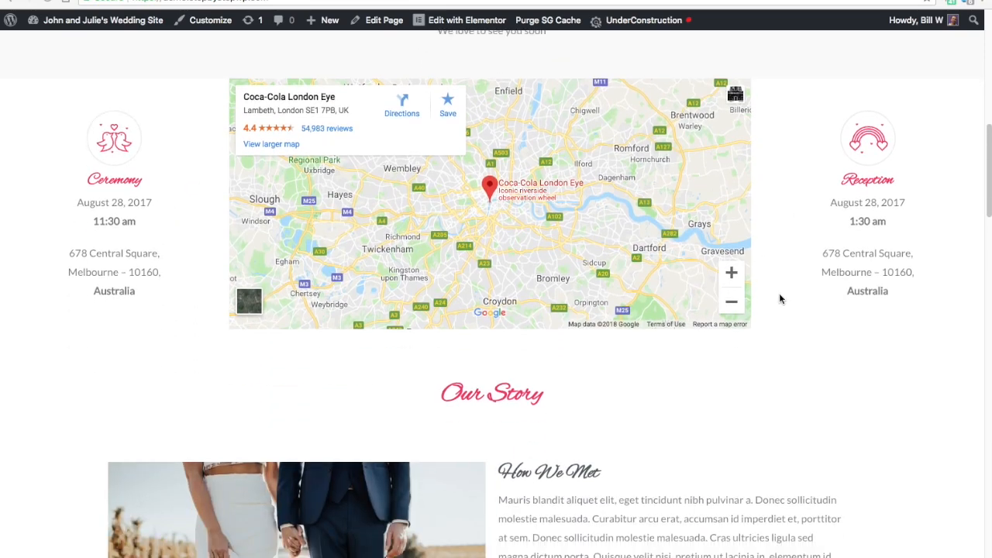
scroll(605, 281, down, 3)
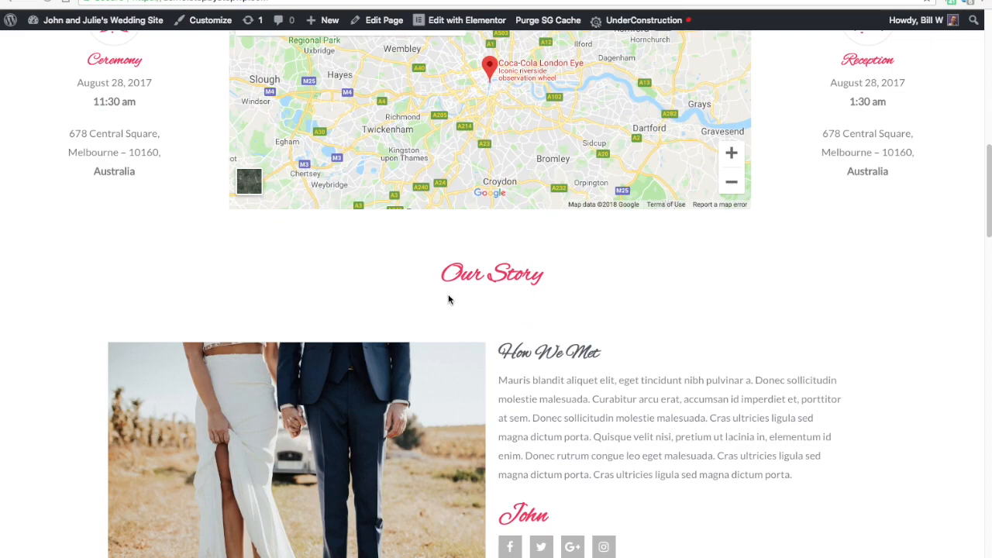
scroll(448, 299, down, 3)
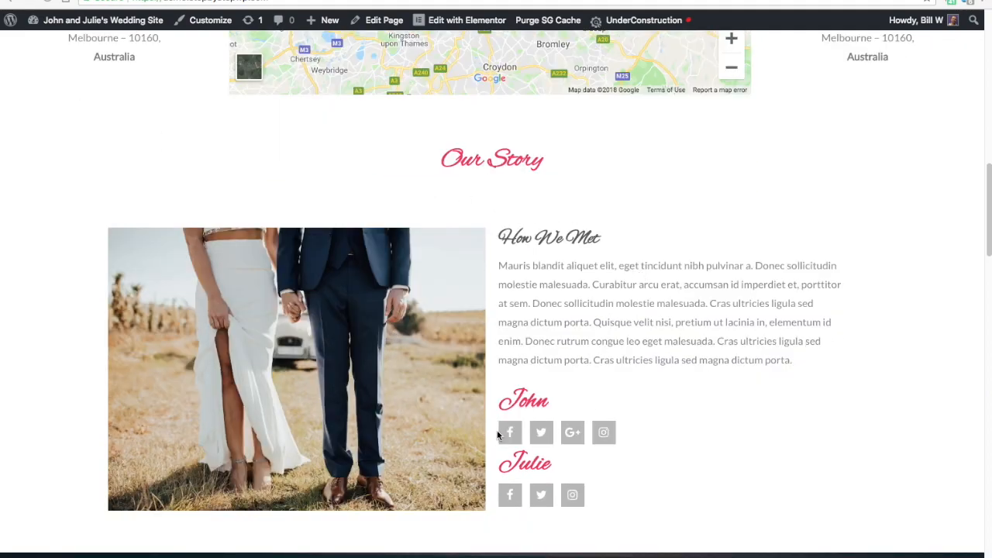
scroll(620, 418, down, 2)
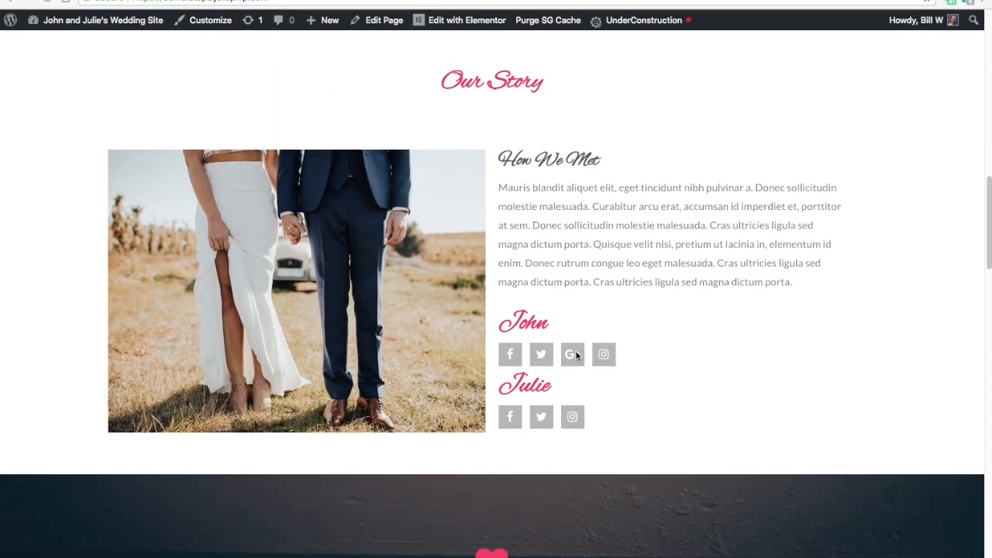
scroll(577, 355, down, 6)
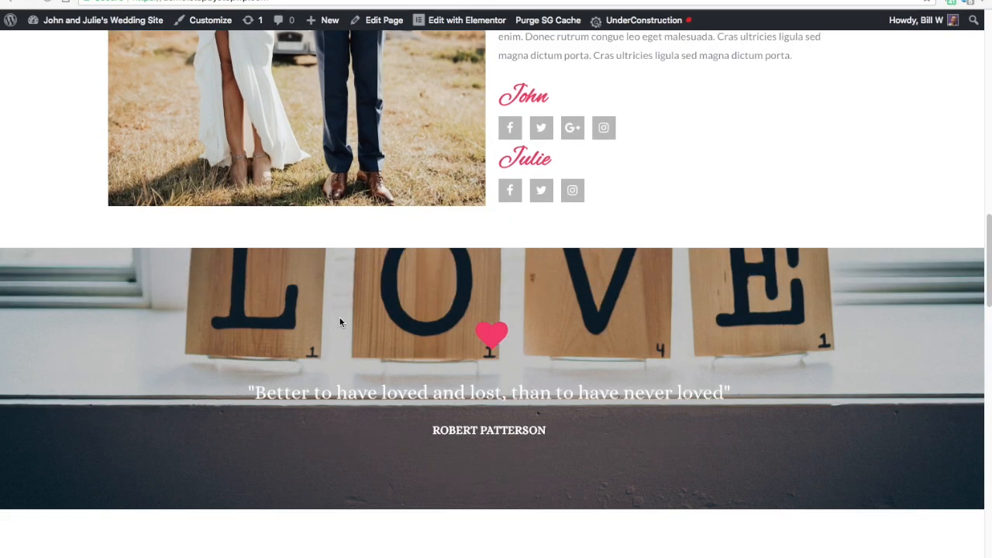
scroll(432, 312, down, 1)
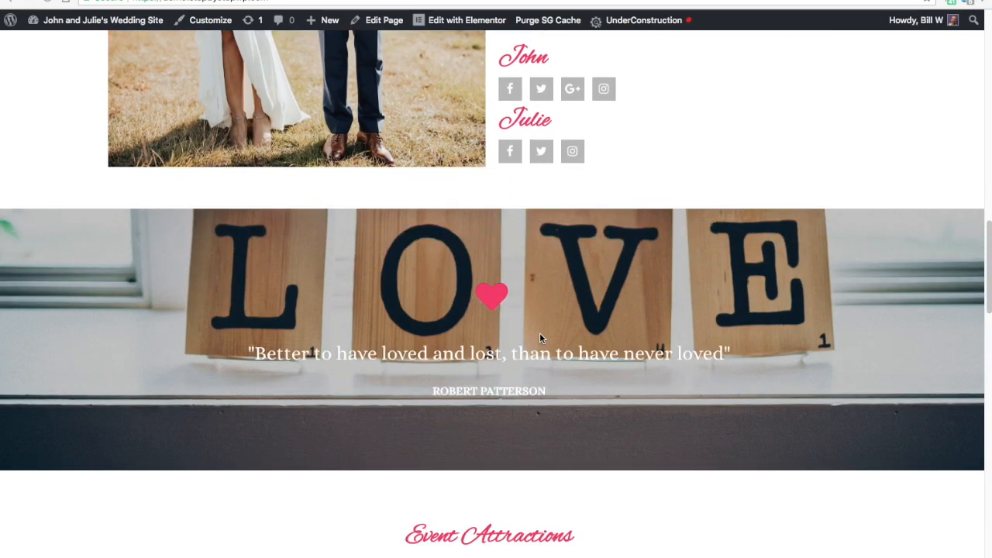
scroll(379, 351, down, 9)
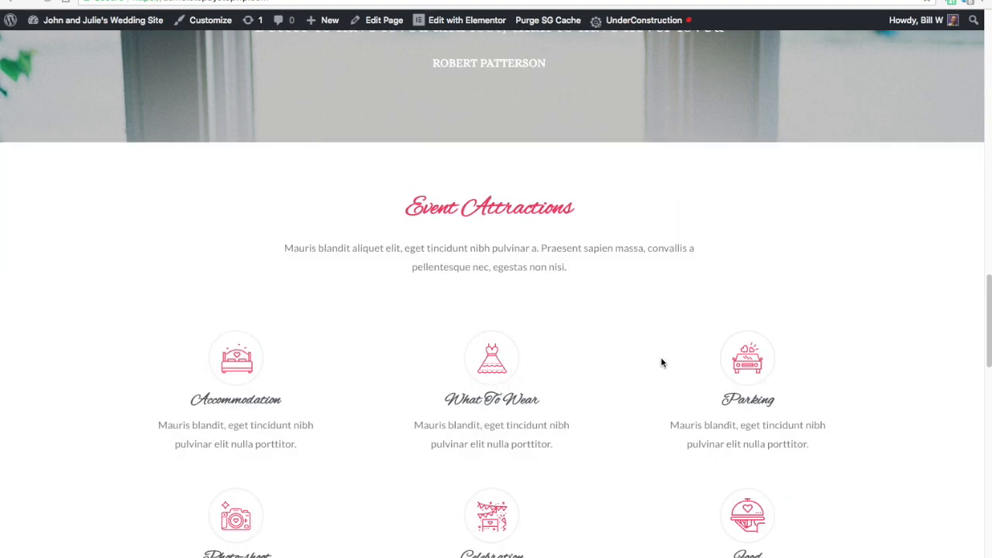
scroll(663, 361, down, 3)
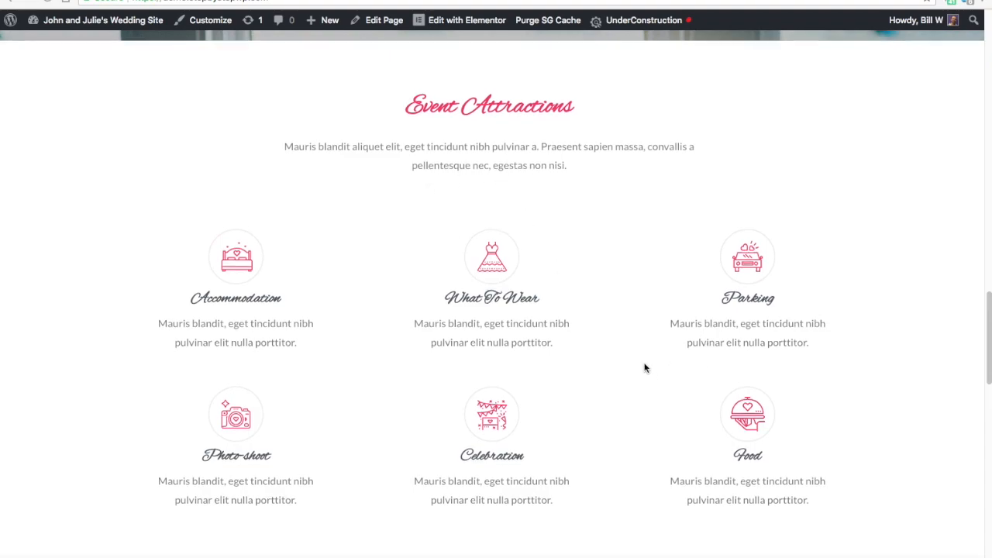
scroll(644, 367, down, 2)
scroll(636, 379, down, 8)
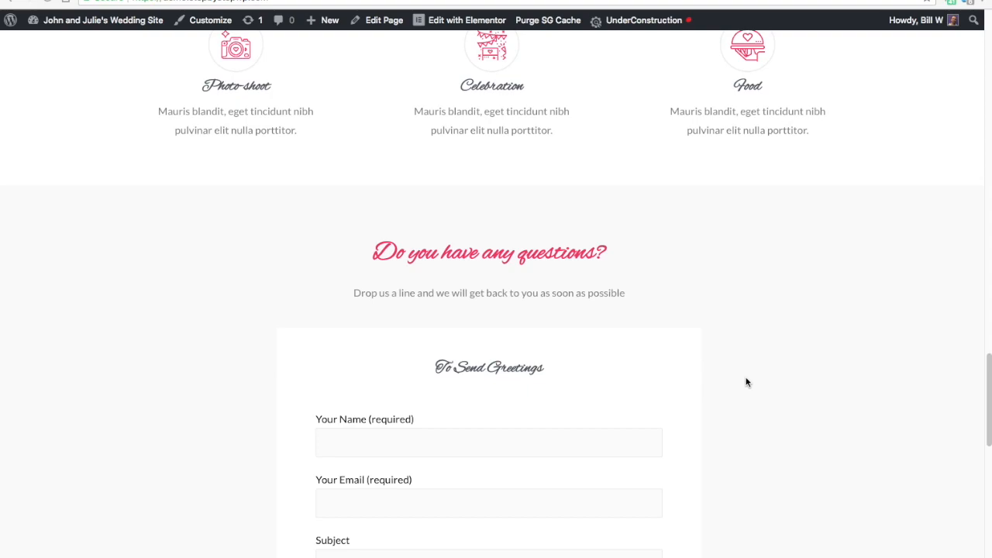
scroll(743, 382, down, 3)
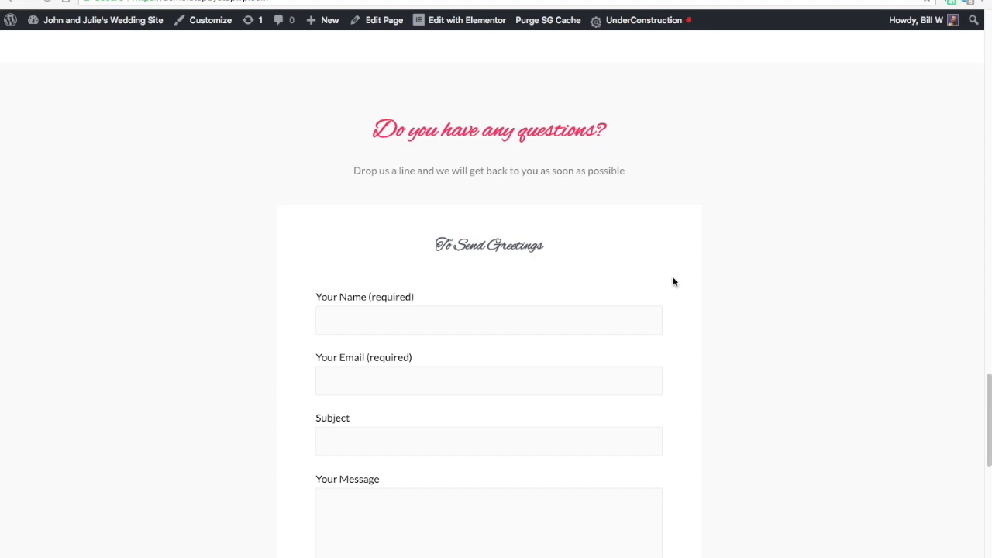
scroll(674, 281, down, 5)
scroll(677, 288, down, 12)
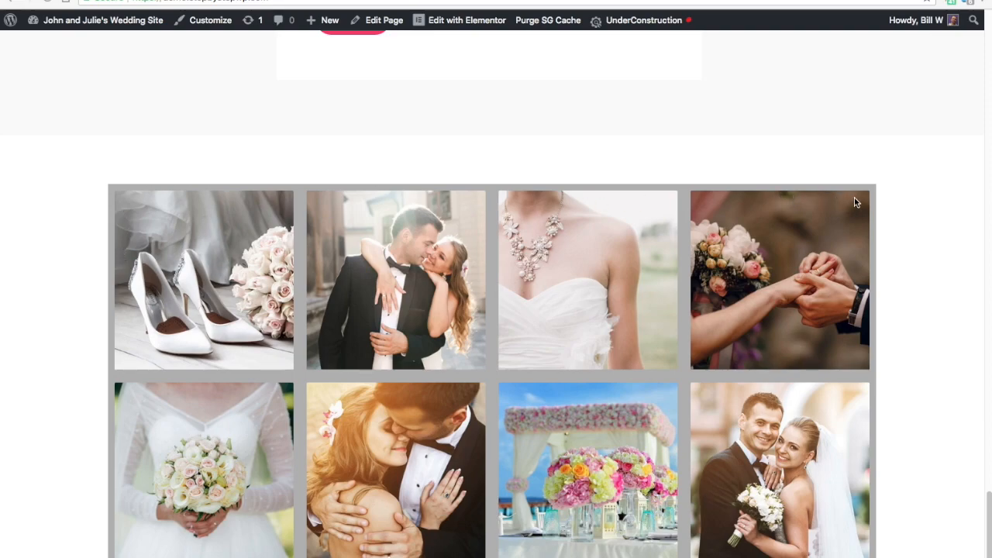
scroll(620, 427, down, 1)
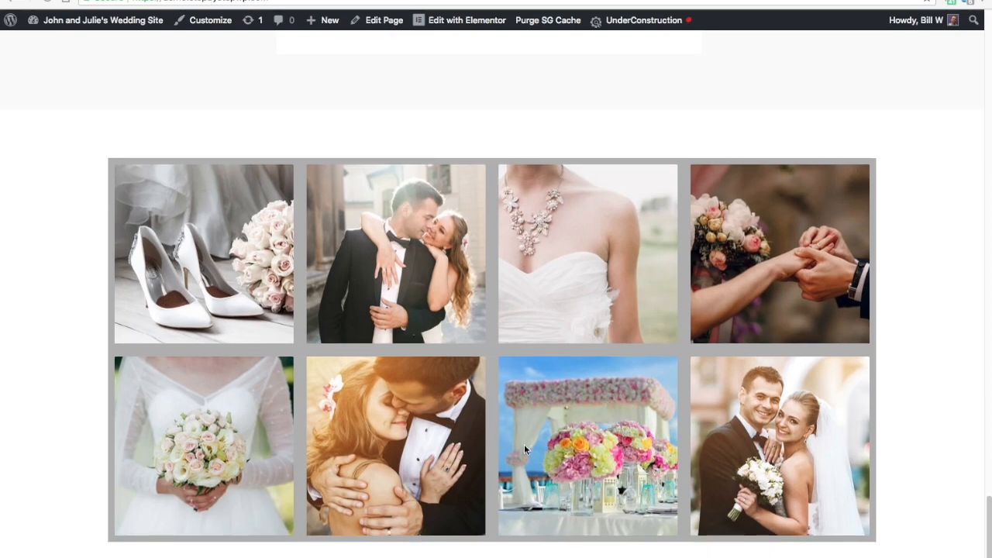
click(617, 416)
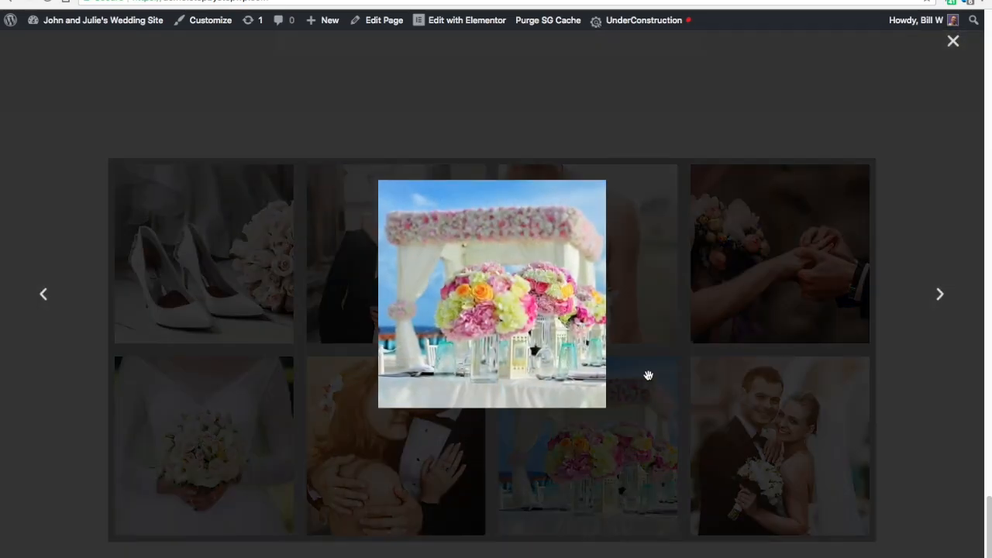
click(953, 43)
Enlarge the necklace photo, advance to the next photo, close the lightbox and scroll back up.
click(578, 275)
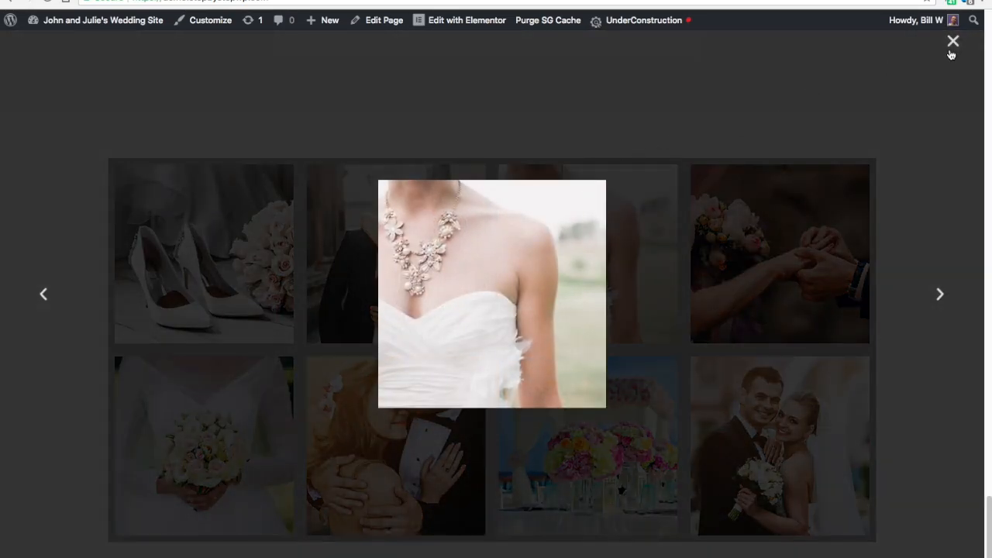
click(939, 293)
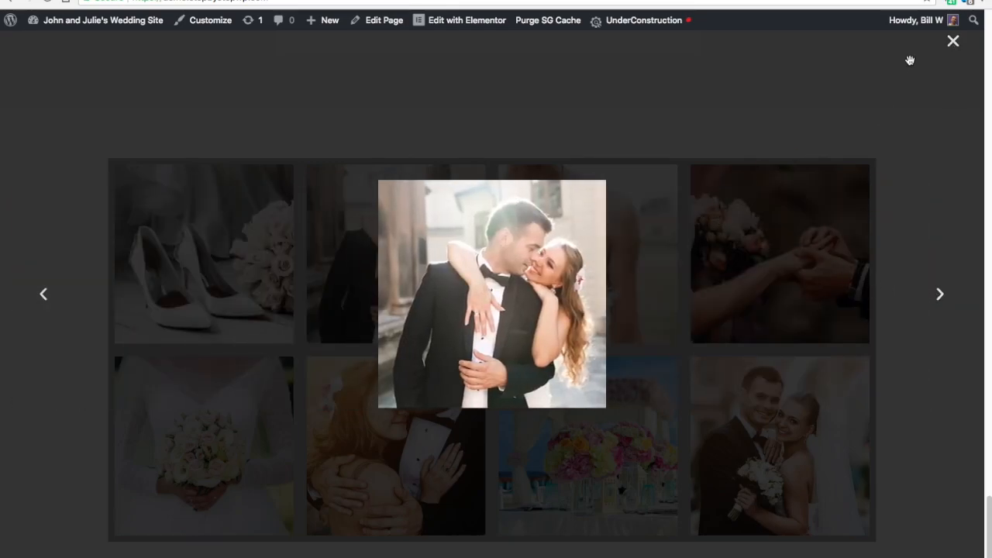
click(953, 44)
scroll(614, 326, up, 7)
scroll(614, 328, up, 10)
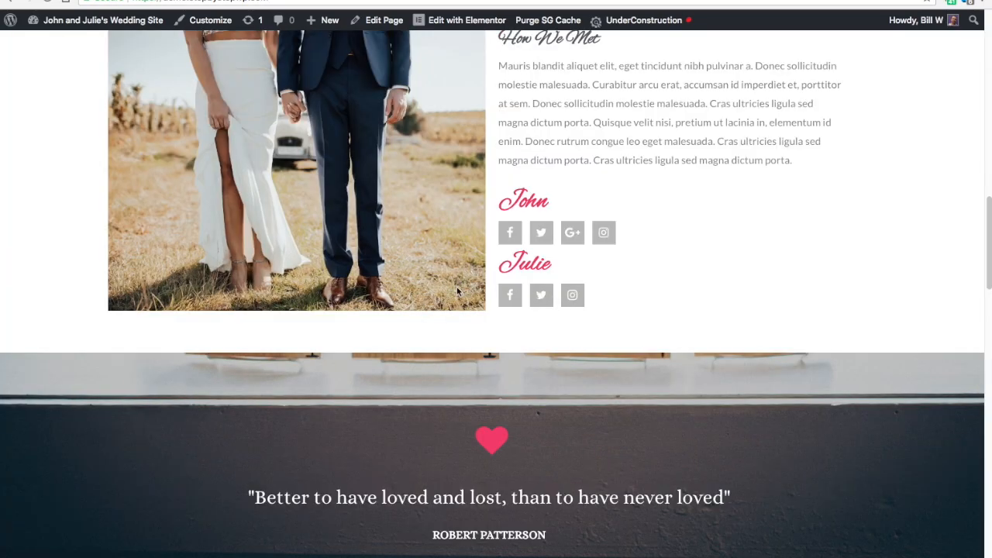
scroll(583, 311, up, 5)
scroll(669, 323, down, 5)
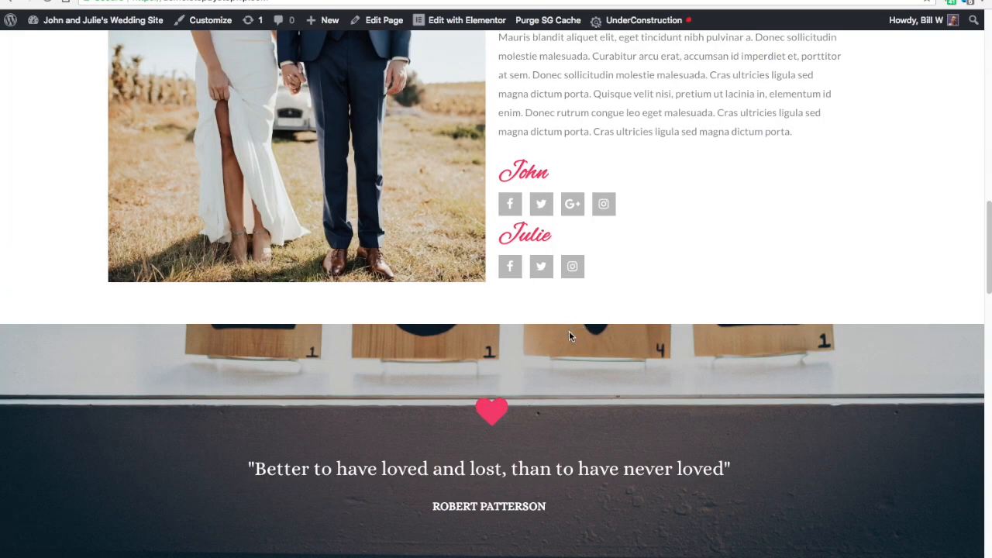
scroll(647, 336, up, 3)
scroll(647, 341, up, 10)
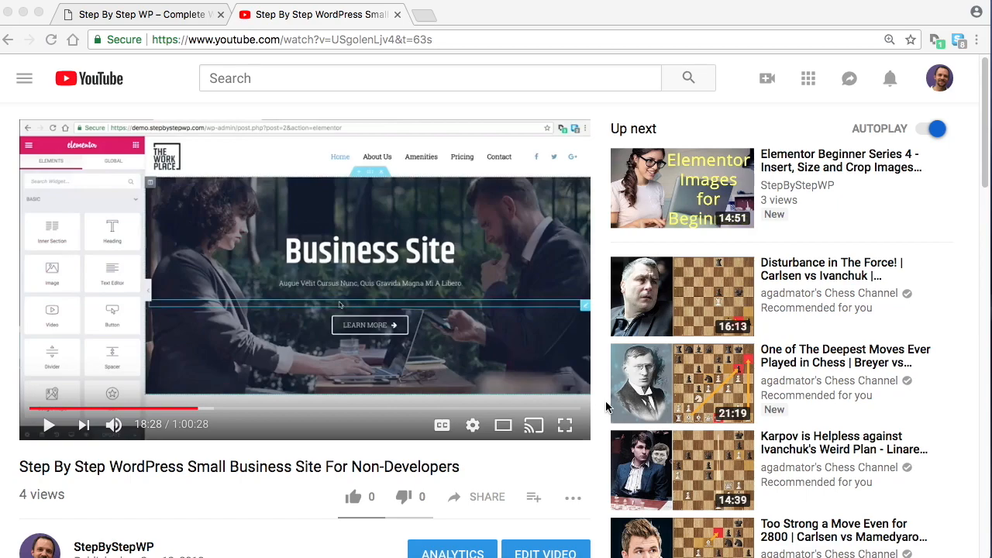
Scroll the 'Step By Step WordPress Small Business Site' video page, then close its YouTube tab.
scroll(557, 374, down, 1)
scroll(556, 374, down, 1)
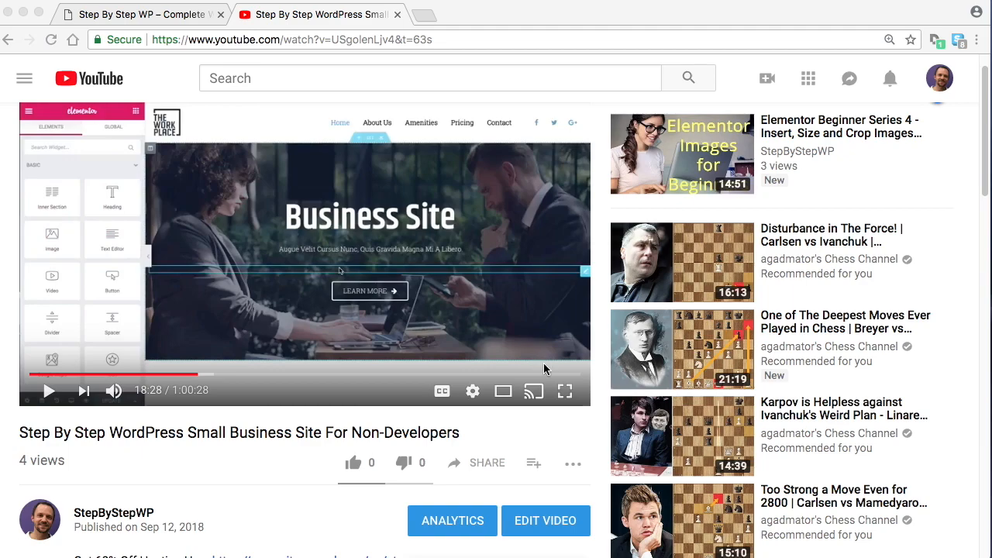
scroll(549, 358, down, 2)
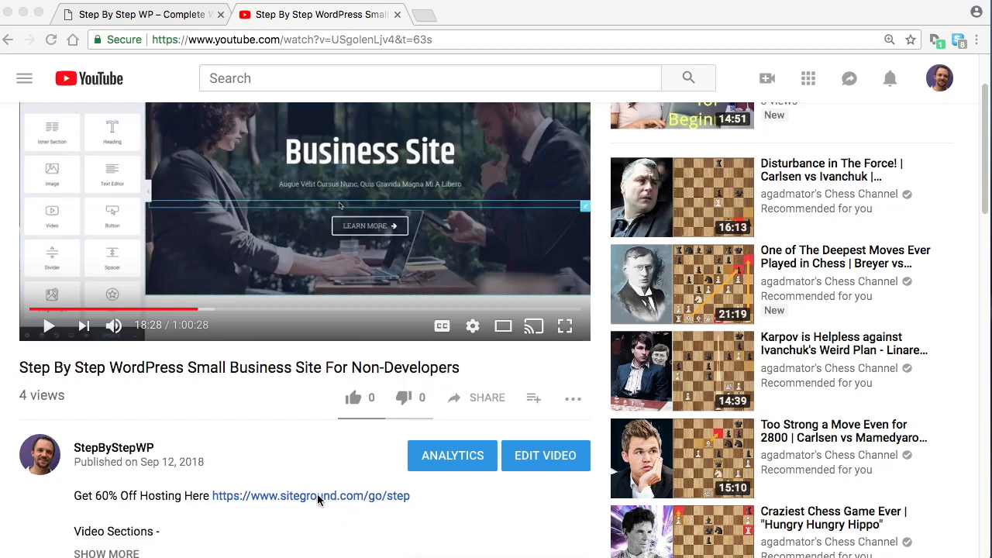
scroll(460, 426, up, 2)
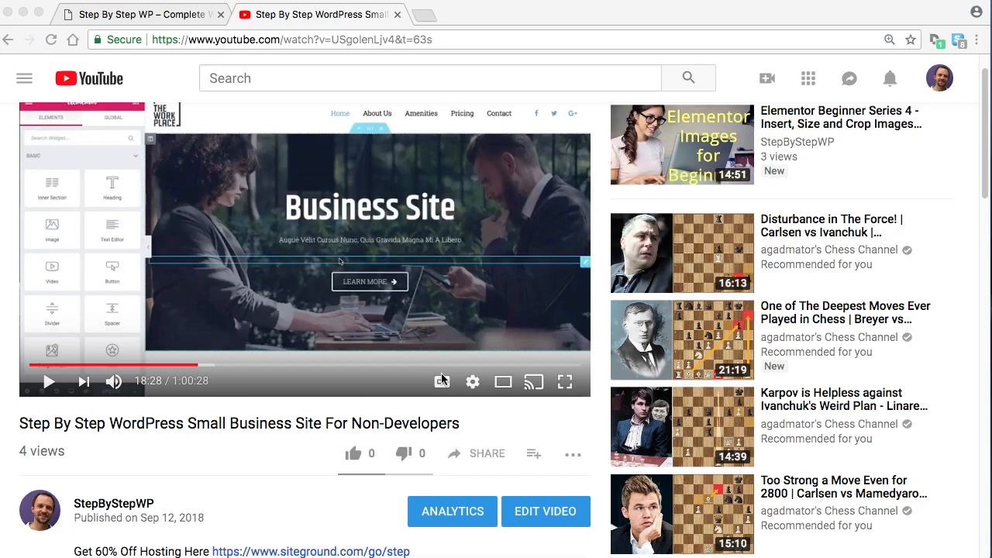
scroll(442, 380, down, 3)
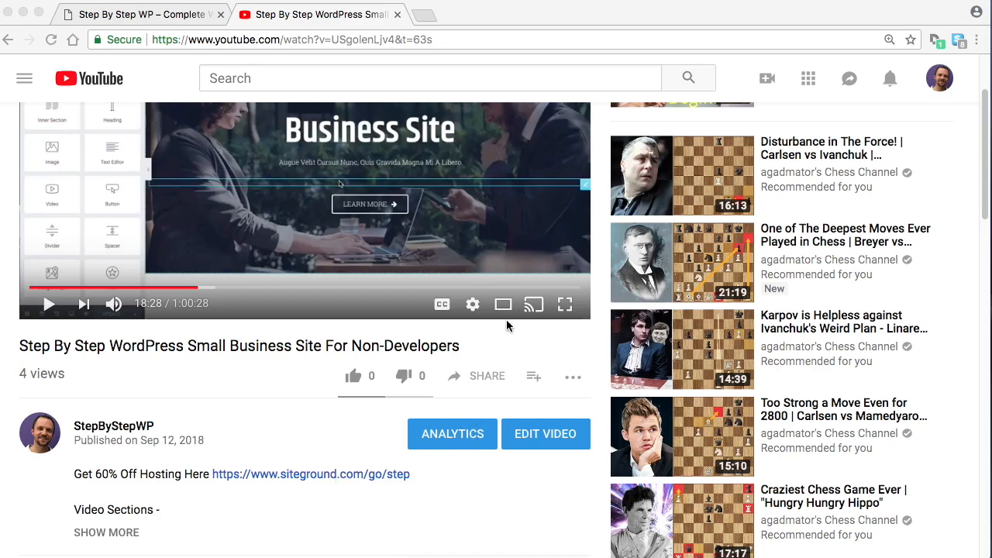
click(397, 16)
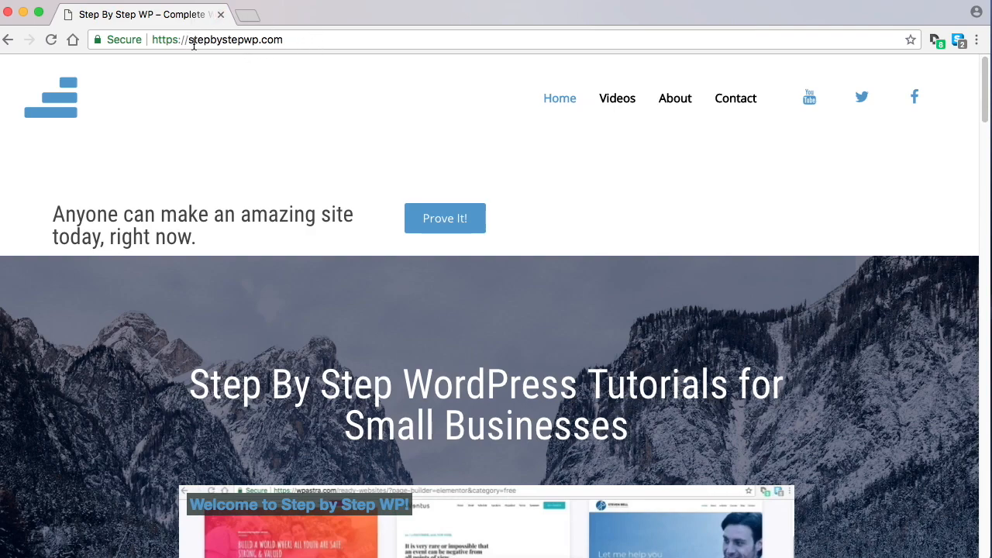
Scroll down to the 'Website Hosting - SiteGround' 60% off section and briefly highlight 'SiteGround'.
scroll(549, 258, down, 1)
scroll(561, 263, down, 10)
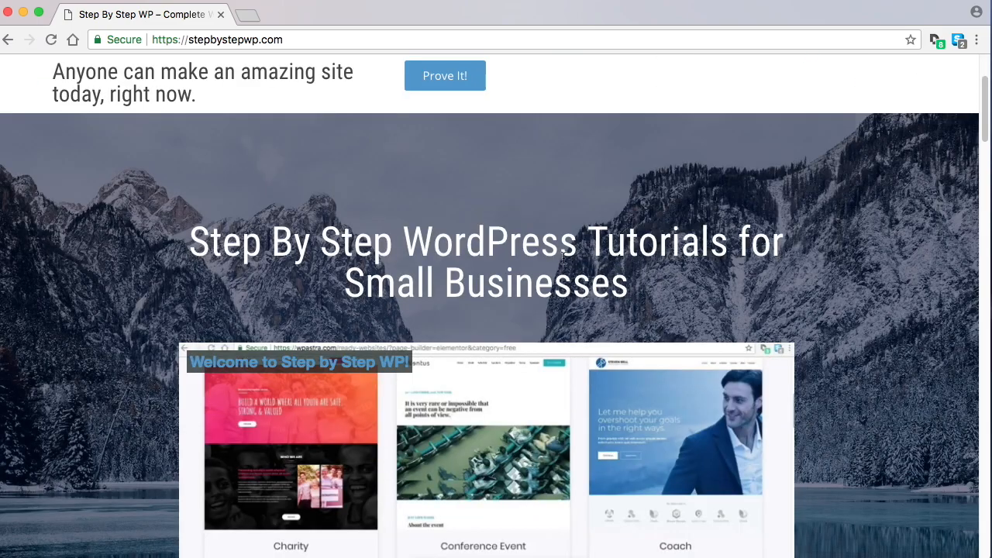
scroll(601, 270, down, 10)
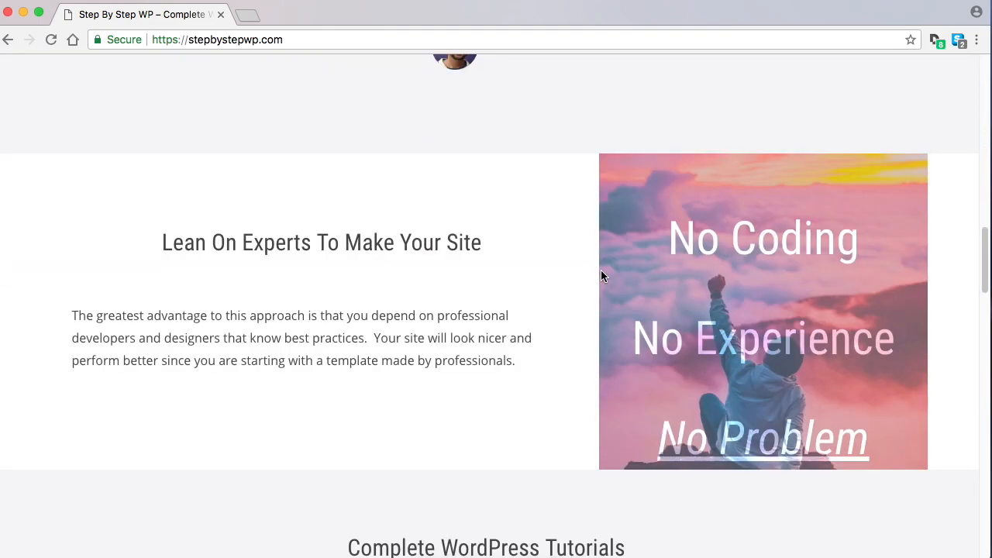
scroll(595, 273, down, 12)
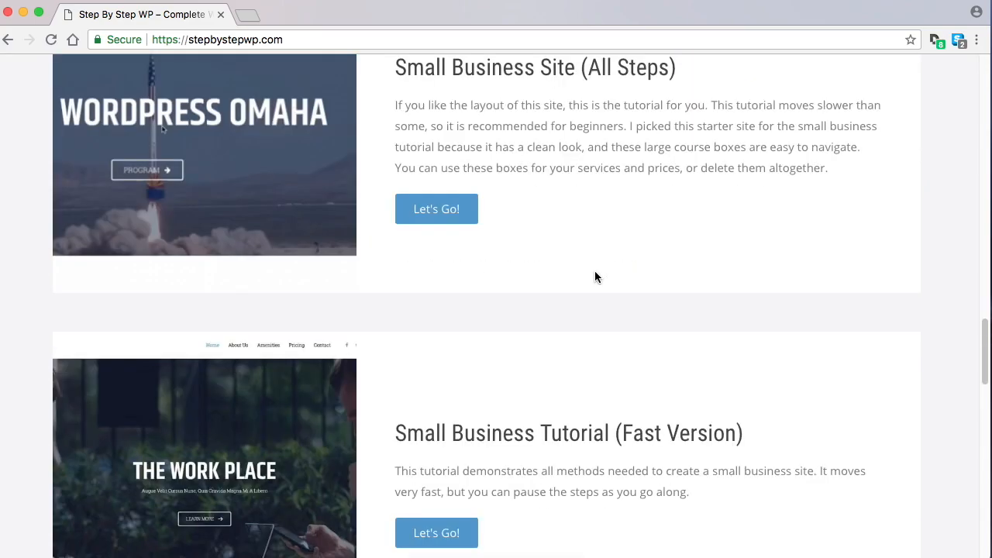
scroll(597, 326, down, 3)
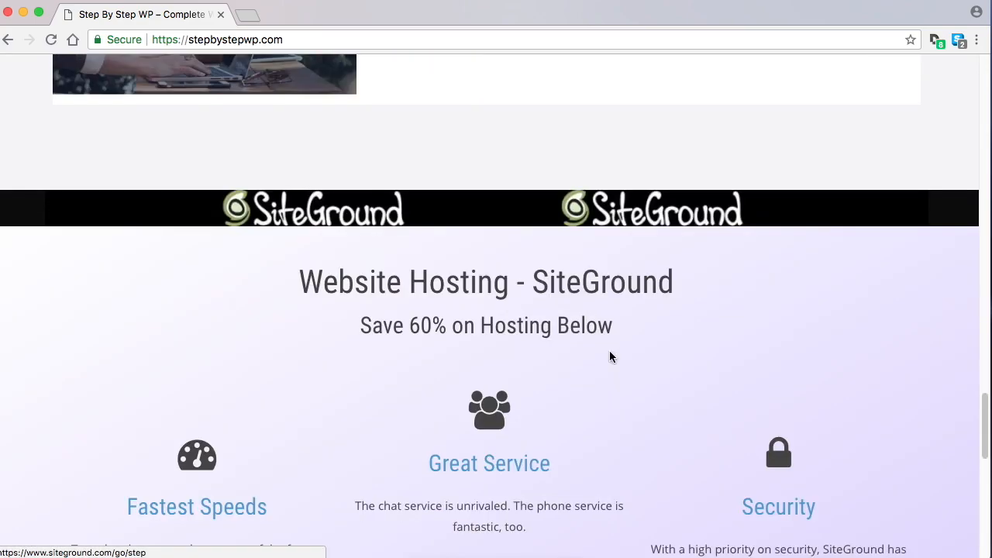
scroll(605, 357, down, 3)
scroll(582, 388, down, 2)
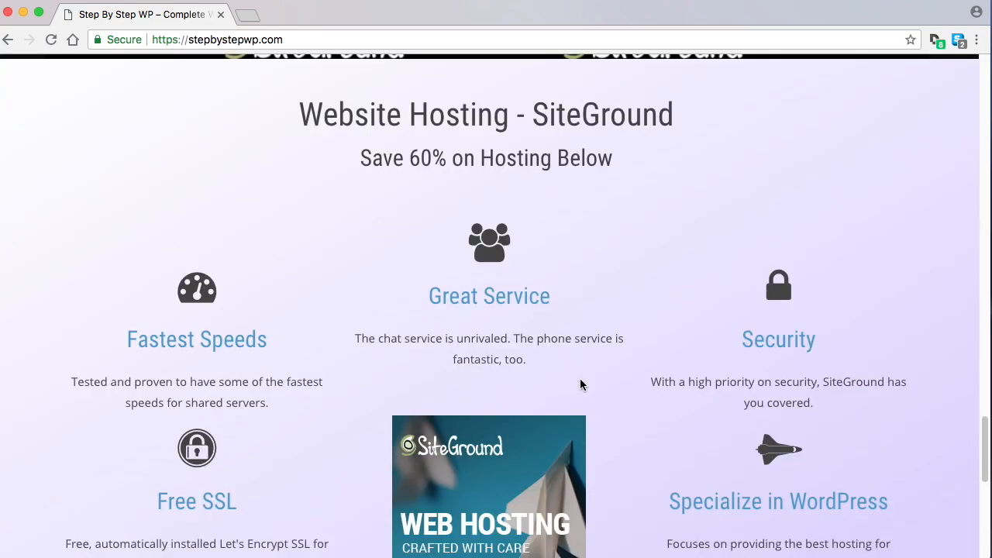
drag(533, 117, 674, 117)
click(718, 213)
scroll(700, 266, down, 1)
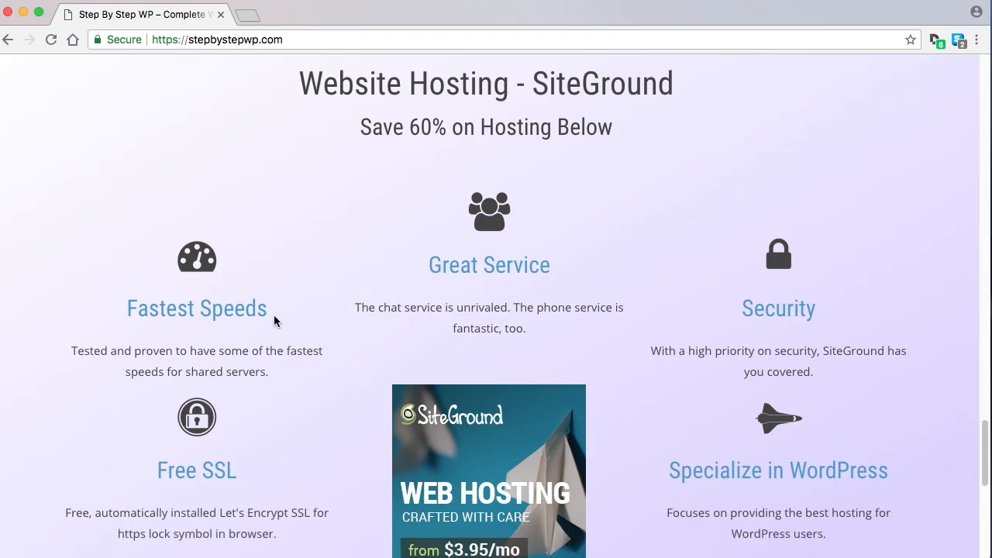
click(203, 314)
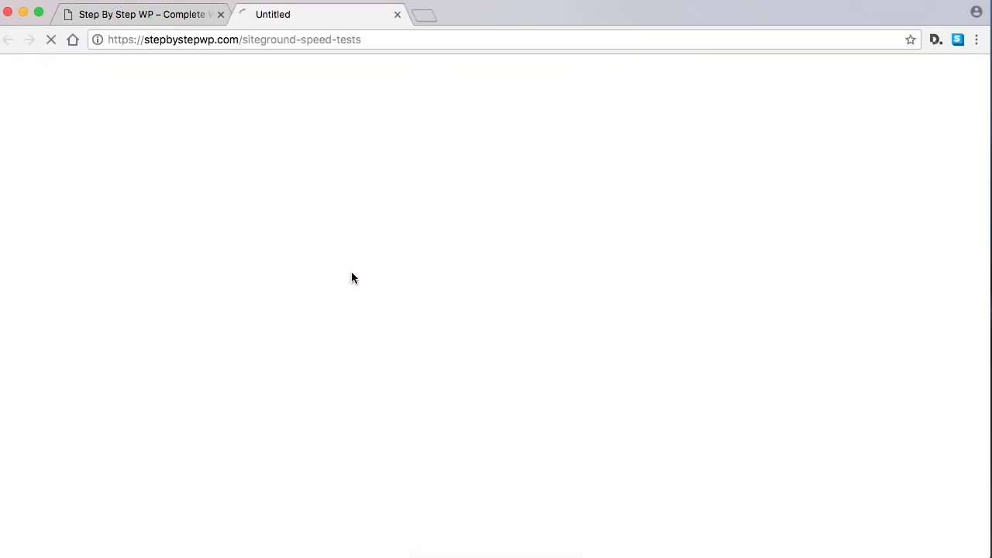
scroll(548, 281, down, 3)
scroll(548, 281, down, 1)
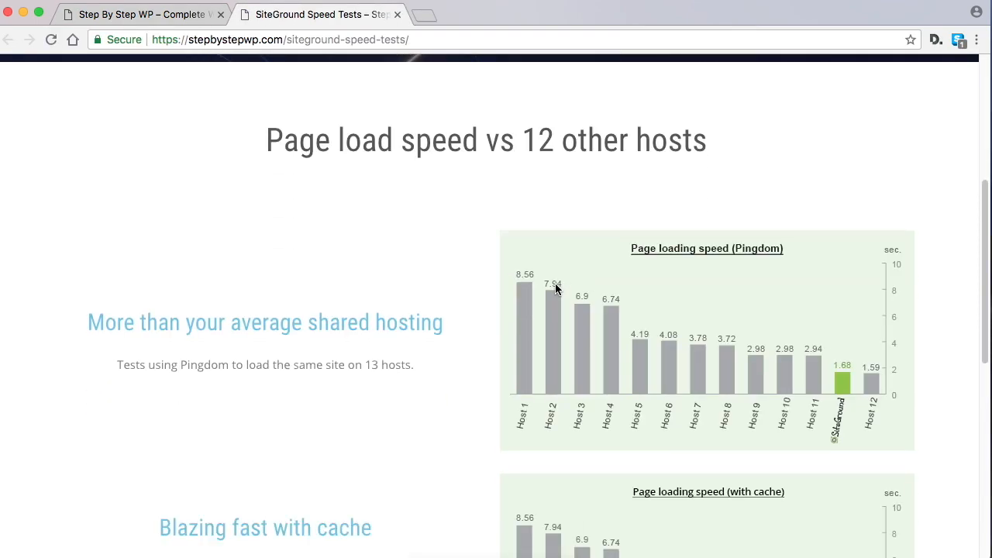
scroll(556, 283, up, 5)
click(397, 15)
scroll(600, 266, down, 1)
click(507, 230)
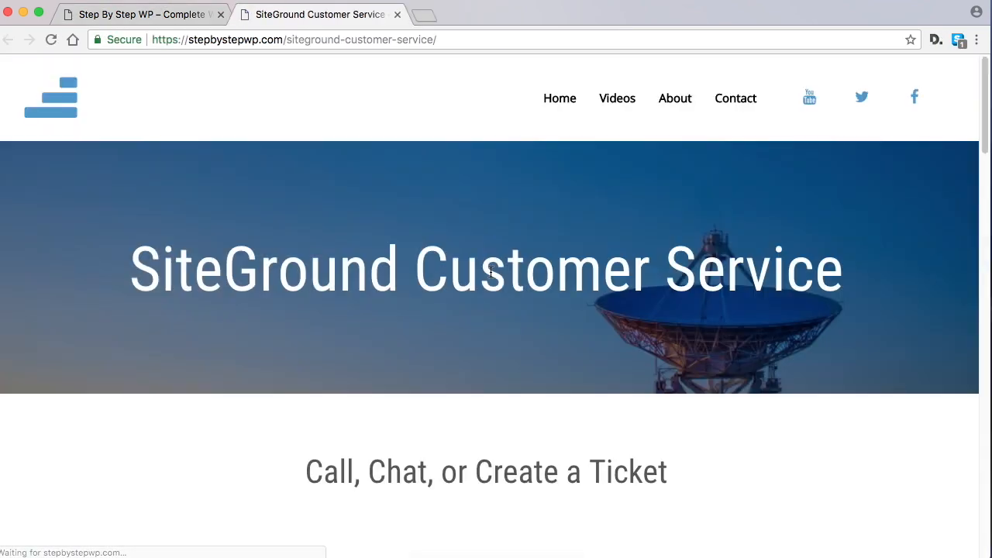
scroll(594, 279, down, 5)
scroll(593, 280, up, 1)
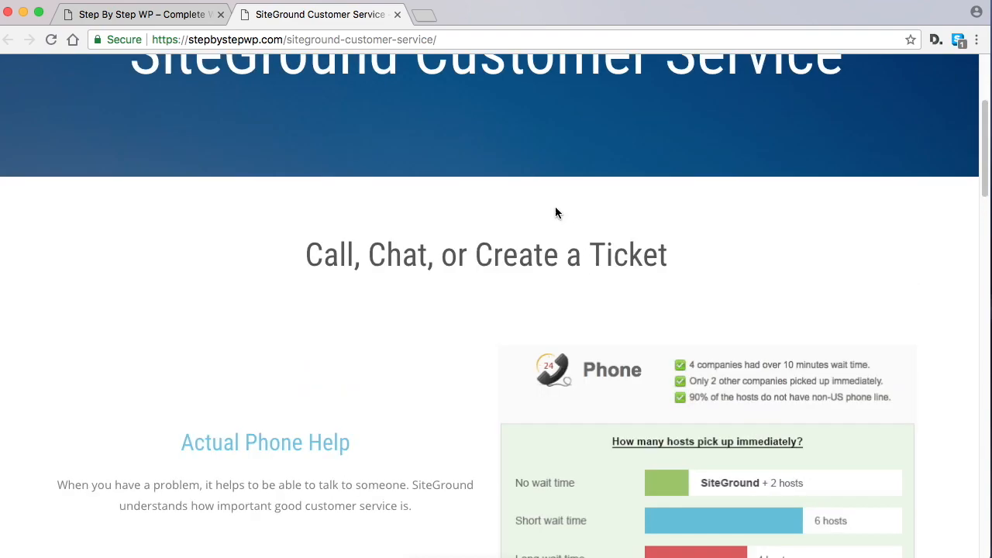
click(397, 15)
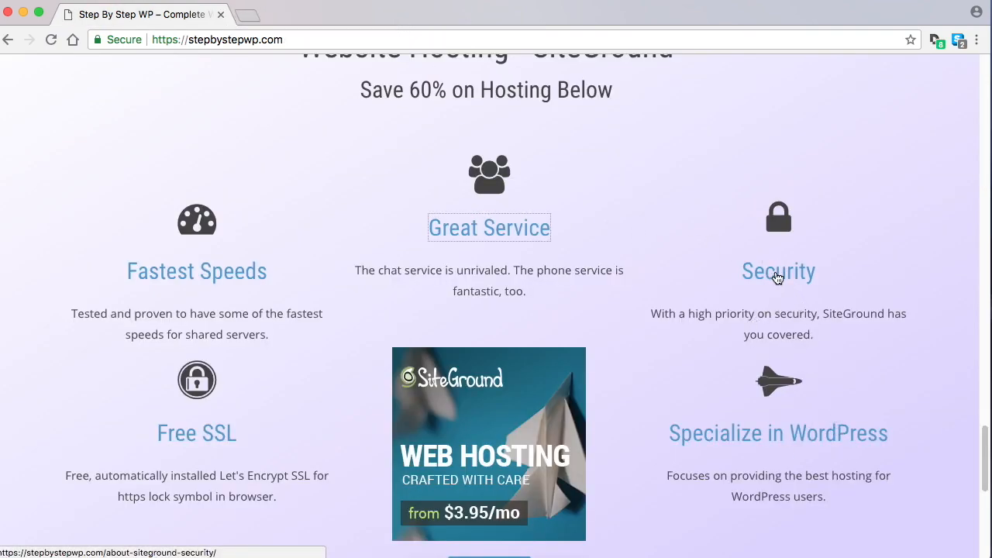
drag(161, 437, 248, 440)
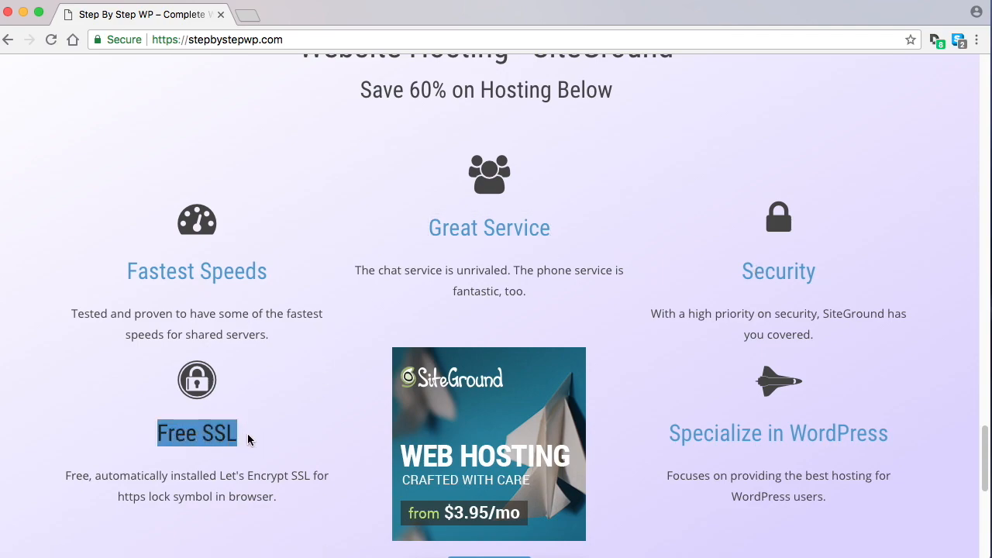
click(285, 443)
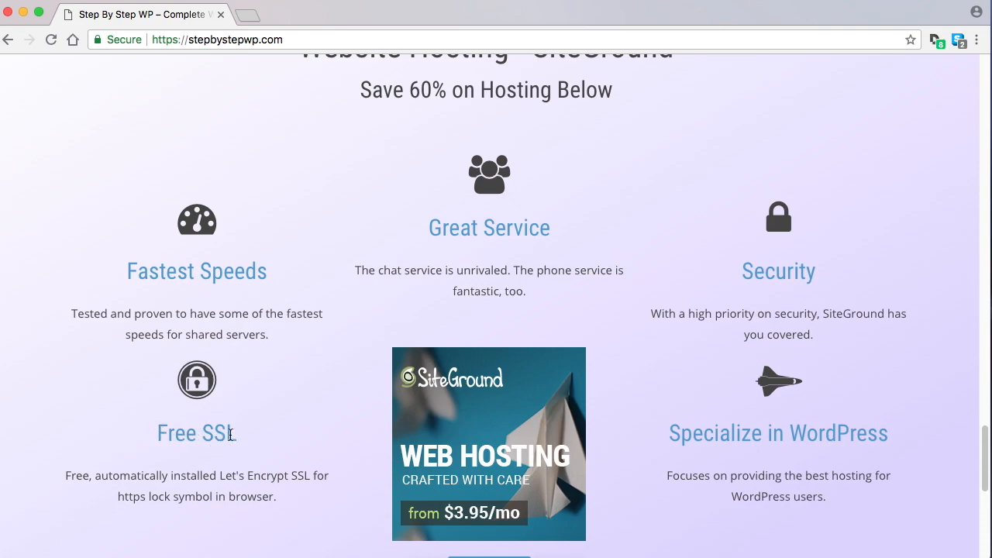
scroll(674, 385, down, 2)
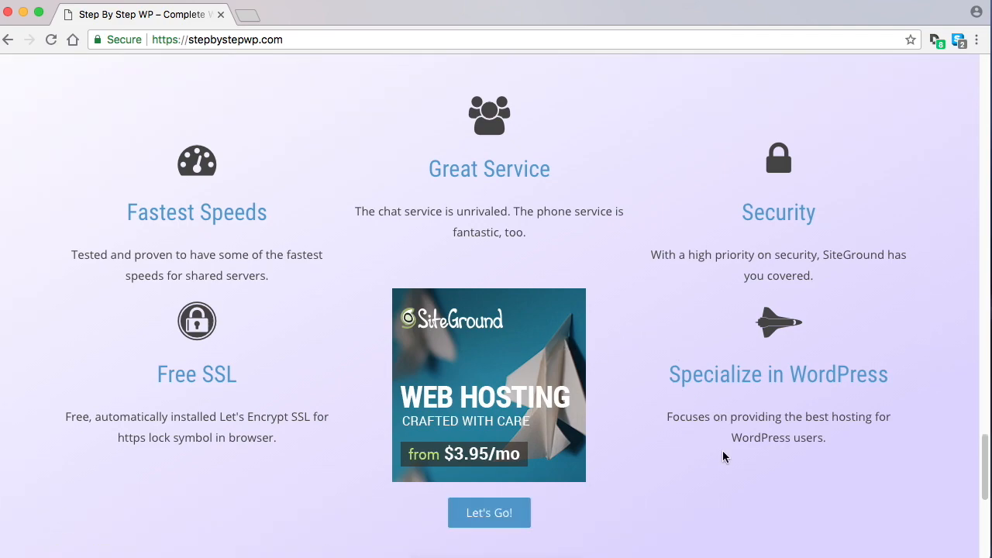
Follow the SiteGround ad to the Web Hosting plans and begin ordering the StartUp plan.
click(489, 366)
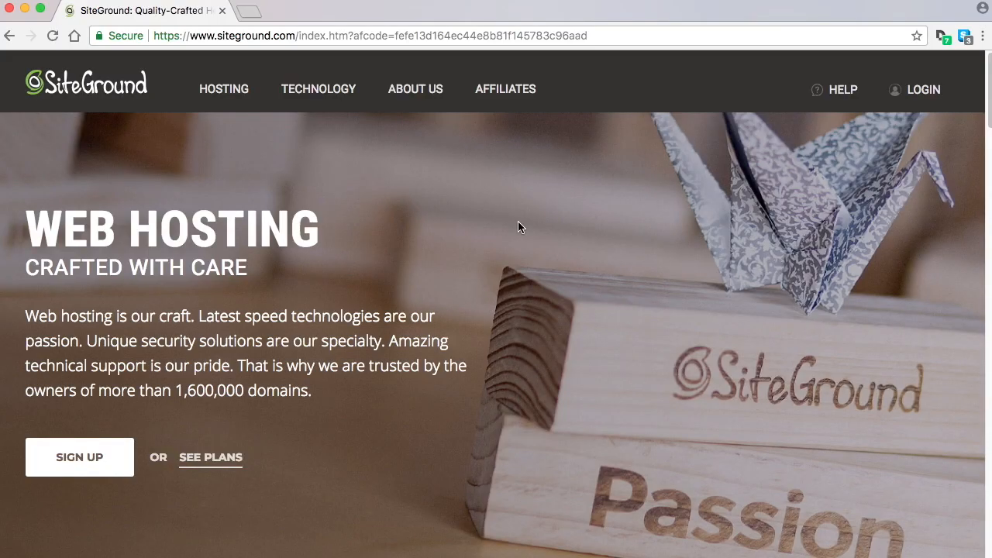
scroll(448, 217, down, 6)
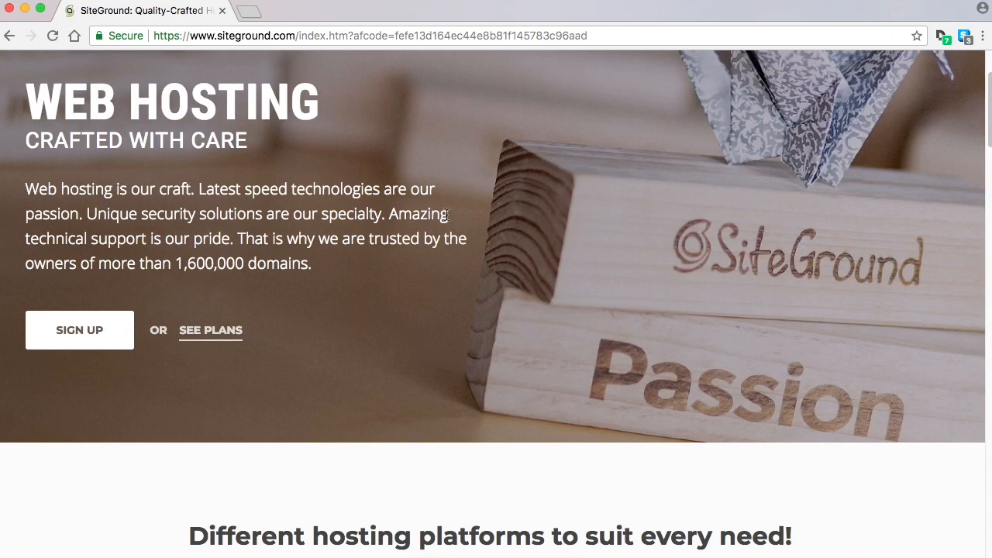
scroll(442, 255, down, 1)
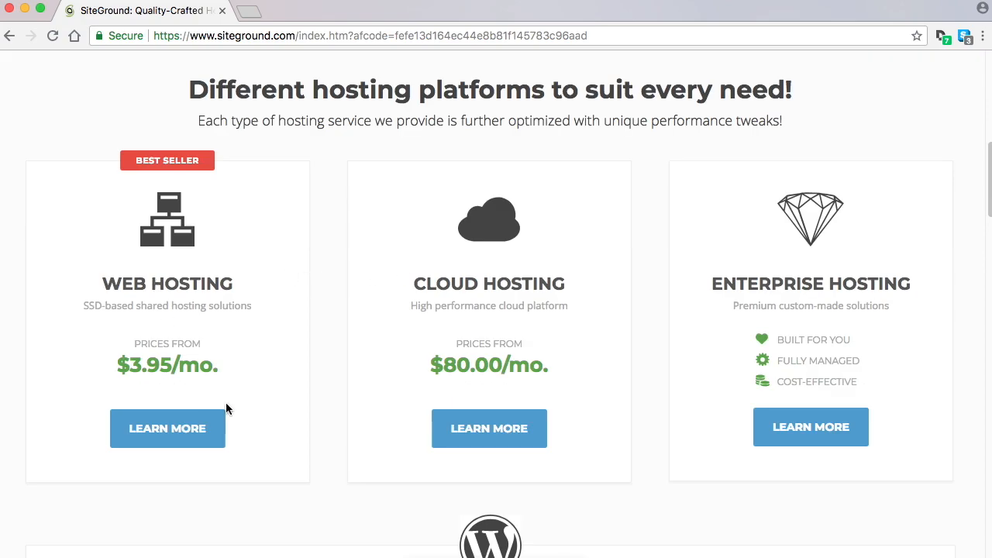
click(193, 444)
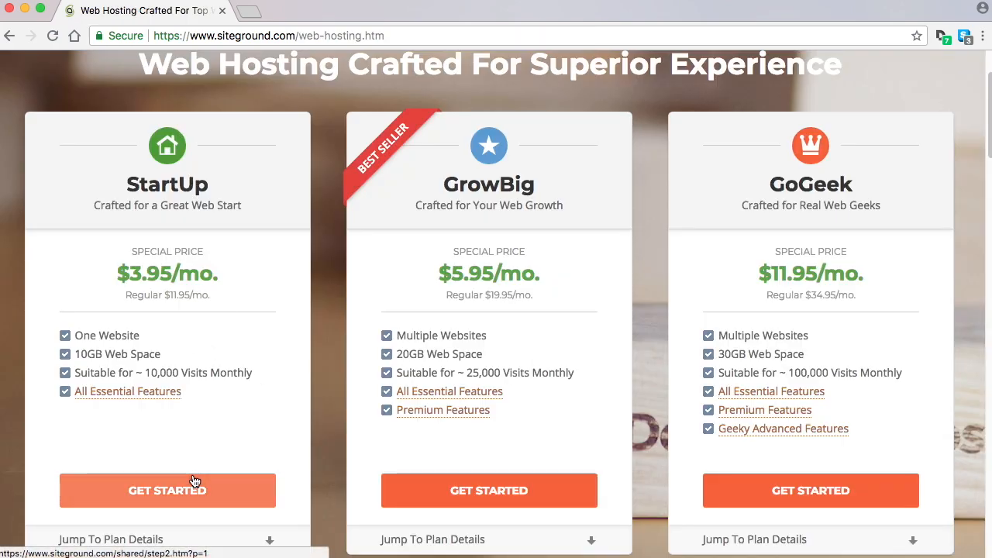
scroll(199, 492, down, 3)
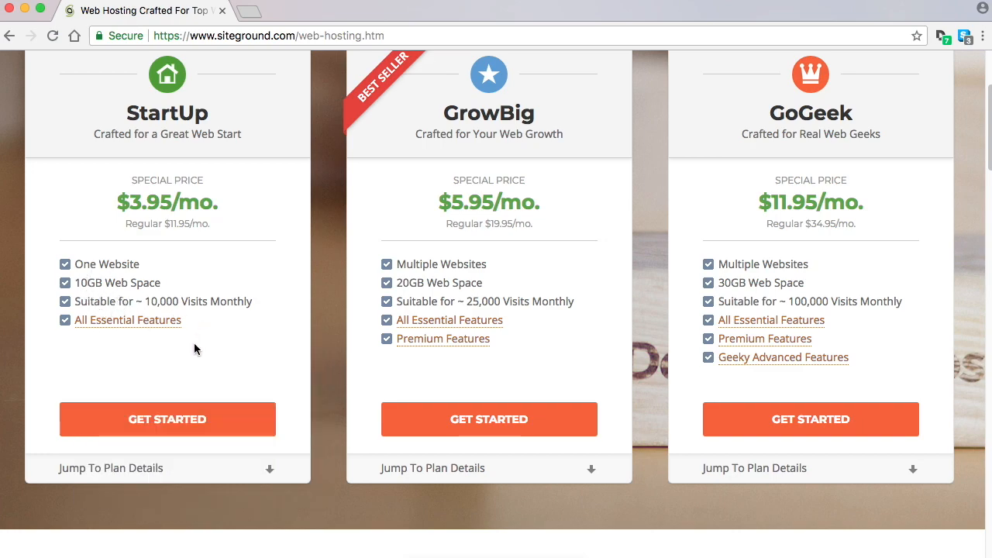
click(193, 420)
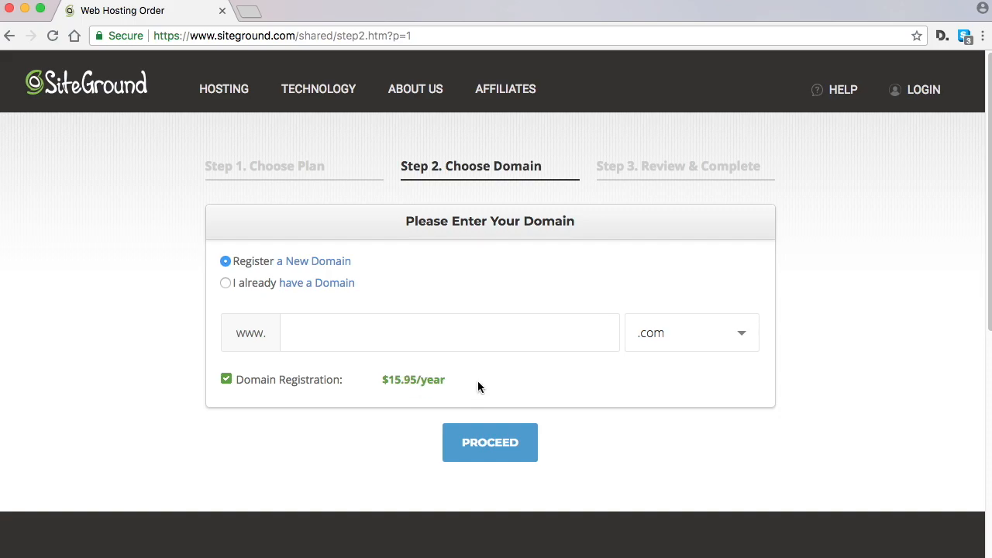
Enter learnwpomaha as the new .com domain and proceed to the Review & Complete step.
text(learnwpomaha)
click(501, 449)
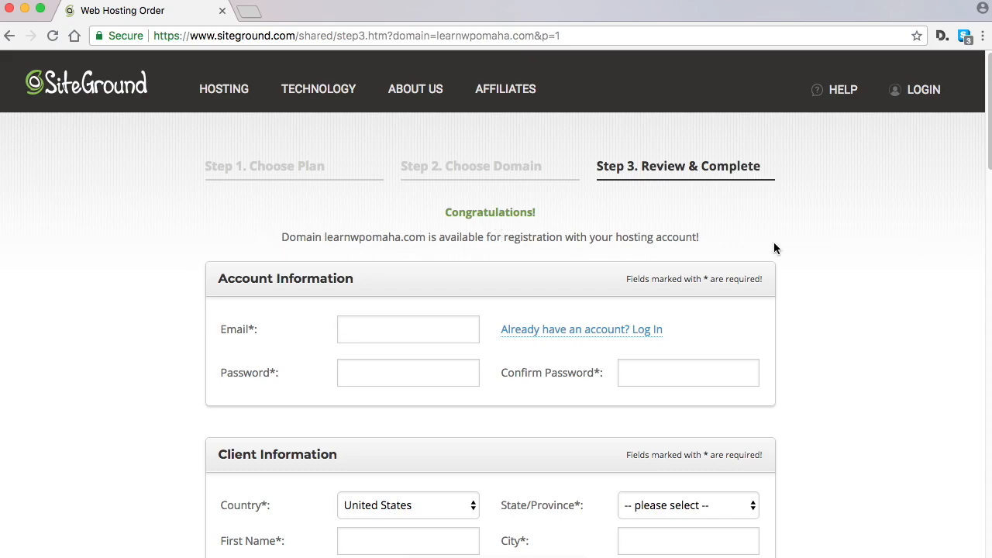
scroll(860, 294, down, 1)
scroll(841, 364, down, 5)
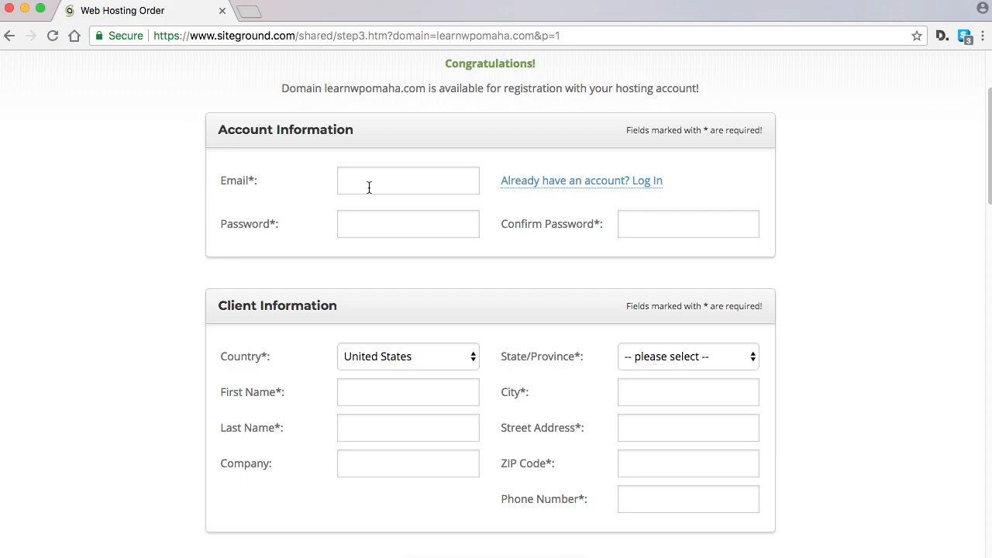
scroll(832, 364, down, 10)
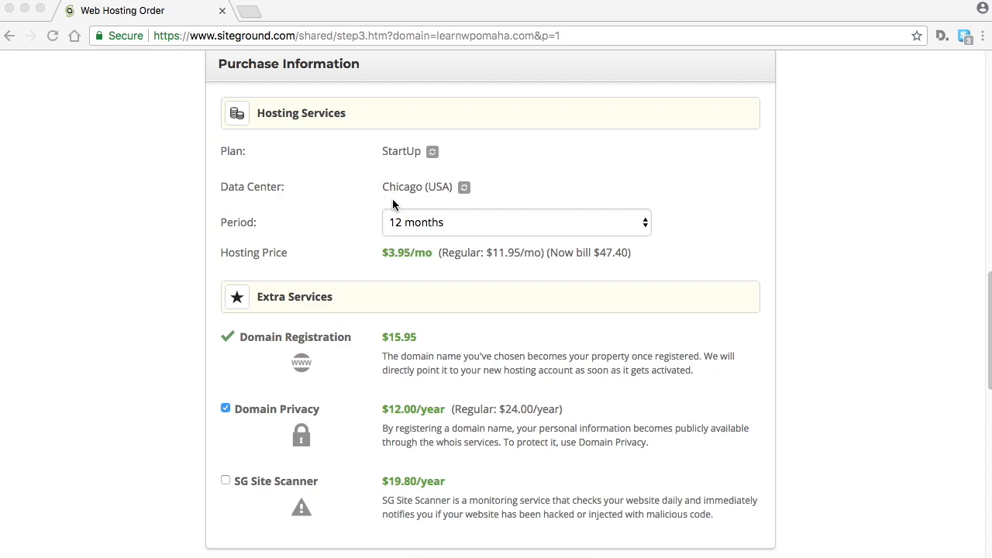
scroll(222, 428, down, 2)
scroll(605, 385, down, 2)
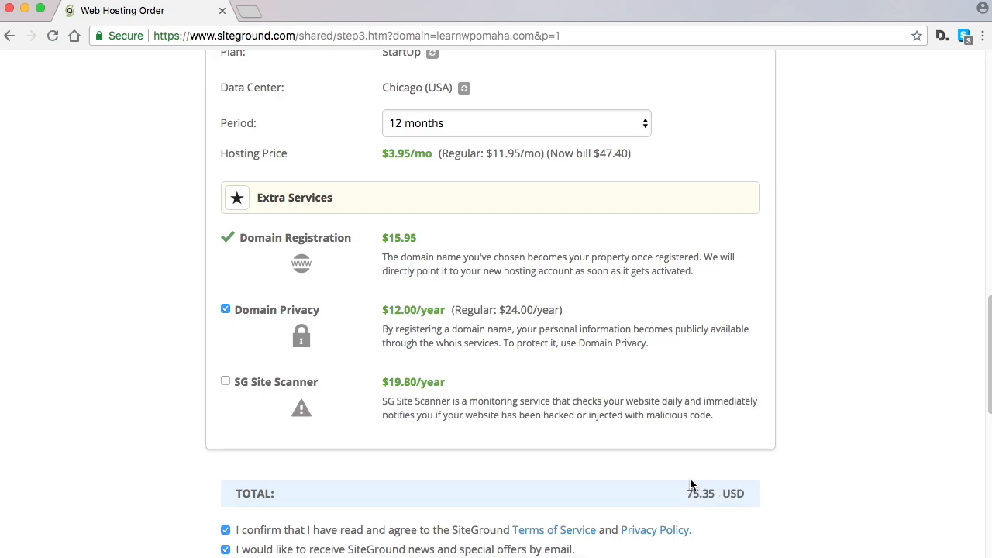
scroll(673, 427, down, 2)
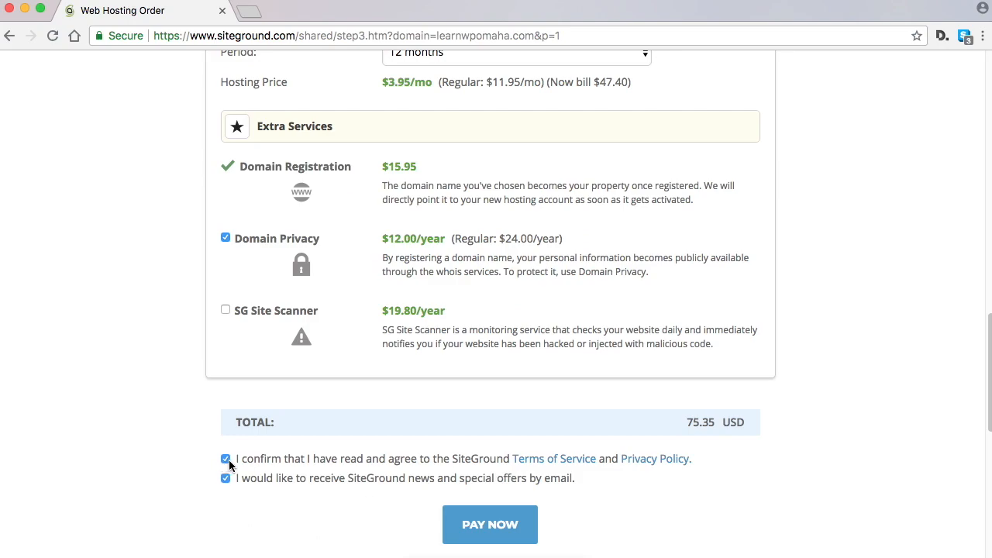
scroll(535, 508, down, 1)
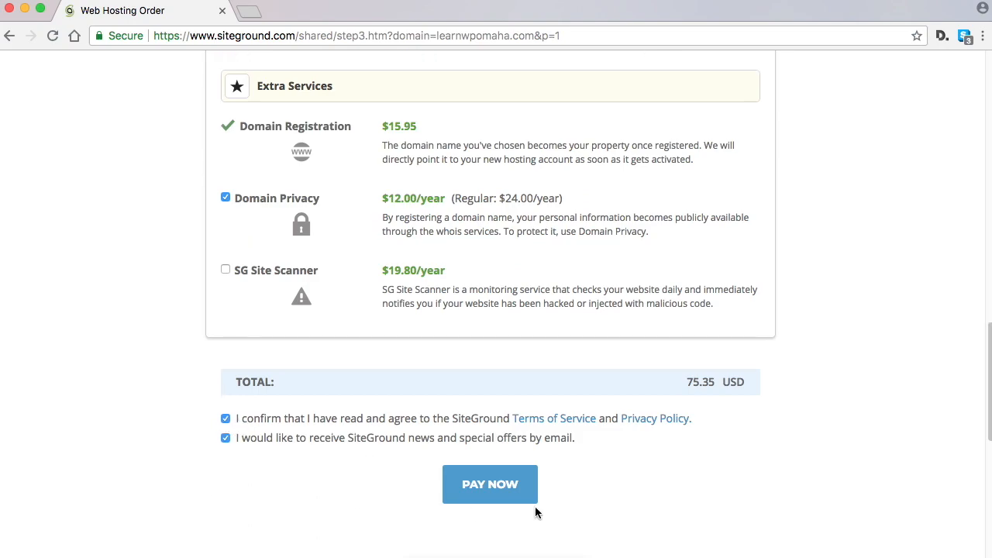
Pay for the StartUp hosting order and continue to the customer area.
click(497, 488)
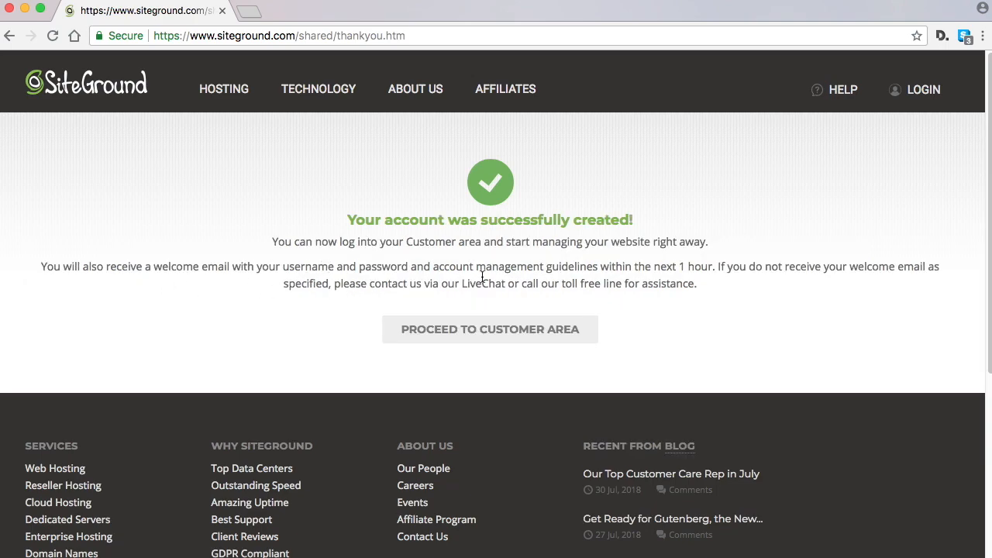
click(498, 332)
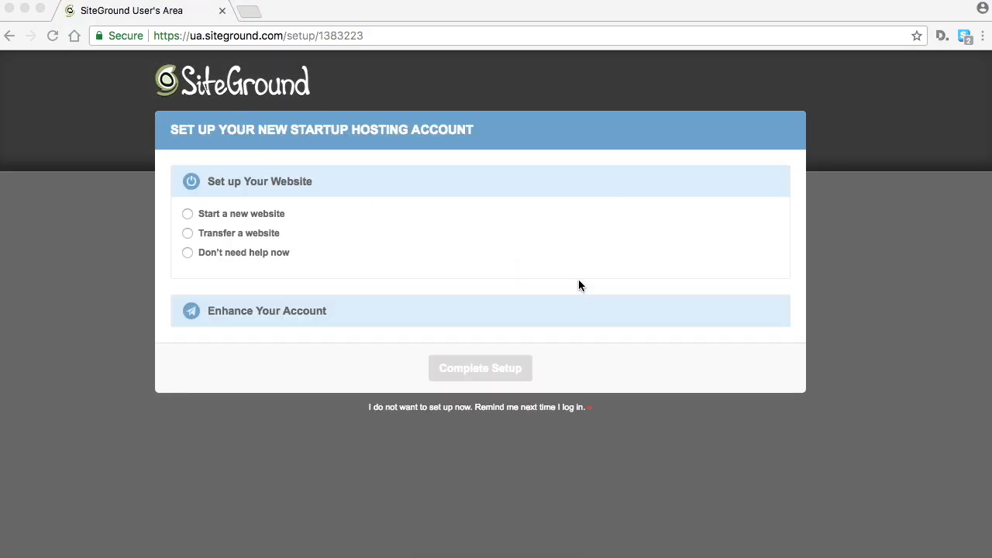
Start a new WordPress site with admin login details, decline SG Site Scanner, and complete setup.
click(187, 214)
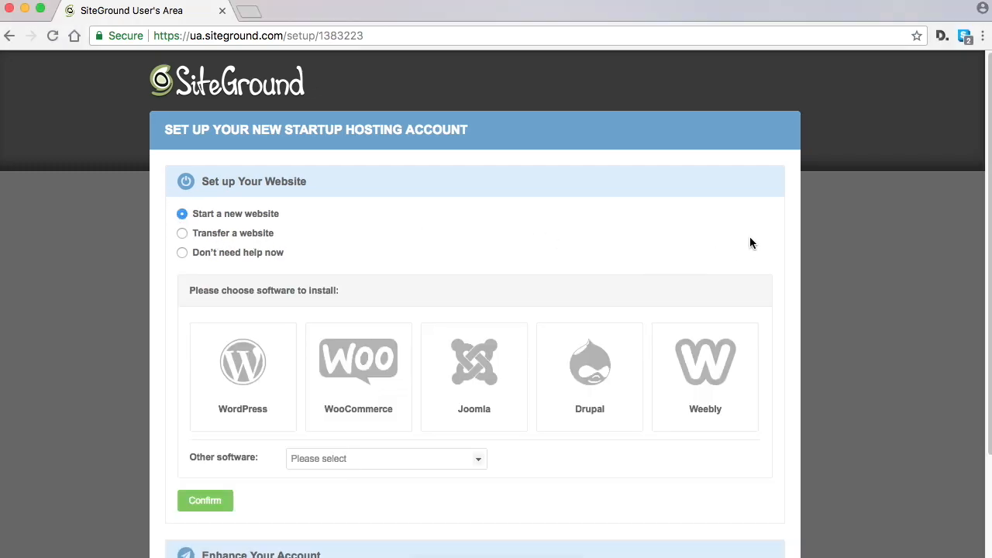
click(237, 373)
scroll(767, 204, down, 3)
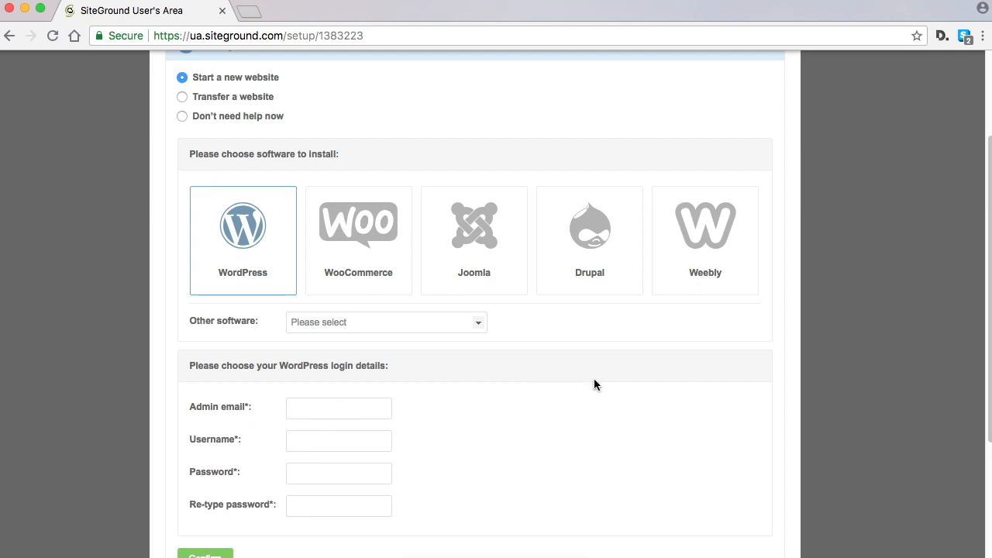
scroll(596, 384, down, 2)
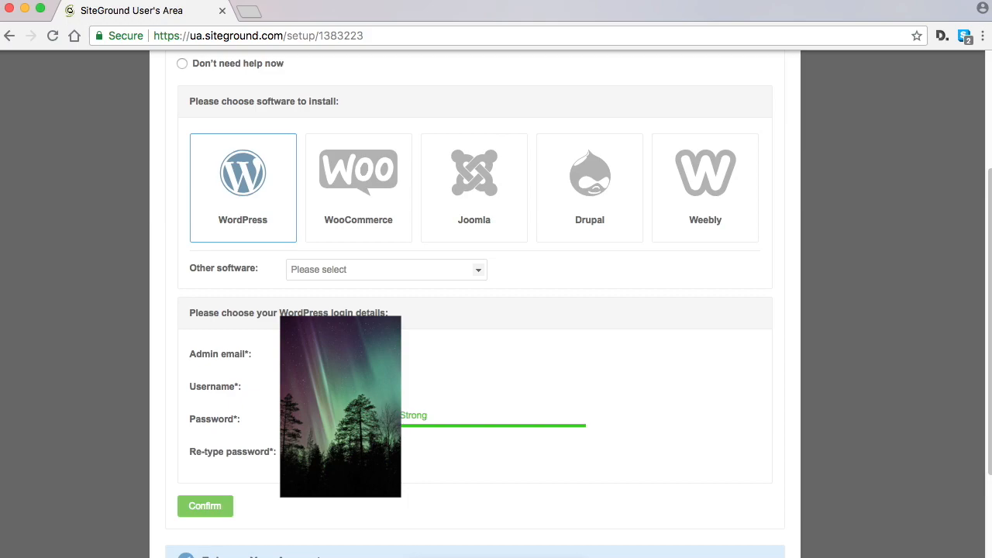
click(210, 510)
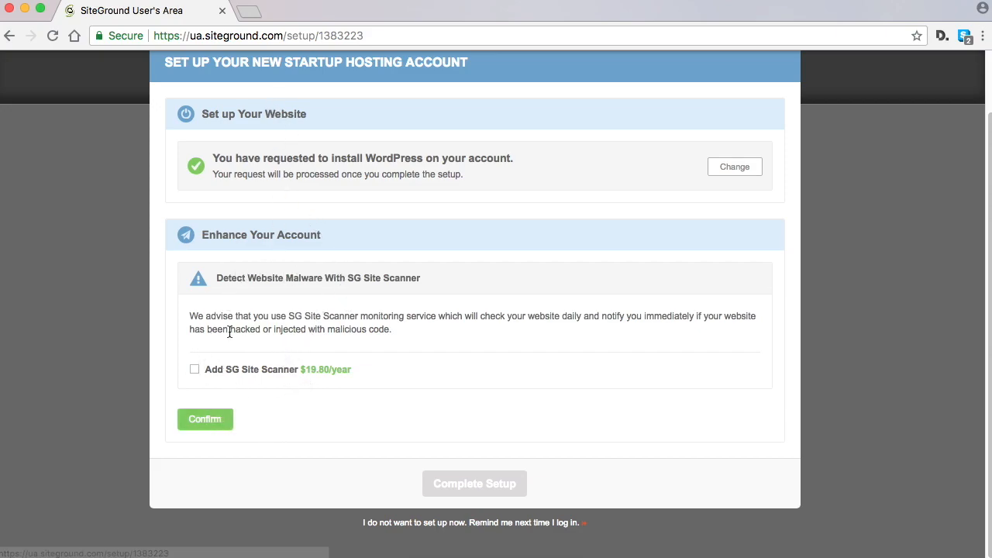
click(221, 423)
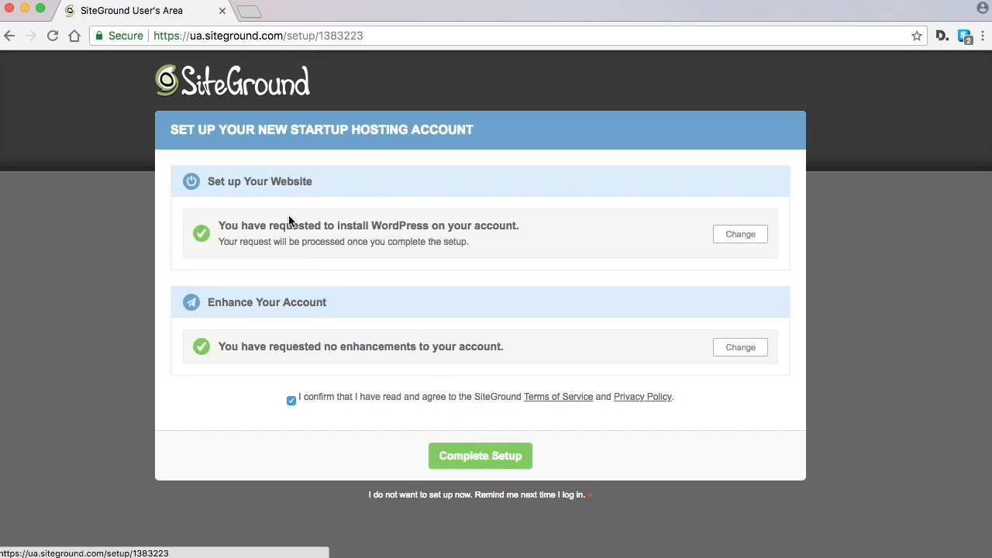
click(500, 457)
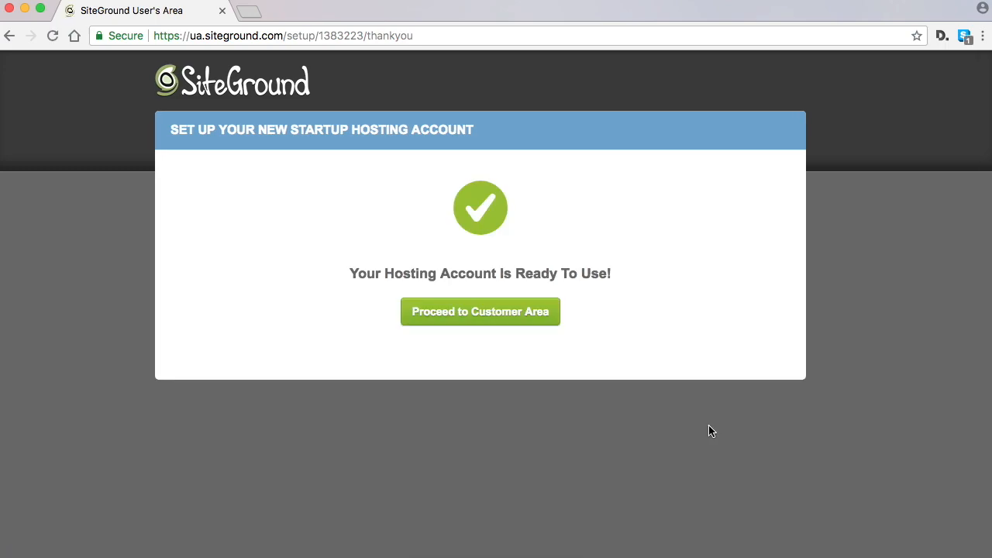
View the learnwpomaha.com hosting account in the customer area, closing a spare new browser tab.
click(497, 318)
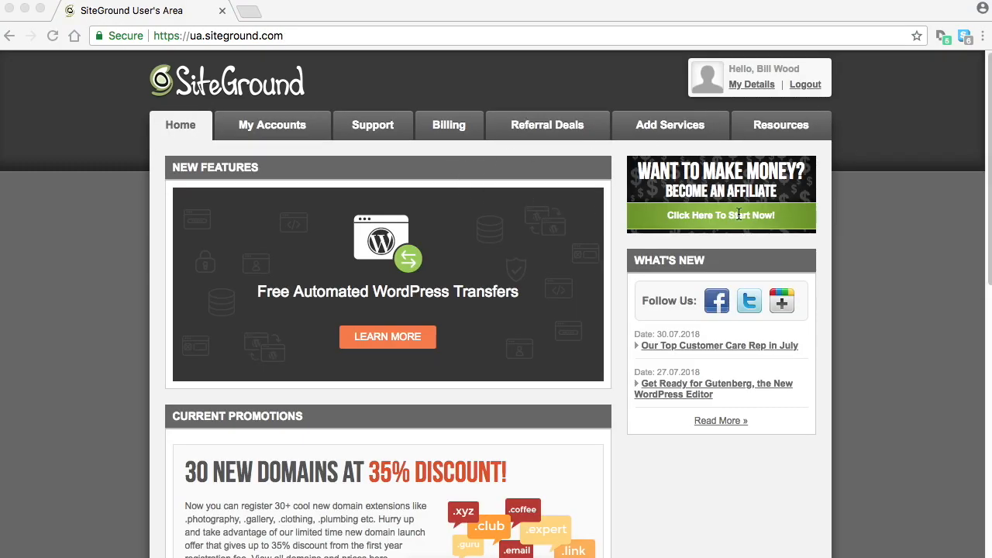
click(279, 128)
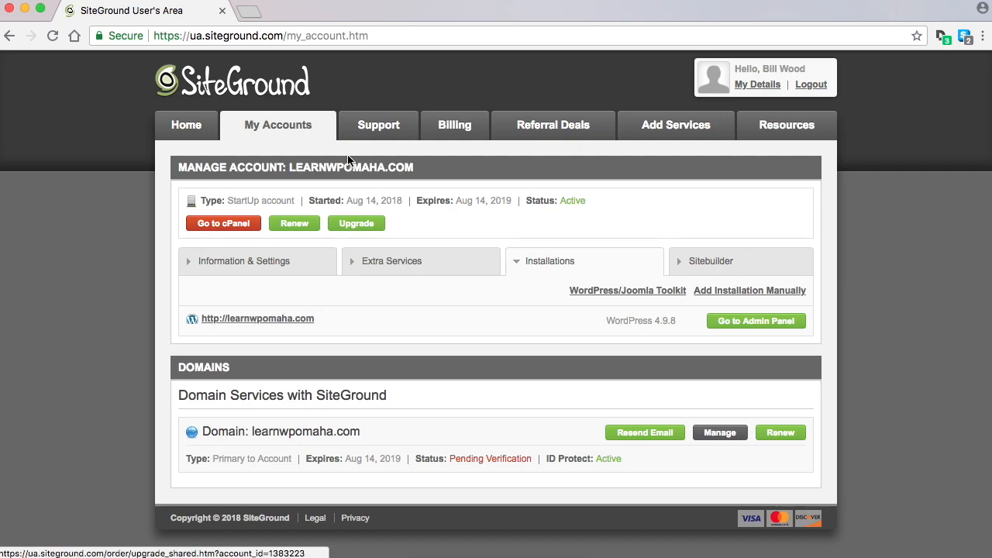
click(250, 10)
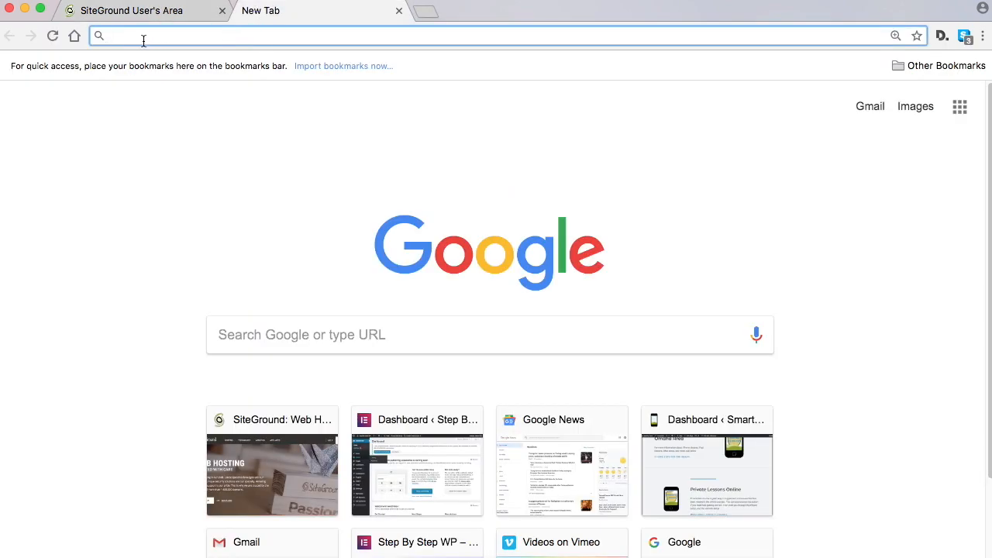
text(lea)
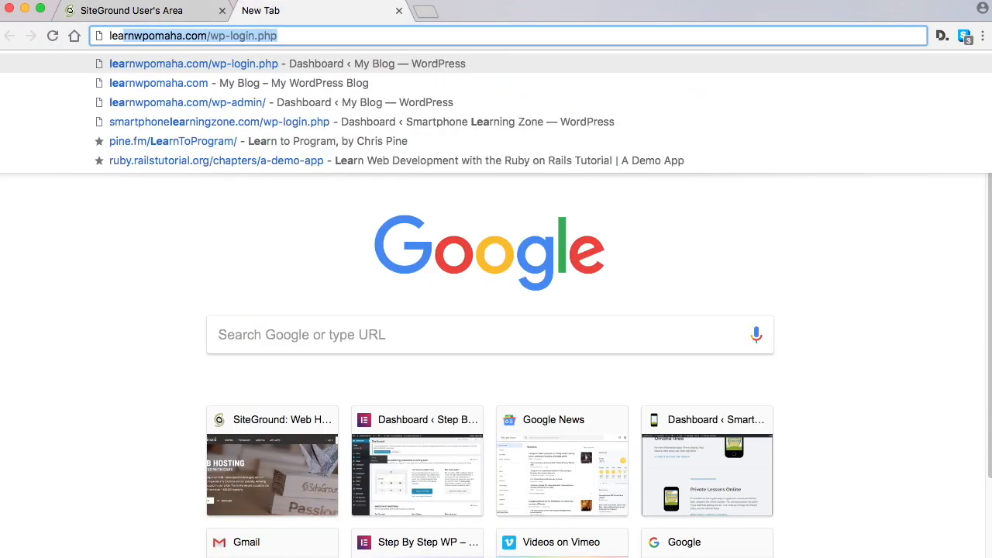
click(398, 10)
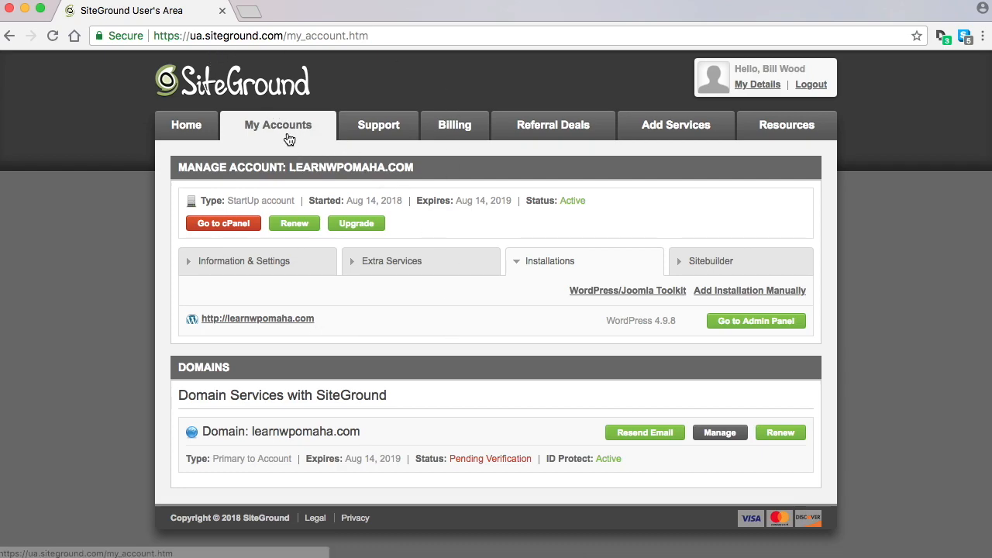
Open learnwpomaha.com in a new tab, browse the My Blog homepage, and place the caret in its address.
click(271, 318)
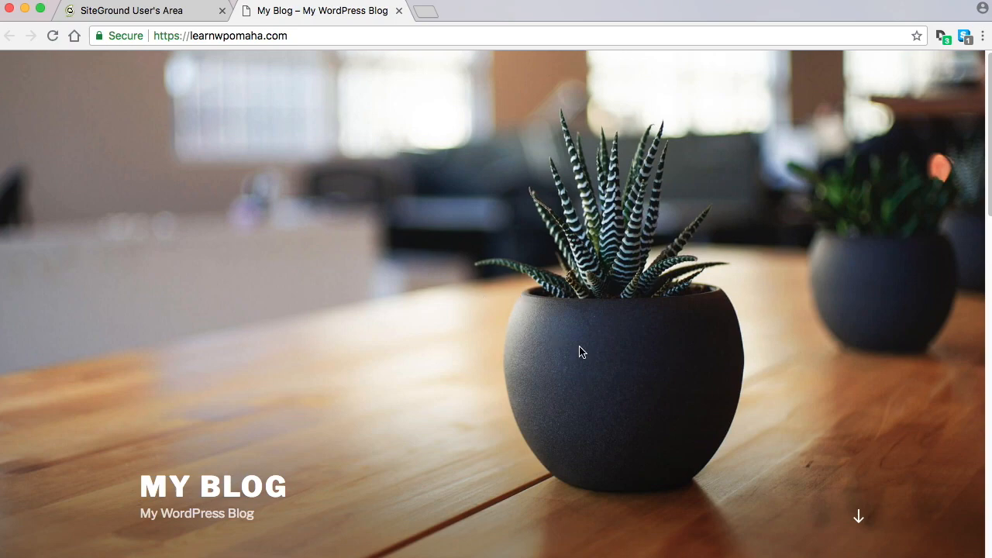
scroll(517, 332, down, 1)
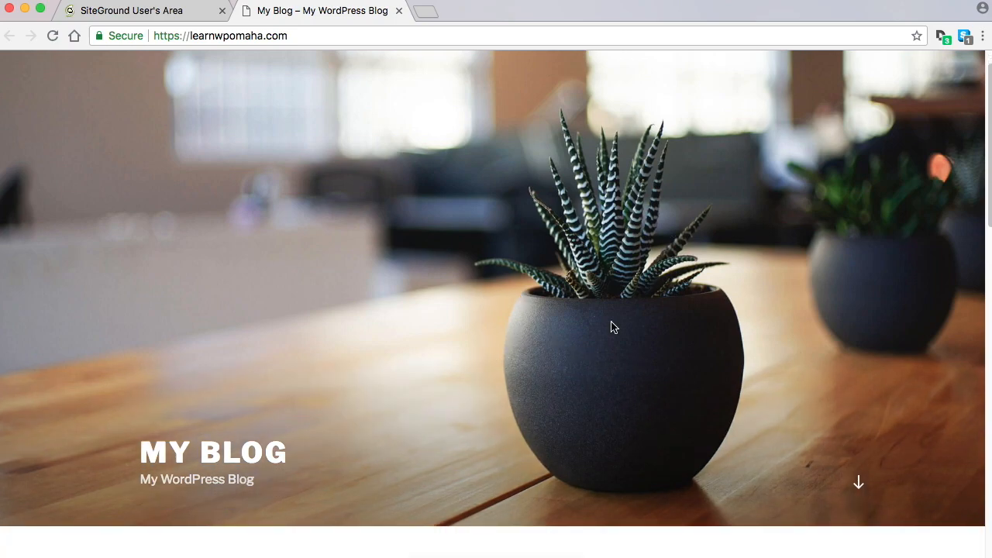
scroll(372, 289, down, 5)
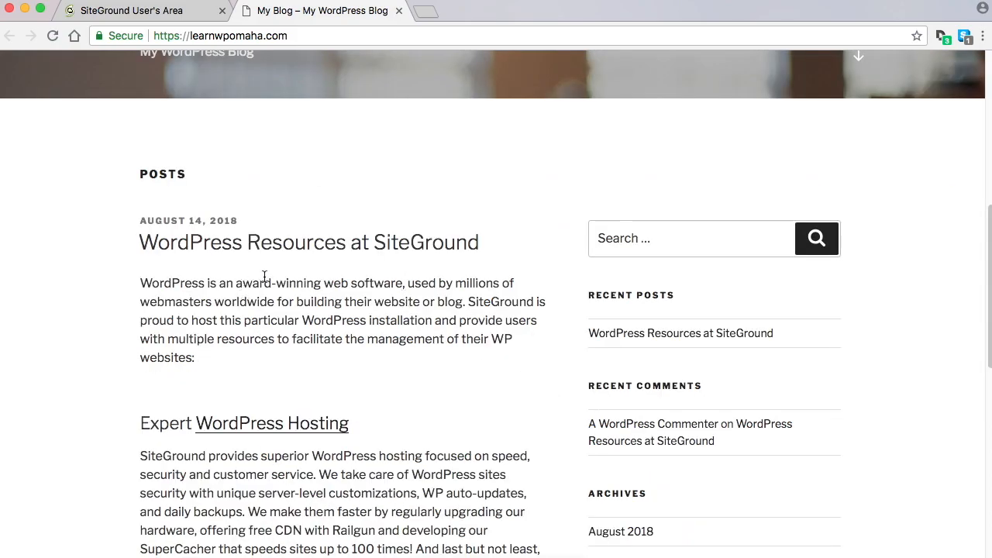
scroll(346, 326, down, 2)
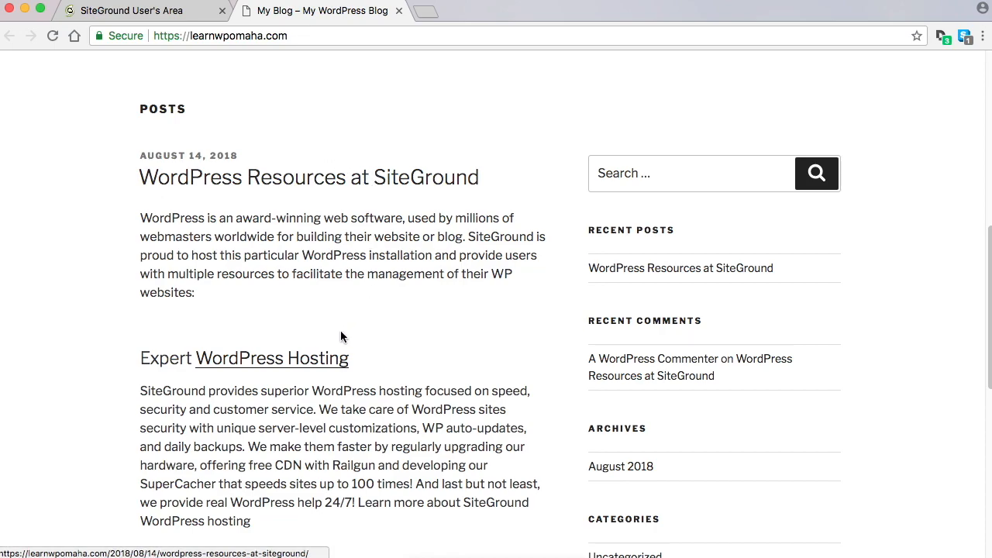
scroll(432, 414, up, 5)
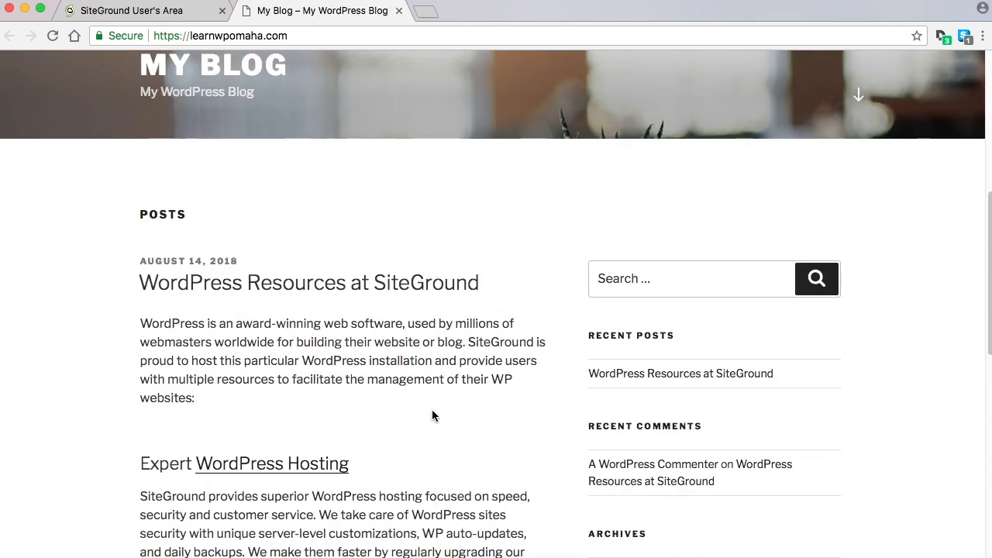
scroll(419, 377, up, 4)
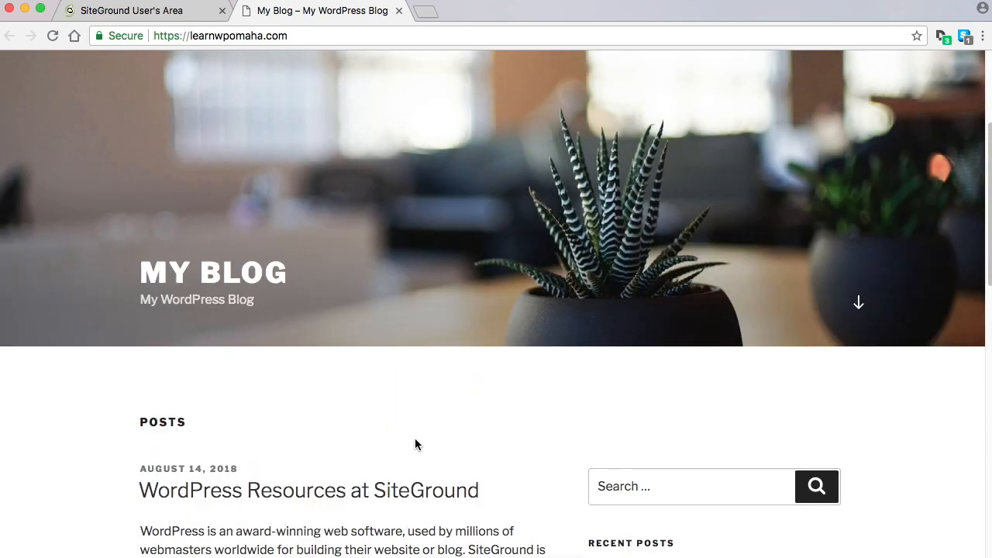
scroll(367, 450, up, 3)
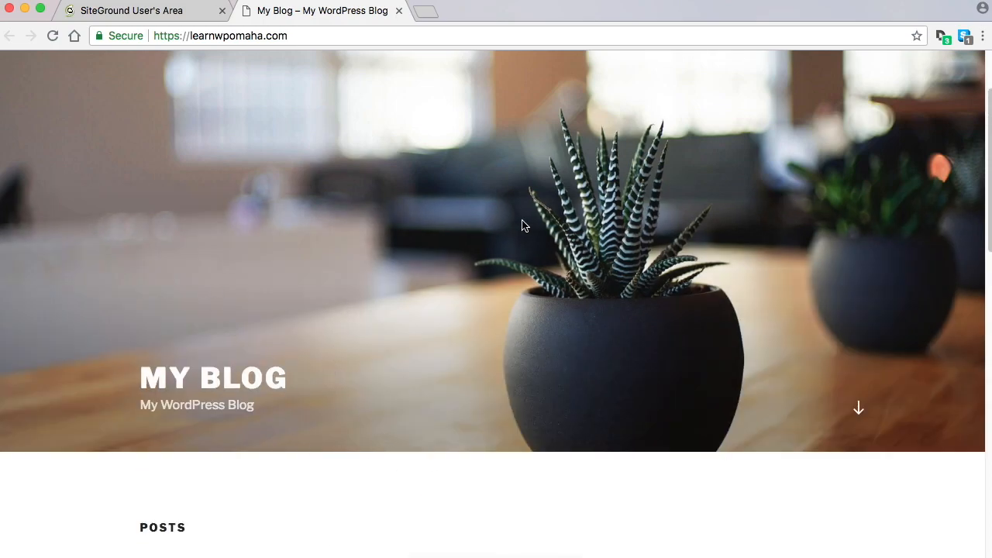
scroll(538, 343, up, 3)
scroll(497, 237, down, 9)
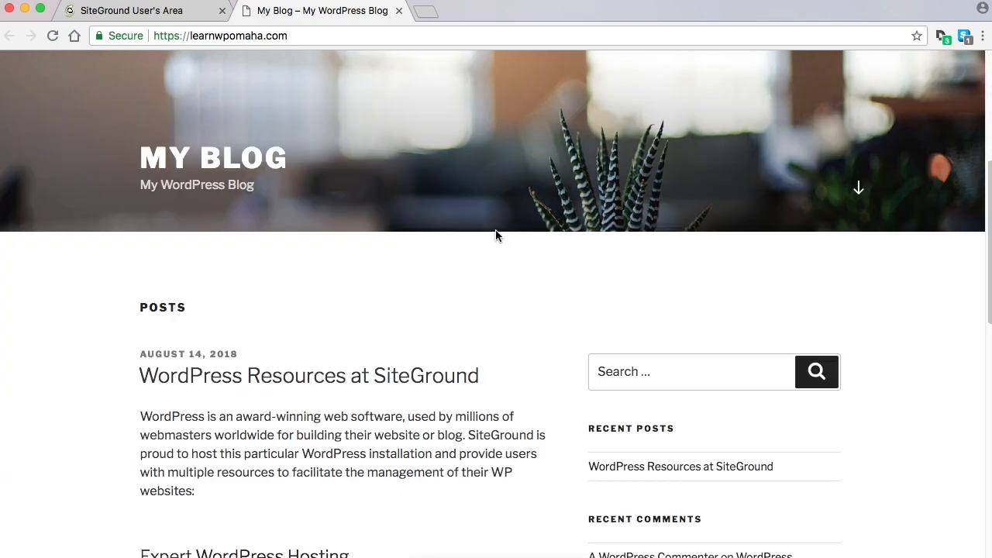
scroll(456, 260, down, 10)
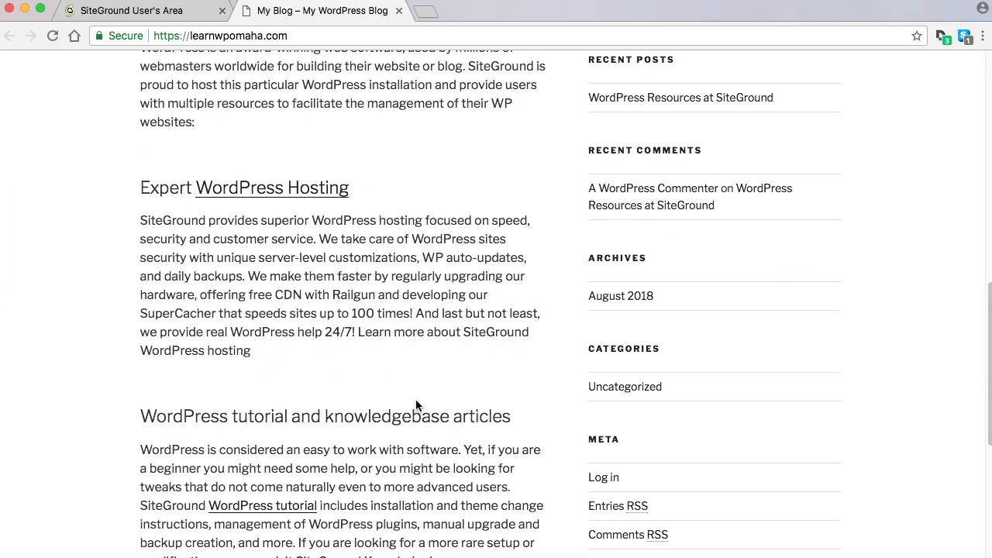
scroll(416, 399, up, 18)
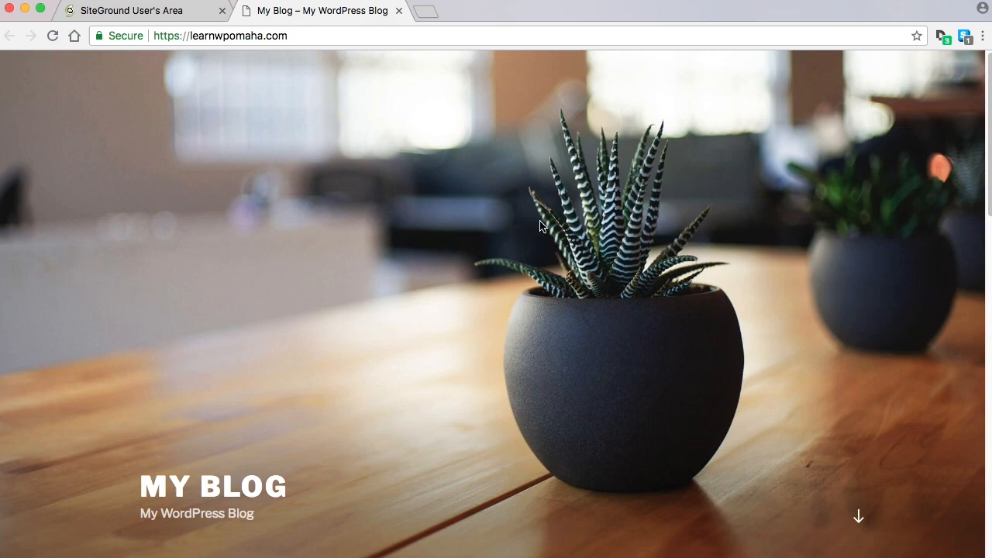
click(307, 34)
click(317, 37)
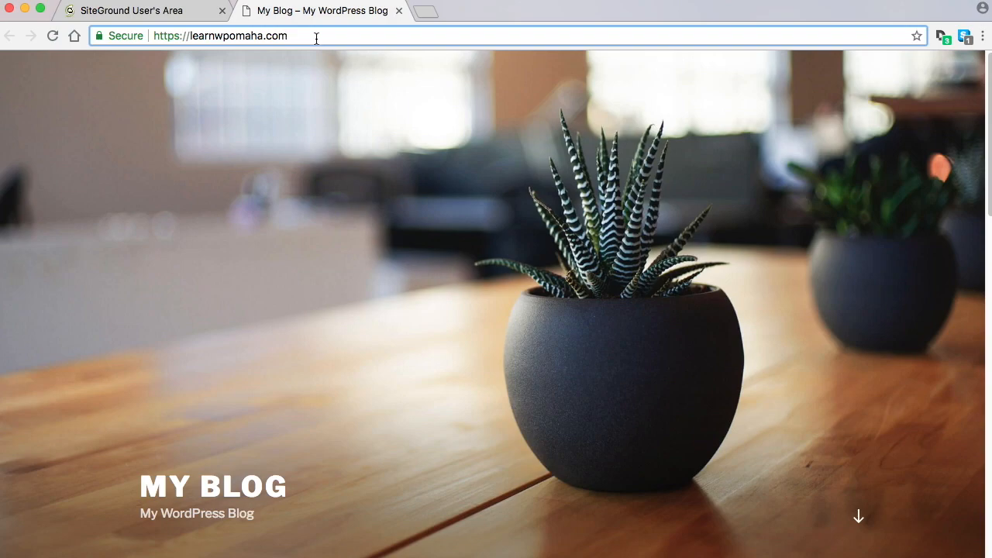
Load learnwpomaha.com/wp-login.php and sign in with the admin username and password.
text(/)
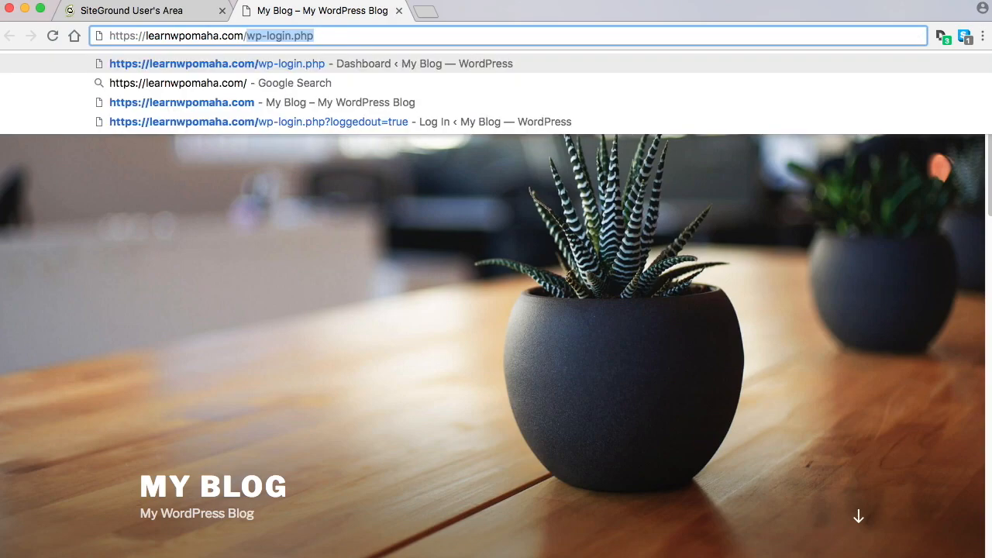
text(wp-)
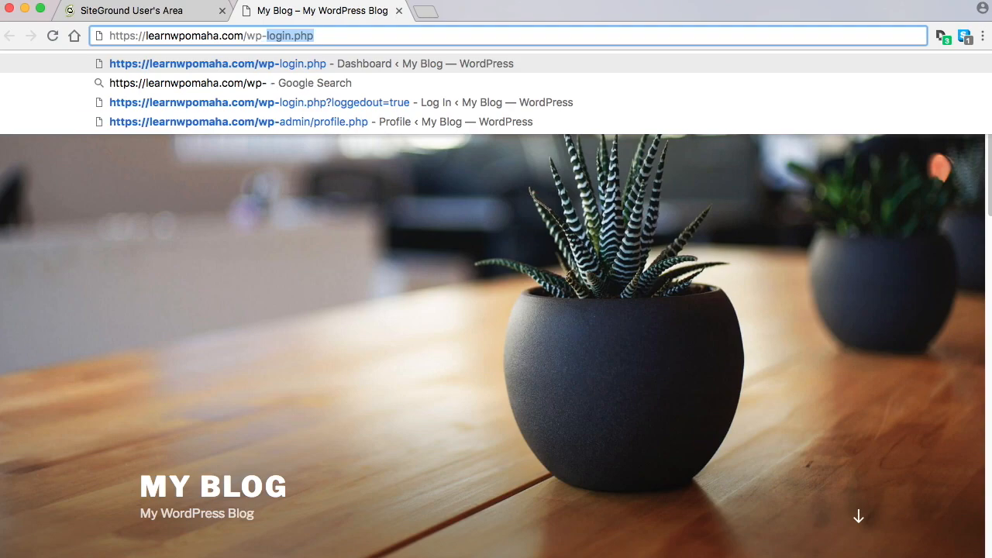
text(login.php)
key(Return)
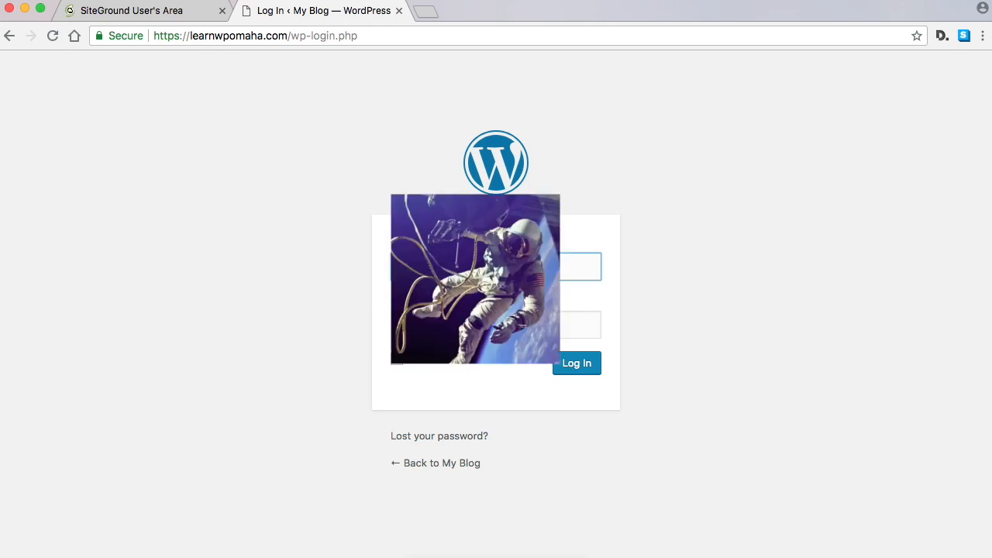
text(om)
key(Tab)
key(Return)
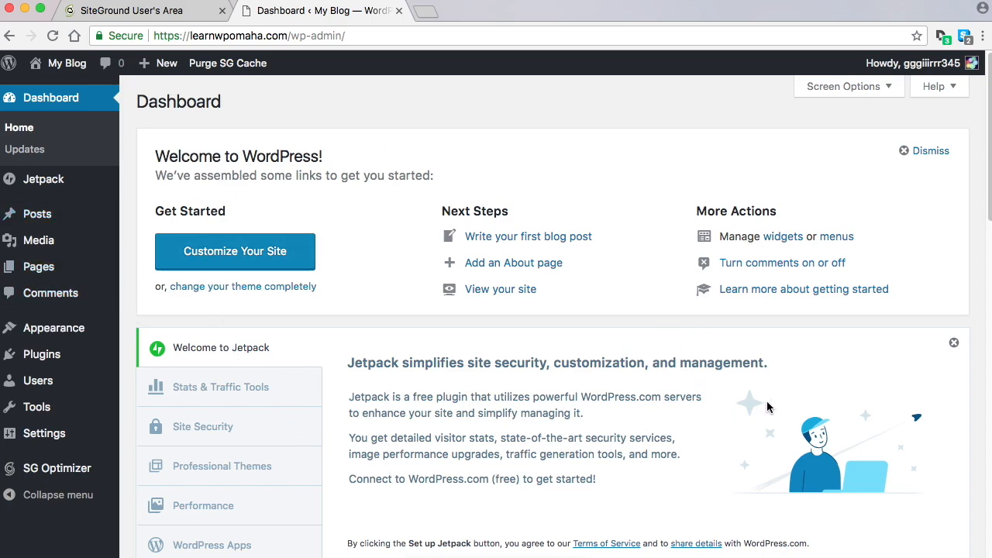
mouse_move(104, 246)
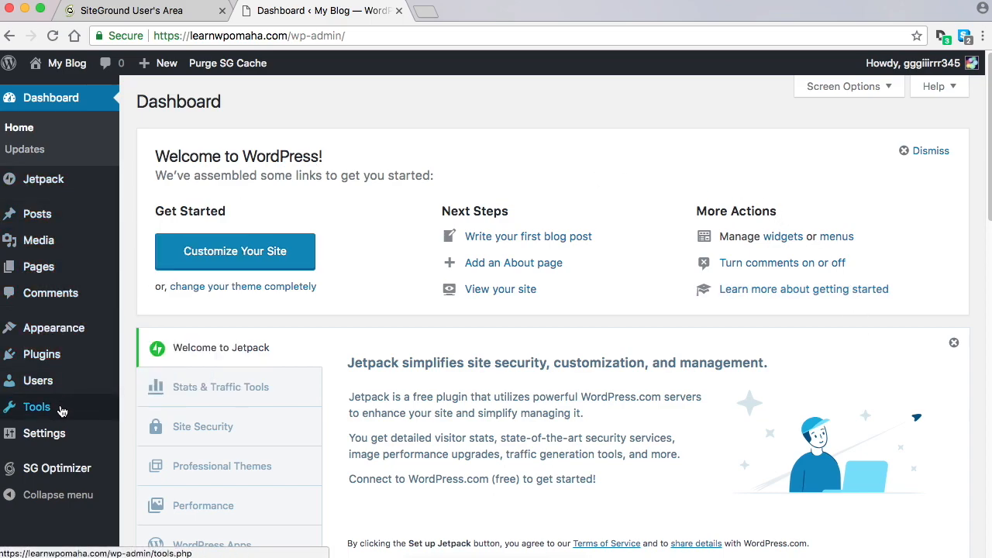
mouse_move(72, 470)
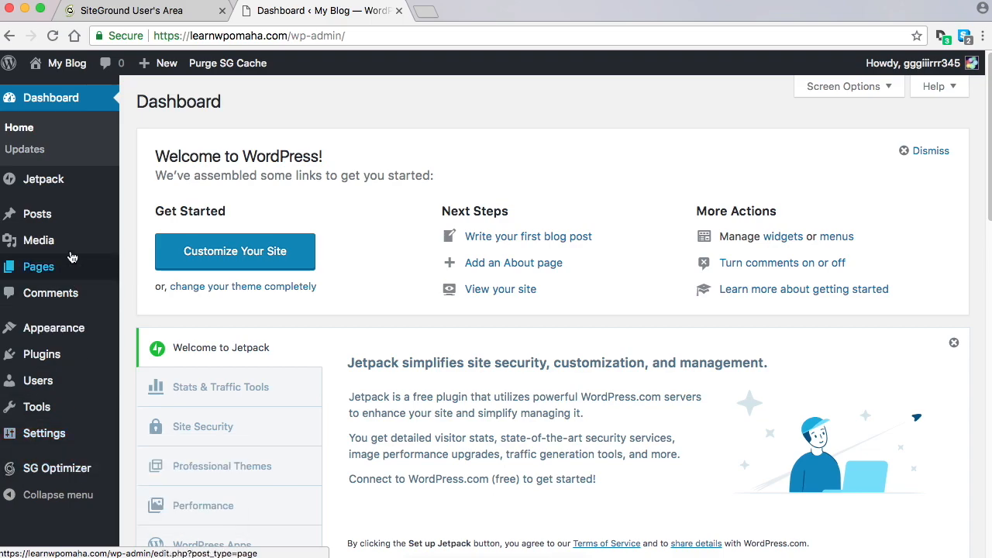
Trash the 'WordPress Resources at SiteGround' sample post from the Posts list.
mouse_move(48, 219)
click(45, 216)
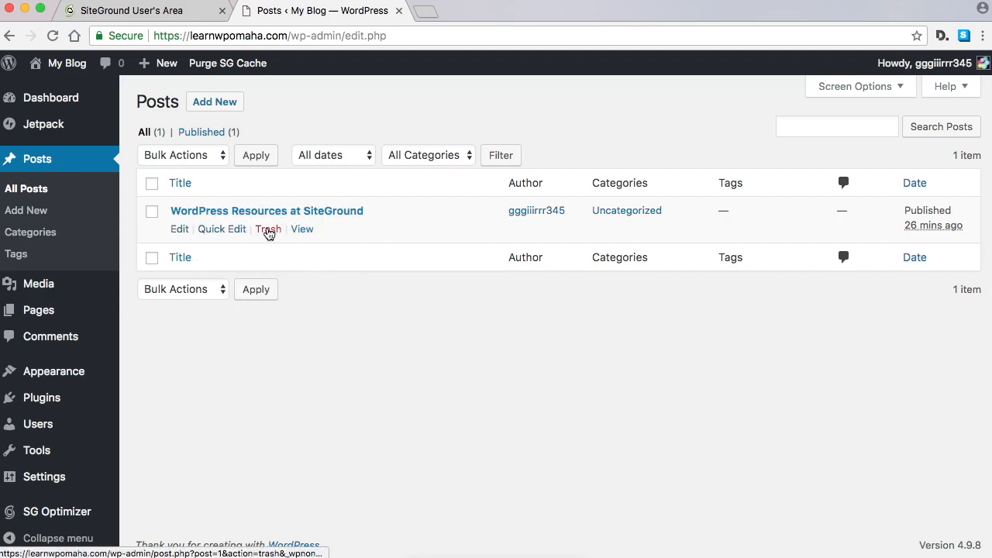
click(269, 230)
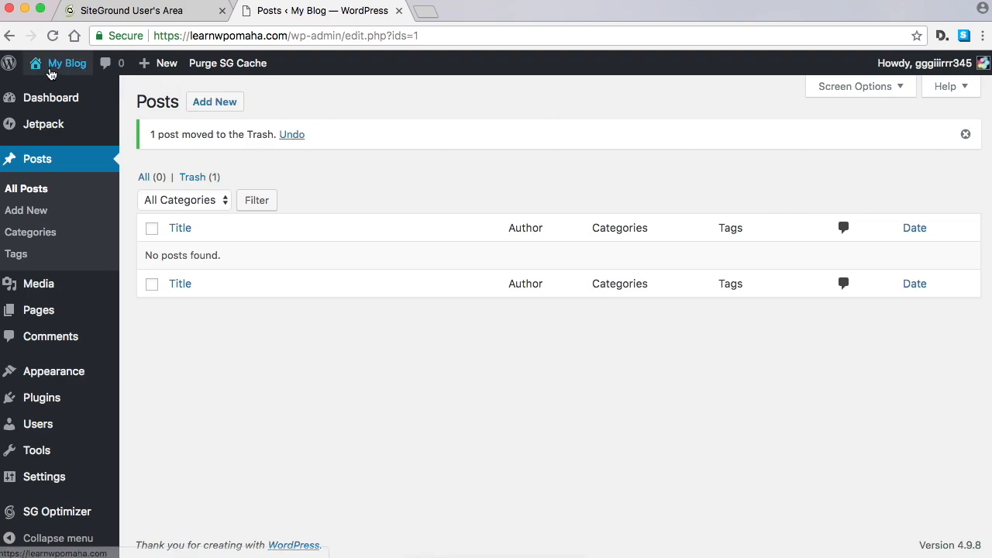
Check the live front page, which now shows 'Nothing Found' under Posts.
mouse_move(48, 65)
click(59, 92)
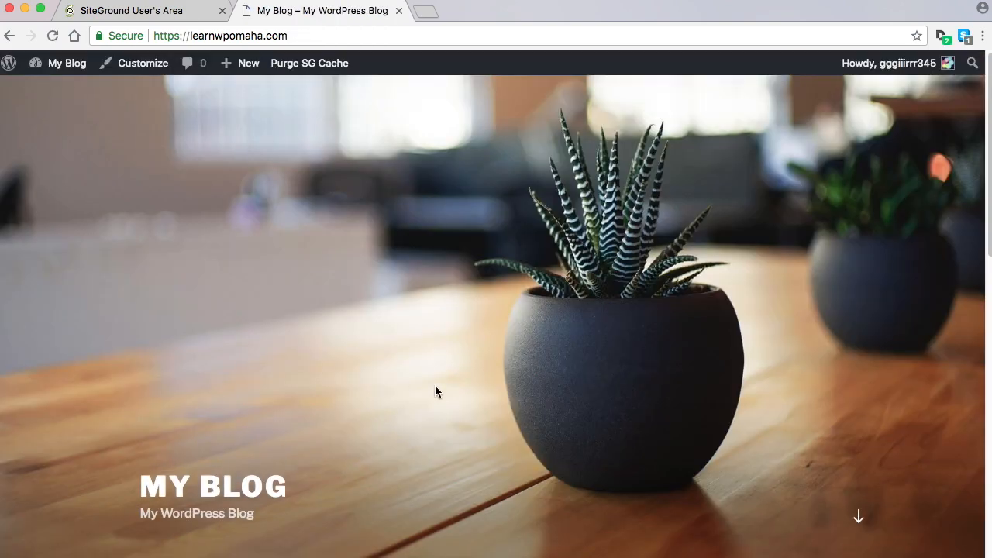
scroll(433, 355, down, 5)
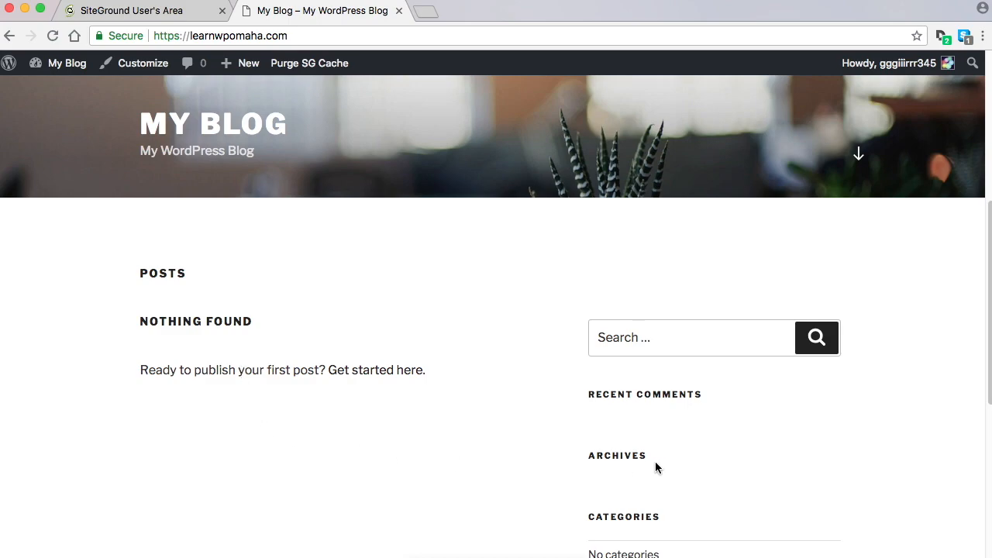
scroll(512, 450, up, 3)
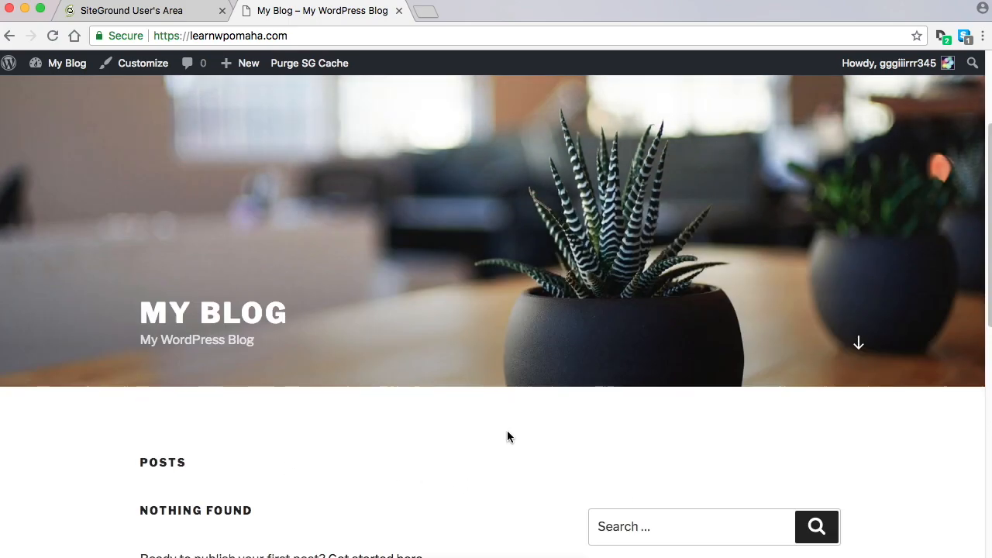
scroll(643, 308, up, 3)
scroll(512, 356, down, 2)
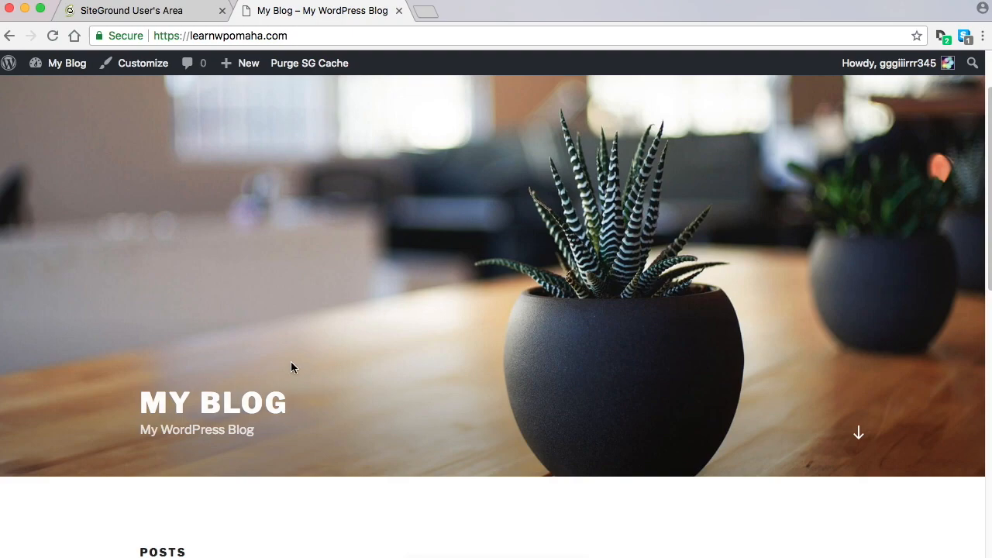
scroll(357, 344, down, 2)
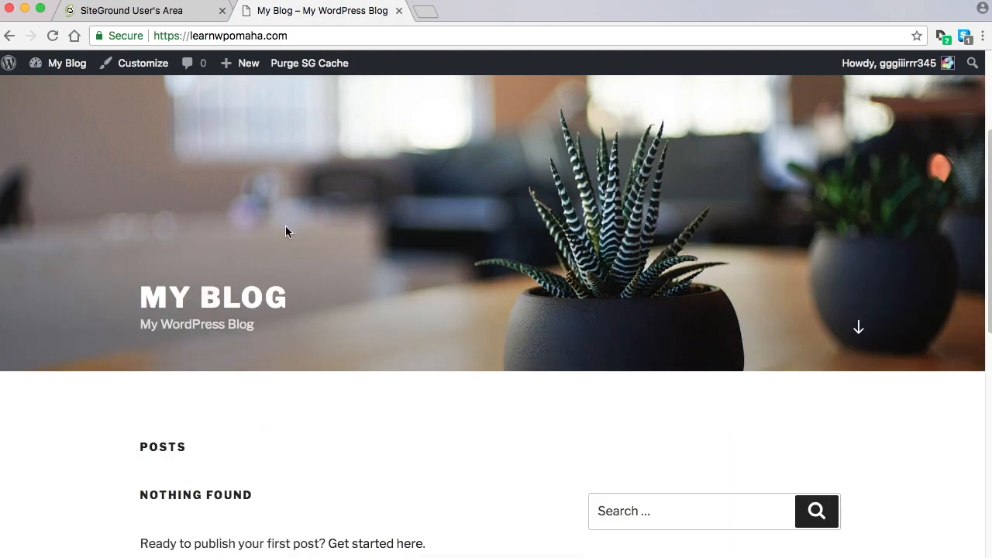
scroll(291, 231, down, 3)
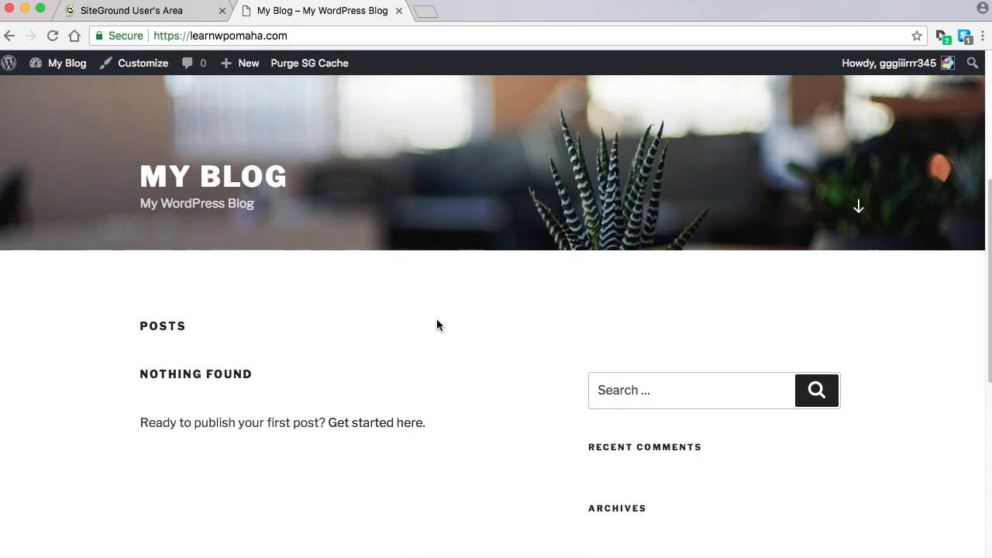
scroll(434, 326, down, 2)
scroll(318, 260, up, 4)
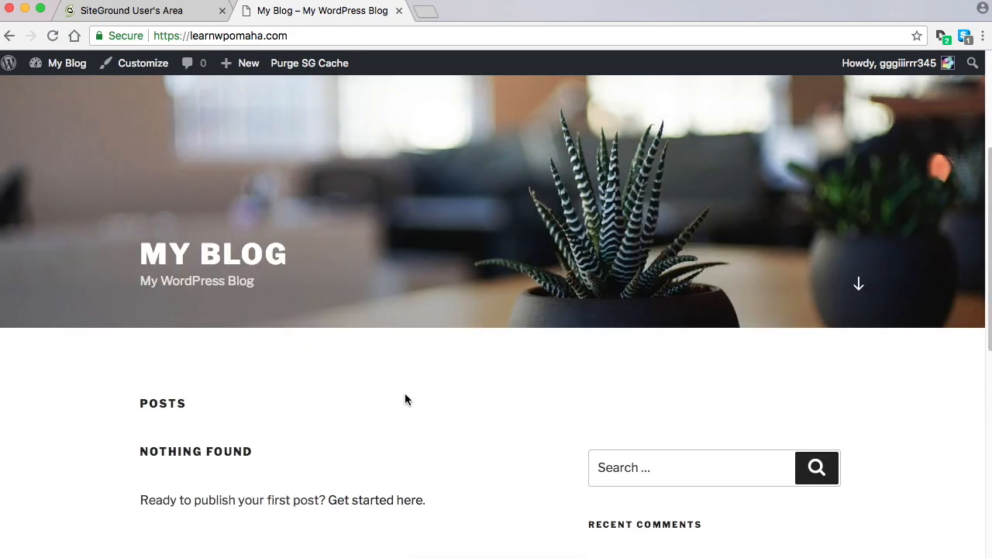
scroll(410, 388, up, 6)
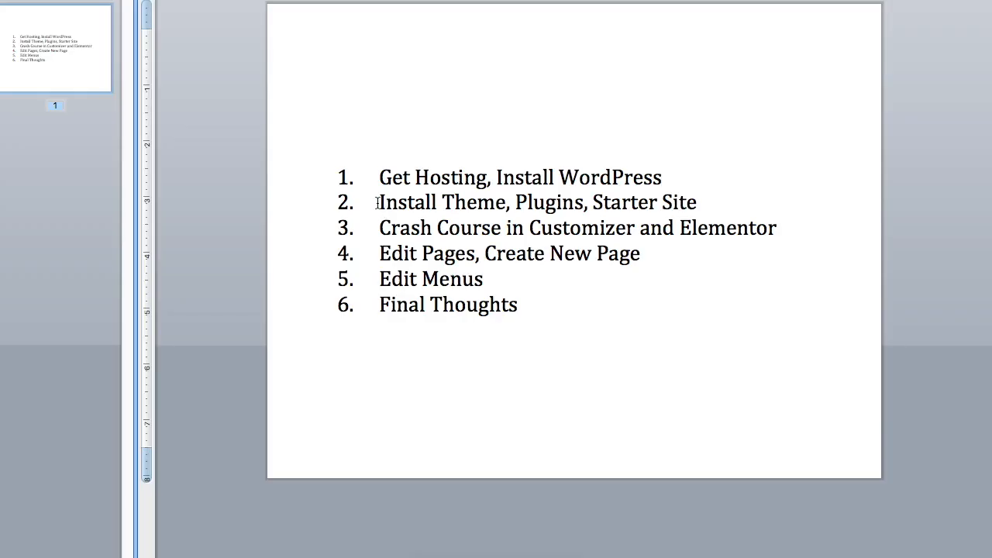
Highlight line 2 of the outline, 'Install Theme, Plugins, Starter Site'.
drag(378, 203, 705, 202)
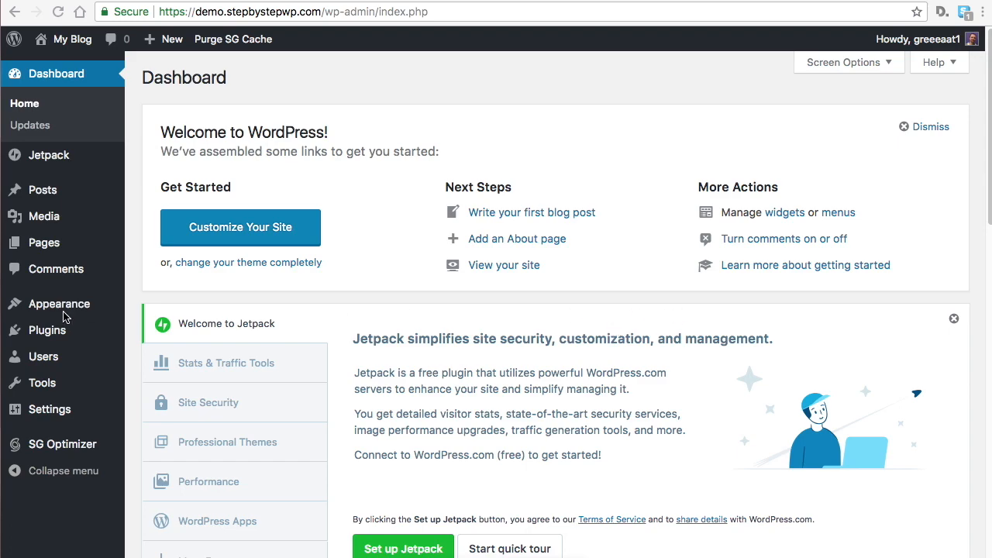
Search the theme directory for Astra, install it and activate it.
mouse_move(93, 310)
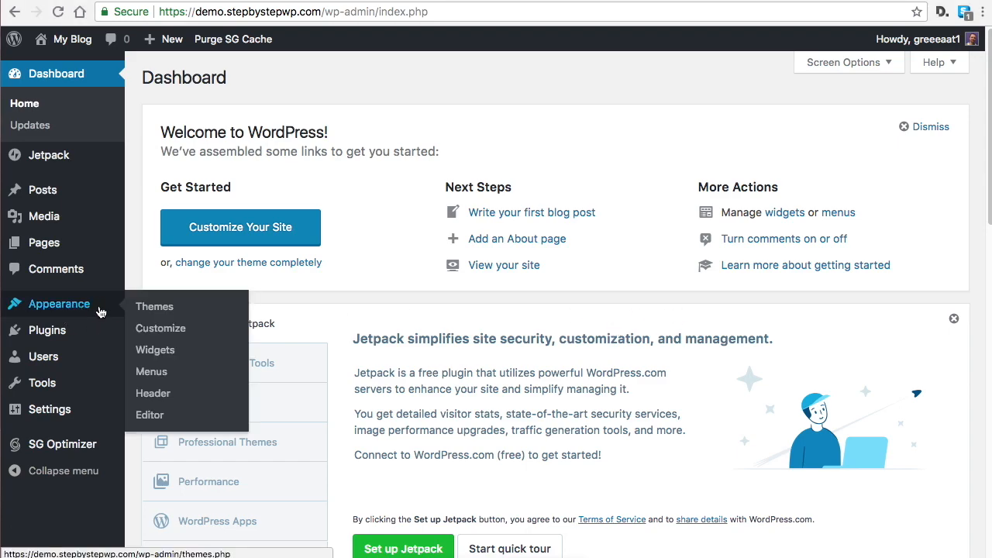
click(148, 306)
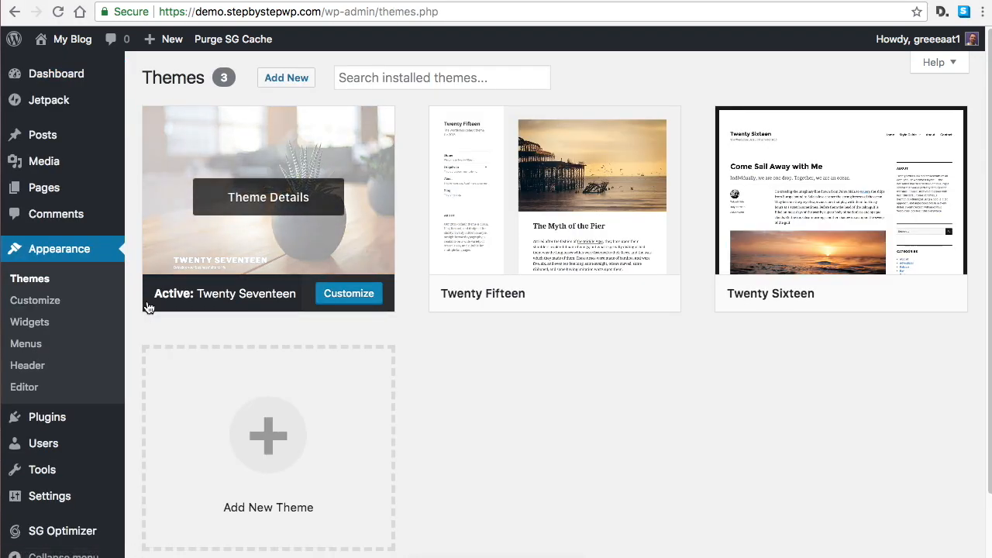
mouse_move(315, 197)
click(296, 80)
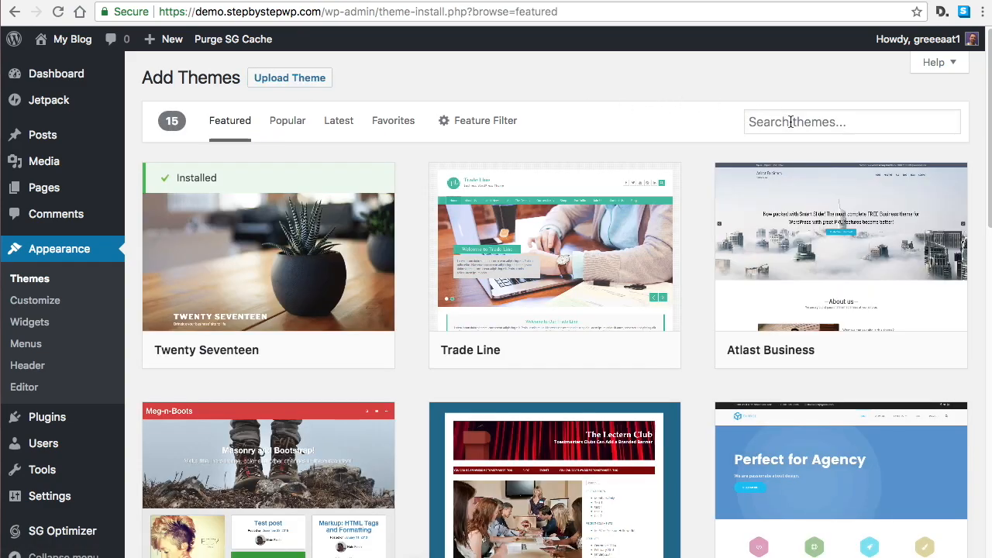
click(791, 121)
text(astra)
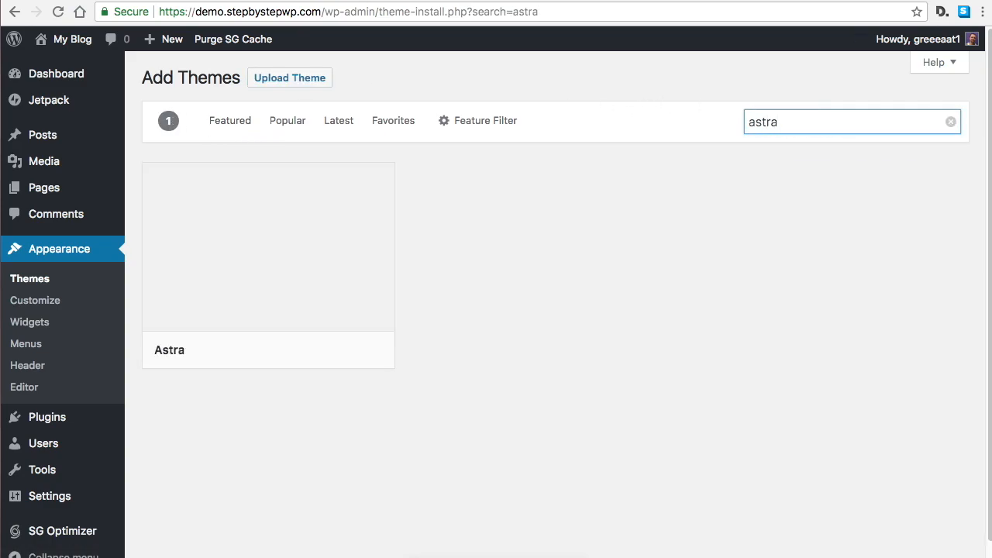
click(303, 350)
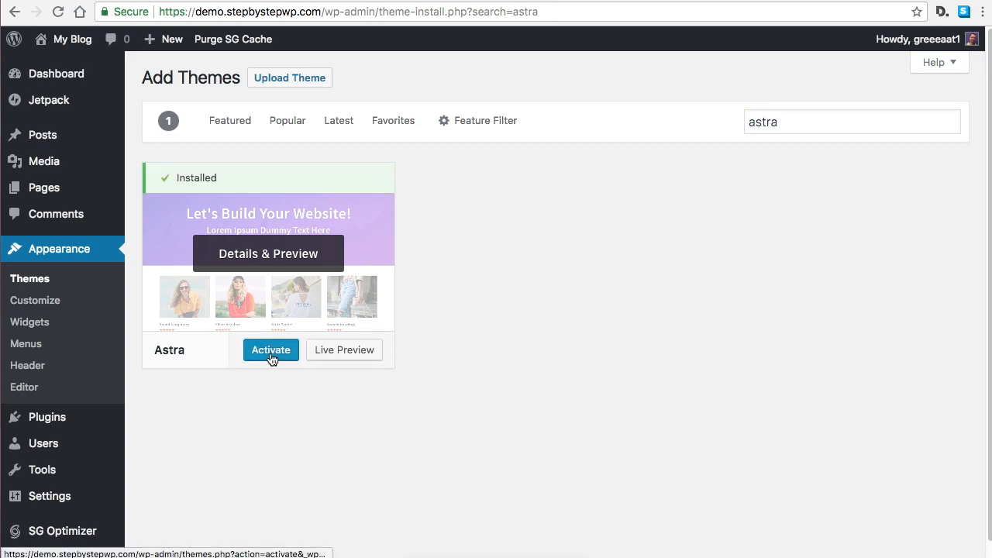
click(274, 351)
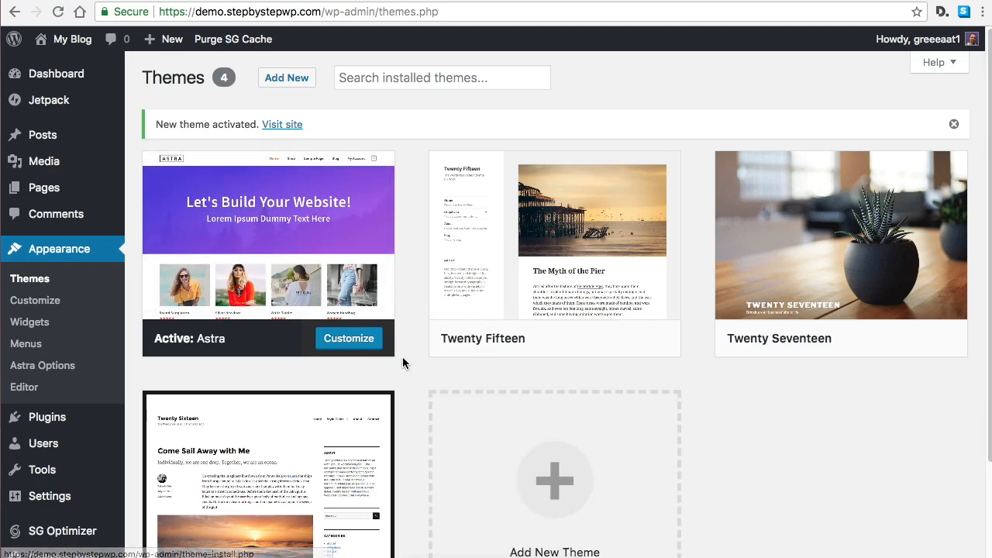
Scroll through the live My Blog site in its Astra styling, then return to the Dashboard.
mouse_move(62, 38)
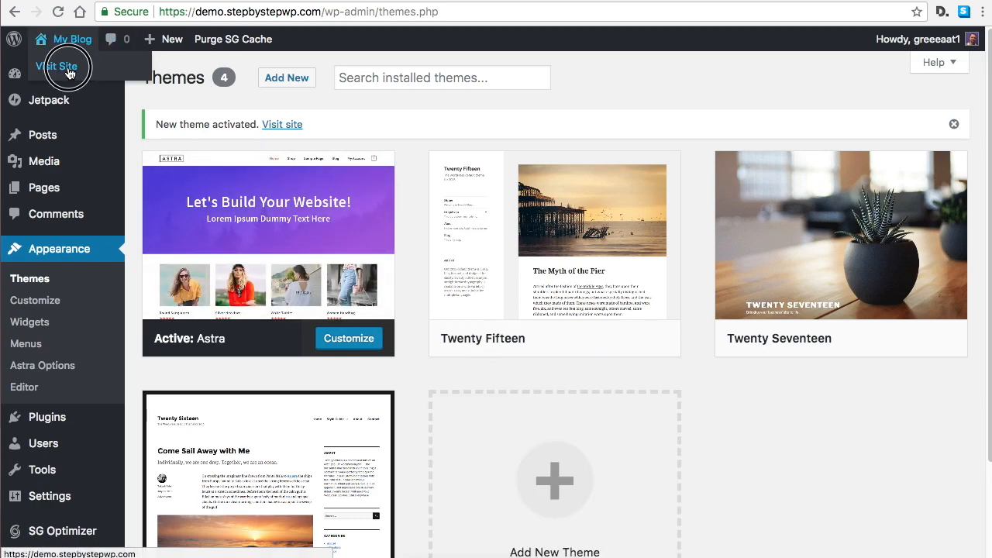
click(62, 64)
scroll(303, 288, down, 3)
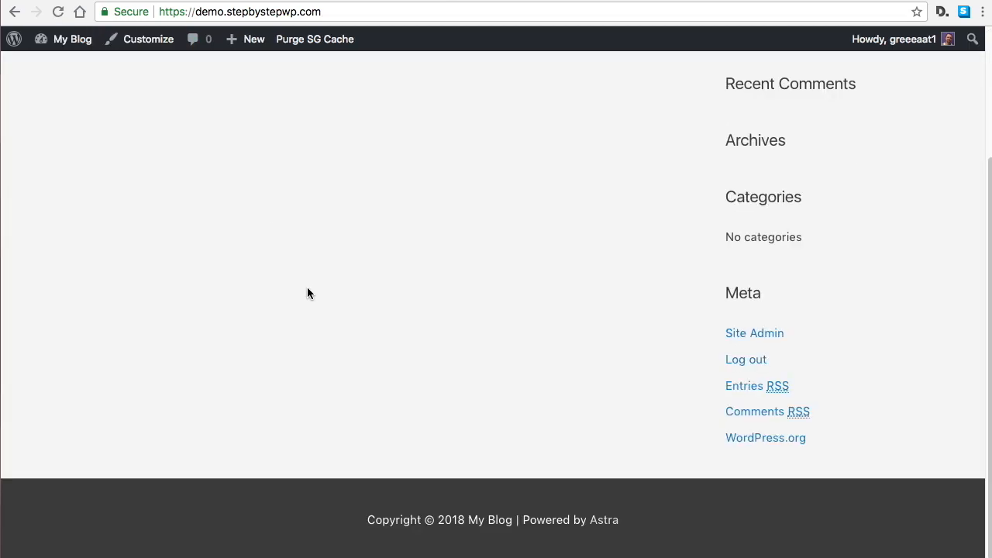
scroll(343, 321, up, 3)
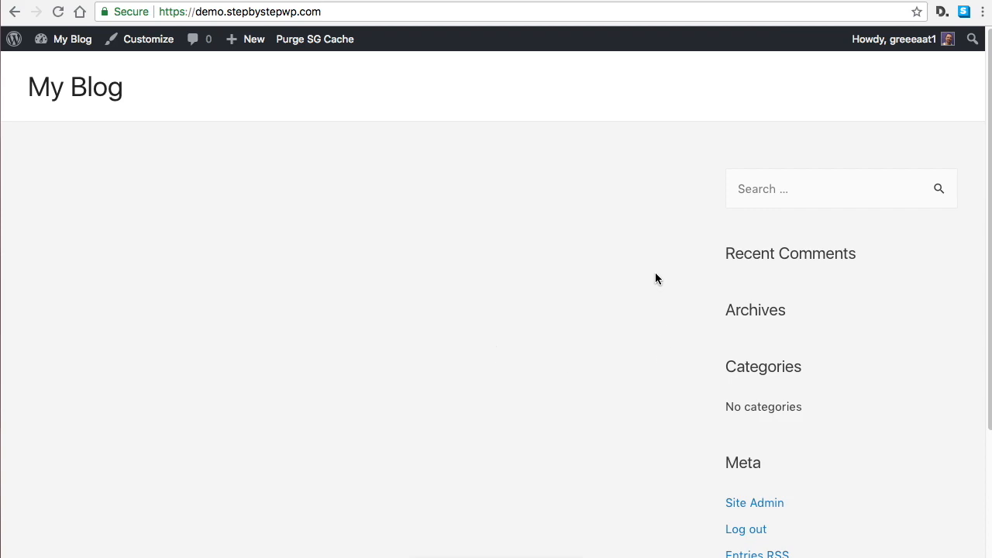
mouse_move(61, 40)
click(62, 75)
Delete the Akismet Anti-Spam and Hello Dolly plugins.
scroll(127, 114, down, 1)
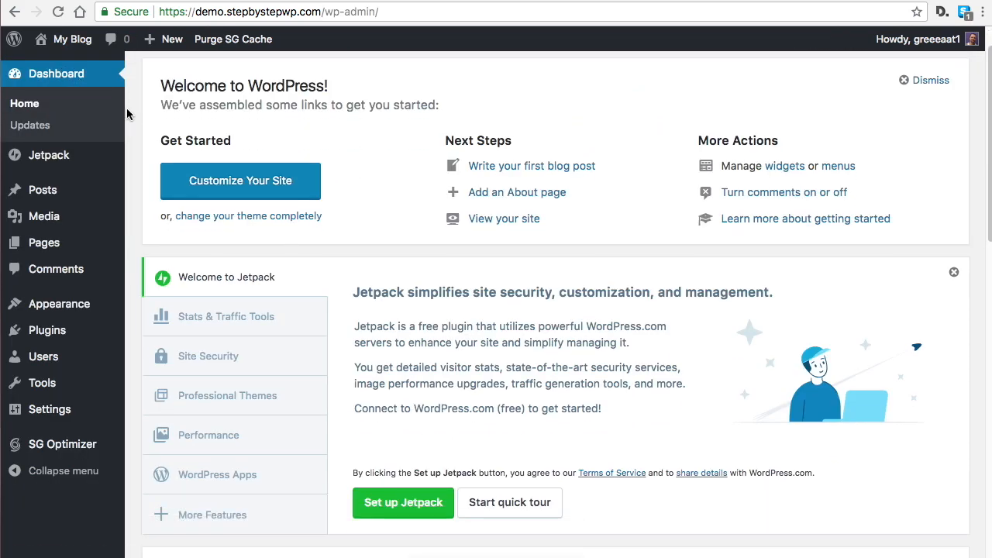
click(68, 335)
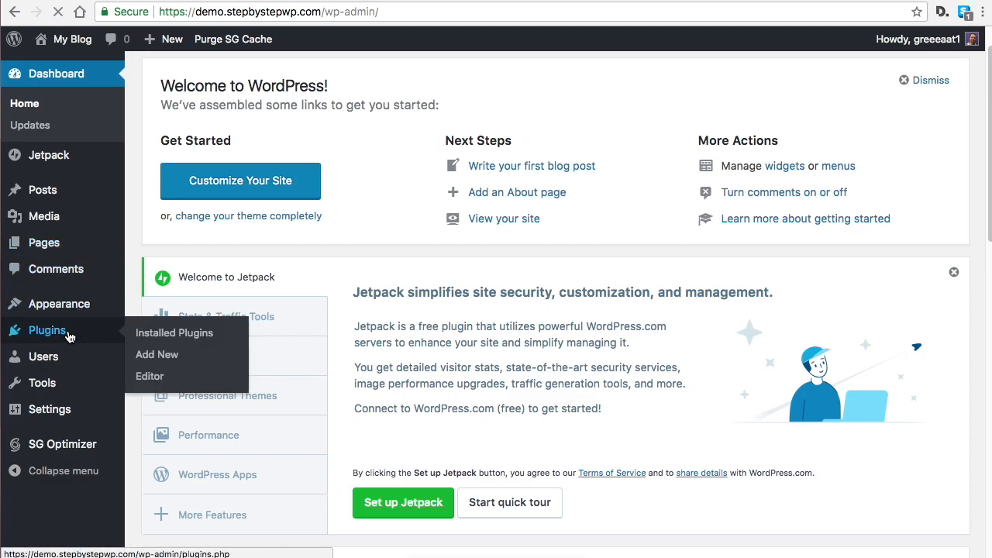
scroll(385, 245, down, 5)
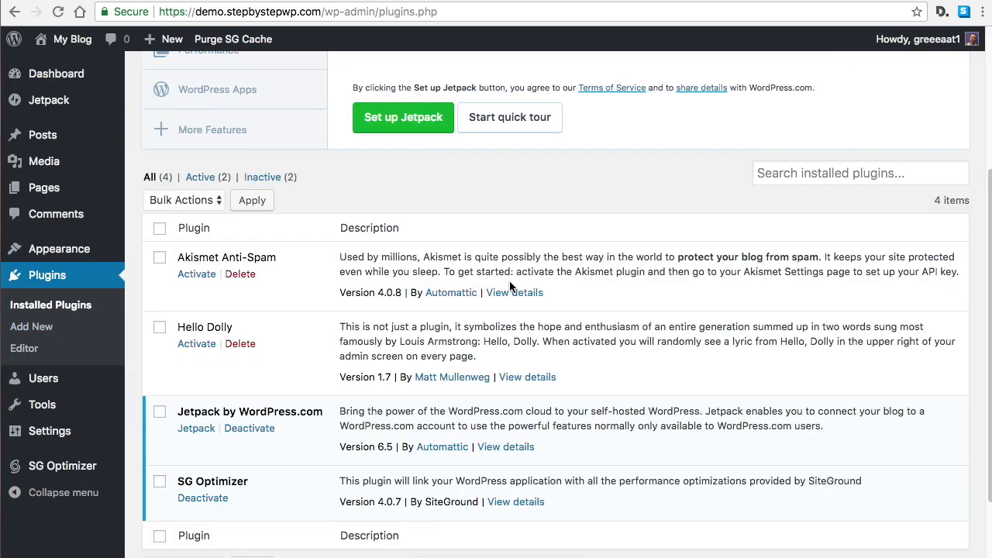
click(239, 274)
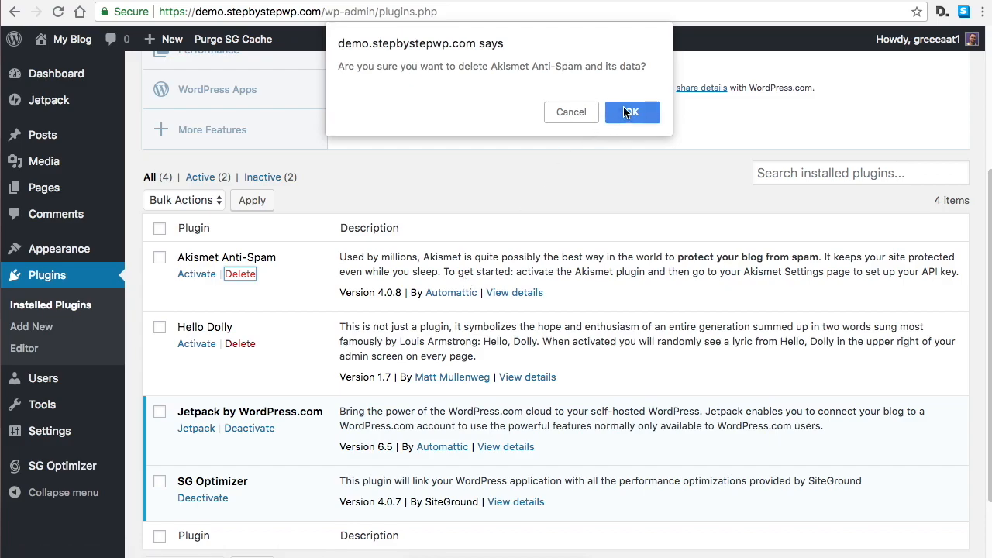
click(625, 109)
click(238, 309)
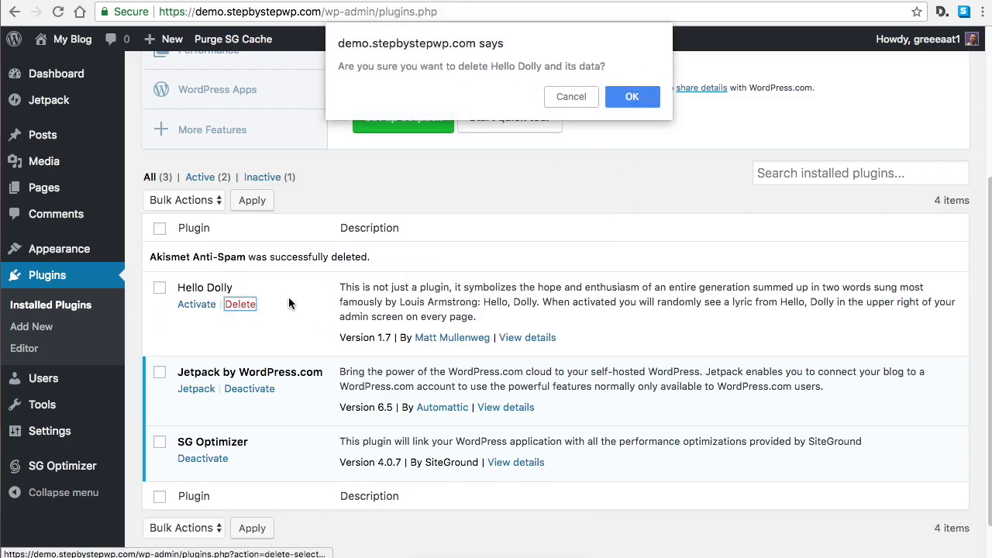
click(631, 101)
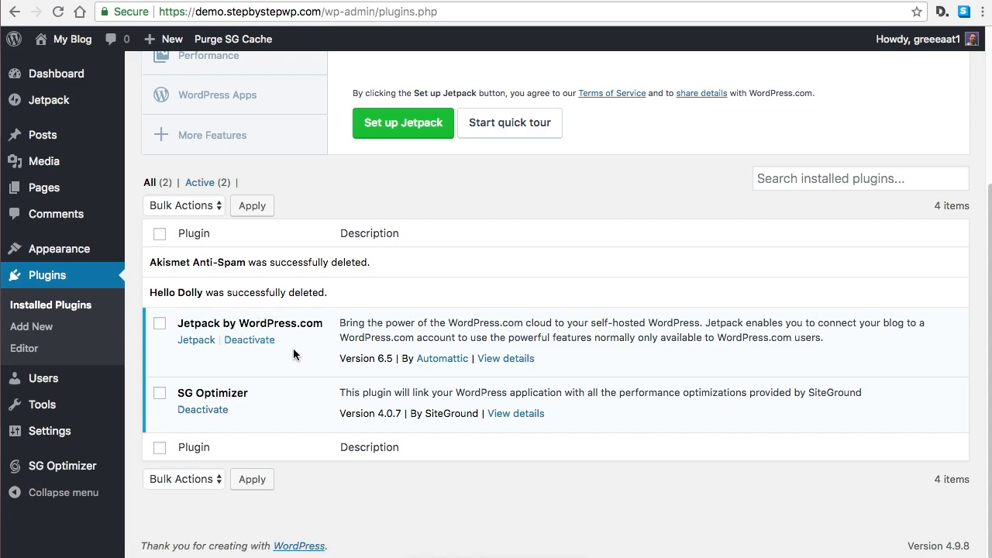
Deactivate and delete Jetpack, leaving SG Optimizer as the only plugin.
click(259, 342)
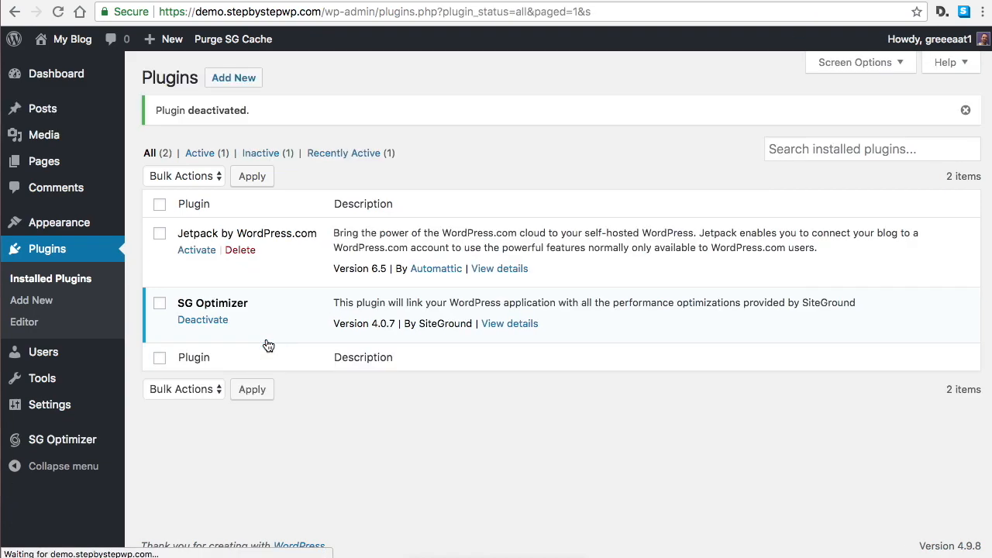
click(240, 249)
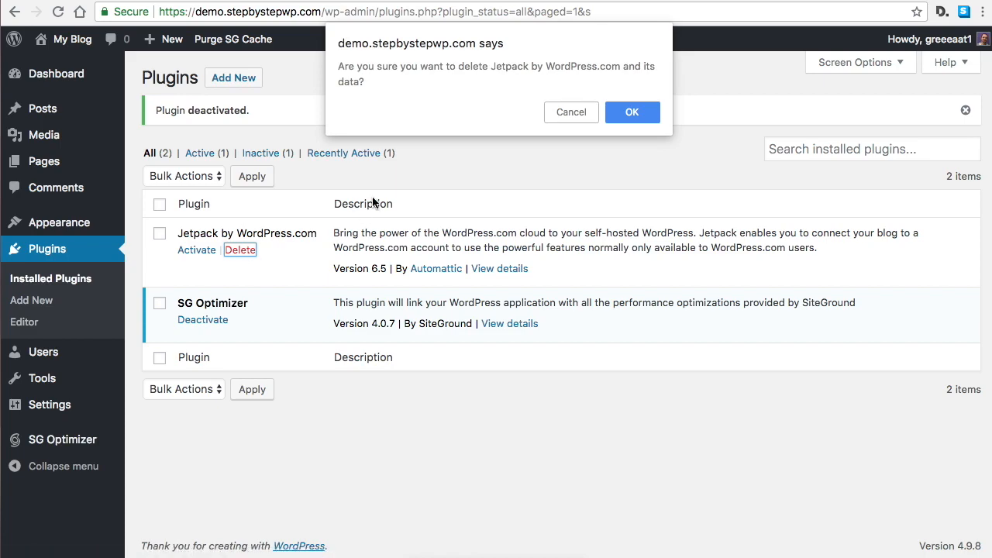
click(641, 112)
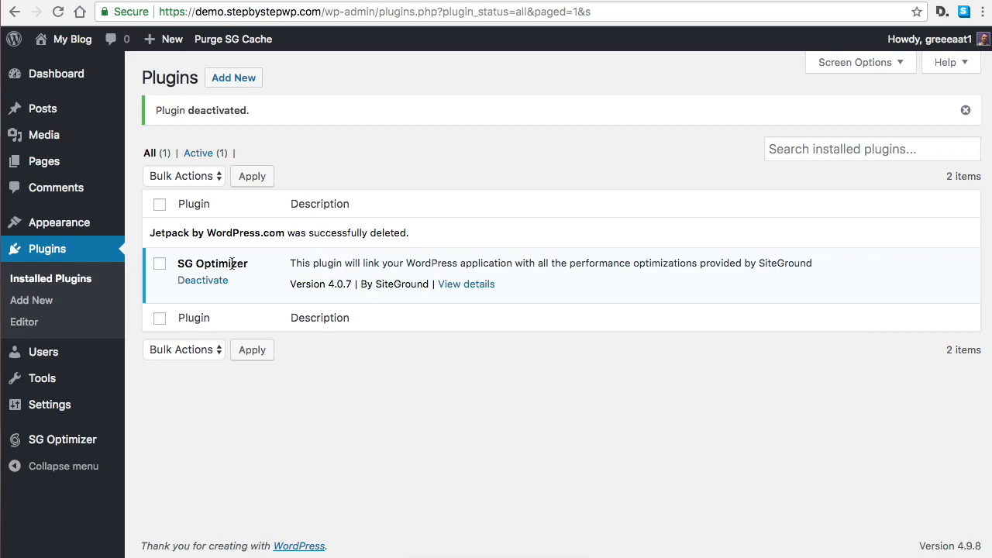
drag(196, 268, 252, 266)
click(313, 268)
Search for 'elemento', then install and activate Elementor Page Builder.
click(245, 81)
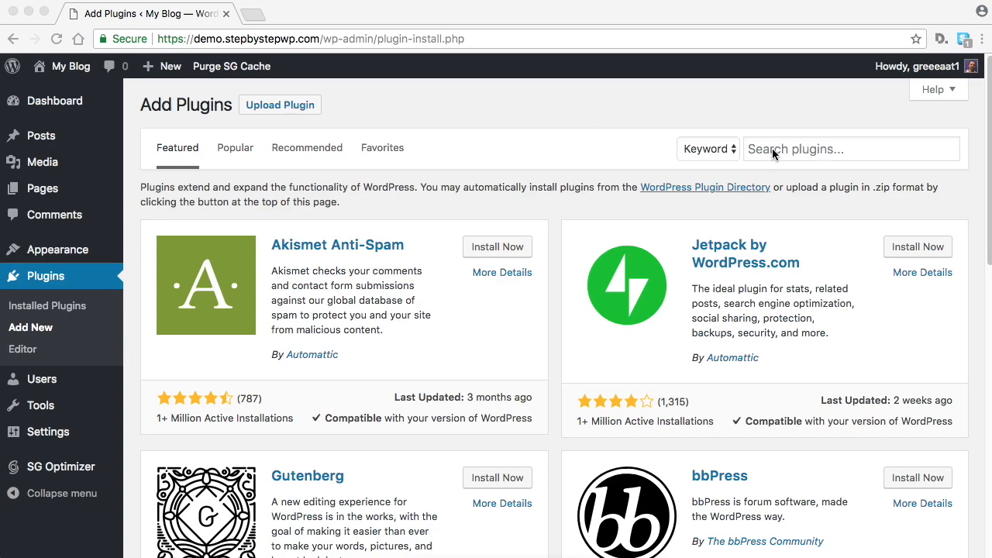
click(842, 150)
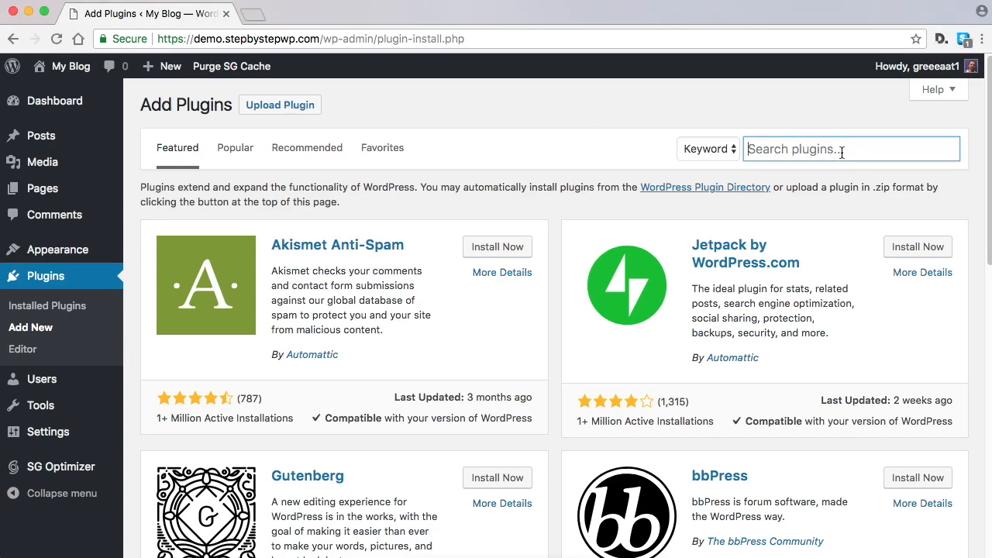
text(element)
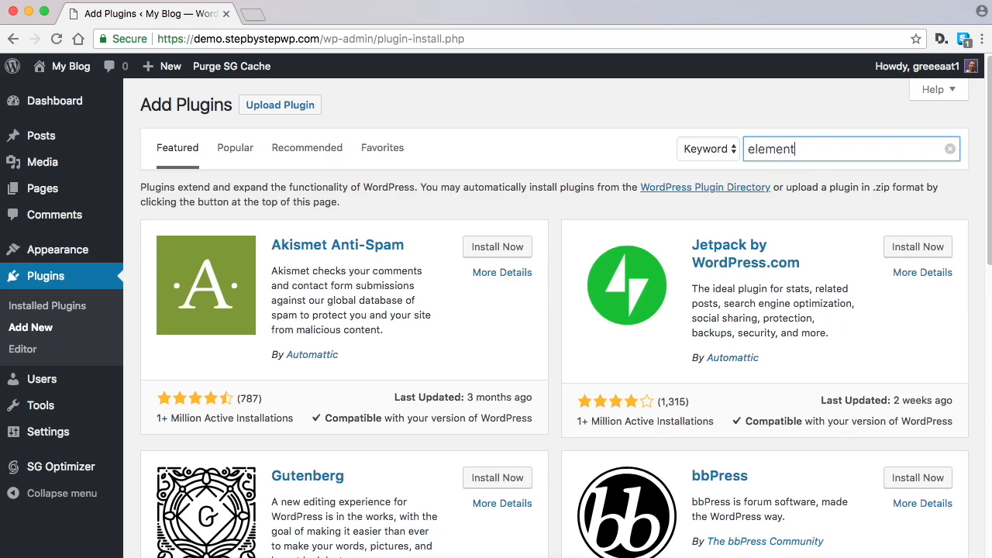
text(or)
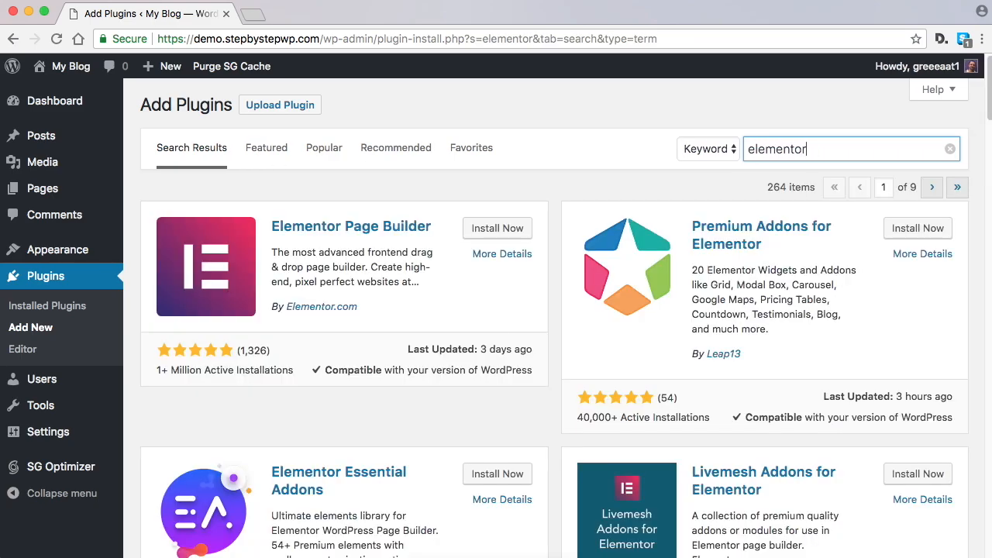
click(494, 232)
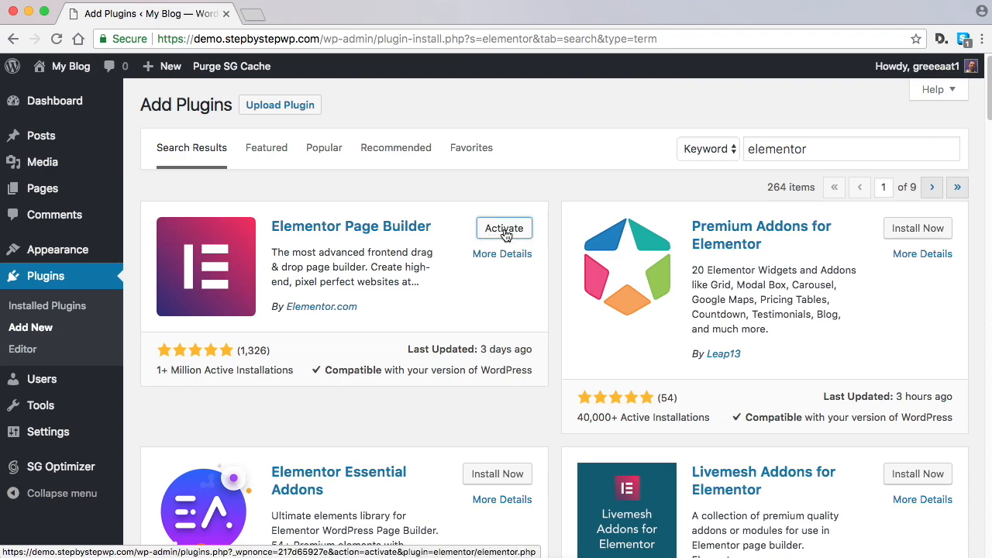
click(504, 232)
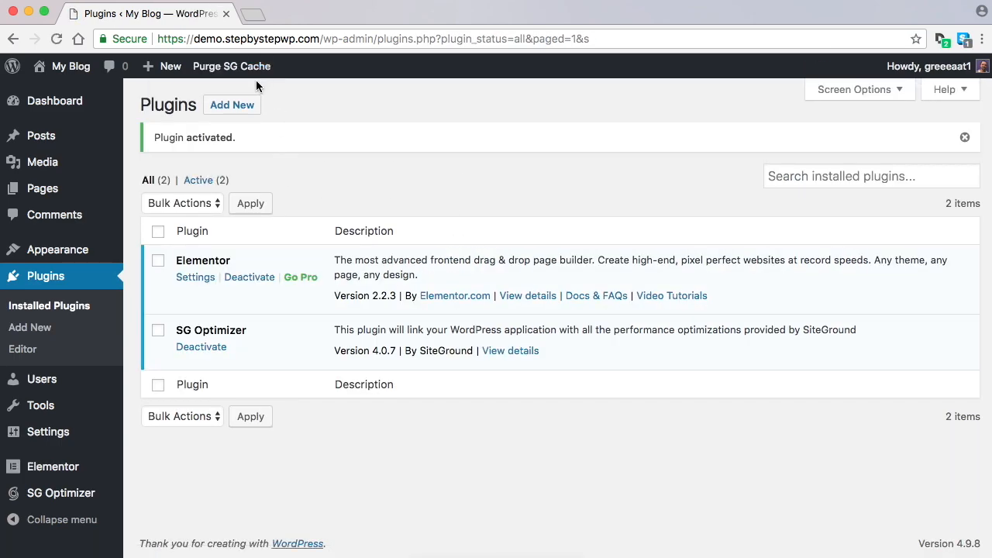
click(232, 105)
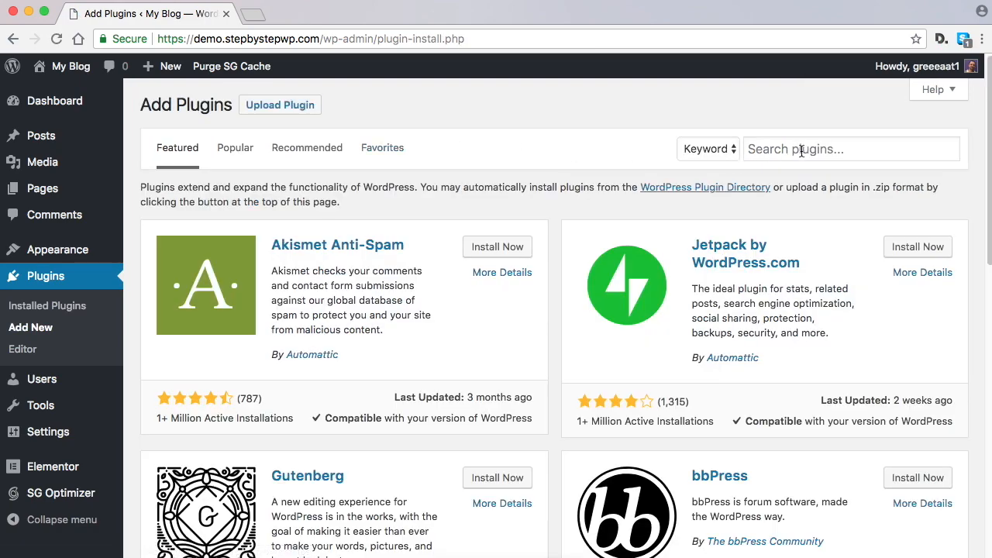
click(802, 151)
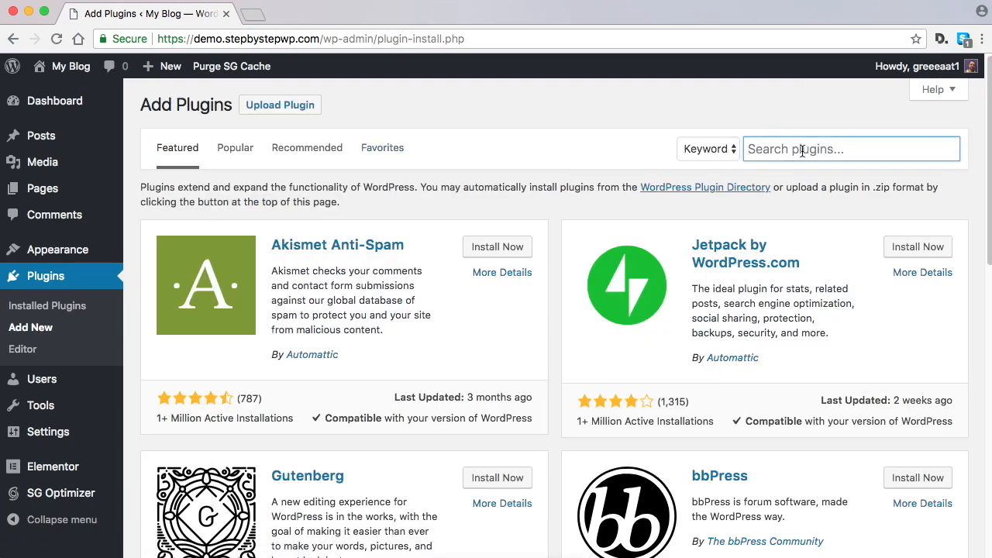
Search for 'Contact form 7', then install and activate the Contact Form 7 plugin.
text(Contac)
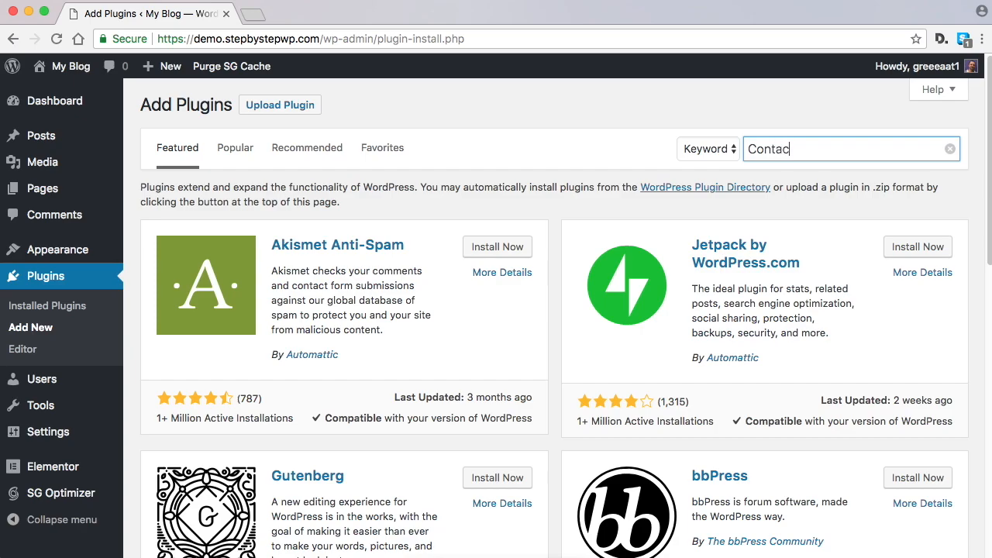
text(t form 7)
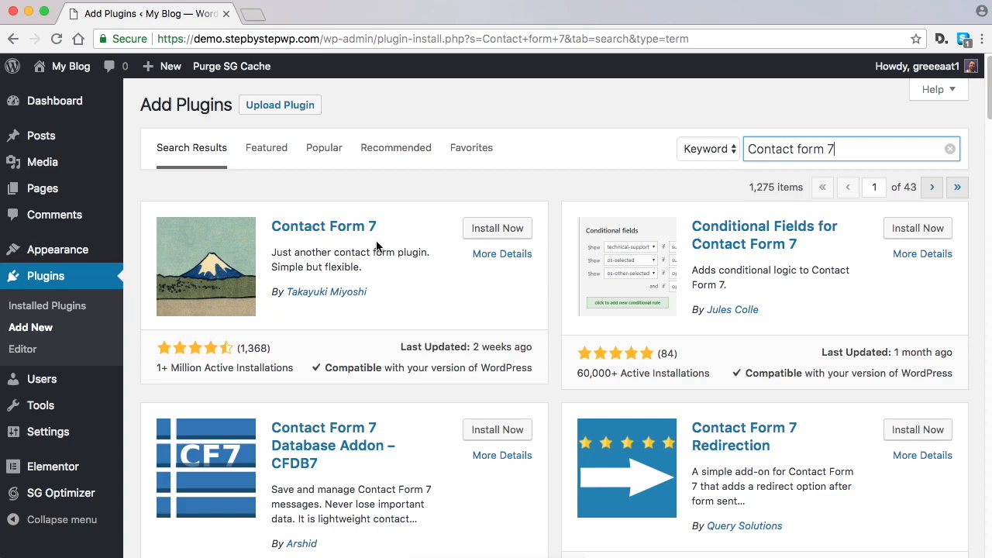
click(502, 233)
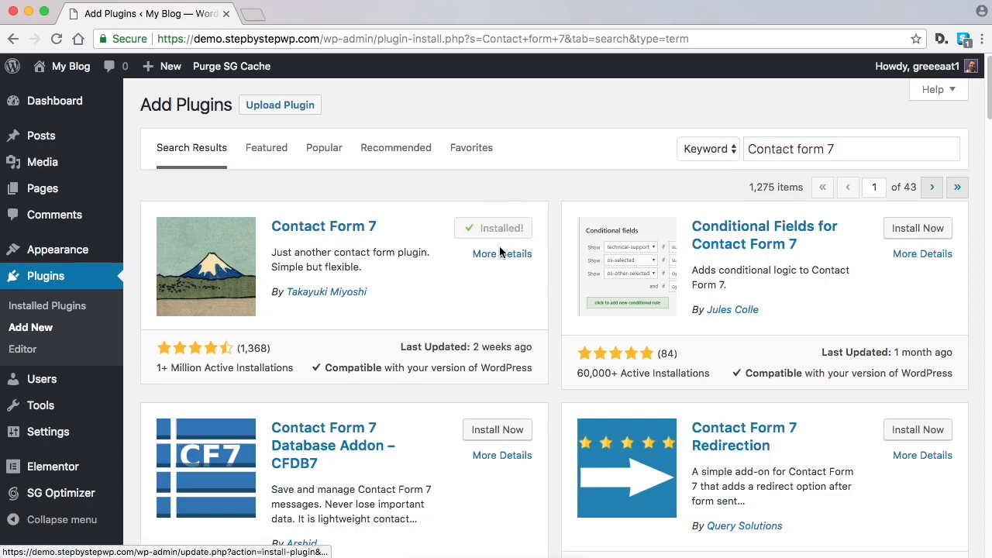
click(497, 229)
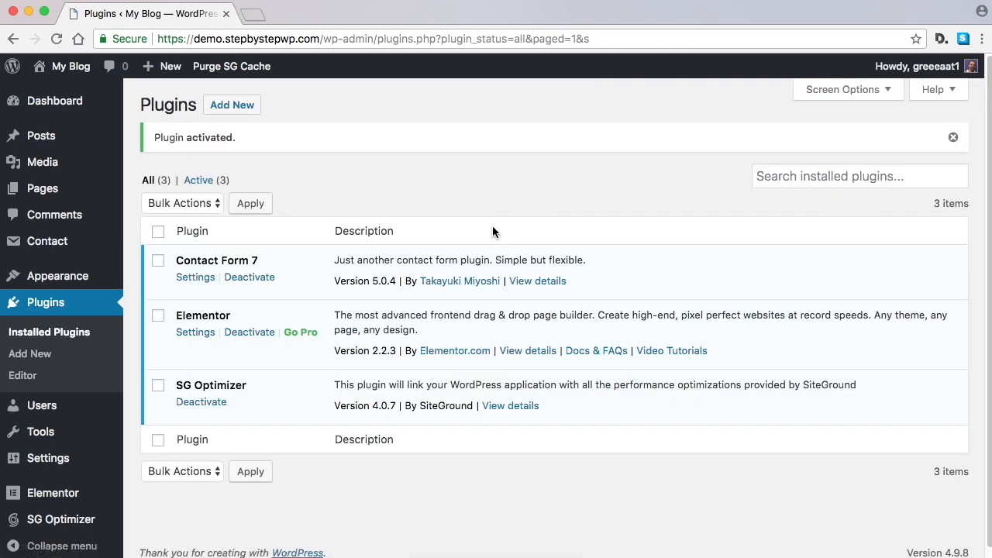
Search for 'astra starter', then install and activate Astra Starter Sites.
click(242, 109)
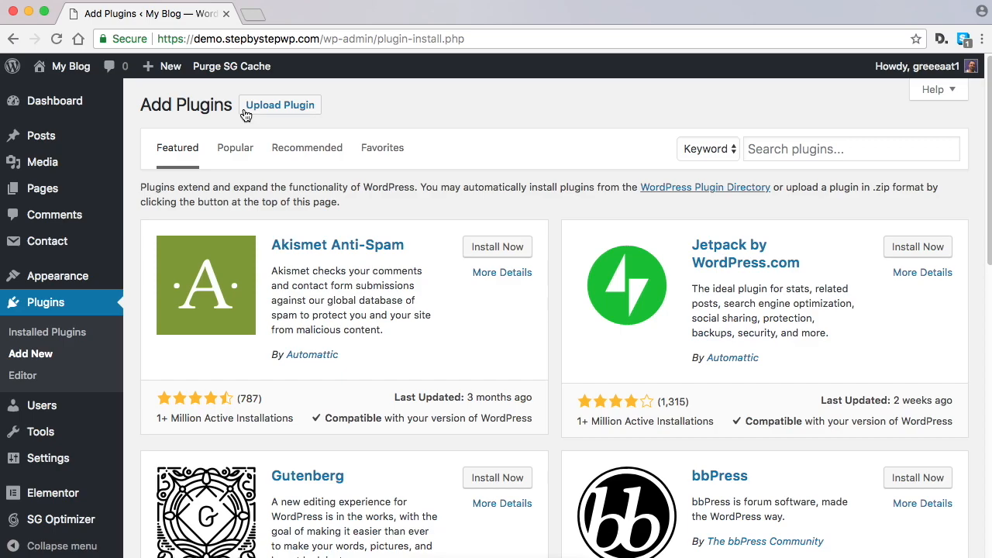
click(811, 147)
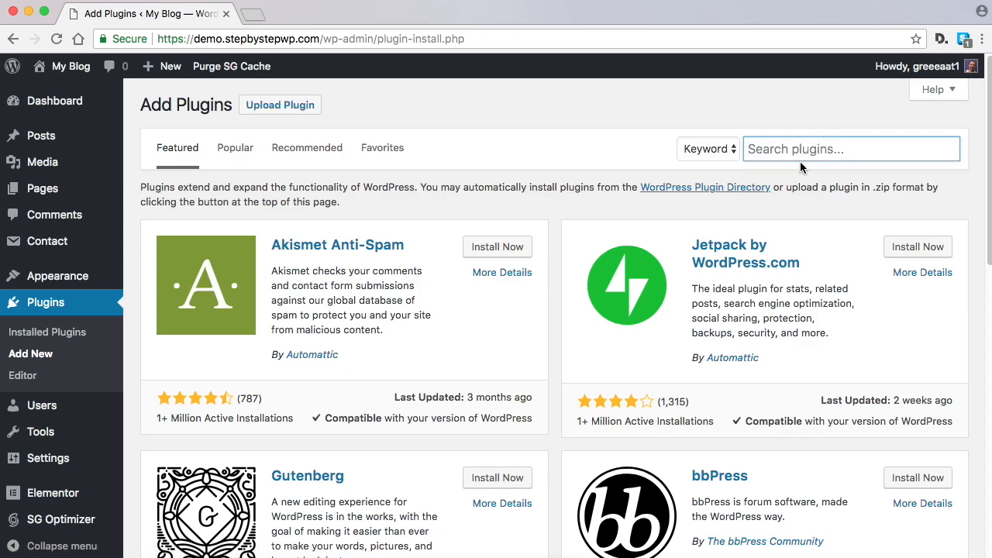
text(as)
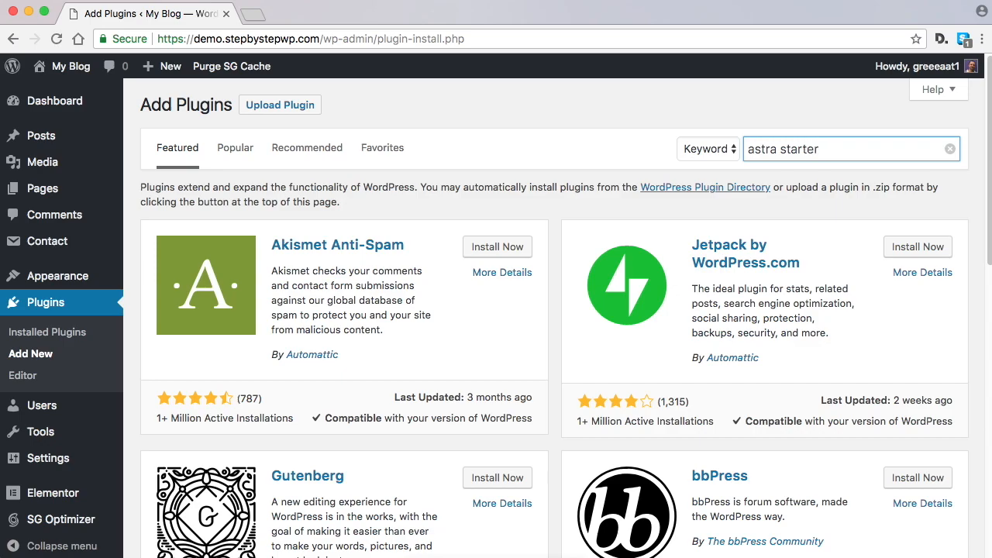
text(tra starter)
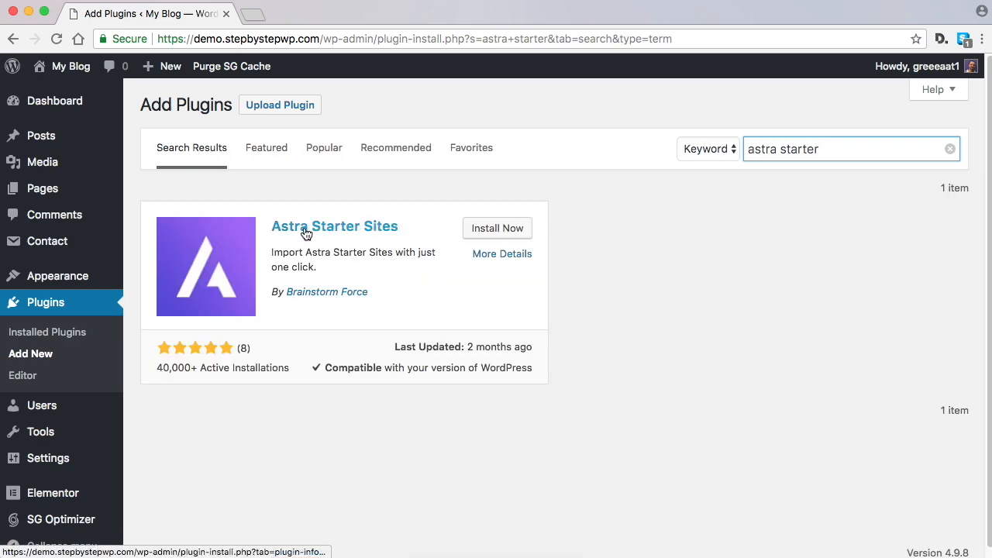
click(519, 231)
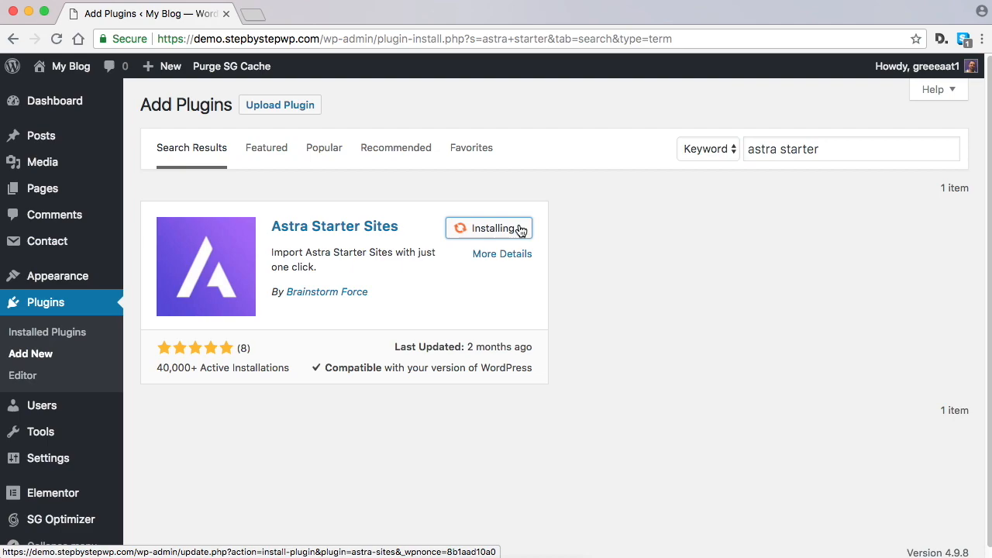
click(506, 236)
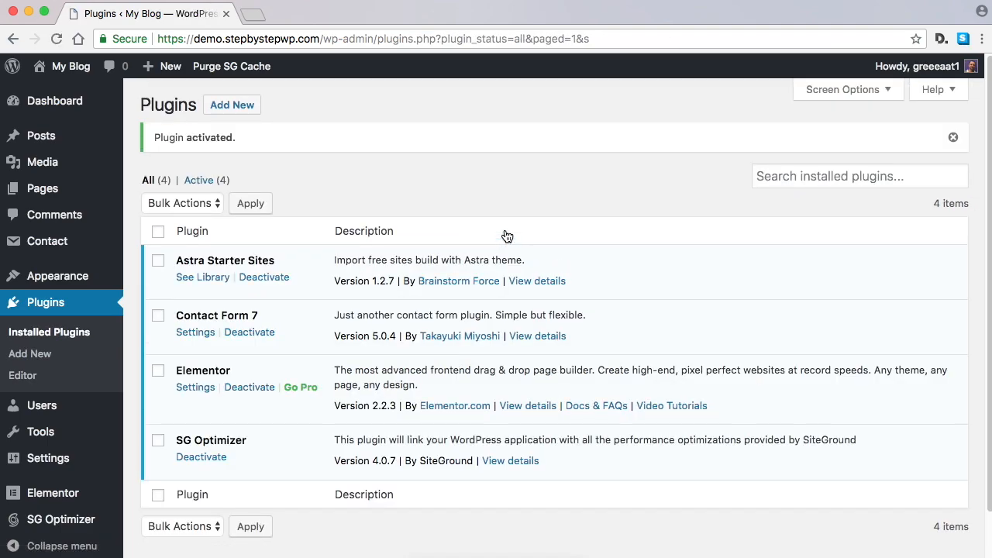
Search for 'und', then install and activate the Under Construction plugin.
click(239, 104)
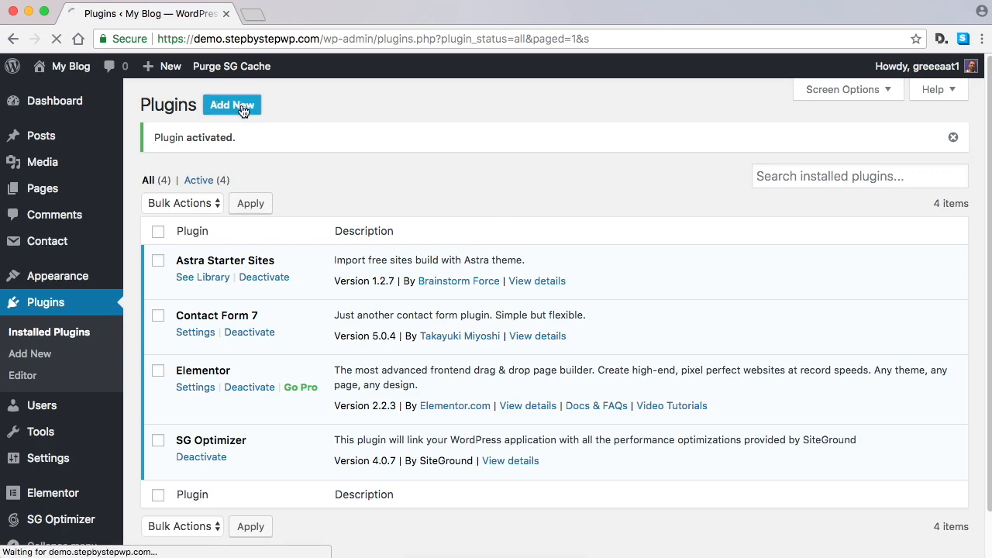
click(818, 150)
text(under construction)
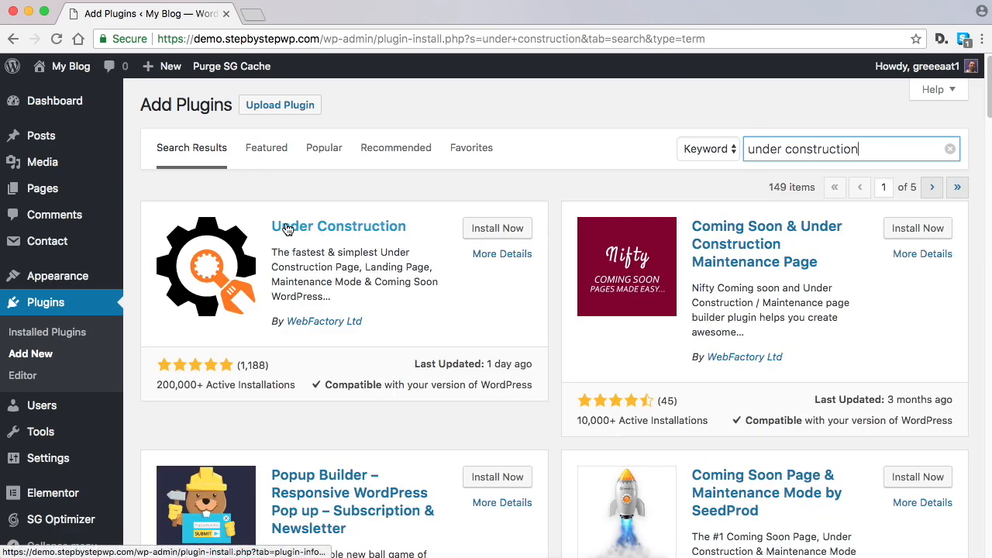
click(498, 228)
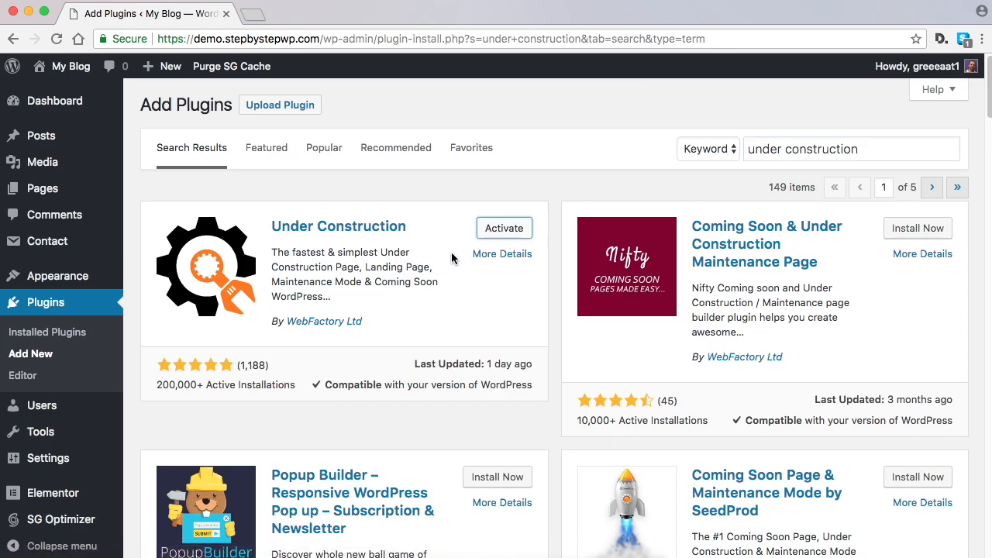
click(501, 229)
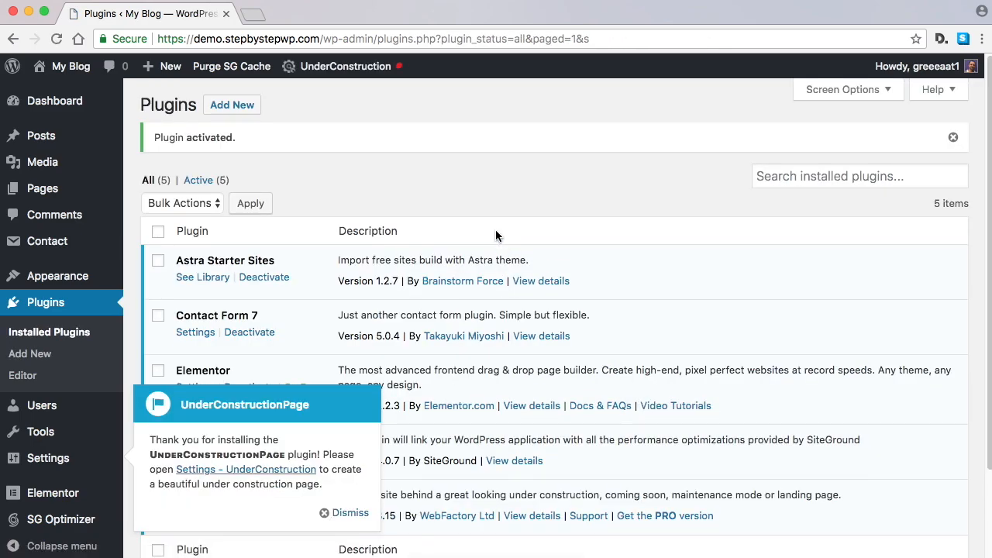
Dismiss the welcome message, switch Under Construction mode on, and open an incognito window.
click(341, 513)
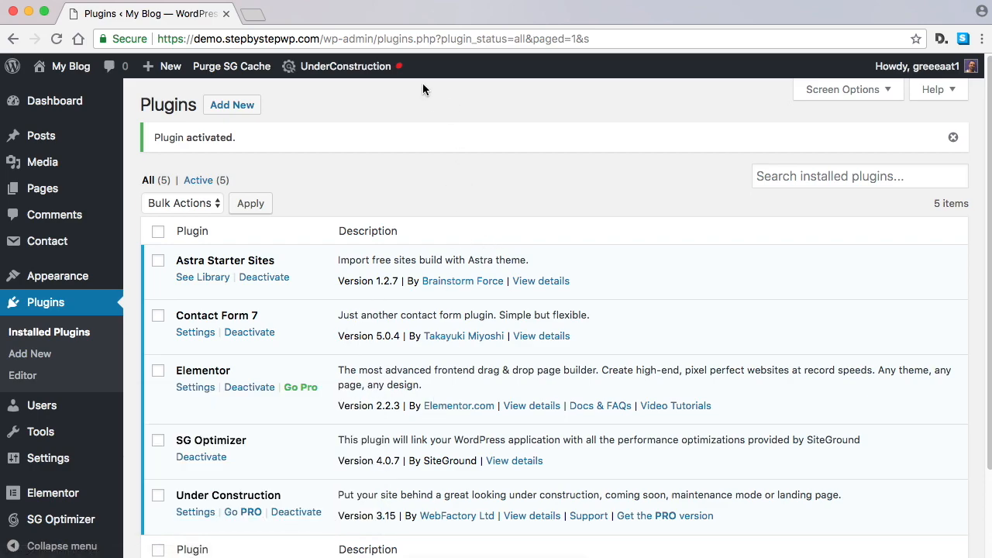
mouse_move(374, 65)
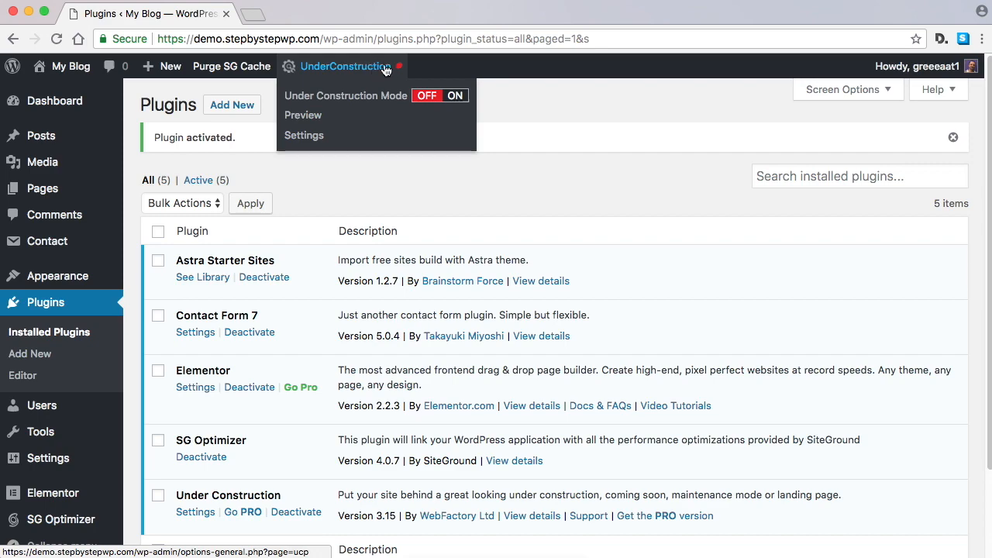
click(433, 99)
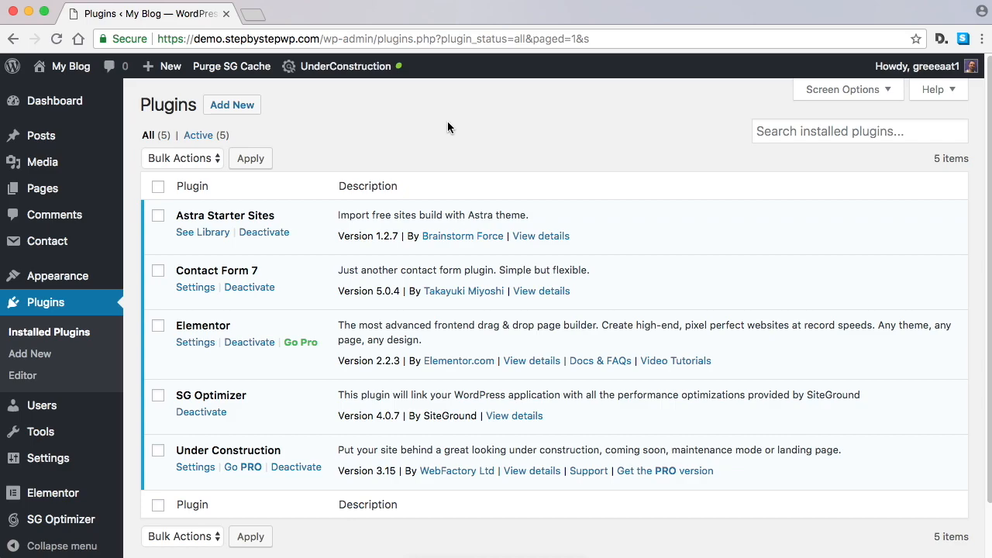
click(0, 0)
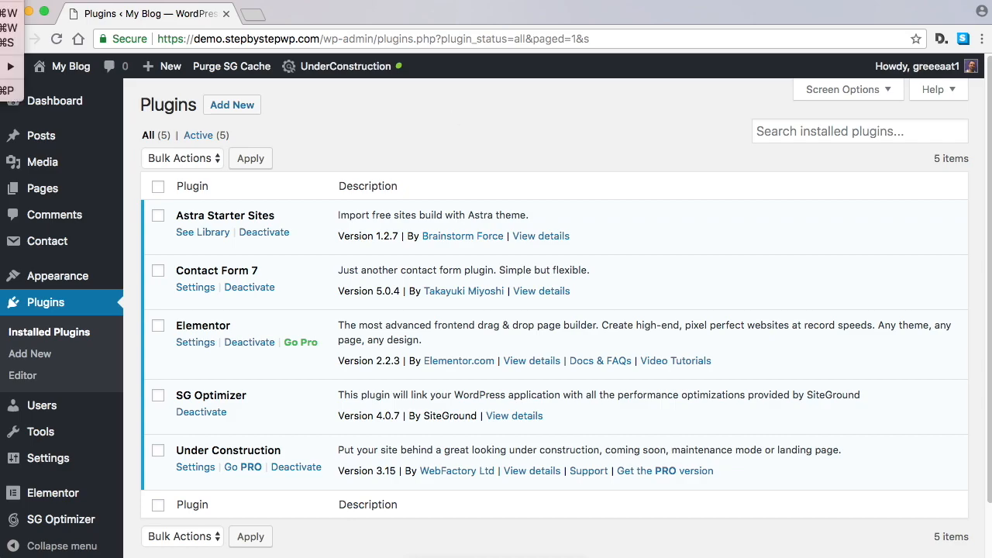
click(0, 0)
drag(419, 33, 417, 23)
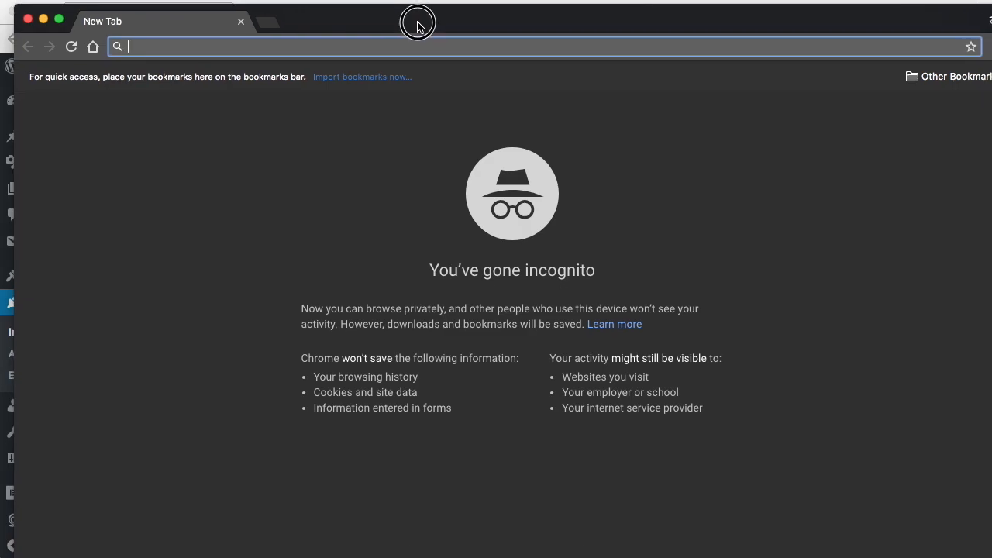
text(de)
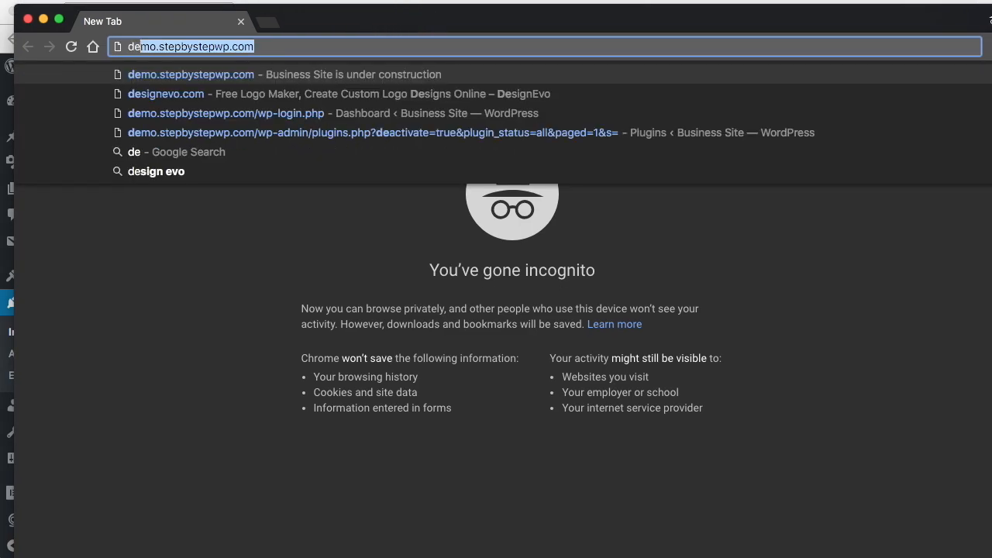
key(Right)
key(Return)
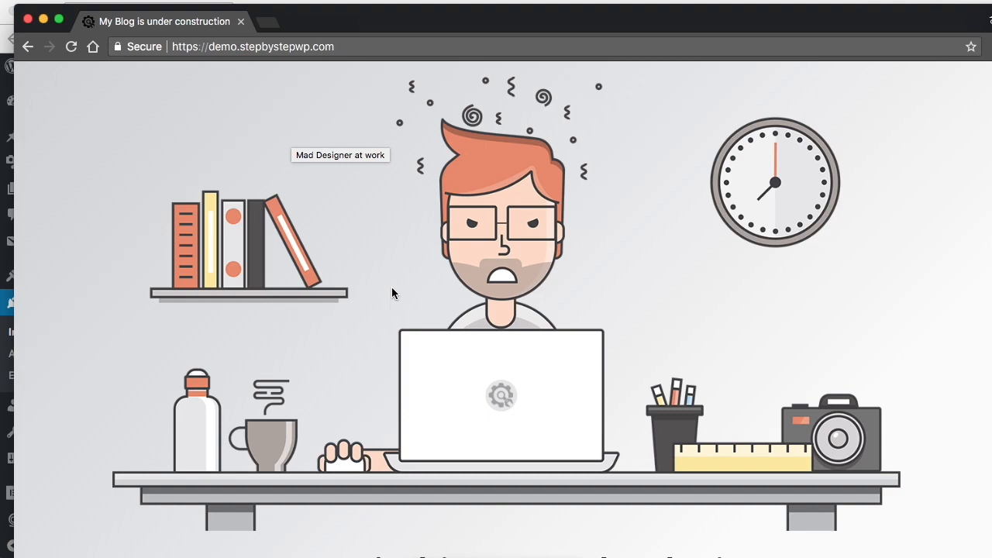
scroll(541, 300, down, 2)
scroll(542, 292, up, 2)
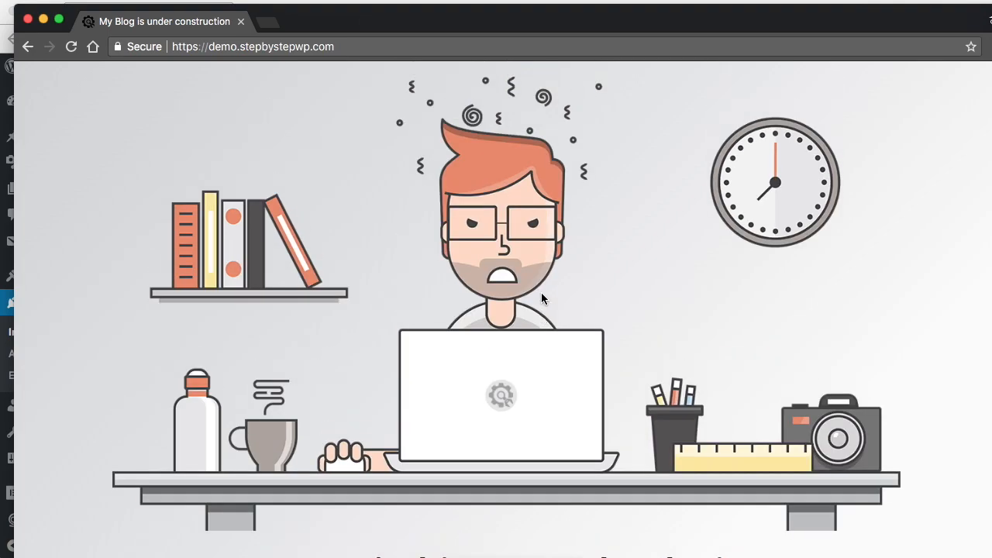
scroll(510, 277, down, 2)
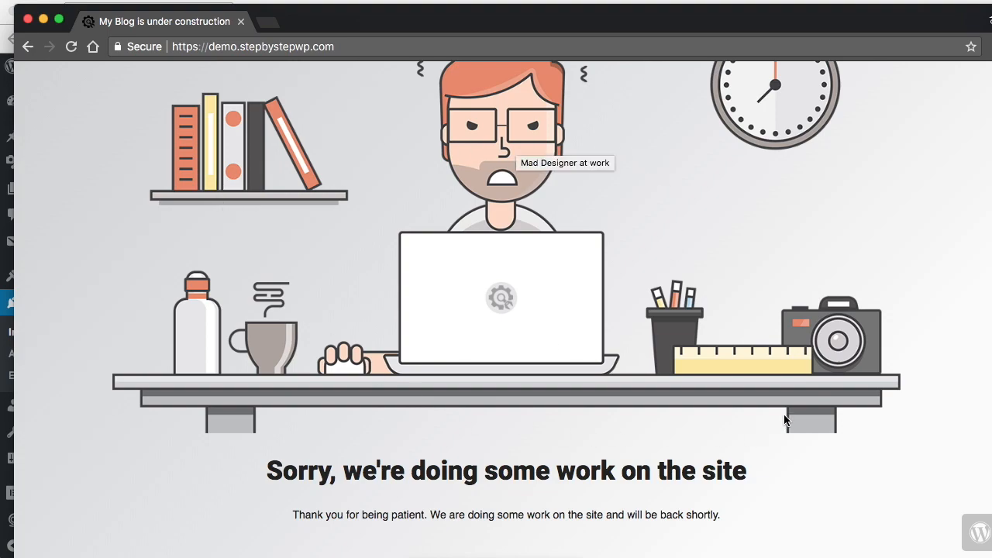
click(979, 536)
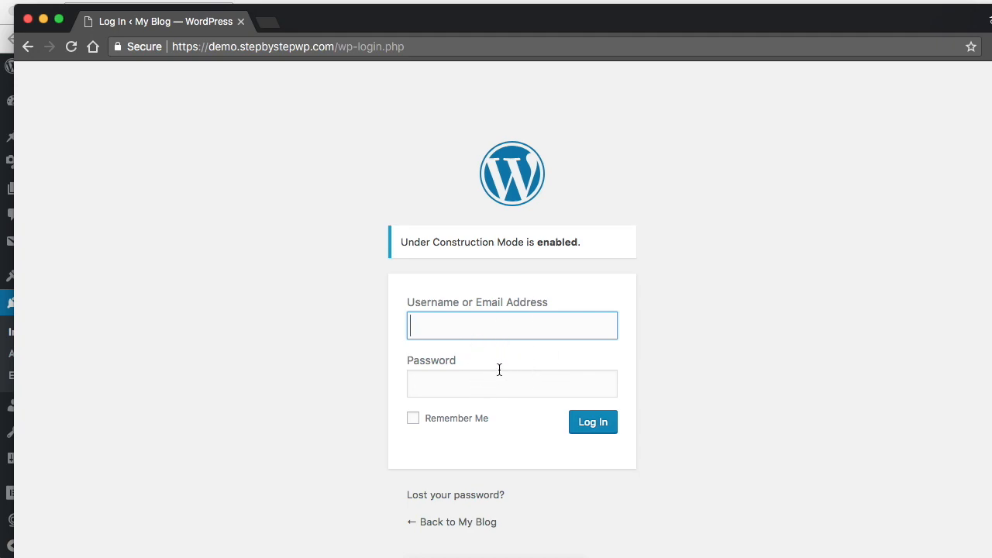
click(411, 48)
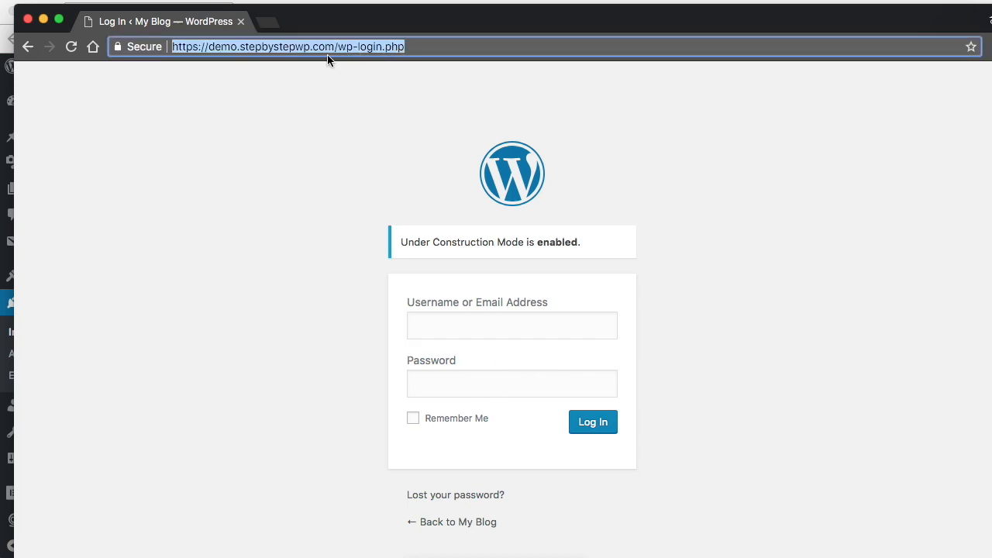
click(410, 48)
drag(405, 47, 334, 47)
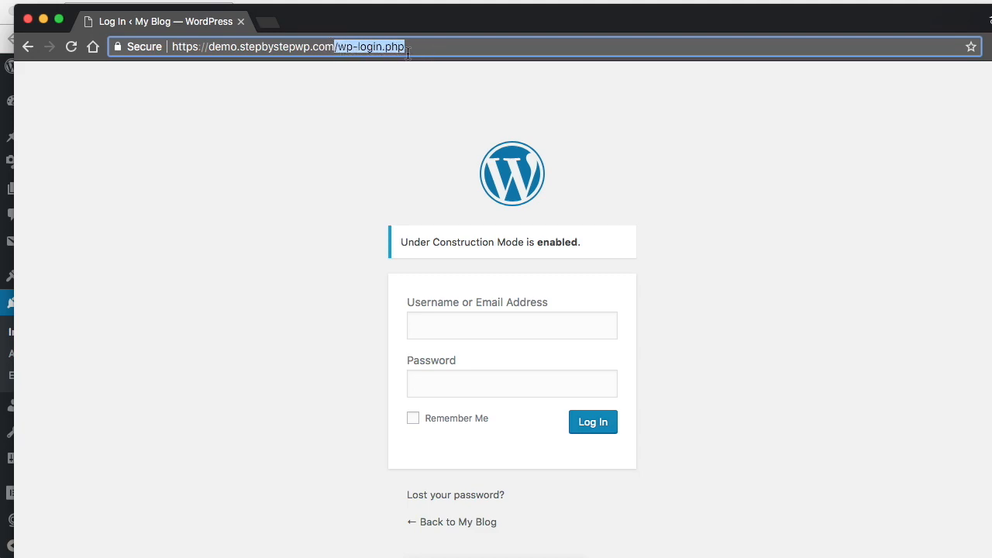
click(31, 47)
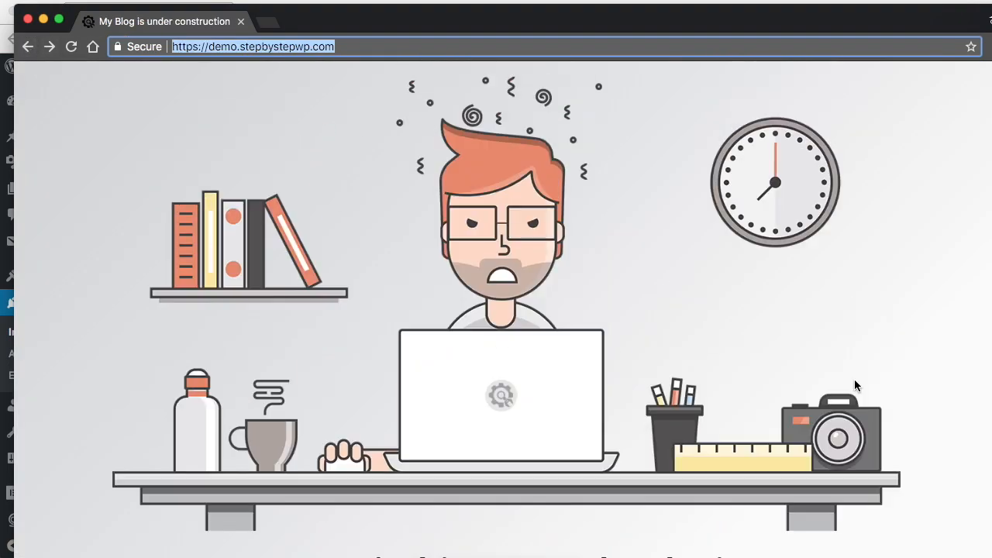
scroll(519, 255, down, 3)
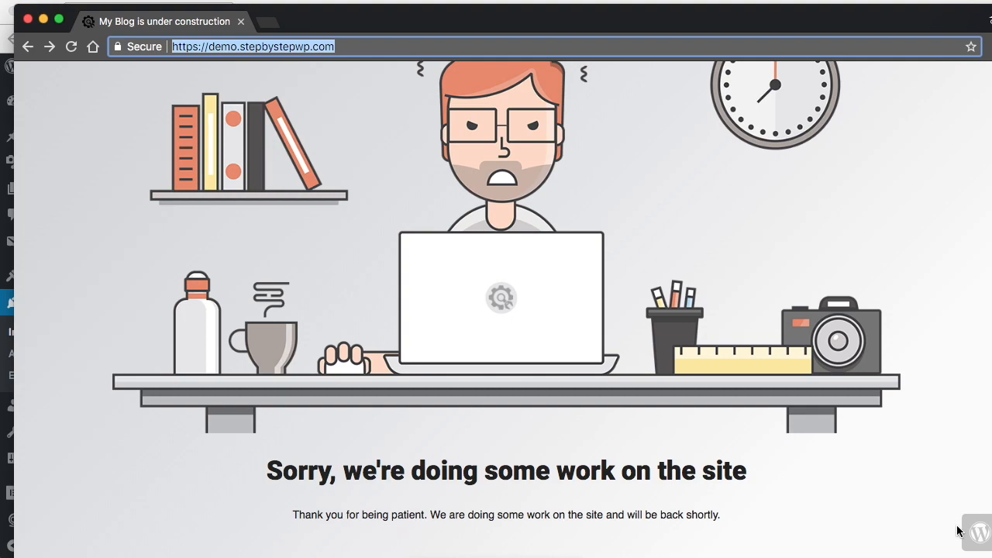
click(979, 536)
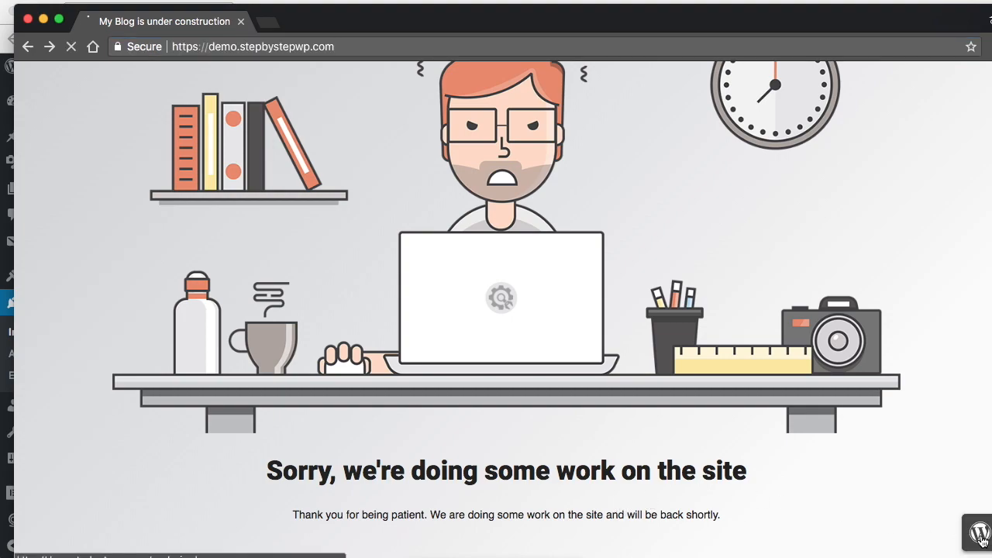
click(28, 19)
mouse_move(366, 76)
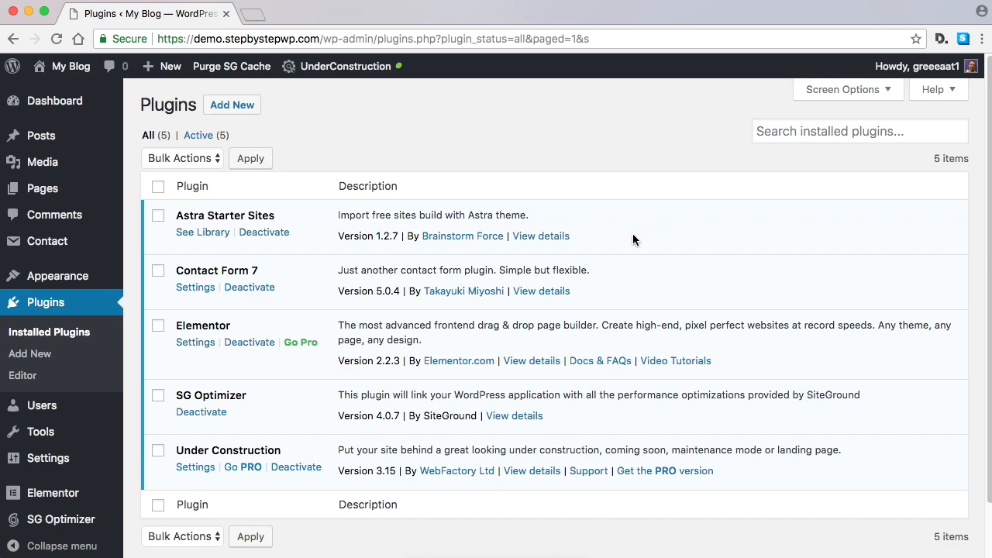
Filter Astra Sites to free Elementor templates and open the Wedding Invitation preview.
mouse_move(67, 278)
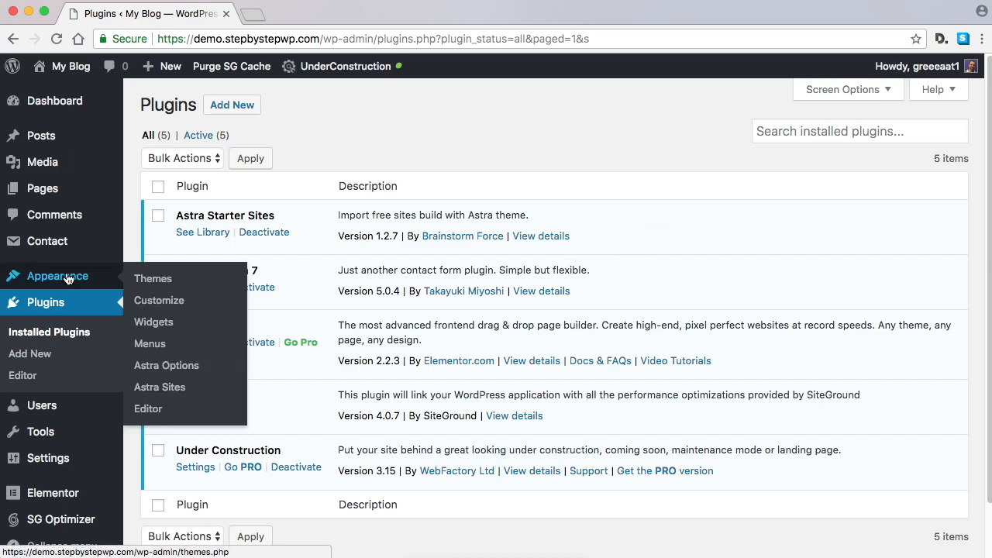
click(172, 390)
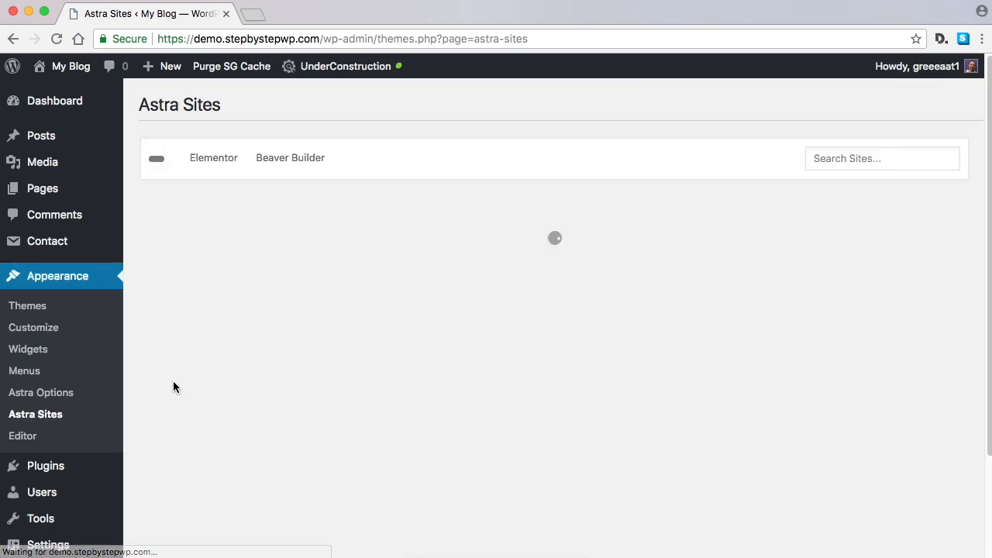
click(219, 159)
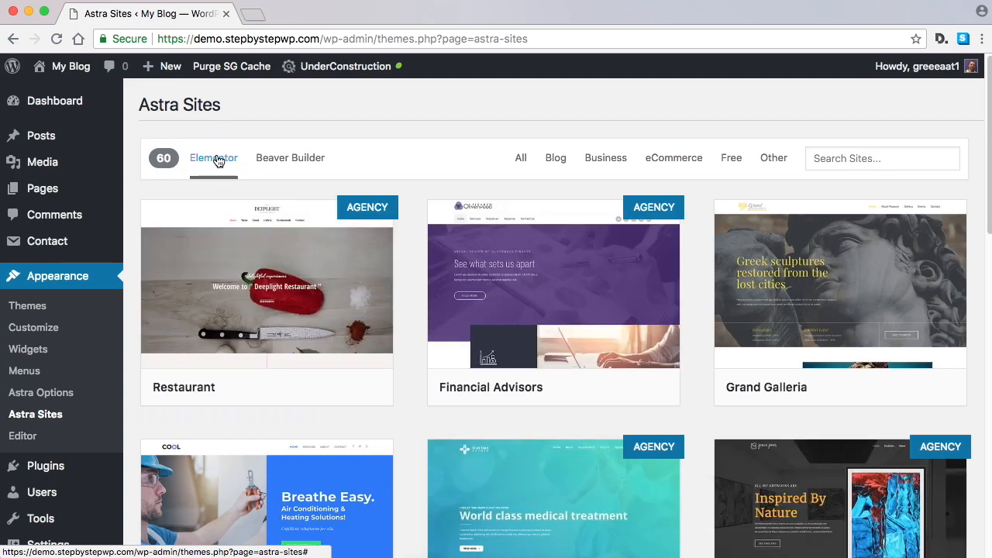
click(732, 159)
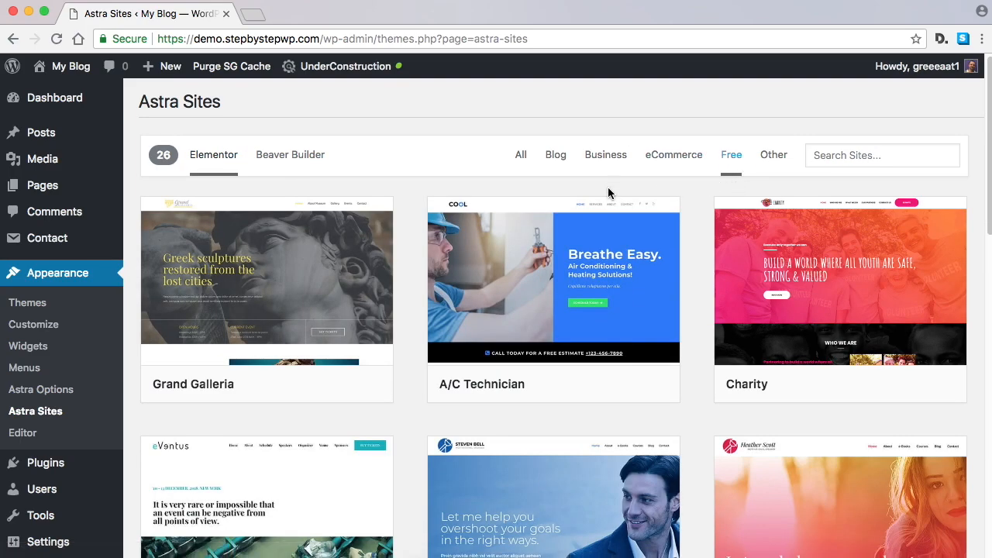
scroll(630, 223, down, 6)
scroll(629, 221, down, 6)
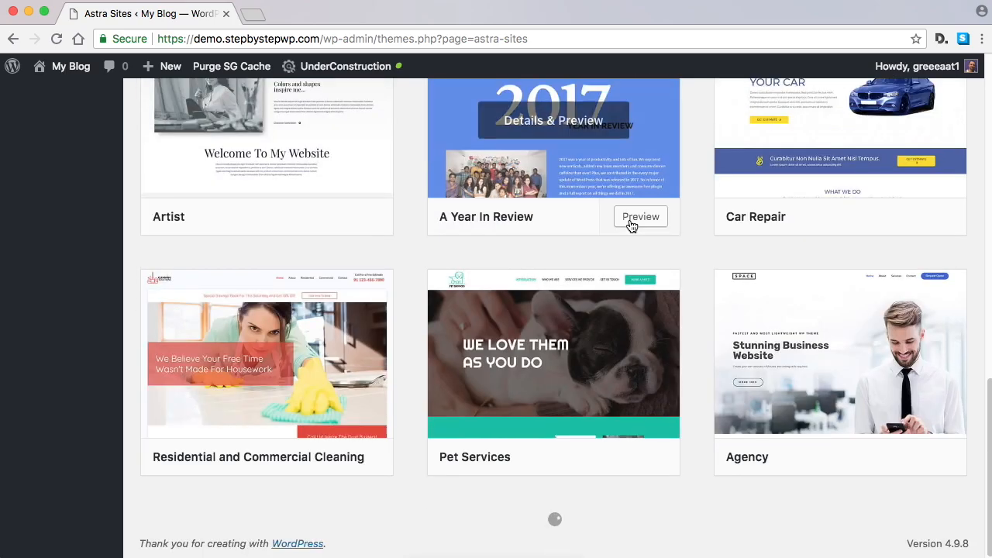
scroll(690, 302, down, 6)
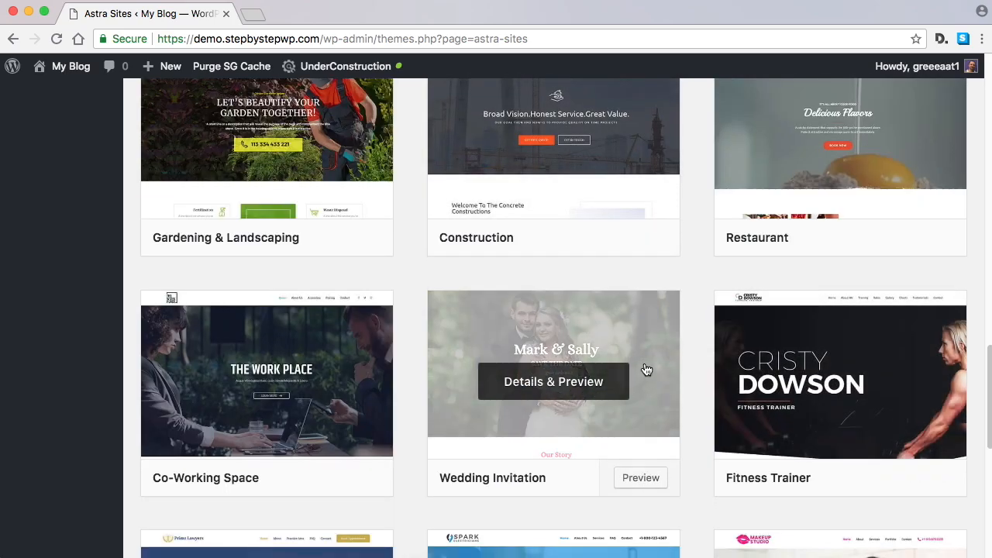
scroll(644, 370, down, 1)
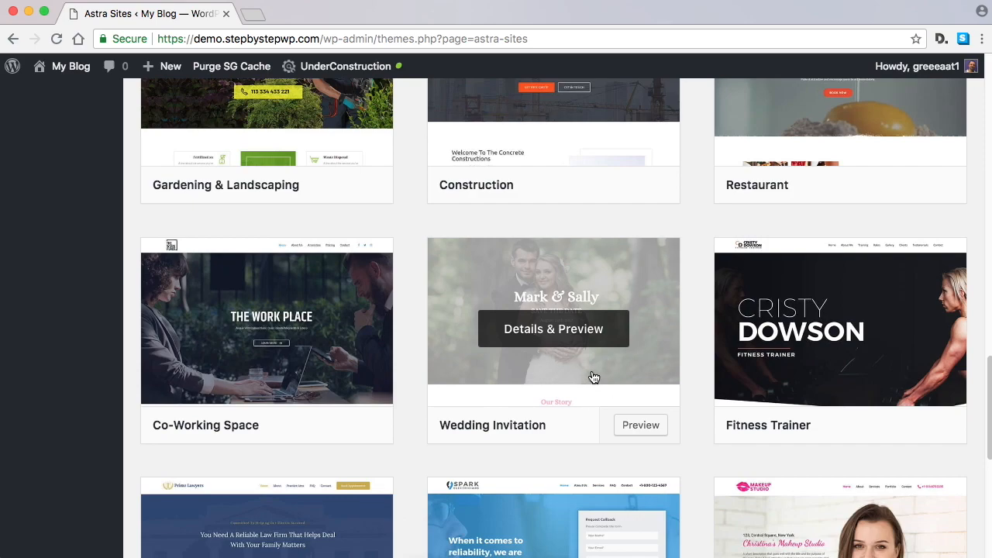
click(592, 368)
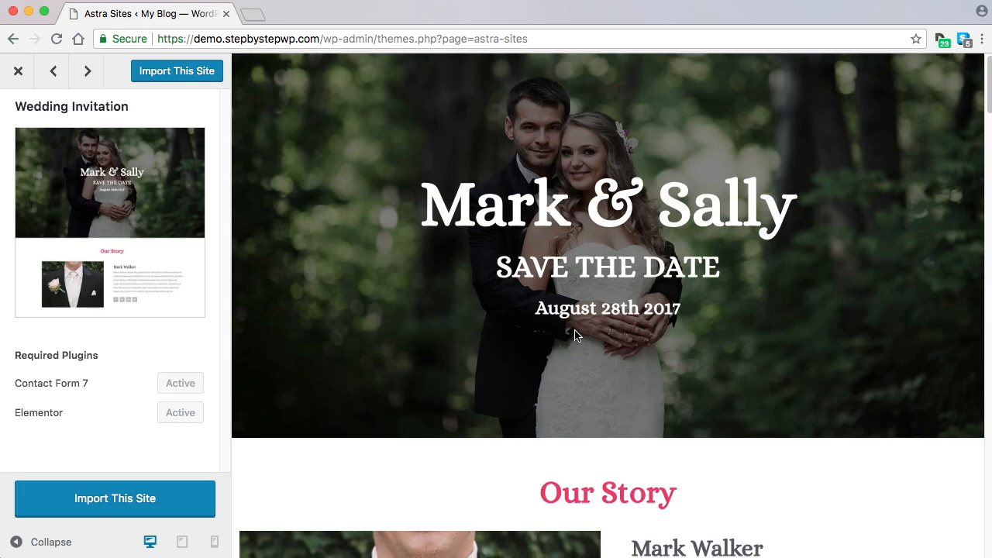
scroll(612, 334, down, 15)
scroll(612, 341, up, 15)
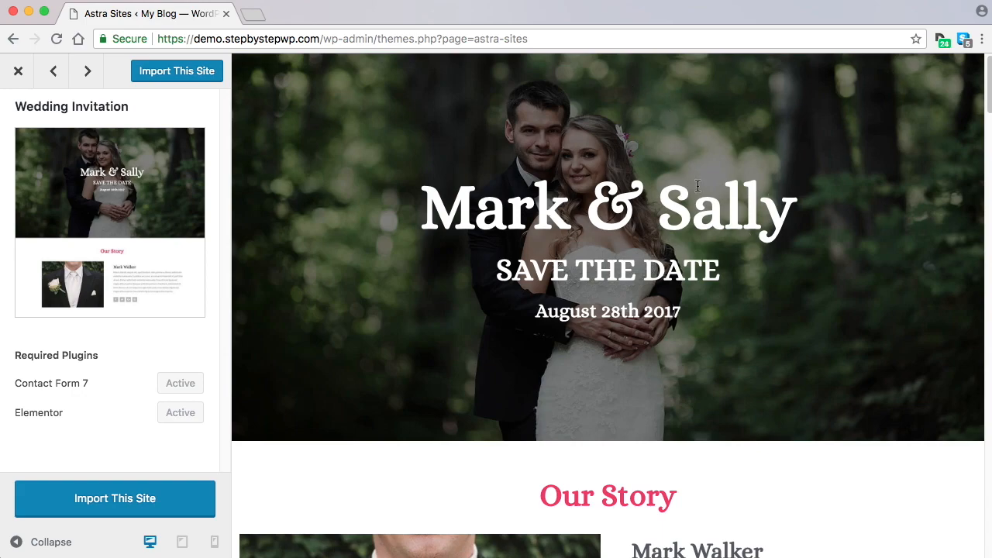
scroll(704, 191, down, 3)
scroll(704, 194, down, 3)
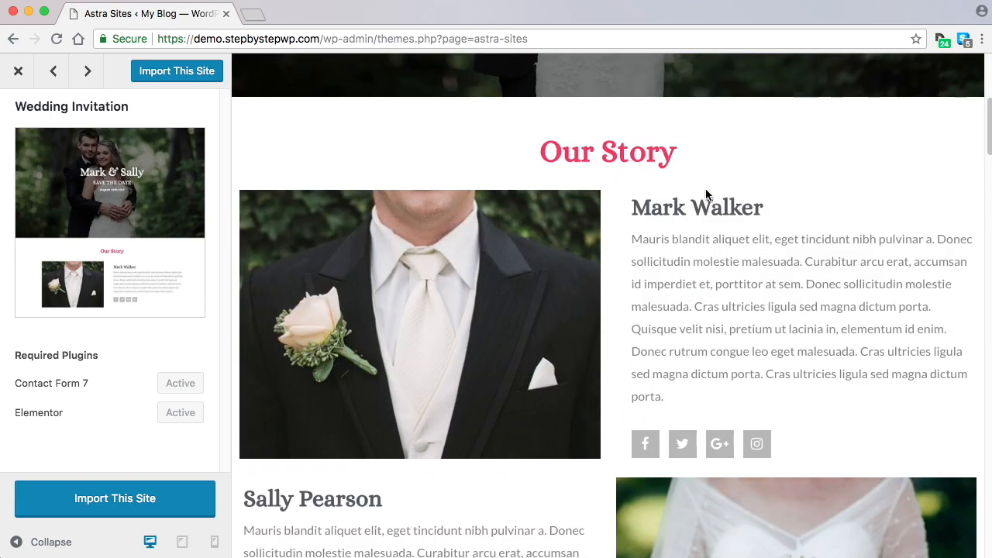
scroll(709, 196, up, 6)
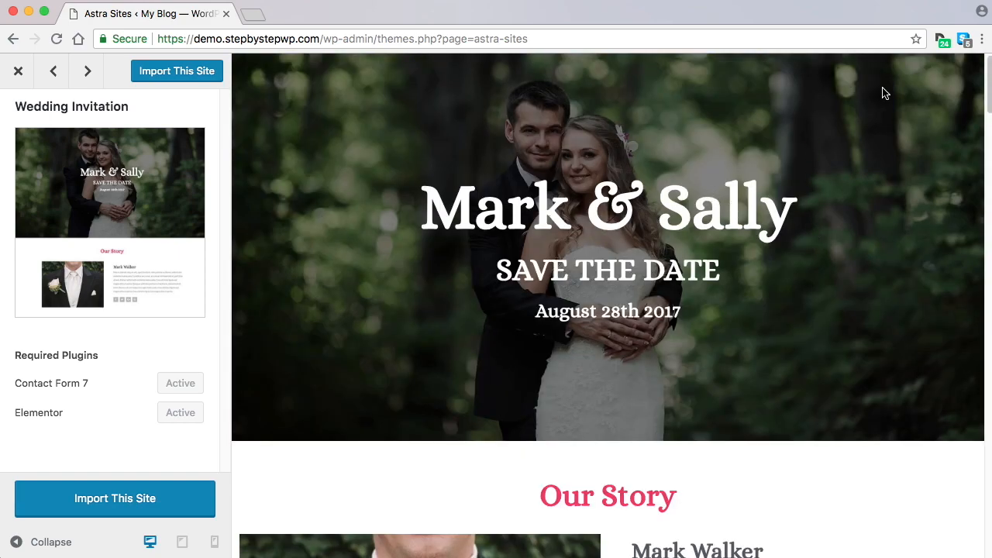
scroll(711, 282, down, 2)
scroll(712, 282, up, 2)
scroll(698, 203, down, 20)
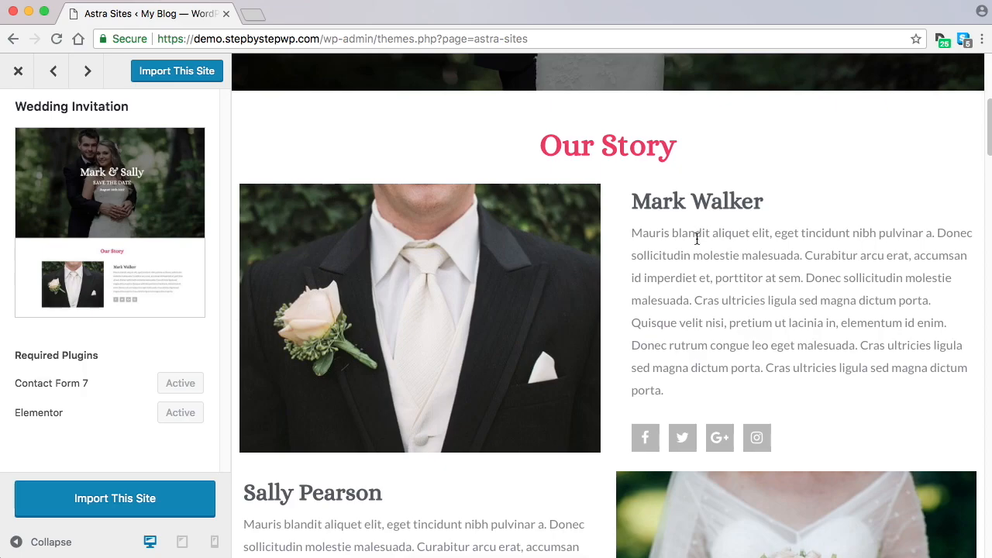
scroll(685, 246, down, 15)
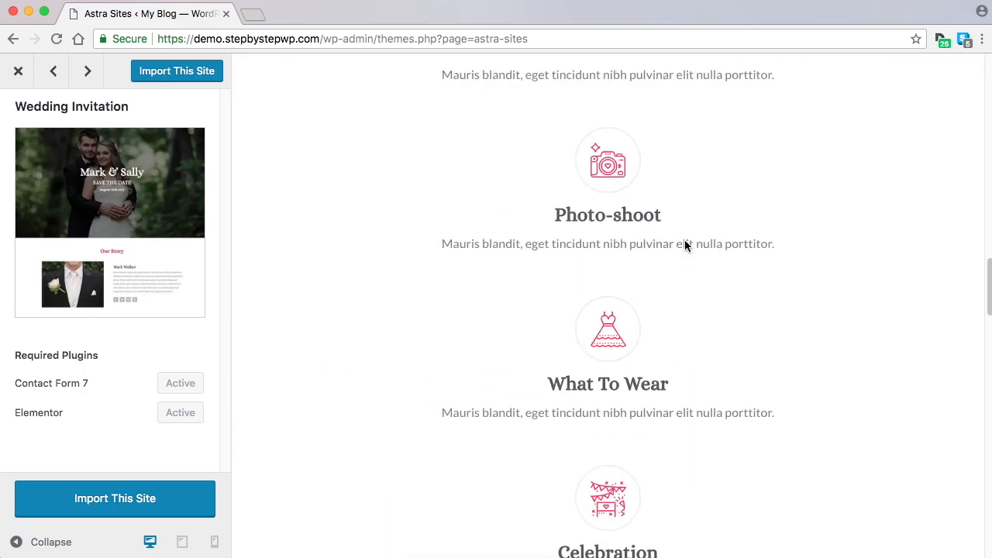
scroll(685, 245, down, 6)
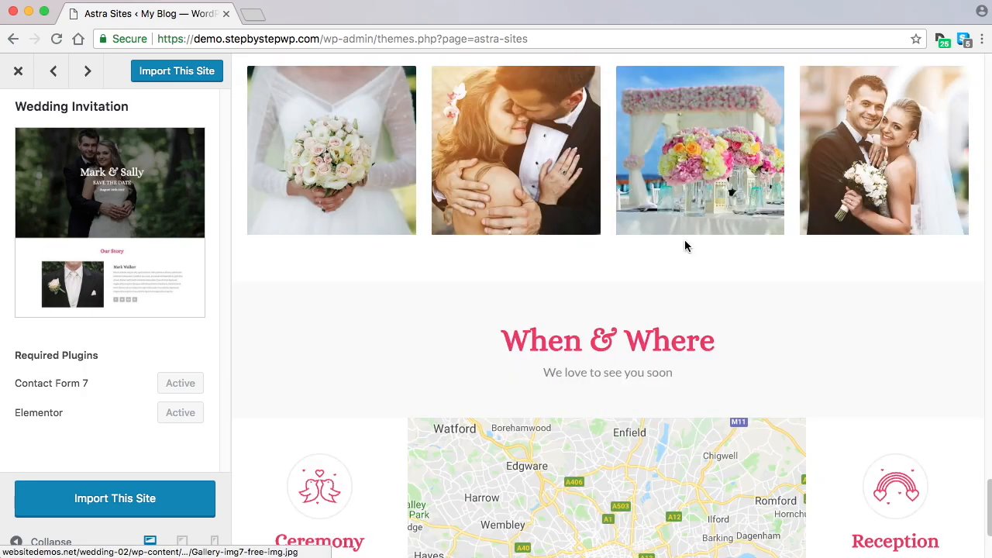
scroll(685, 246, up, 15)
scroll(742, 248, up, 15)
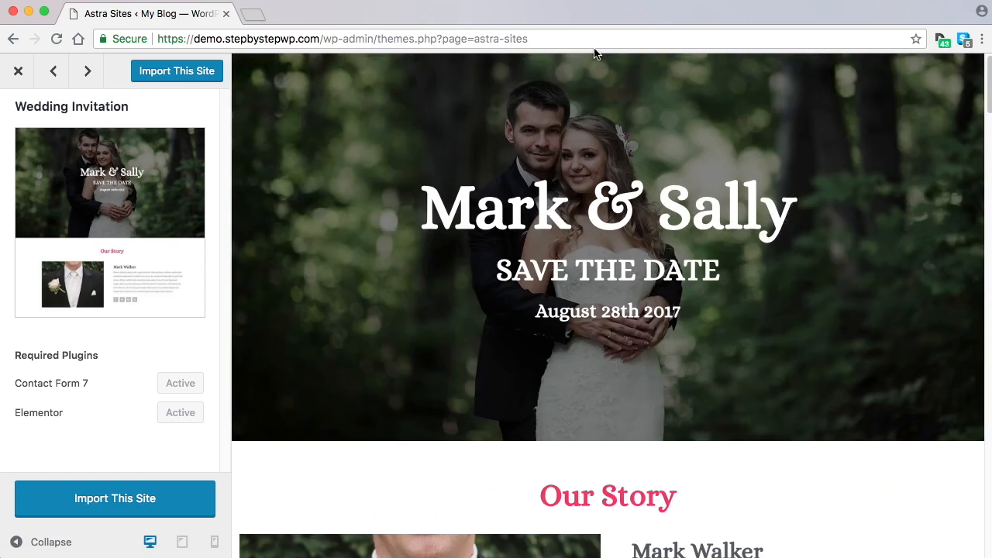
Import the Wedding Invitation site, confirm the import, then close the preview.
click(177, 72)
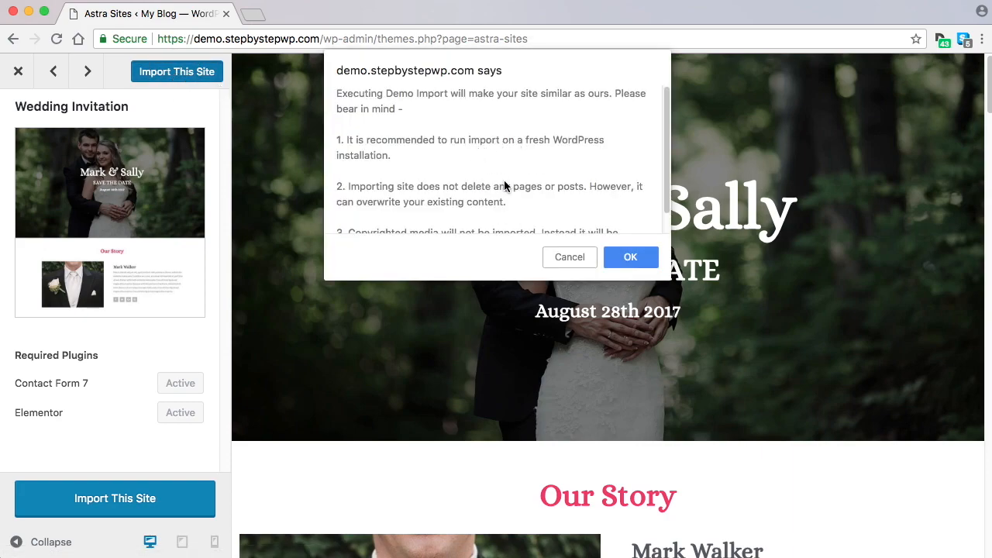
scroll(505, 186, down, 2)
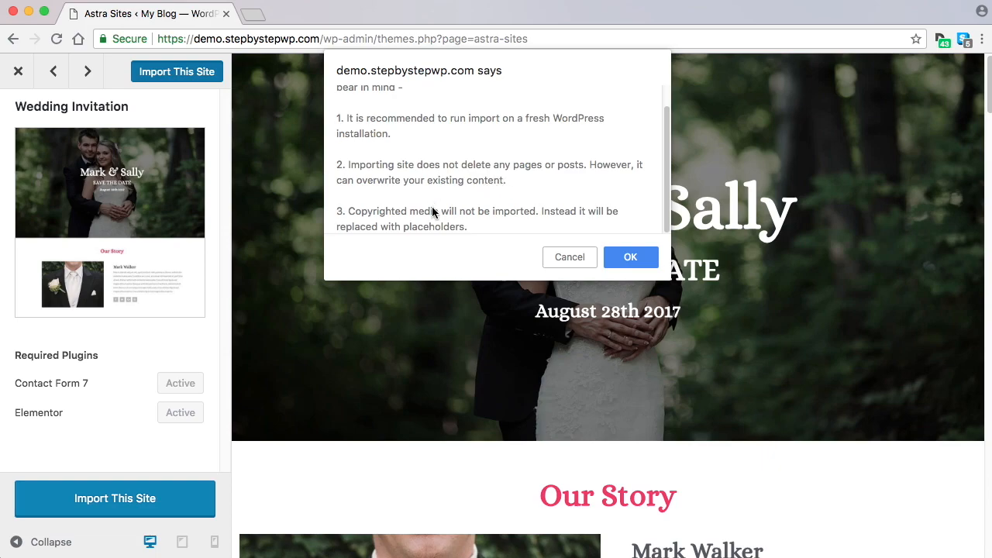
click(640, 262)
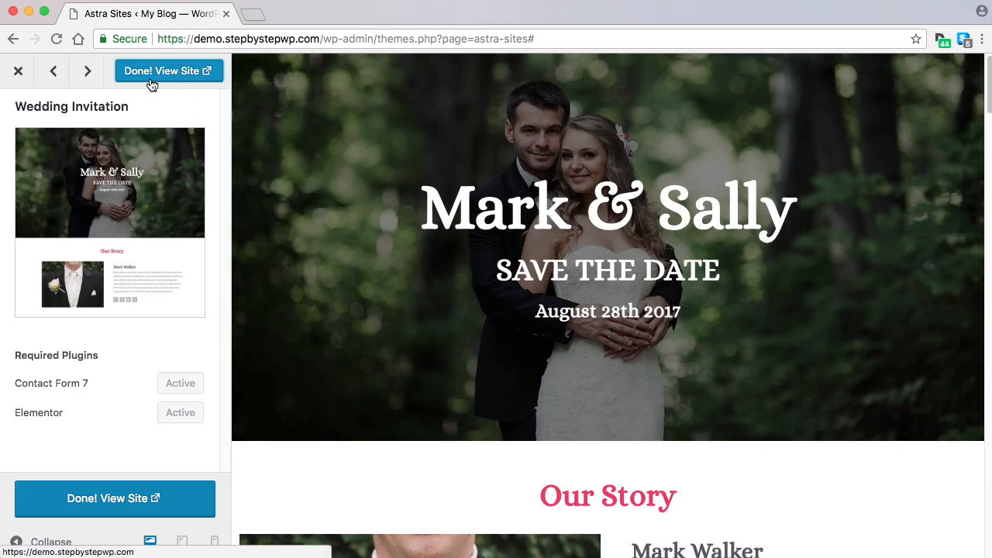
click(21, 71)
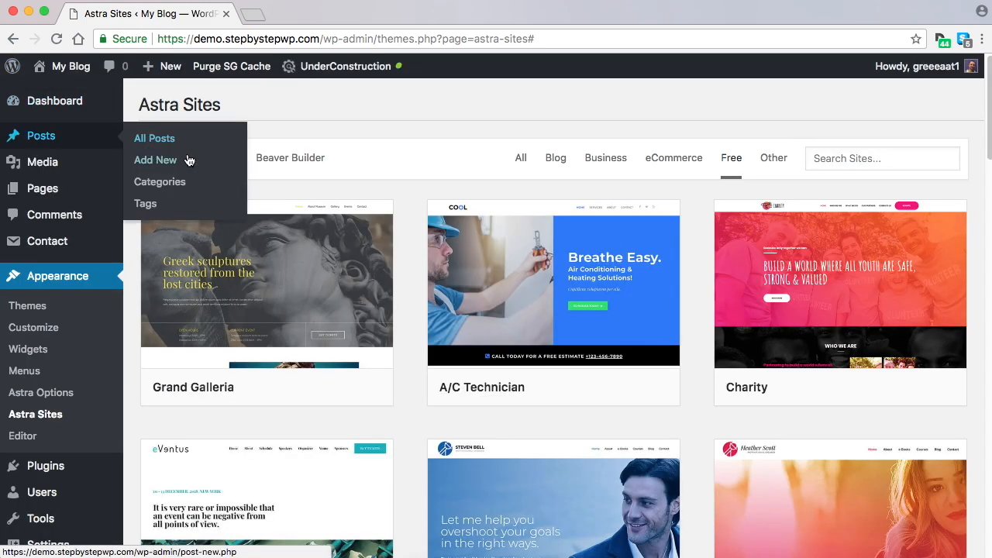
Visit the site's live front page from the My Blog menu on the dashboard.
click(20, 101)
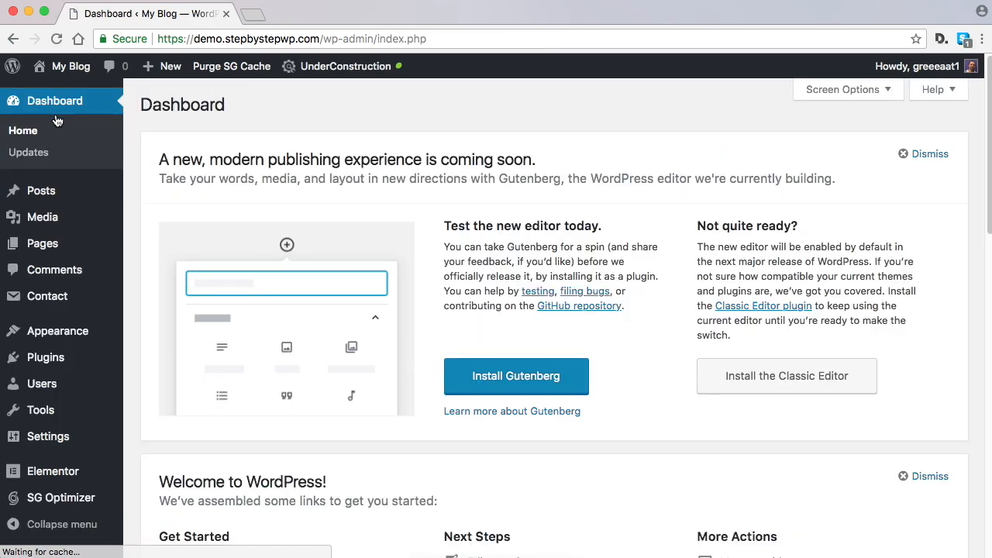
scroll(488, 220, down, 1)
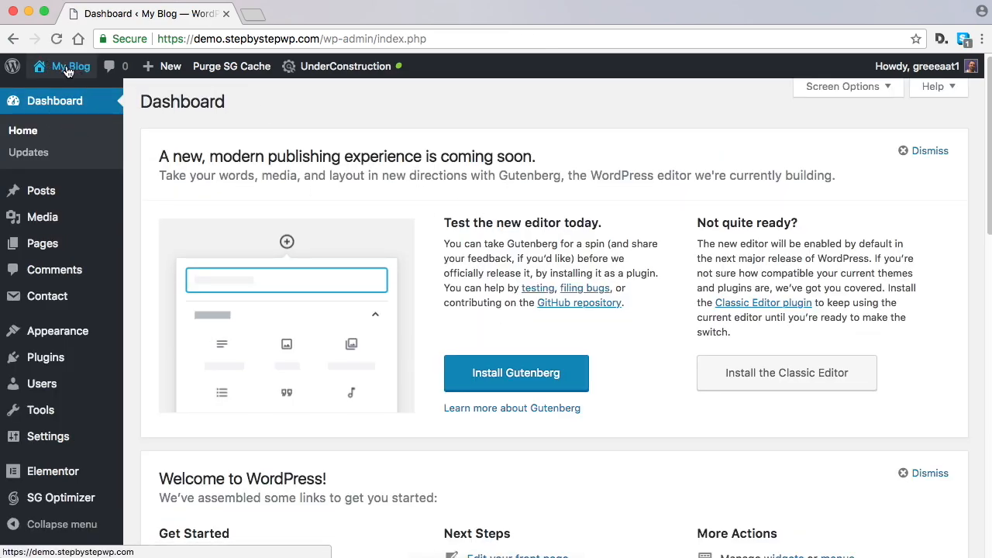
mouse_move(66, 69)
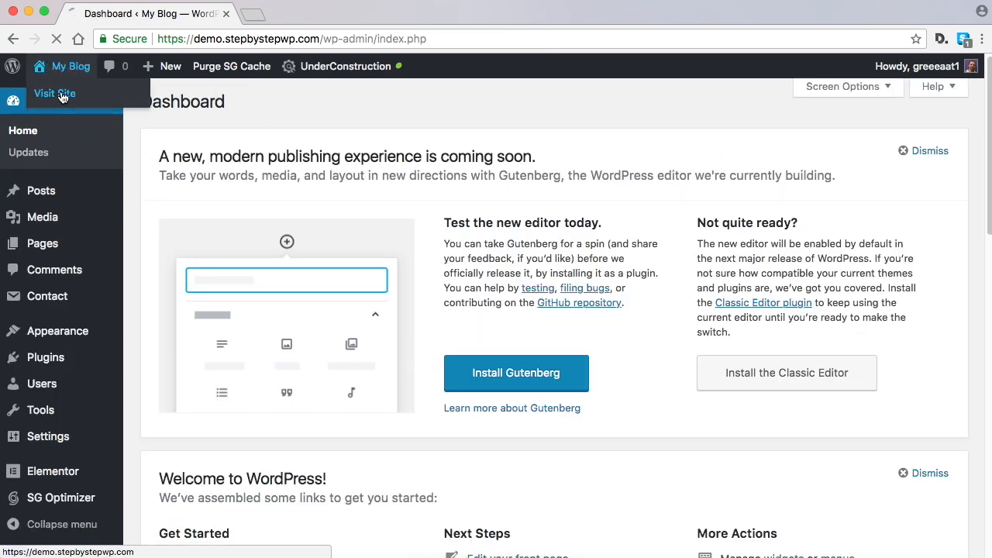
click(62, 95)
scroll(721, 258, down, 5)
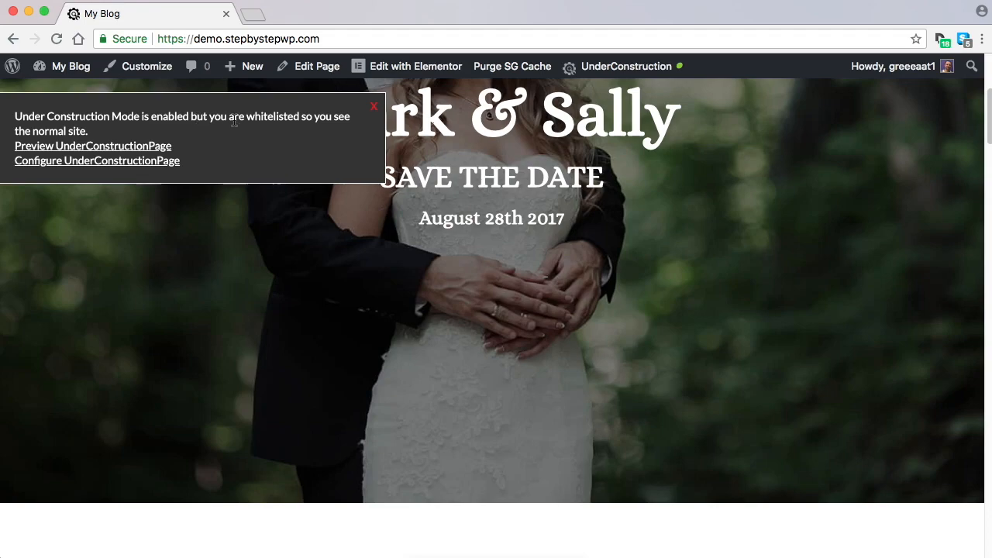
scroll(538, 333, up, 5)
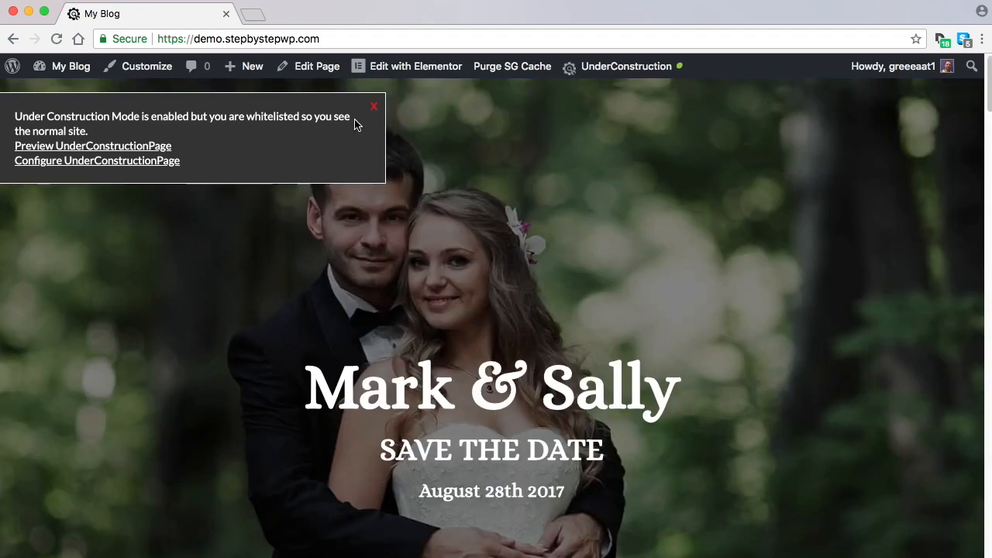
Dismiss the Under Construction notice and scroll from the Mark & Sally hero to the gallery.
click(374, 105)
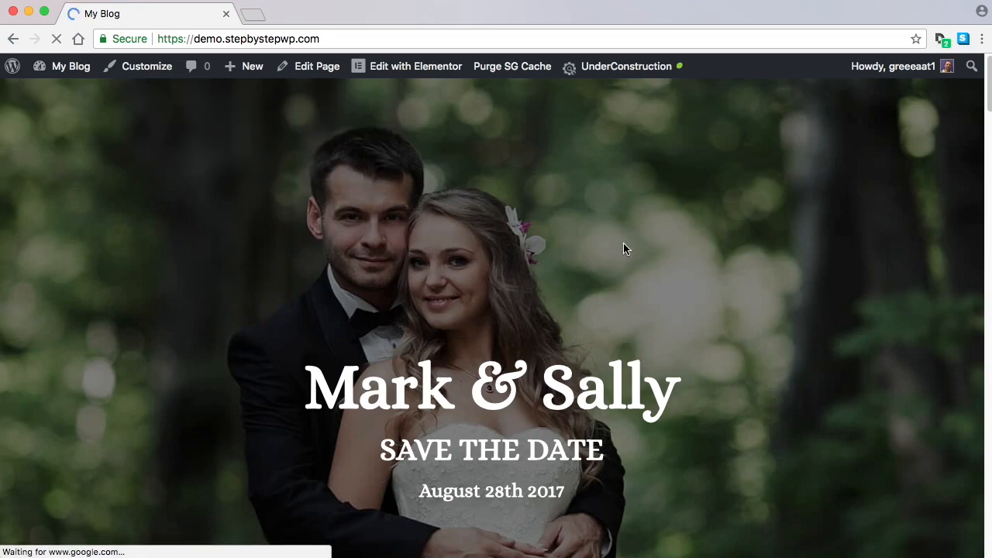
scroll(625, 248, down, 20)
scroll(620, 276, down, 15)
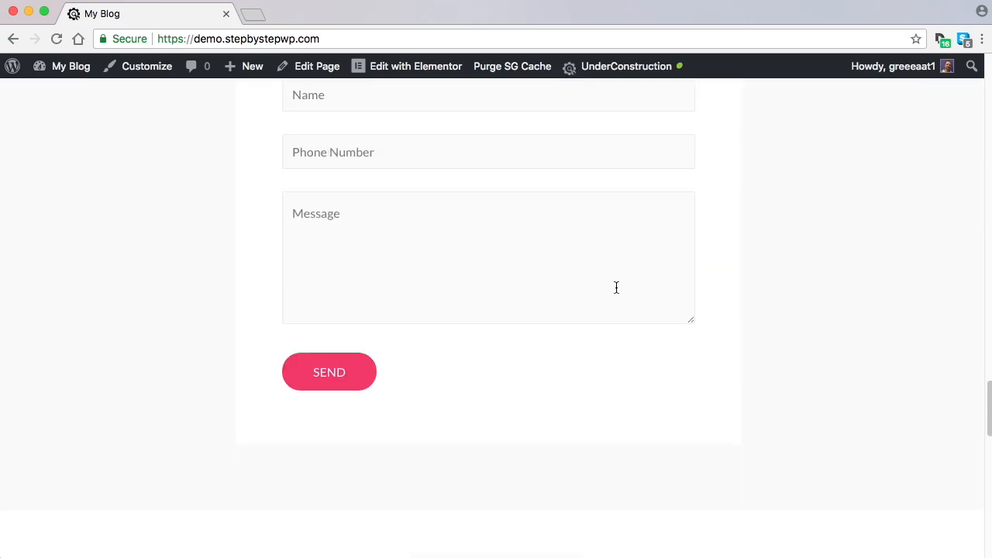
scroll(615, 287, down, 10)
scroll(620, 298, up, 5)
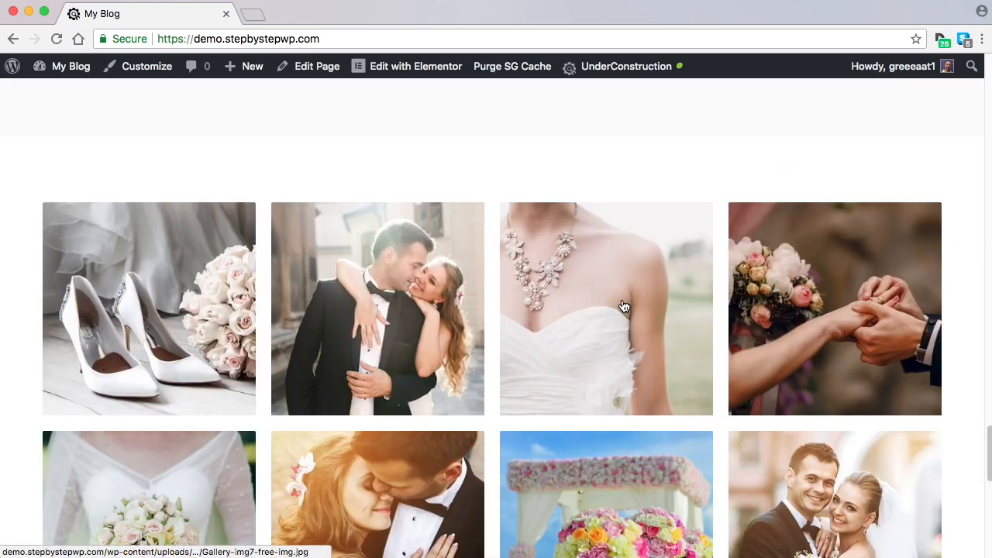
scroll(624, 306, up, 15)
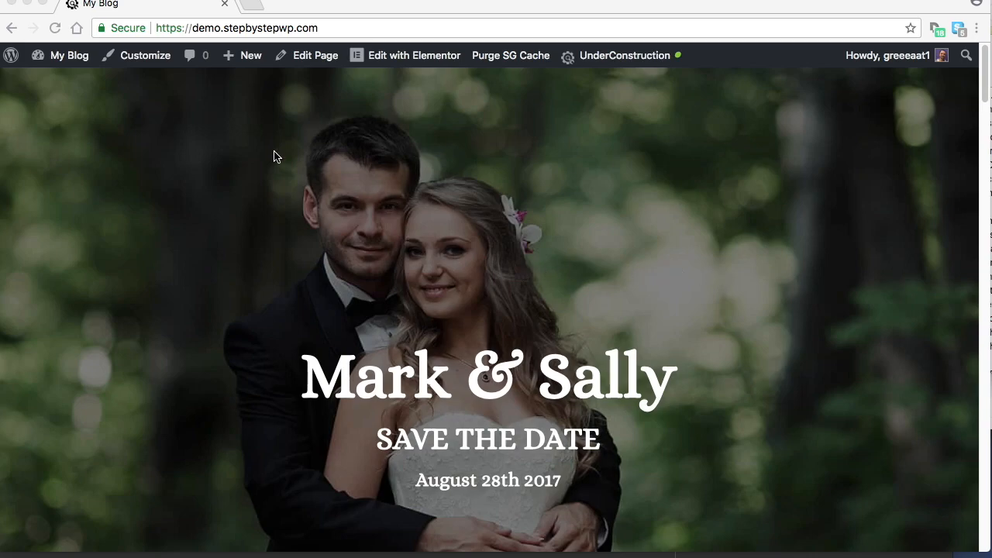
Go via Dashboard and All Pages to the Media Library of imported wedding photos and icons.
click(69, 83)
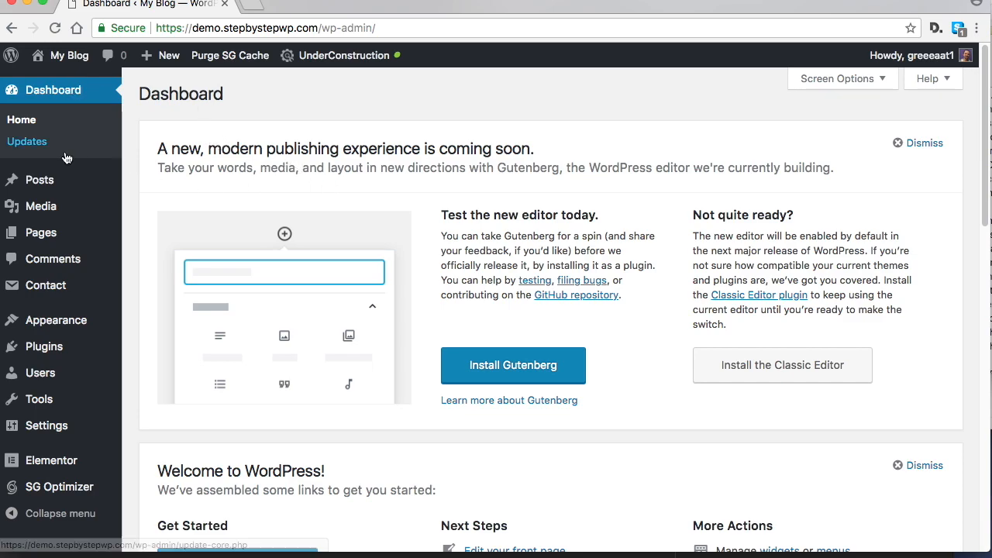
click(19, 232)
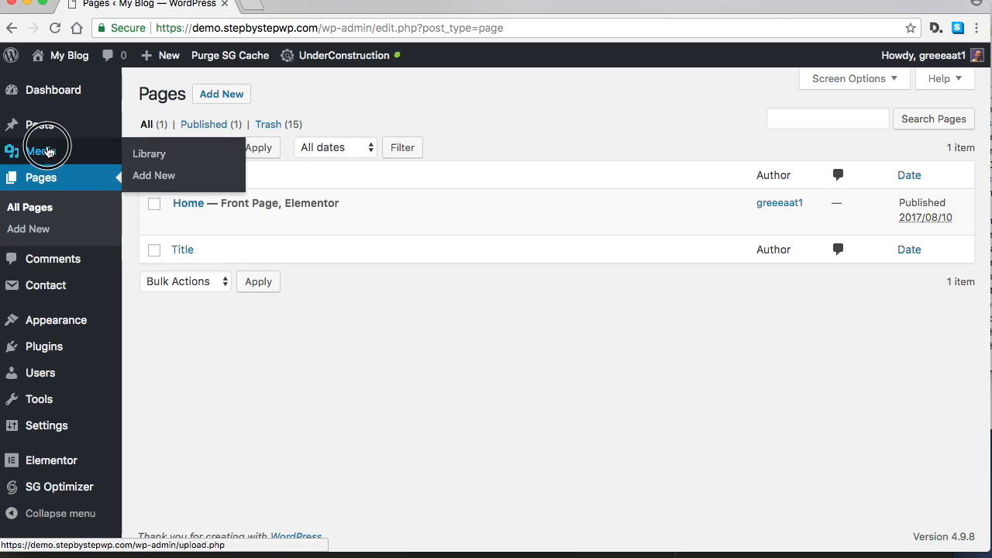
click(34, 151)
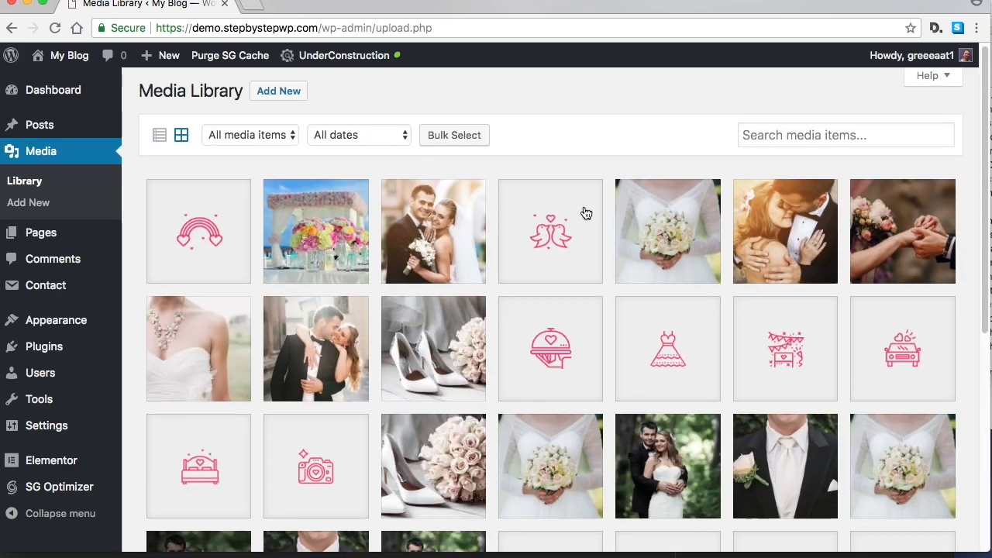
scroll(587, 213, down, 5)
scroll(587, 213, down, 3)
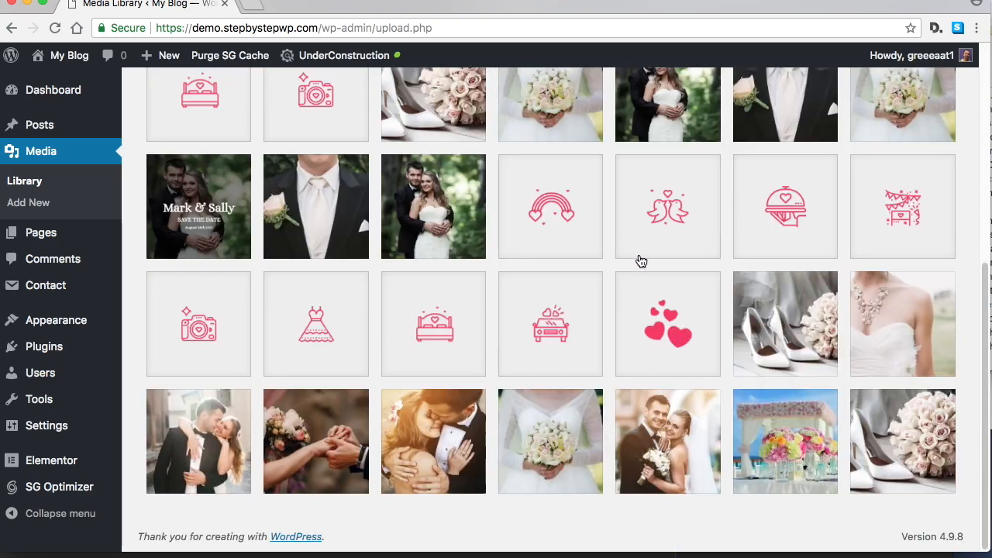
scroll(587, 344, up, 8)
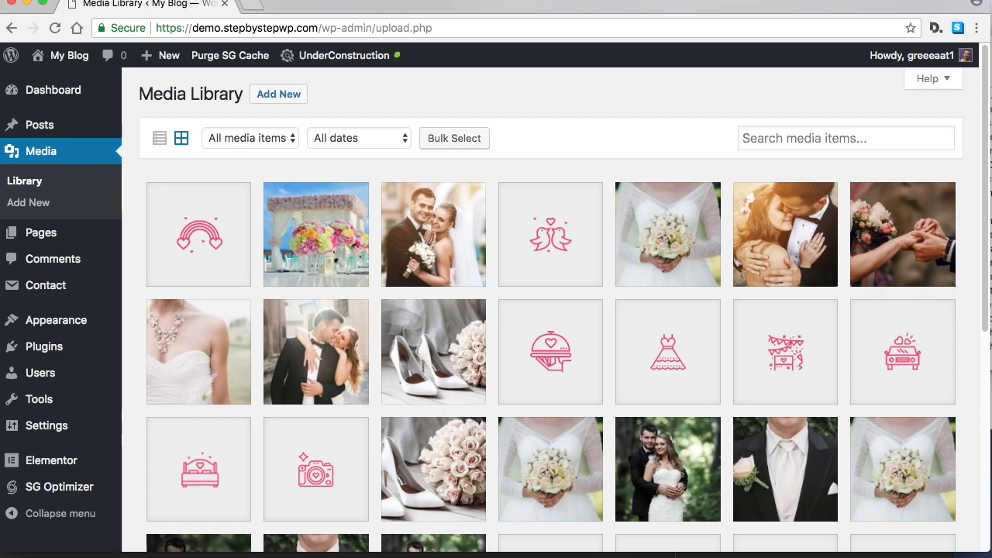
drag(301, 543, 278, 554)
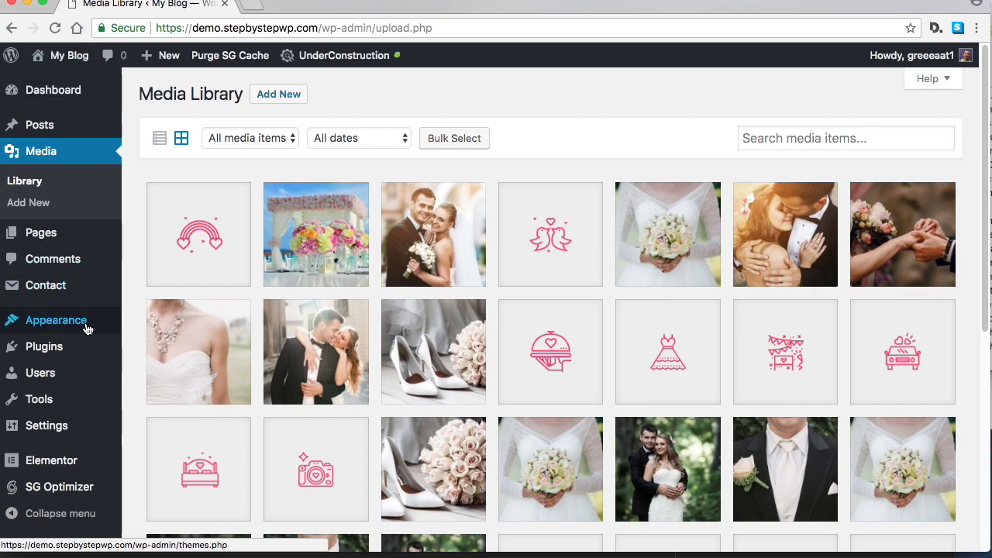
Open the Customizer's Site Identity settings under Layout > Header.
mouse_move(86, 327)
click(157, 347)
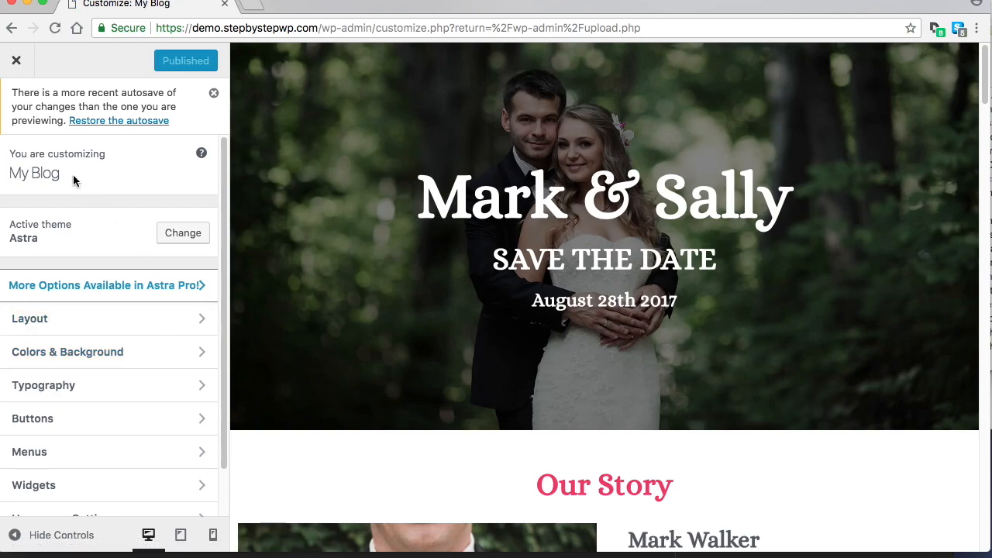
click(119, 320)
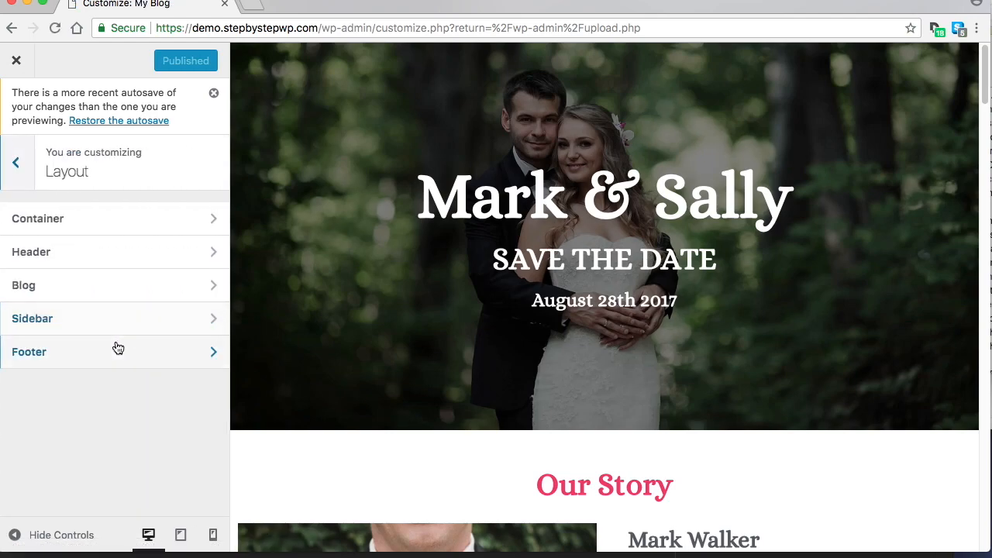
click(129, 250)
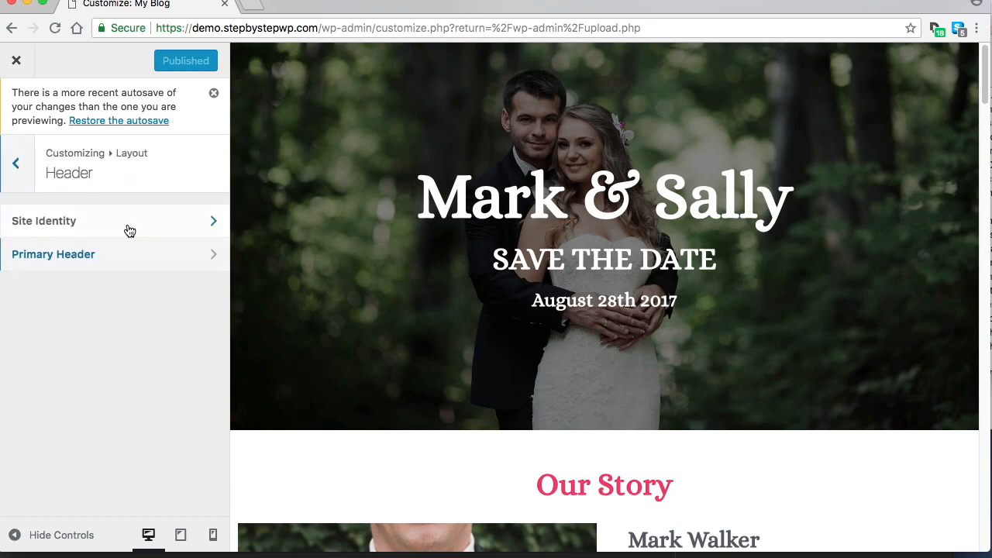
click(128, 223)
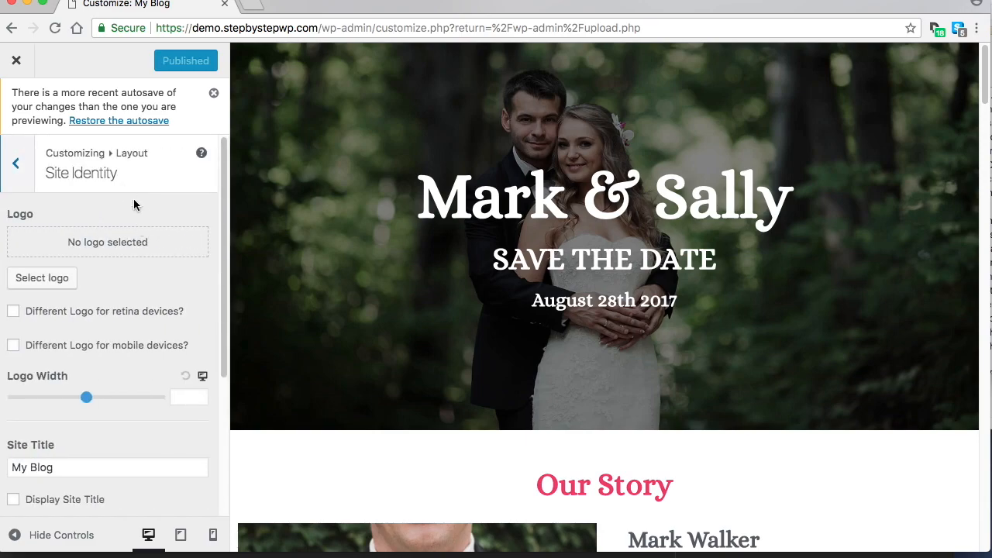
Replace the title My Blog with 'John and Julie's Wedding Site', publish, and go back to the main menu.
scroll(139, 217, down, 3)
drag(49, 365, 10, 366)
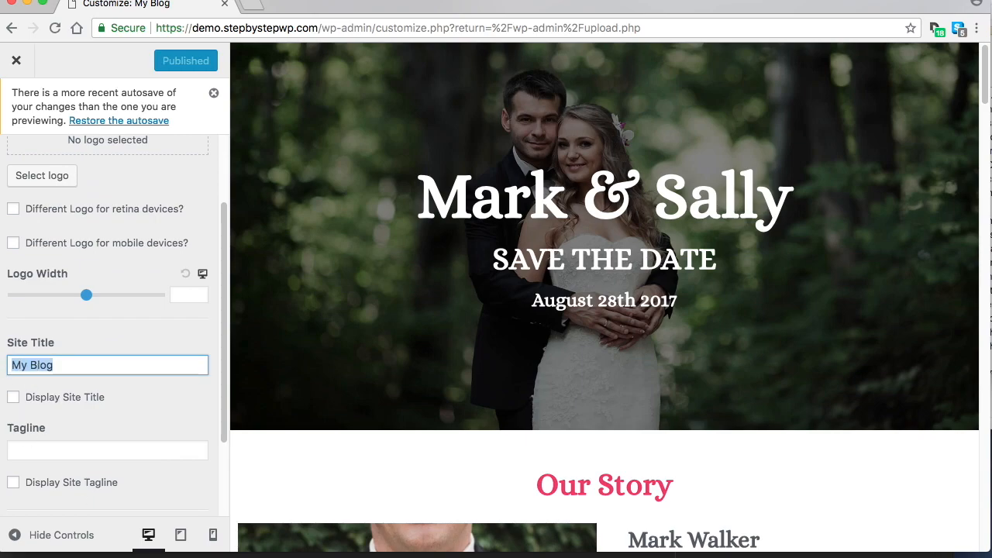
text(Joh)
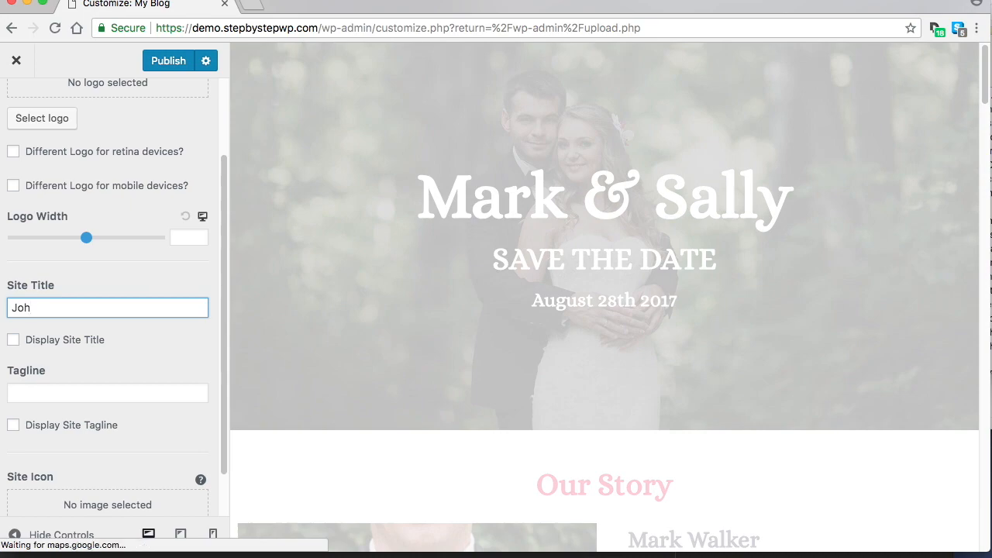
text(n and Julie's Wedding Site)
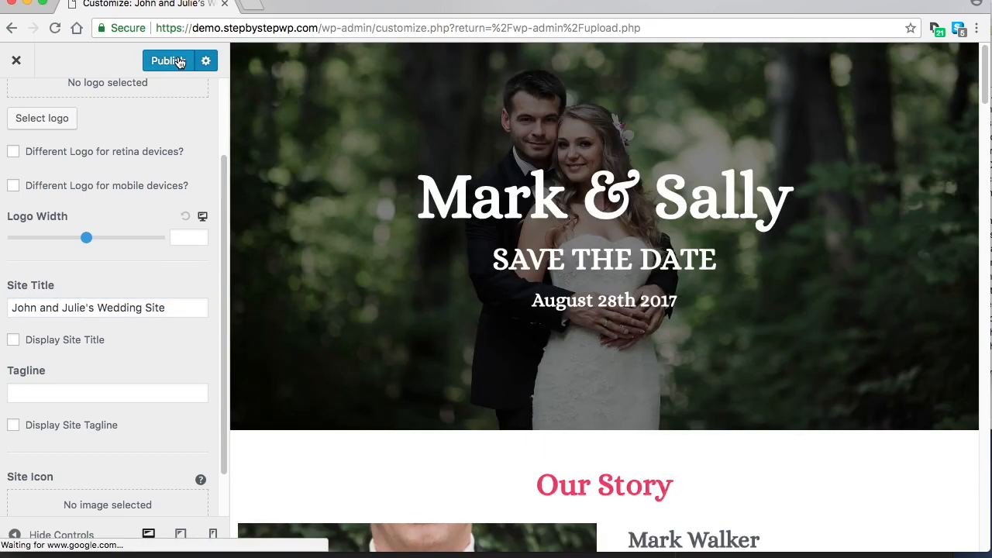
click(166, 59)
scroll(155, 194, up, 3)
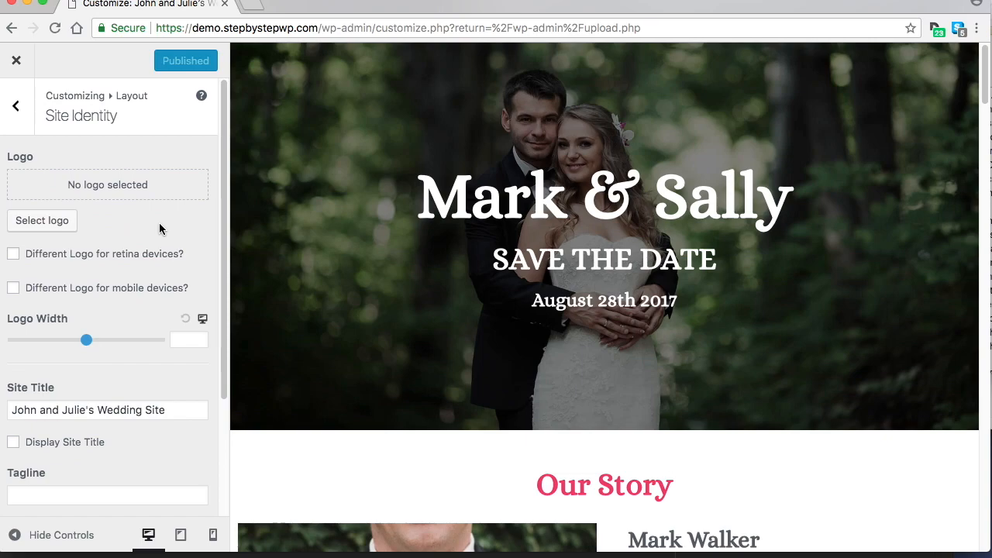
click(16, 109)
click(20, 108)
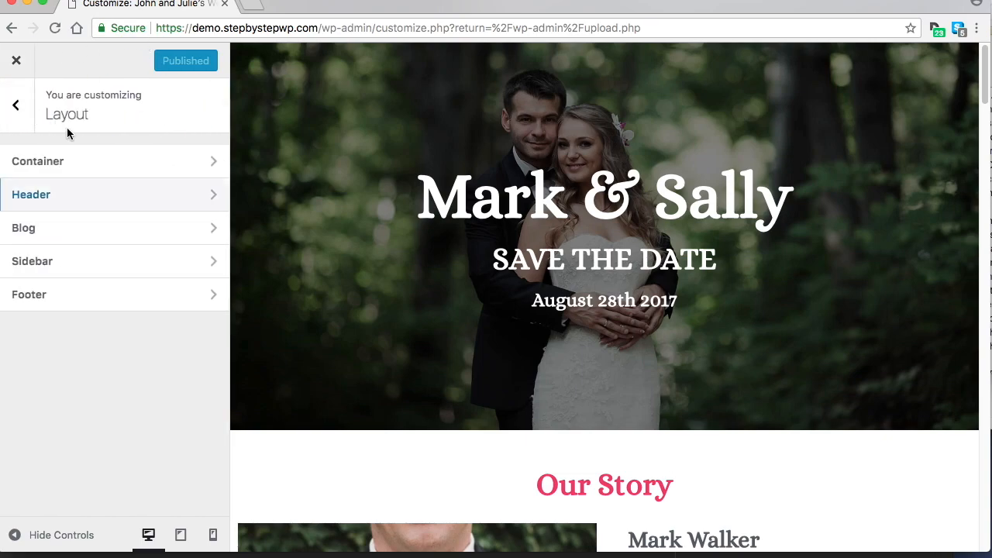
click(18, 109)
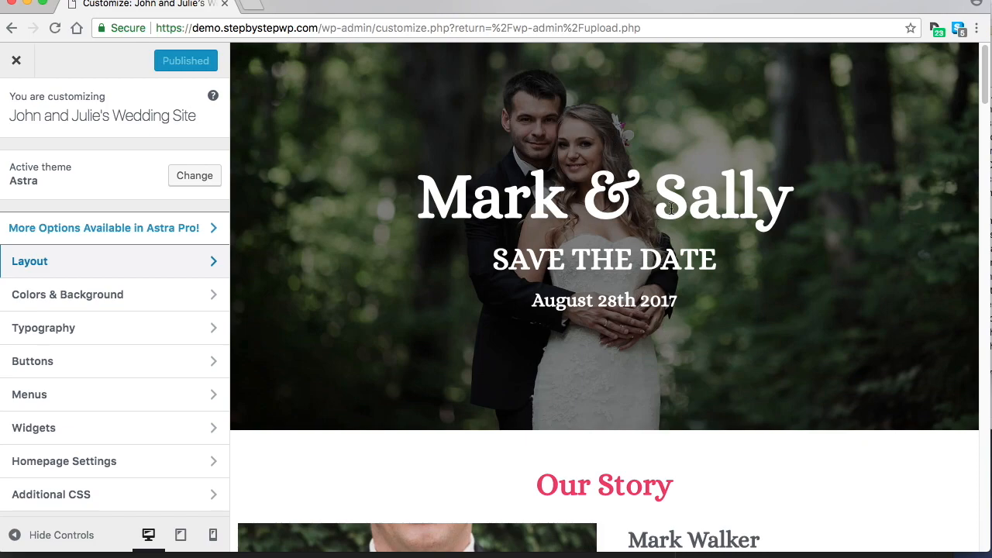
Open Typography > Base Typography in the Customizer.
click(114, 332)
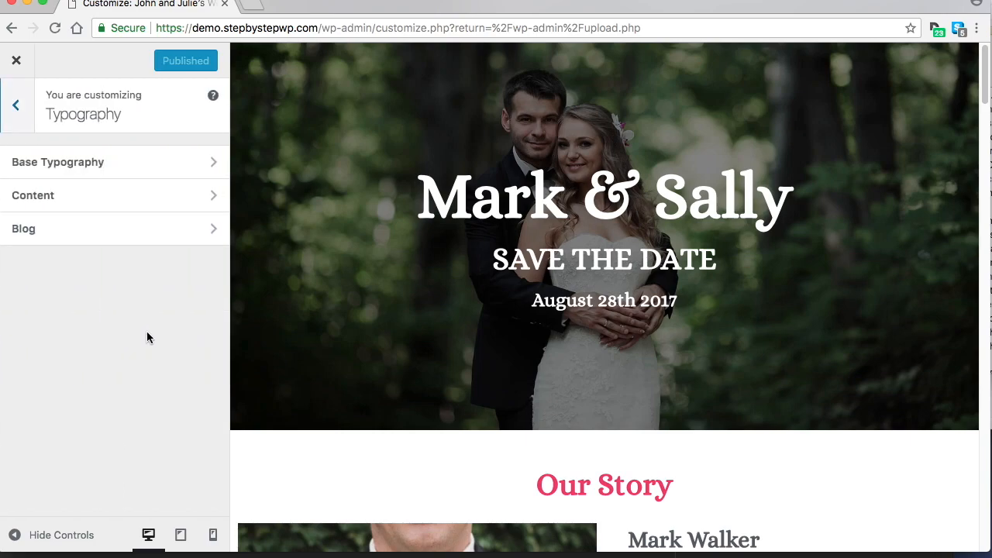
click(148, 163)
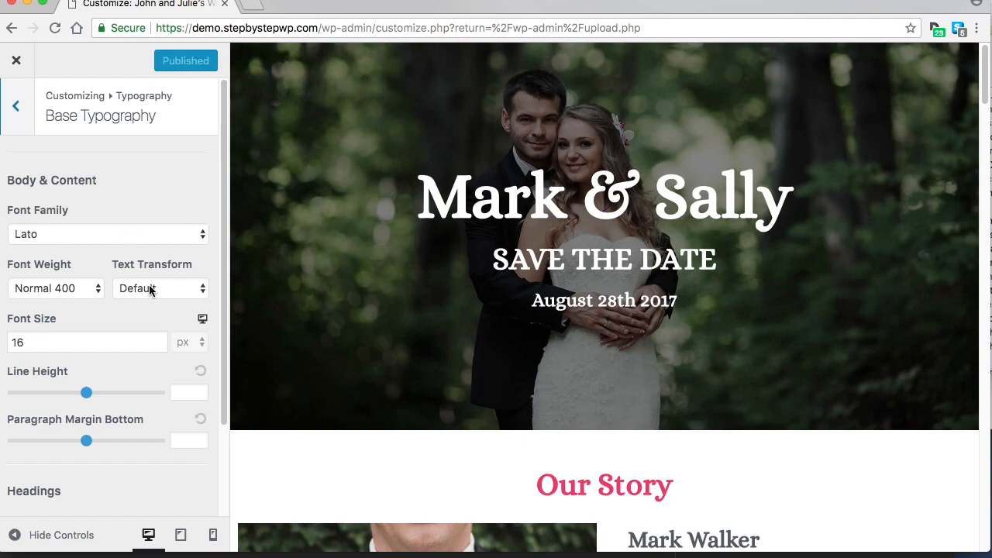
scroll(116, 288, down, 3)
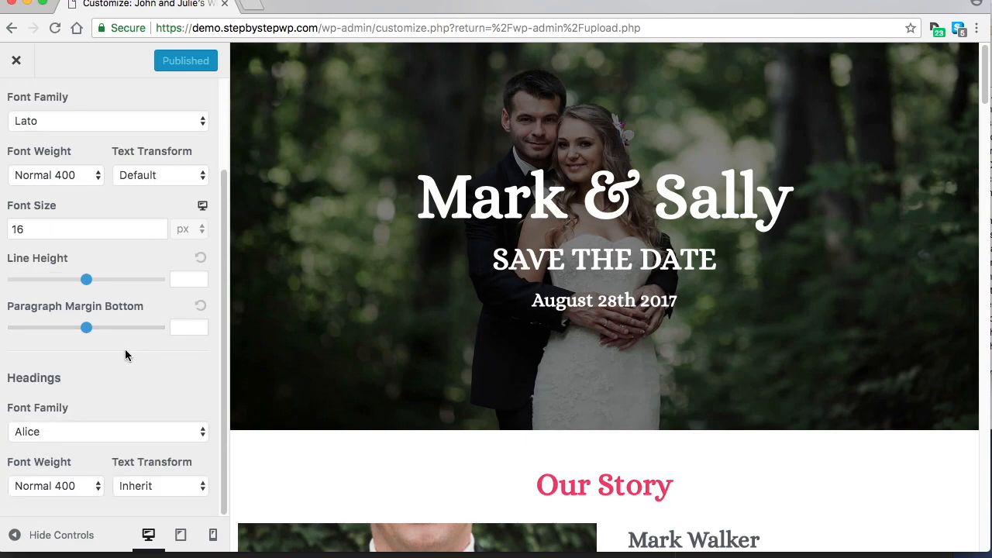
scroll(675, 423, down, 6)
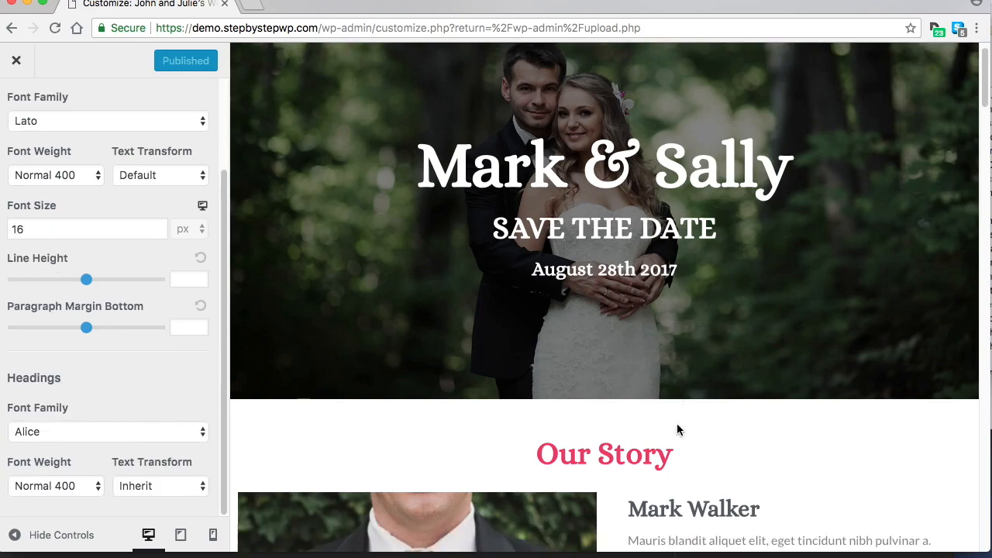
scroll(458, 357, up, 3)
scroll(511, 339, up, 1)
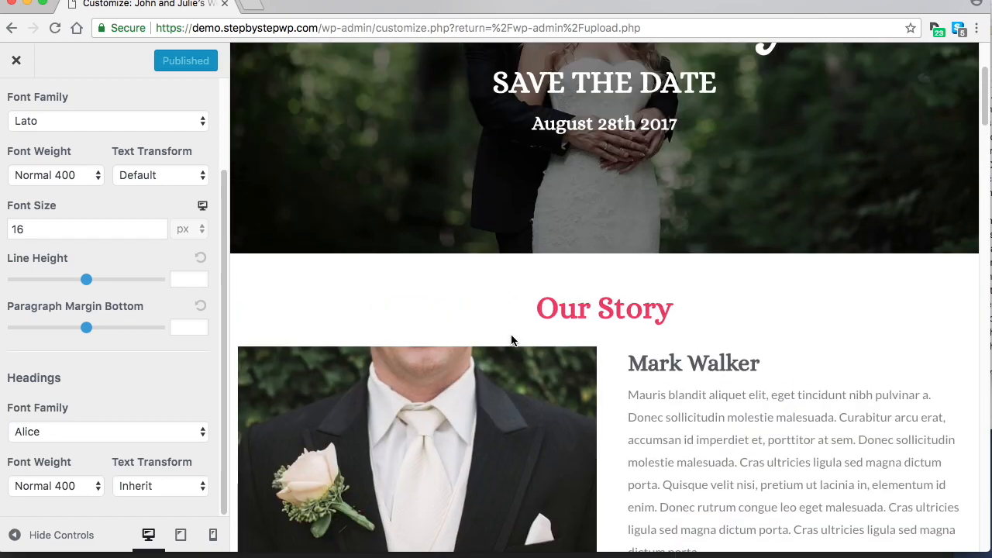
scroll(727, 363, down, 2)
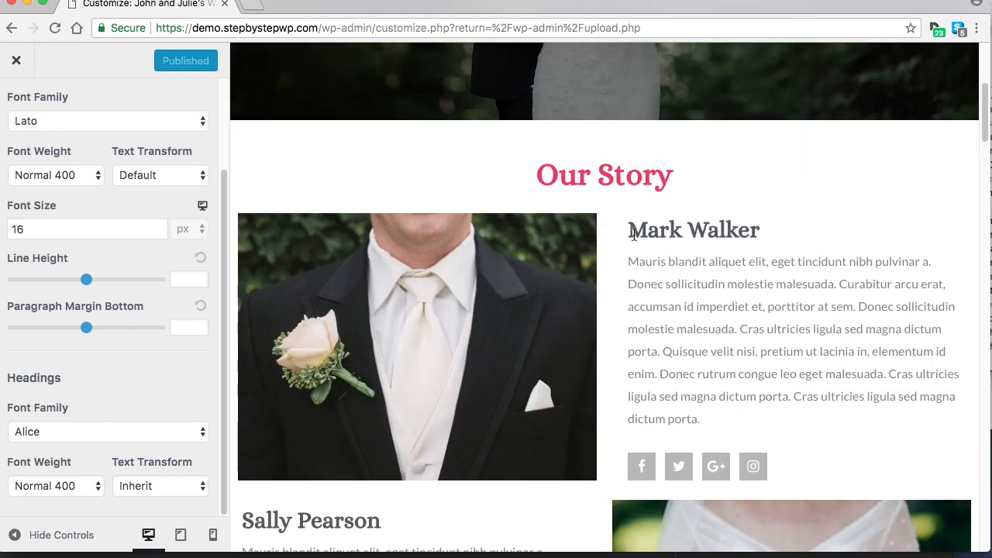
Compare heading and body text, then set the Headings font family to Alex Brush.
drag(629, 230, 767, 228)
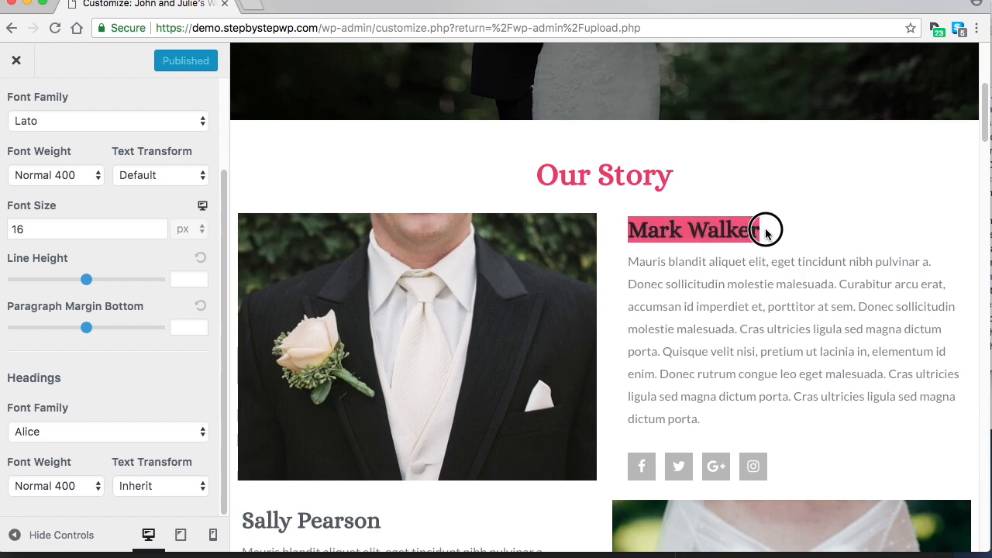
scroll(141, 224, up, 3)
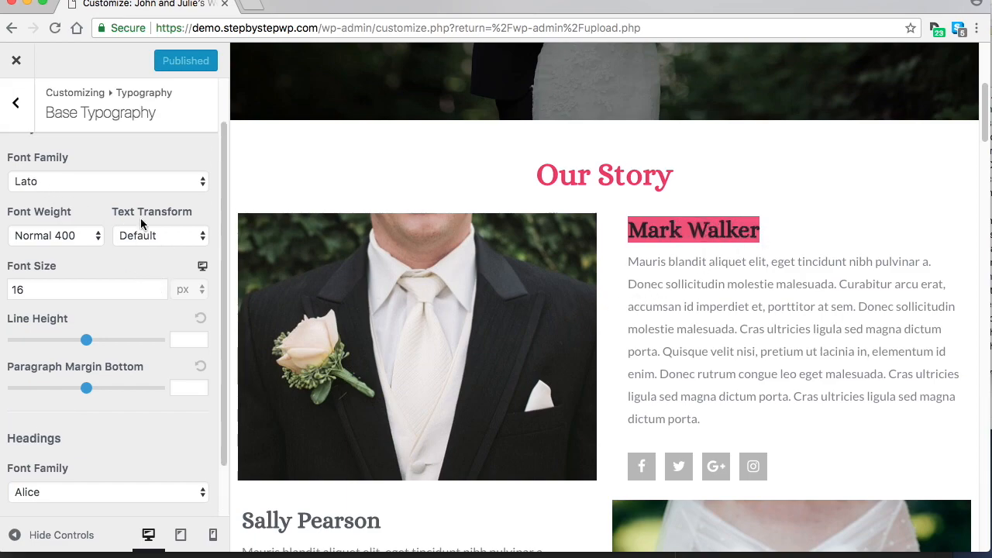
drag(693, 283, 867, 343)
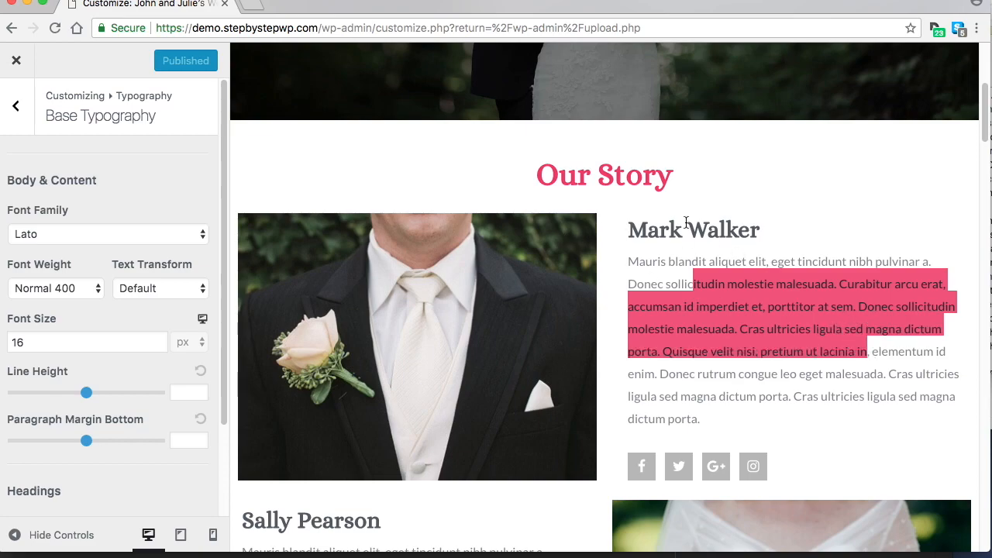
drag(630, 231, 749, 233)
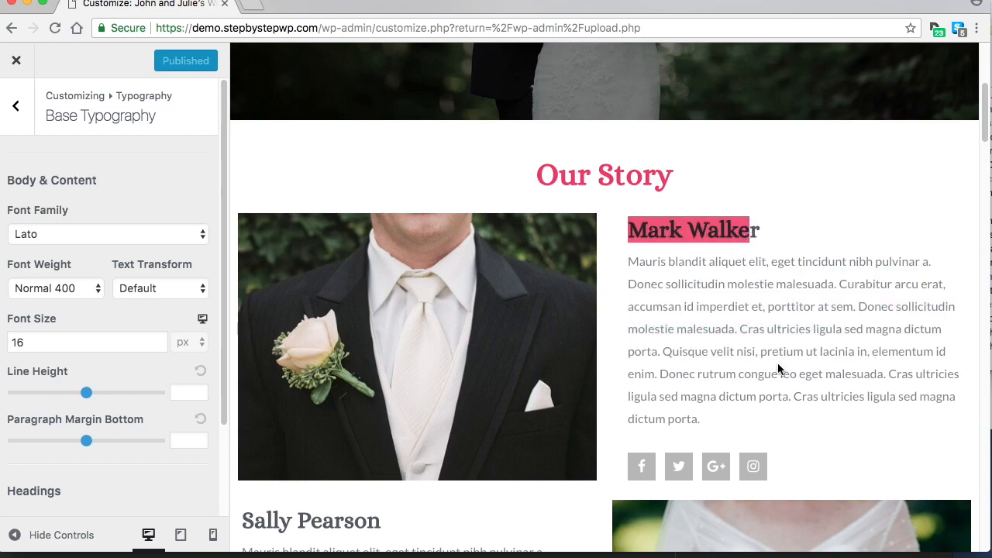
scroll(77, 249, down, 3)
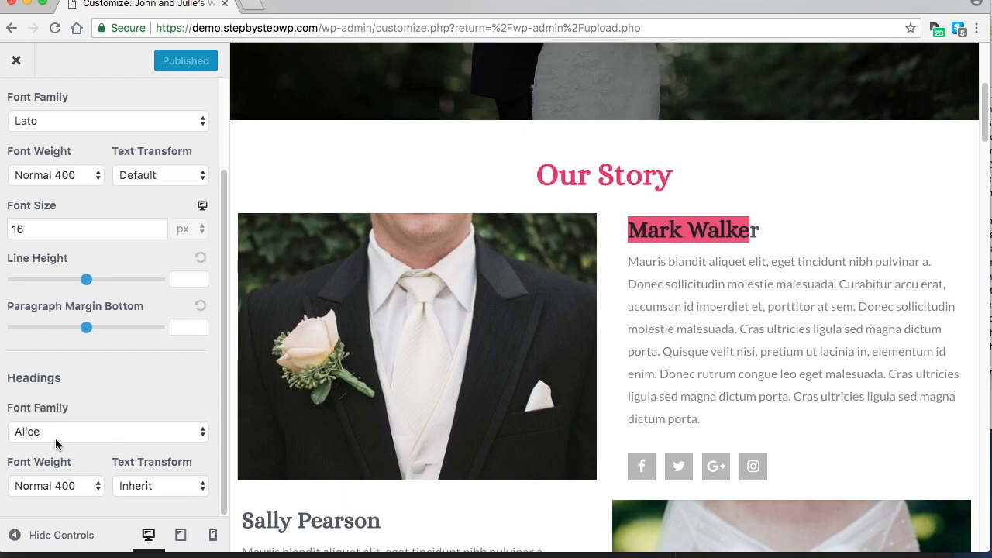
click(189, 434)
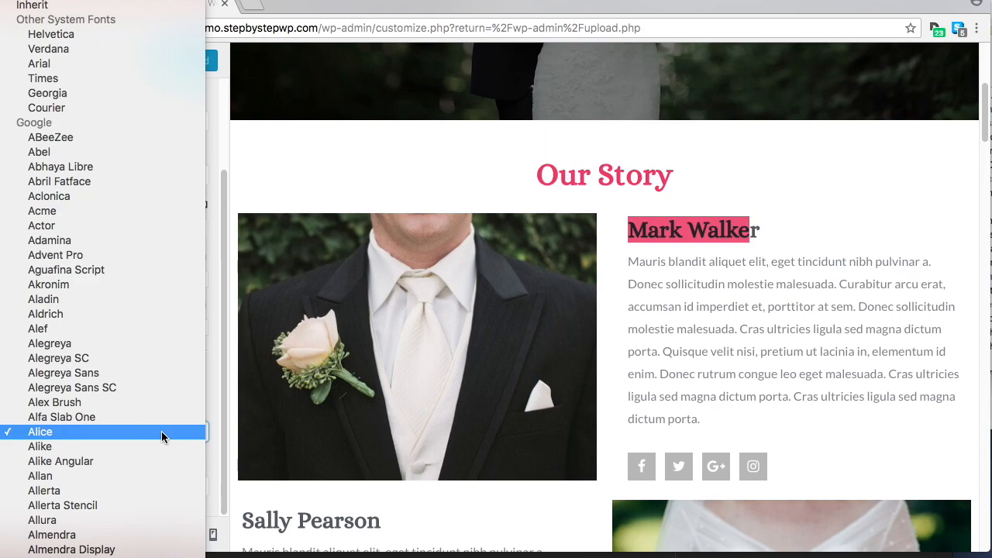
click(121, 404)
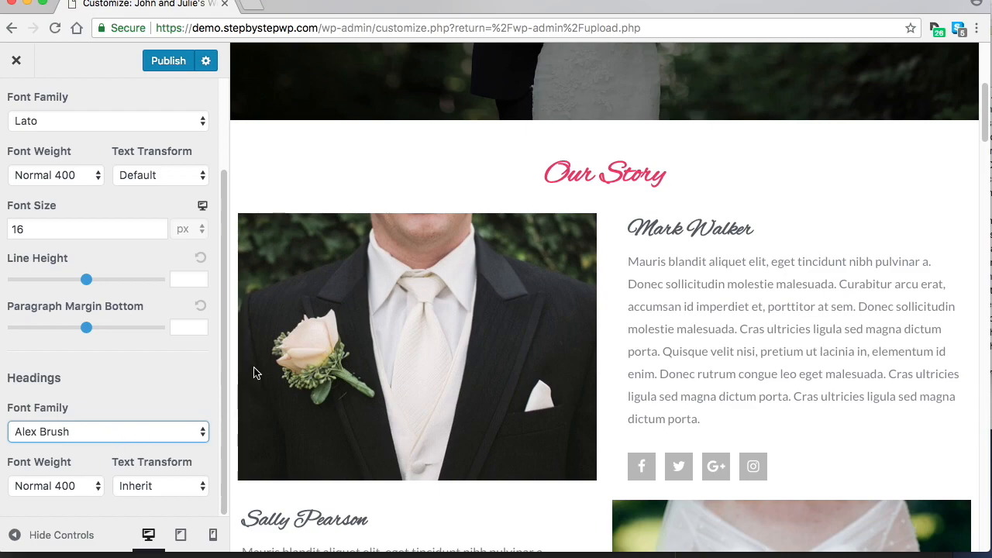
In a new tab, search Google for 'cursive google fonts' and open the 1001fonts result.
click(257, 8)
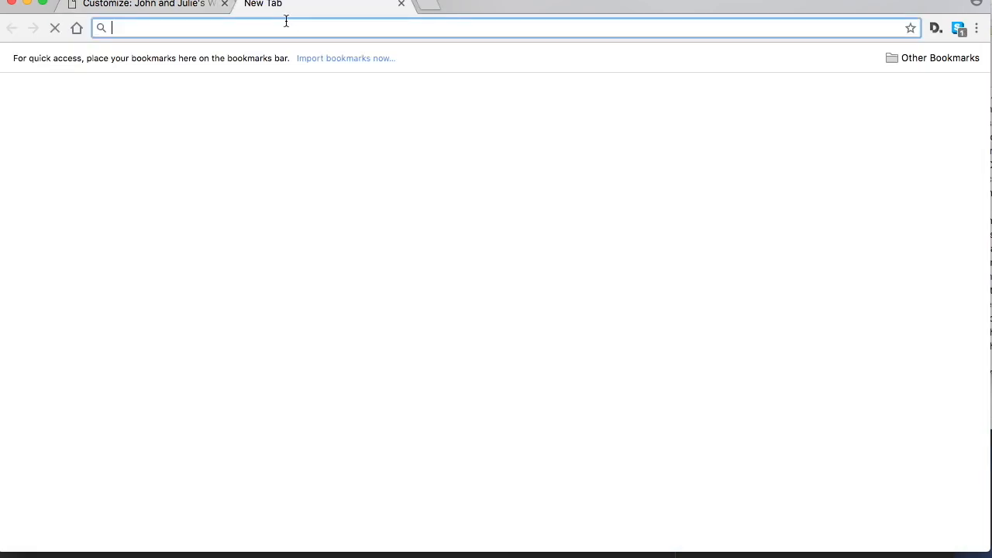
text(curs)
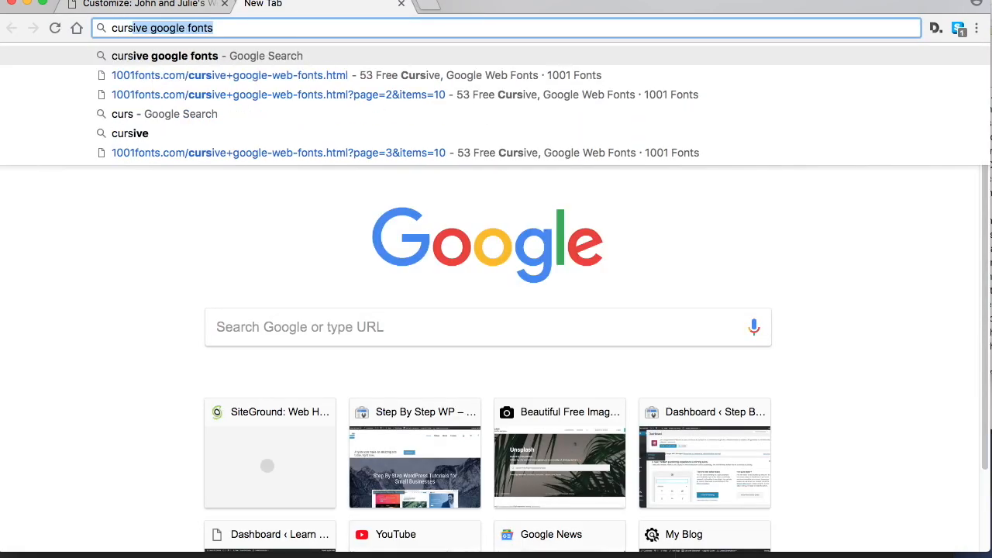
key(Right)
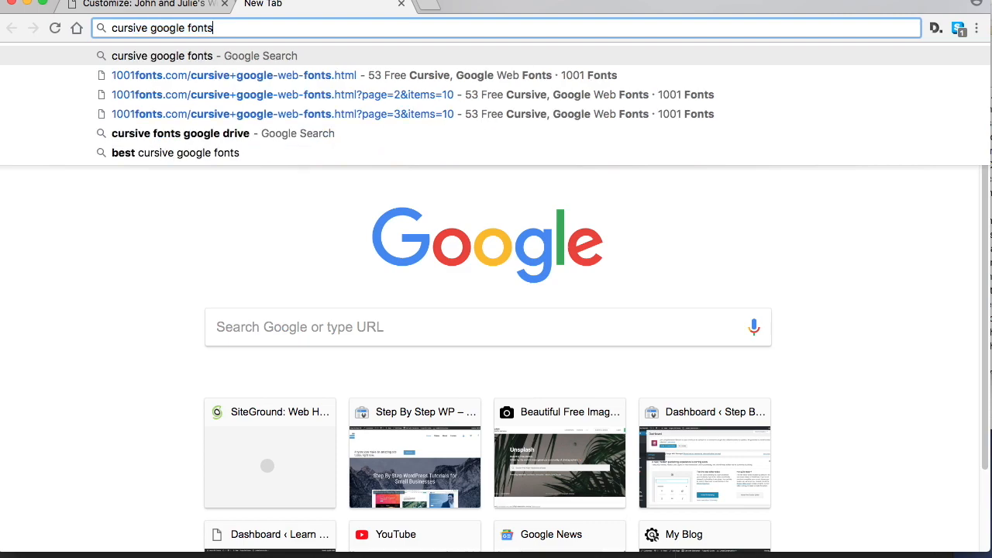
key(Return)
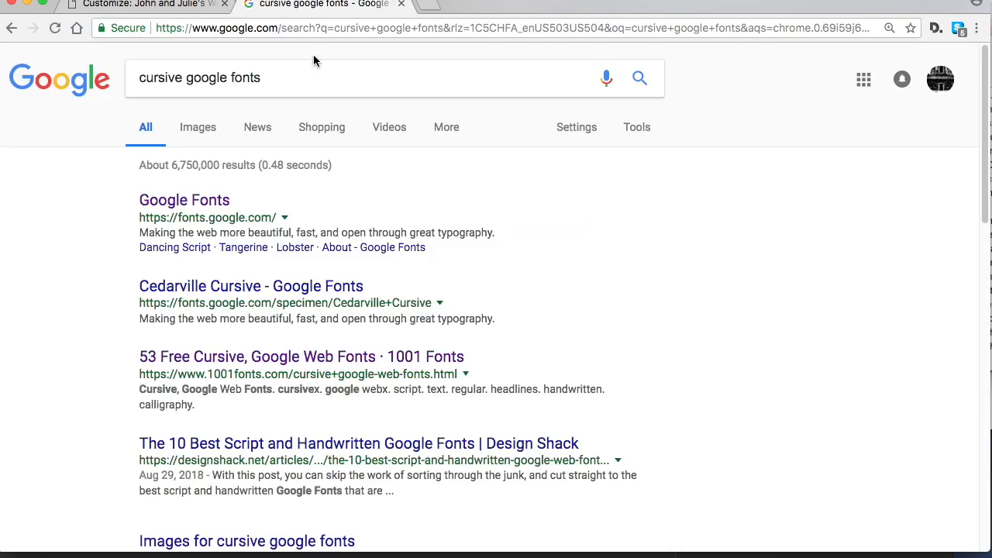
click(304, 364)
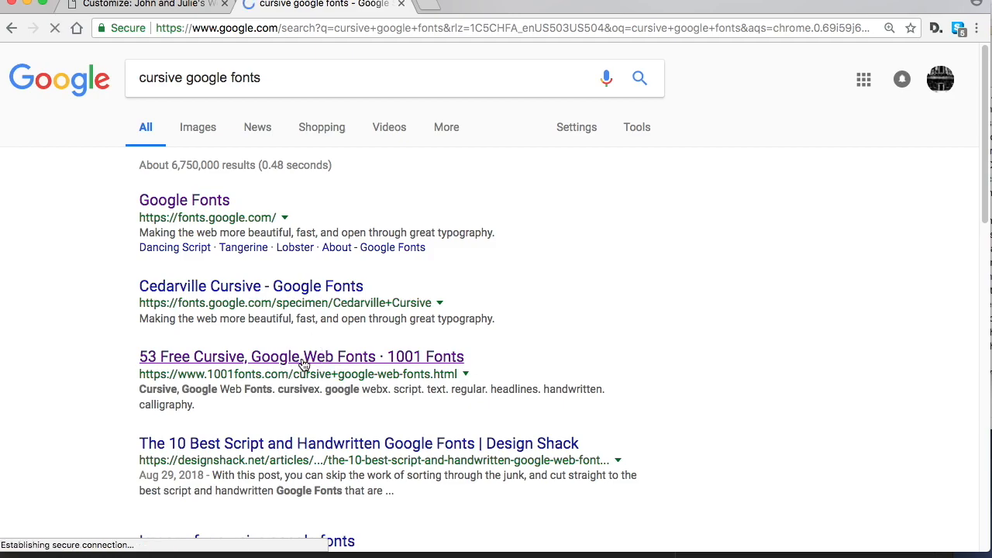
Browse page 2 of the cursive font list, then return to the Customize tab.
scroll(419, 345, down, 3)
scroll(456, 348, down, 9)
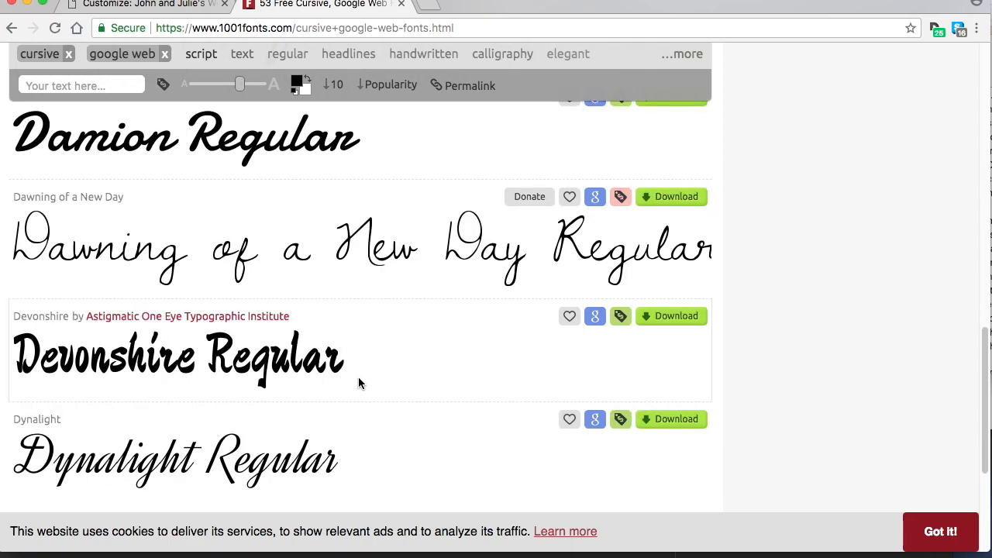
scroll(358, 377, down, 2)
click(289, 388)
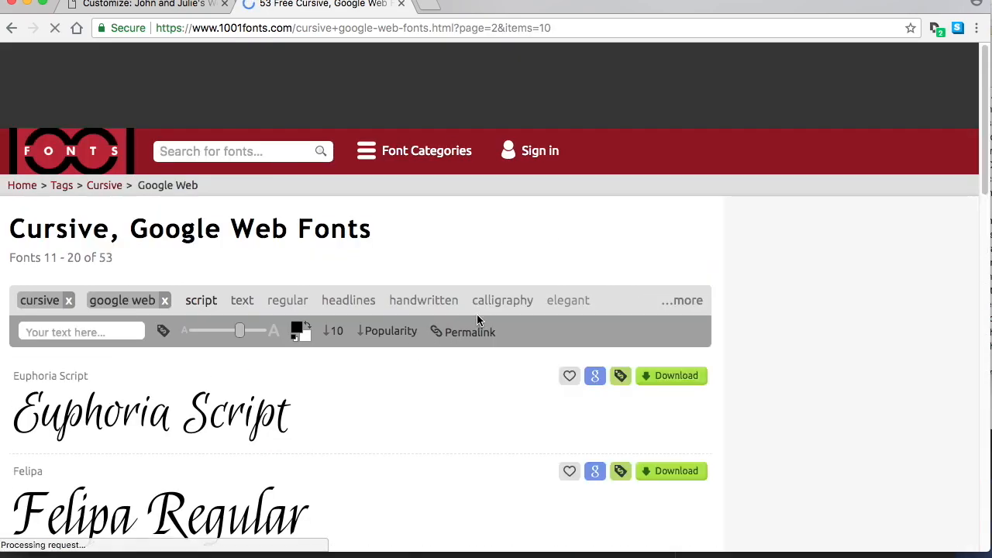
scroll(433, 388, down, 3)
scroll(409, 395, down, 3)
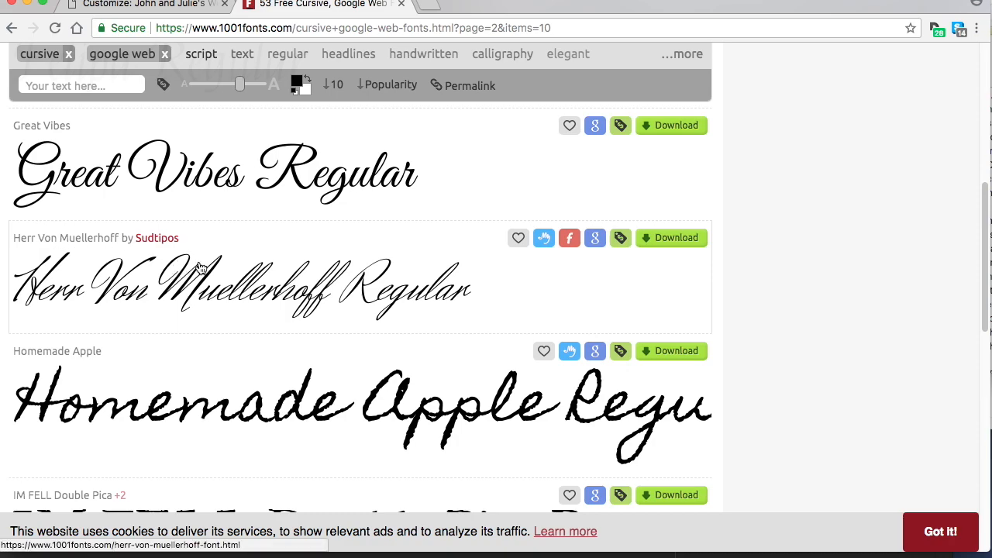
click(175, 5)
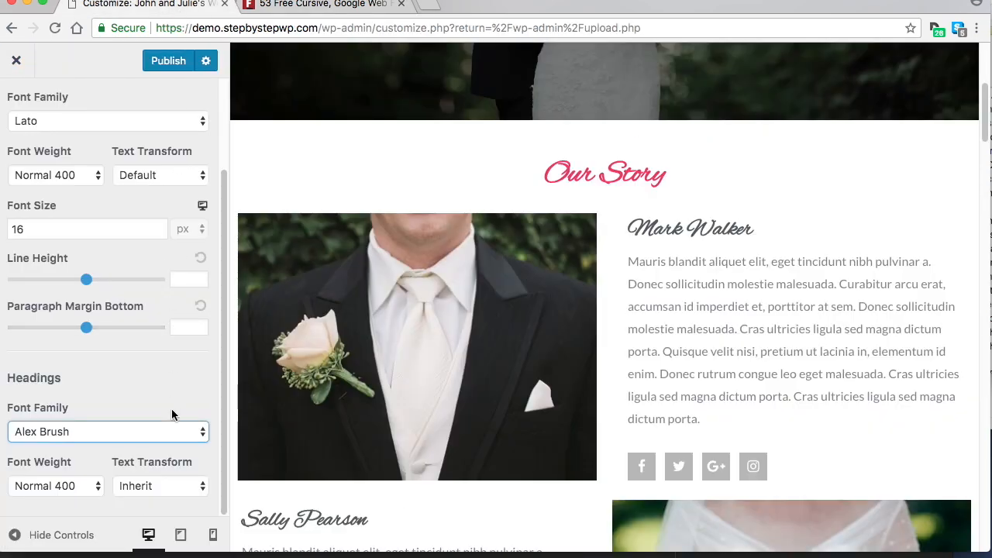
Confirm Alex Brush as the heading font and publish the change.
click(173, 434)
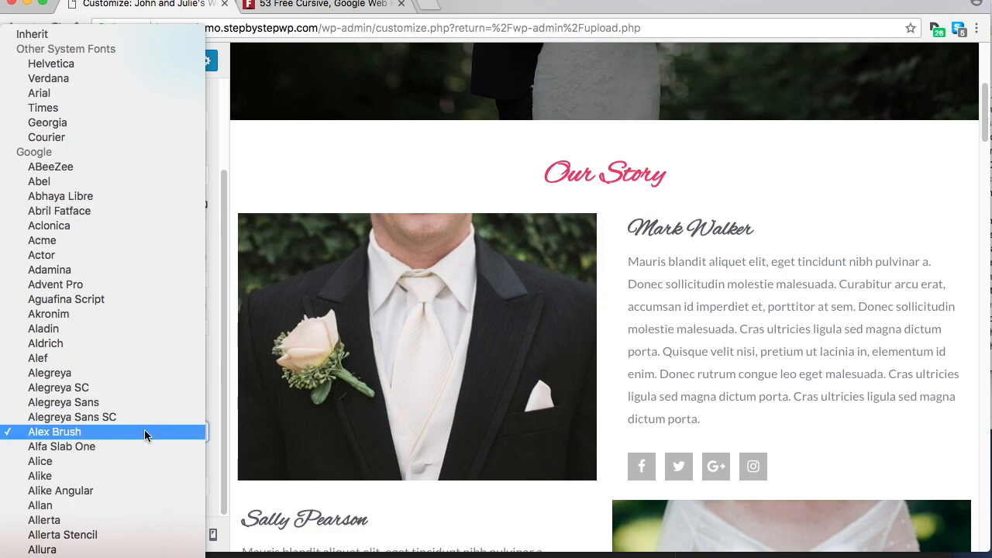
click(145, 434)
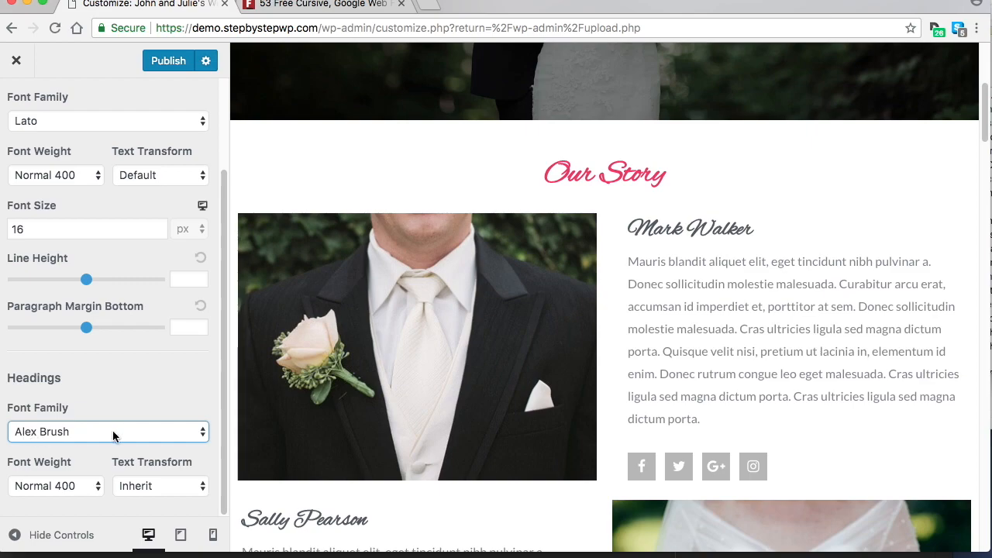
click(166, 61)
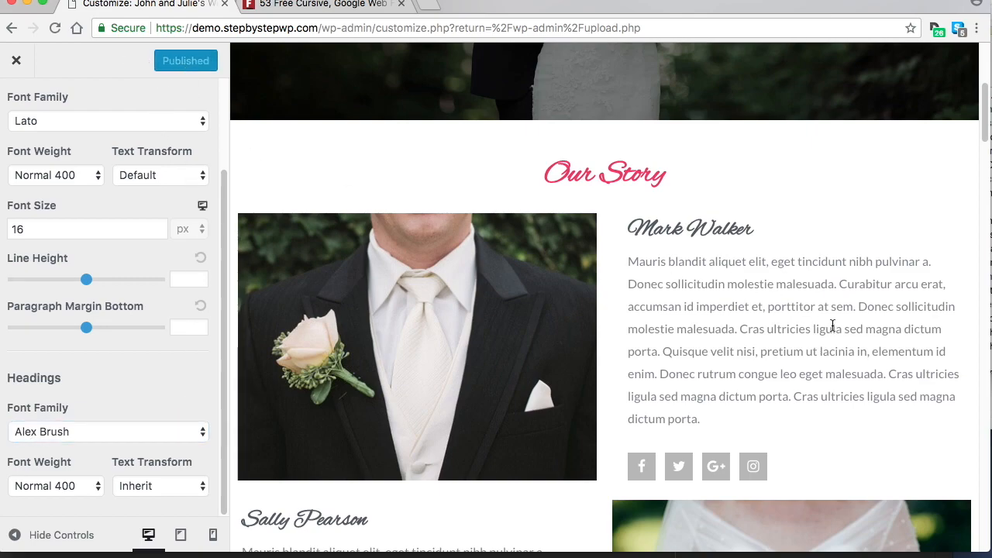
Review the script headings in the preview and close the Customizer.
scroll(737, 415, up, 5)
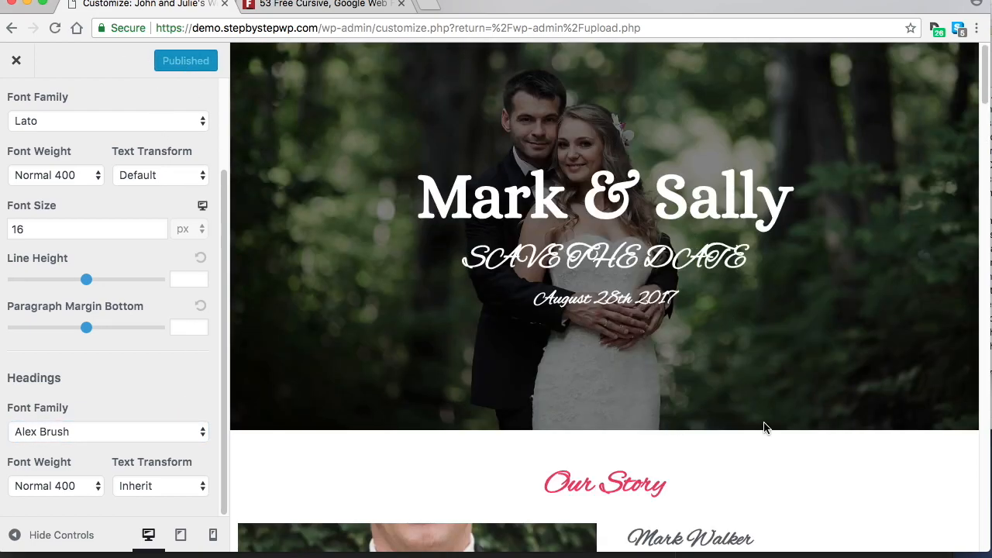
scroll(610, 255, down, 1)
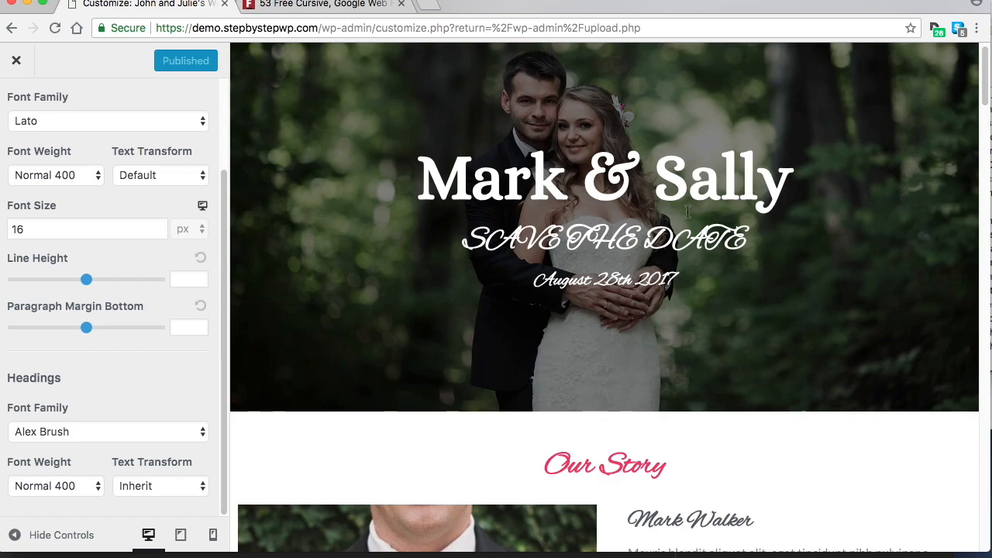
scroll(745, 247, down, 8)
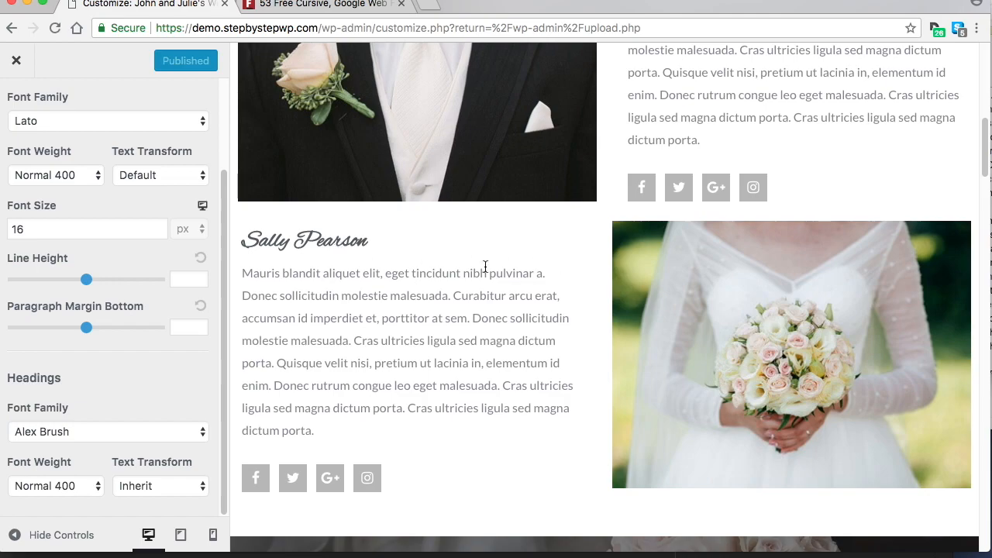
scroll(524, 276, down, 3)
scroll(623, 348, up, 10)
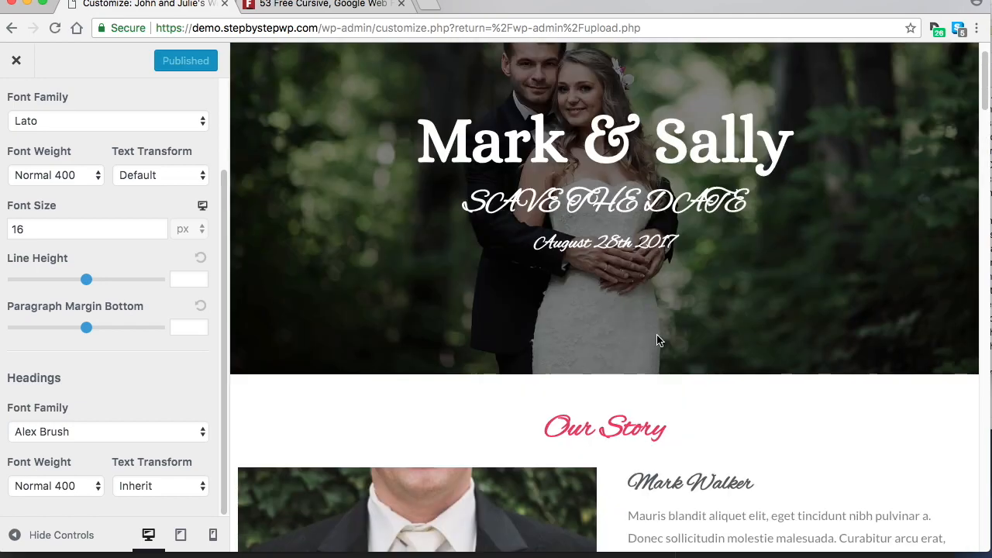
click(17, 62)
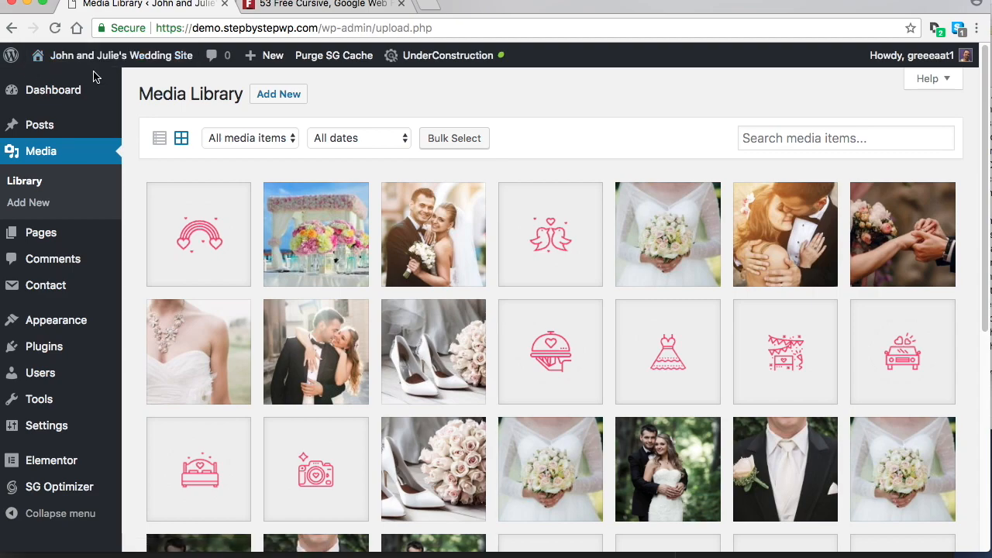
From the Pages list, open the Home page with 'Edit with Elementor'.
click(57, 241)
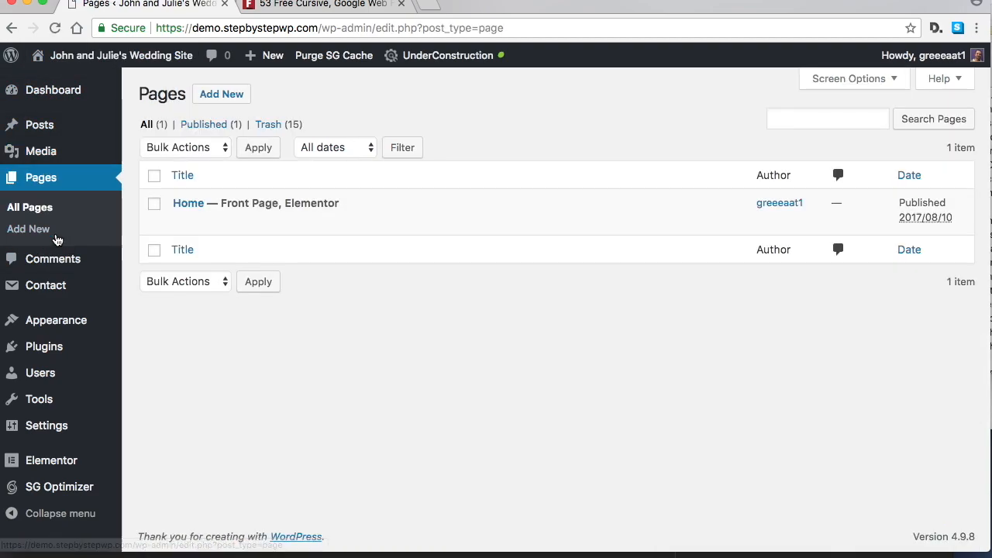
mouse_move(200, 202)
click(392, 224)
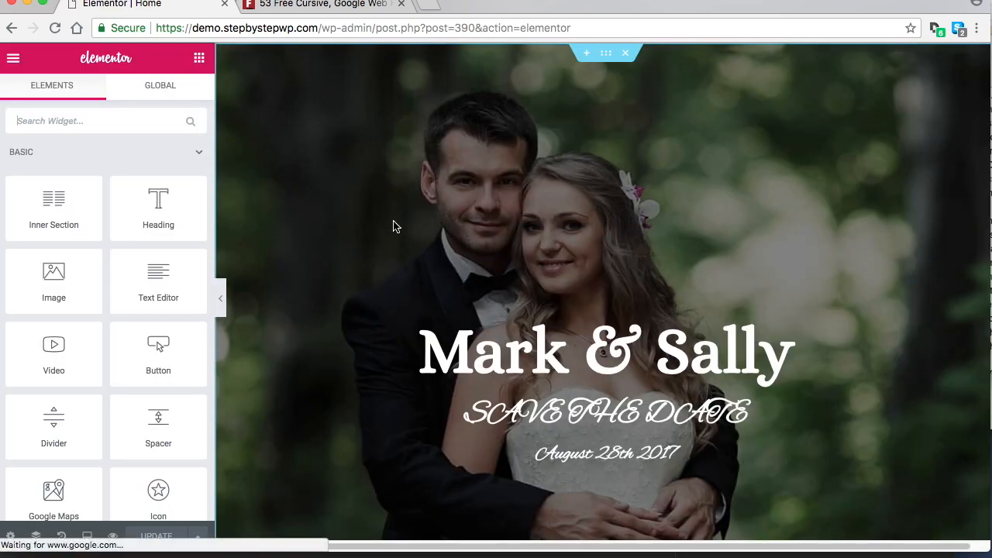
Set the Mark & Sally heading's typography font family to Alex Brush.
scroll(769, 280, down, 1)
click(710, 318)
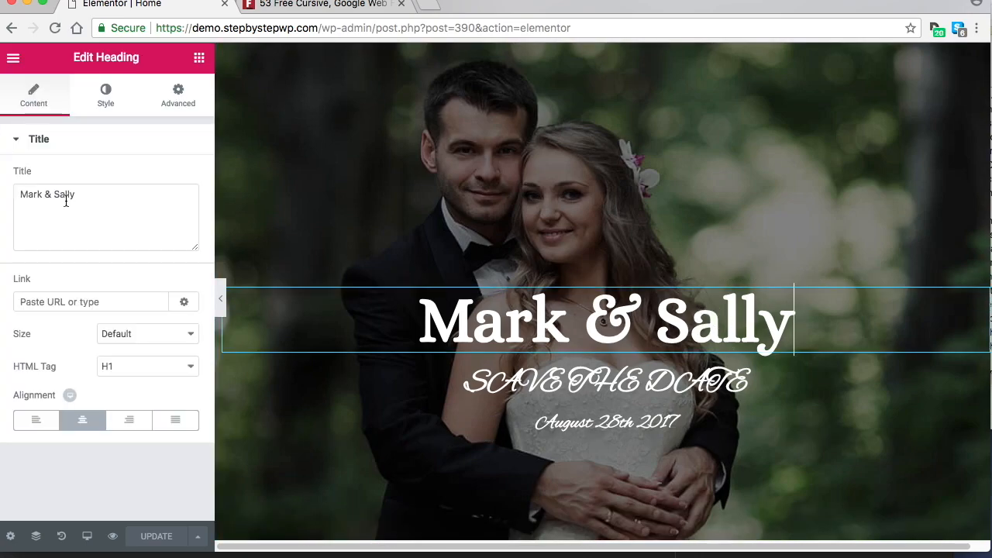
click(106, 94)
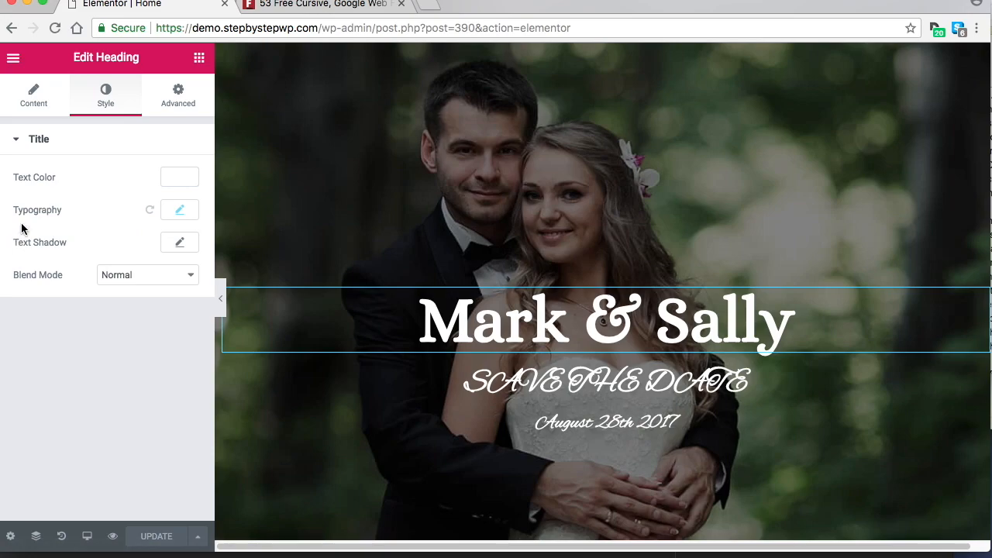
click(177, 211)
click(147, 253)
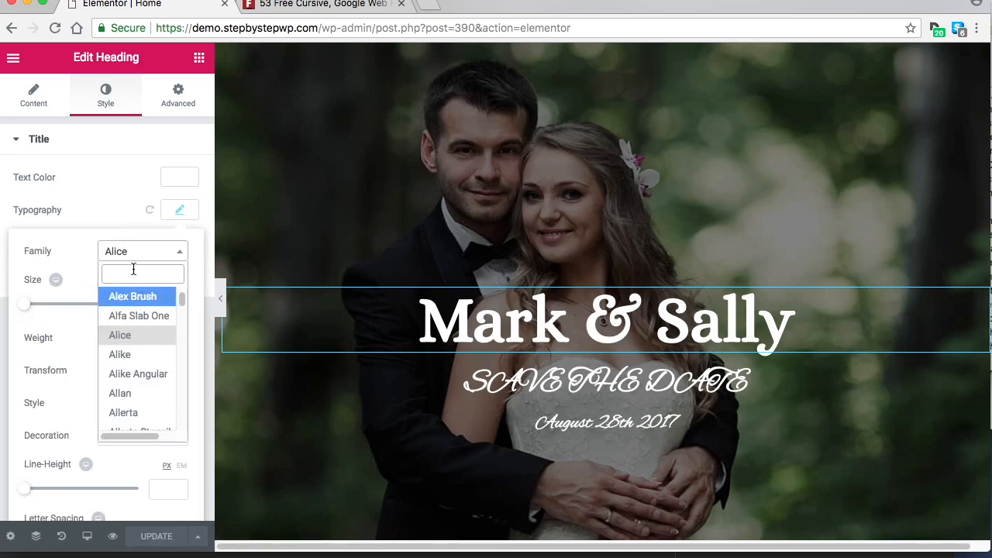
click(132, 303)
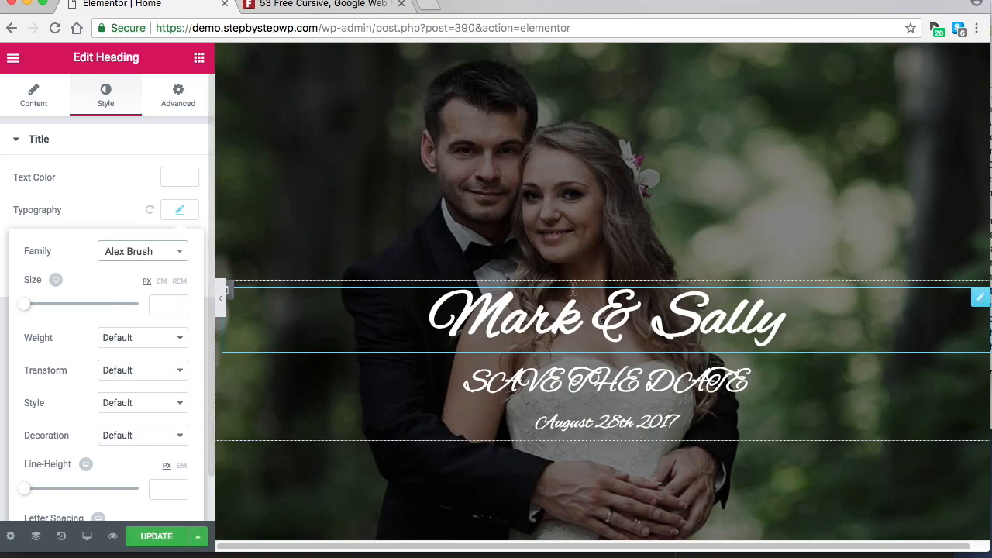
Change the Save The Date heading's text transform from uppercase to Default.
click(814, 382)
click(107, 194)
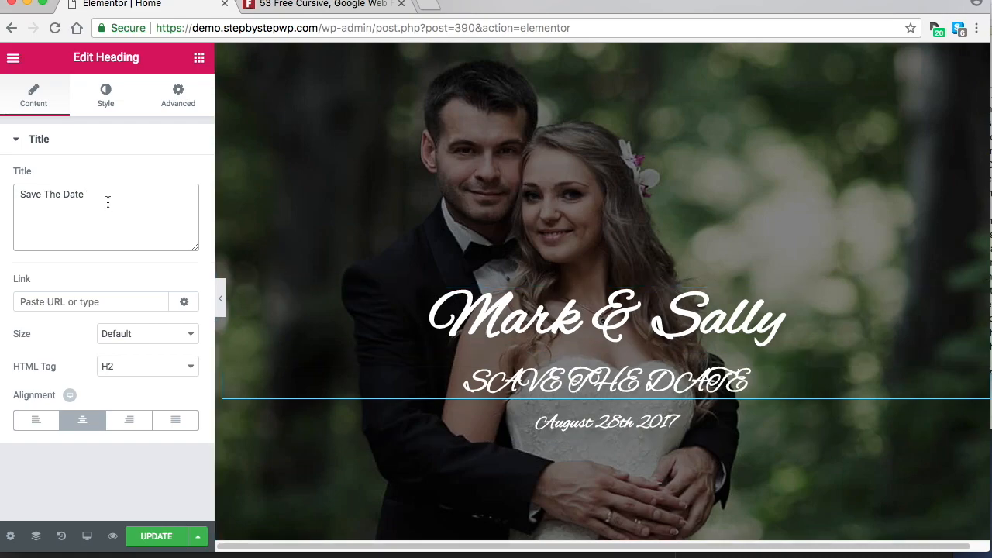
click(109, 96)
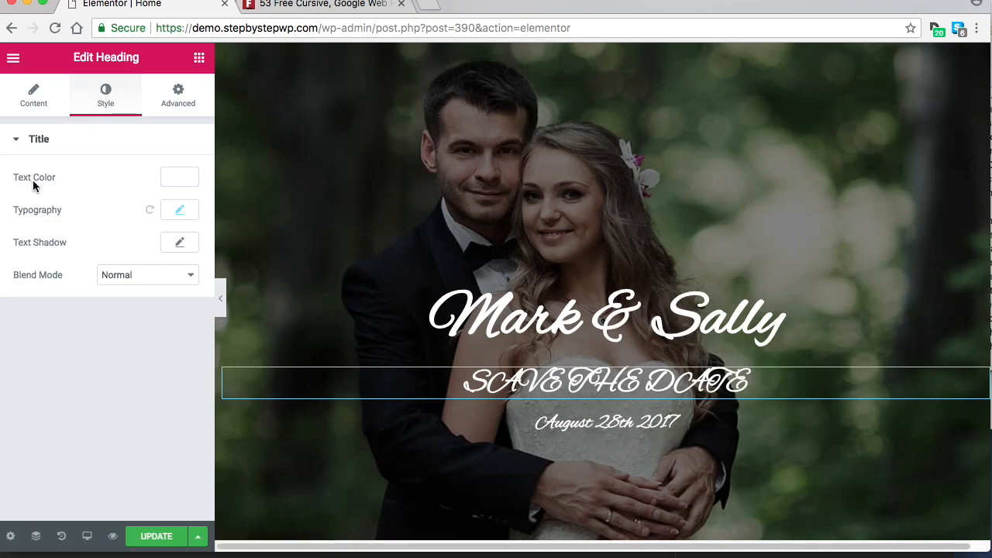
click(180, 209)
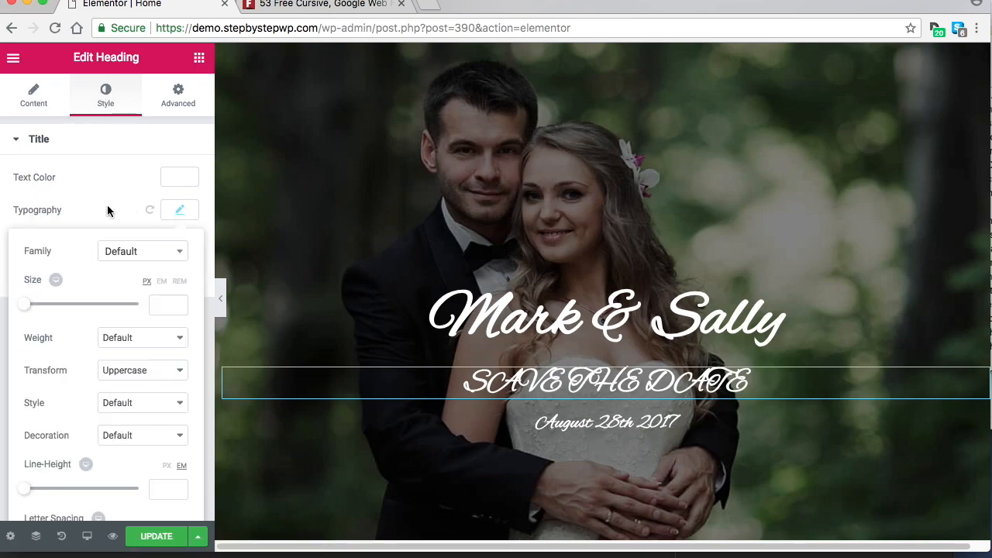
click(109, 372)
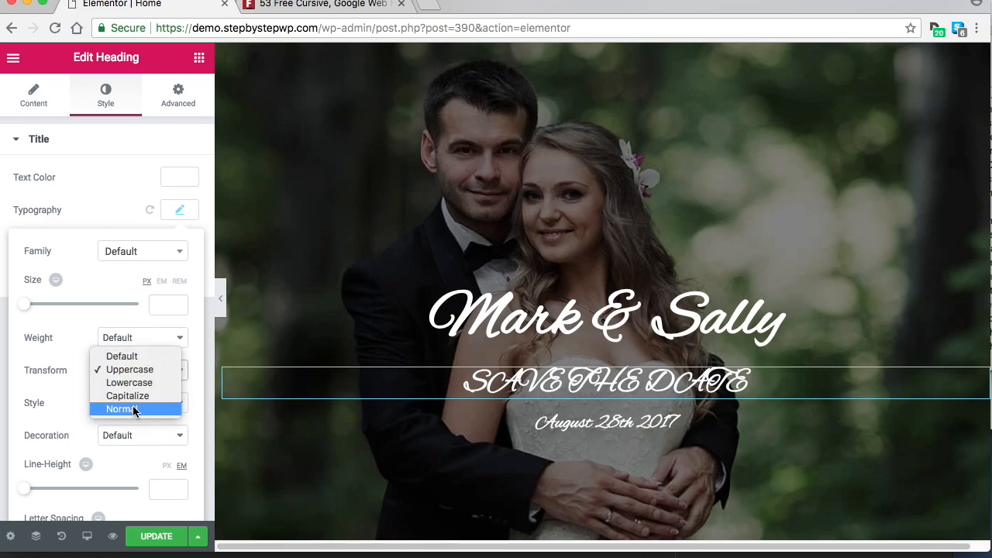
click(133, 356)
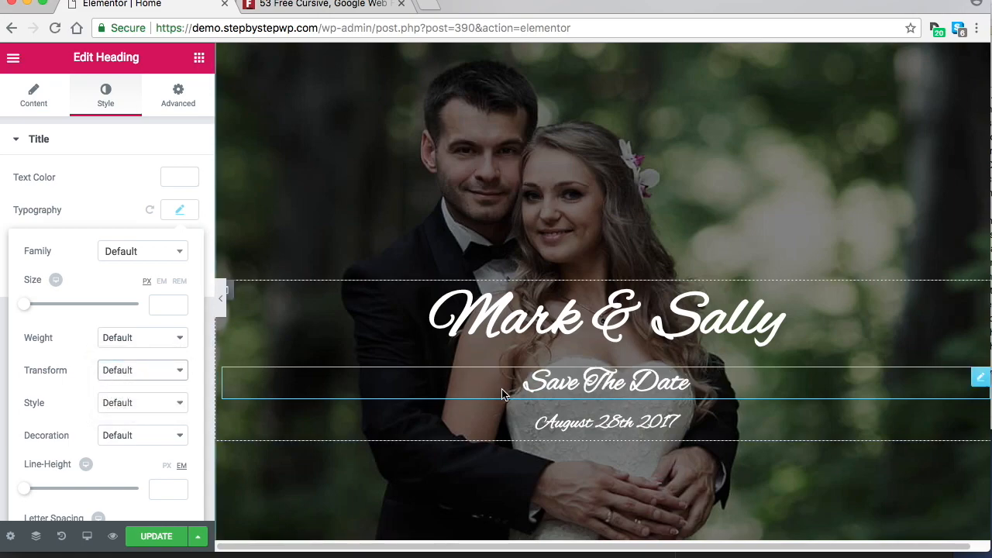
Click UPDATE to save the Home page and scroll through the result.
click(157, 535)
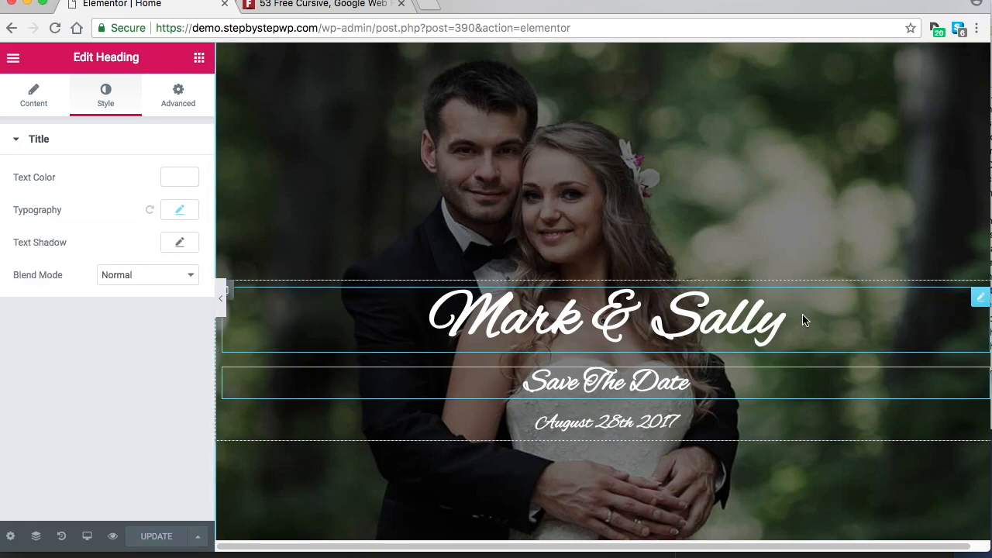
scroll(803, 314, down, 10)
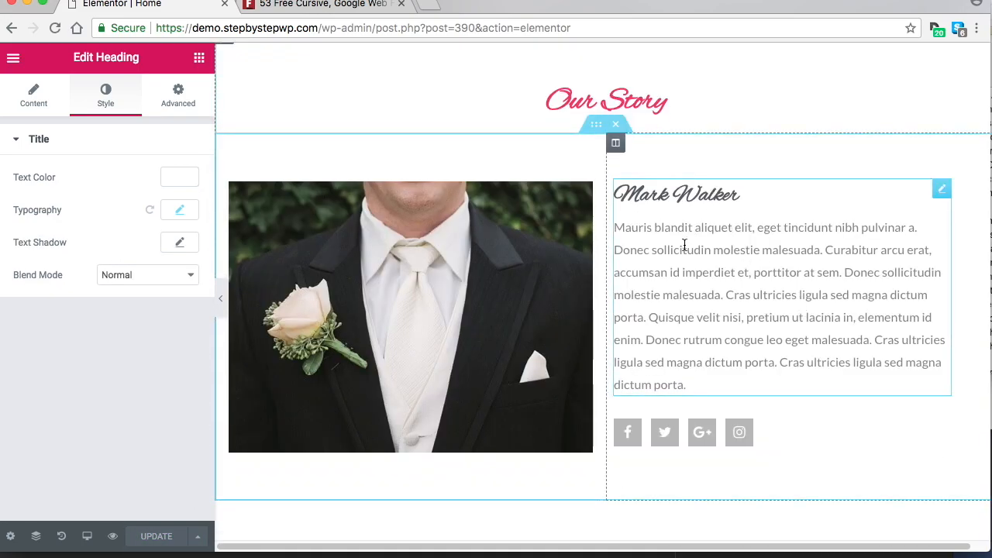
scroll(686, 245, down, 10)
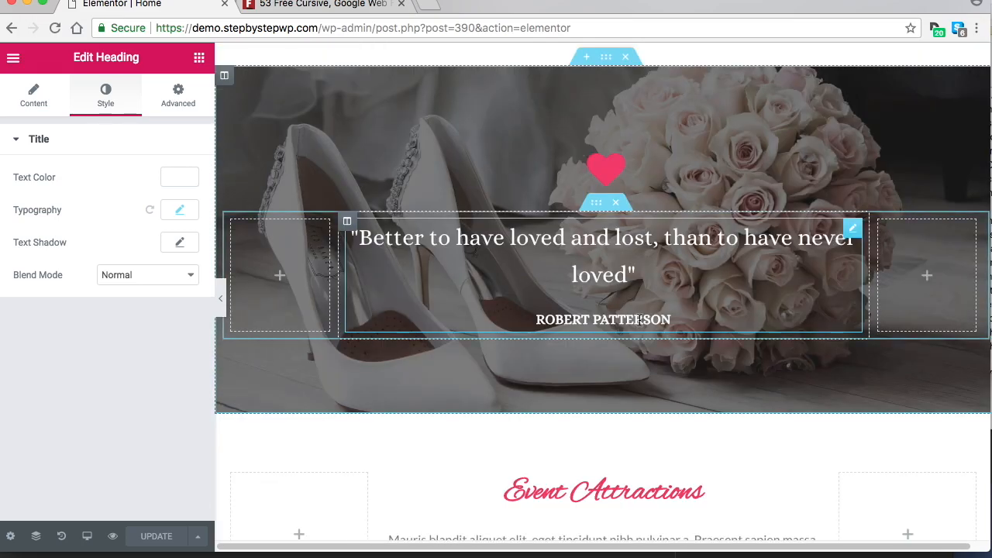
scroll(641, 320, down, 15)
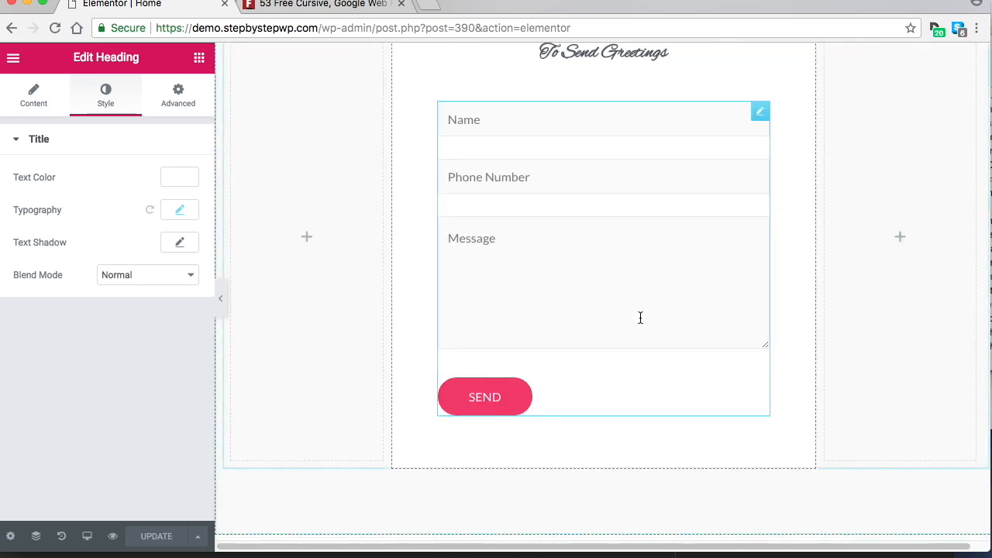
scroll(640, 314, up, 20)
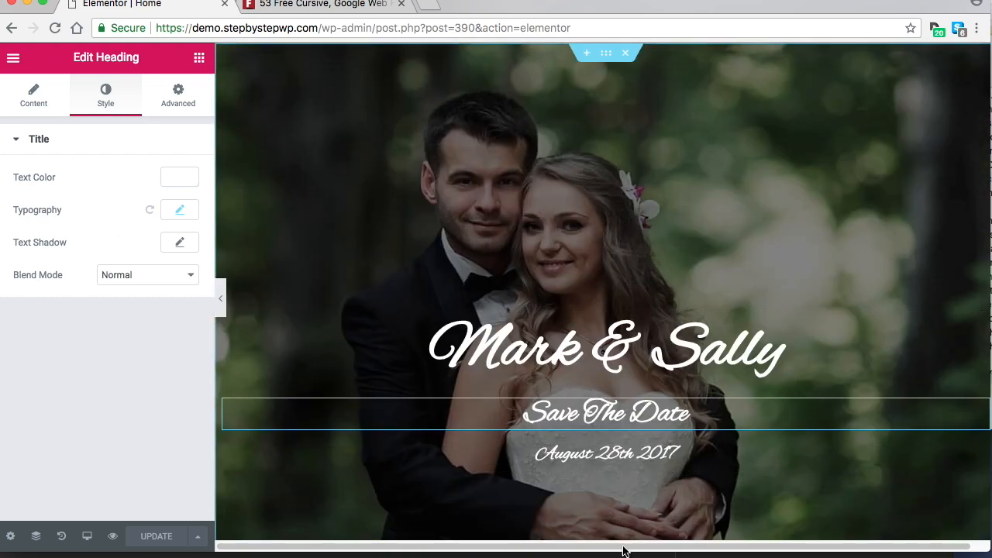
click(572, 176)
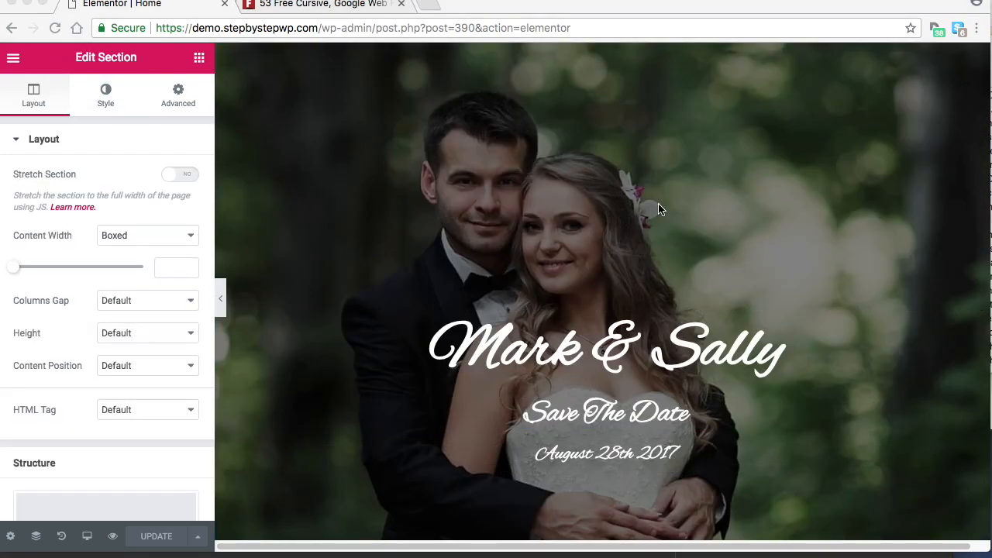
scroll(644, 240, down, 8)
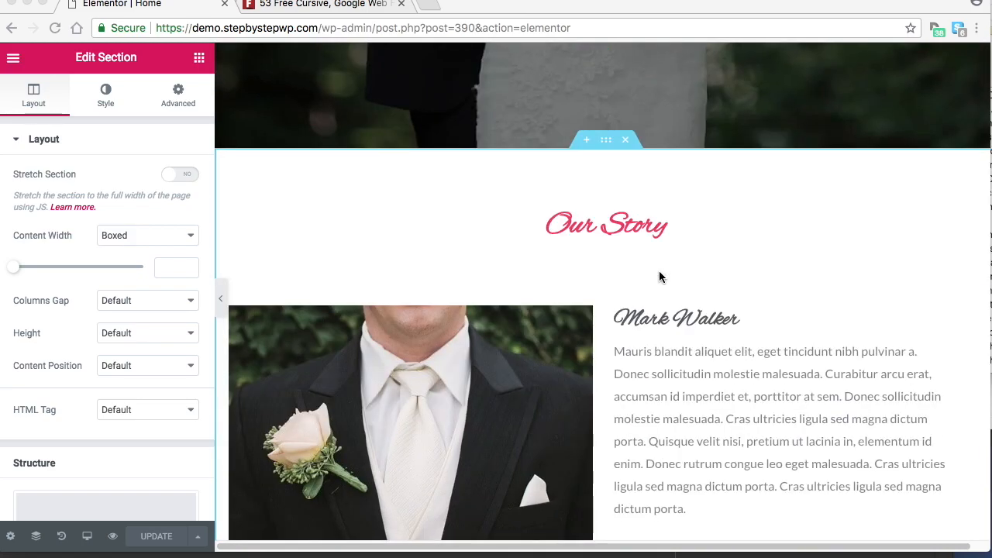
scroll(660, 277, down, 6)
scroll(660, 269, down, 6)
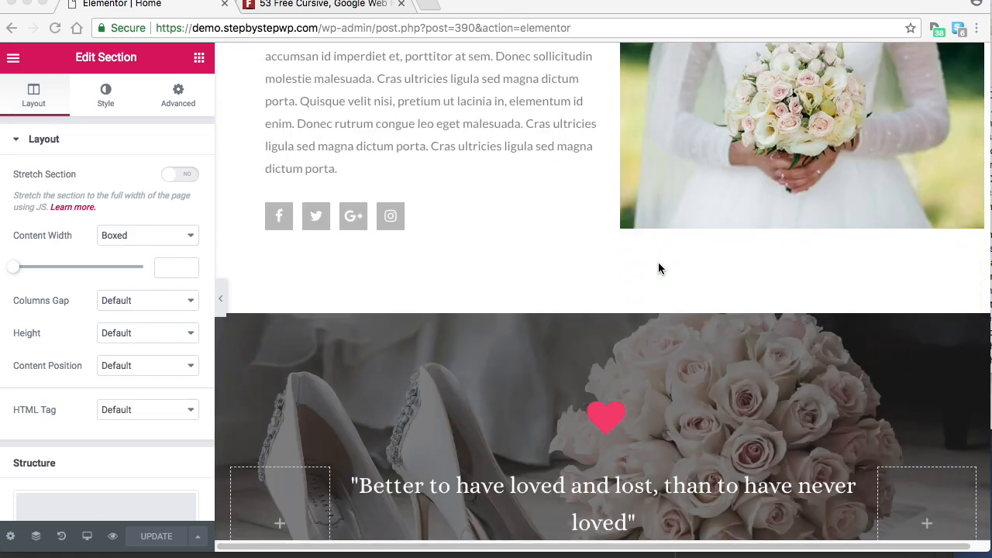
mouse_move(680, 196)
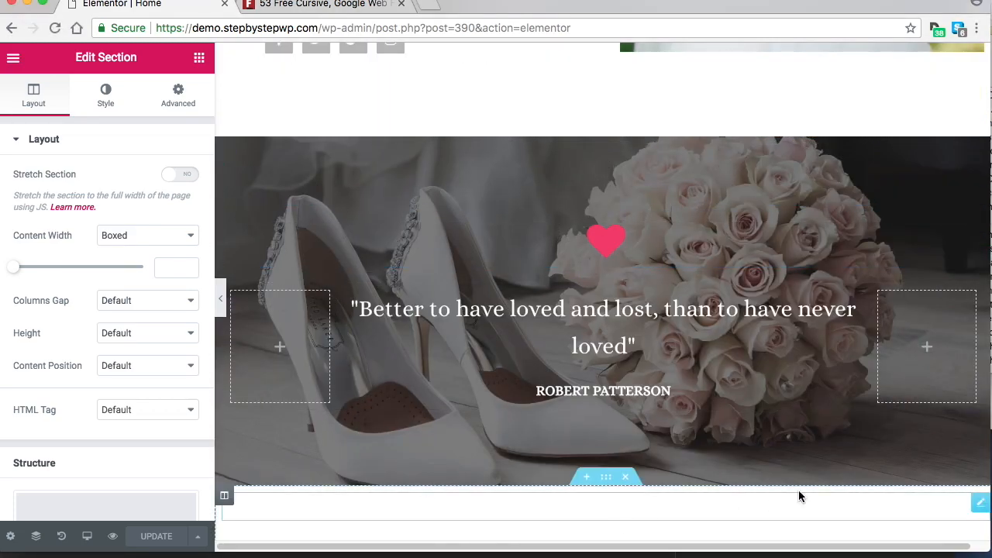
scroll(594, 273, up, 2)
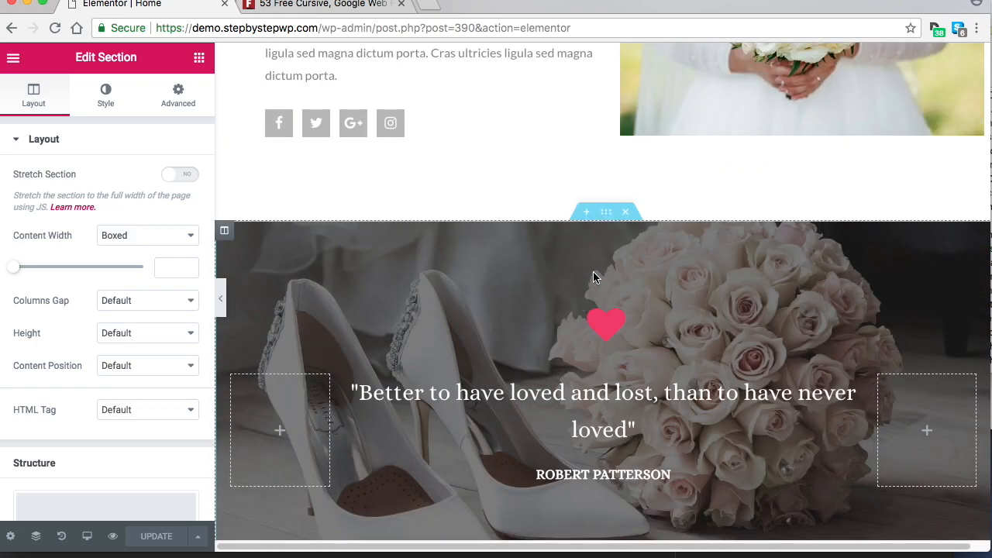
scroll(594, 272, down, 1)
scroll(593, 273, up, 15)
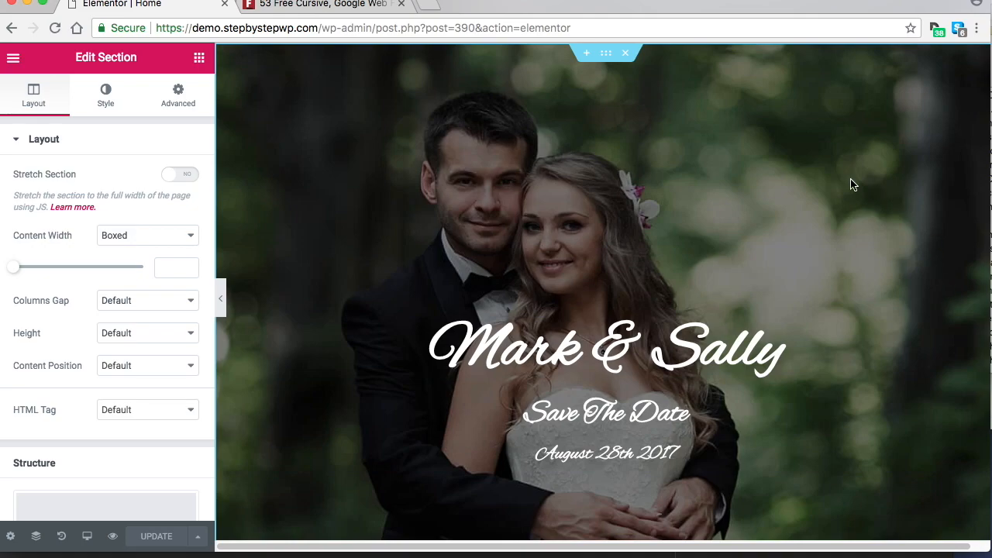
scroll(684, 209, down, 10)
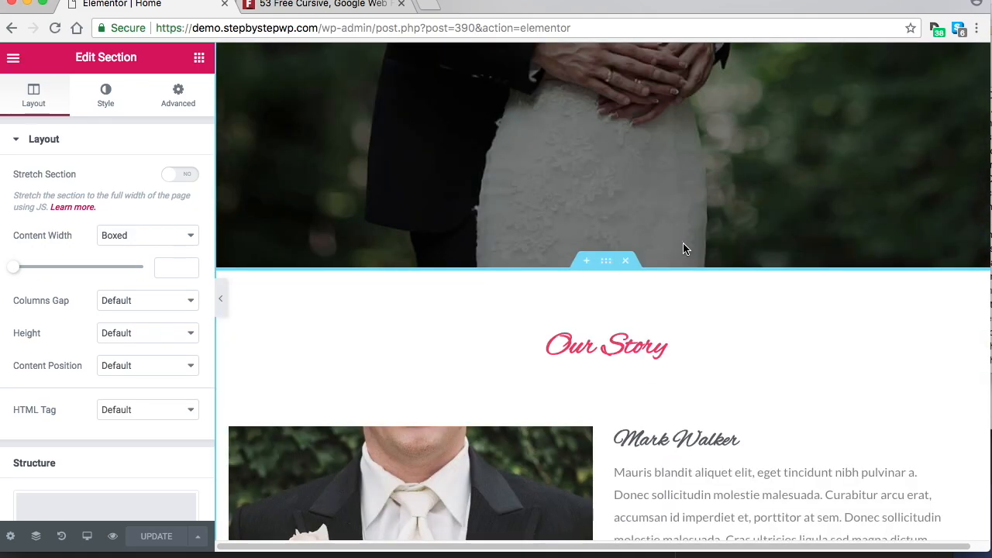
scroll(720, 239, down, 5)
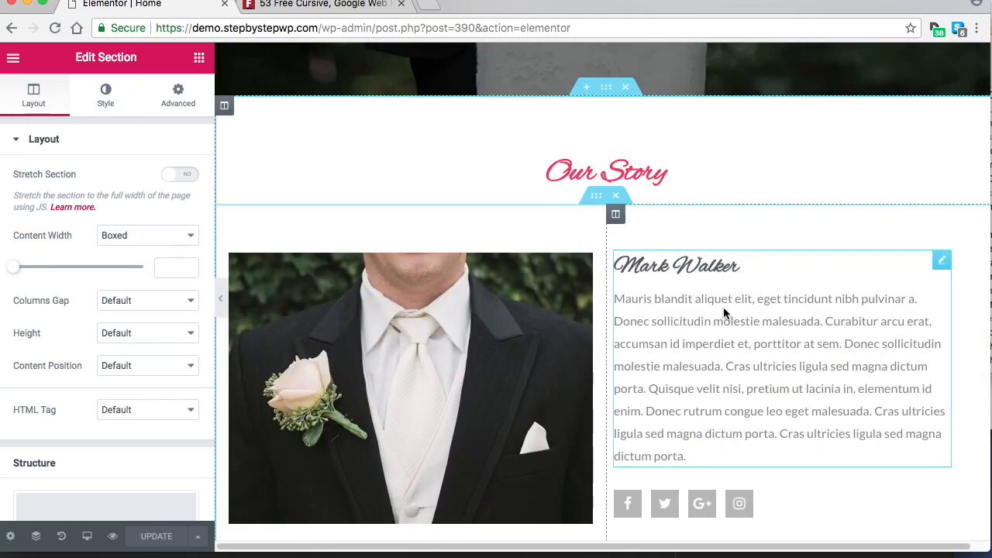
Drag the When & Where section up to sit directly below the Mark & Sally hero.
right_click(607, 93)
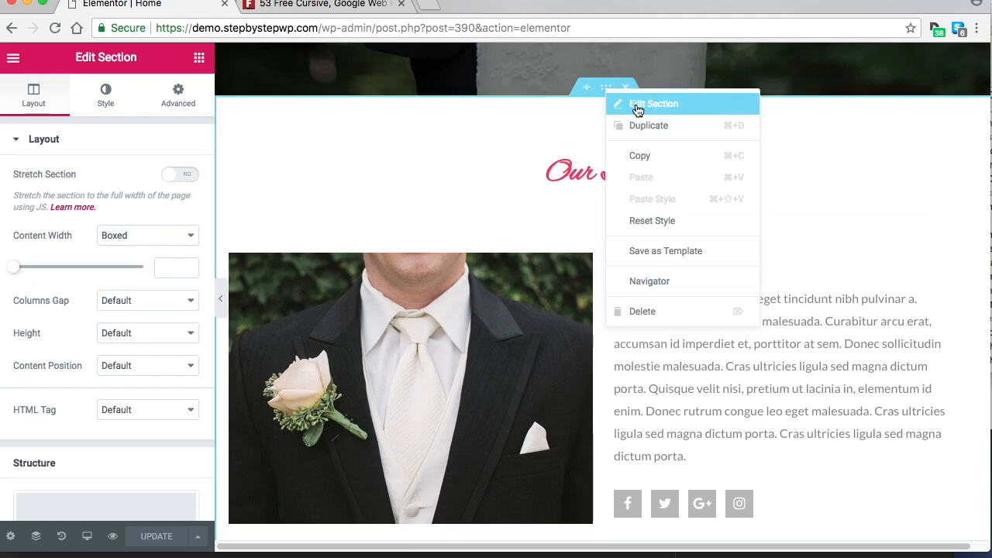
click(638, 104)
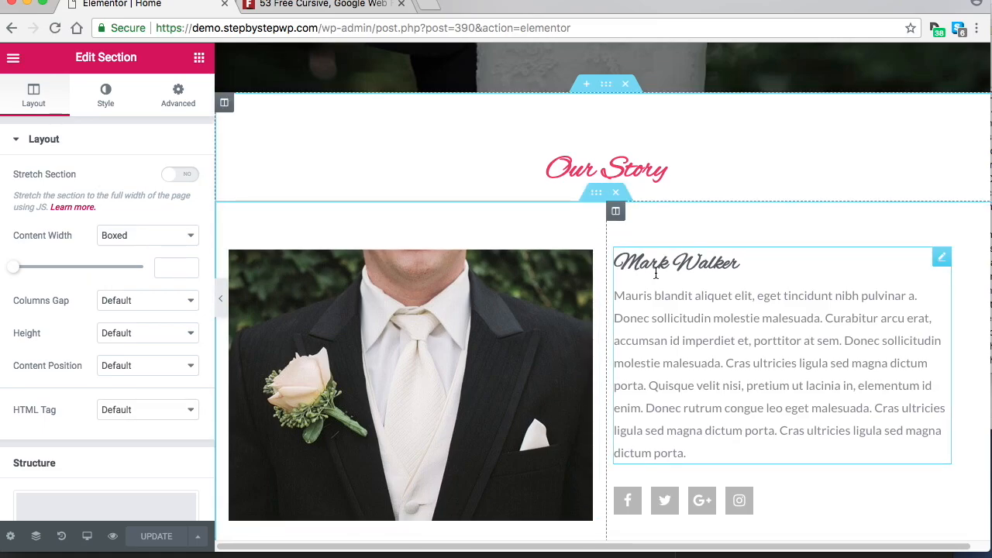
scroll(661, 270, down, 5)
scroll(661, 269, down, 15)
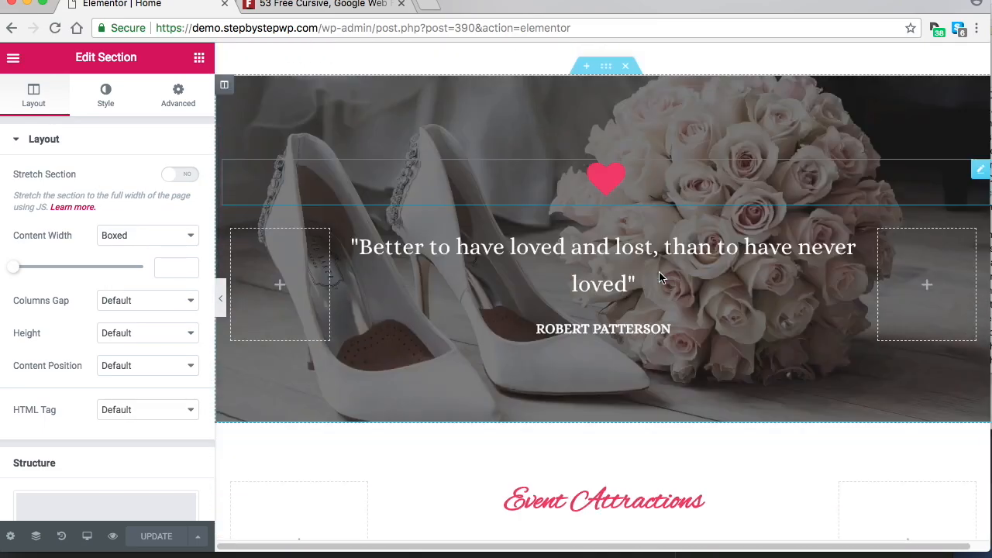
scroll(658, 272, down, 15)
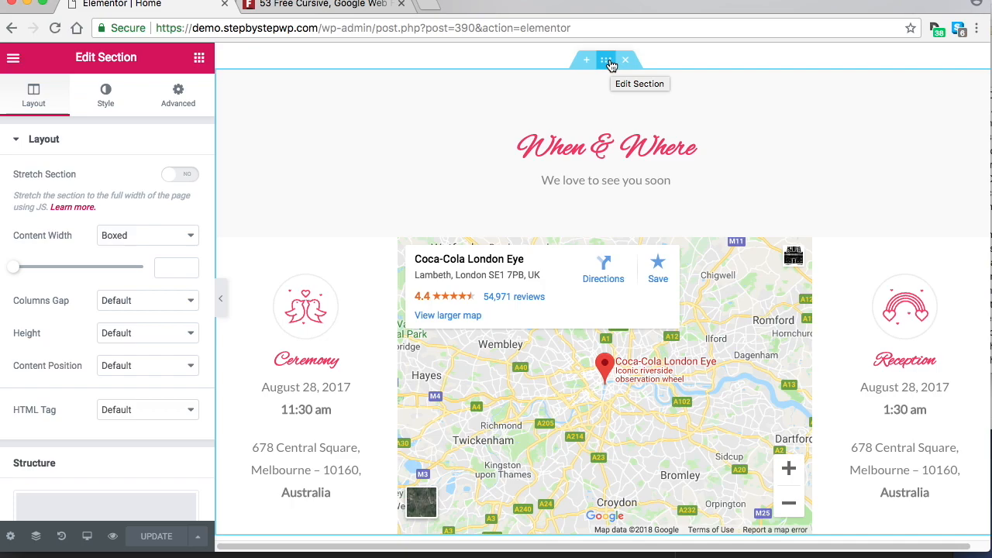
drag(610, 68, 576, 127)
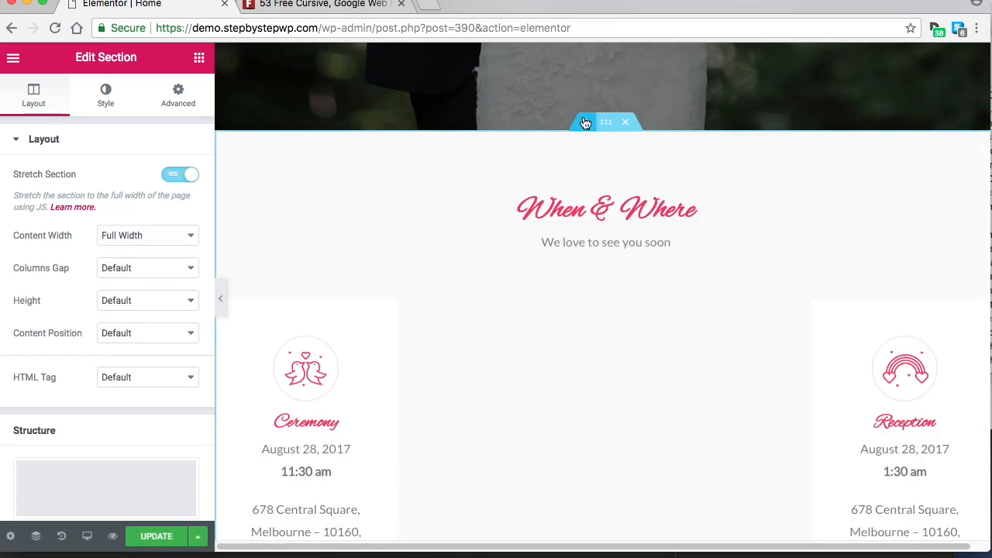
scroll(776, 223, down, 5)
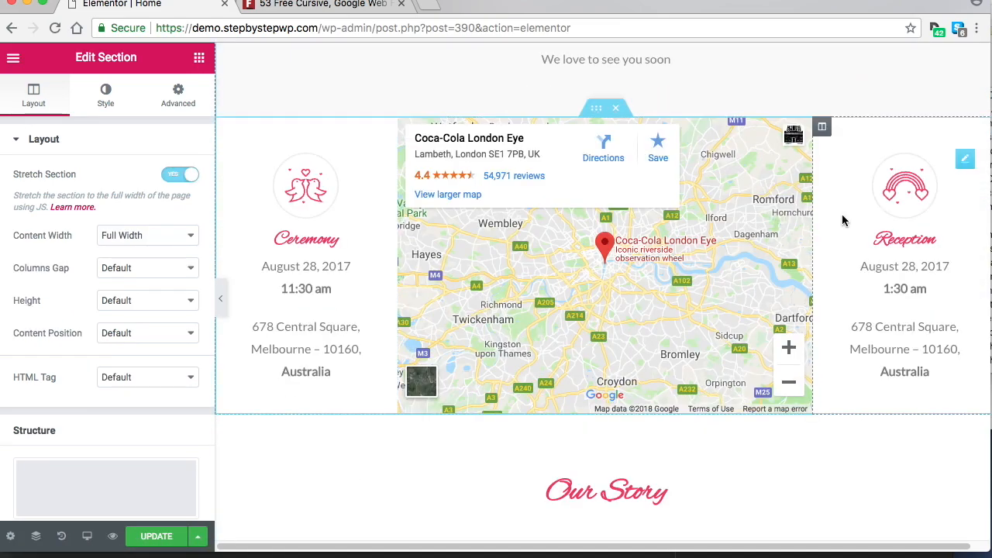
scroll(753, 350, down, 7)
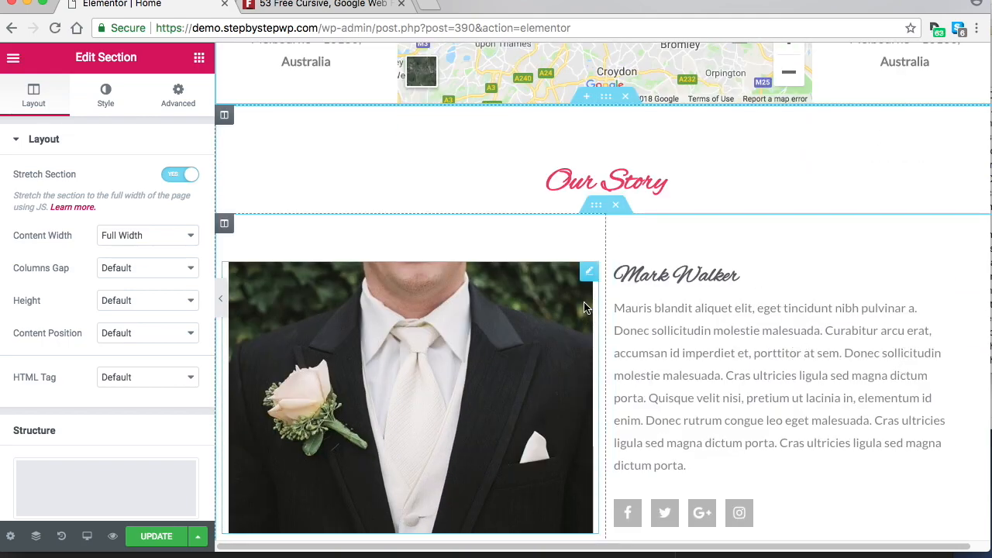
scroll(597, 287, down, 4)
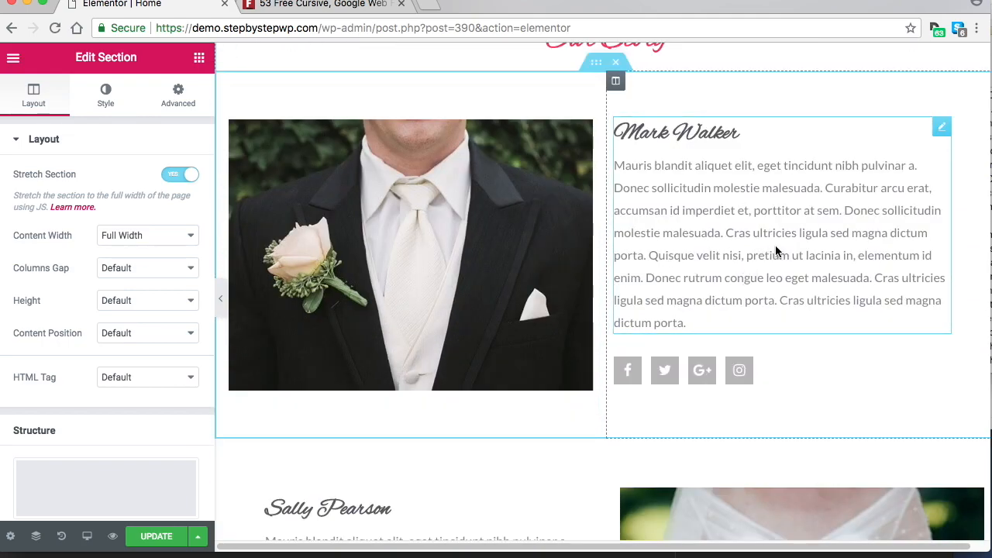
scroll(833, 249, down, 1)
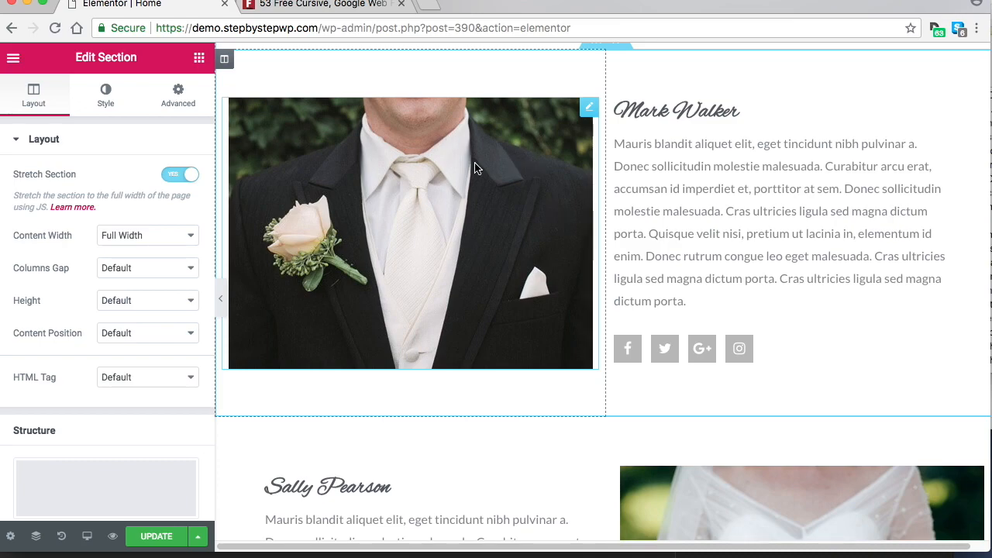
scroll(504, 170, up, 4)
scroll(618, 193, down, 2)
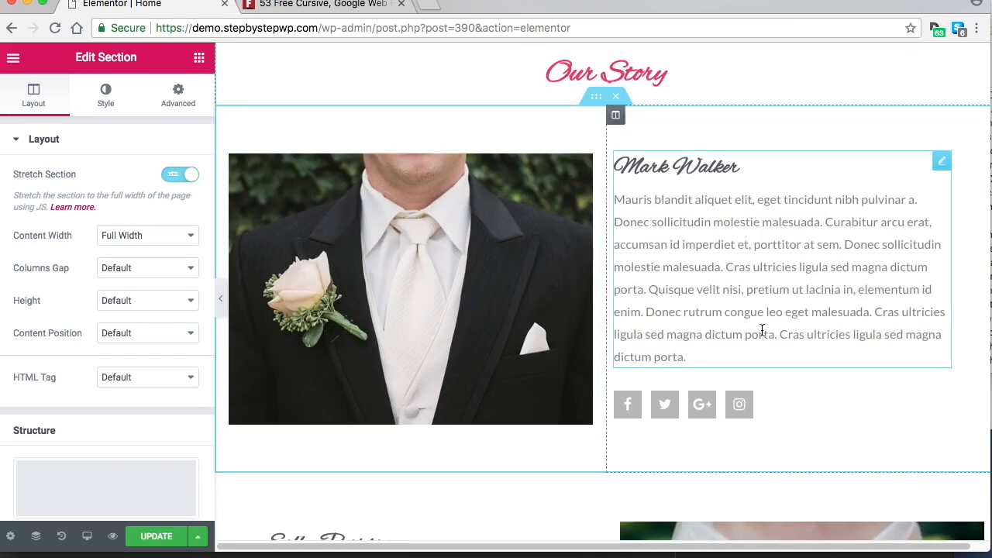
scroll(642, 303, down, 10)
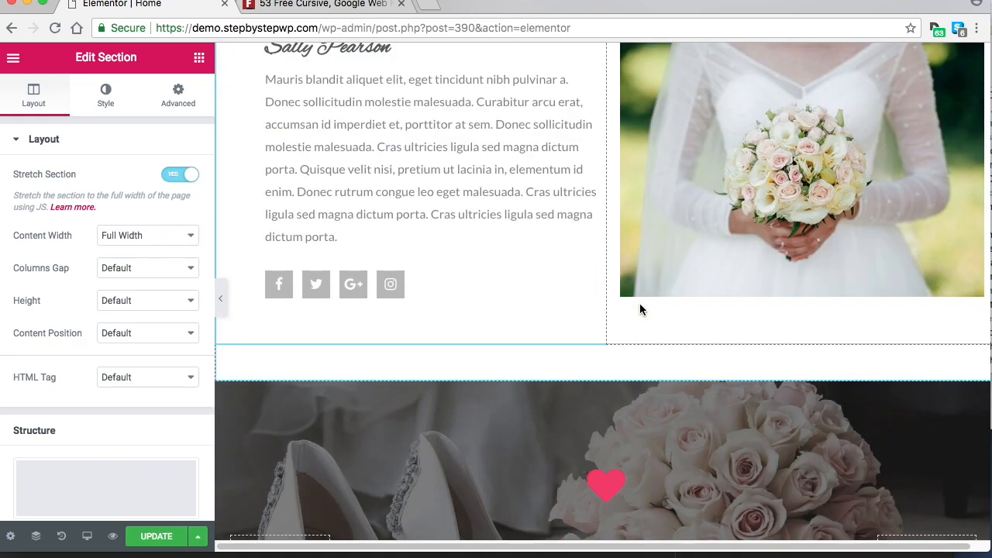
scroll(639, 304, down, 15)
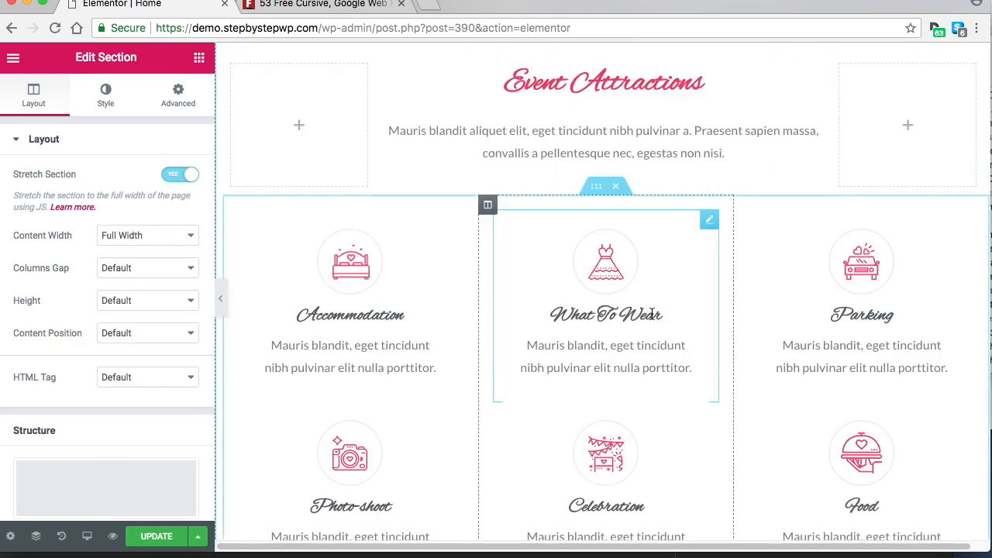
scroll(639, 320, up, 8)
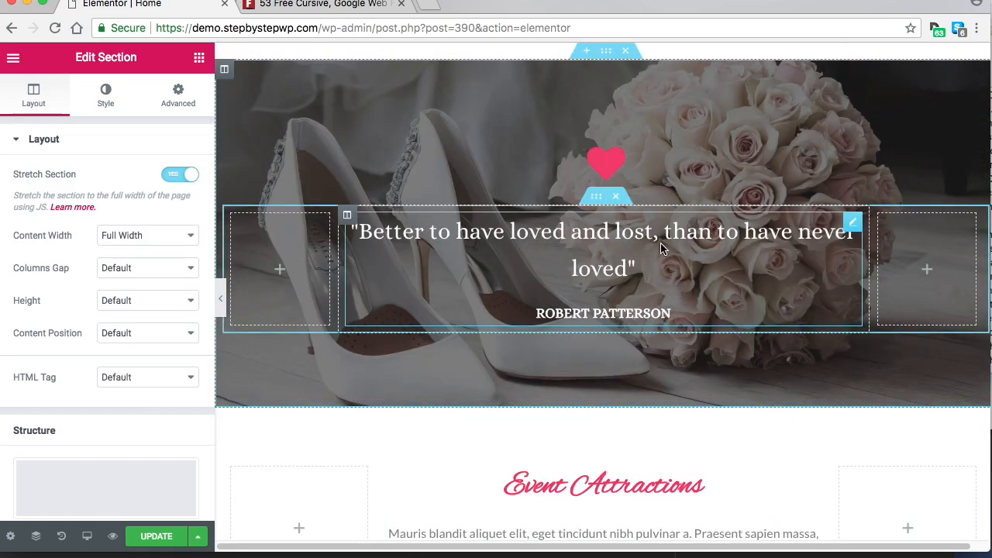
click(649, 239)
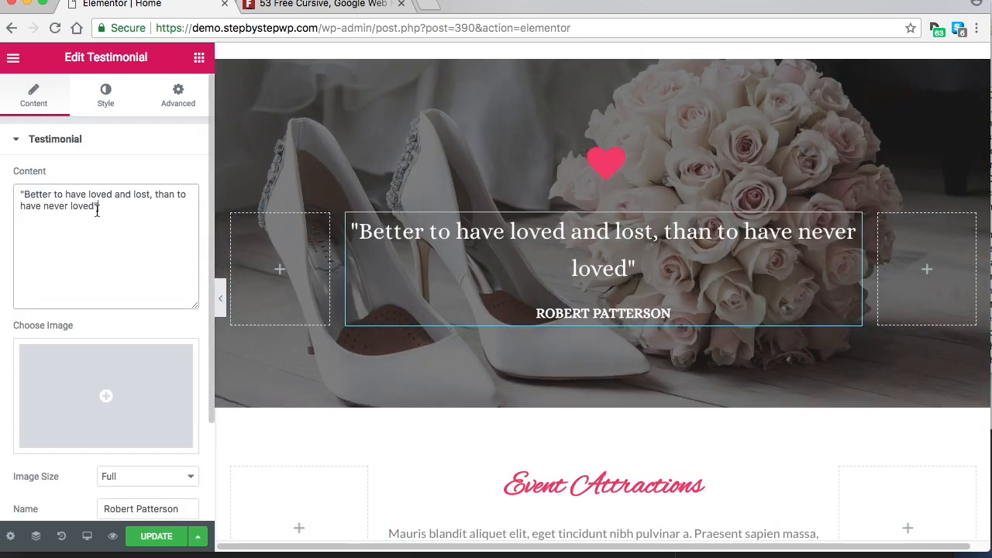
scroll(653, 263, up, 5)
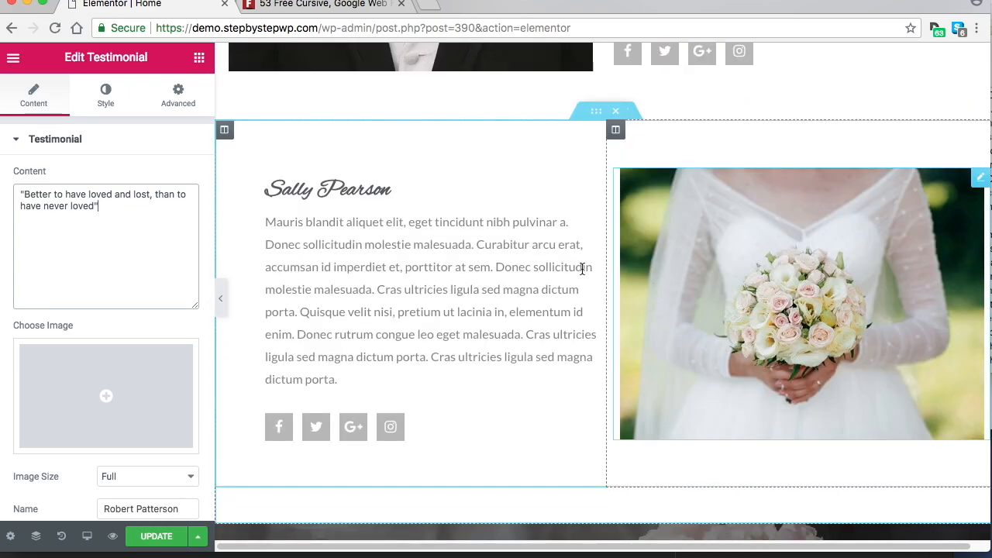
click(428, 279)
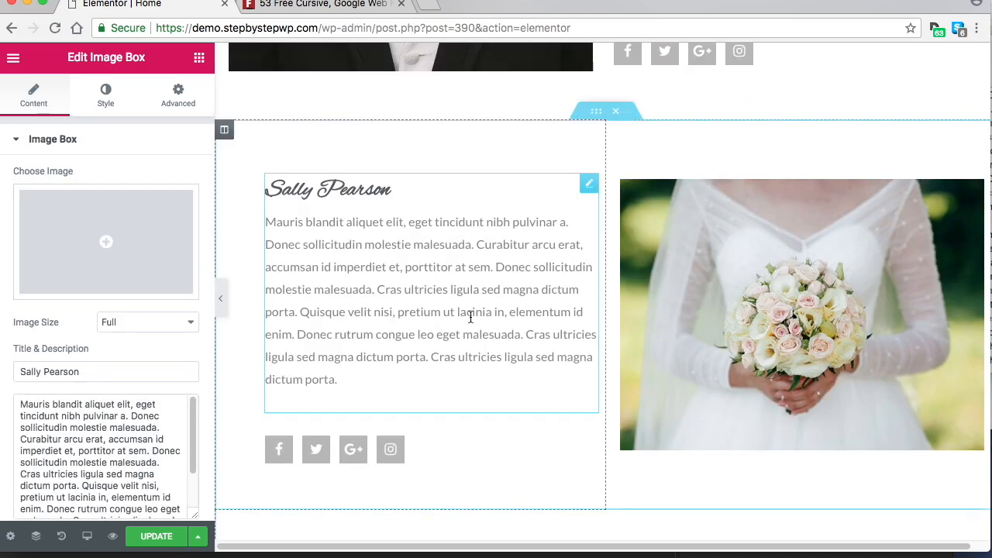
scroll(490, 334, up, 10)
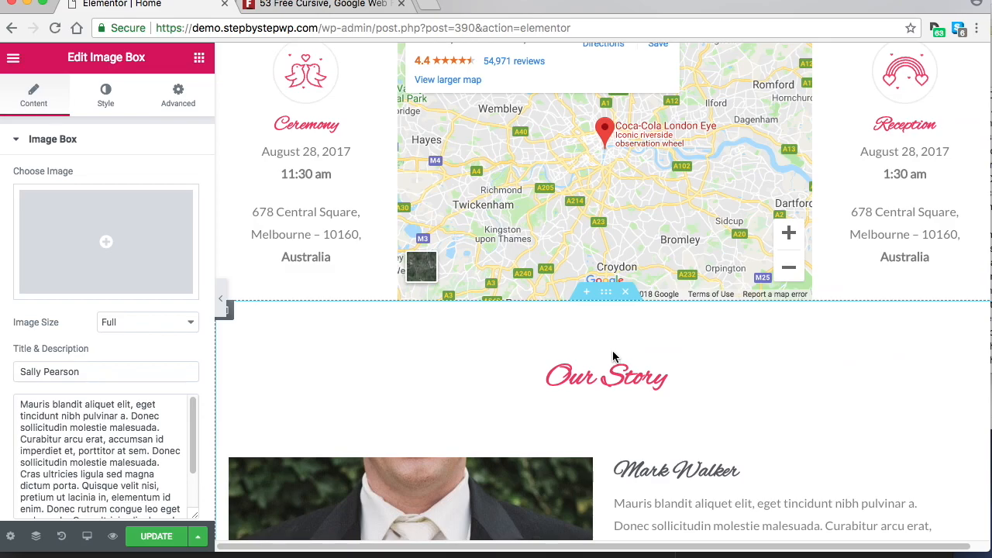
scroll(614, 354, down, 1)
scroll(612, 354, up, 15)
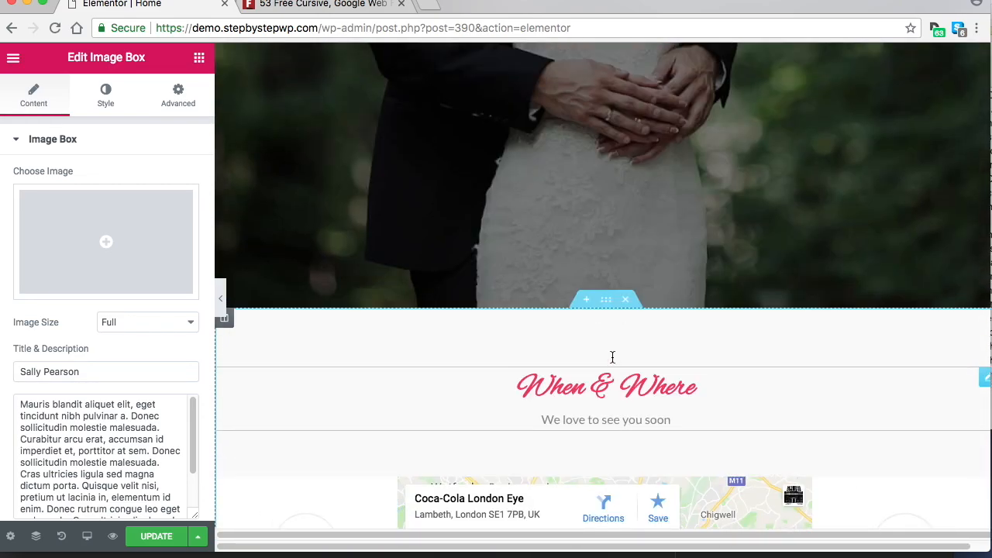
scroll(612, 362, down, 12)
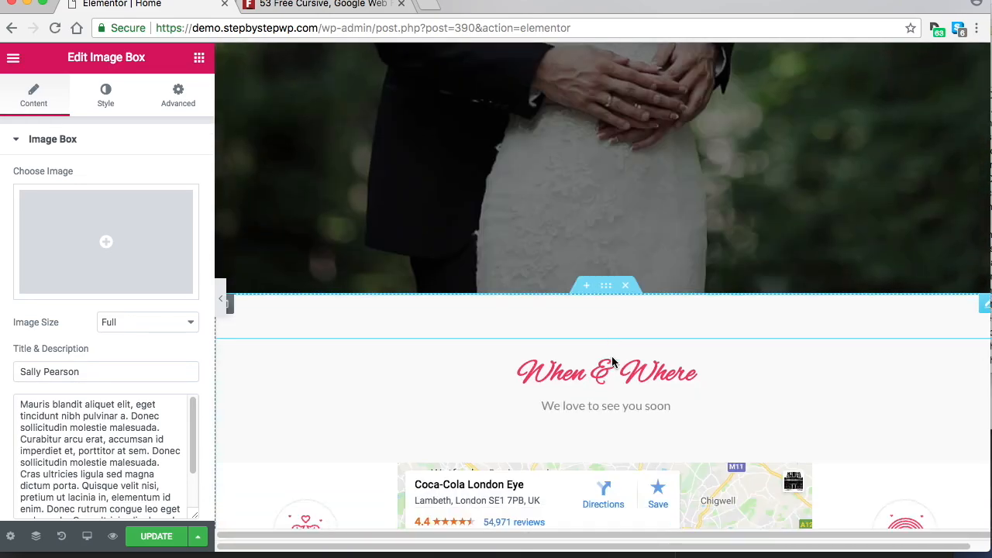
scroll(614, 357, down, 15)
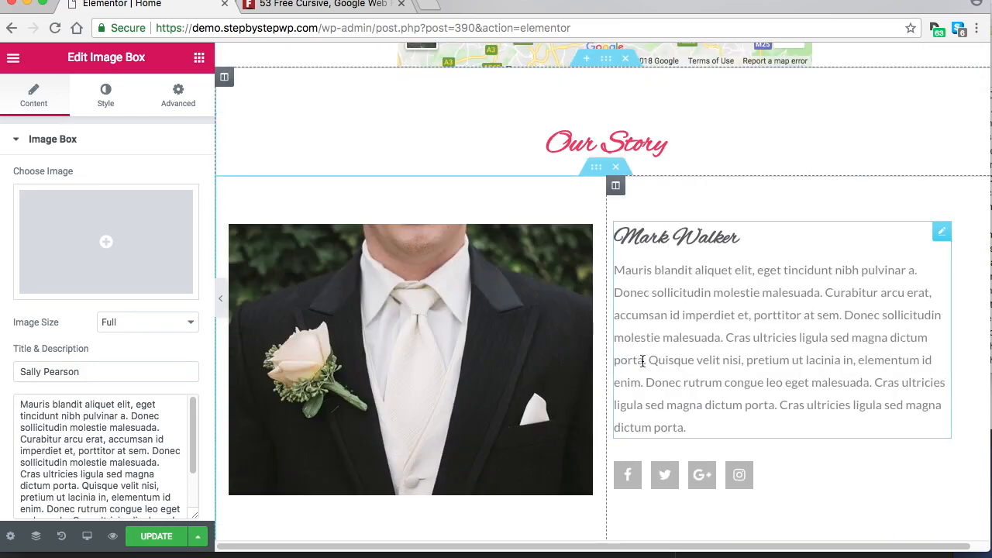
scroll(662, 366, down, 3)
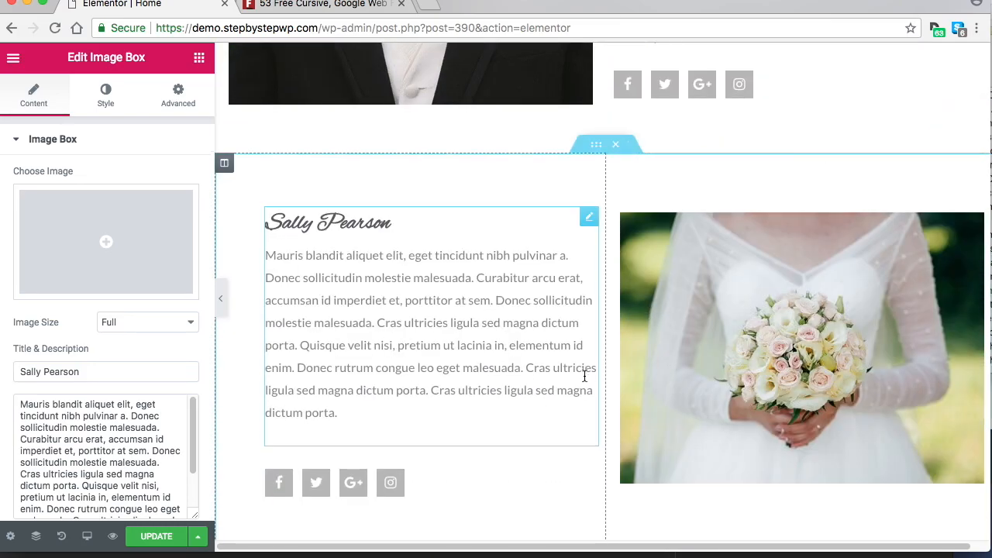
scroll(582, 377, down, 1)
scroll(518, 348, down, 6)
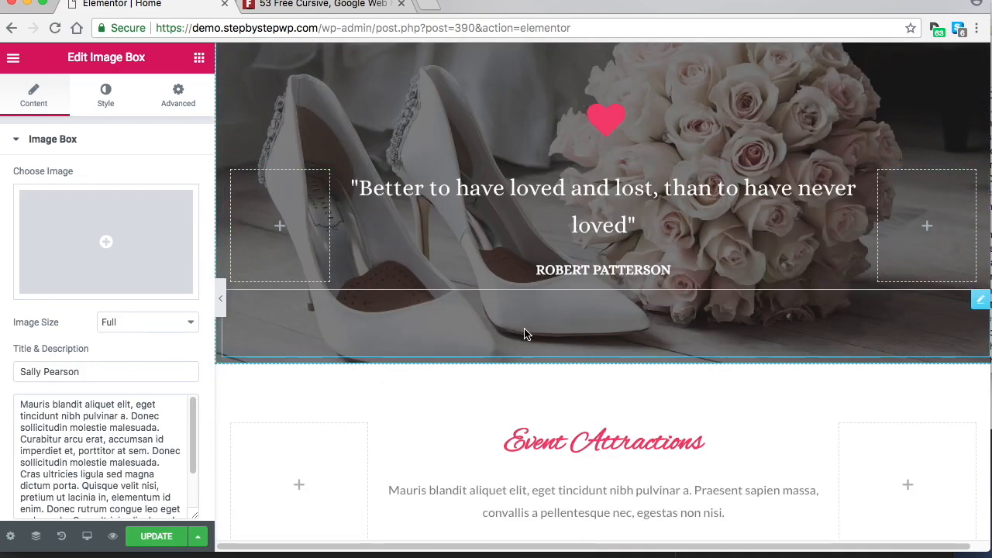
scroll(525, 341, down, 5)
scroll(528, 341, down, 12)
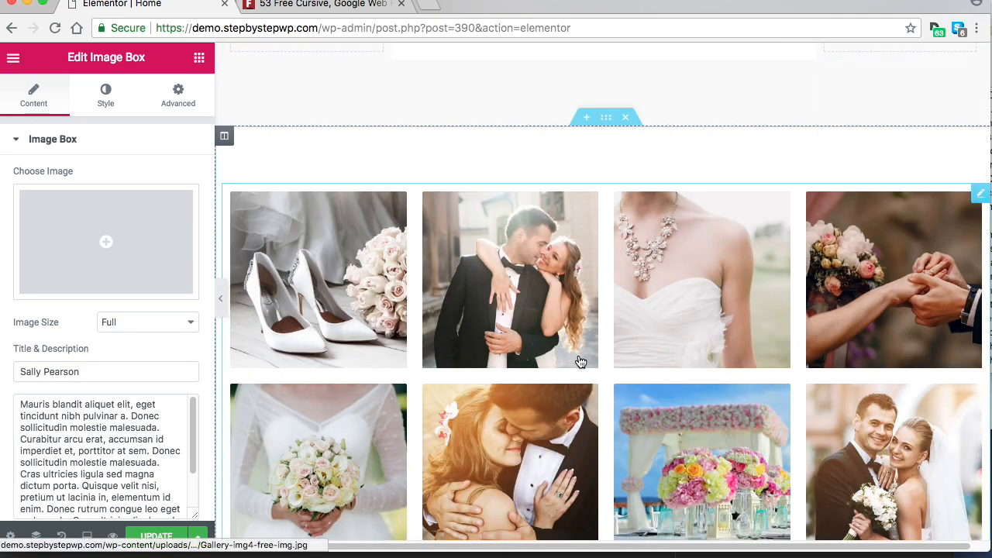
scroll(579, 360, down, 3)
scroll(578, 359, up, 20)
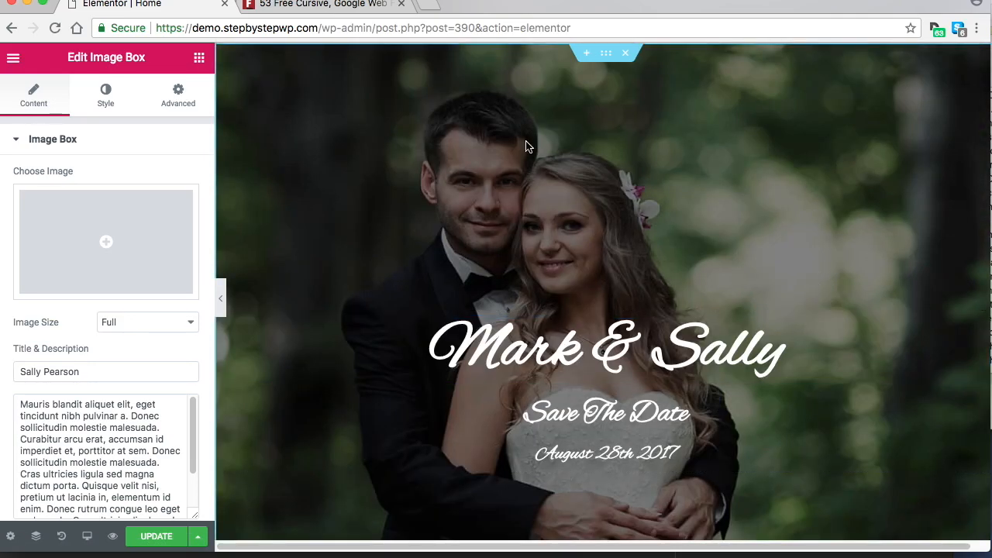
Delete the hero section's couple photo under Style > Background and click UPDATE.
right_click(607, 53)
click(632, 67)
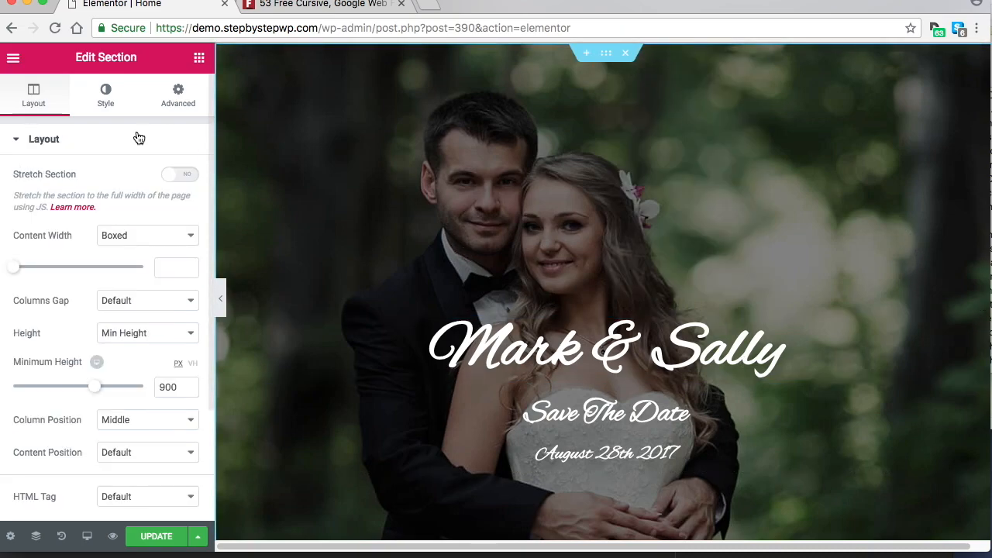
click(107, 94)
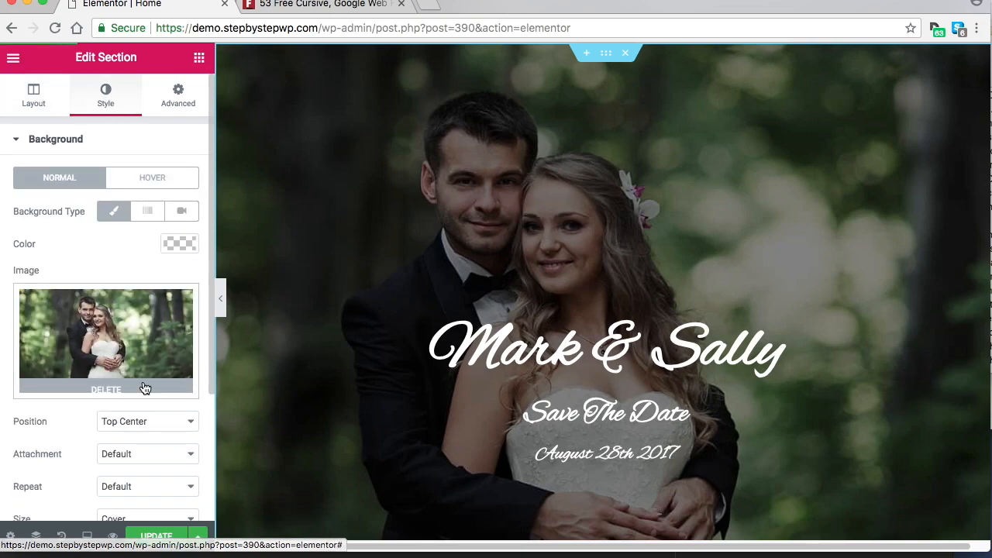
mouse_move(133, 319)
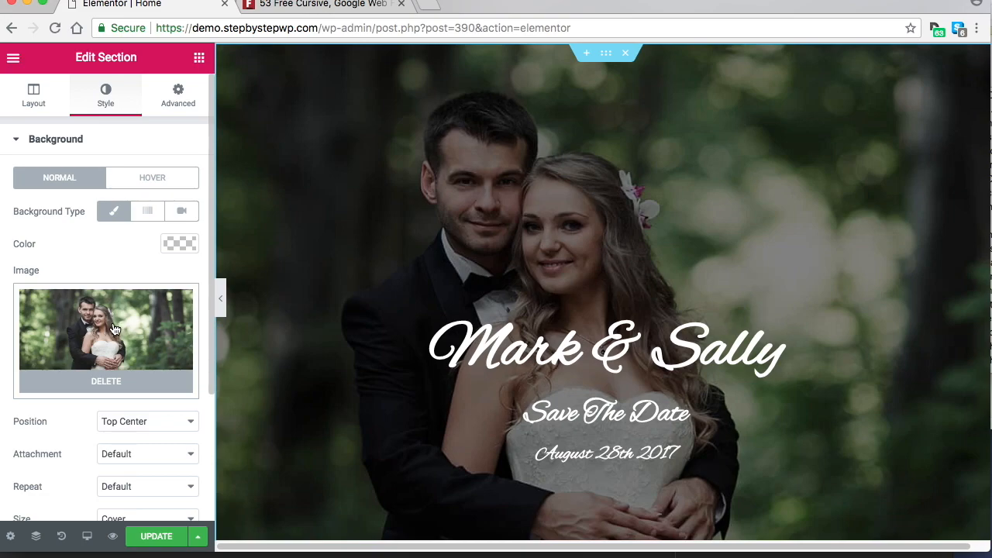
click(115, 383)
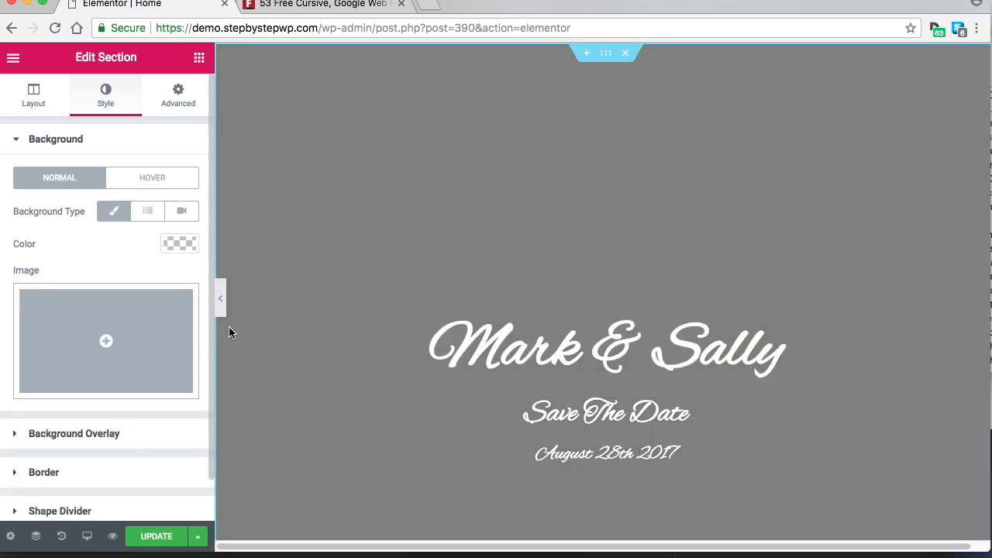
click(157, 543)
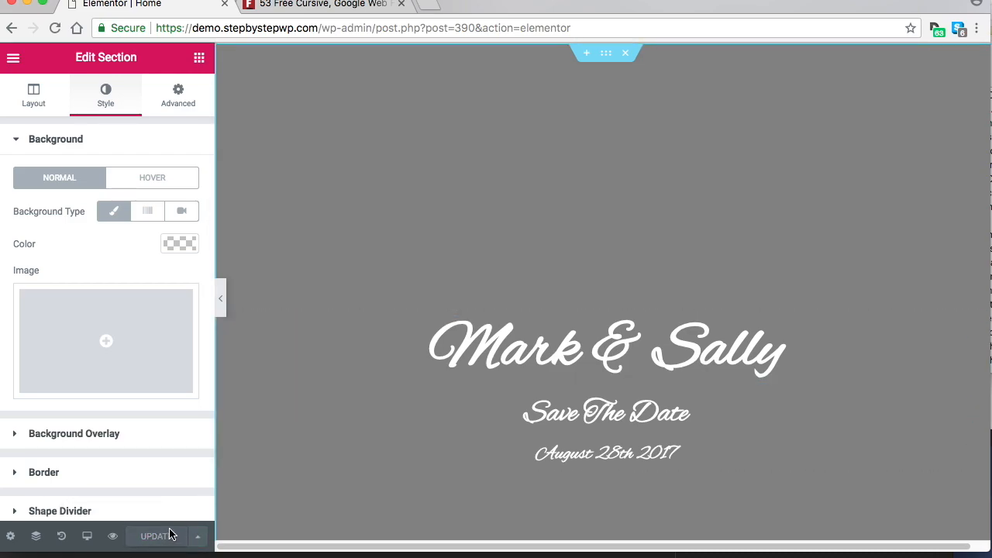
In Elementor's History panel, revert the page to 'Section Moved', then step forward to 'Section Image Edited'.
click(62, 536)
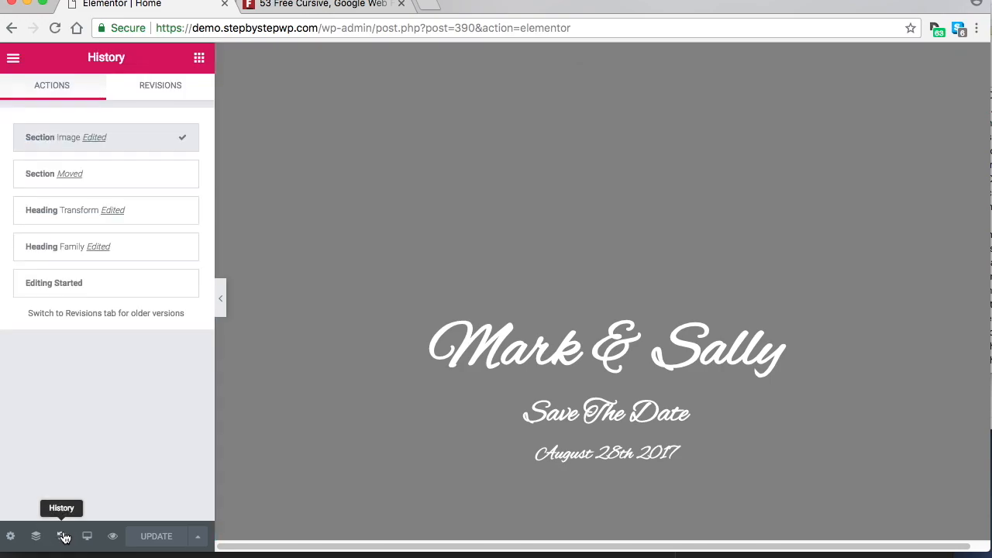
click(93, 177)
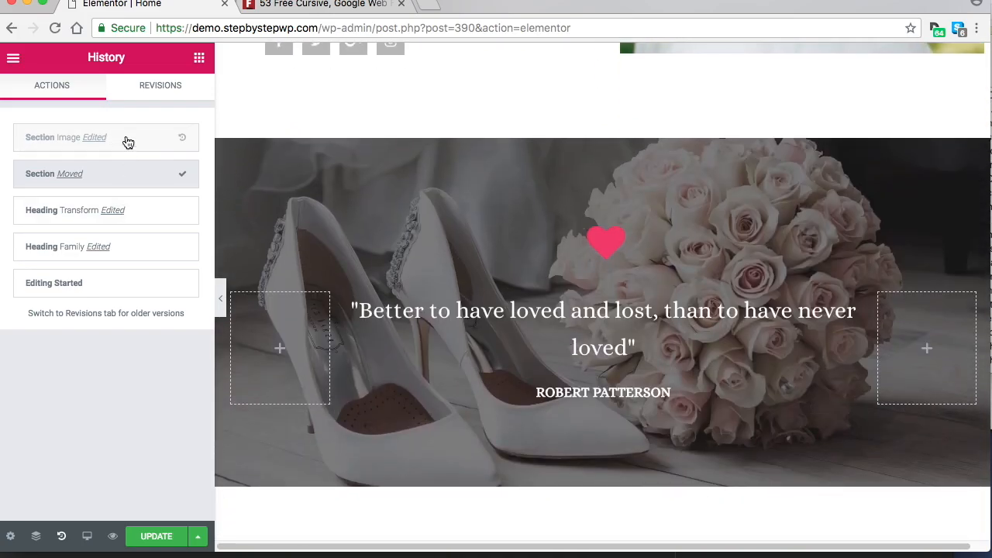
click(128, 144)
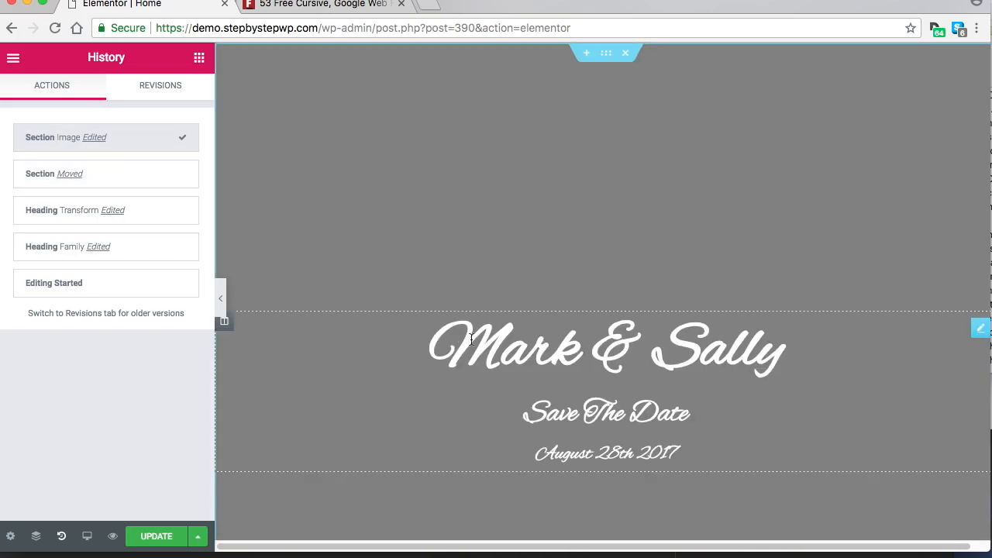
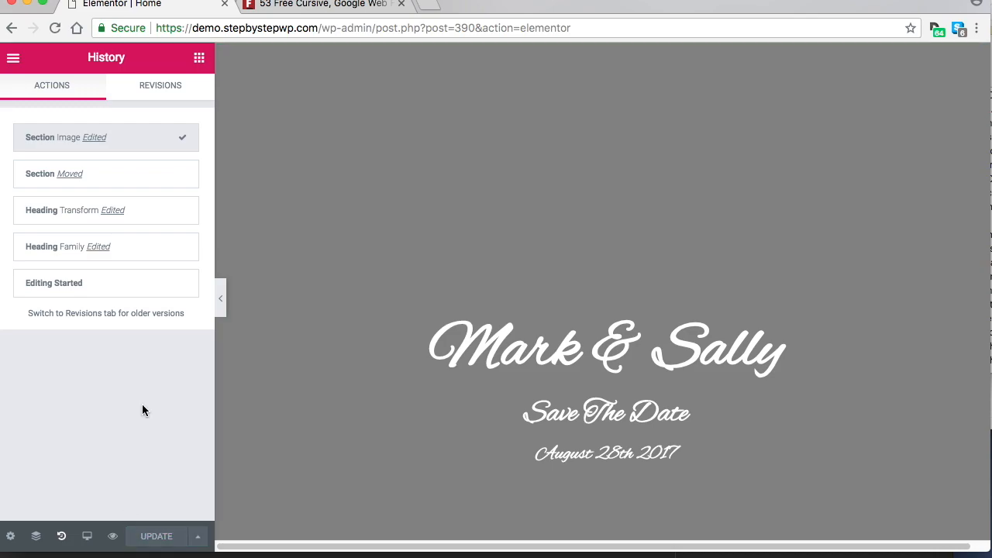
Switch the Elementor panel from History back to the Elements widget list.
click(200, 59)
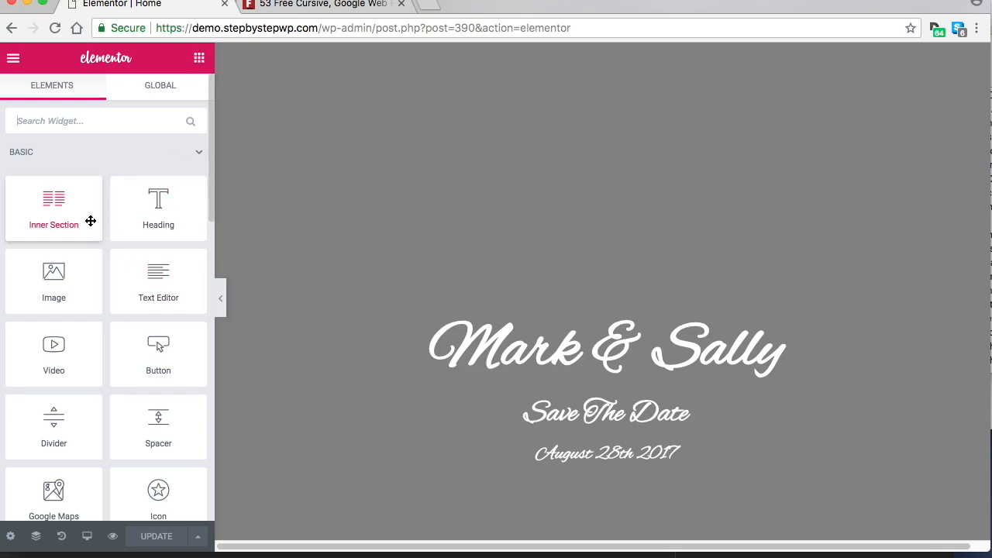
drag(156, 198, 609, 363)
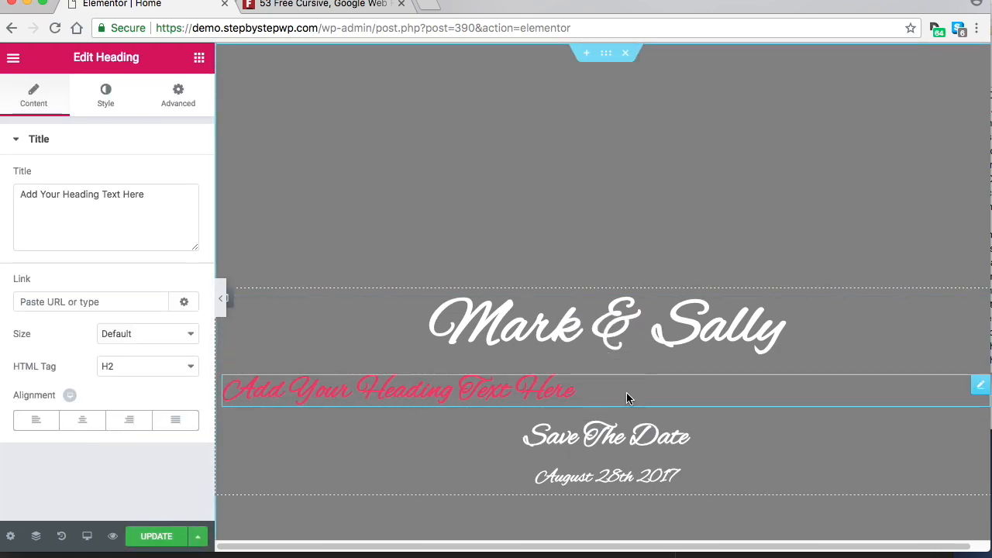
click(133, 204)
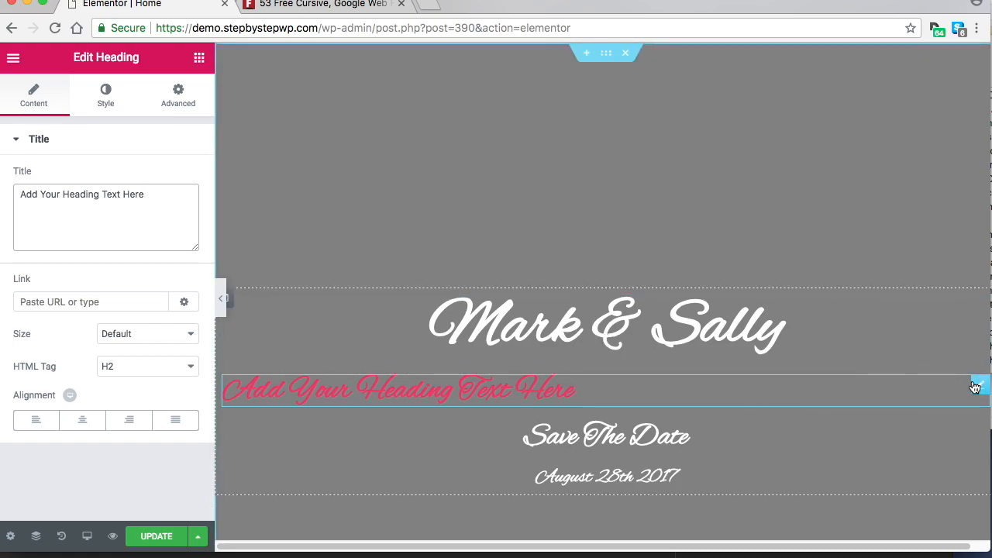
right_click(927, 386)
click(901, 537)
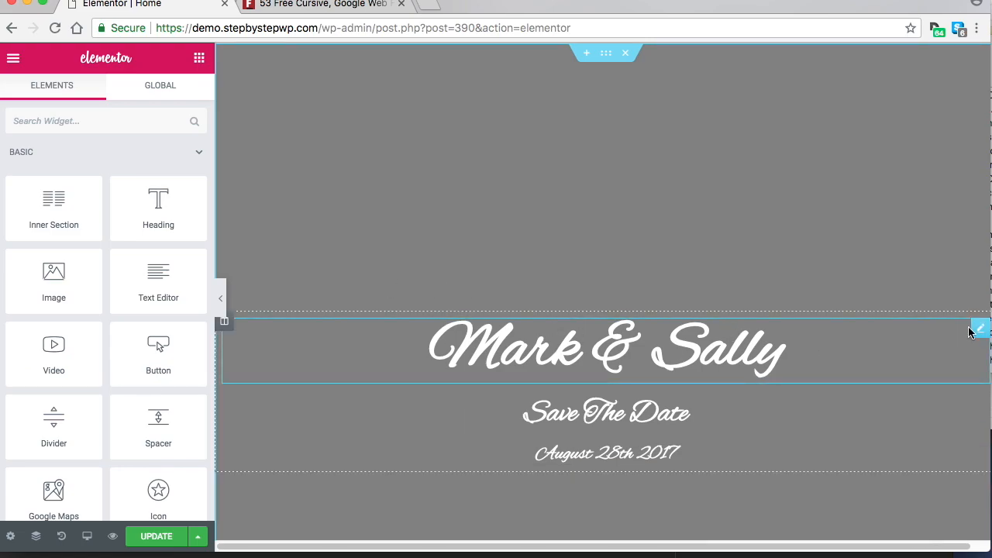
drag(969, 332, 714, 376)
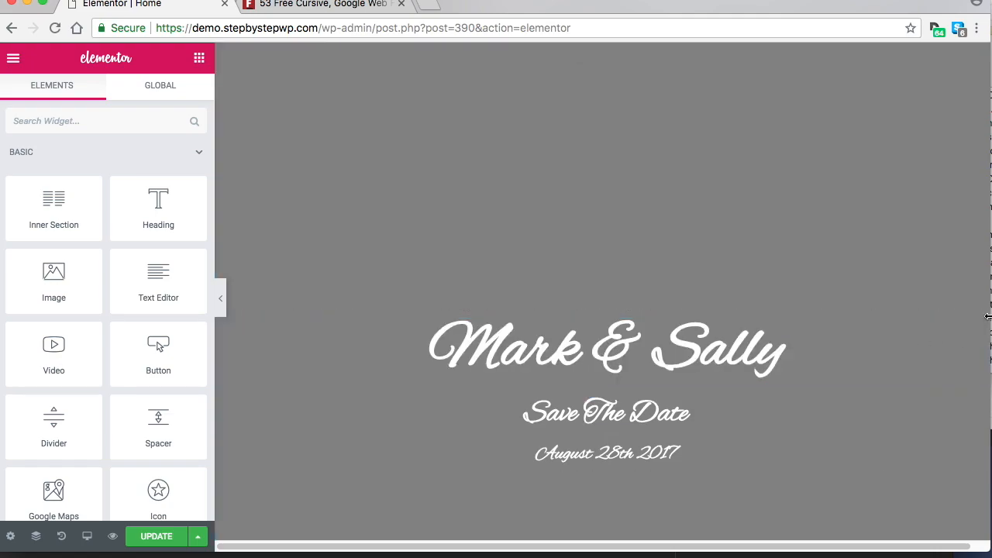
drag(980, 328, 592, 426)
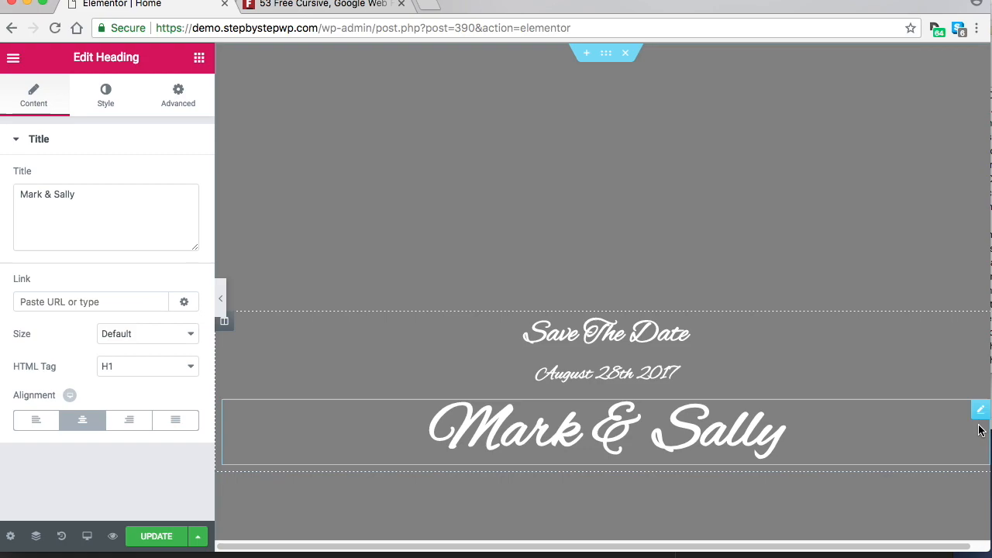
drag(980, 409, 888, 343)
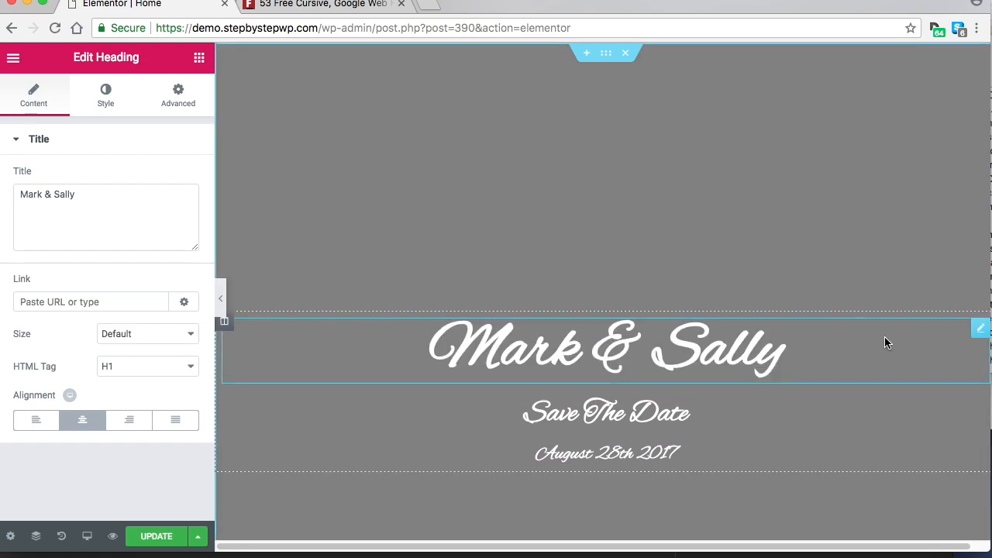
scroll(672, 199, down, 5)
scroll(671, 320, up, 5)
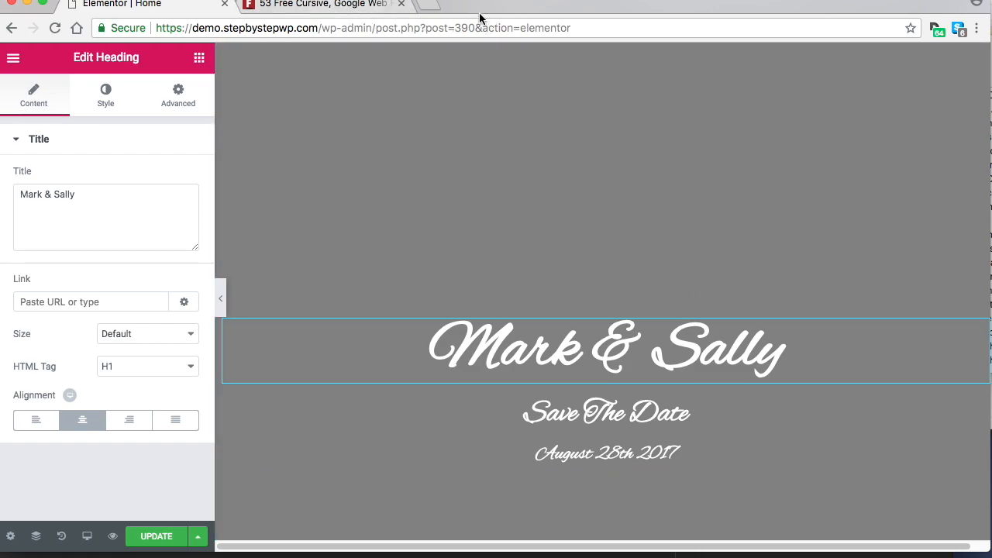
Go to unsplash.com in a new tab and search for 'wedding' photos.
click(427, 5)
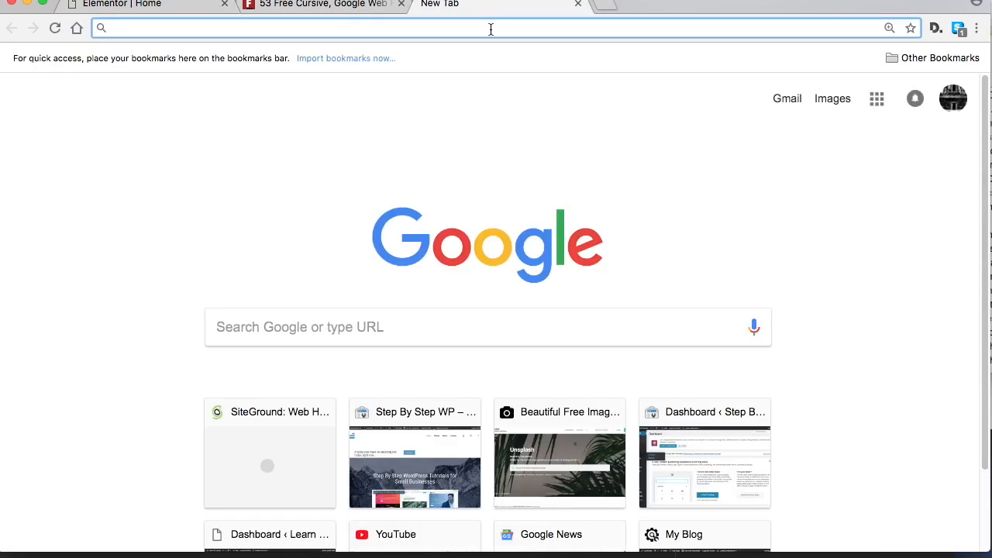
text(unsplash.com)
key(Return)
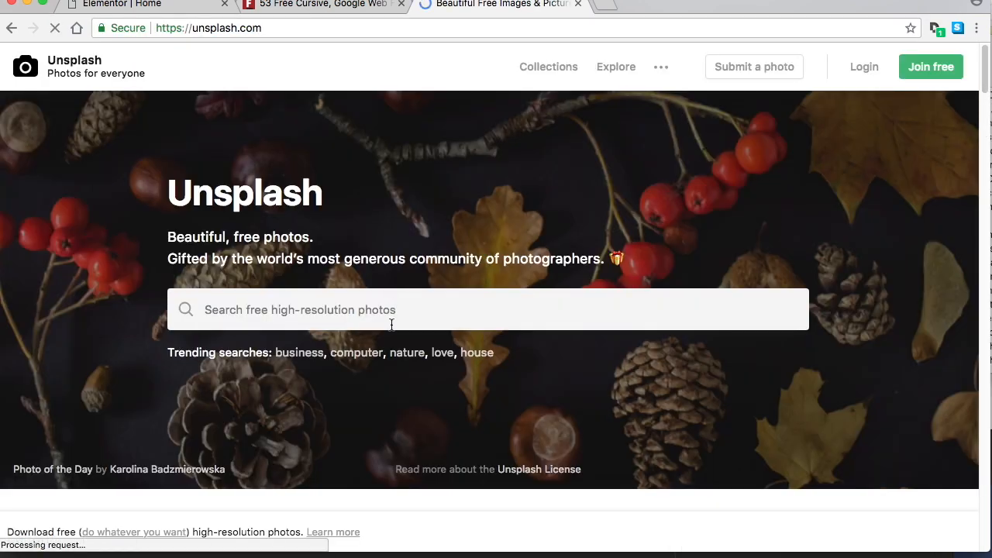
click(423, 317)
text(wed)
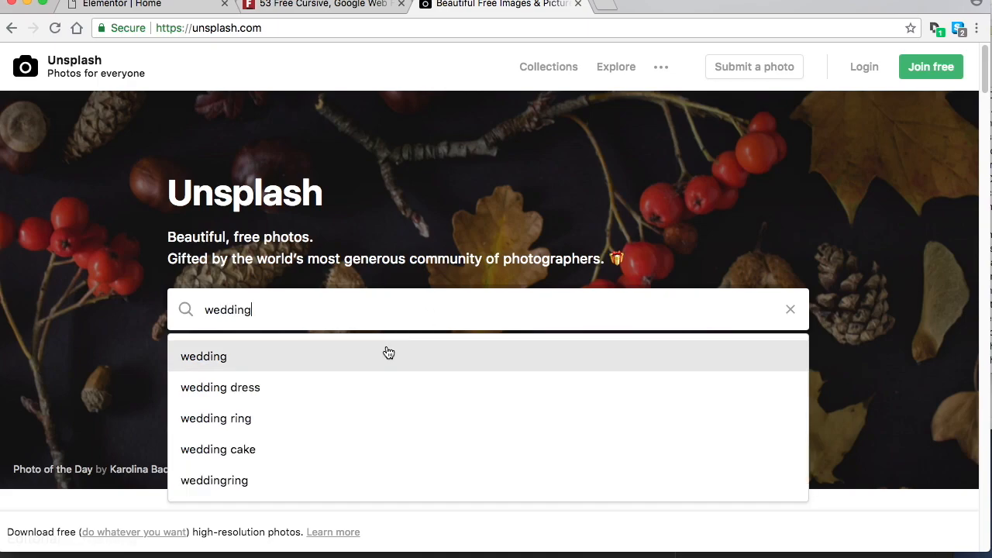
text(ding)
key(Return)
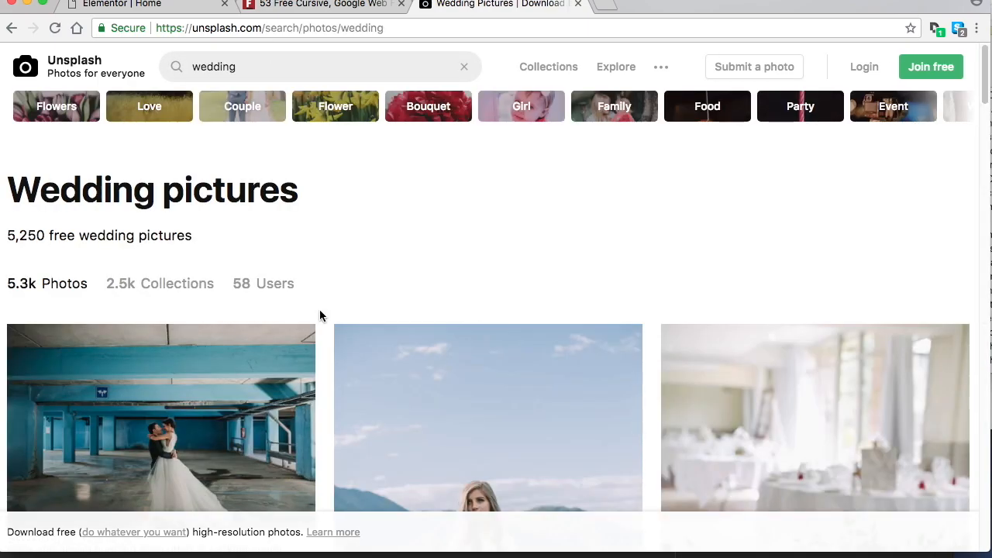
Download the free bride-and-groom parking-garage photo from the results.
scroll(787, 348, down, 3)
scroll(786, 349, down, 2)
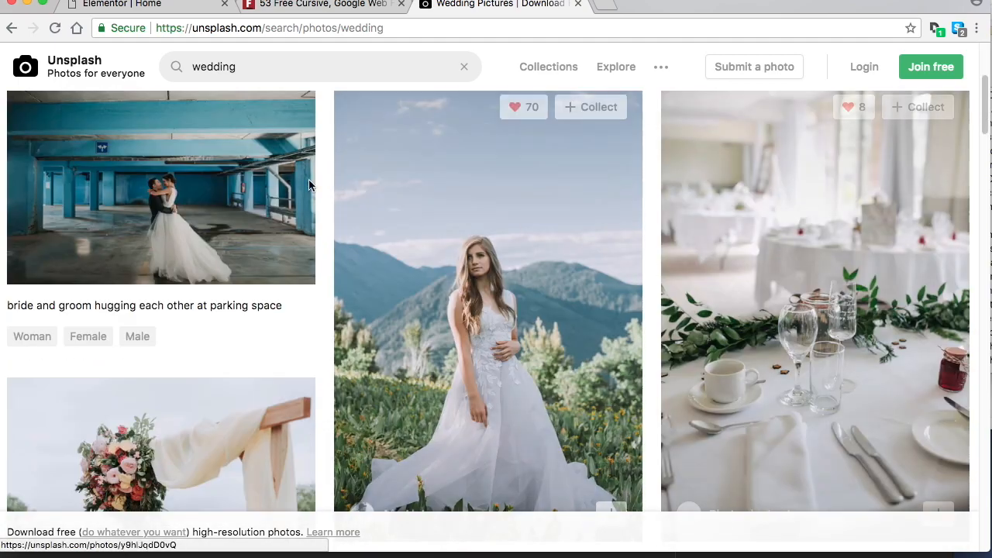
click(195, 181)
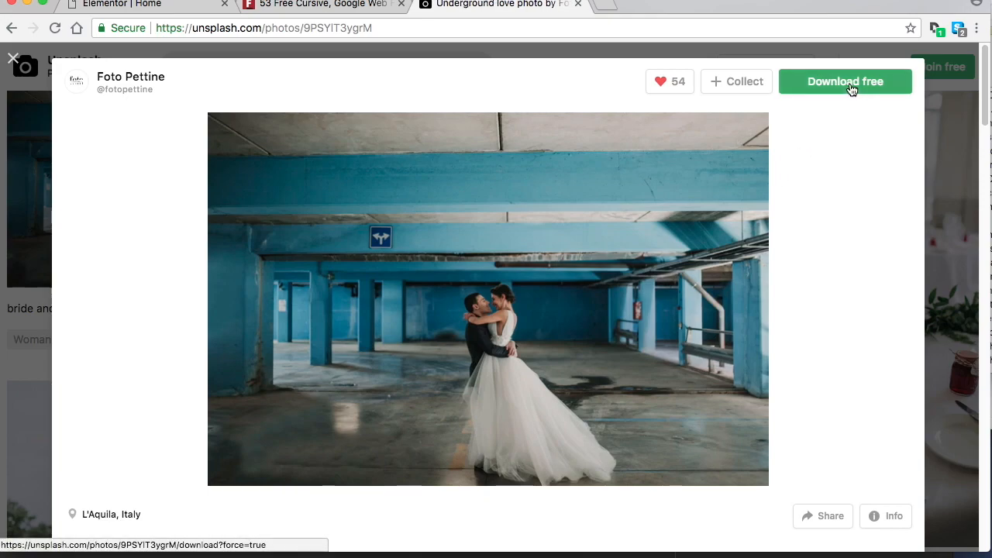
click(851, 88)
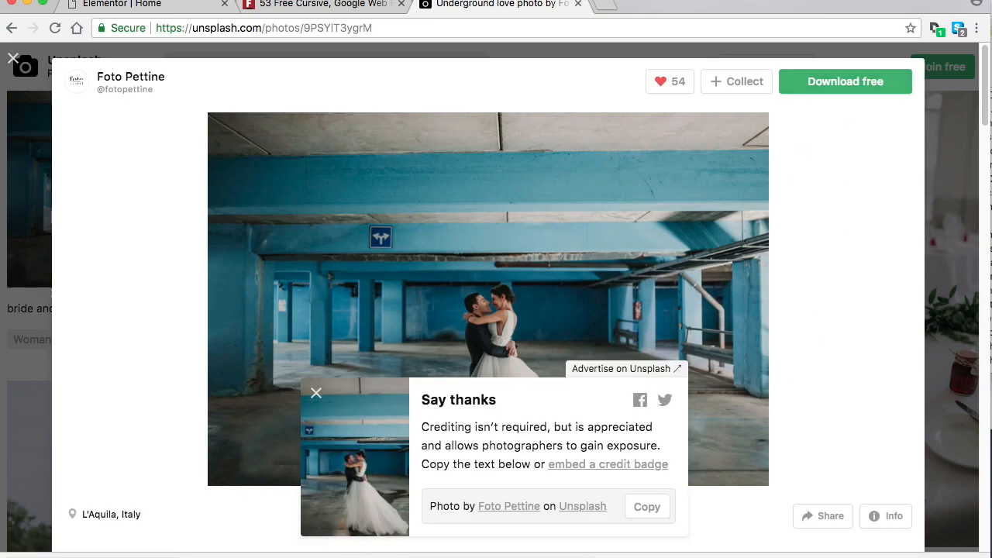
Rename the Unsplash download in Finder's Downloads folder to weddingbackground.jpg.
drag(991, 42, 991, 69)
click(684, 165)
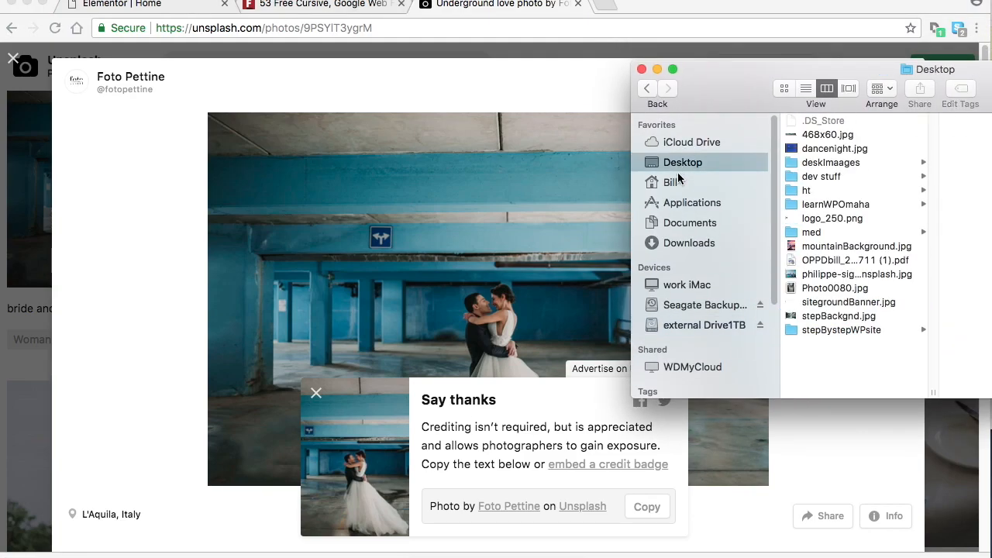
click(684, 245)
drag(779, 74, 226, 11)
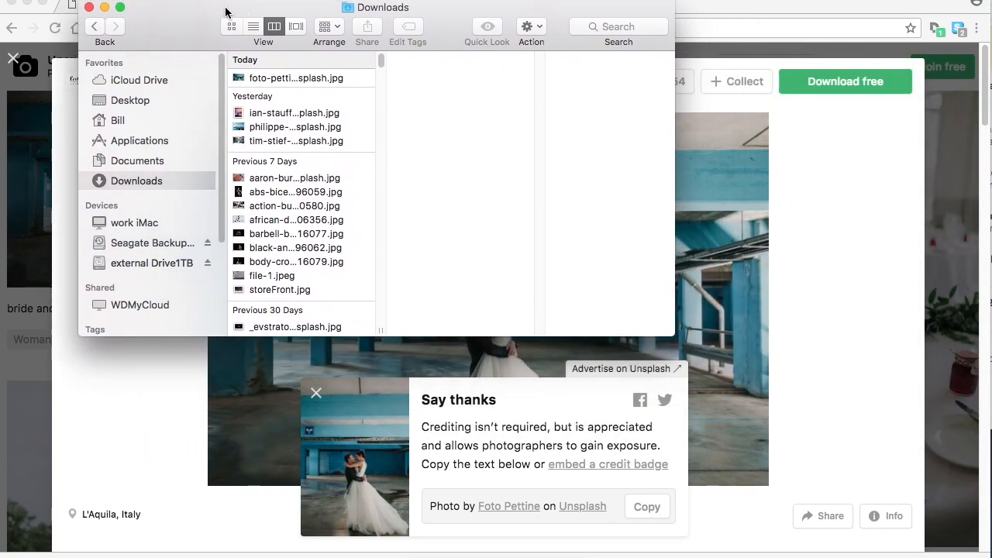
click(300, 79)
key(Return)
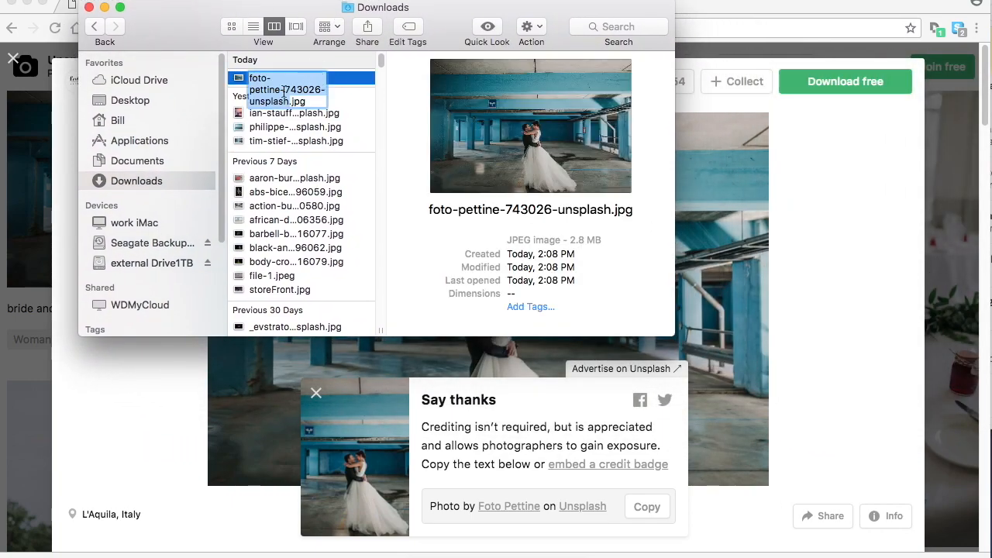
text(we)
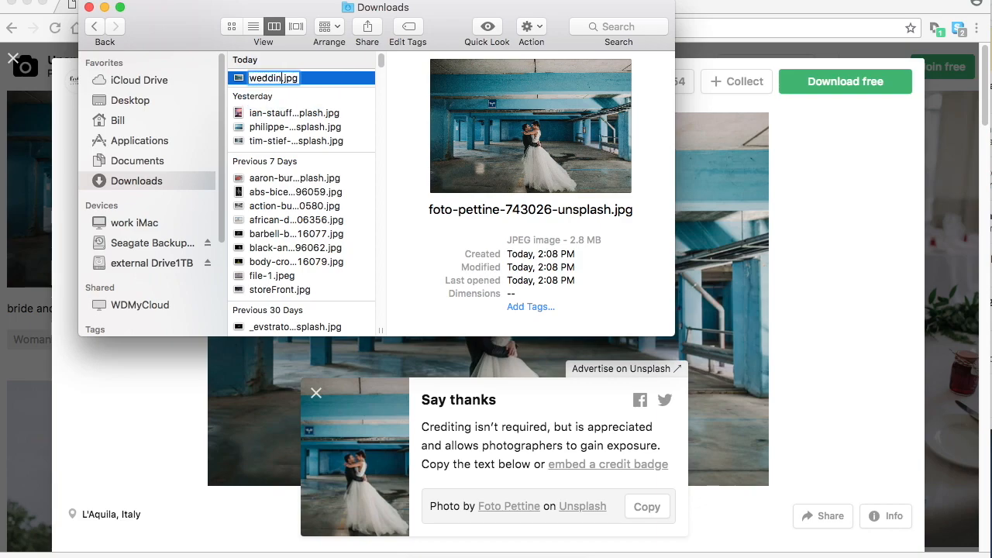
text(ddingbackground)
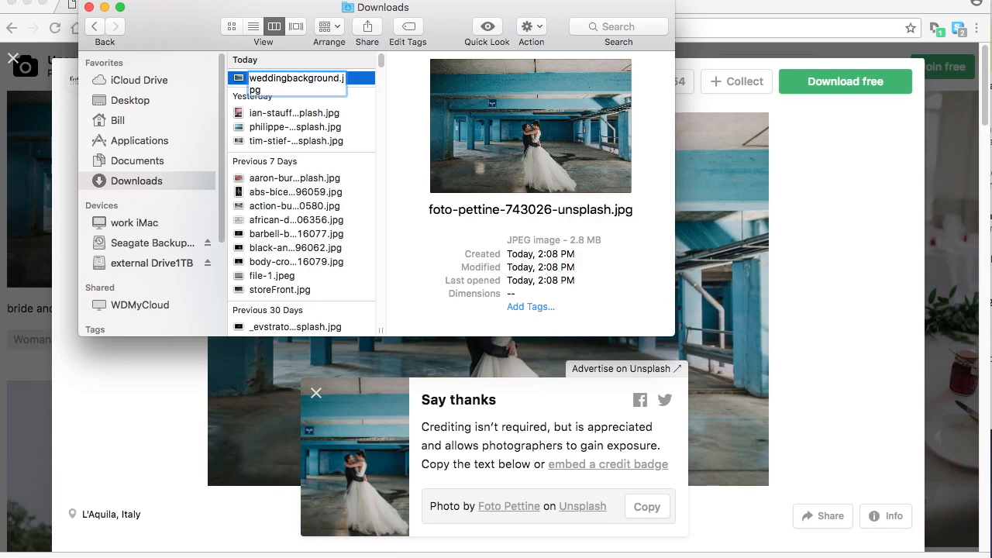
key(Return)
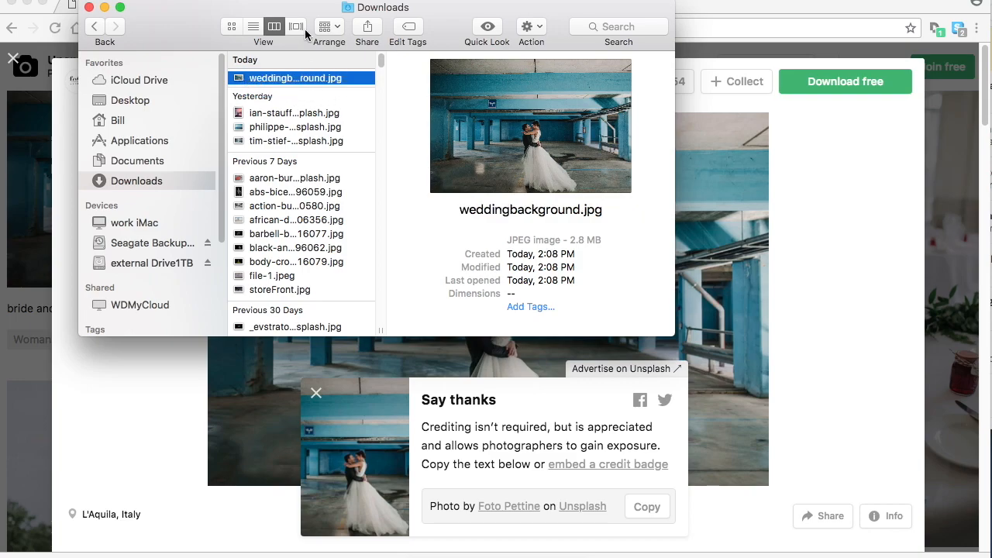
Return to the browser and close the enlarged Unsplash photo view.
drag(321, 18, 716, 66)
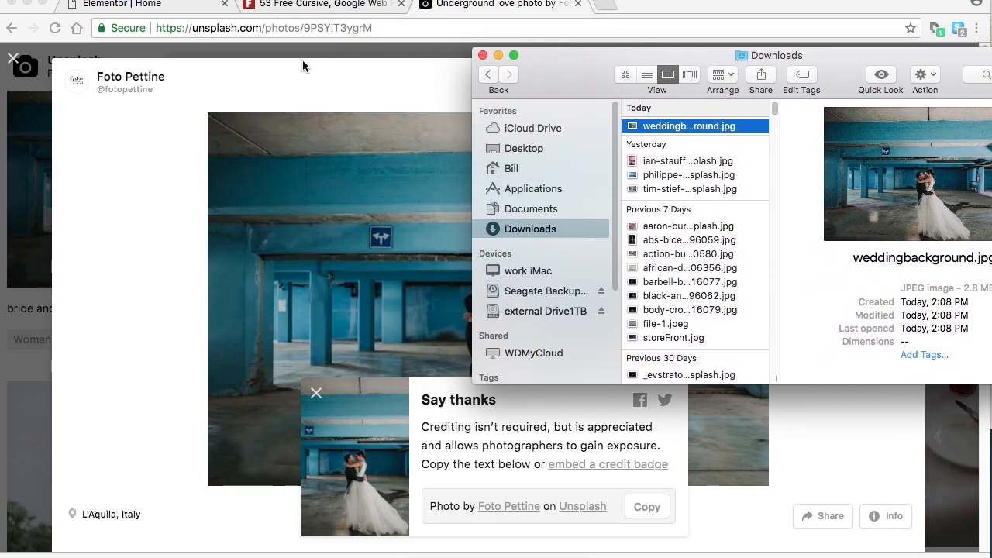
click(12, 68)
click(13, 61)
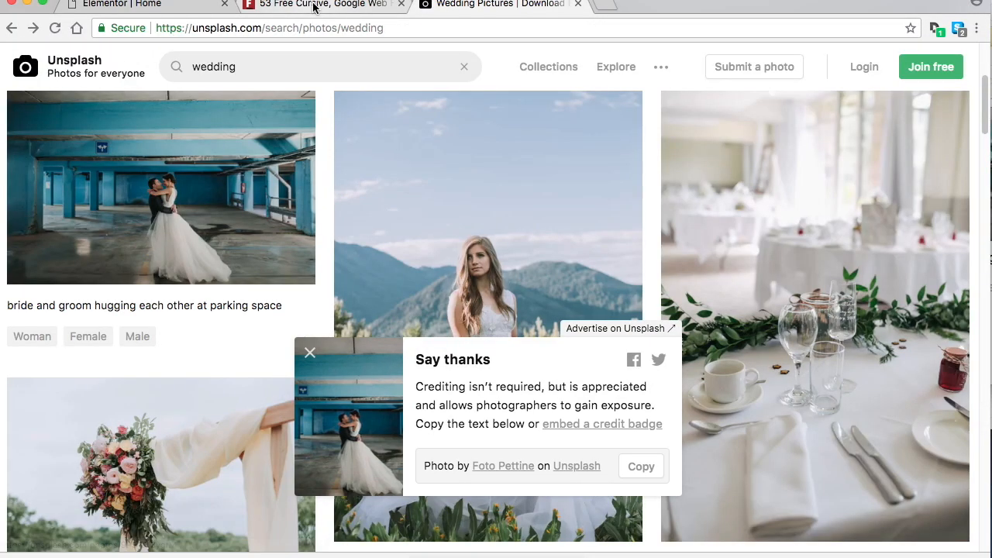
Save the homepage with UPDATE and exit Elementor to the dashboard.
click(155, 10)
click(156, 536)
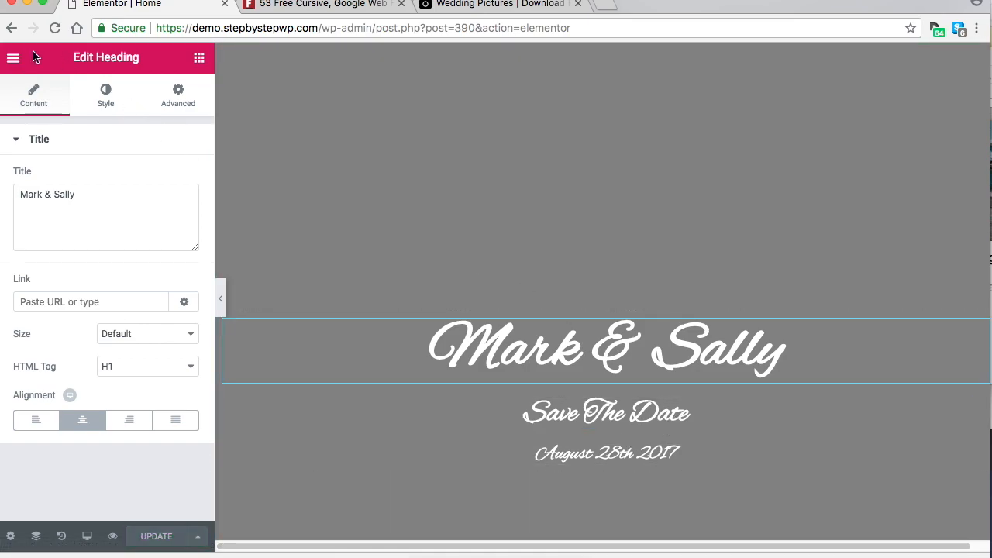
click(13, 59)
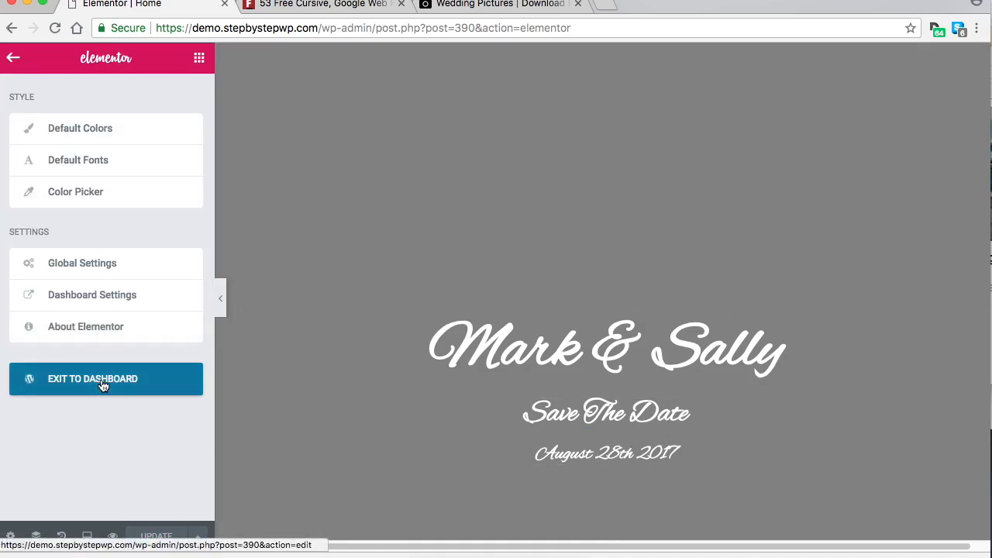
click(13, 58)
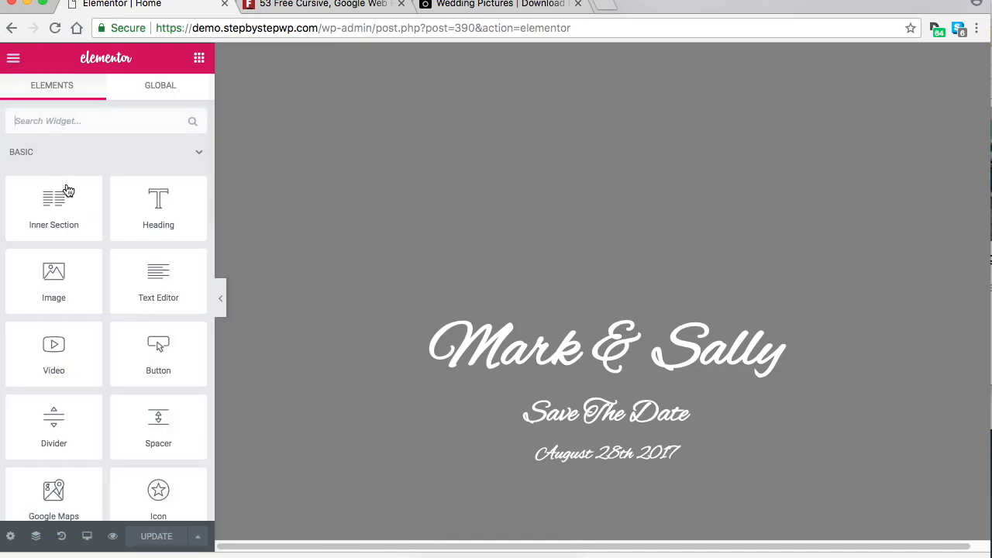
click(13, 59)
click(101, 386)
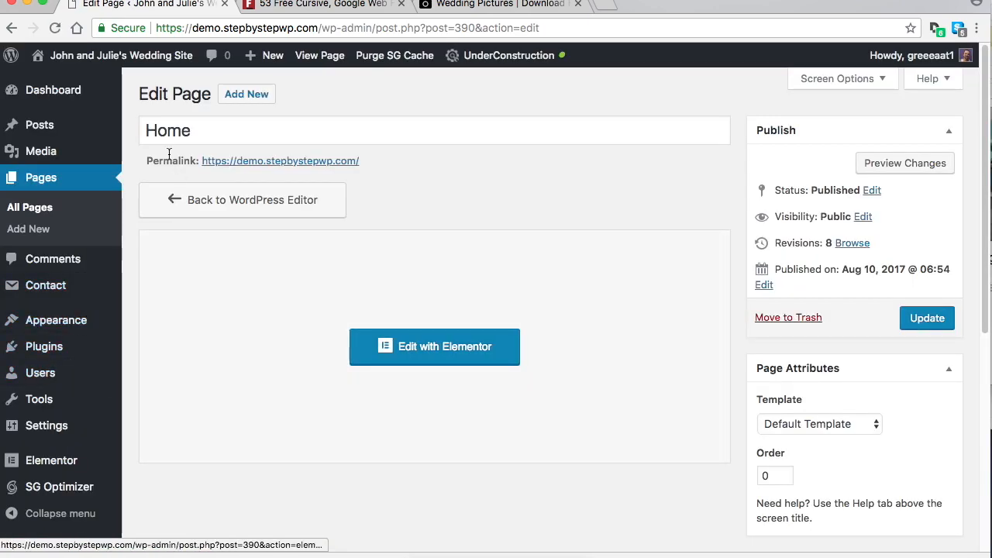
Upload weddingbackground.jpg to the Media Library by dragging it in from Finder.
click(51, 155)
click(991, 83)
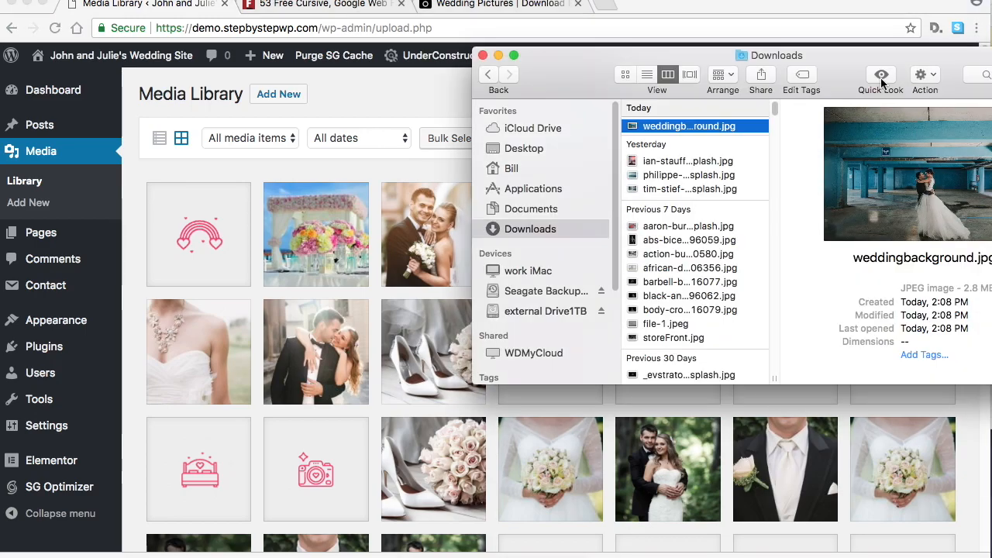
drag(707, 127, 373, 329)
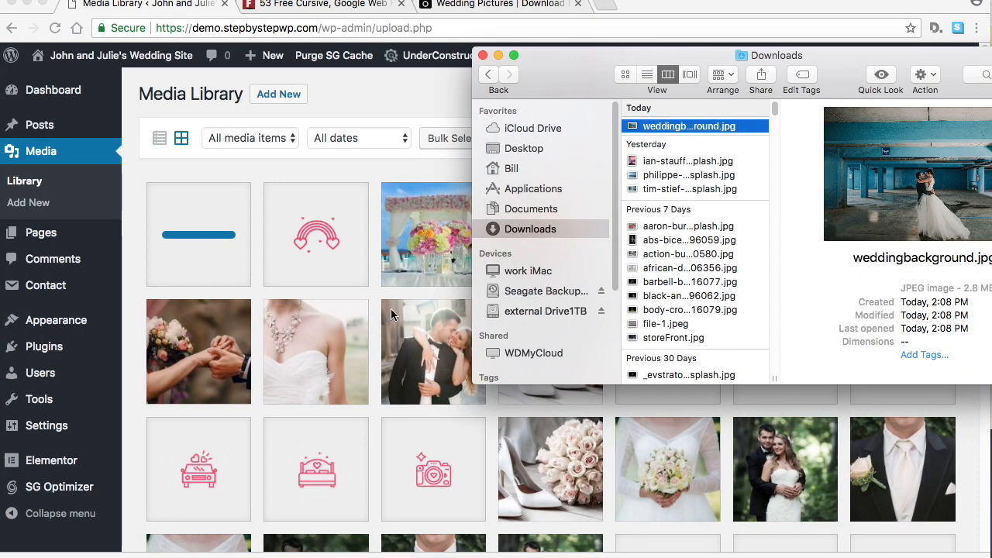
click(214, 220)
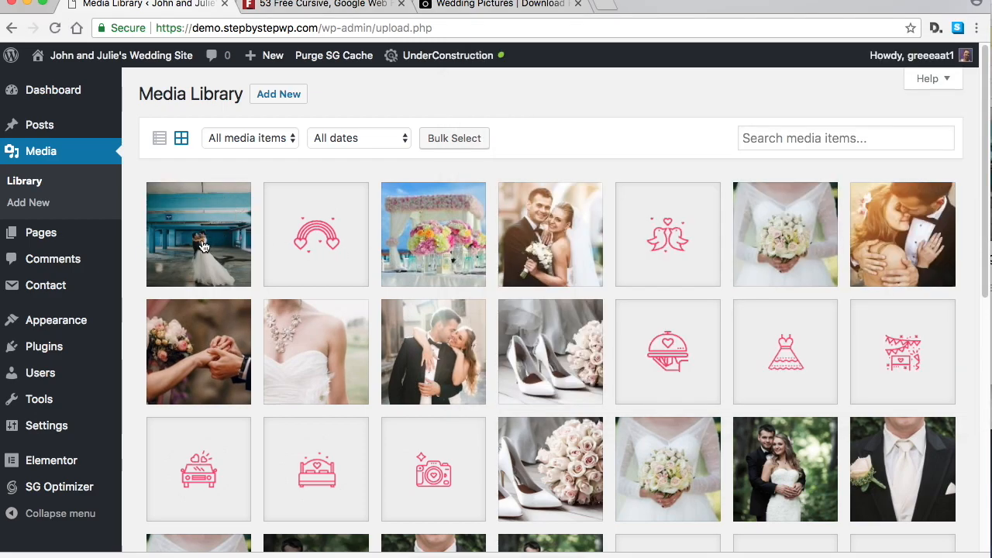
click(45, 234)
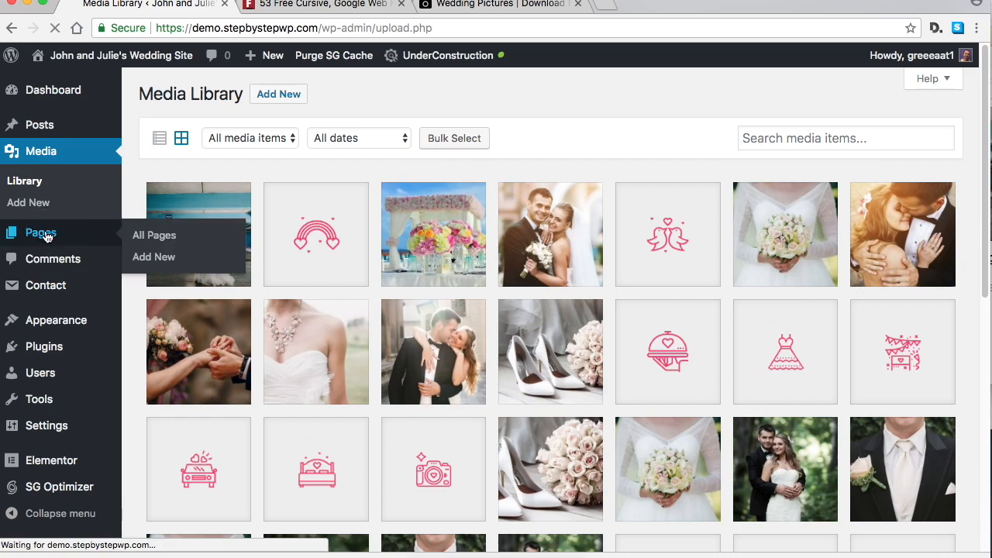
Set weddingbackground.jpg as the Mark & Sally hero section's background image.
click(387, 224)
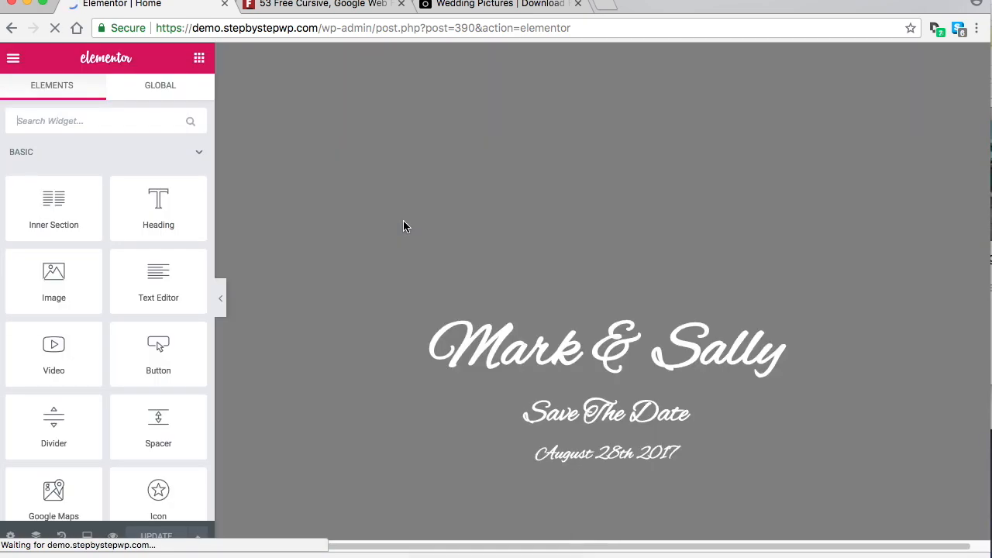
right_click(606, 61)
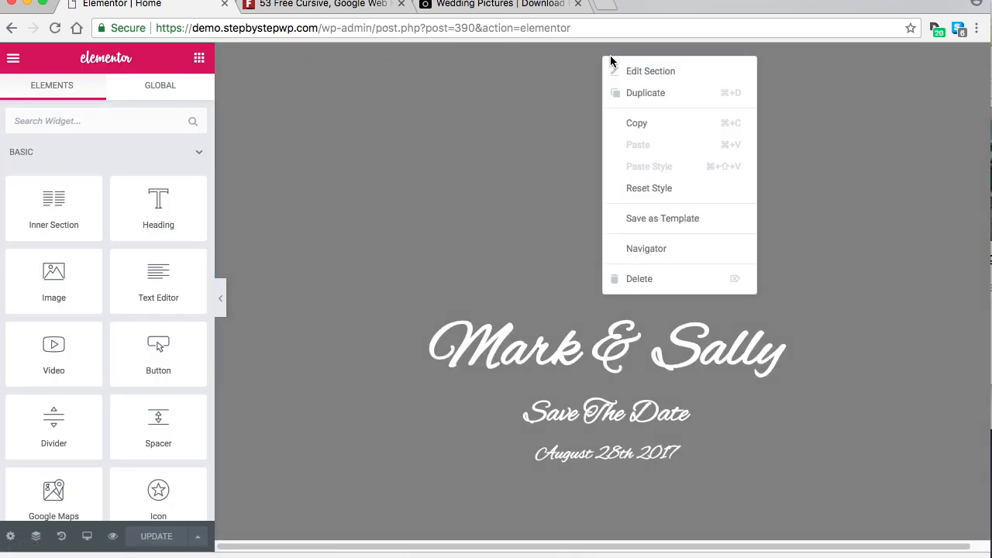
click(625, 74)
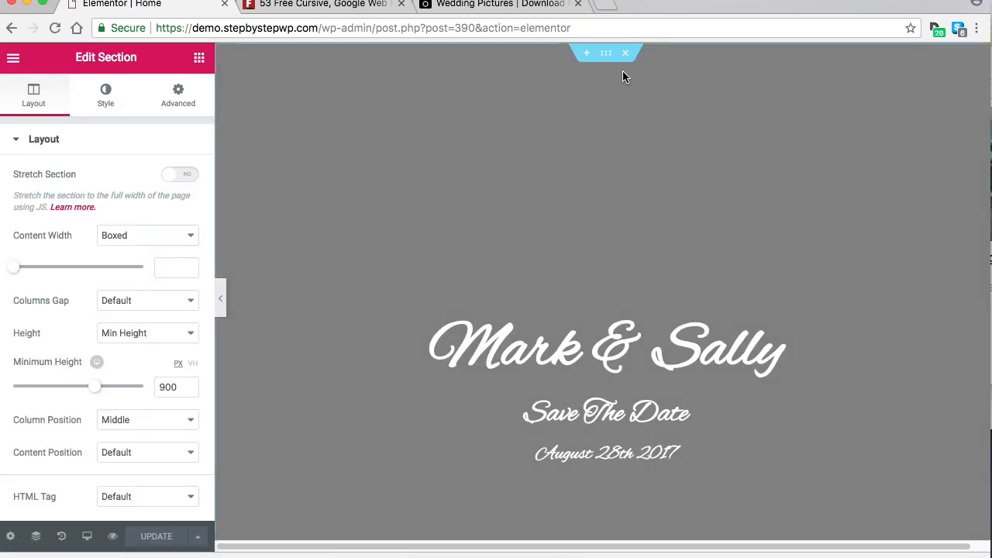
click(107, 96)
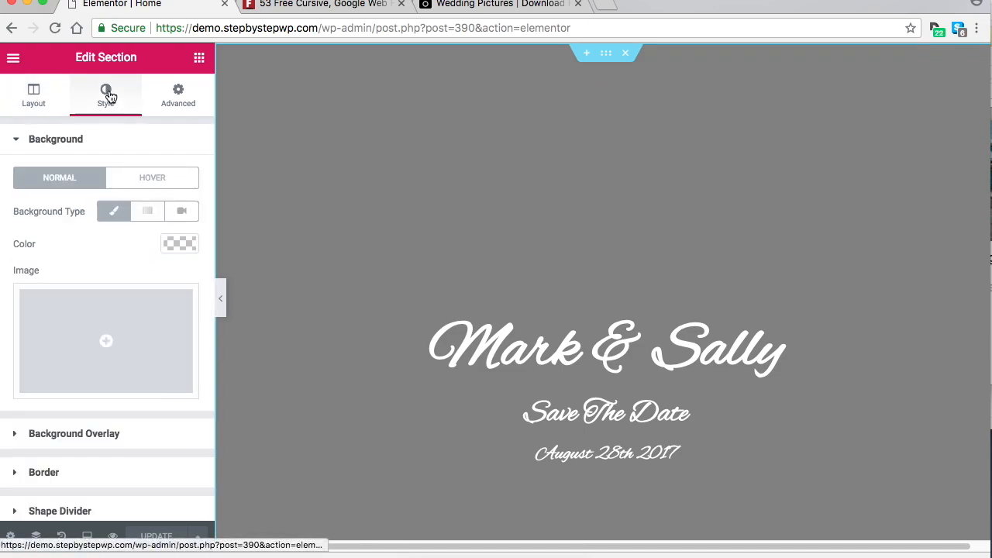
click(106, 343)
click(76, 225)
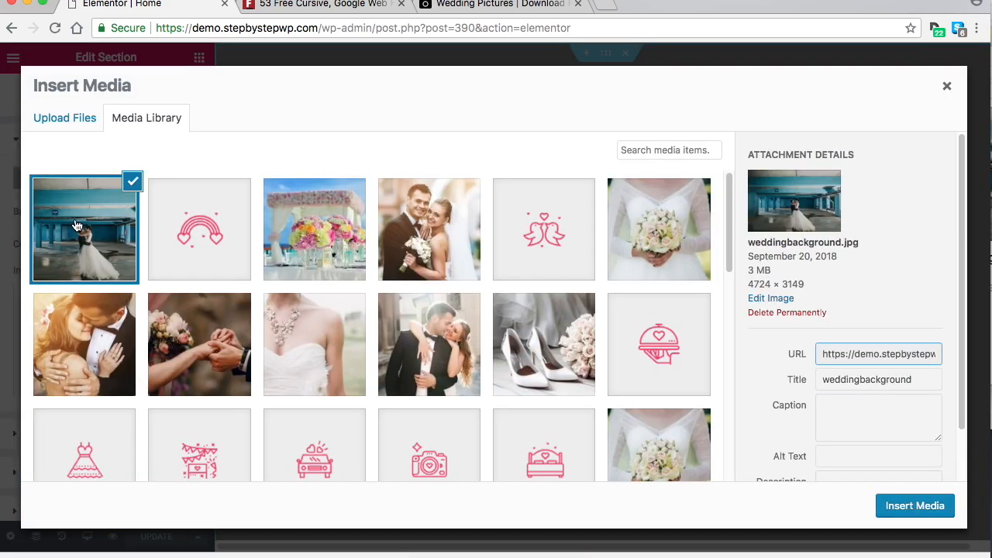
click(915, 506)
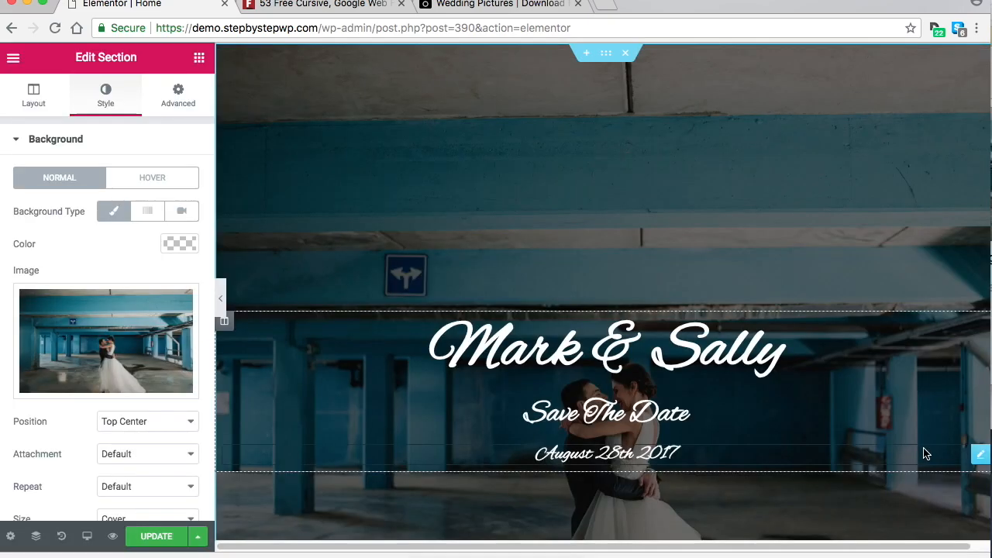
Set the background position to Center Center and save the page.
scroll(892, 333, down, 2)
scroll(863, 291, down, 6)
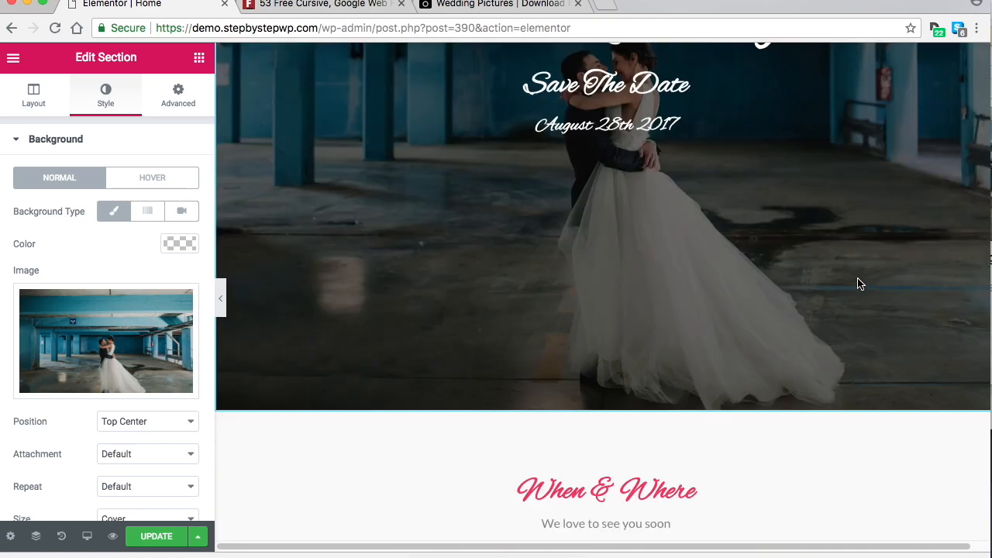
scroll(853, 310, up, 8)
scroll(834, 320, down, 3)
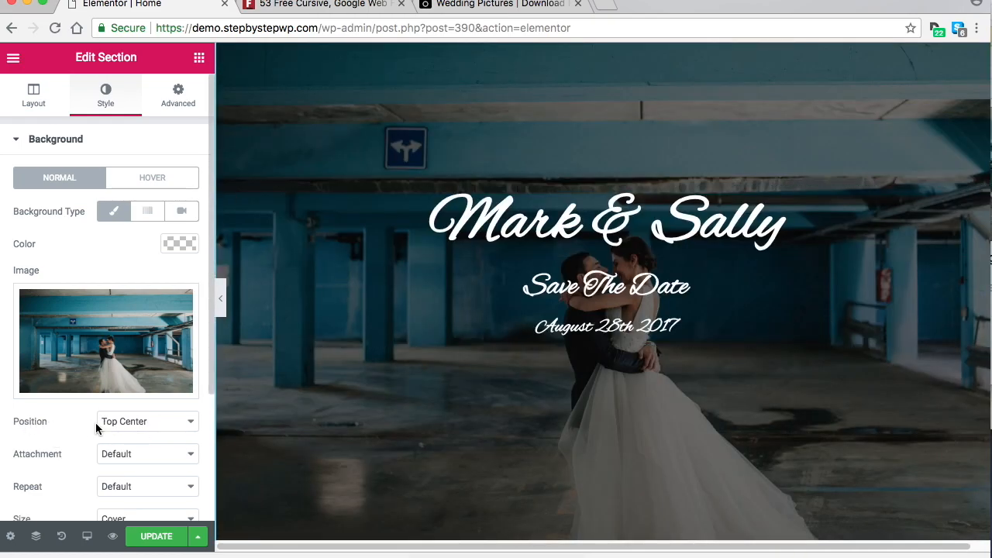
click(148, 422)
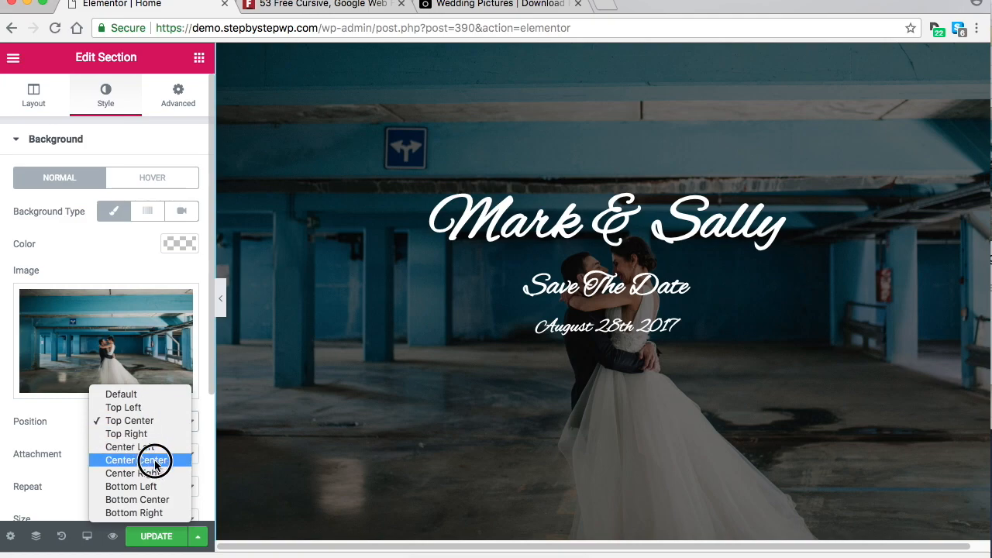
click(151, 459)
scroll(139, 450, down, 3)
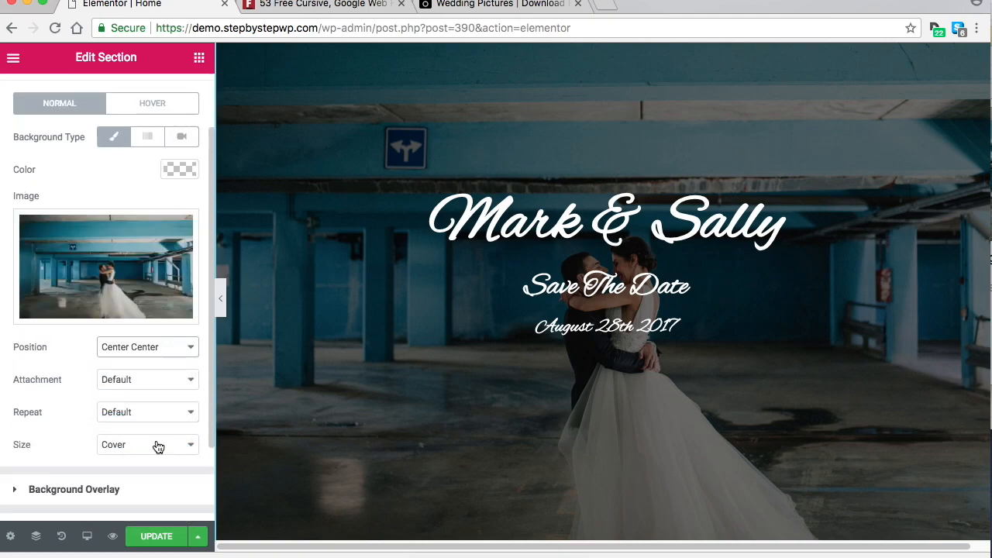
scroll(735, 382, down, 3)
scroll(734, 378, up, 5)
scroll(734, 378, down, 1)
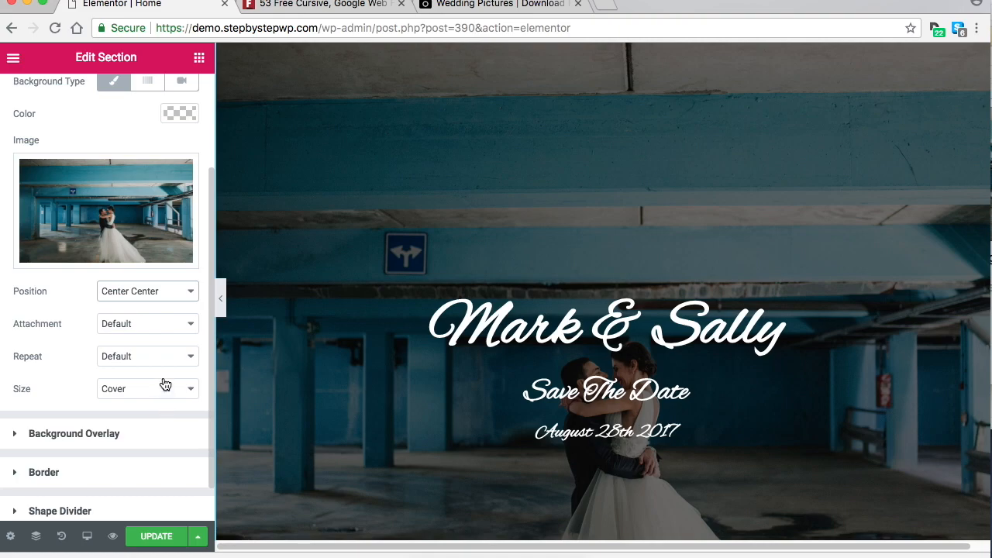
click(163, 546)
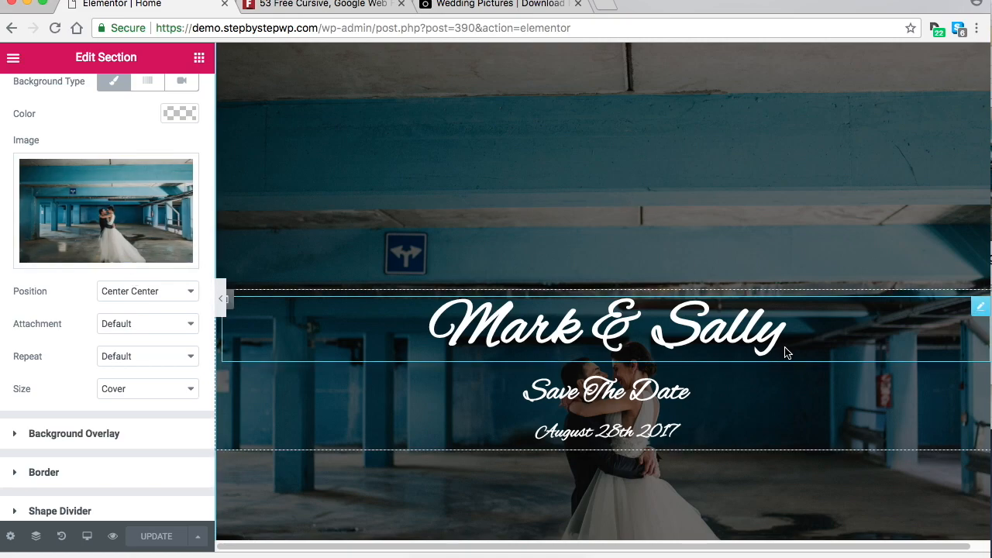
scroll(776, 373, down, 4)
scroll(760, 390, up, 1)
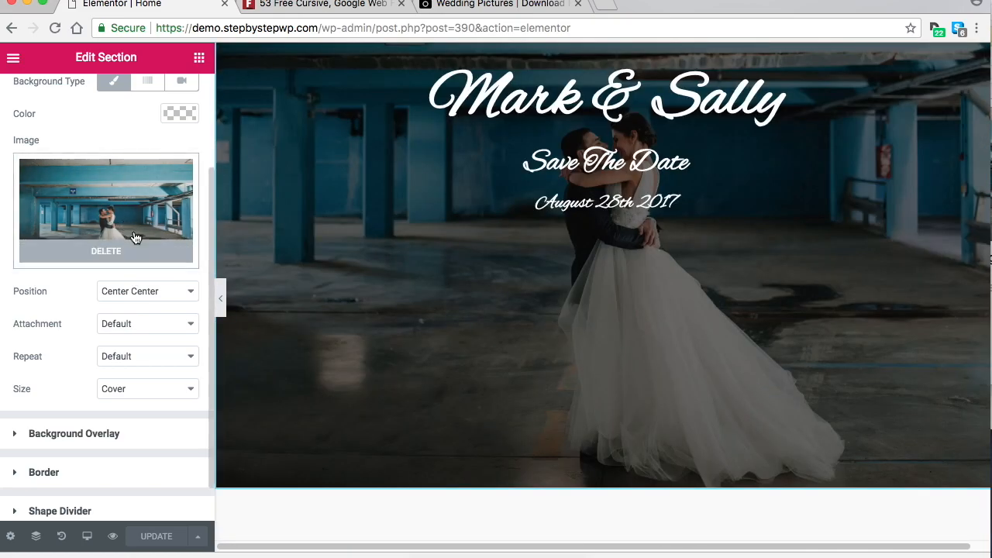
Delete the hero's background photo, save with UPDATE, and exit to the dashboard.
click(126, 253)
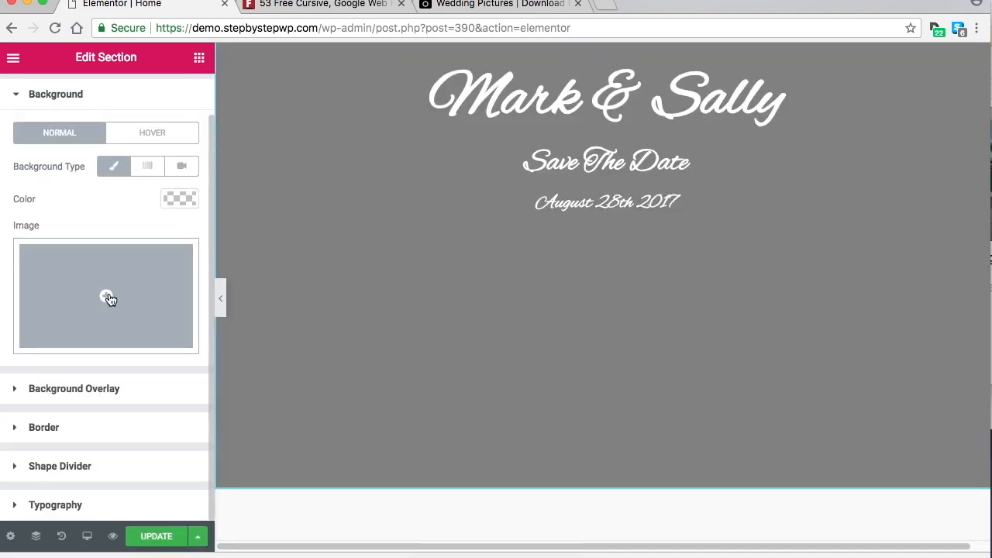
click(160, 535)
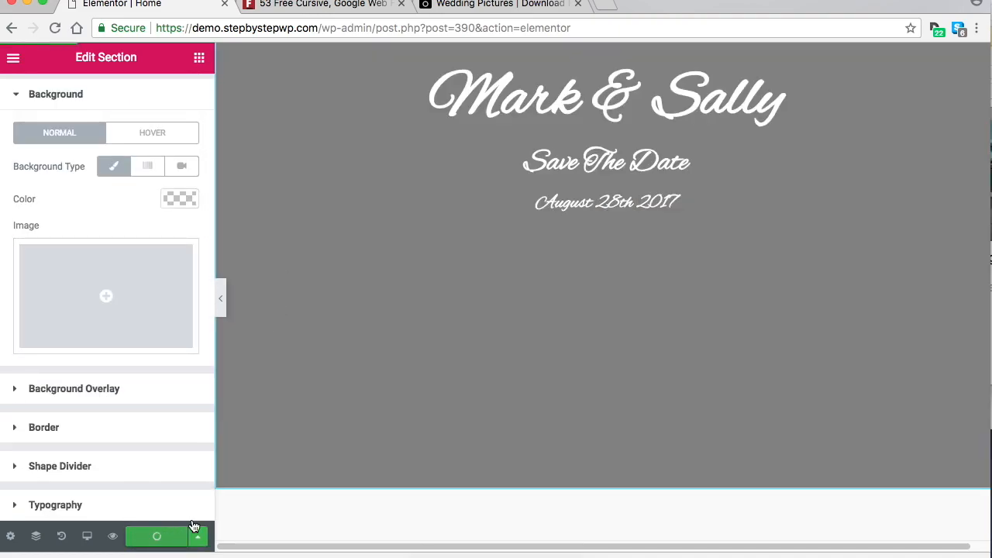
click(14, 59)
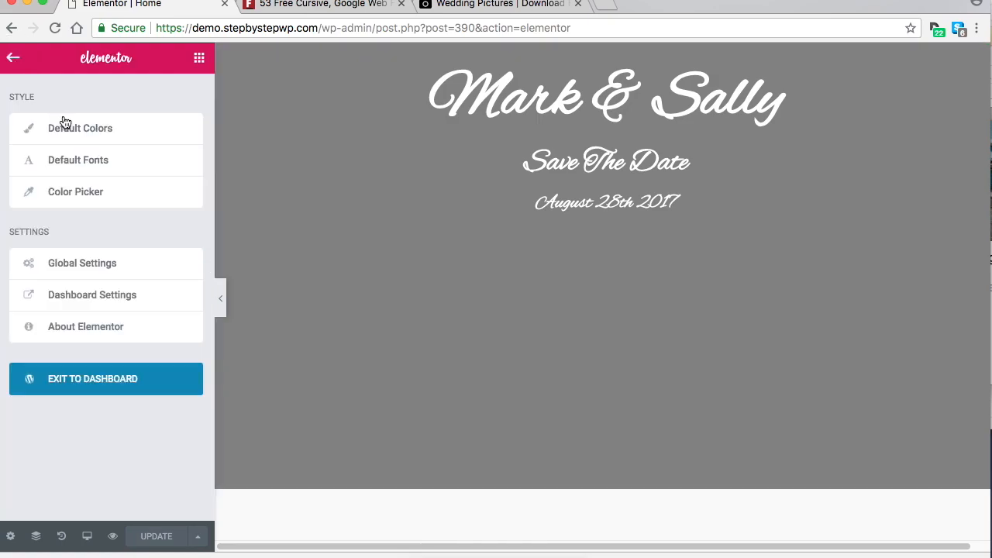
click(88, 380)
mouse_move(93, 383)
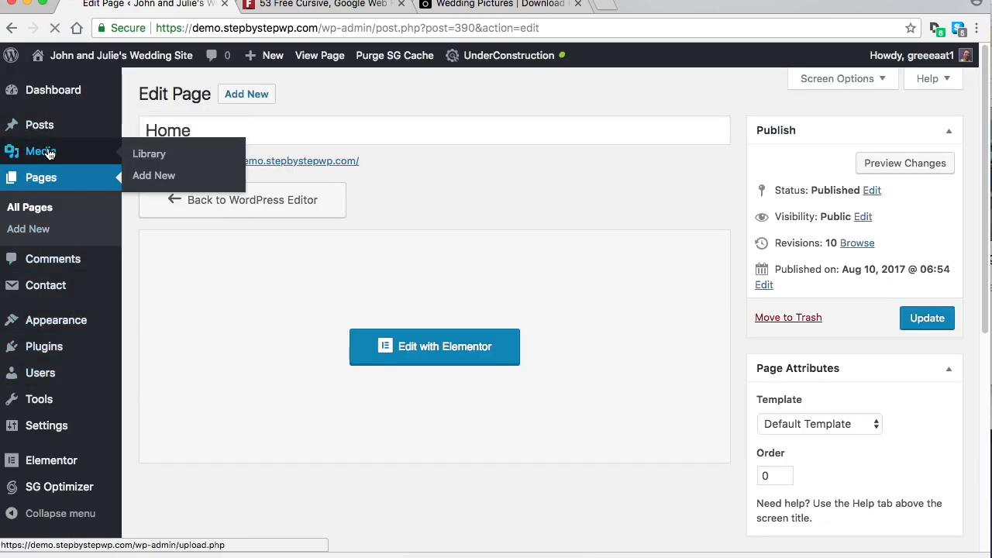
Crop the weddingbackground photo in the Media Library image editor and save it.
click(46, 153)
click(190, 219)
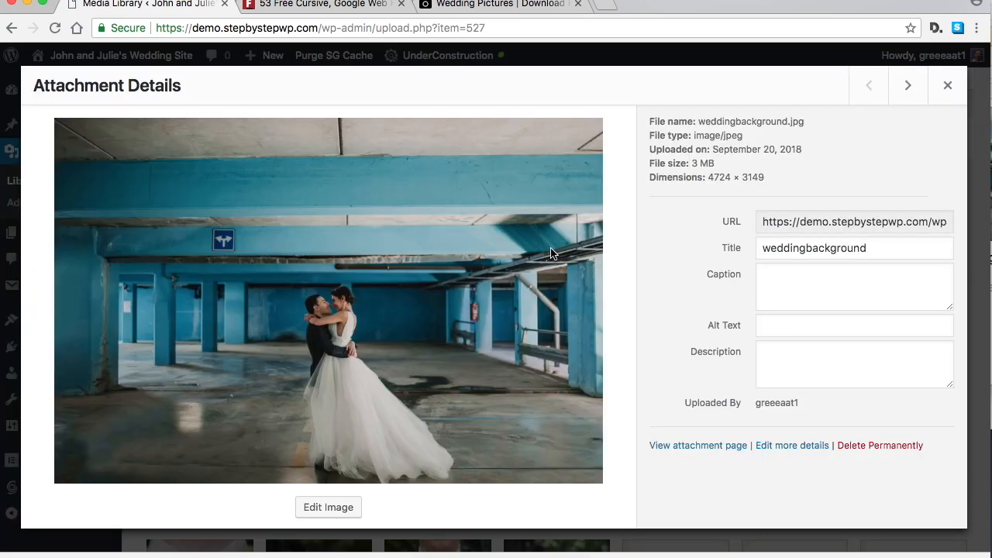
click(338, 508)
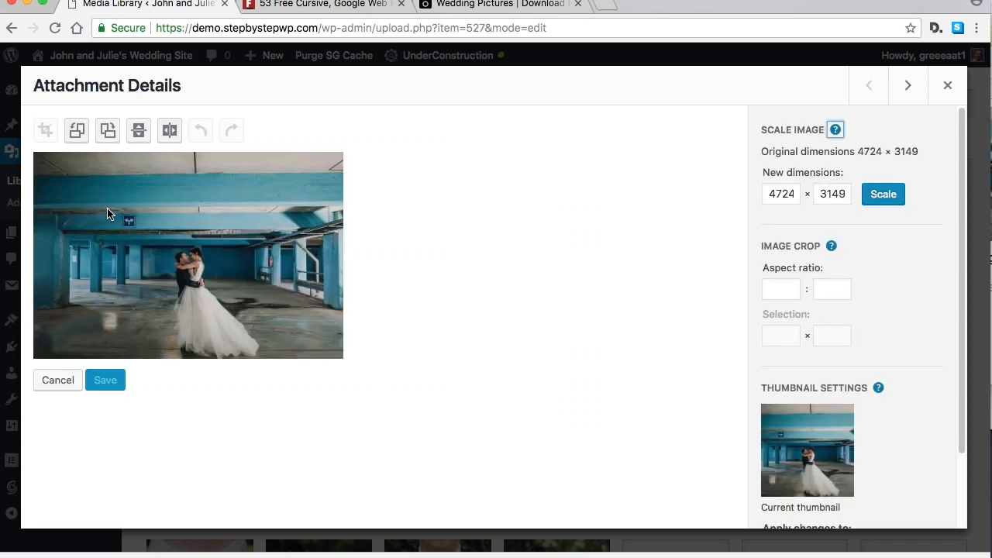
drag(95, 207, 319, 382)
drag(95, 283, 65, 282)
click(46, 132)
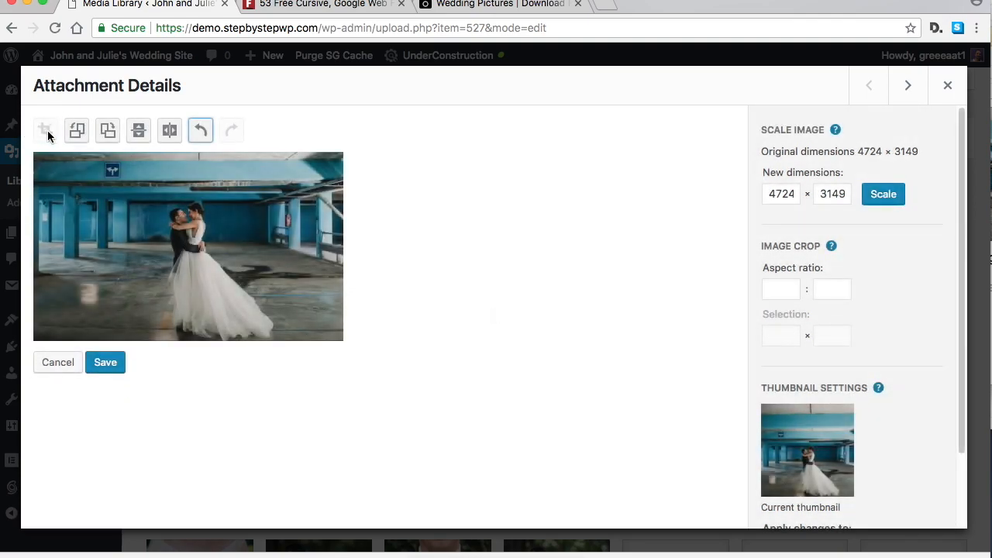
click(104, 361)
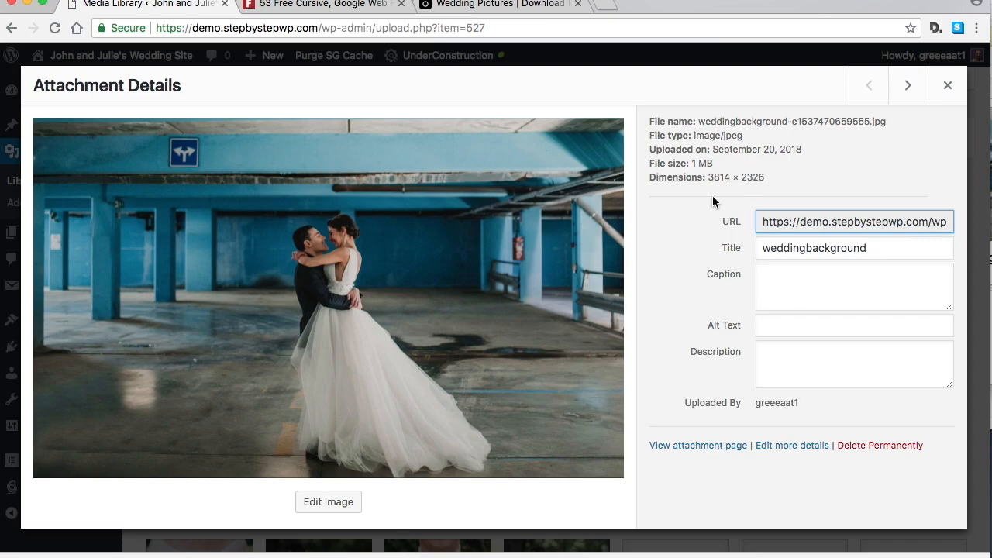
Scale the cropped photo down to 1500 px wide (1500 × 915).
click(342, 506)
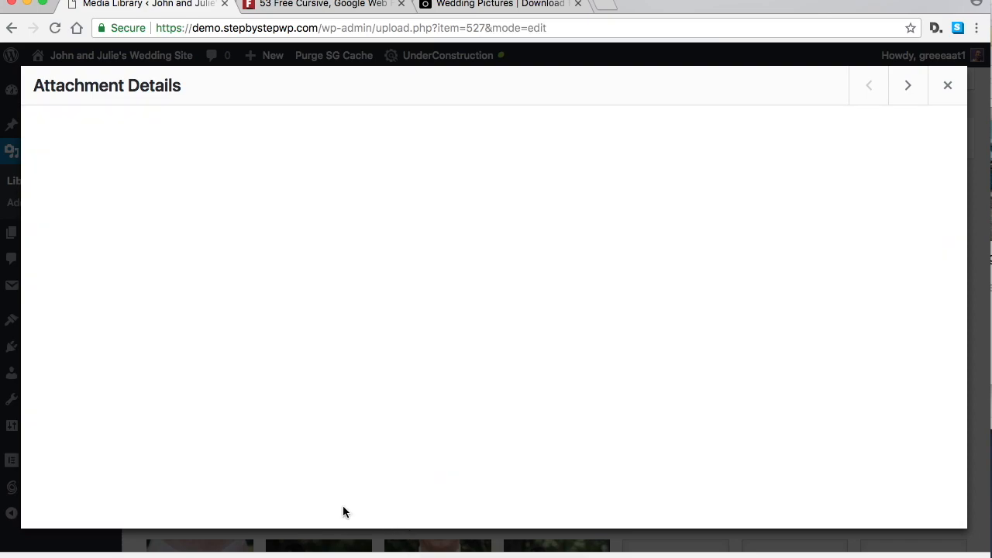
drag(765, 197, 800, 196)
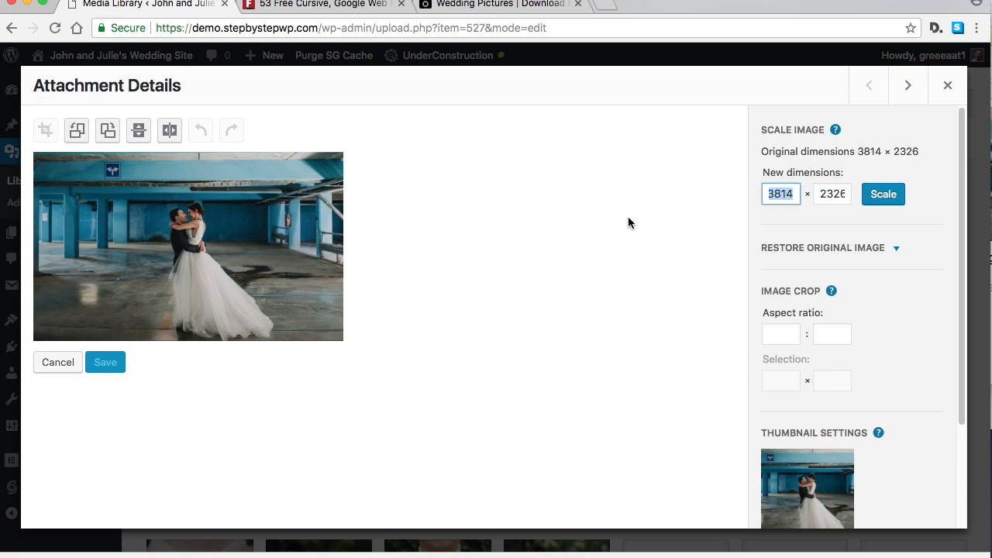
text(1500)
click(883, 199)
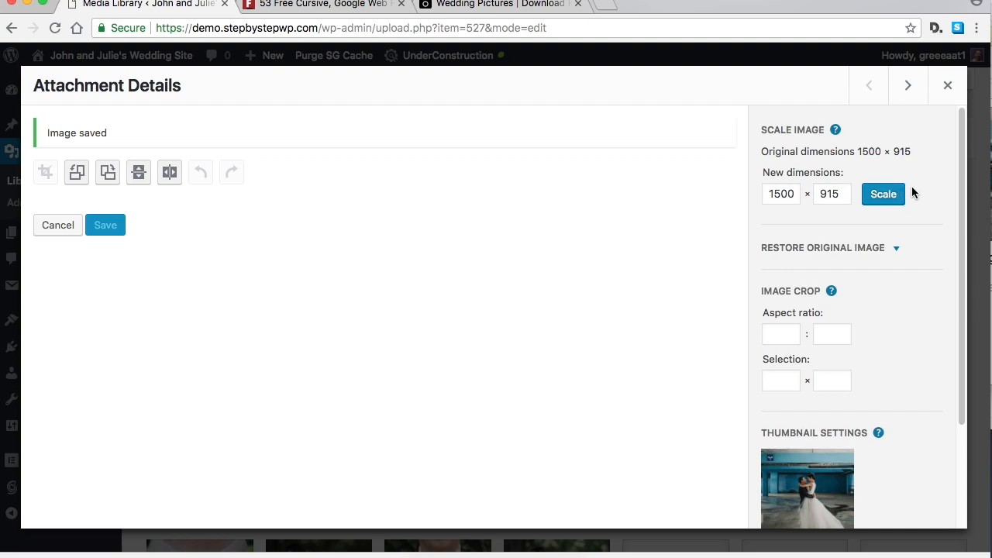
click(947, 86)
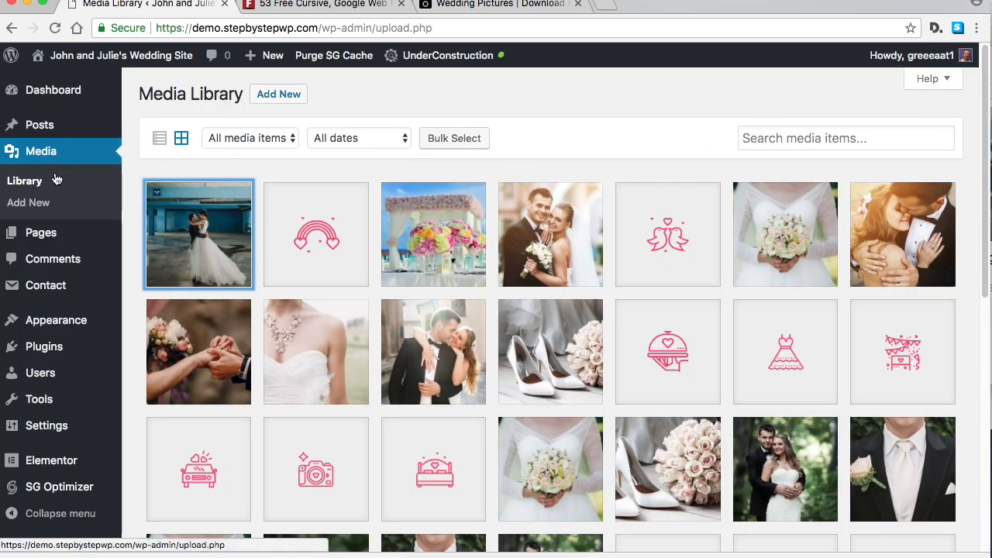
Reopen the Home page in Elementor and open the hero section's settings.
click(35, 232)
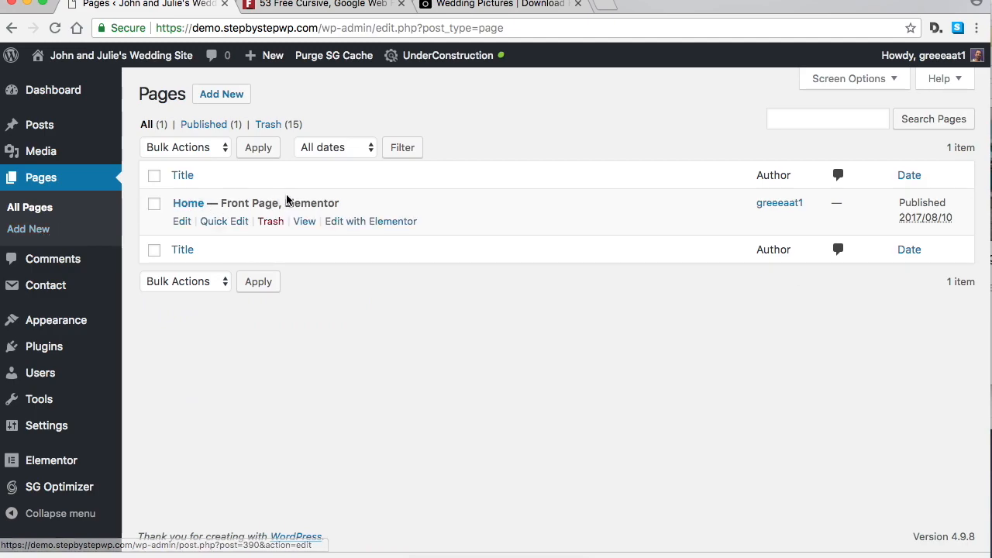
click(393, 221)
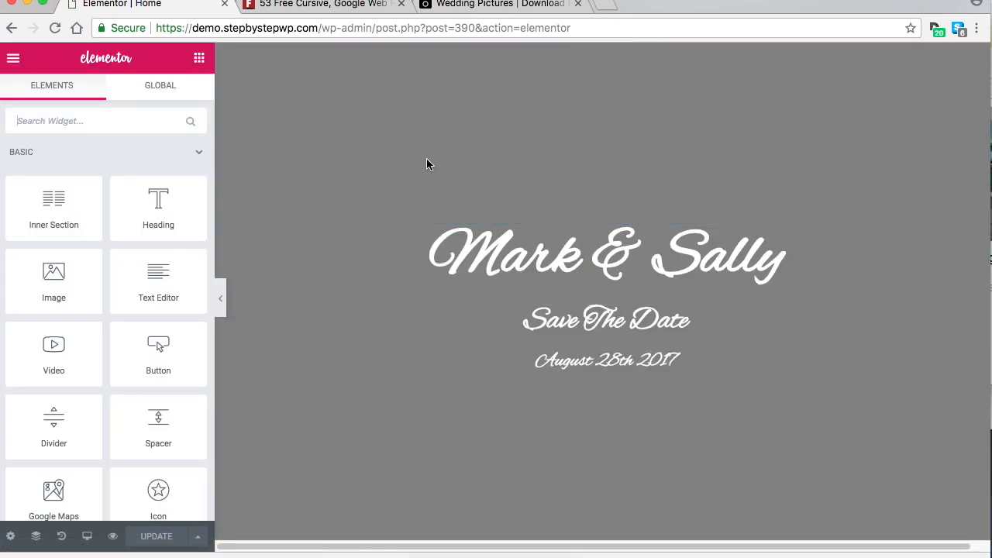
right_click(606, 56)
click(632, 69)
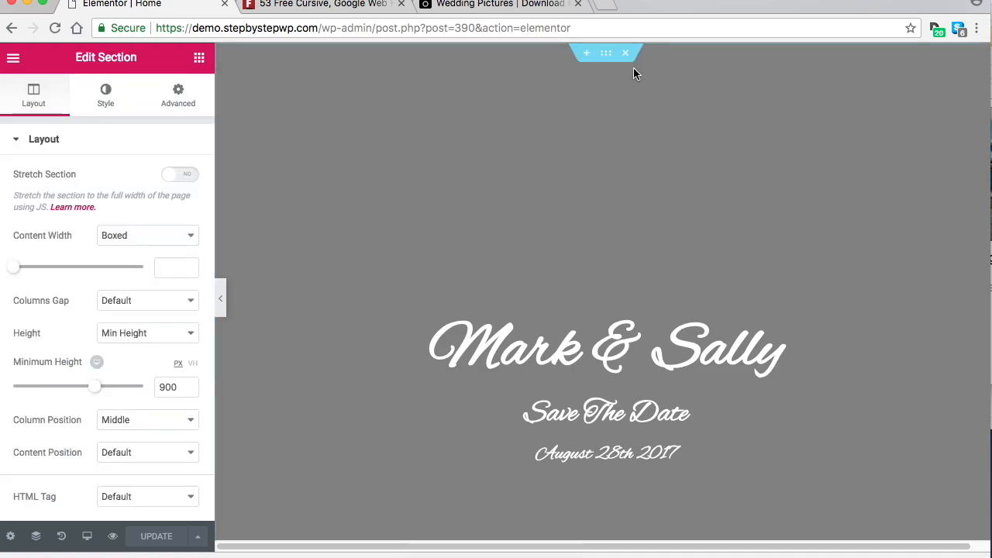
Use the resized weddingbackground photo as the hero background, centred and Cover-sized.
click(106, 100)
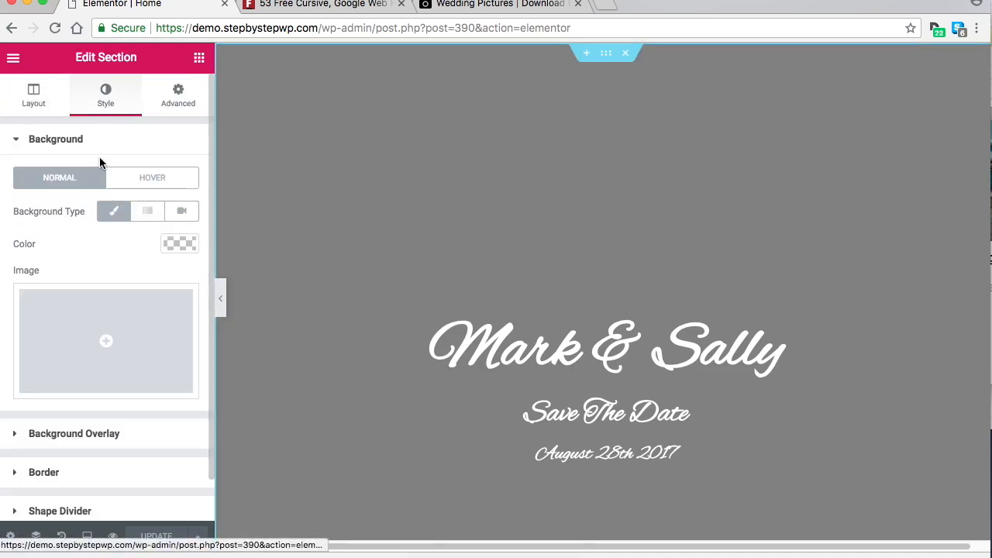
click(106, 343)
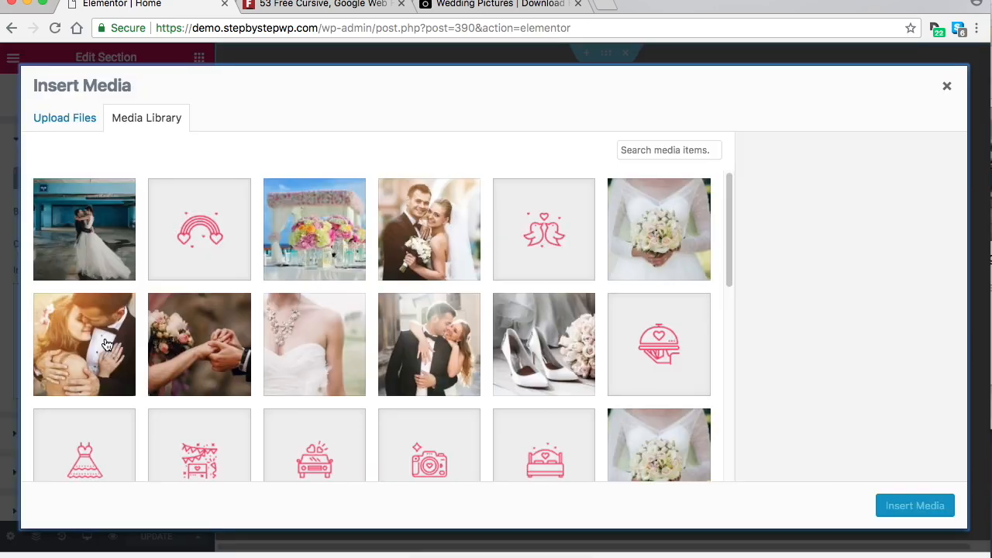
click(93, 229)
click(914, 506)
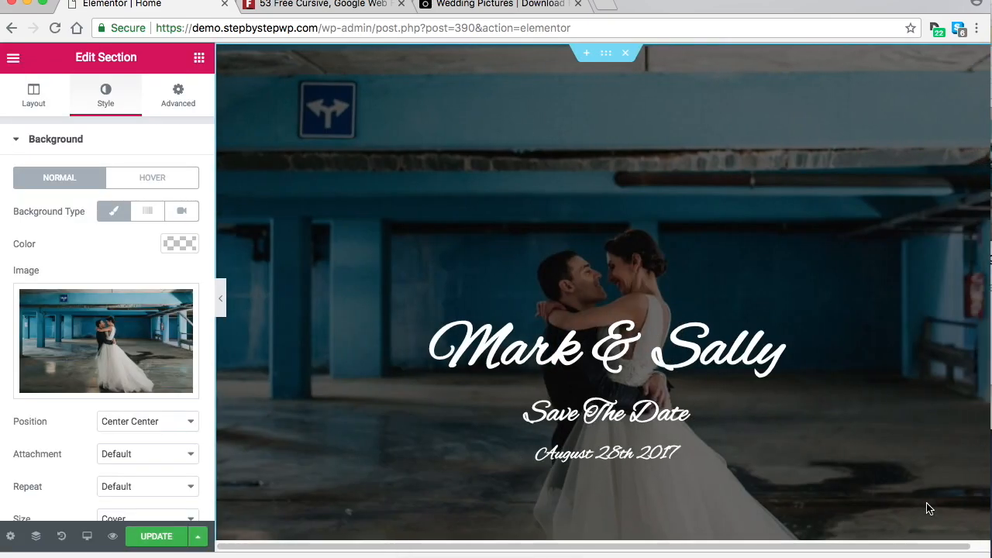
scroll(809, 352, down, 3)
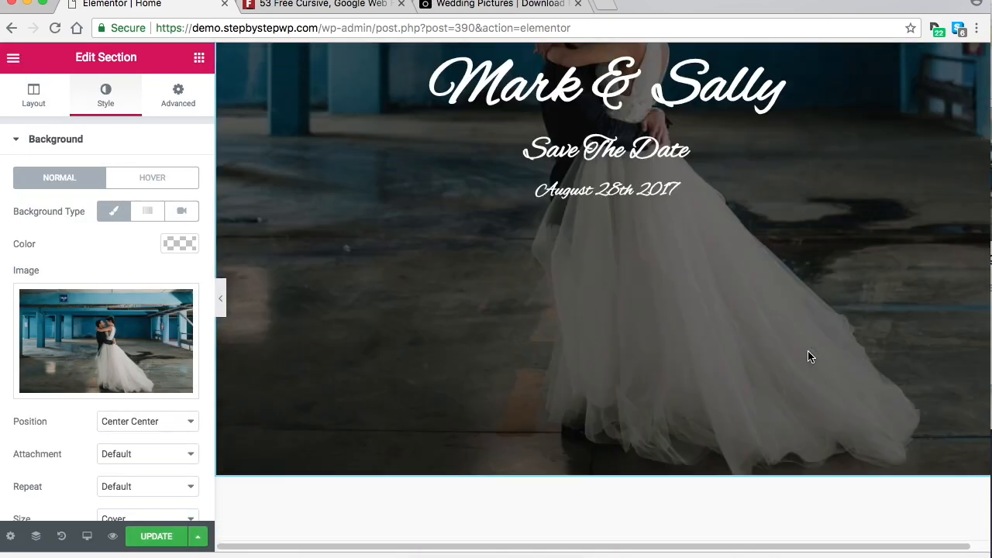
scroll(142, 377, down, 3)
scroll(151, 381, up, 3)
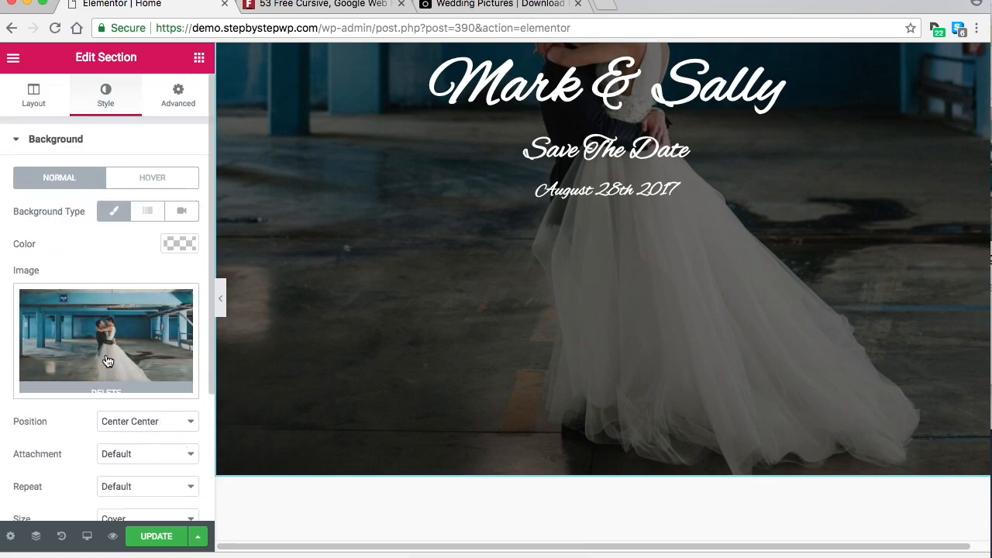
scroll(787, 309, up, 5)
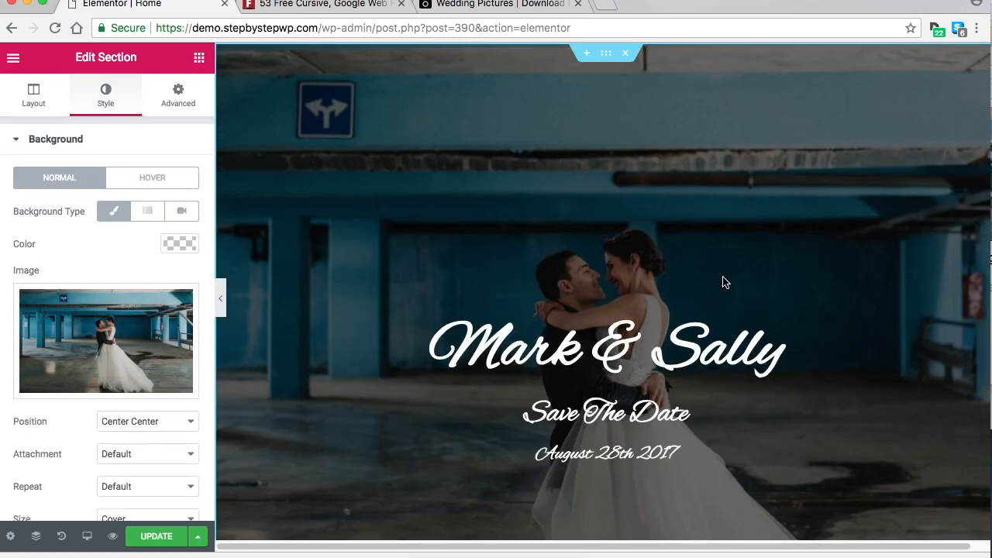
scroll(697, 287, down, 6)
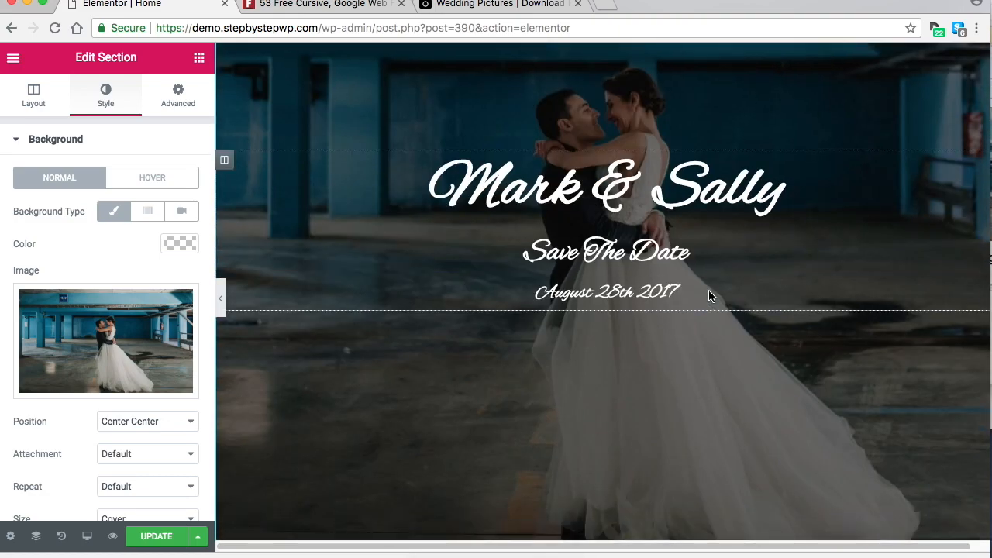
scroll(709, 295, down, 4)
scroll(709, 294, up, 10)
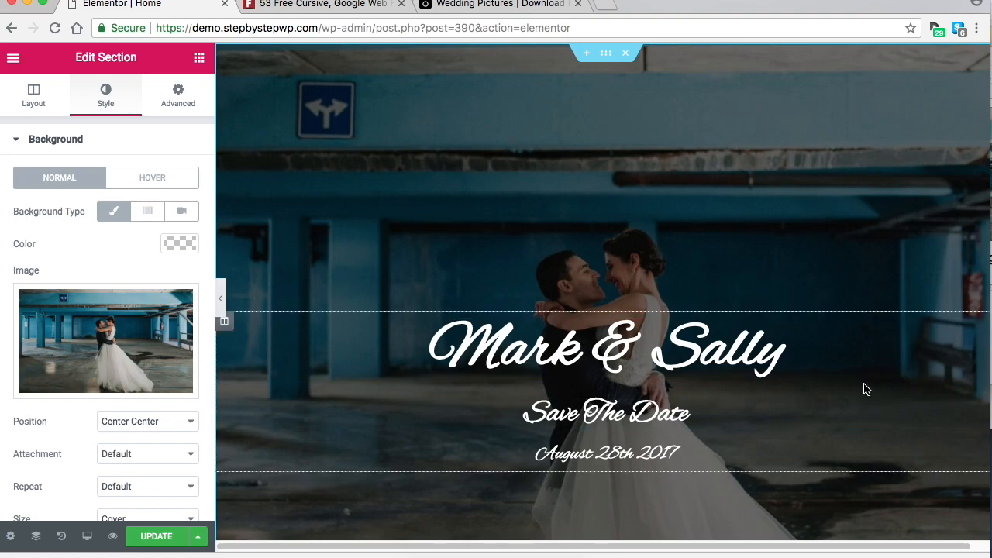
scroll(775, 364, down, 2)
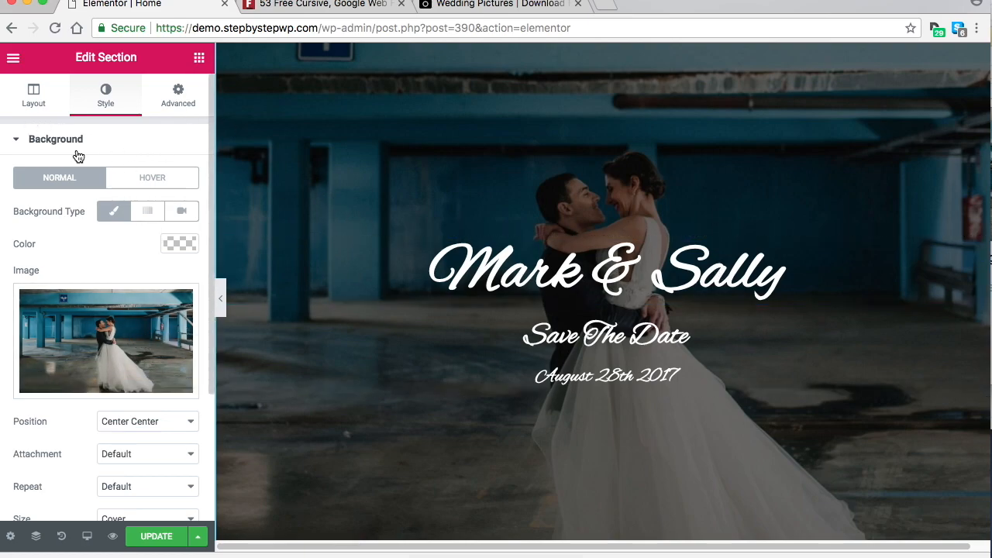
Give the hero section a dark grey background overlay colour.
click(19, 141)
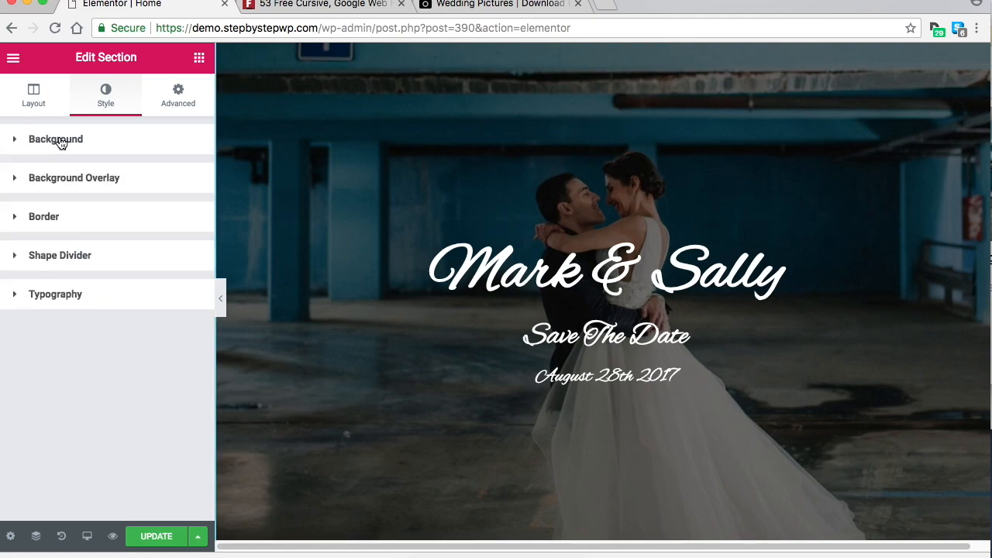
click(83, 182)
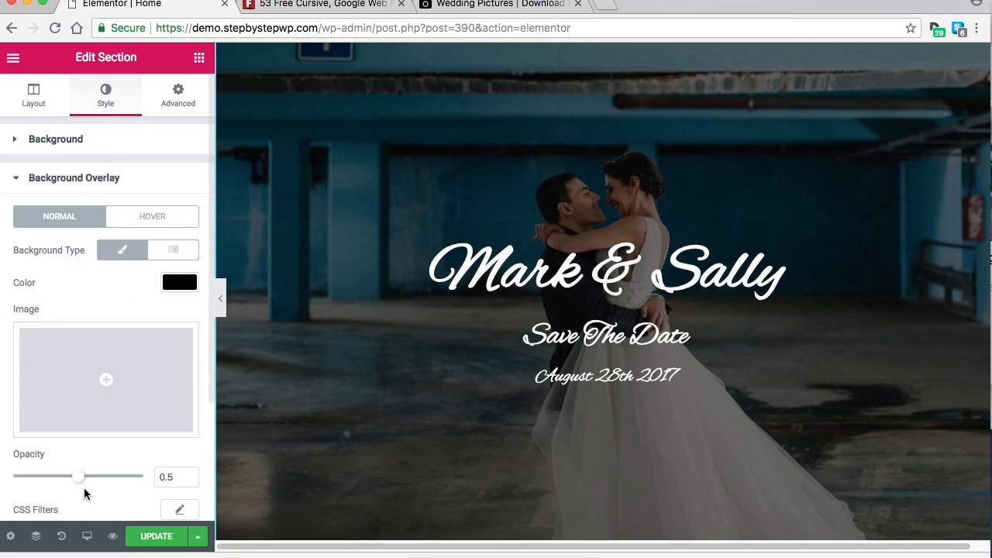
click(180, 283)
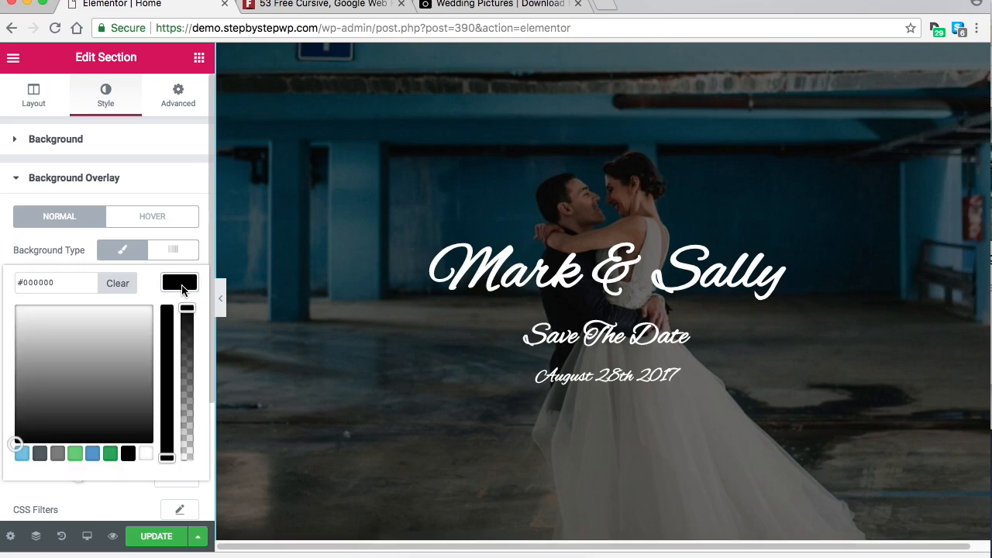
mouse_move(47, 410)
mouse_down()
mouse_move(15, 390)
mouse_move(15, 372)
mouse_move(15, 401)
mouse_move(15, 355)
mouse_move(16, 427)
mouse_move(15, 365)
mouse_move(15, 380)
mouse_up()
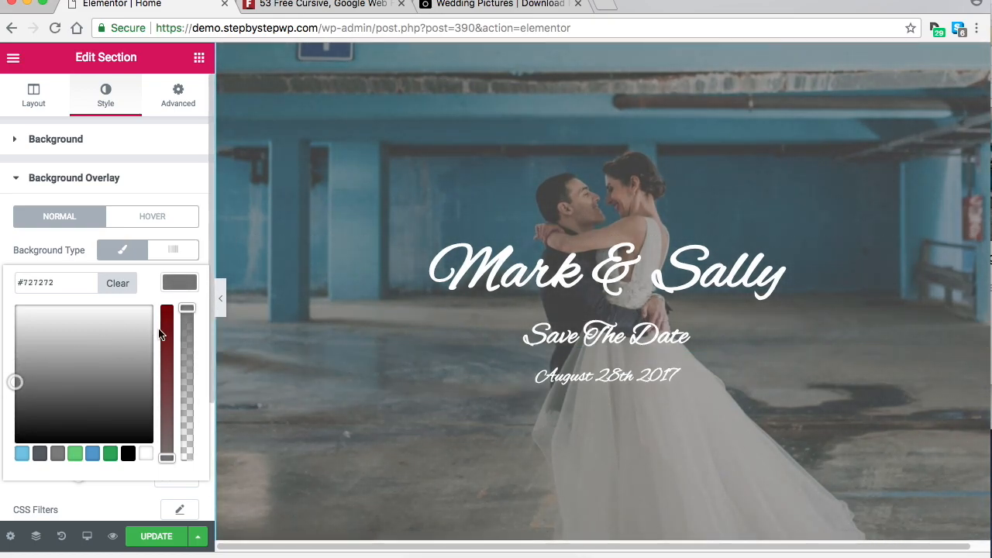
drag(169, 332, 166, 478)
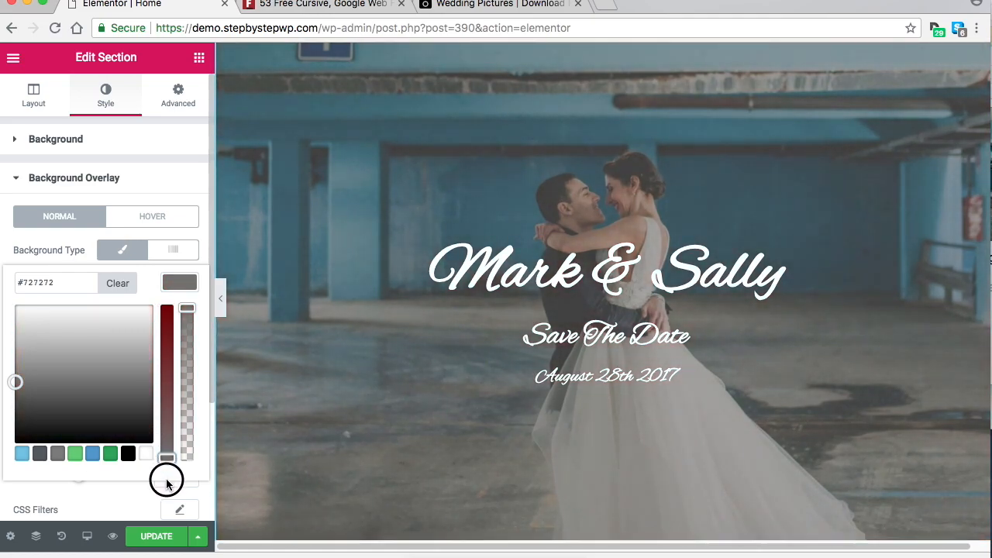
drag(164, 384, 162, 298)
drag(78, 415, 69, 389)
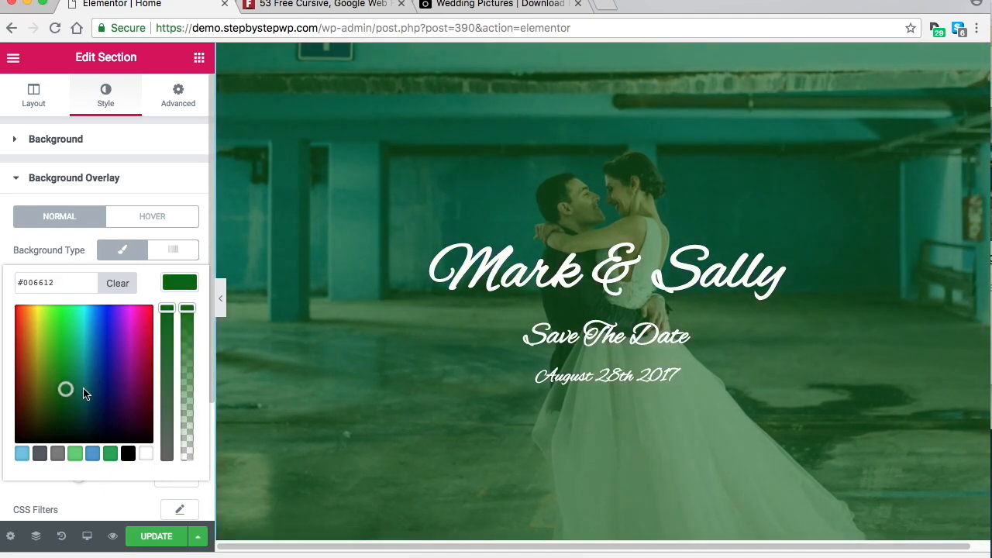
drag(166, 305, 162, 473)
drag(64, 390, 6, 413)
scroll(145, 411, down, 4)
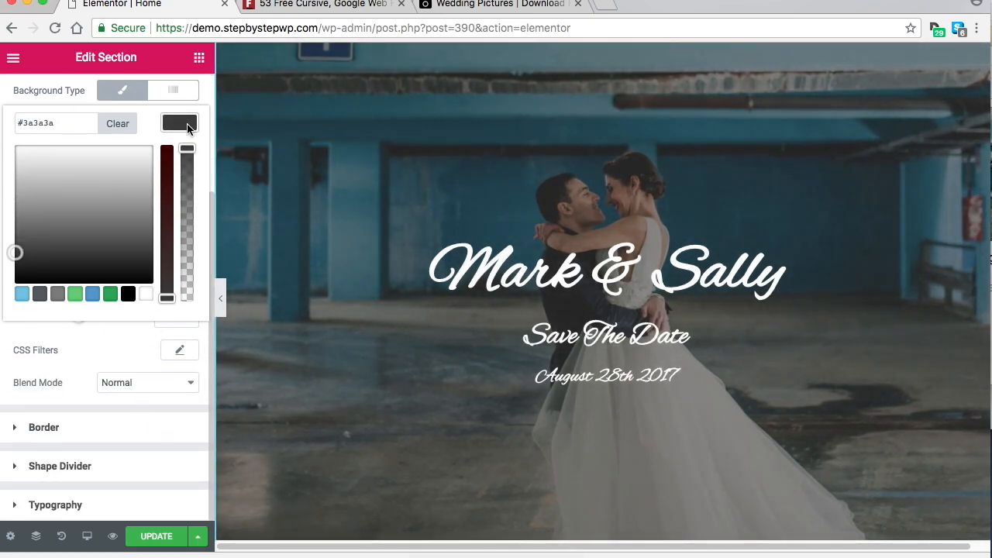
click(181, 126)
Set the overlay opacity to 0.34 and save the page.
drag(83, 322, 51, 324)
scroll(109, 342, up, 2)
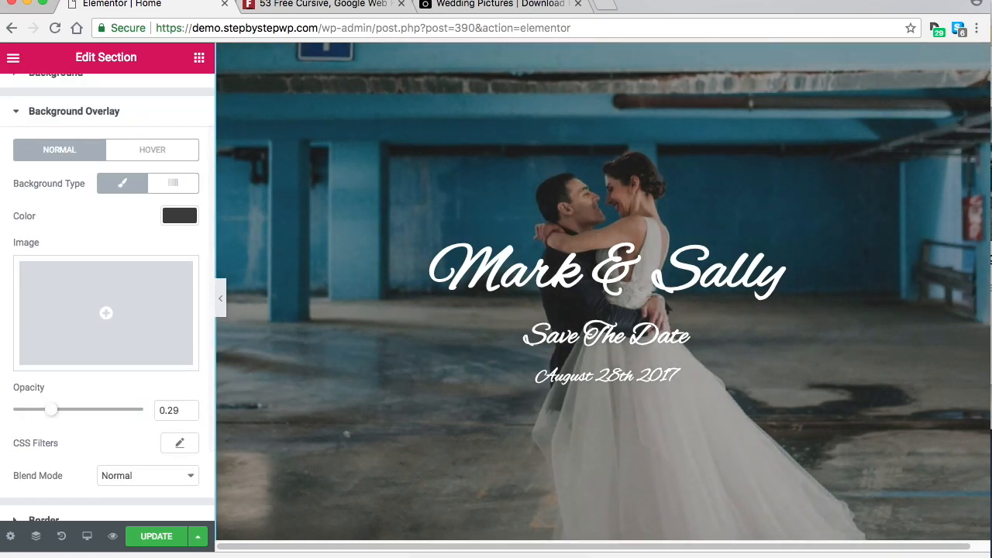
drag(51, 416, 59, 416)
scroll(574, 281, up, 2)
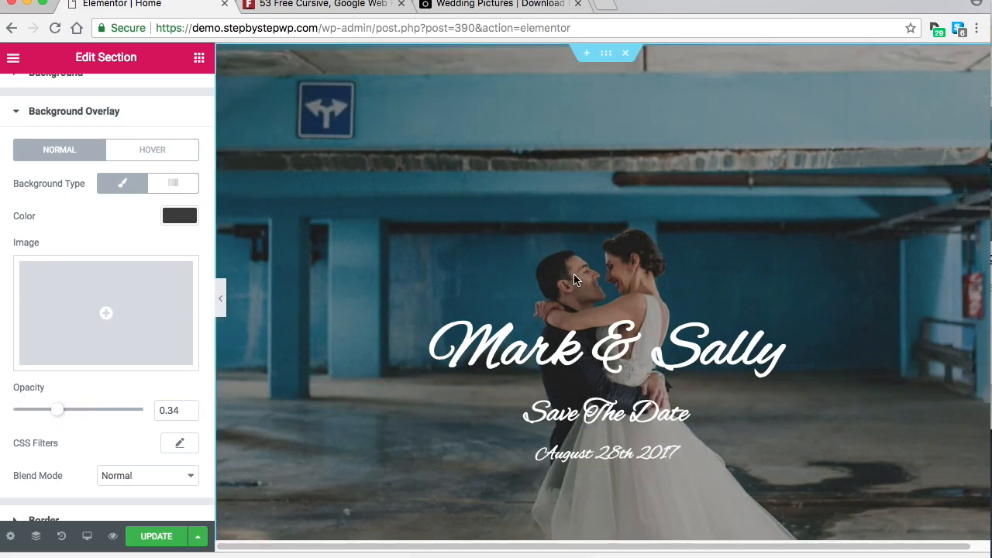
click(165, 535)
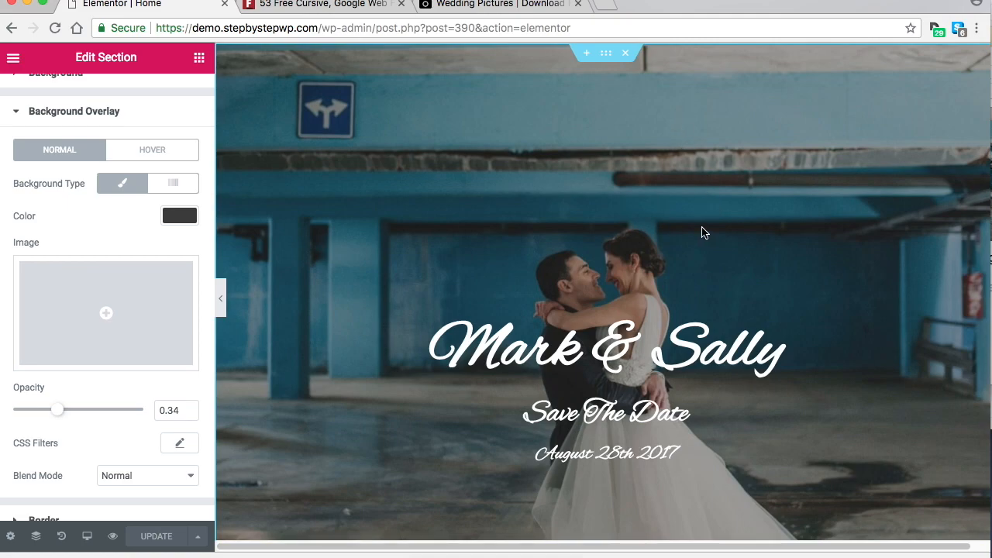
Scroll down to When & Where and try a closer zoom on the map.
scroll(704, 233, down, 3)
scroll(722, 265, down, 3)
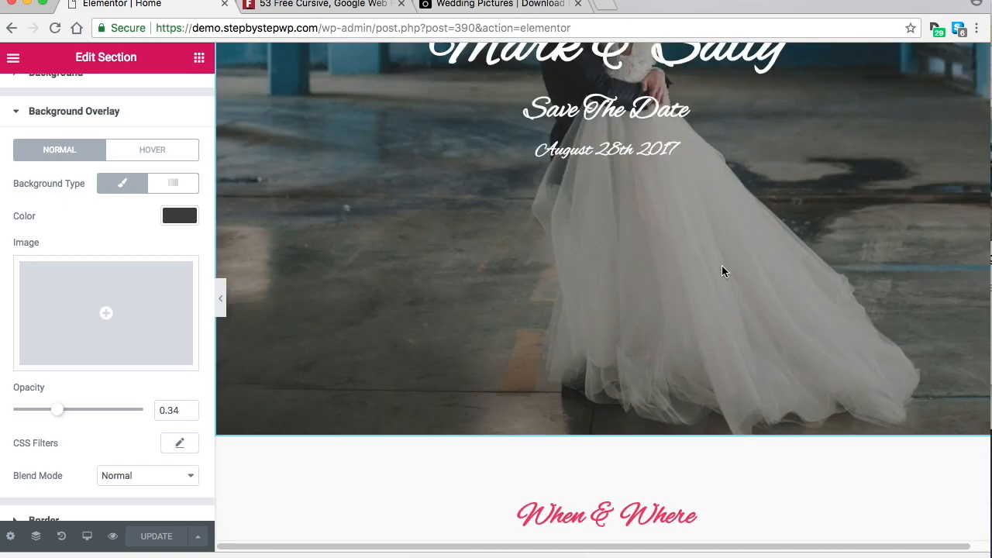
scroll(742, 261, down, 5)
scroll(776, 272, down, 3)
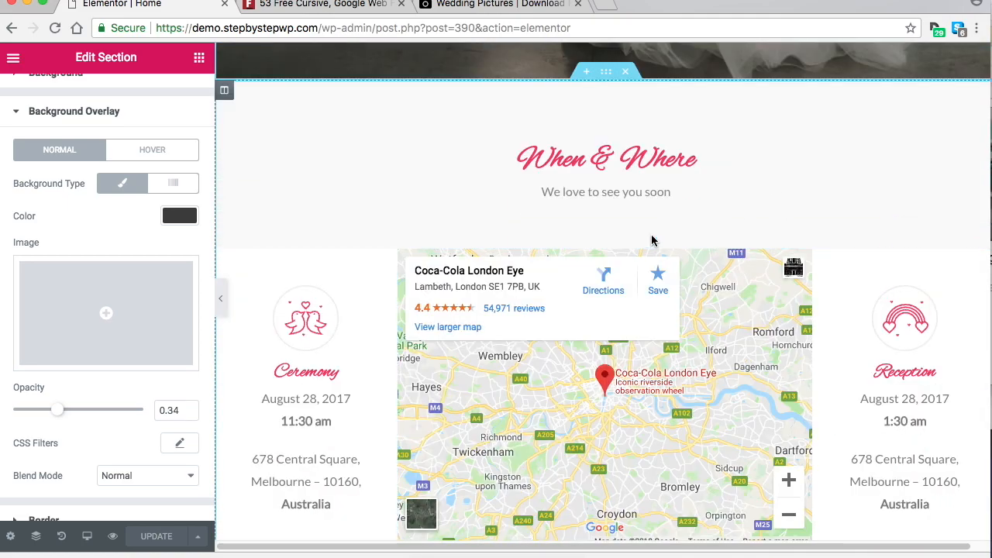
scroll(799, 280, down, 2)
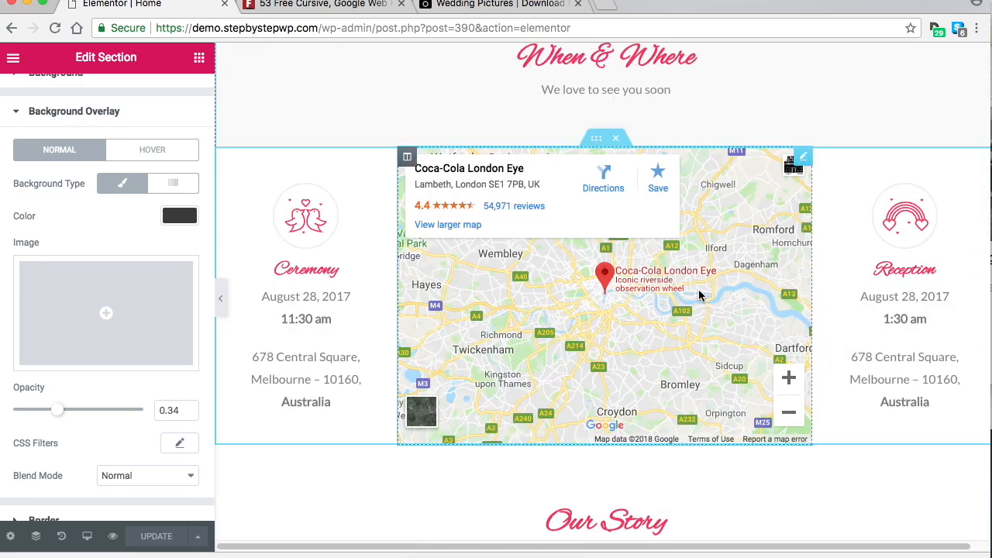
click(803, 157)
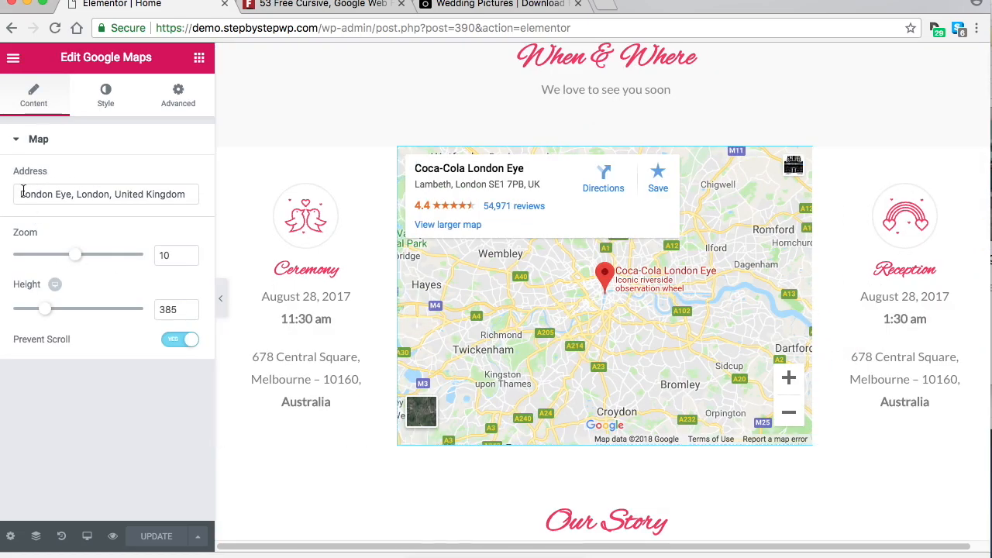
mouse_move(76, 255)
mouse_down()
mouse_move(86, 260)
mouse_move(77, 255)
mouse_up()
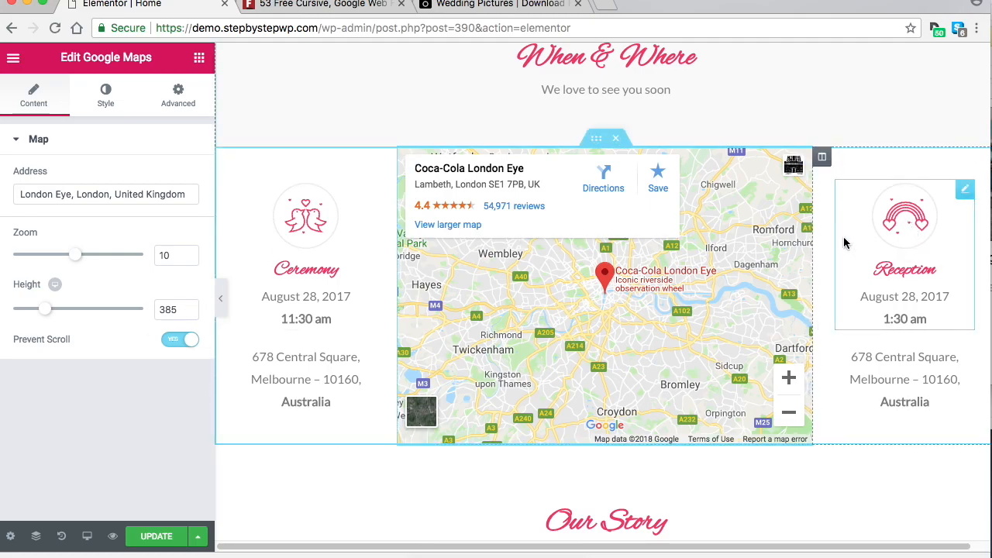
Open the Ceremony address box and select 'Central Square' in its description.
click(310, 221)
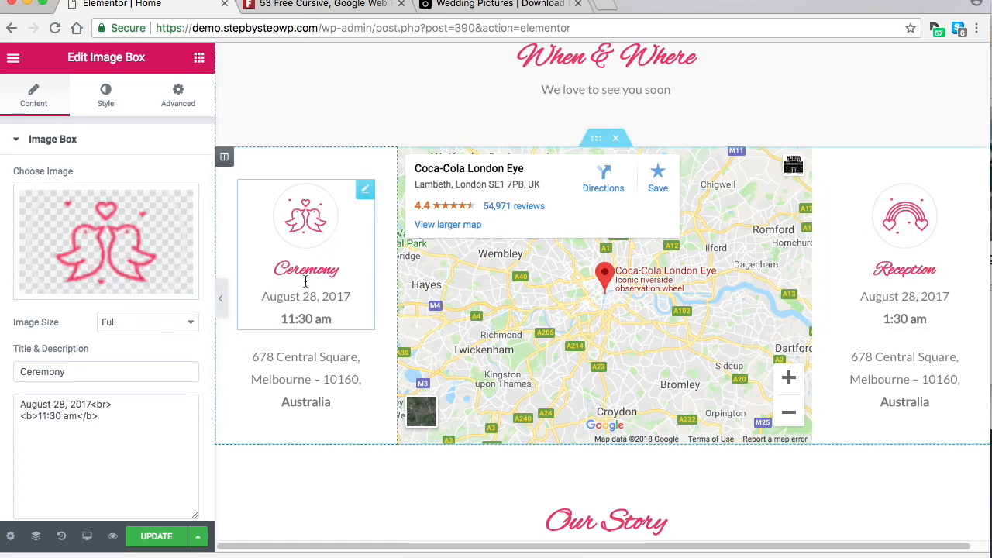
click(303, 357)
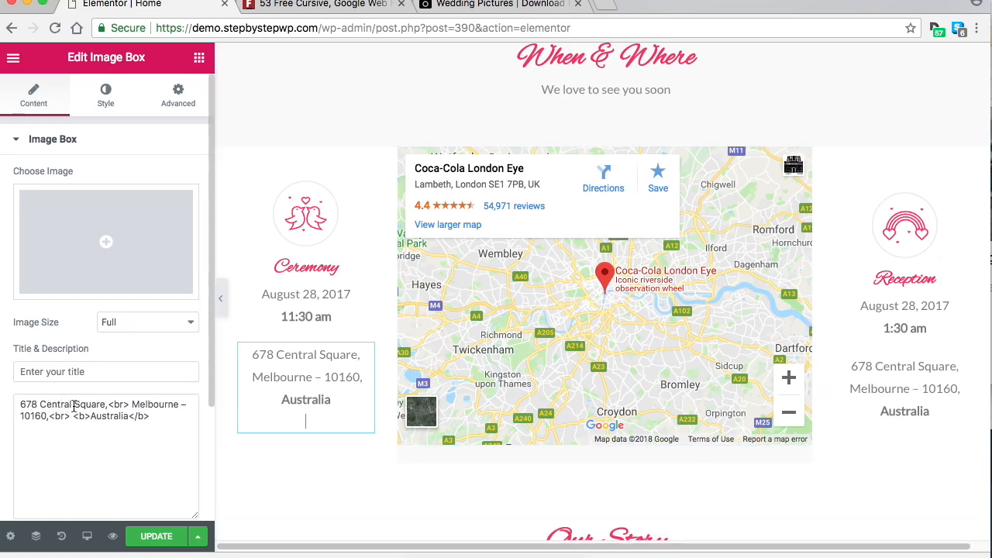
drag(40, 404, 106, 404)
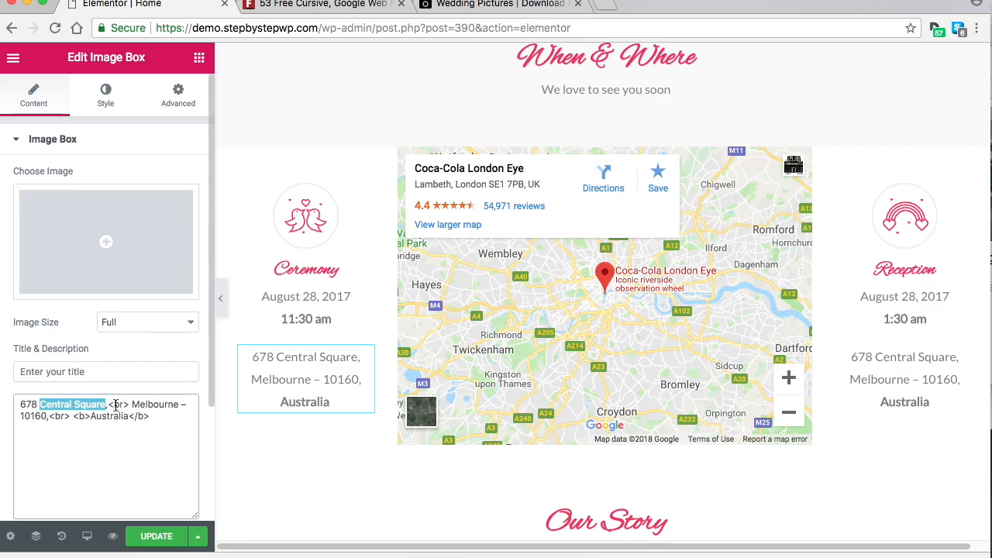
Delete the groom's photo from the Mark Walker Our Story image widget, leaving it empty.
scroll(753, 283, up, 10)
scroll(760, 295, down, 10)
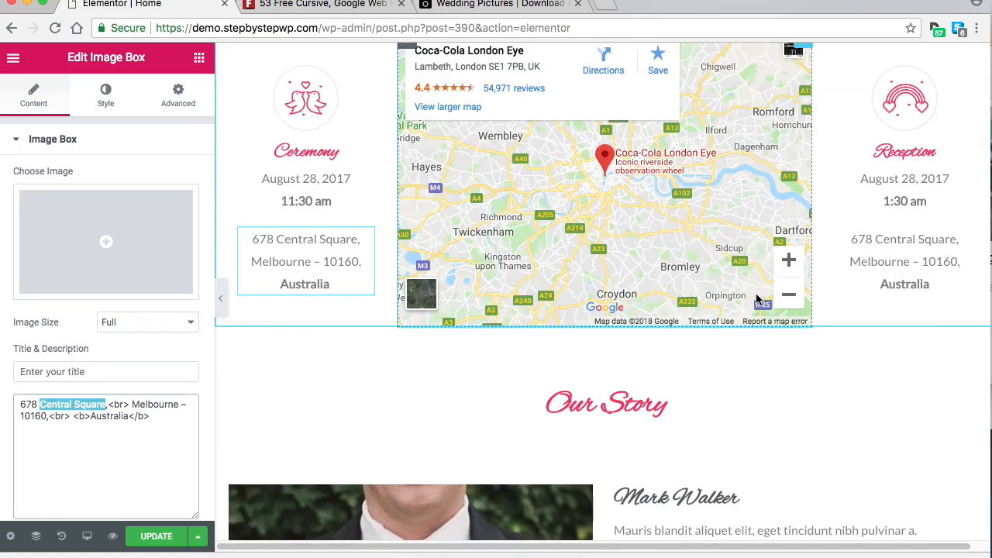
scroll(757, 300, down, 5)
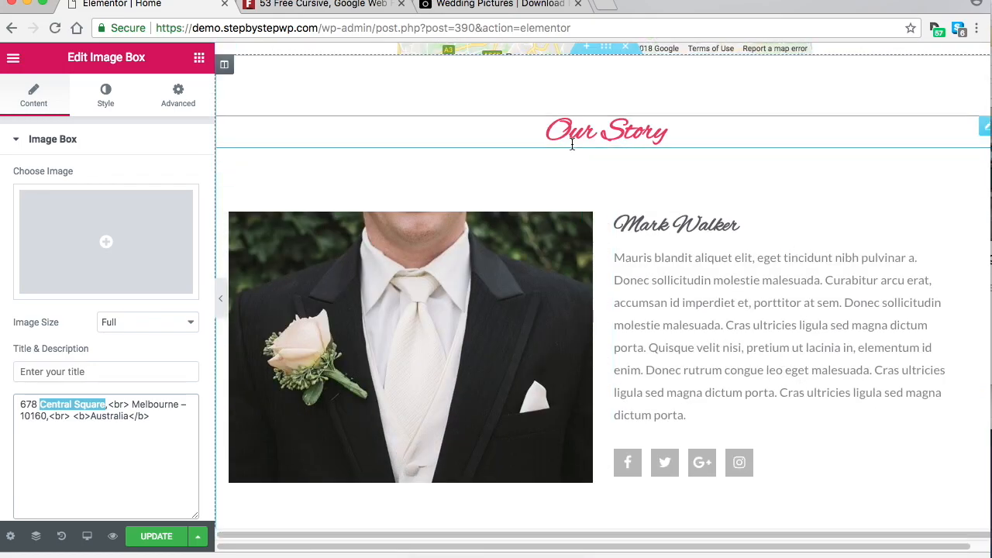
scroll(667, 217, down, 2)
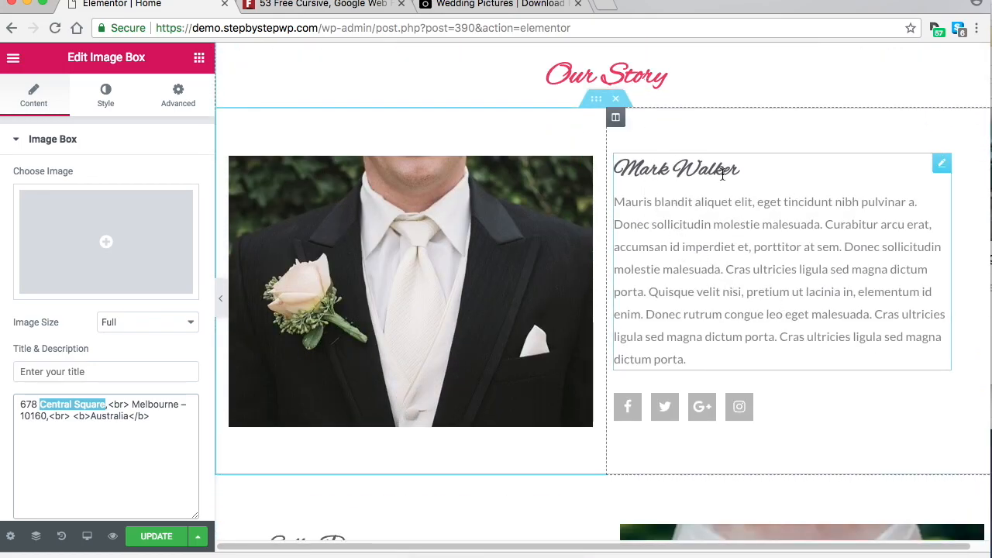
scroll(683, 263, down, 4)
scroll(687, 266, up, 3)
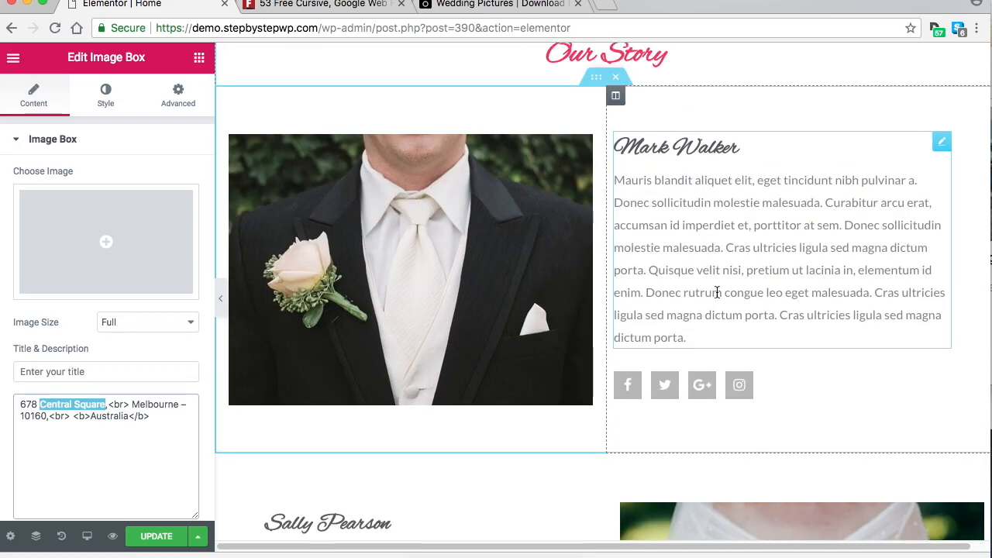
scroll(705, 287, down, 6)
scroll(867, 332, up, 10)
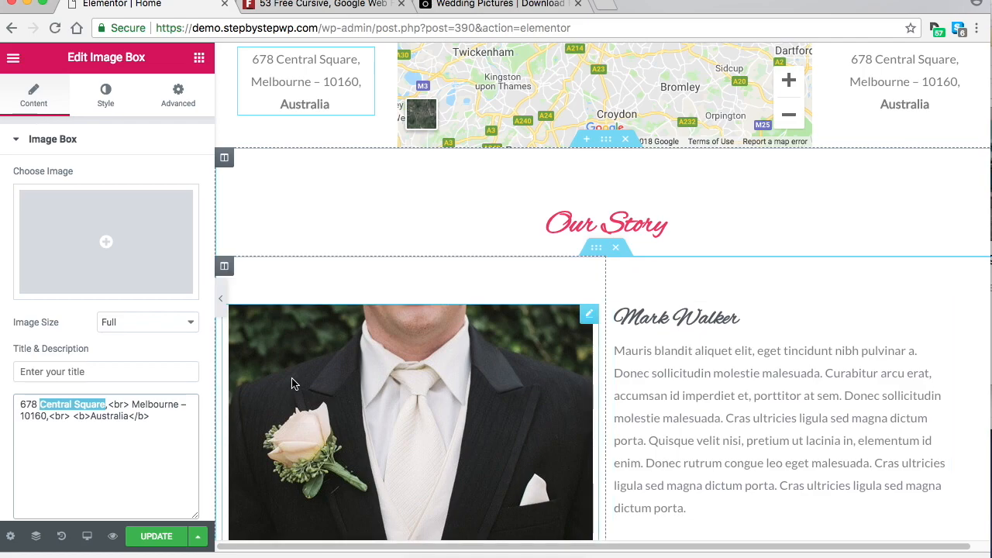
scroll(427, 356, down, 4)
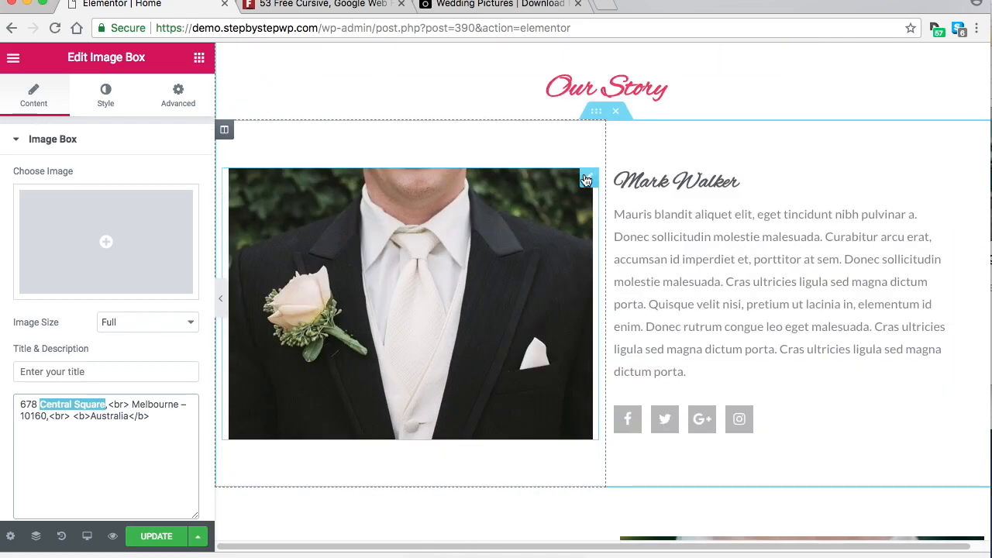
scroll(764, 217, up, 1)
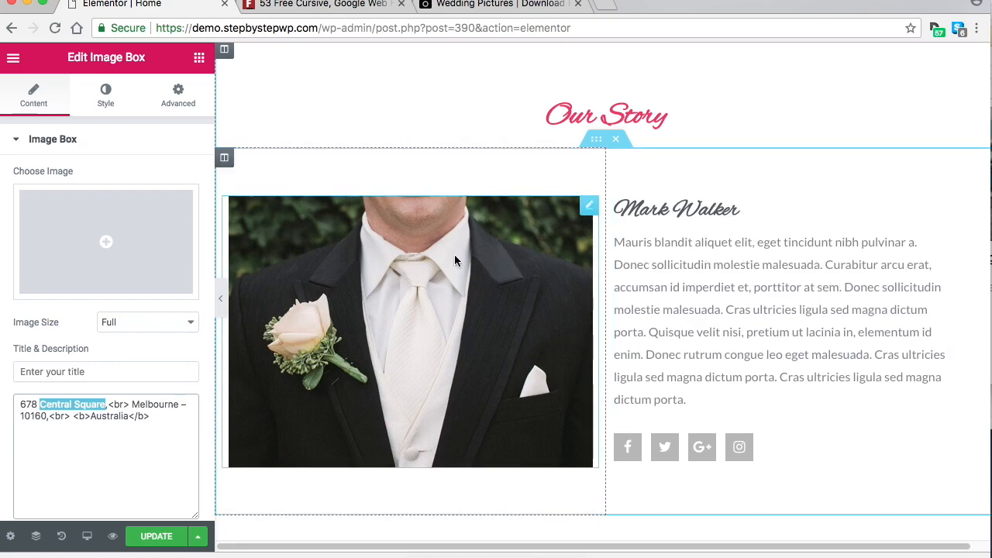
click(589, 208)
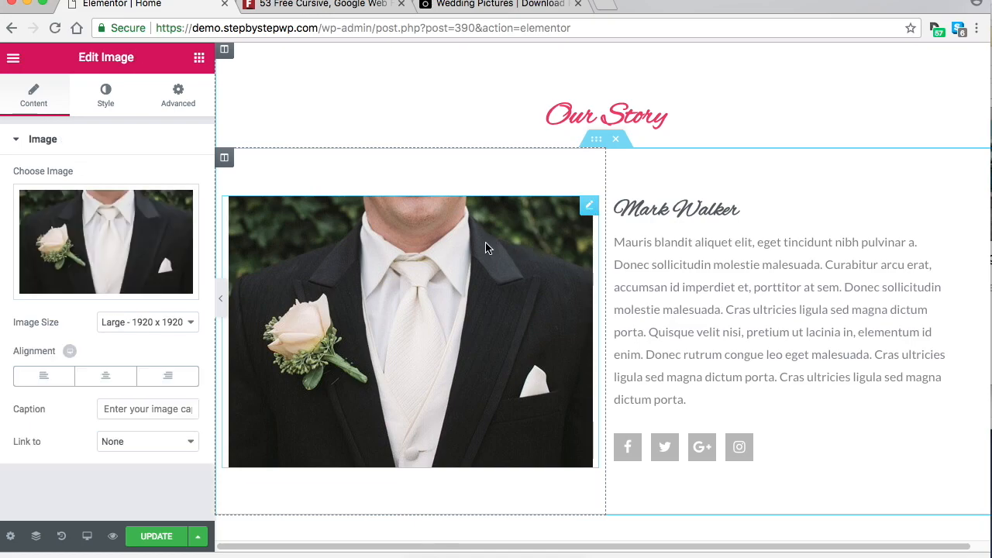
click(116, 280)
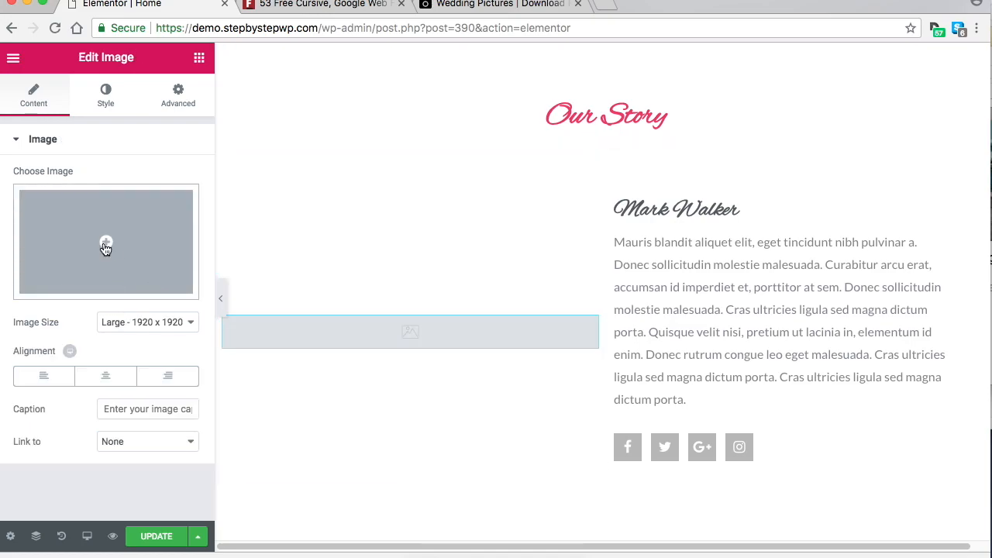
Download the Unsplash photo of the couple holding hands on dry grass.
click(510, 8)
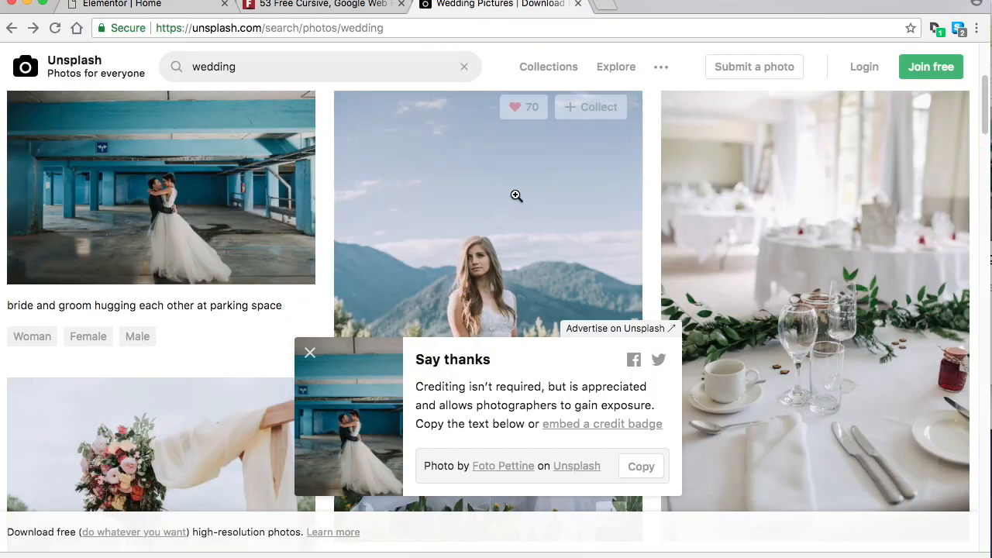
scroll(571, 213, down, 3)
scroll(572, 213, down, 8)
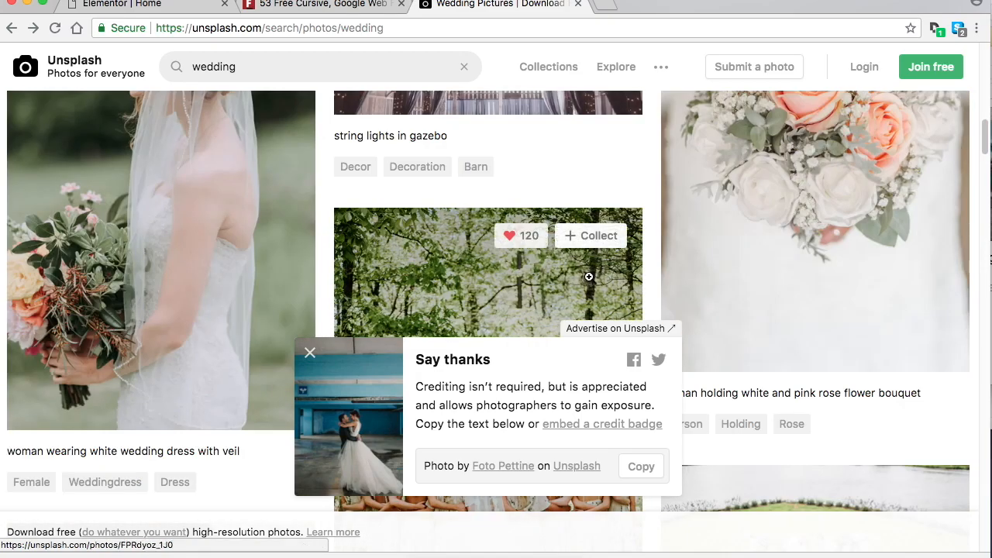
click(310, 354)
scroll(511, 268, up, 5)
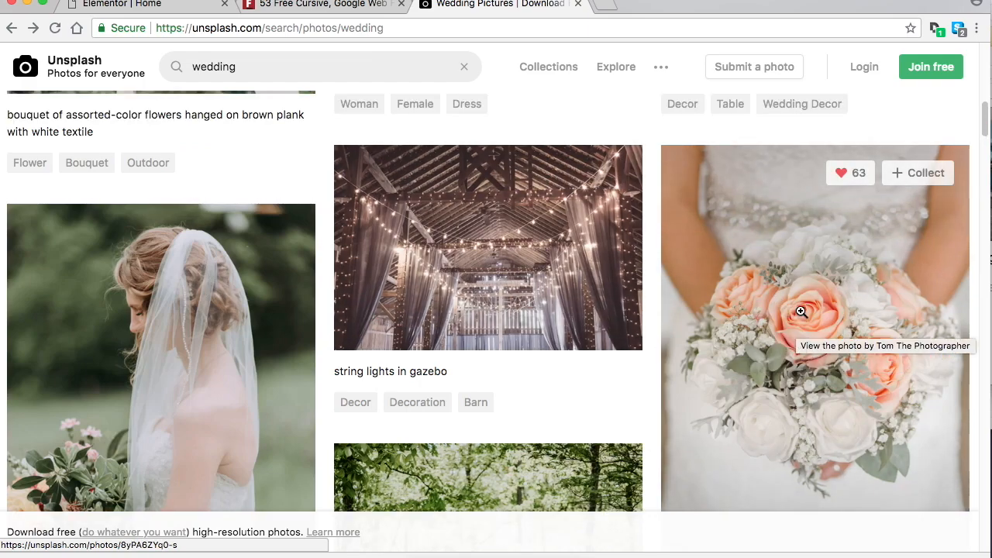
scroll(820, 347, down, 8)
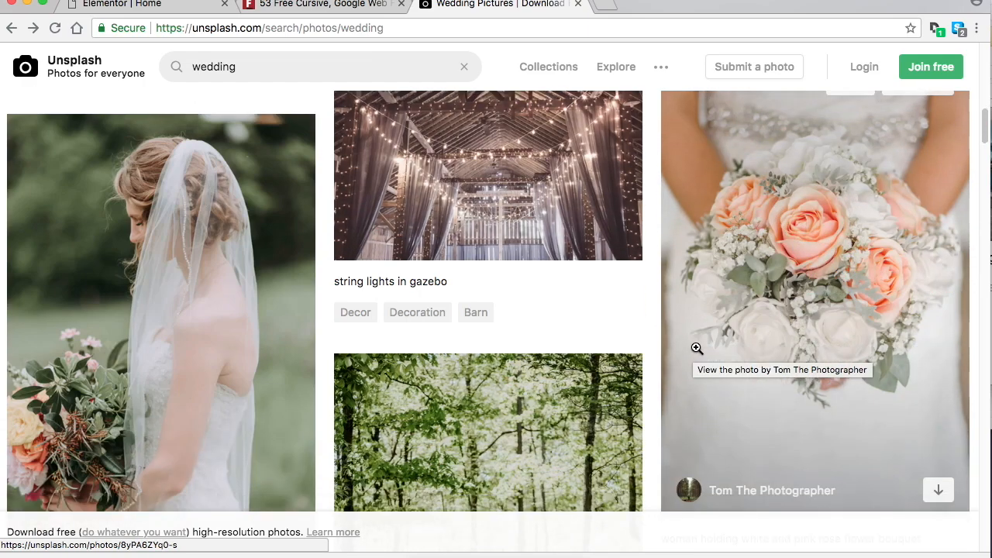
scroll(465, 331, down, 4)
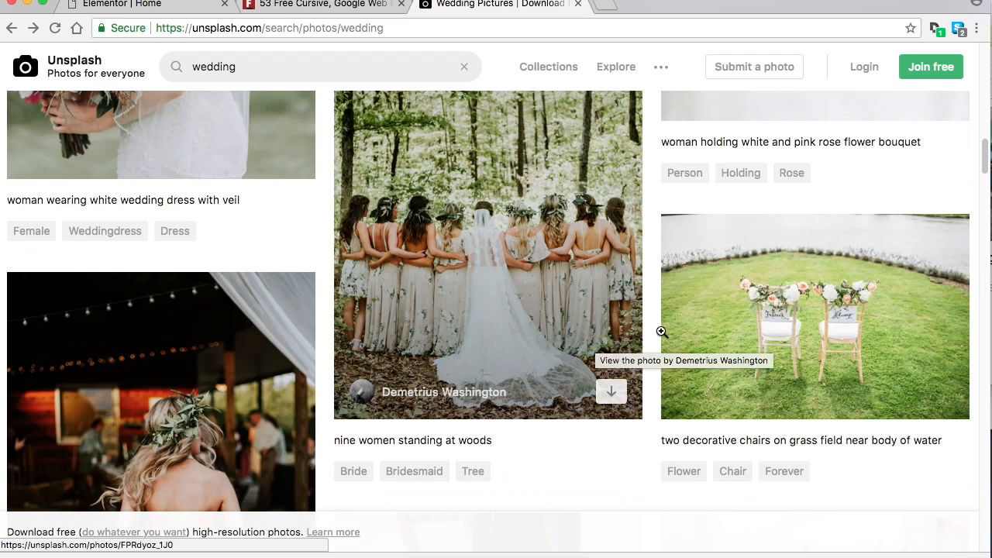
scroll(830, 320, down, 2)
scroll(514, 350, down, 5)
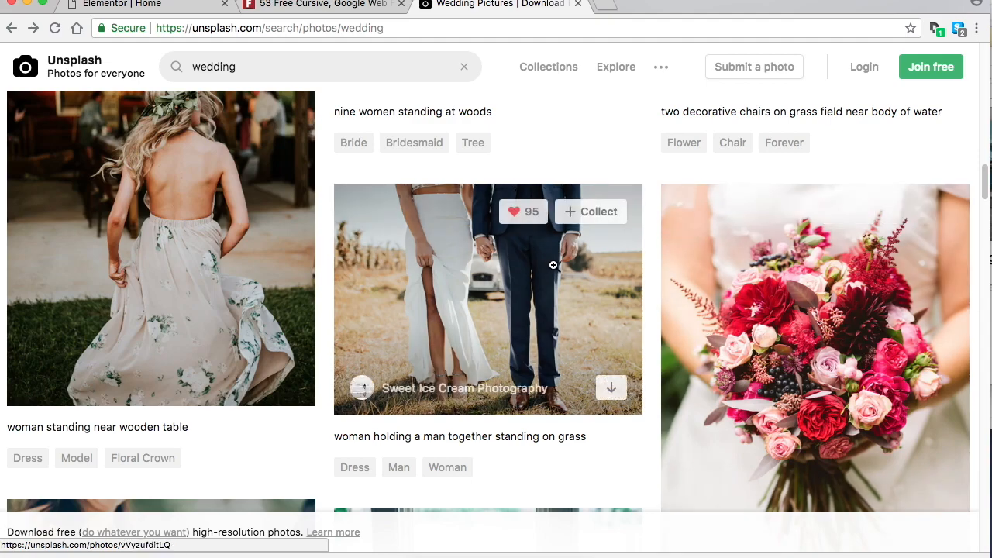
click(498, 288)
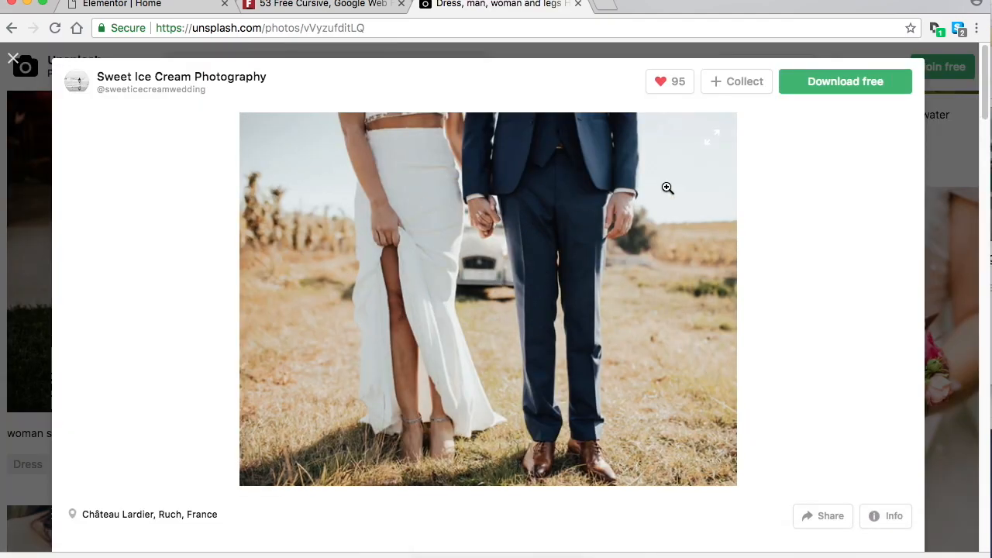
click(823, 86)
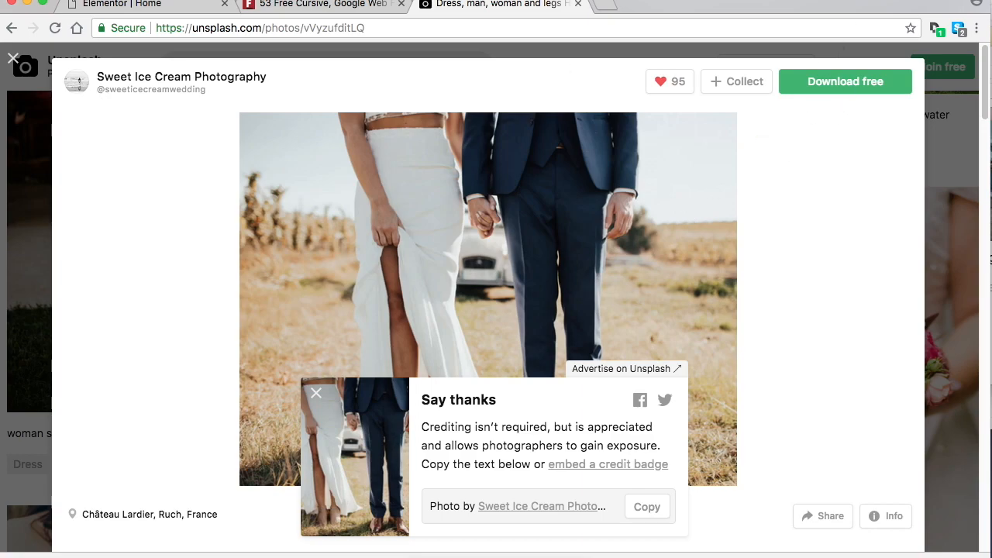
drag(991, 57, 705, 77)
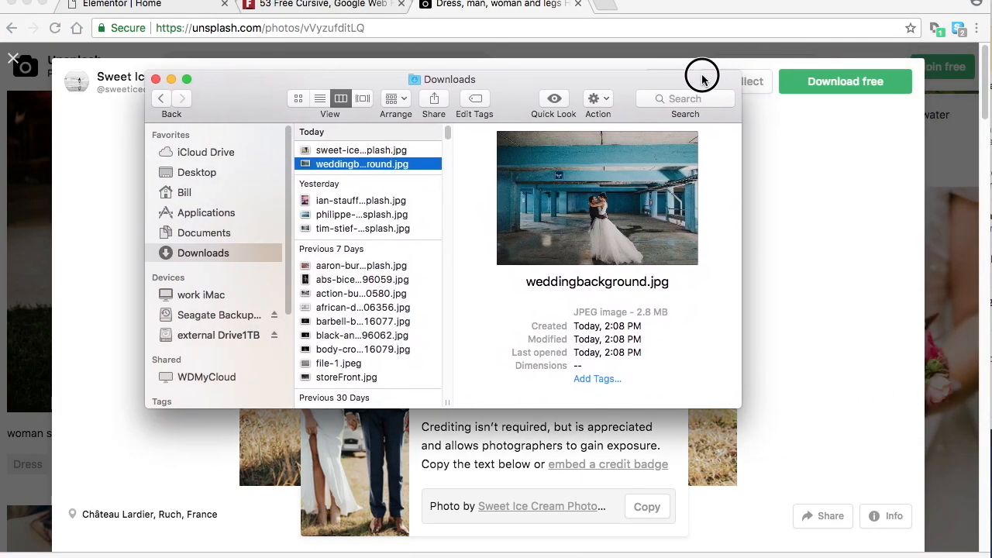
Rename the downloaded sweet-ice-cream photo in Downloads to ourstory.jpg.
click(352, 154)
click(353, 153)
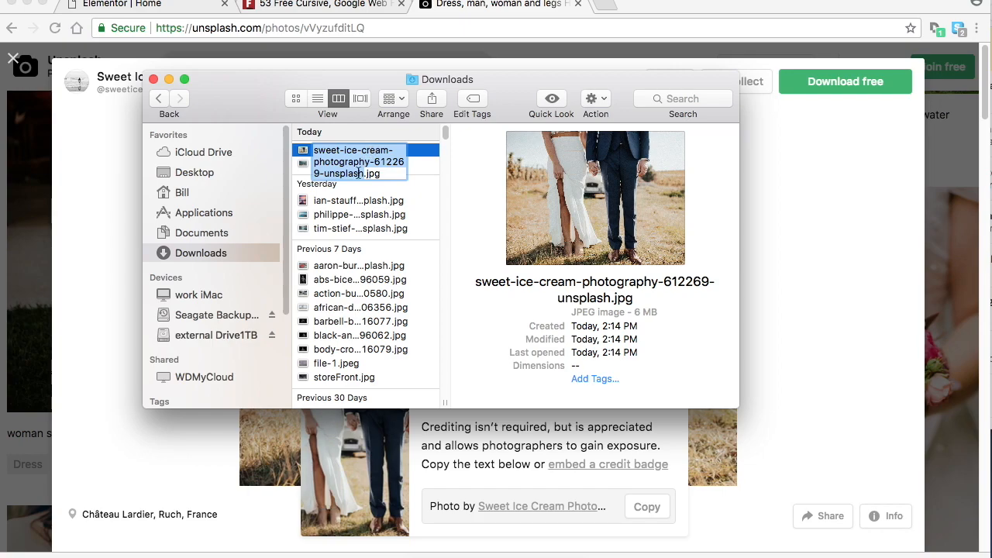
click(359, 174)
key(super+a)
text(ou)
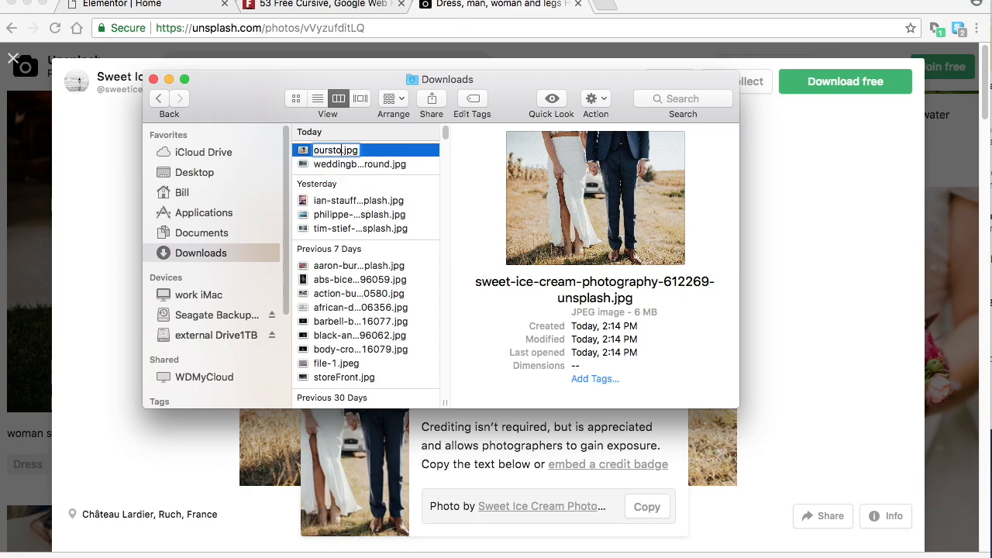
key(Return)
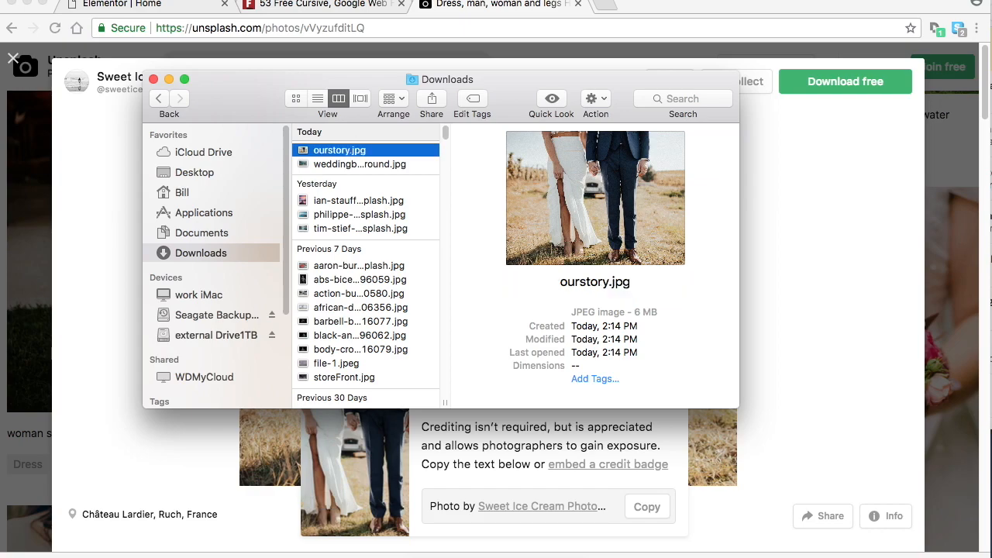
Close the enlarged Unsplash photo and return to the 1001fonts cursive font list.
click(14, 59)
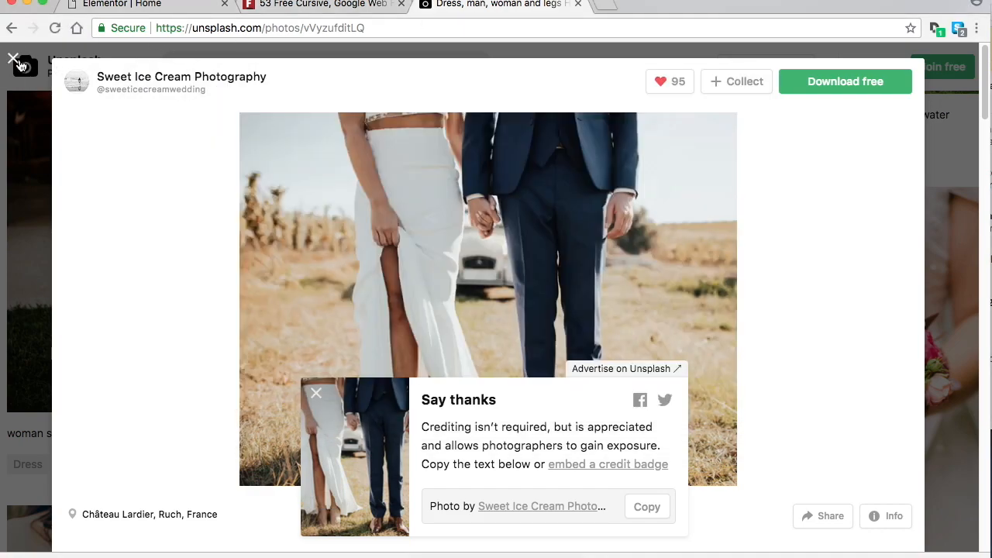
click(14, 59)
click(310, 6)
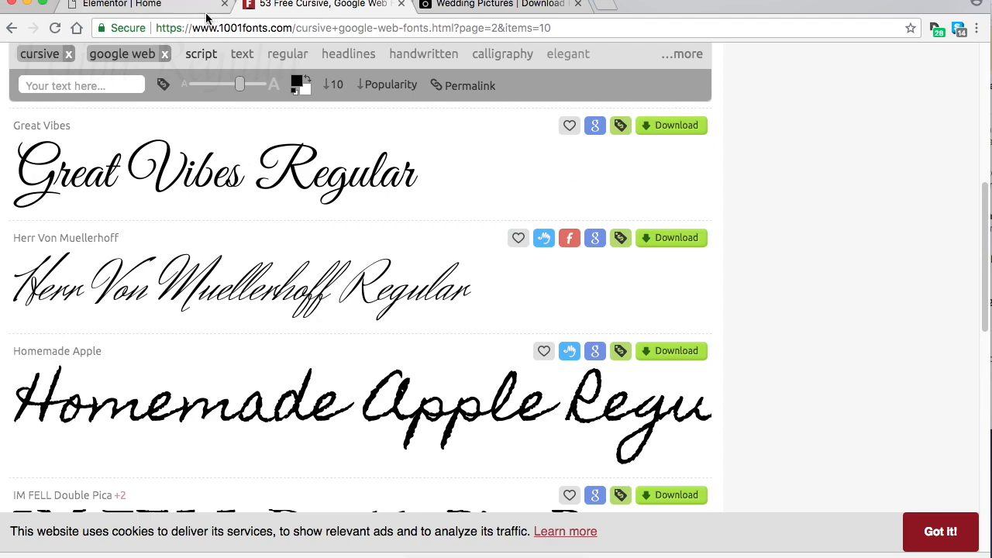
Update the Home page and exit Elementor to the WordPress dashboard.
click(155, 5)
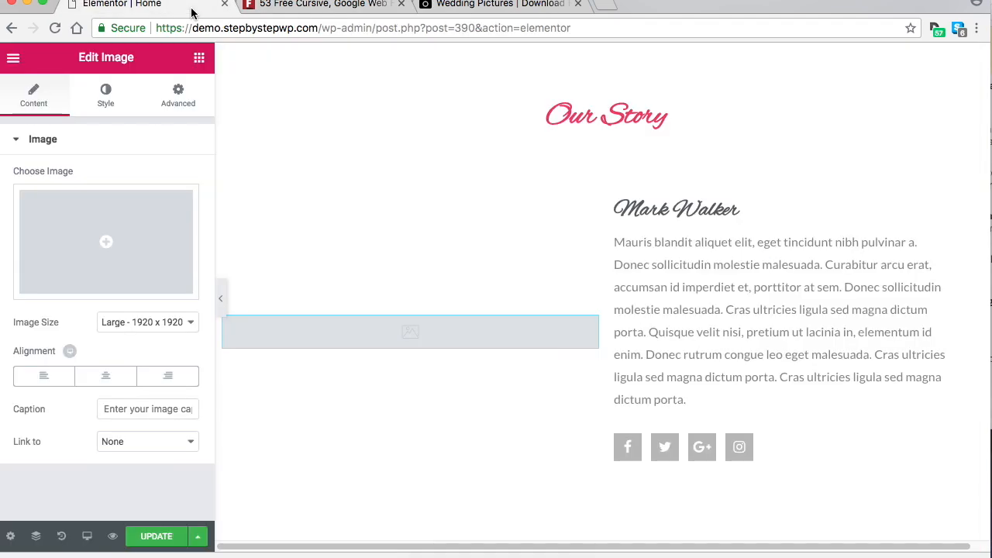
click(163, 538)
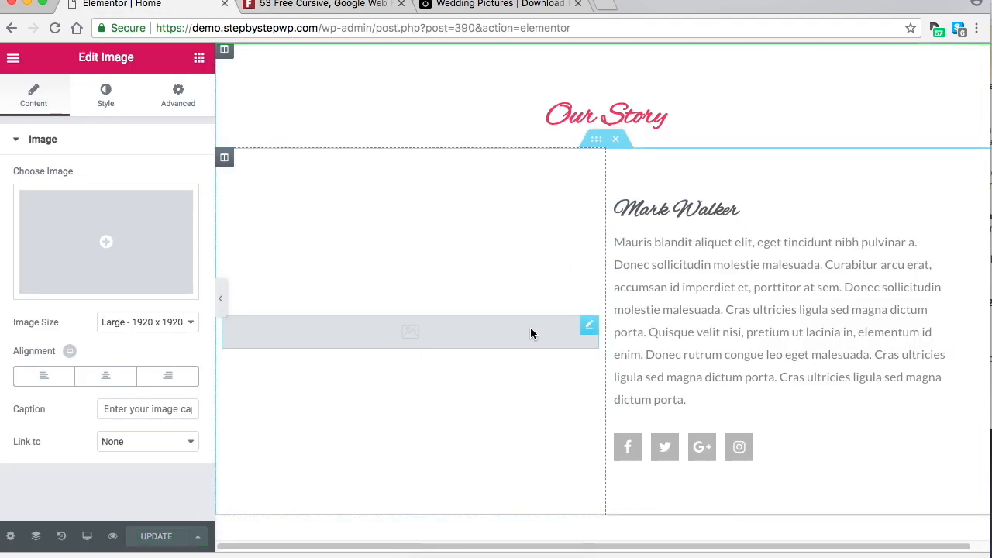
click(13, 58)
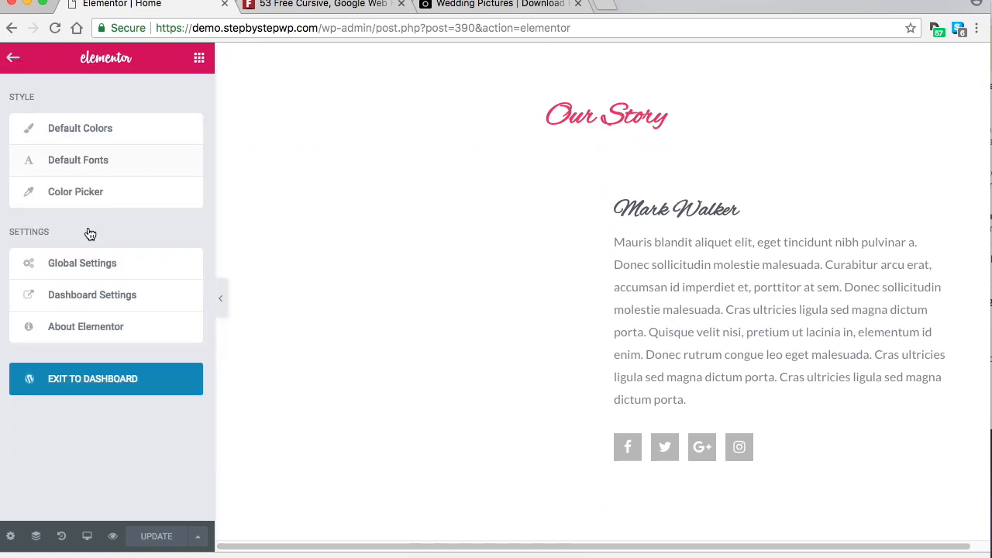
click(111, 379)
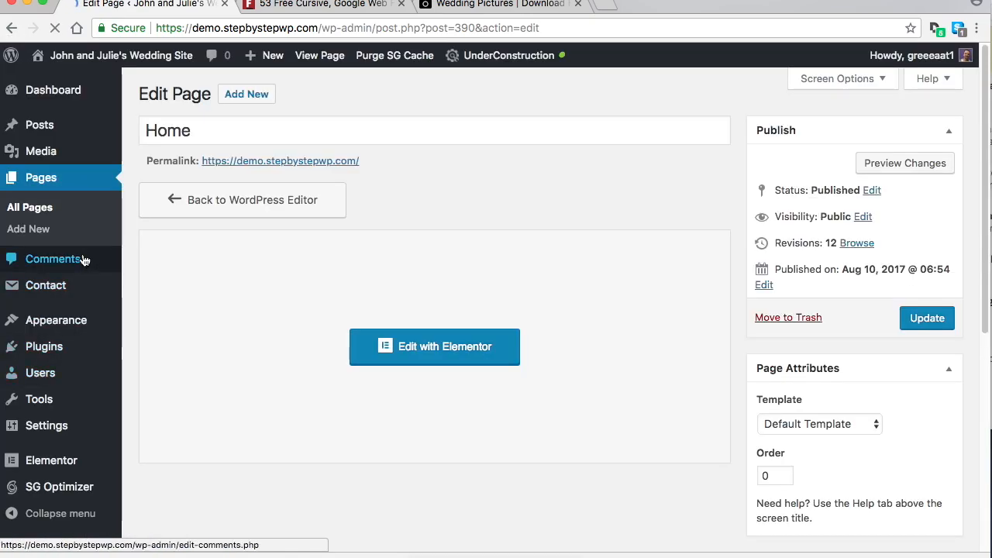
Upload ourstory.jpg from the Downloads folder into the Media Library and check its details.
click(43, 151)
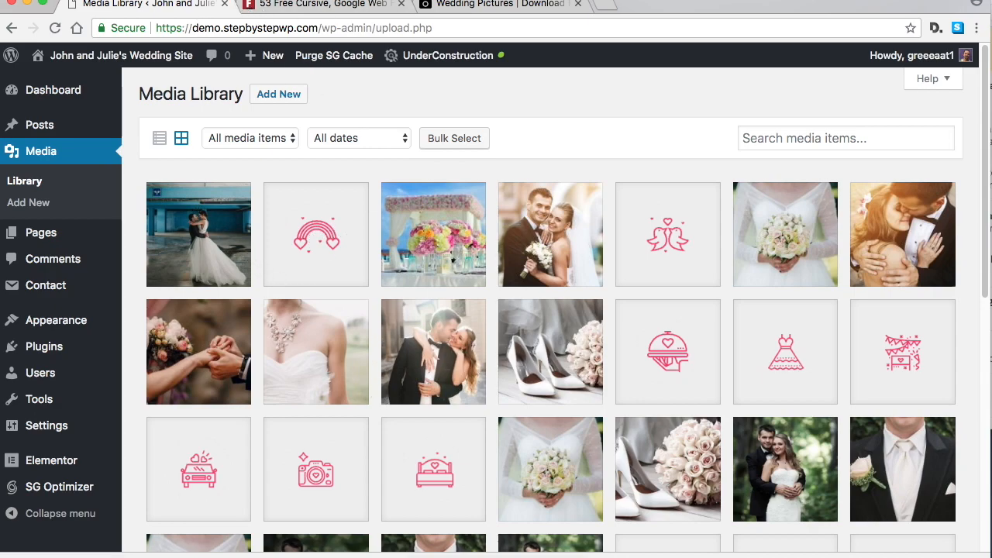
key(super+Tab)
drag(435, 91, 945, 247)
drag(843, 310, 380, 272)
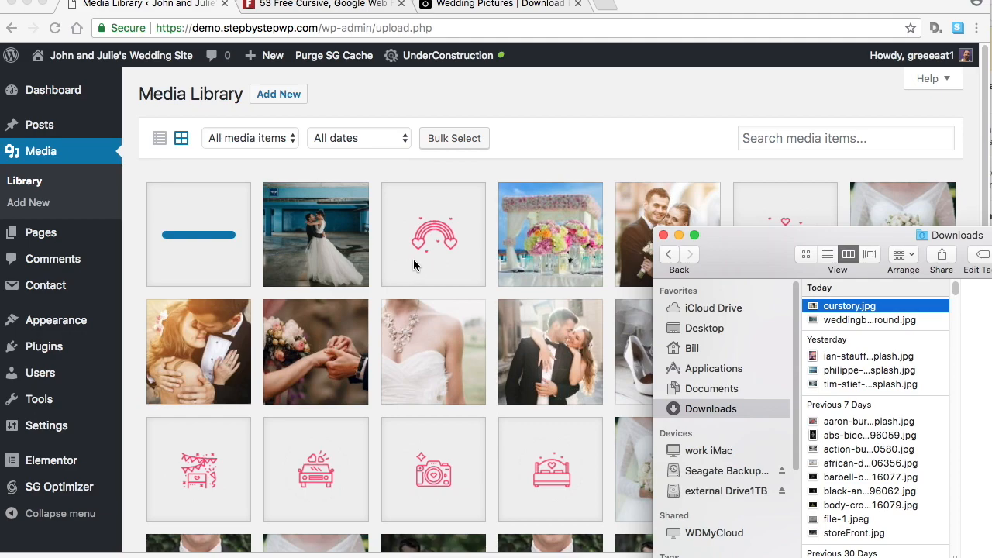
click(201, 227)
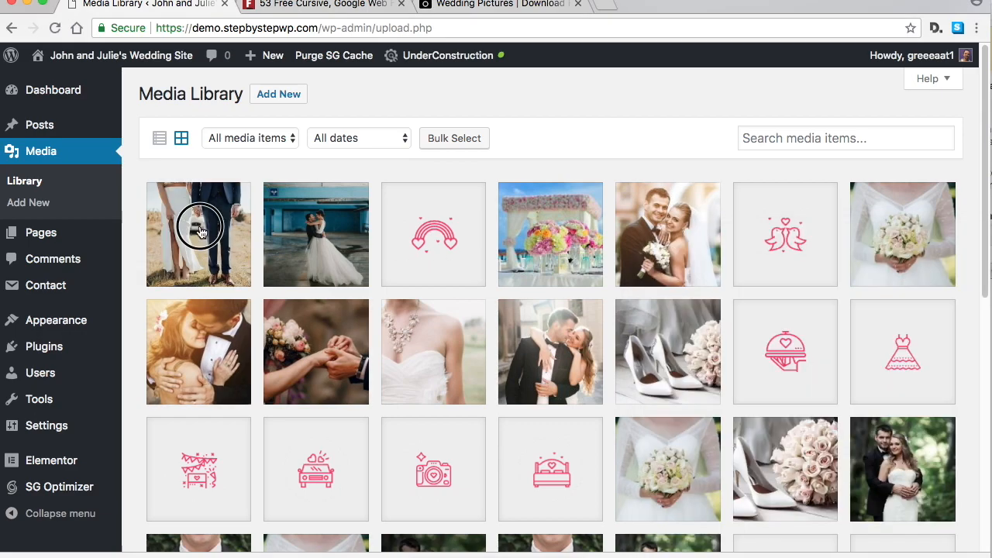
click(203, 223)
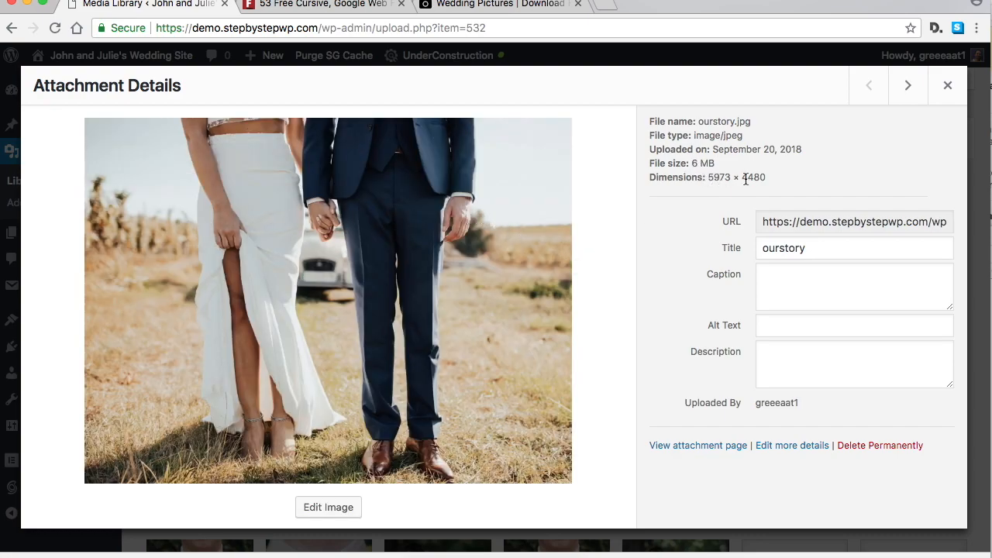
click(947, 86)
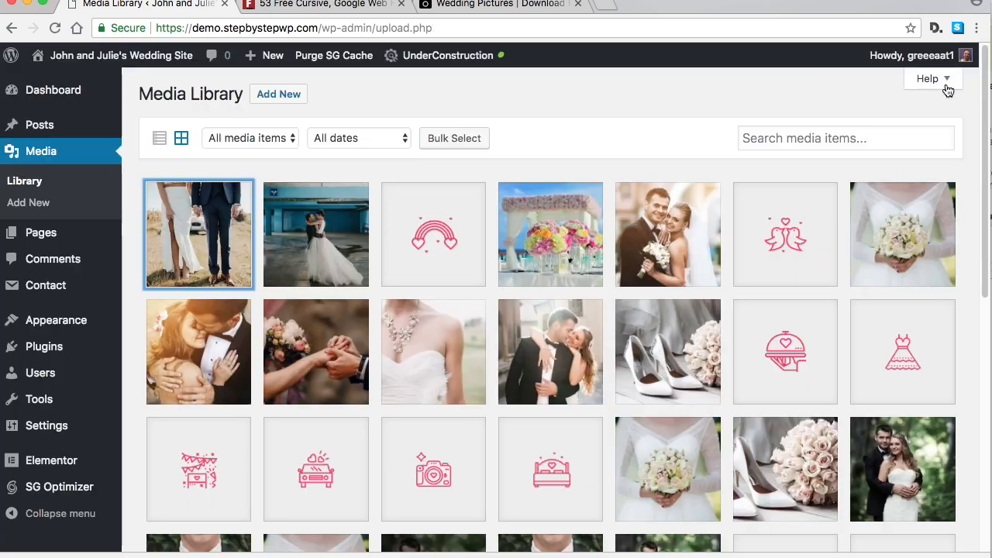
Reopen the Home page from the All Pages list.
mouse_move(48, 240)
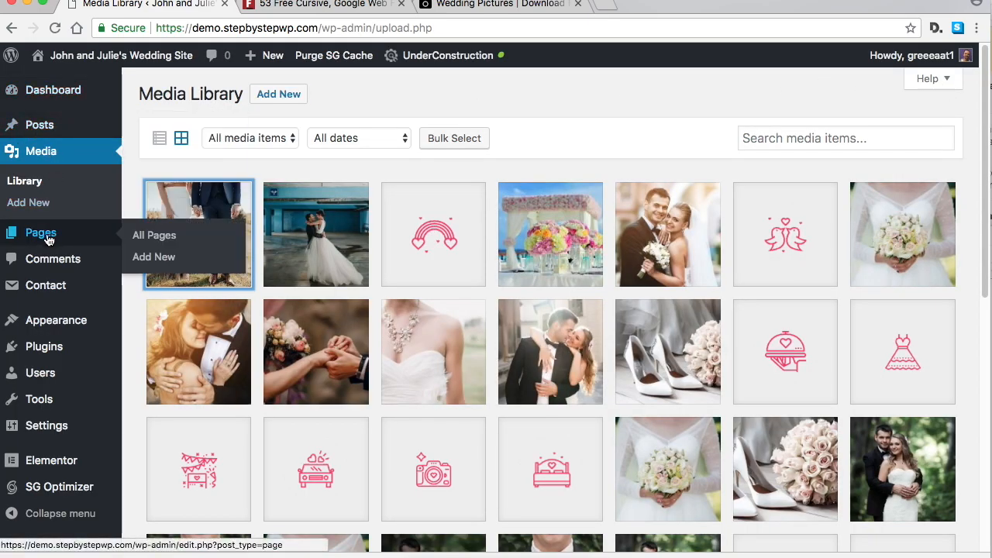
click(145, 236)
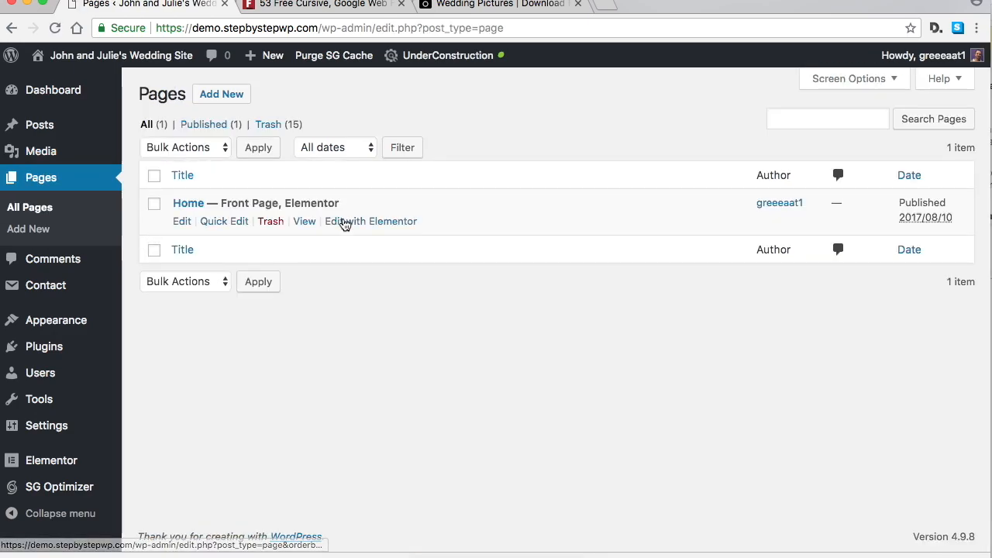
click(373, 224)
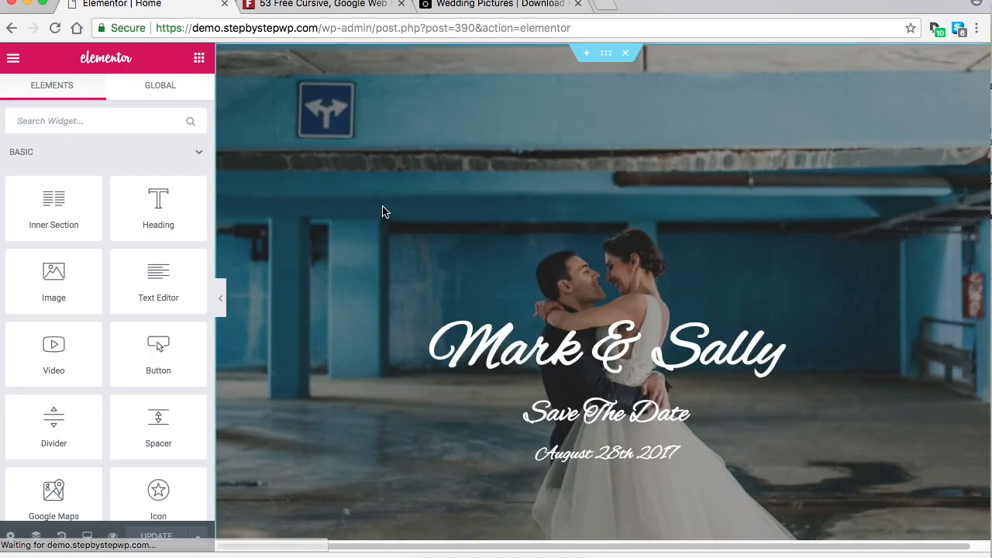
Add an image widget to the Our Story left column, then delete the extra block.
scroll(480, 229, down, 5)
scroll(480, 229, down, 10)
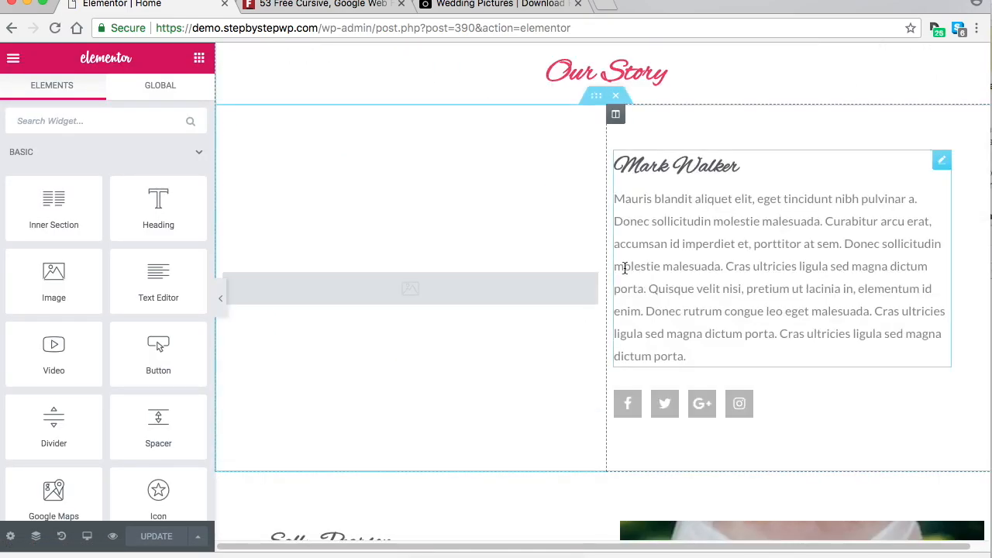
click(420, 292)
click(200, 57)
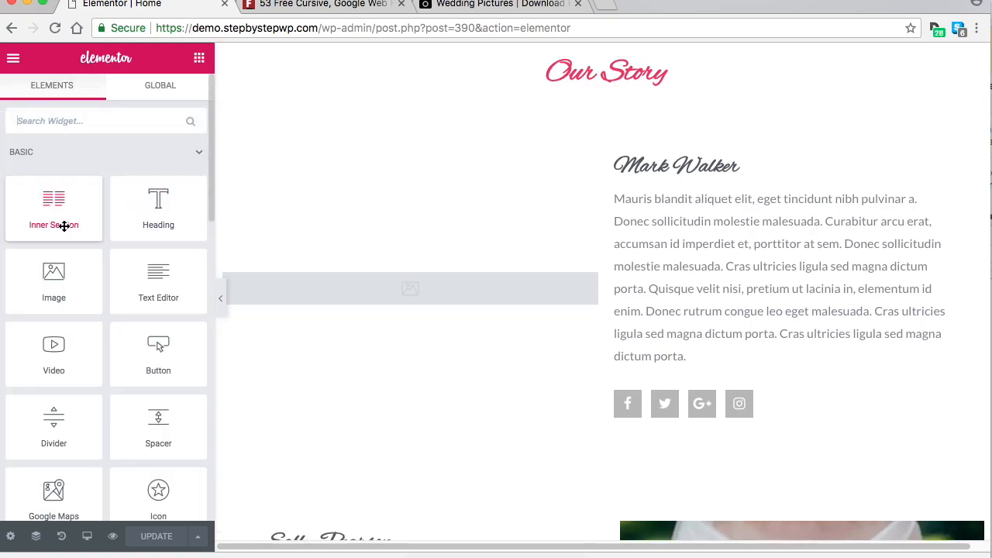
scroll(129, 278, down, 1)
drag(48, 271, 413, 304)
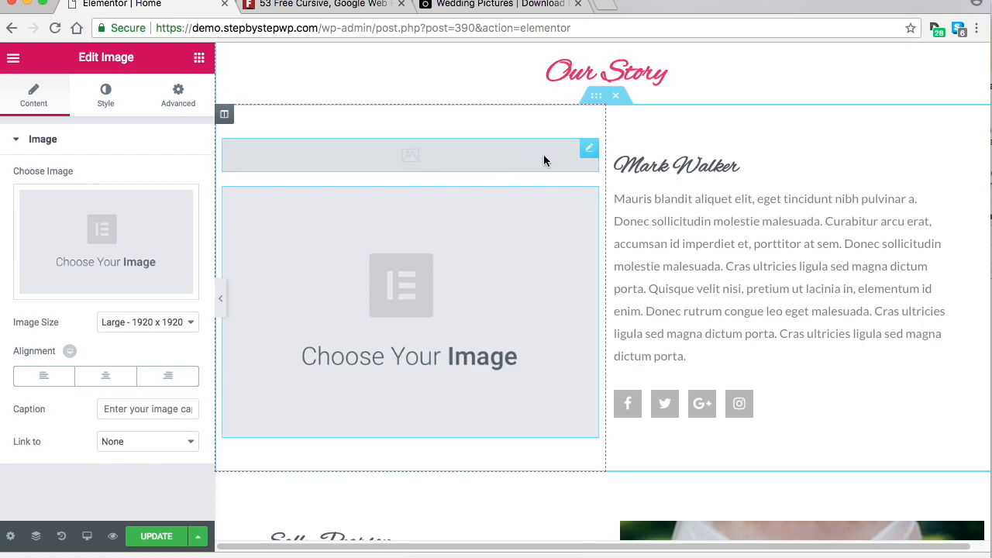
right_click(483, 237)
click(521, 460)
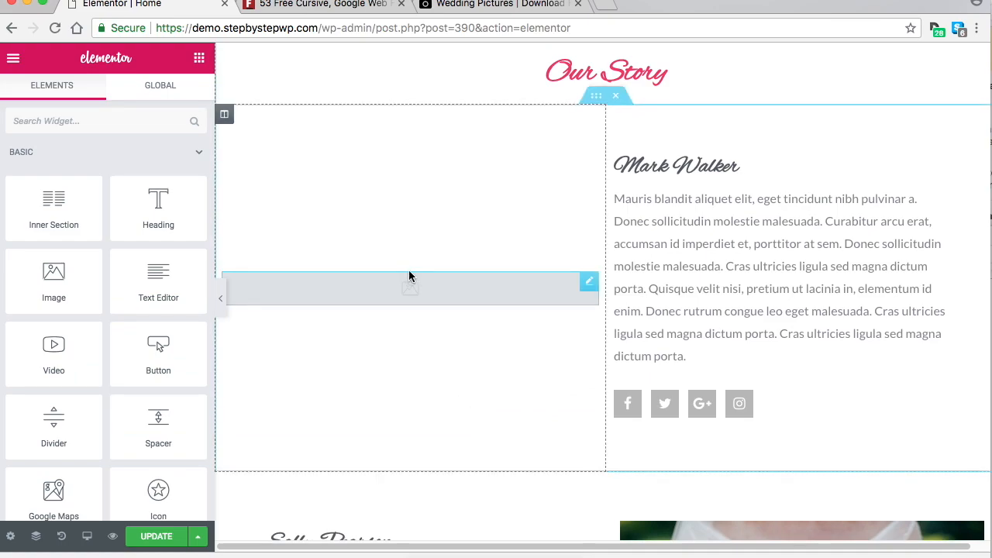
Insert ourstory.jpg from the Media Library into the empty Our Story image.
click(418, 292)
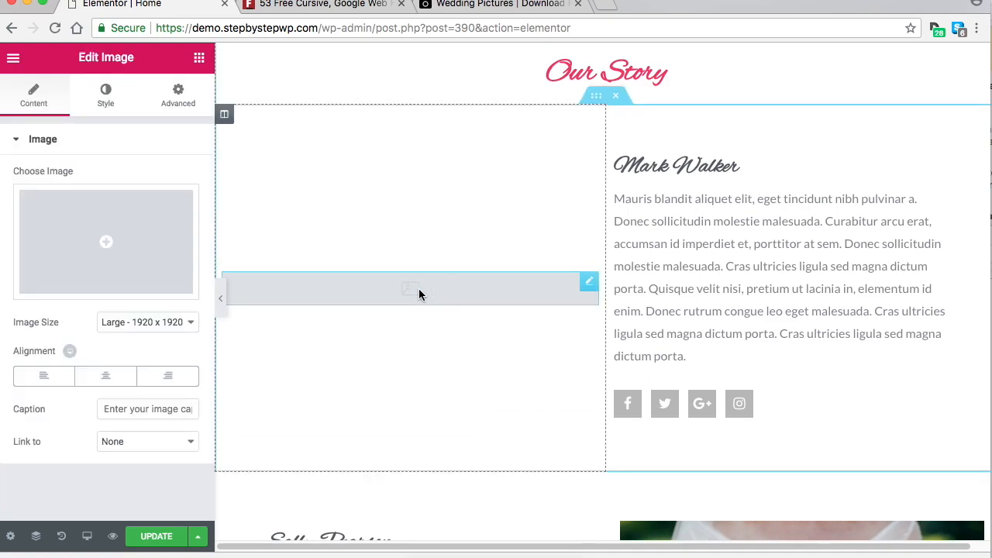
click(107, 245)
click(93, 233)
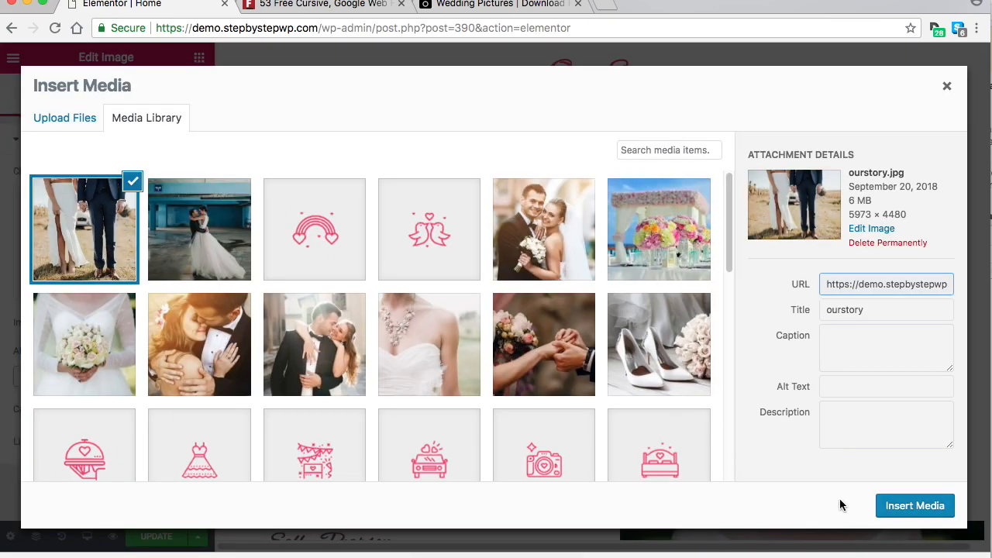
click(915, 506)
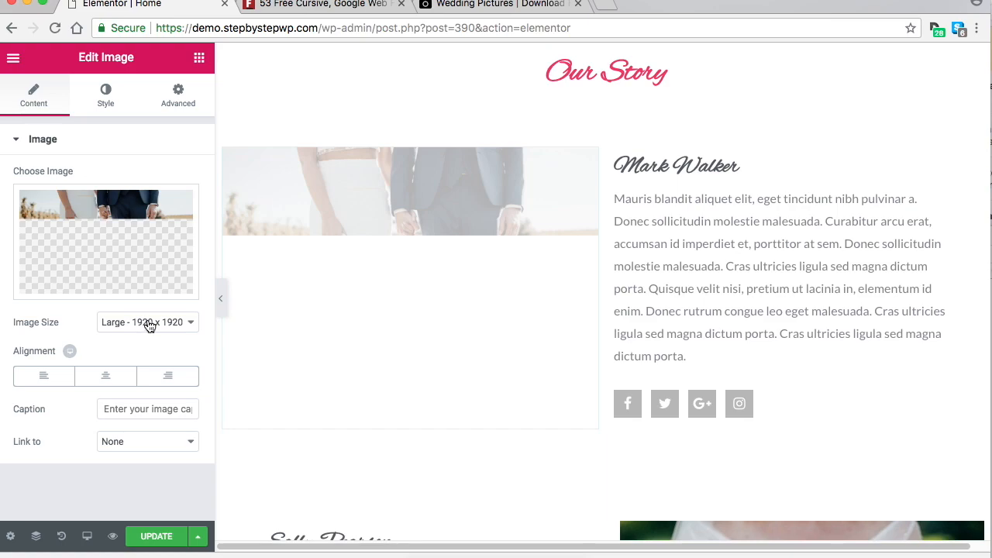
click(149, 324)
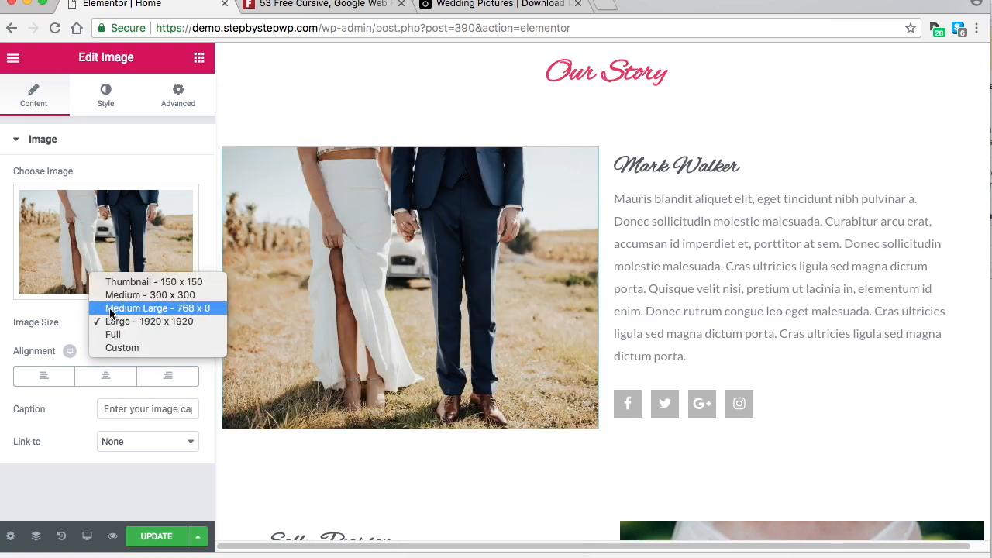
click(134, 323)
click(158, 324)
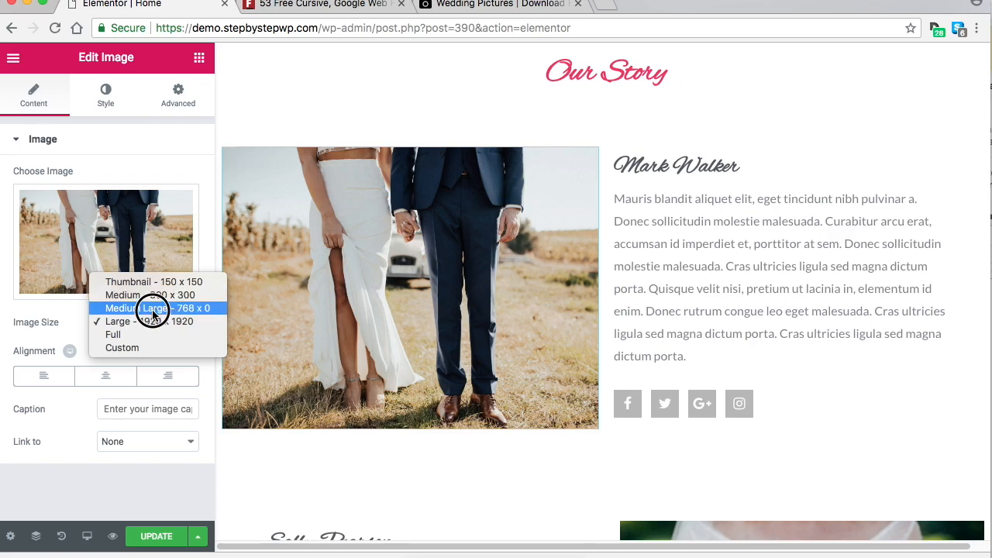
click(152, 310)
click(148, 332)
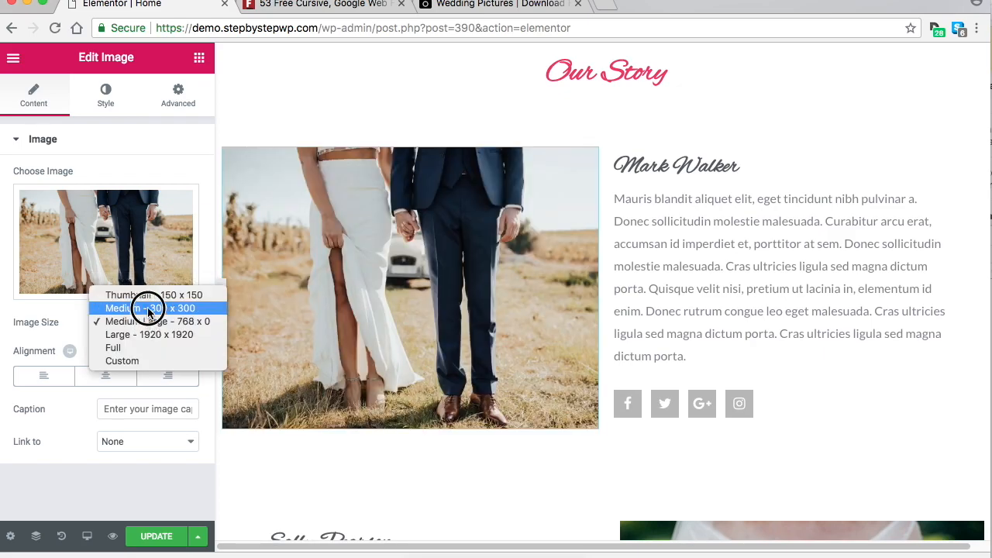
click(152, 335)
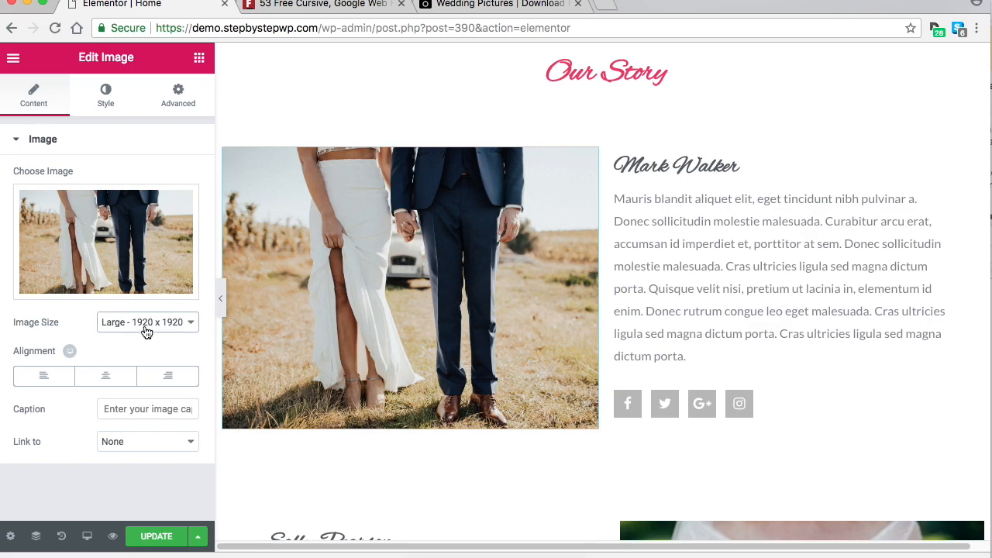
click(151, 326)
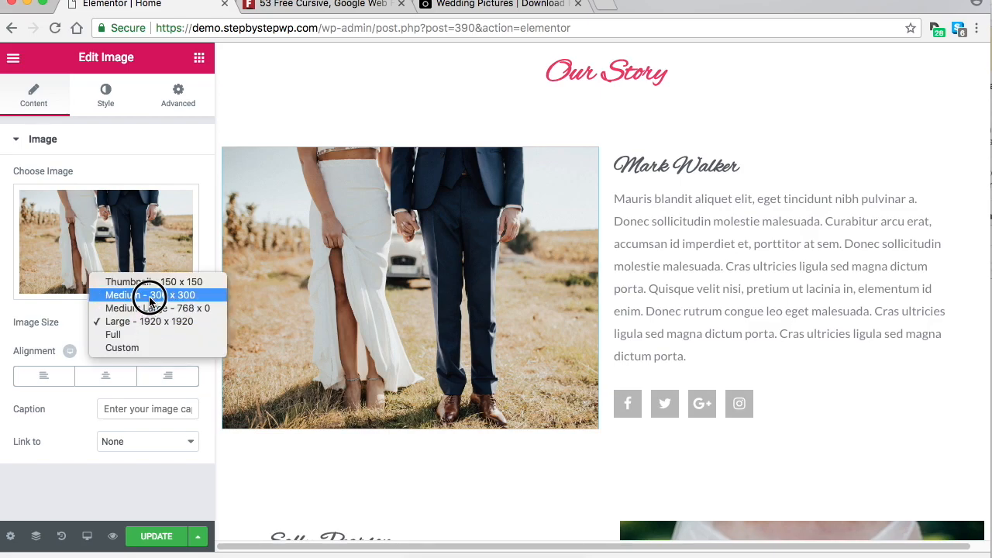
click(148, 321)
click(139, 321)
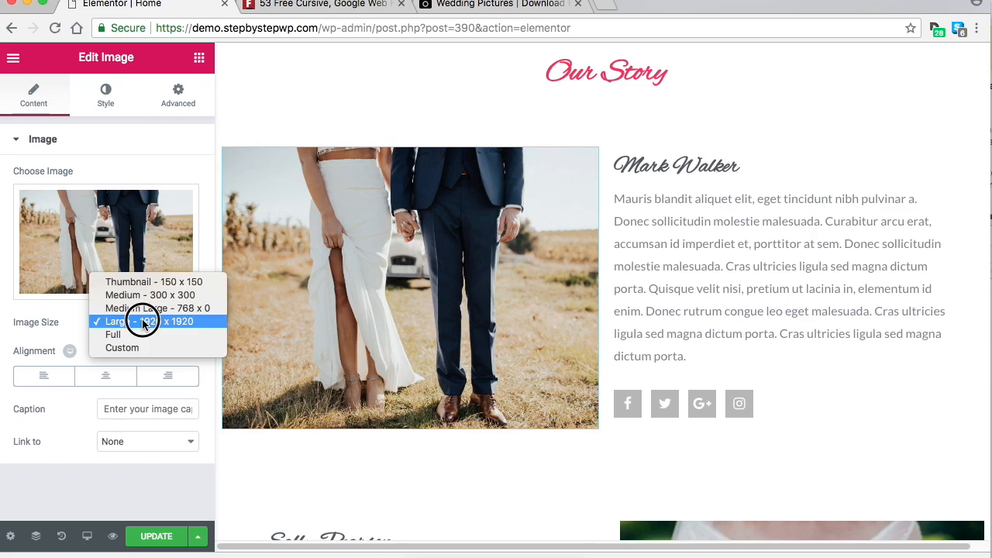
click(144, 325)
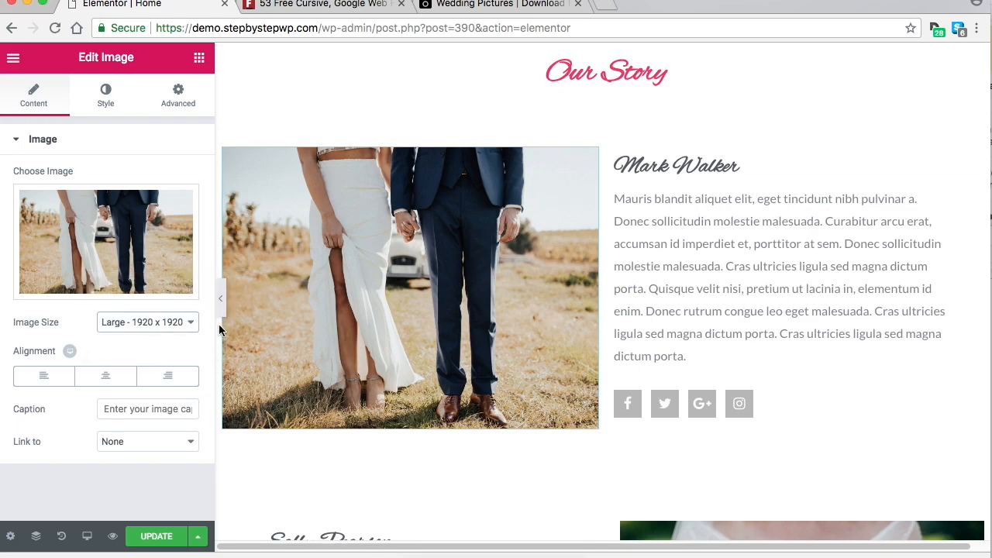
Replace the first story box's title with 'How We Met'.
click(743, 175)
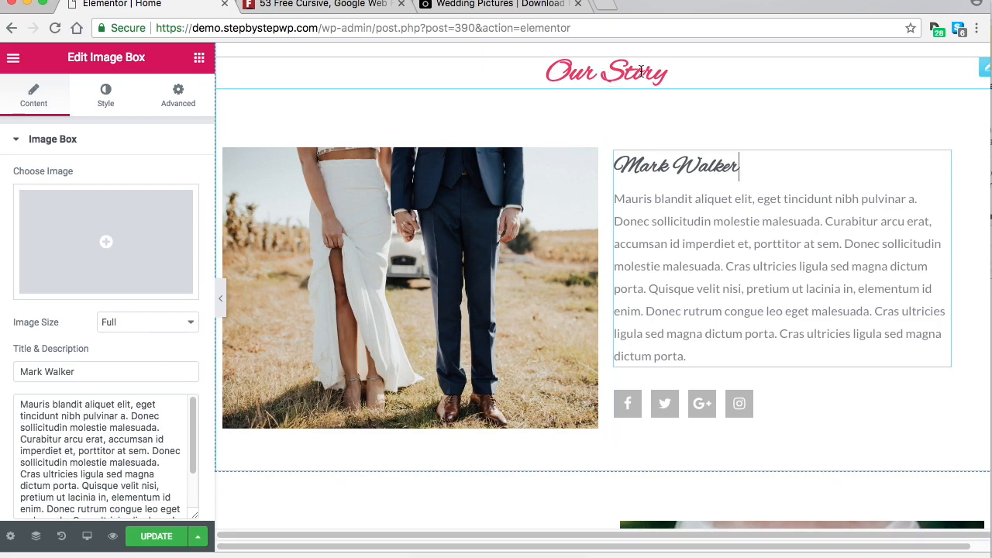
scroll(601, 144, up, 2)
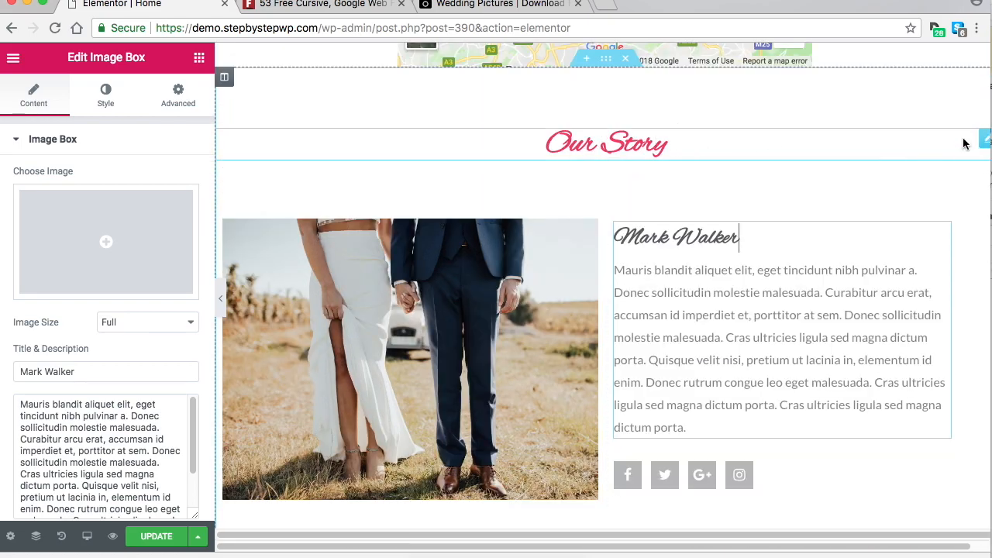
click(741, 245)
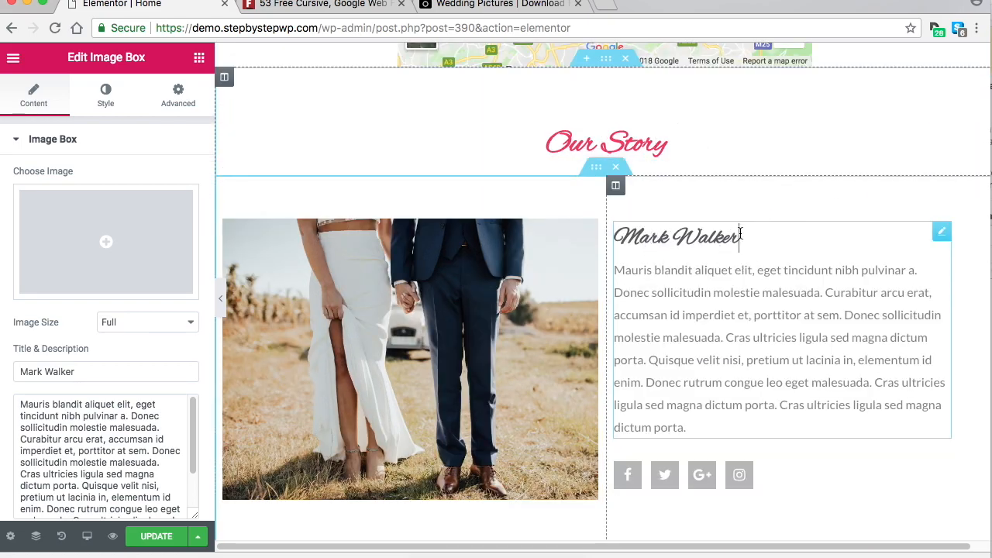
drag(730, 239, 650, 239)
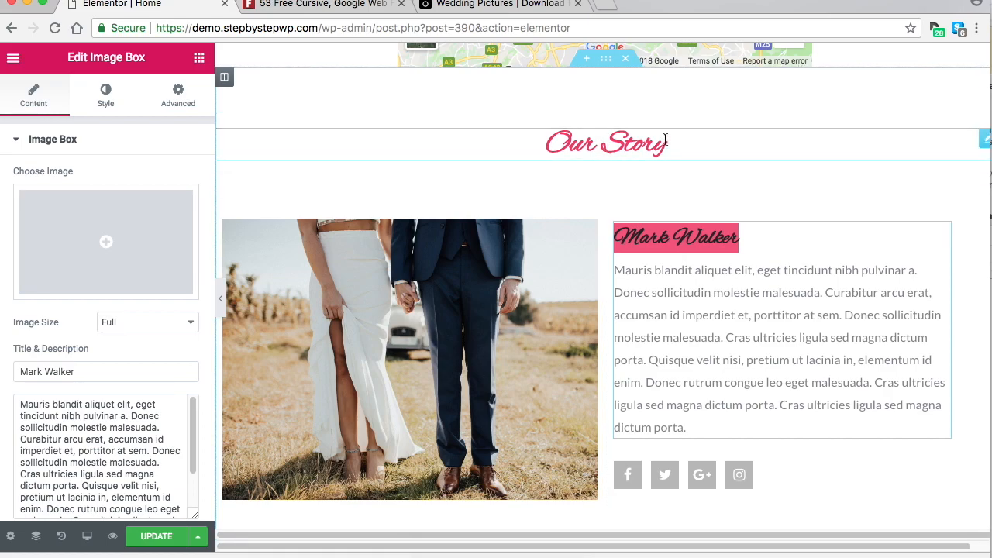
scroll(735, 226, down, 1)
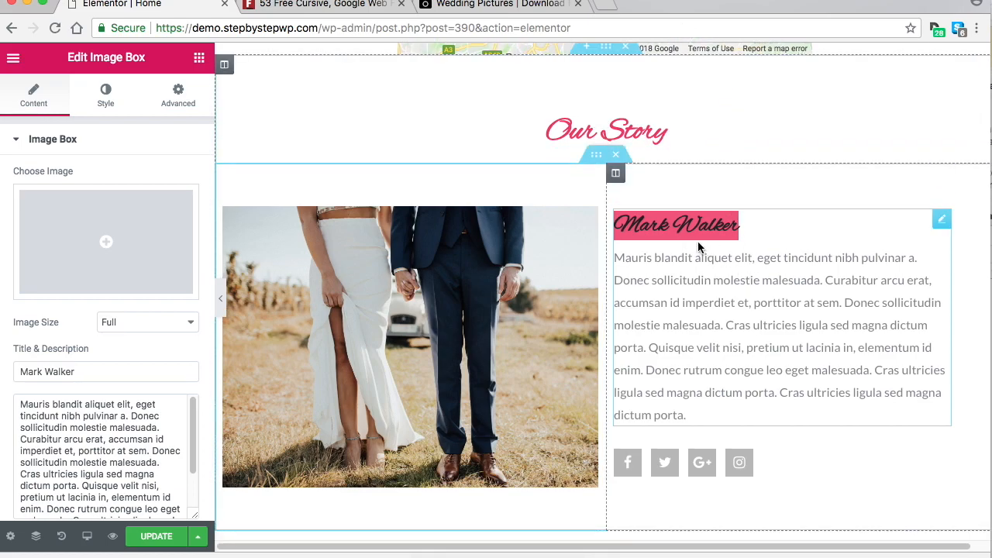
click(714, 226)
drag(743, 227, 614, 231)
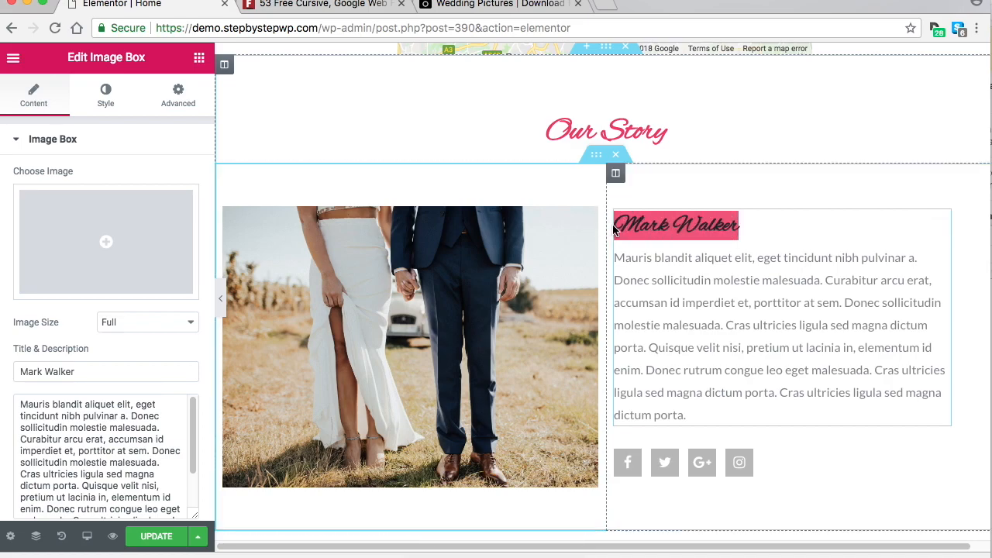
text(Our)
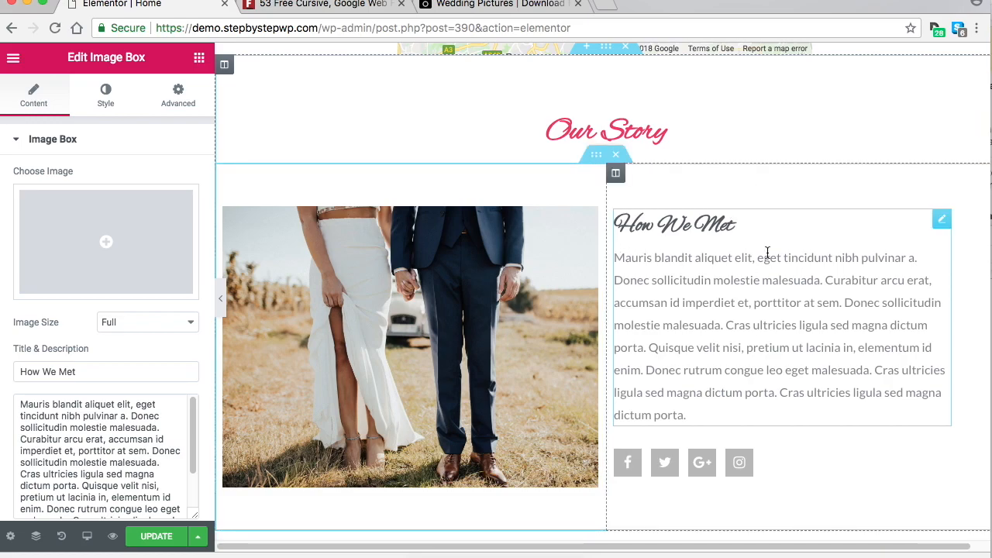
Select the social icons row beneath the How We Met text.
scroll(768, 252, down, 1)
scroll(801, 269, down, 3)
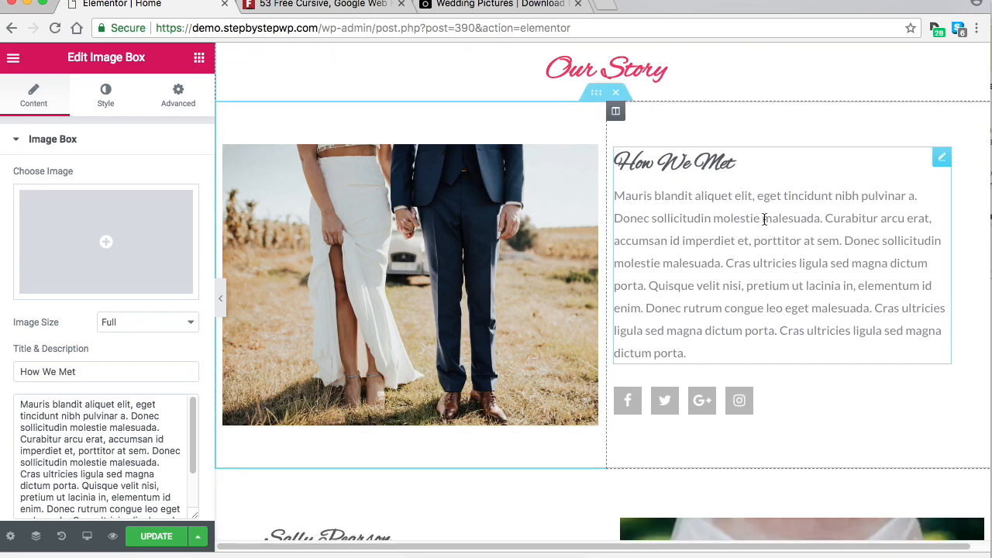
scroll(776, 229, down, 5)
click(864, 272)
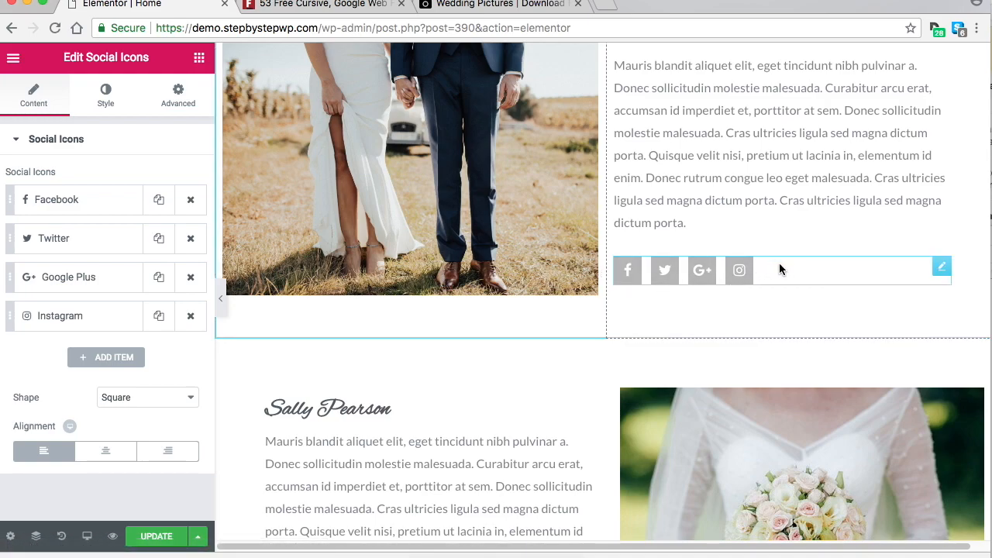
Delete the existing social icons row under the How We Met text.
scroll(782, 268, up, 2)
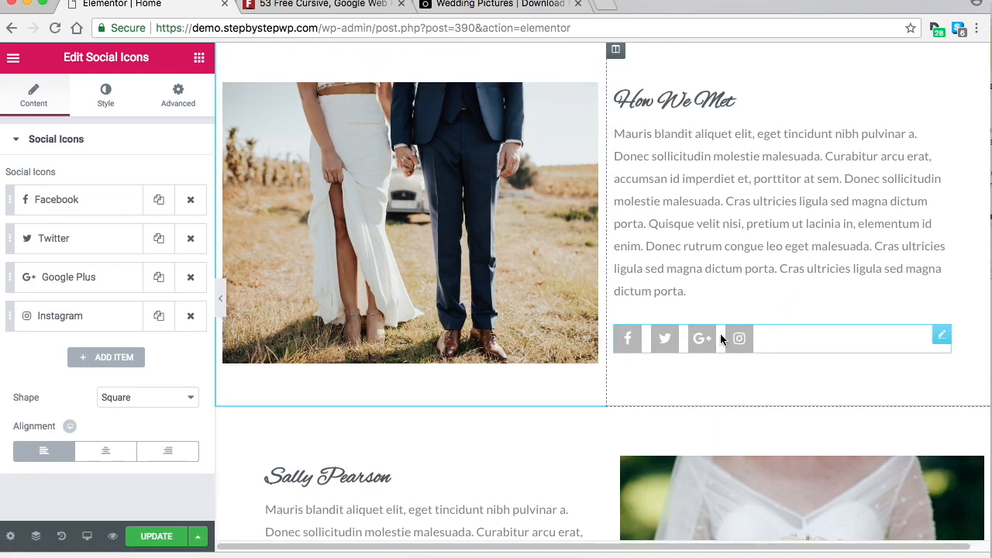
right_click(774, 338)
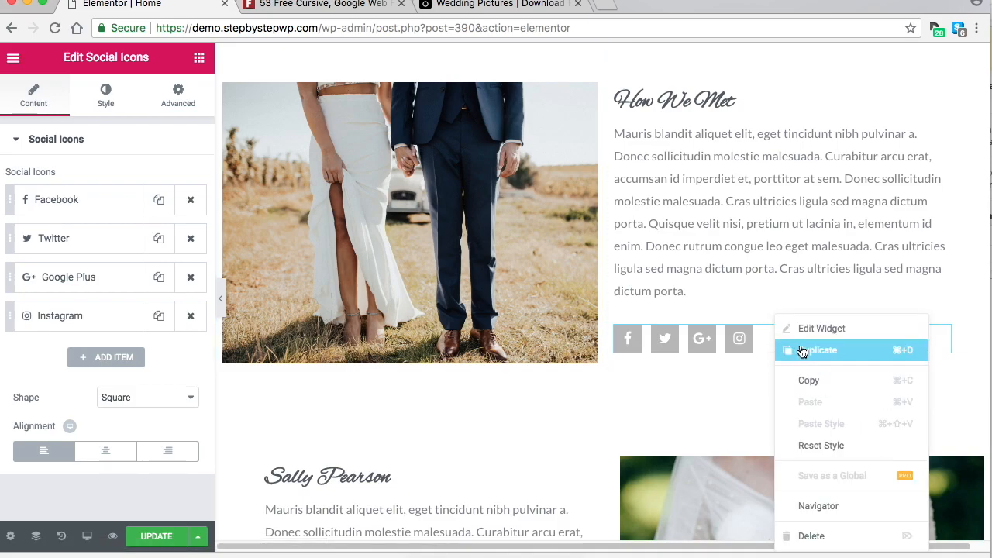
click(825, 537)
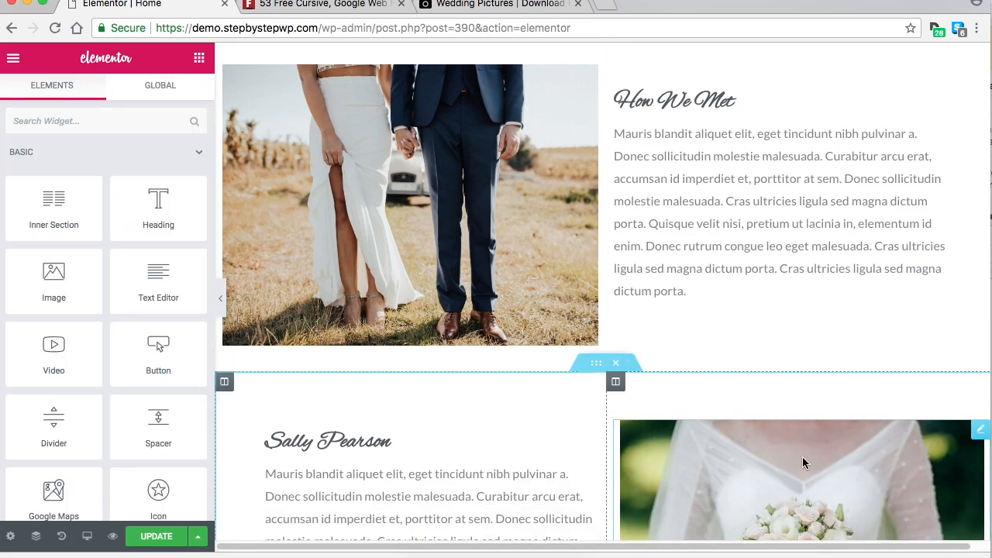
Move the next section's Social Icons widget into the How We Met column and duplicate it.
scroll(777, 333, down, 3)
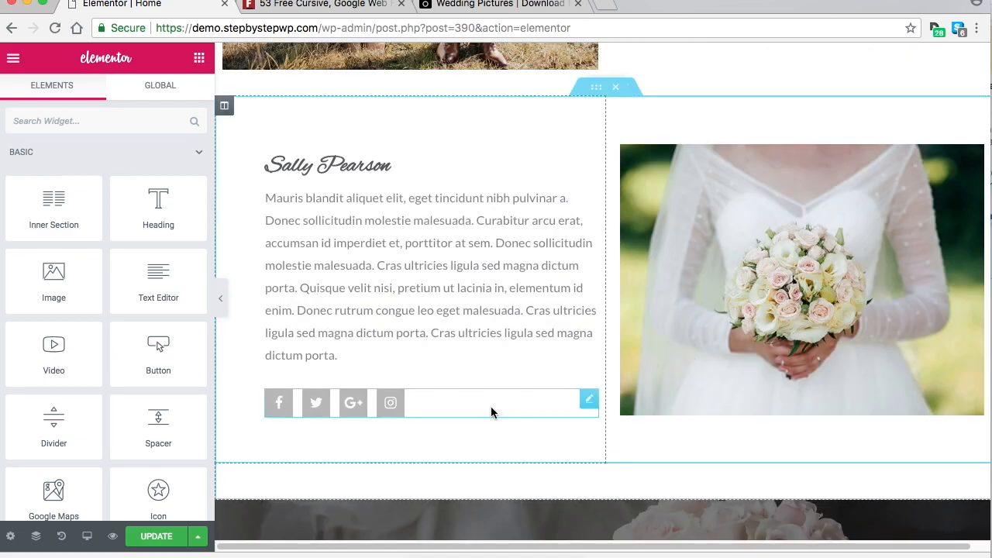
drag(587, 403, 701, 152)
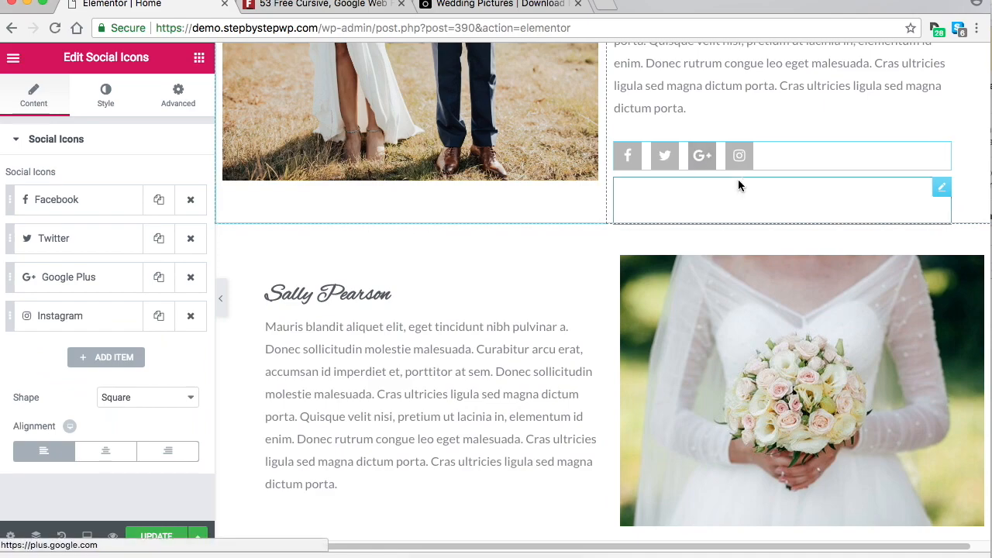
right_click(936, 154)
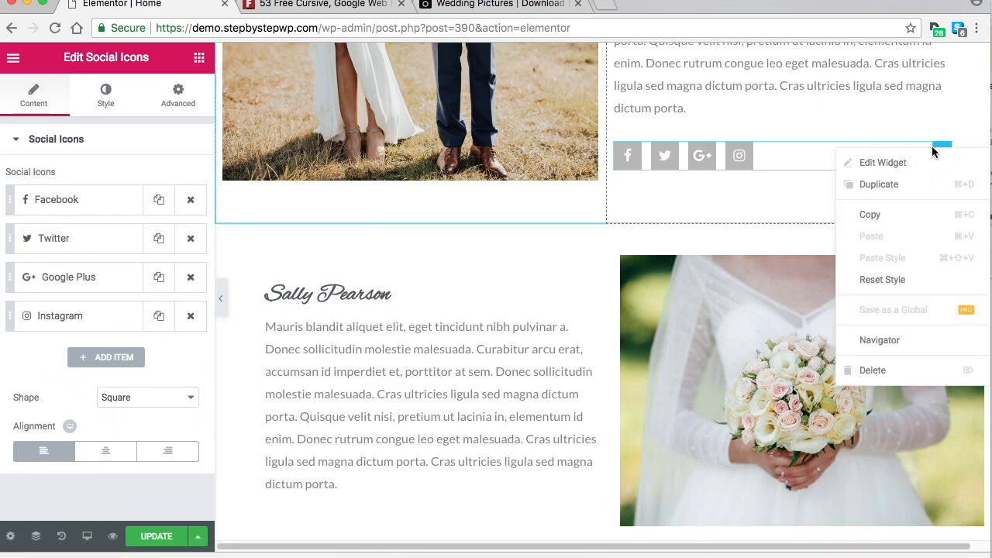
click(892, 184)
scroll(786, 166, up, 5)
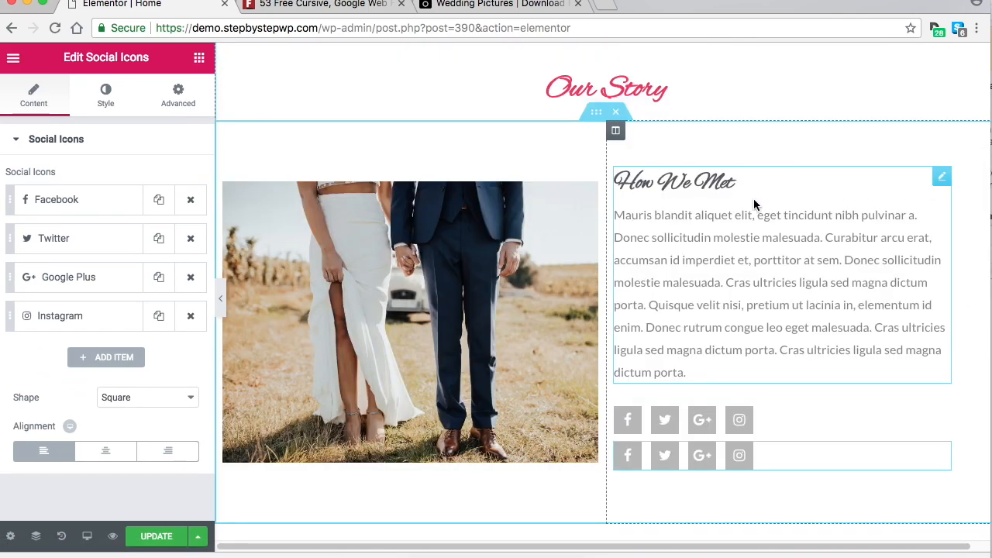
click(719, 185)
scroll(775, 264, down, 3)
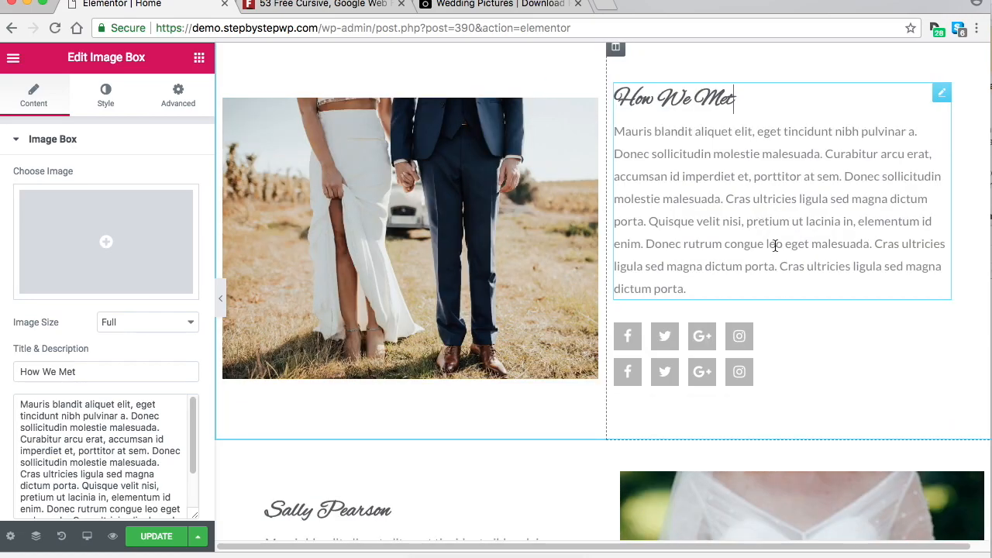
scroll(809, 306, up, 8)
scroll(735, 343, down, 8)
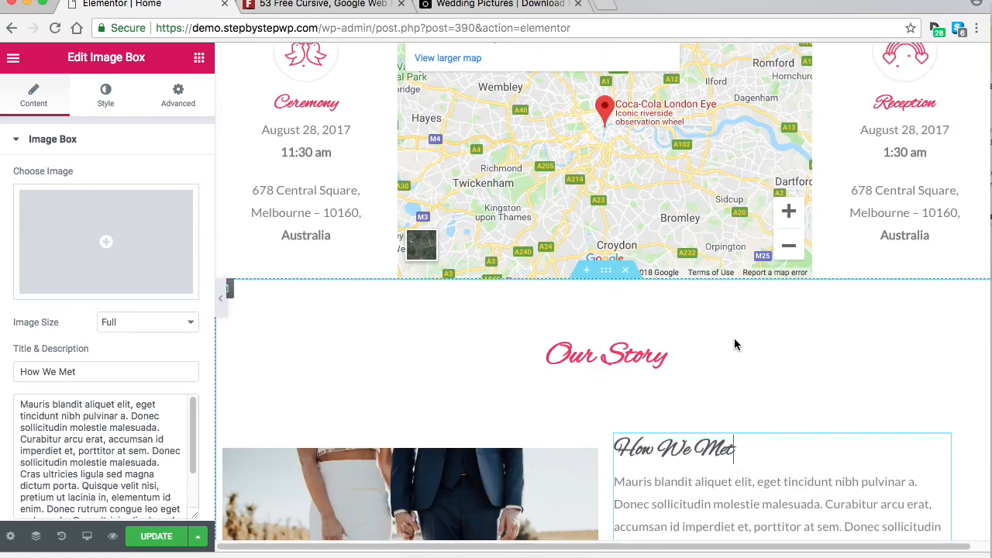
scroll(678, 221, up, 4)
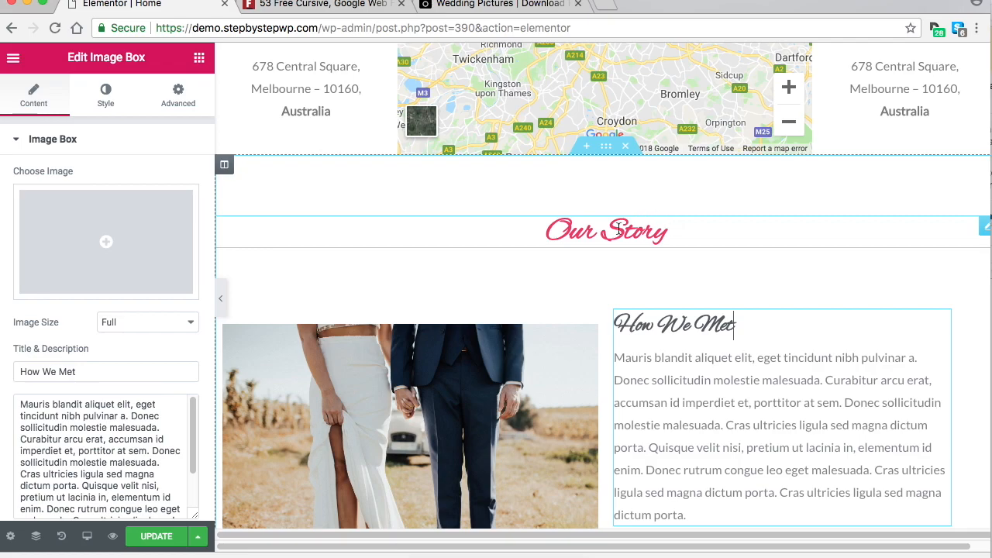
Duplicate the Our Story heading and drag the copy below the How We Met paragraph.
right_click(650, 233)
click(700, 267)
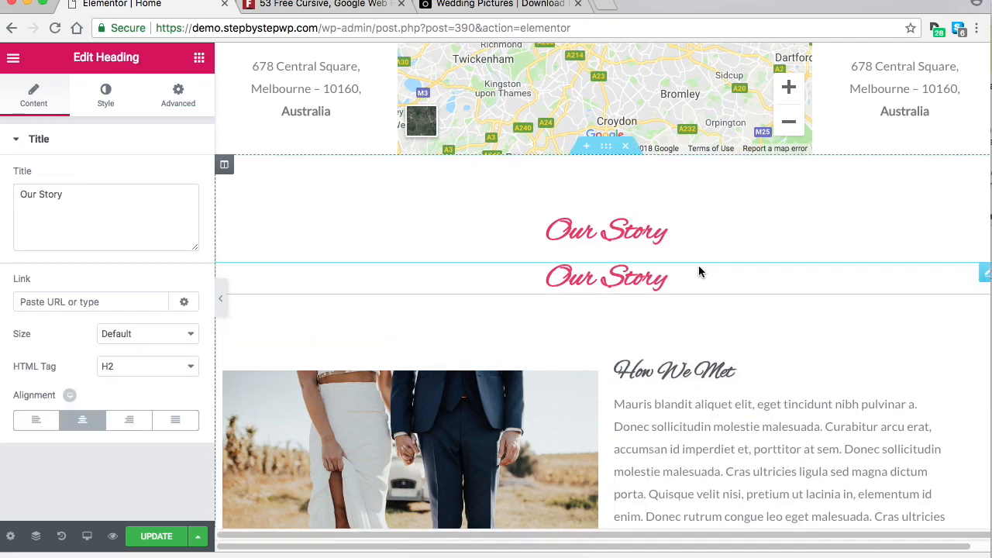
drag(986, 273, 675, 362)
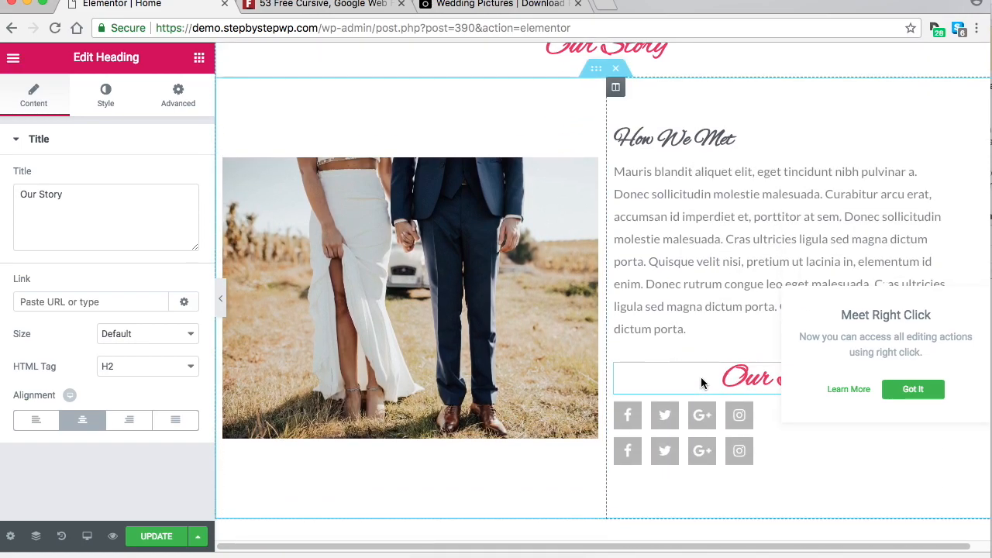
scroll(701, 378, down, 1)
click(765, 351)
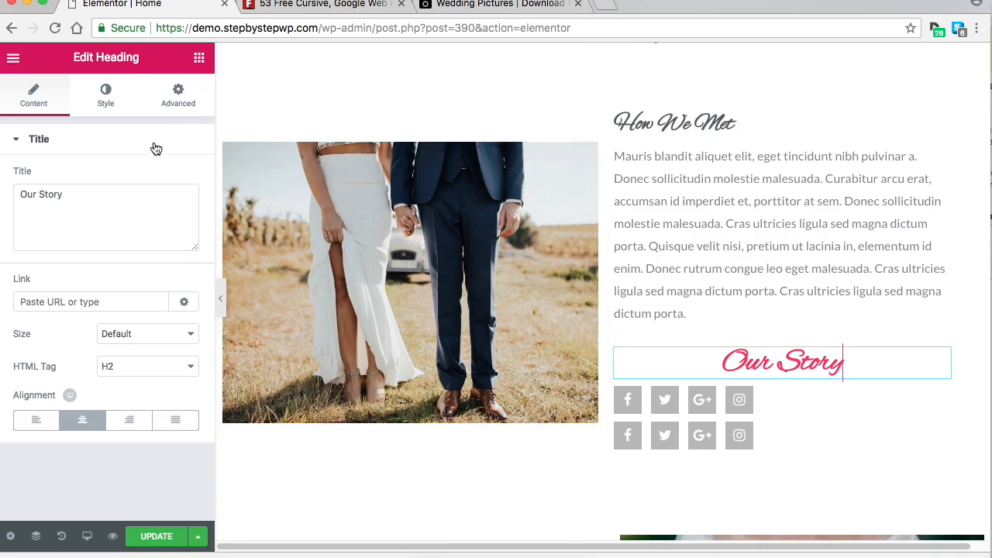
scroll(648, 250, up, 15)
scroll(685, 276, down, 3)
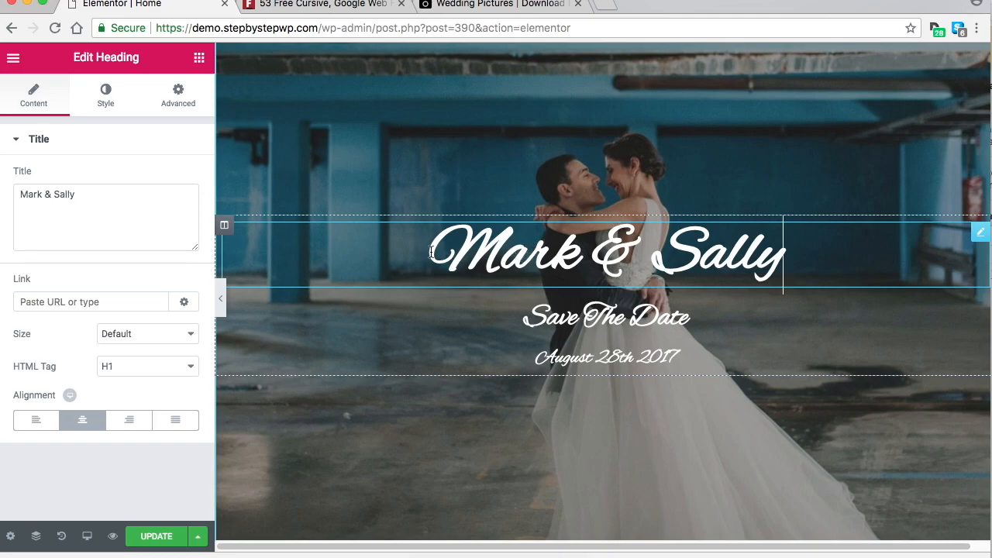
Retitle the hero heading from 'Mark & Sally' to 'John and Julie'.
drag(447, 256, 780, 261)
click(654, 268)
triple_click(119, 201)
text(Joh)
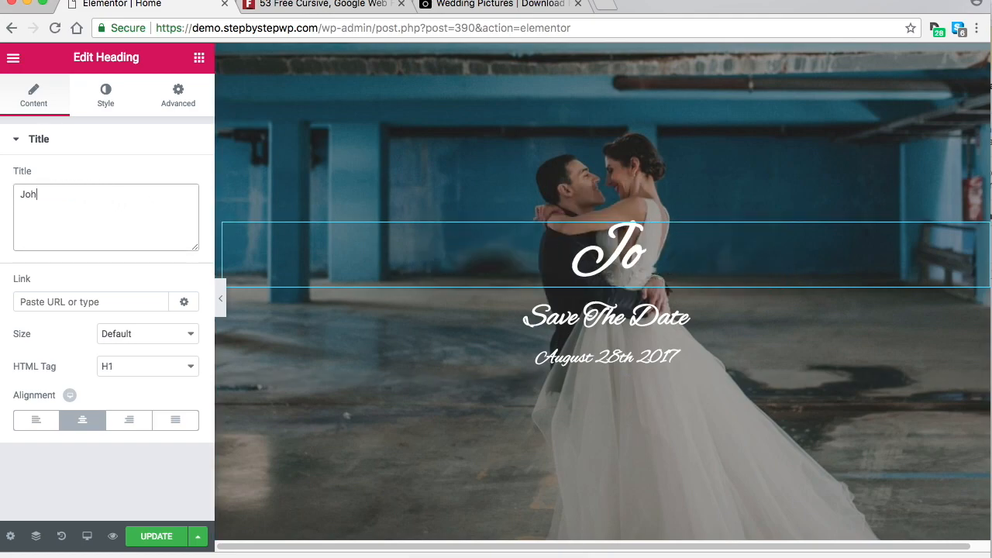
text(n and Julie)
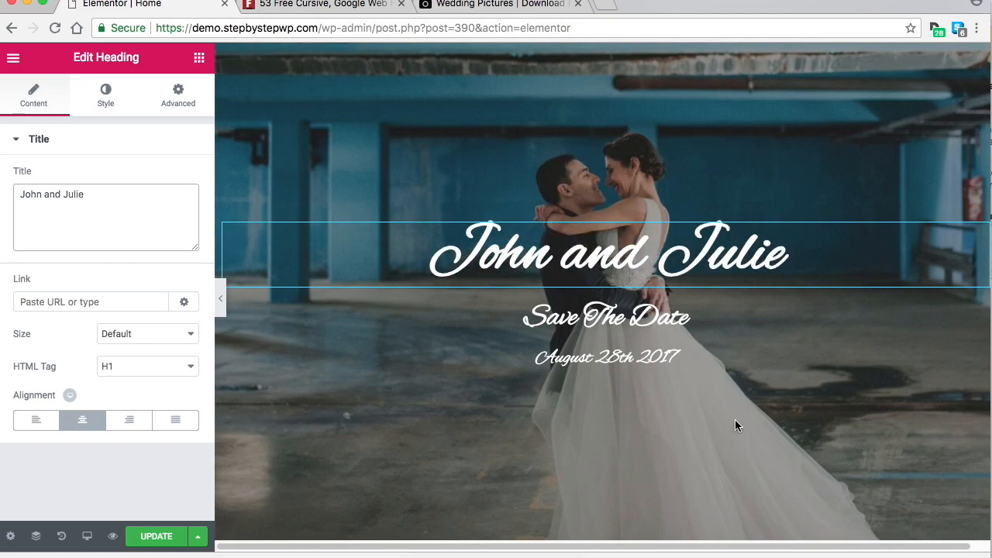
scroll(745, 295, down, 15)
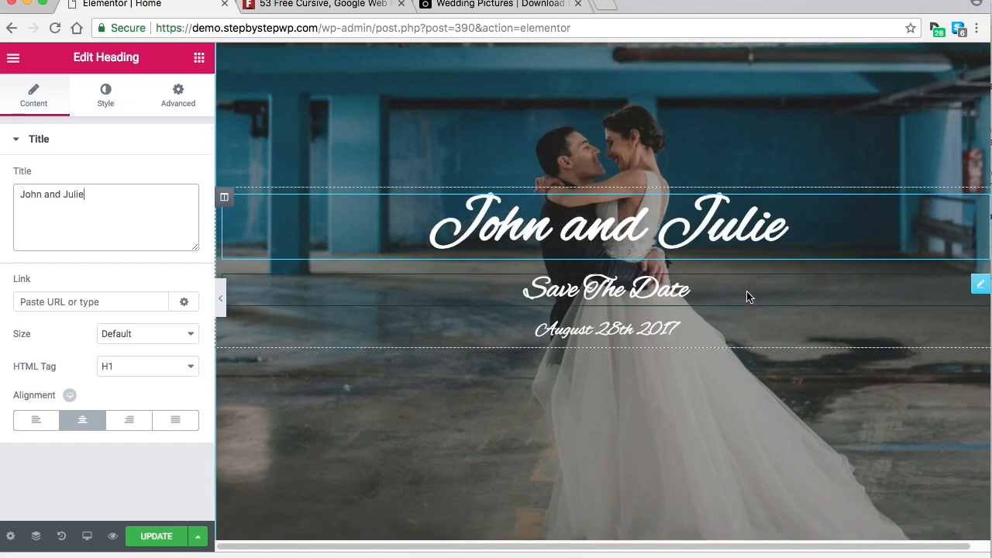
scroll(768, 309, down, 5)
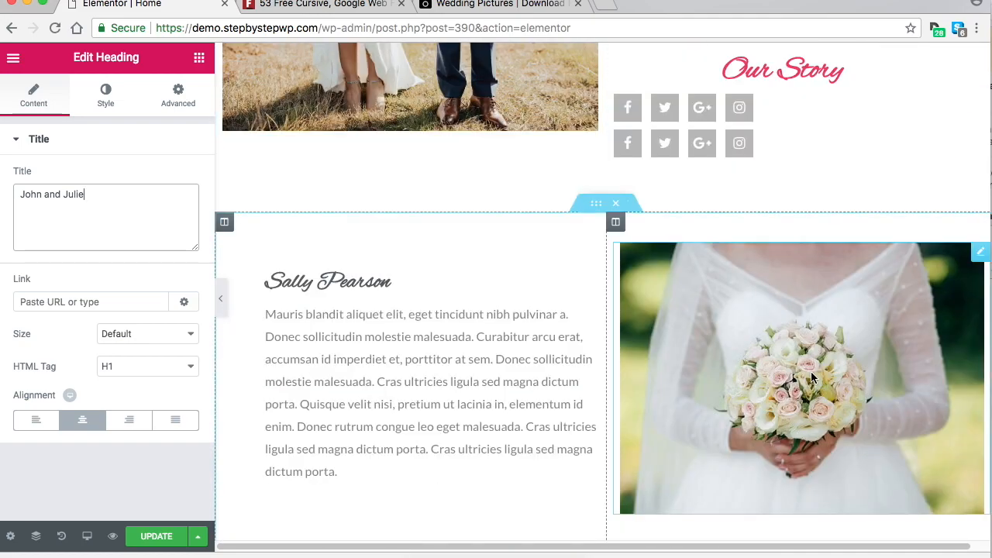
scroll(791, 292, up, 2)
Retitle the lower Our Story heading 'John' and add a duplicate below the icons titled 'Julie'.
click(825, 261)
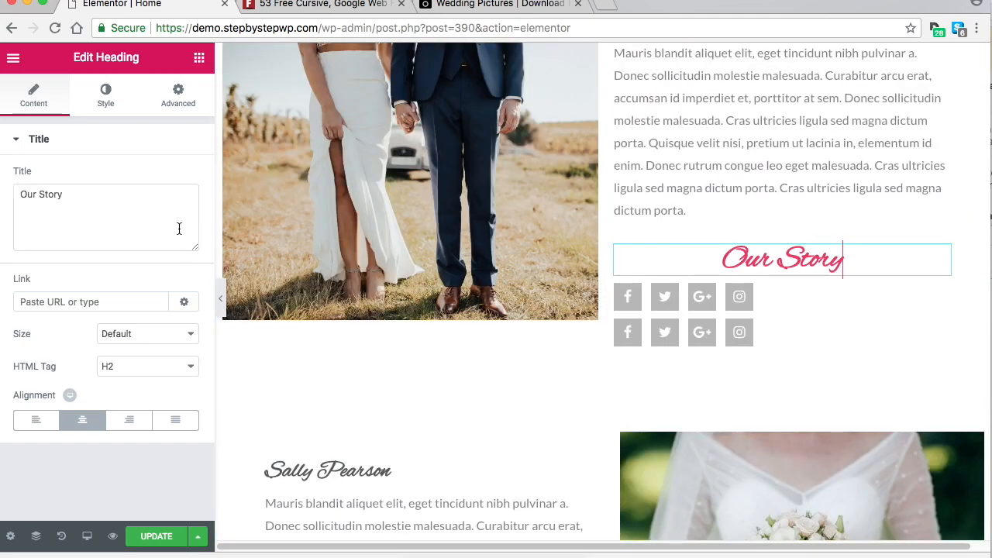
text(John)
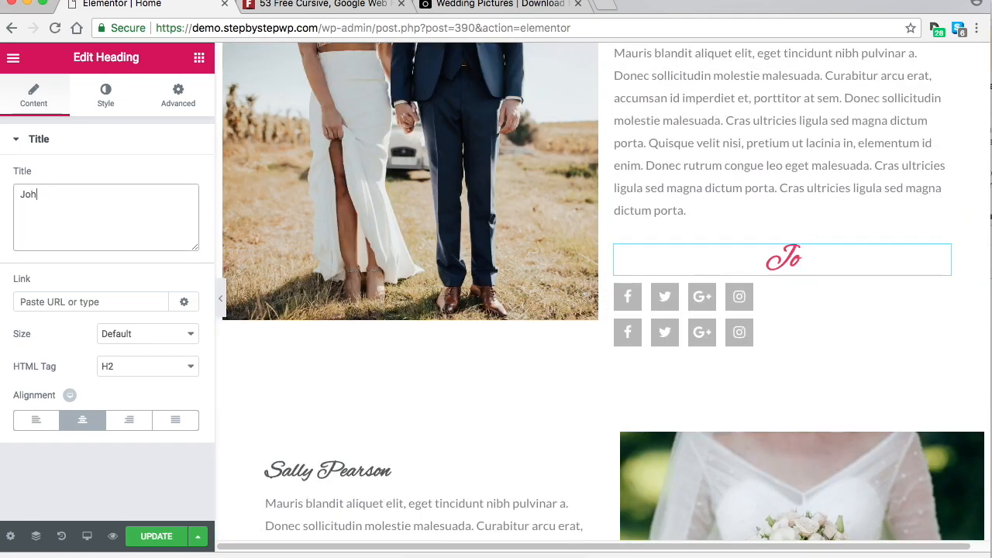
right_click(806, 257)
click(840, 290)
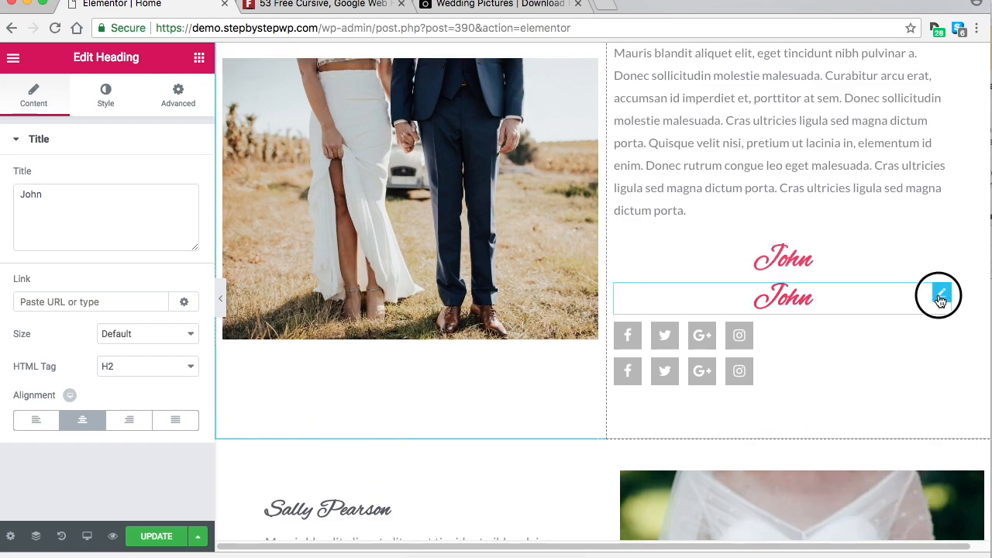
drag(940, 300, 746, 333)
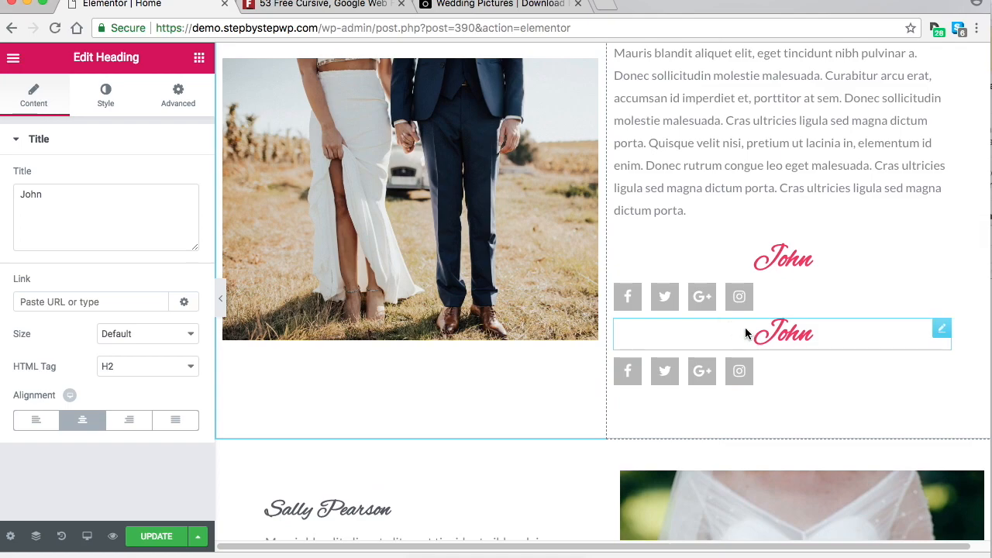
click(811, 332)
text(Julie)
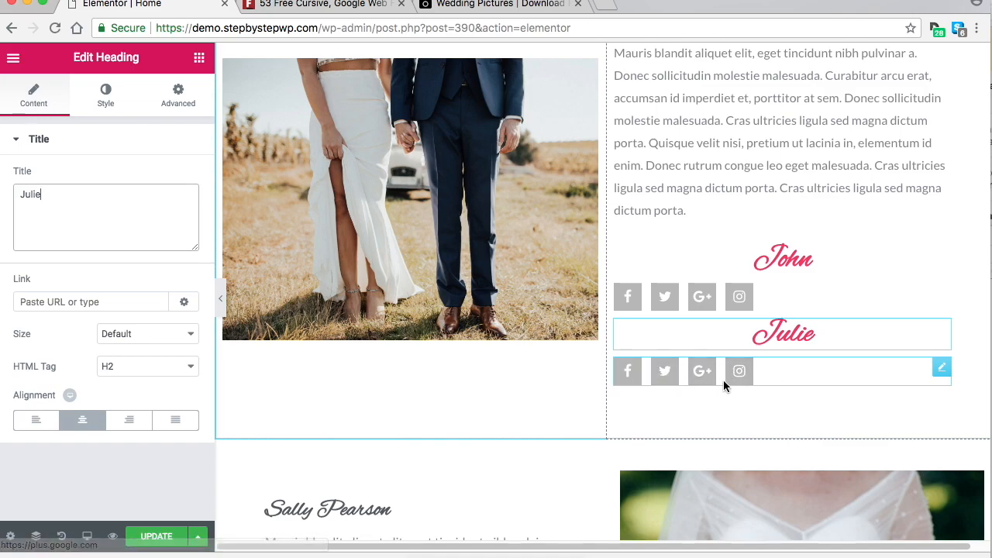
Remove Google Plus from the social icons under the Julie heading.
click(890, 375)
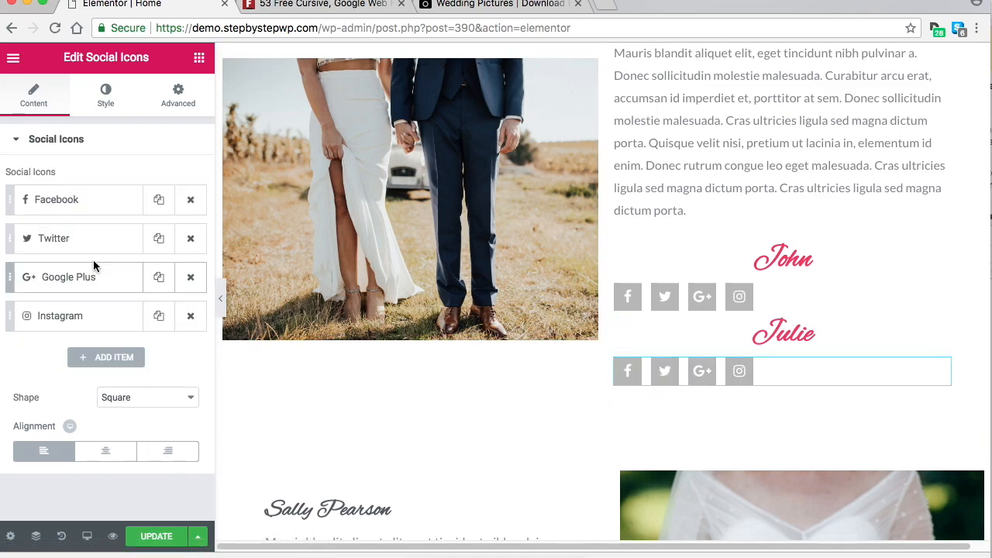
click(190, 276)
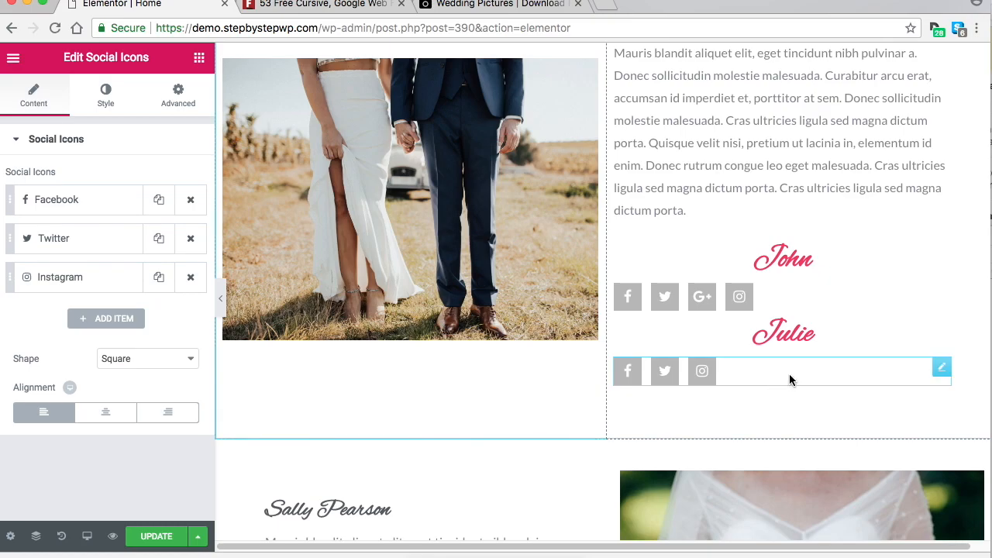
scroll(831, 232, up, 3)
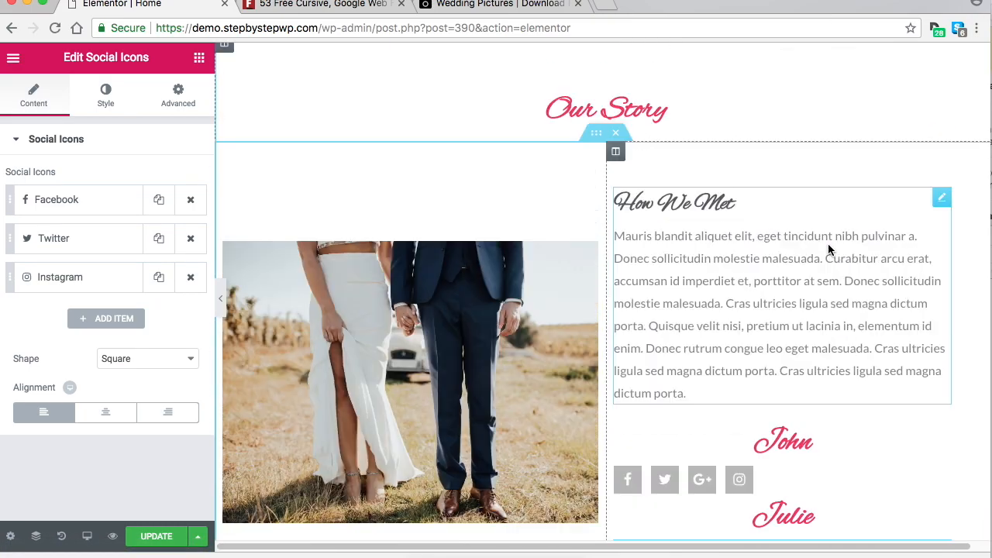
scroll(795, 318, up, 5)
scroll(783, 303, down, 5)
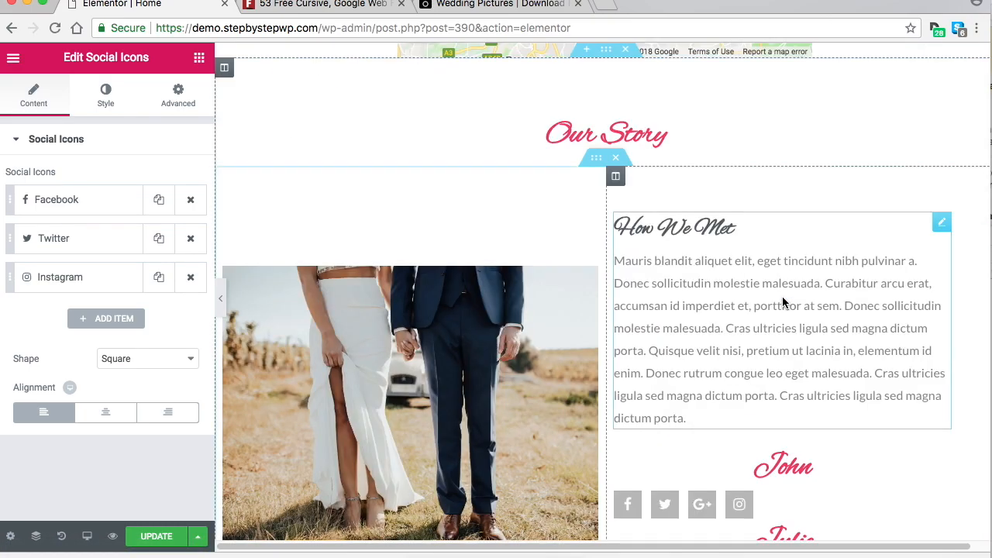
scroll(783, 302, down, 1)
scroll(637, 171, down, 5)
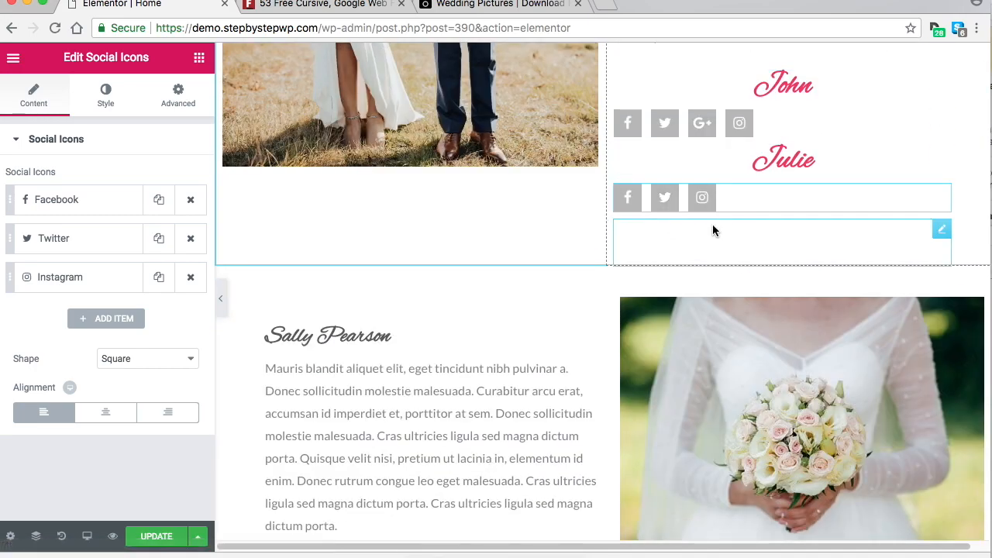
scroll(712, 226, up, 2)
Left-align the John and Julie headings in the How We Met section.
click(813, 177)
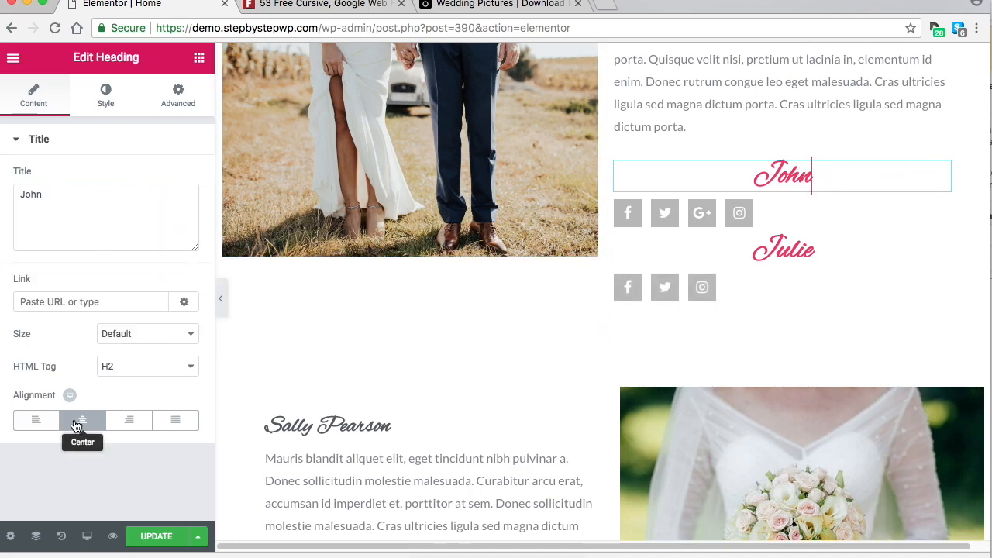
click(36, 421)
click(892, 250)
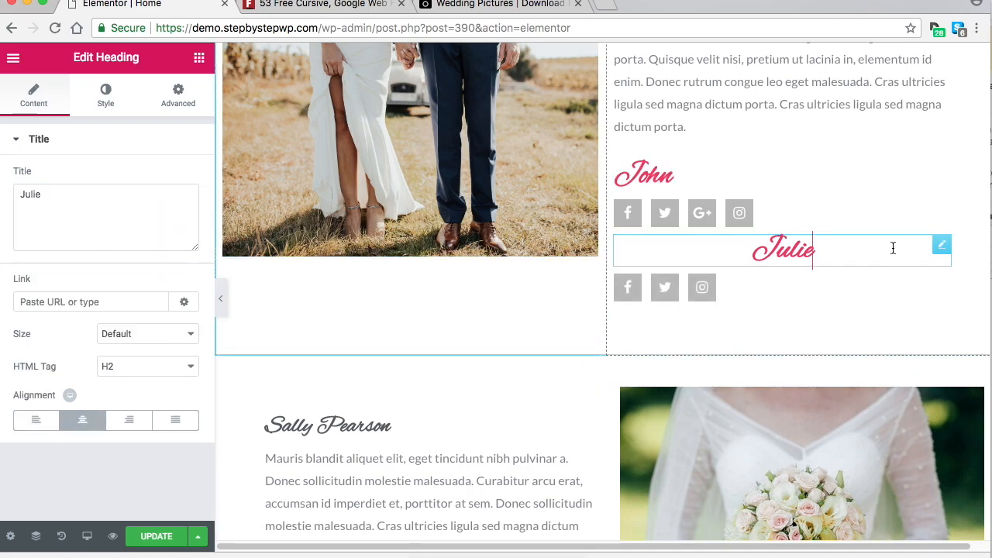
click(26, 421)
scroll(737, 256, down, 10)
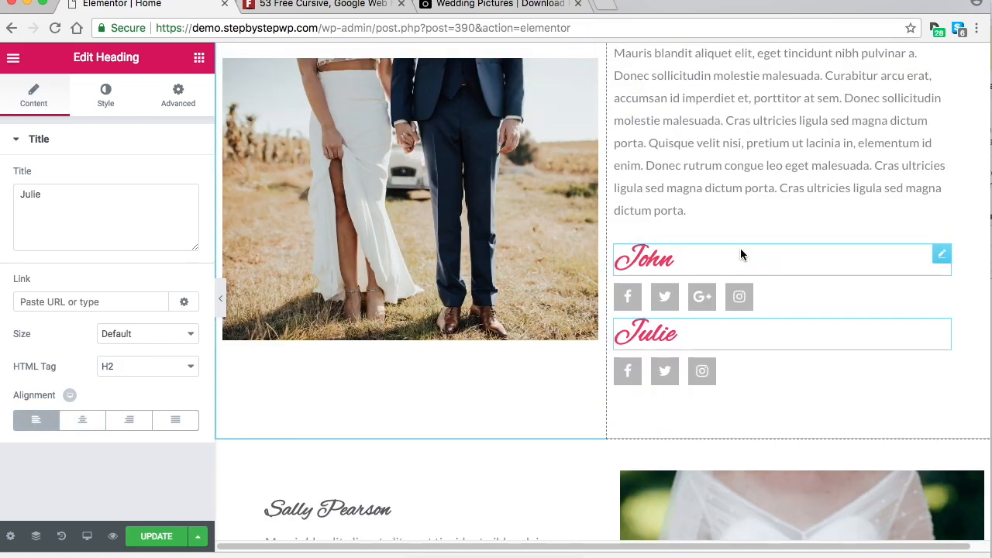
scroll(745, 232, up, 10)
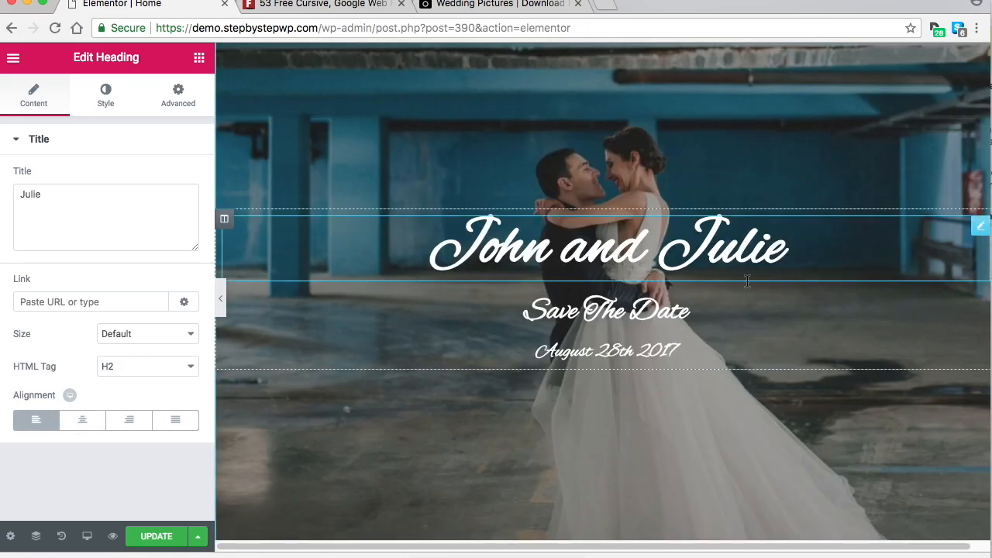
scroll(750, 271, down, 3)
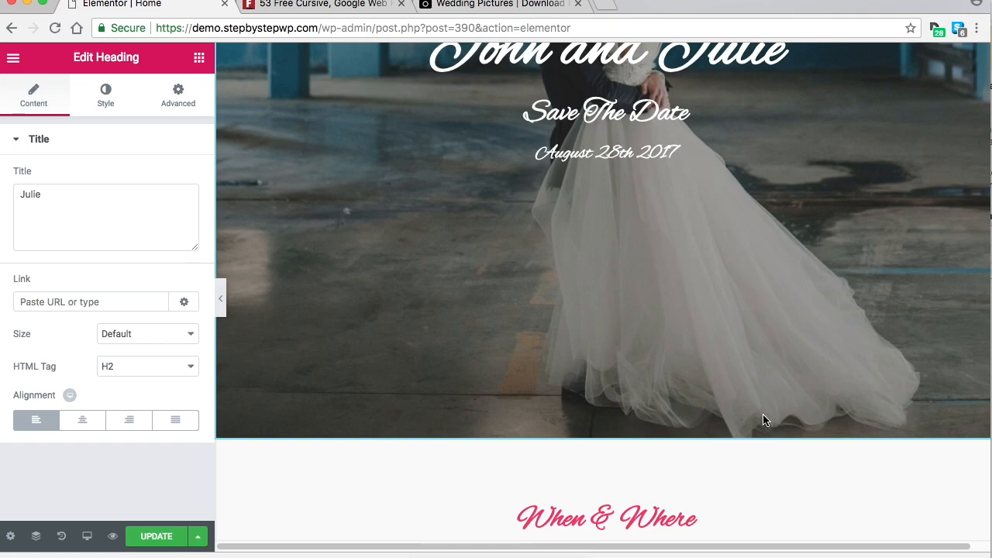
scroll(757, 403, down, 2)
scroll(756, 399, down, 3)
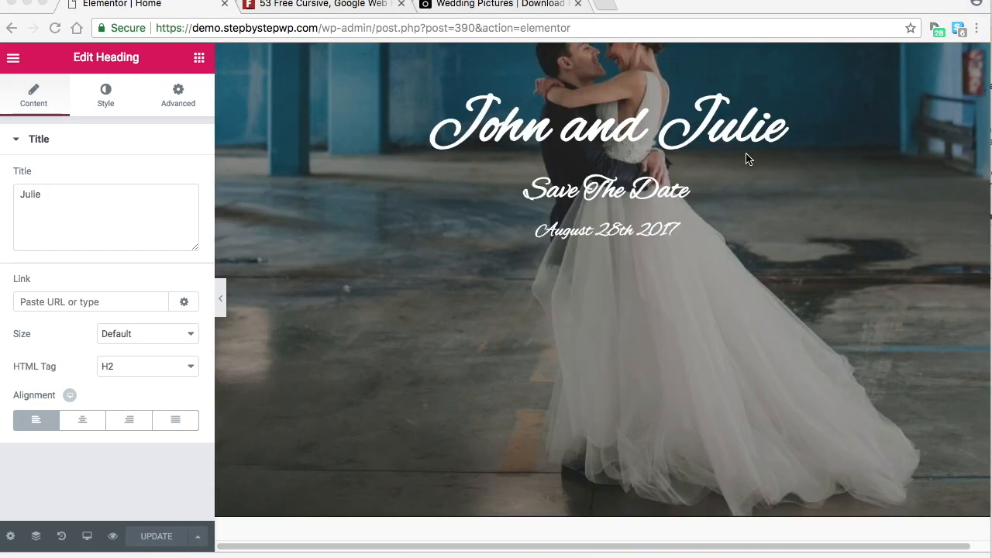
scroll(746, 159, down, 15)
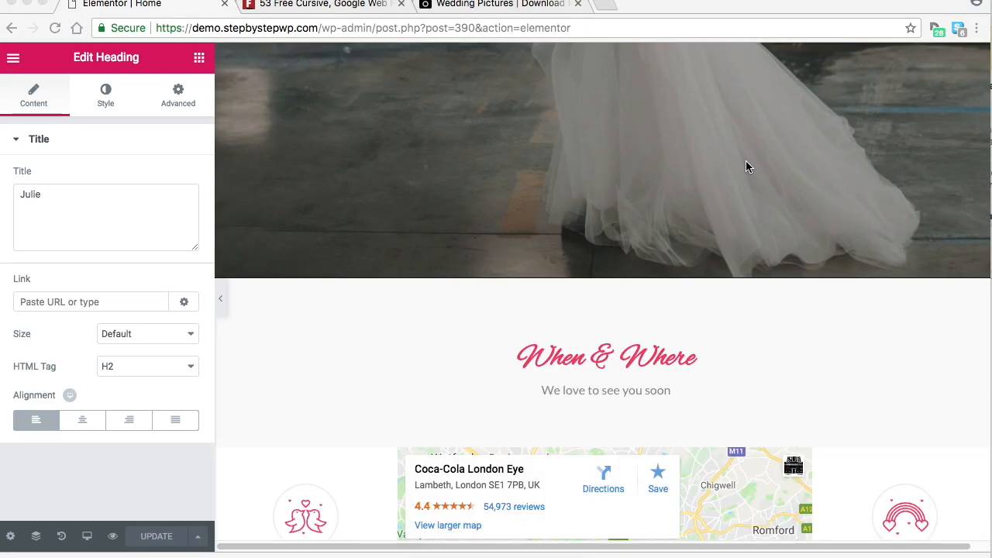
scroll(742, 219, down, 5)
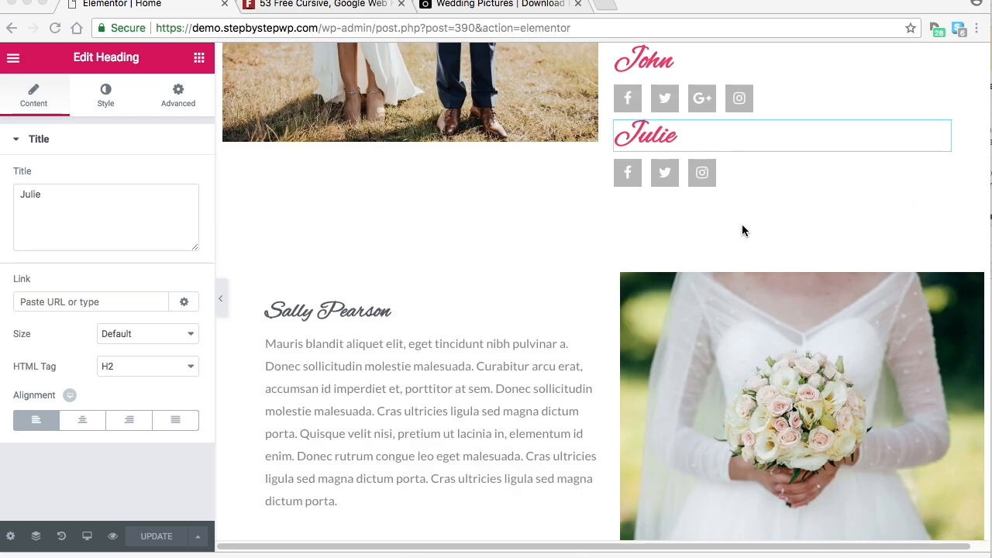
scroll(755, 232, up, 10)
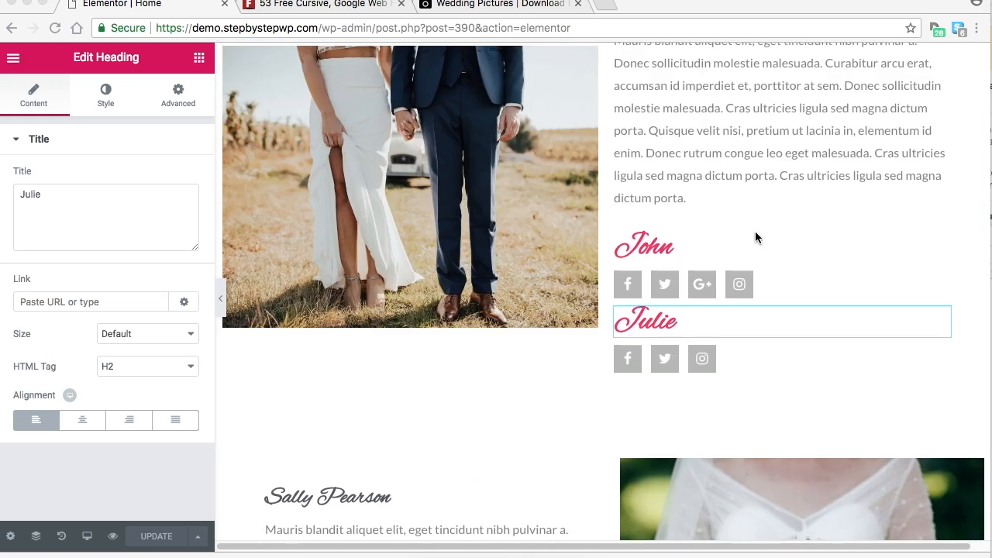
scroll(756, 229, down, 7)
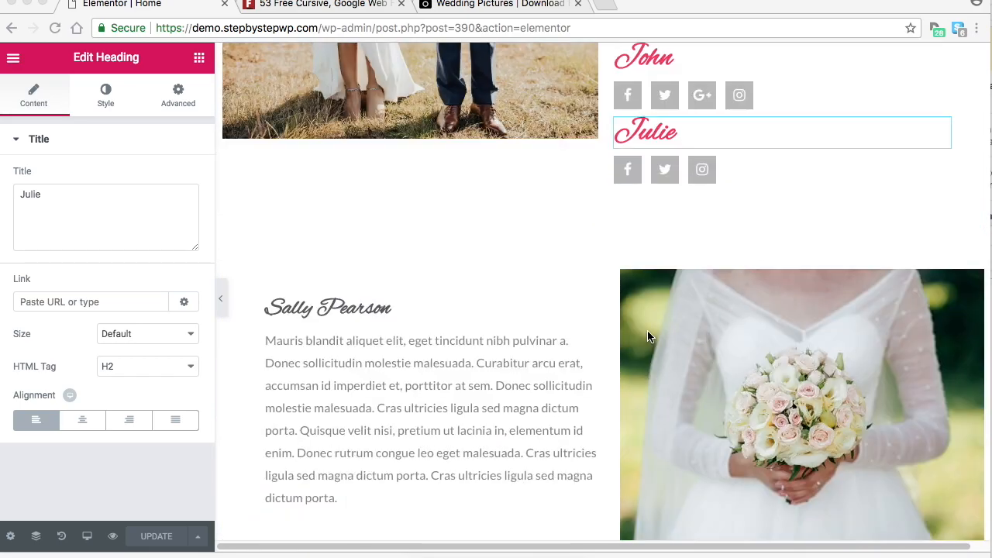
mouse_move(597, 277)
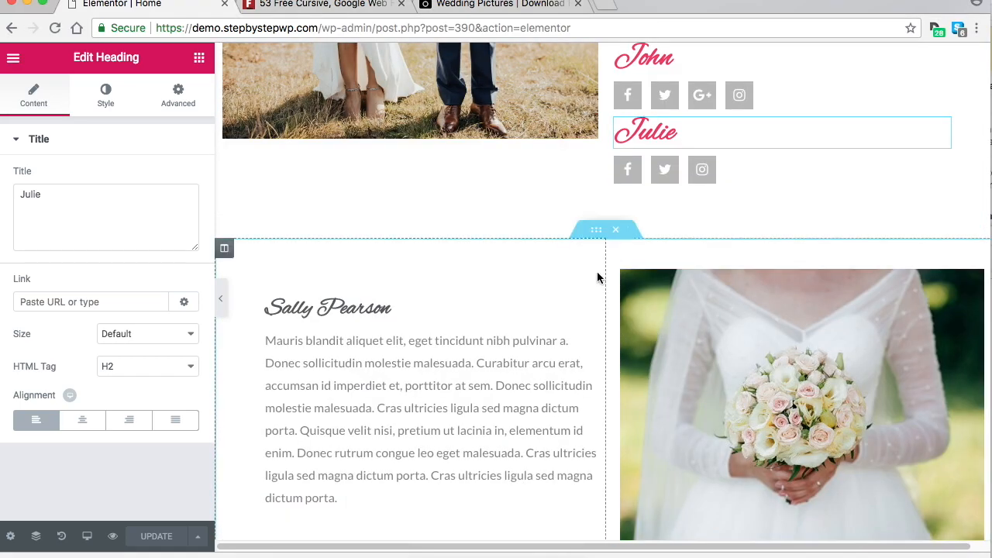
Delete the Sally Pearson section from the page.
click(628, 231)
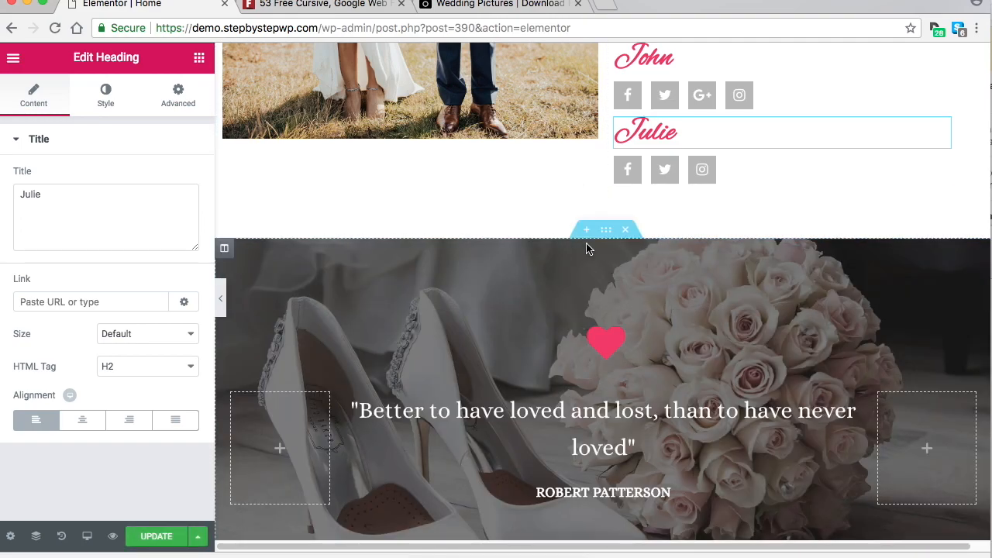
scroll(648, 246, down, 3)
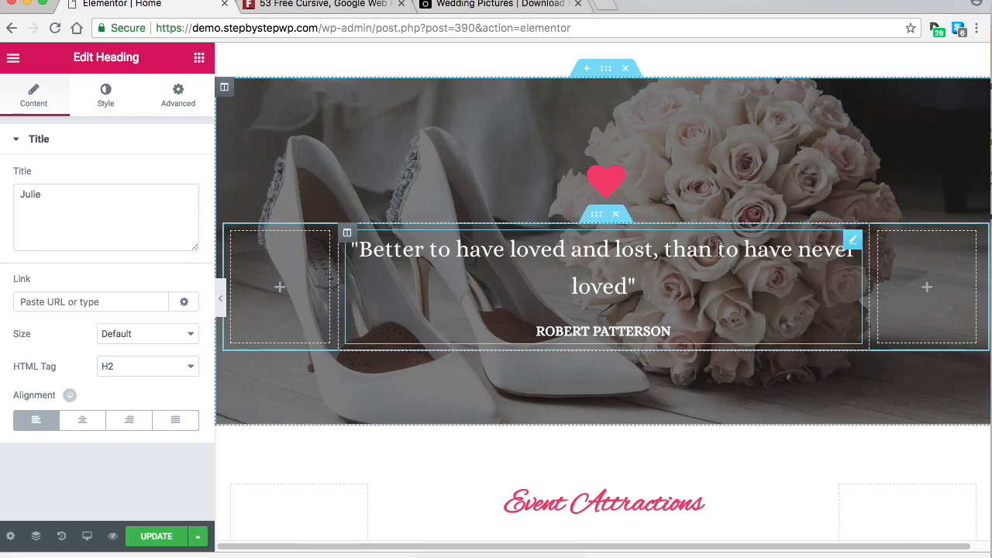
scroll(740, 229, up, 1)
Remove the shoes-and-roses background image from the Robert Patterson quote section, leaving plain grey.
right_click(605, 119)
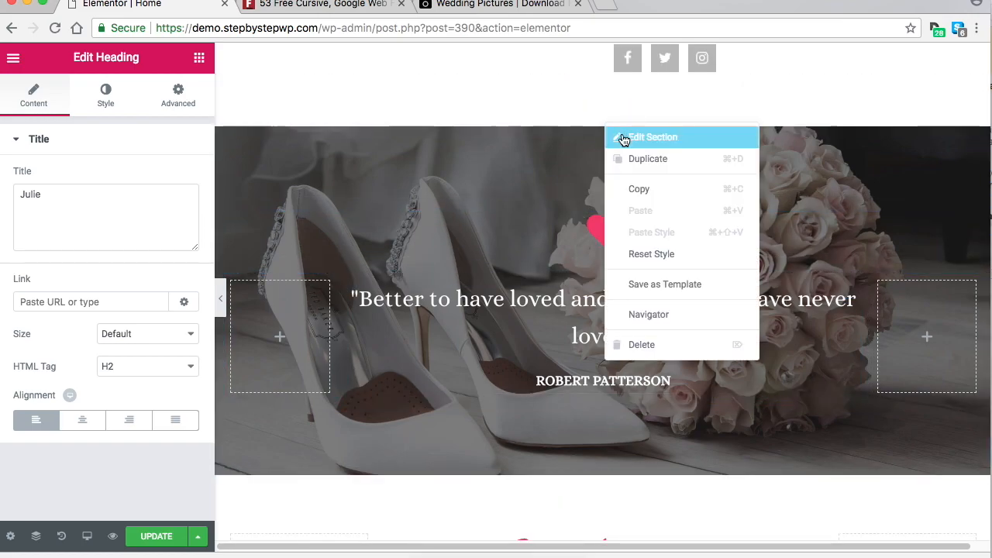
click(627, 138)
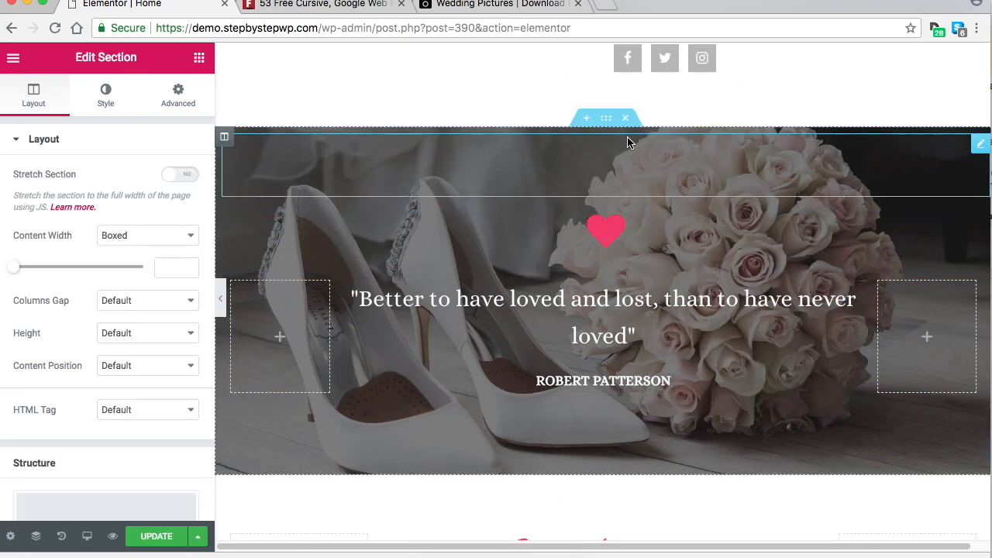
click(106, 95)
mouse_move(155, 355)
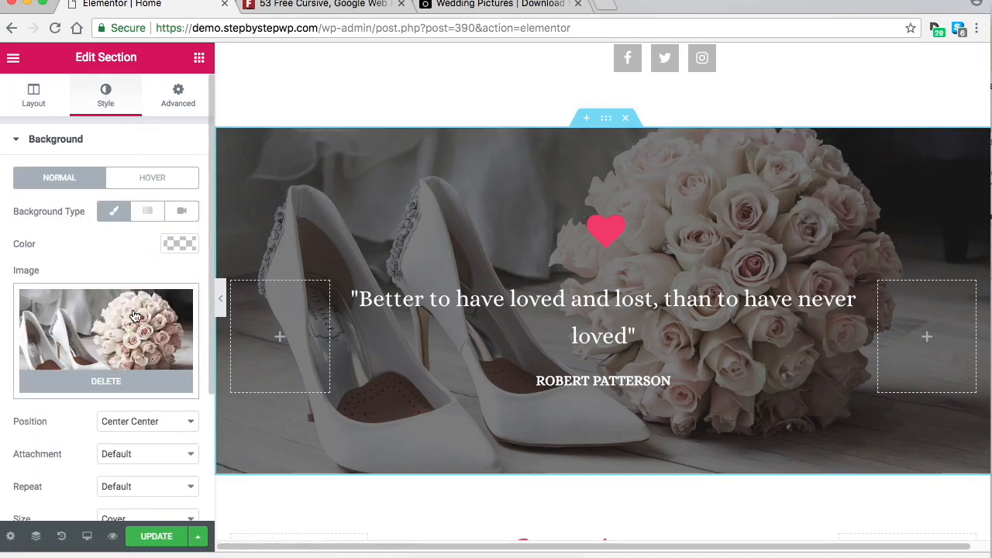
click(147, 383)
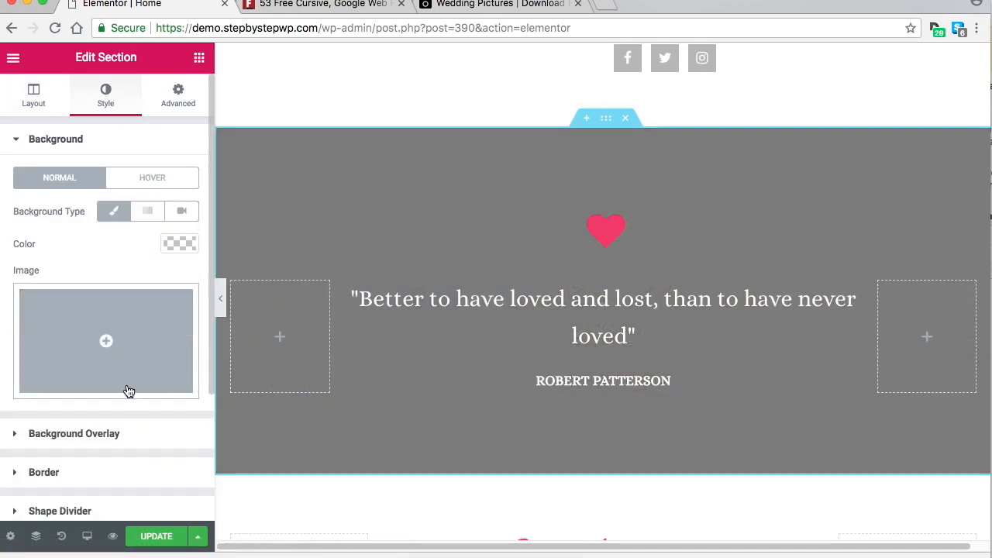
Download the 'Love decor on the window' LOVE tiles photo from the Unsplash results.
click(506, 7)
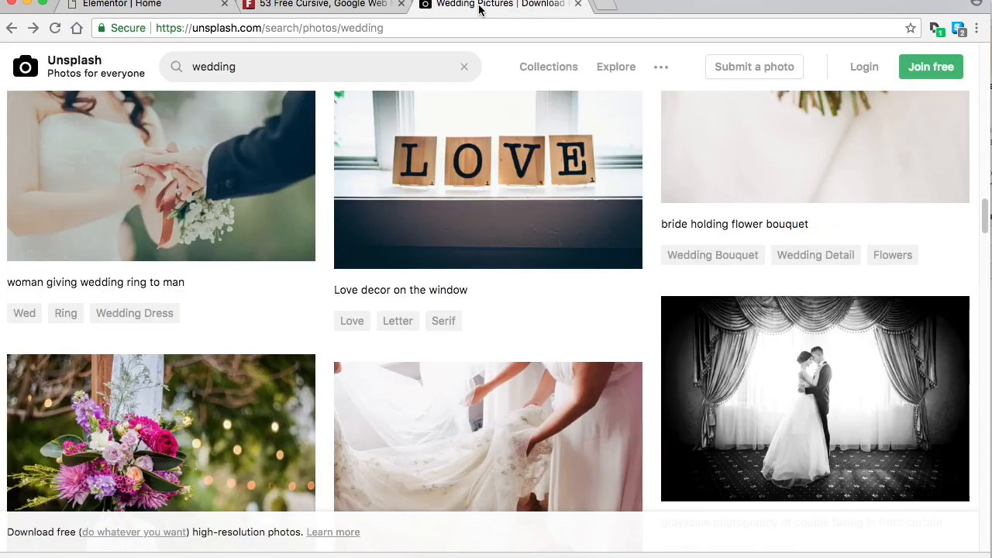
scroll(482, 85, up, 1)
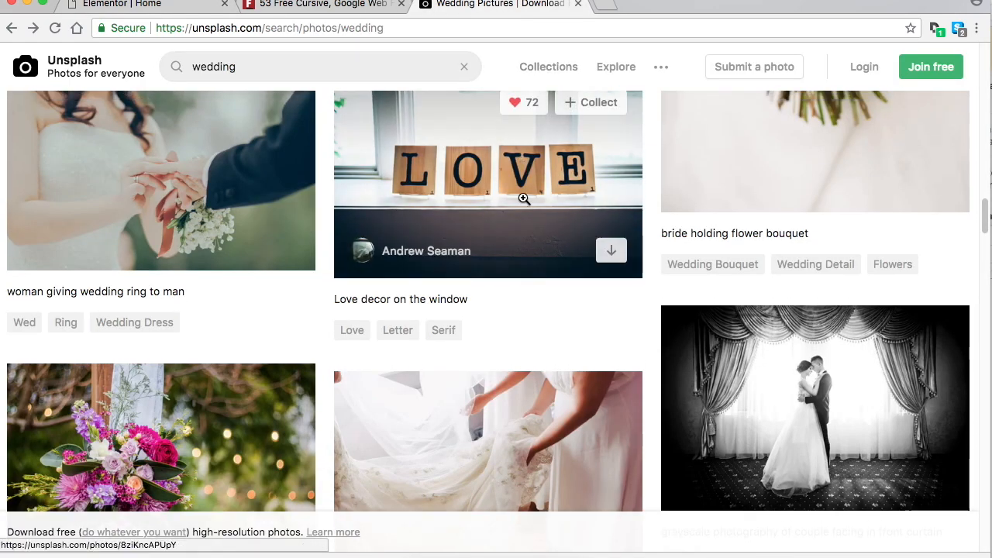
scroll(540, 169, up, 2)
click(523, 242)
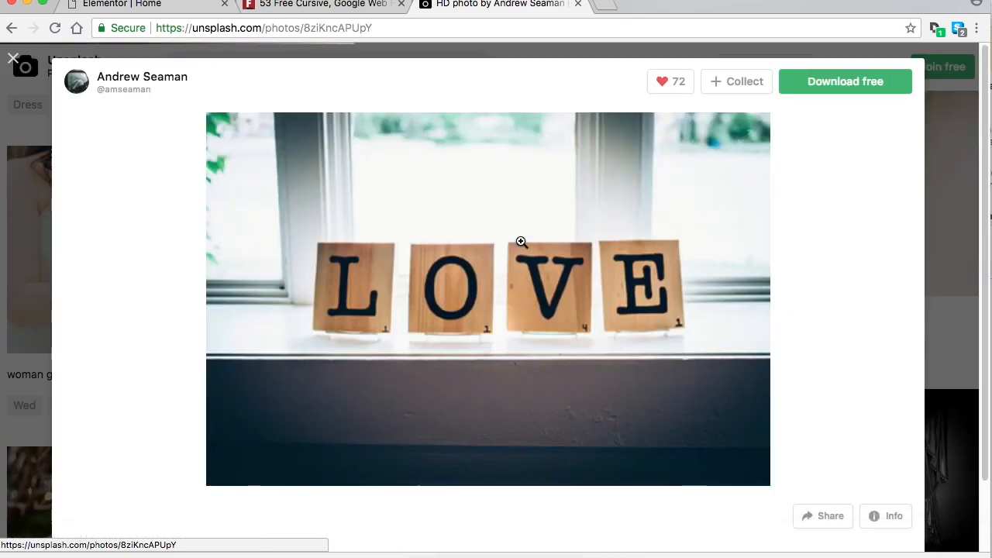
click(847, 82)
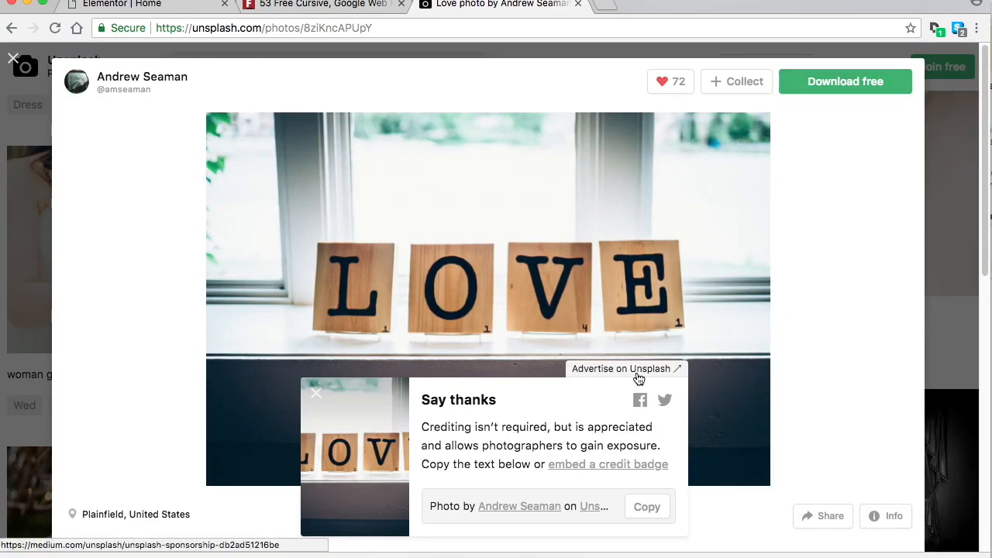
drag(991, 234, 648, 153)
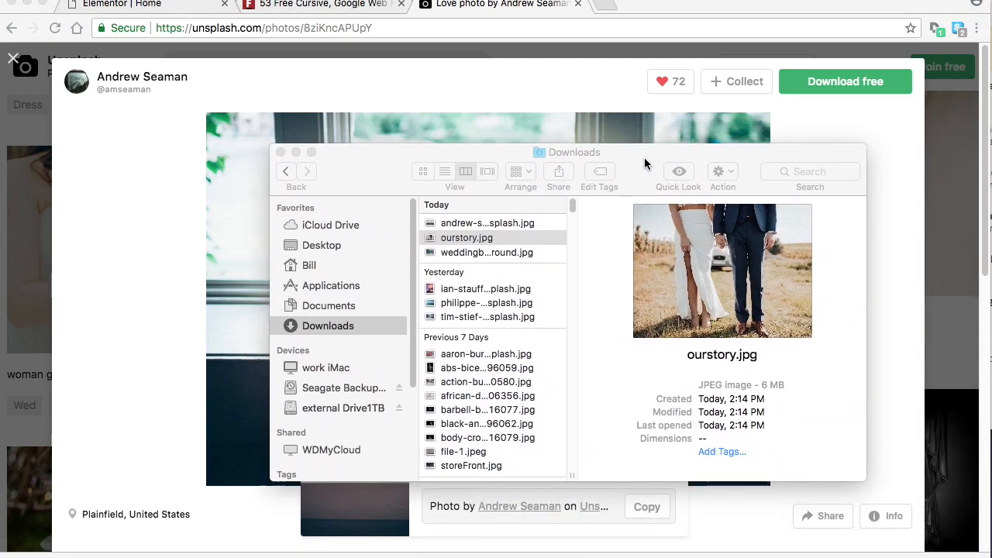
Rename the downloaded LOVE photo in Downloads to lovePhoto.jpg.
click(496, 223)
click(505, 223)
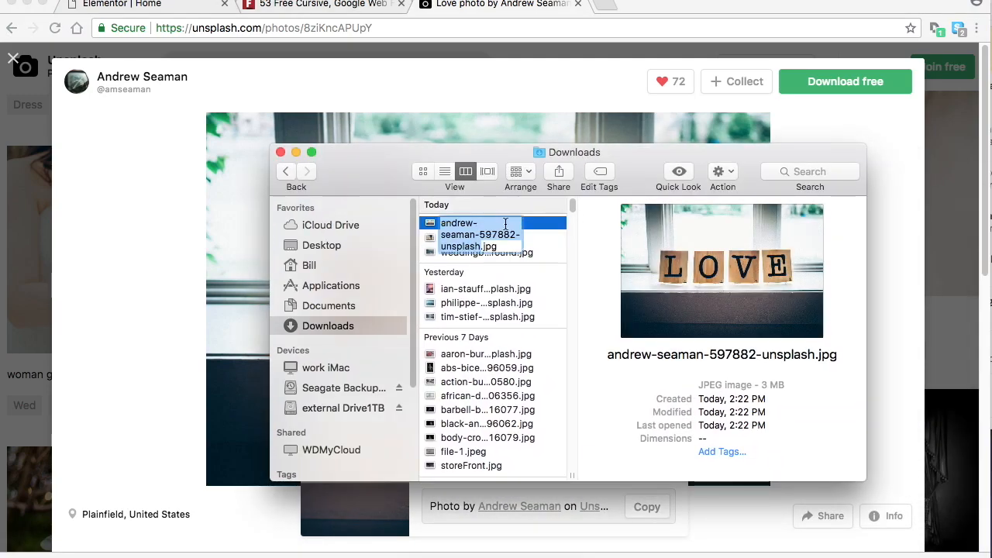
click(478, 247)
drag(477, 246, 436, 213)
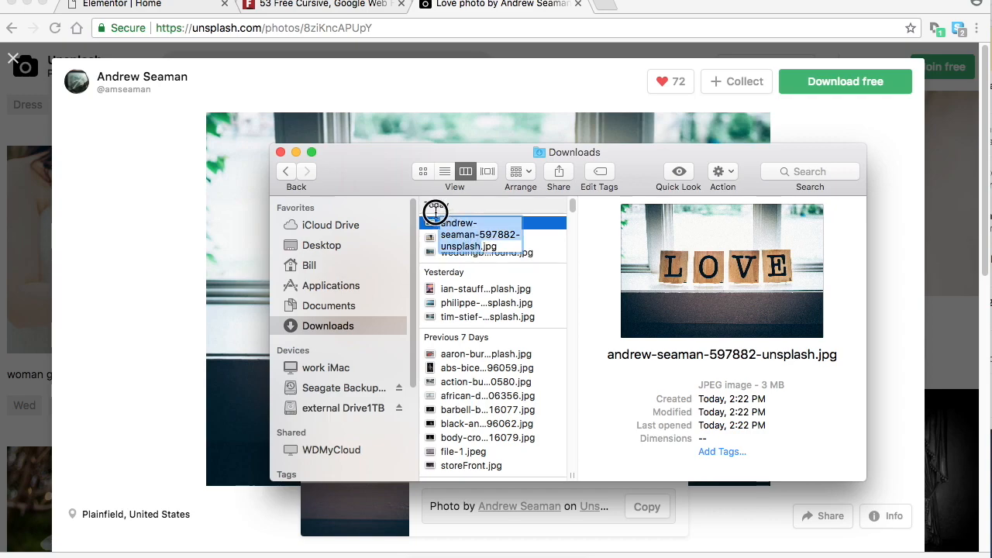
text(lovePhoto)
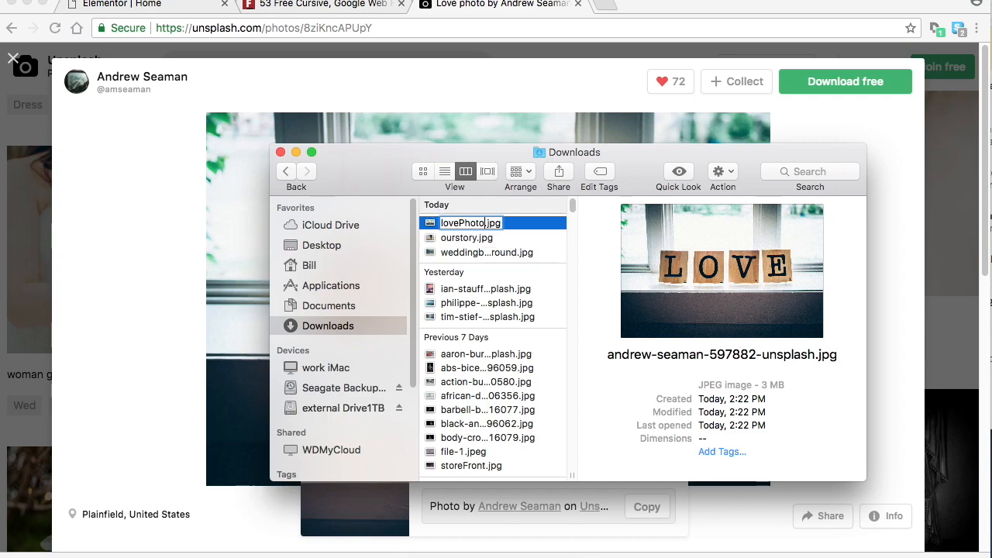
key(Return)
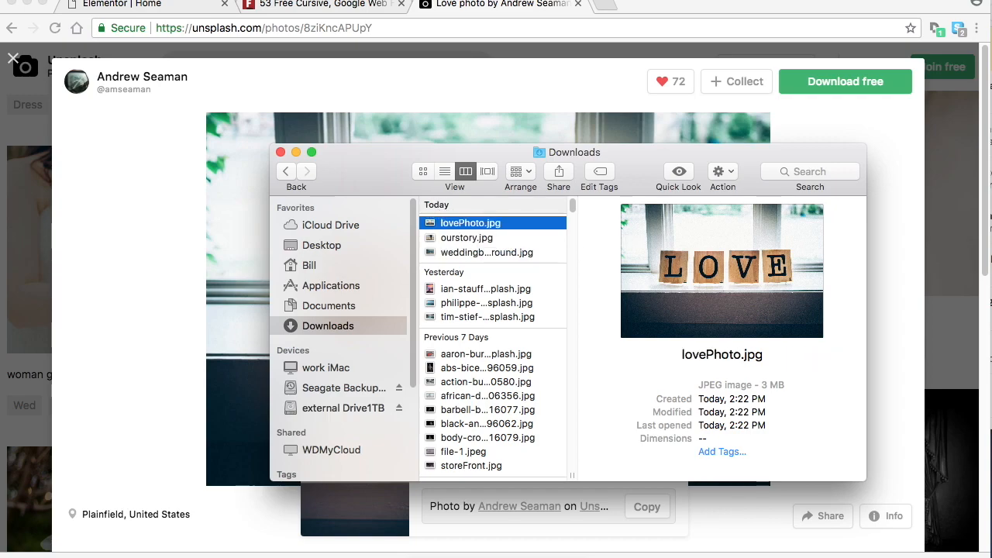
click(15, 68)
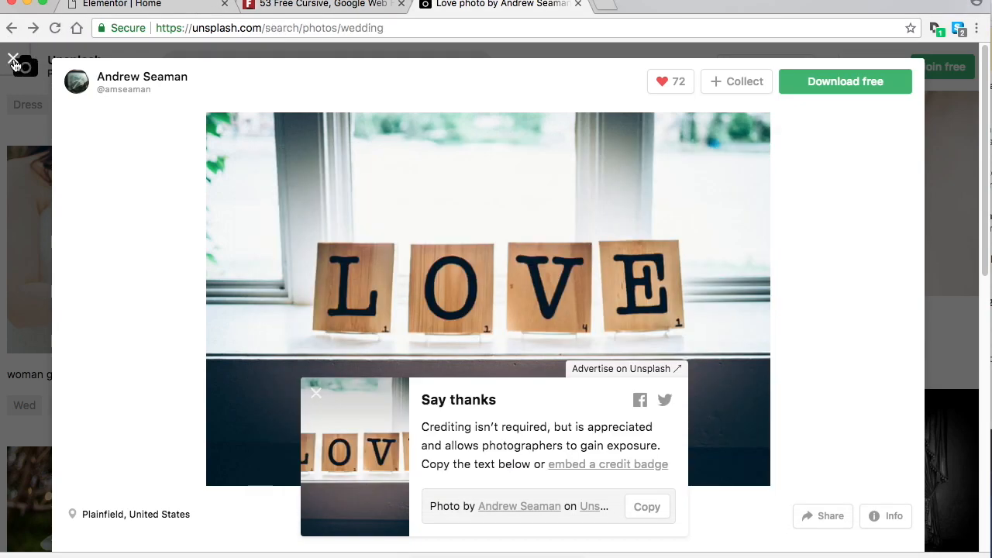
click(14, 61)
Save the homepage changes and exit Elementor to the WordPress dashboard.
click(349, 6)
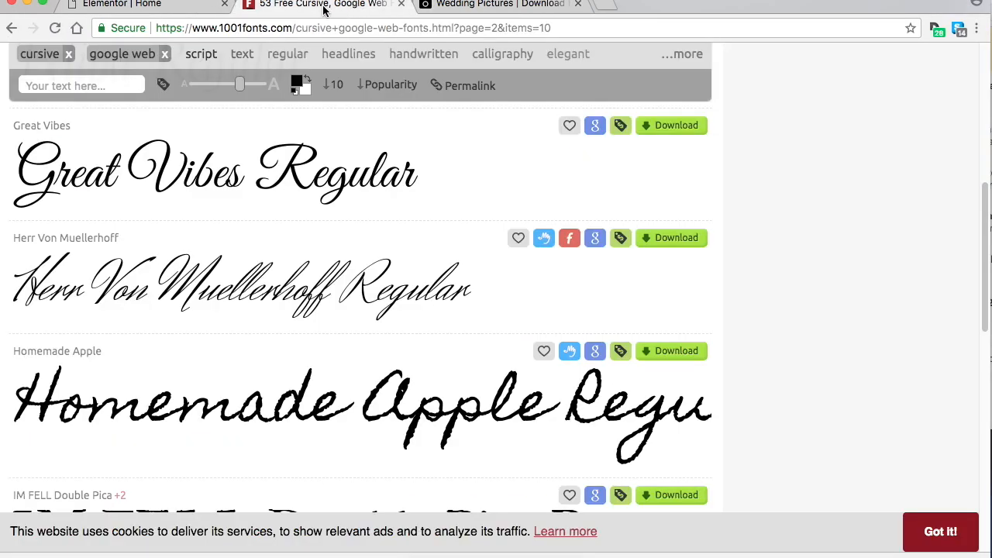
click(143, 6)
click(156, 537)
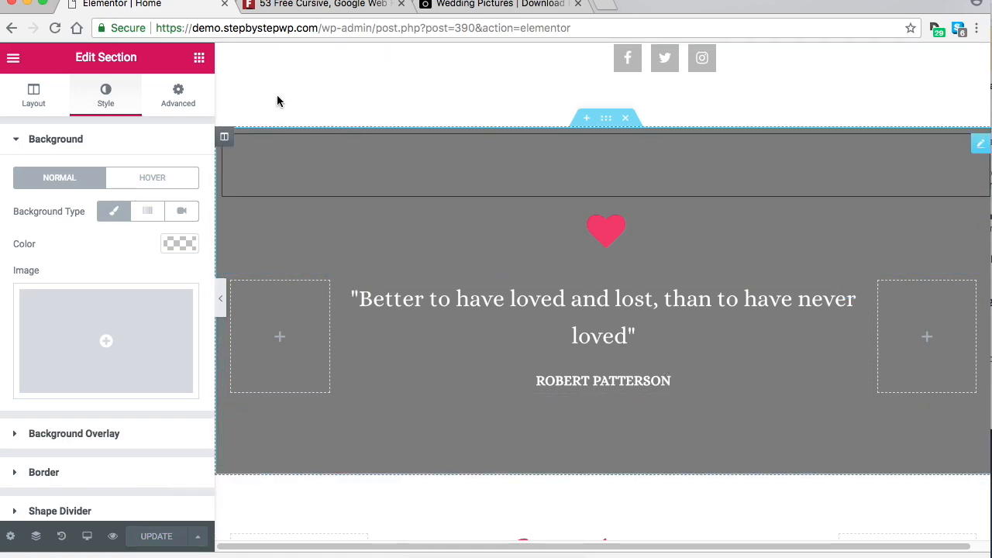
click(15, 58)
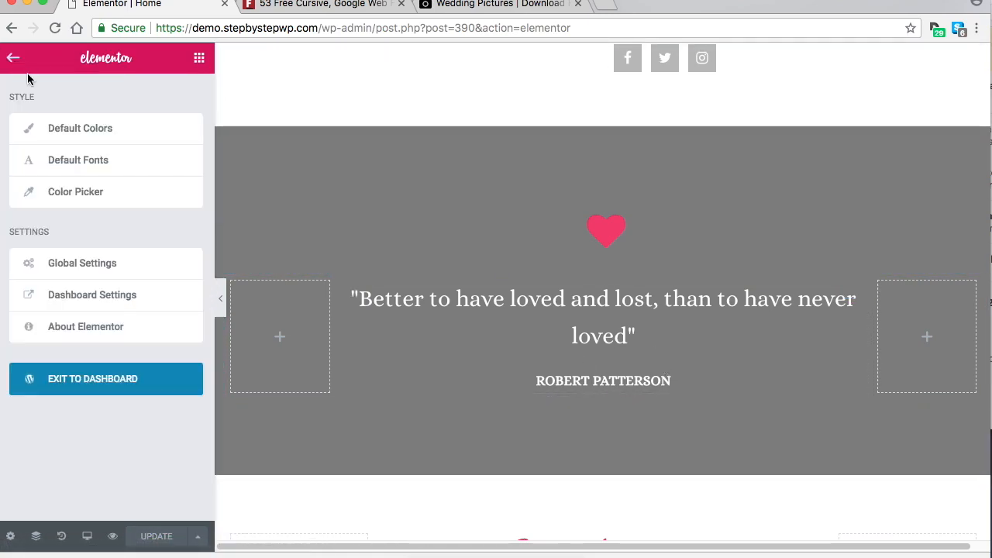
click(109, 379)
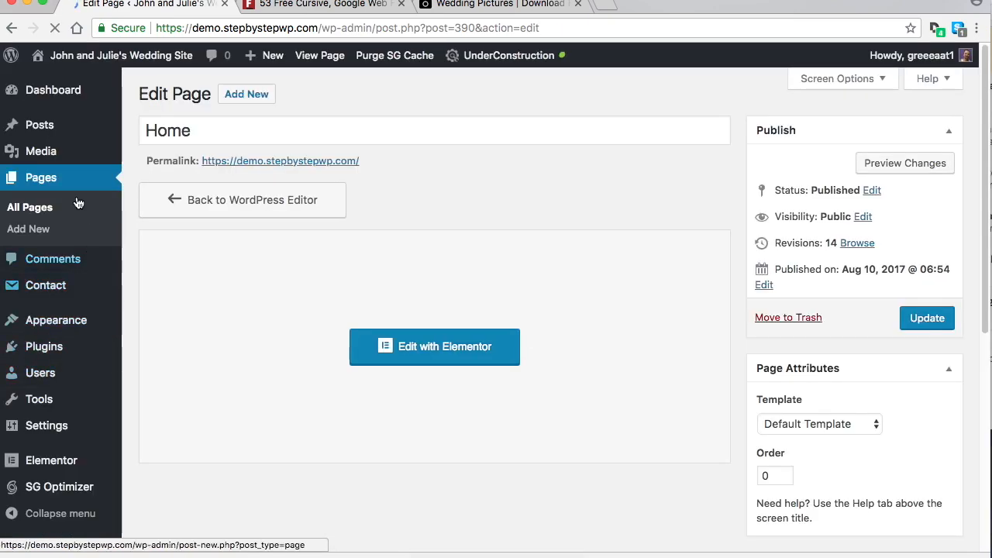
Upload lovePhoto.jpg into the Media Library and check its details (4808 × 3185, 3 MB).
click(58, 151)
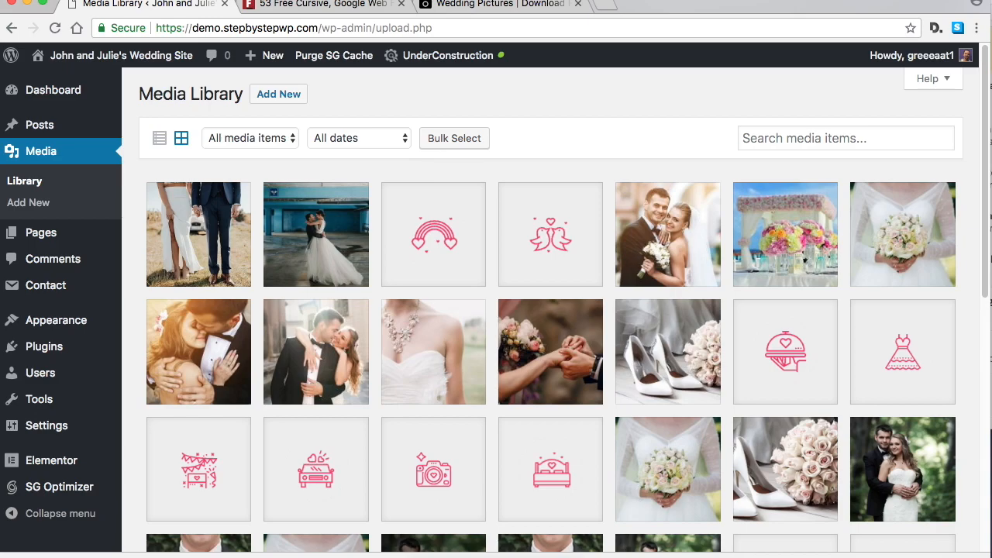
key(super+Tab)
drag(355, 169, 507, 207)
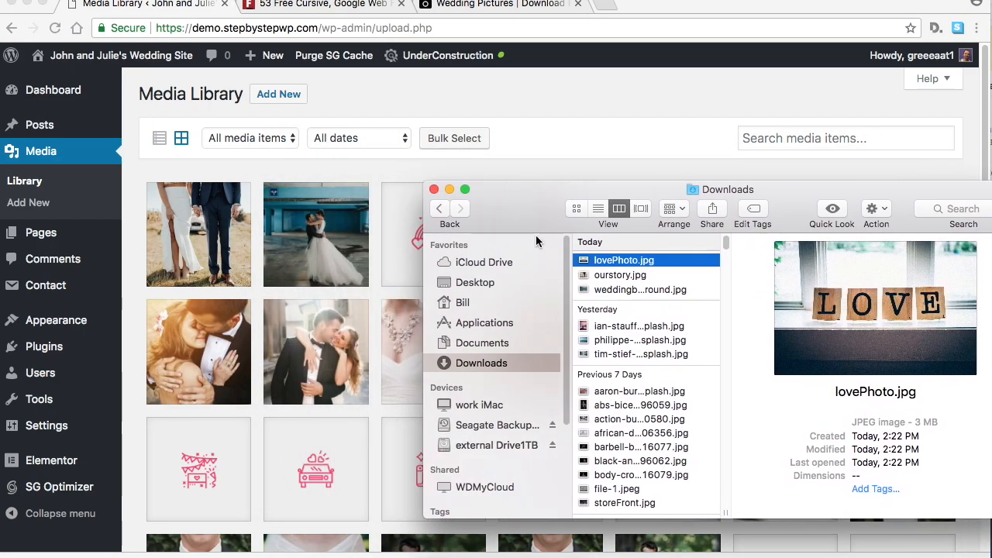
drag(385, 242, 320, 280)
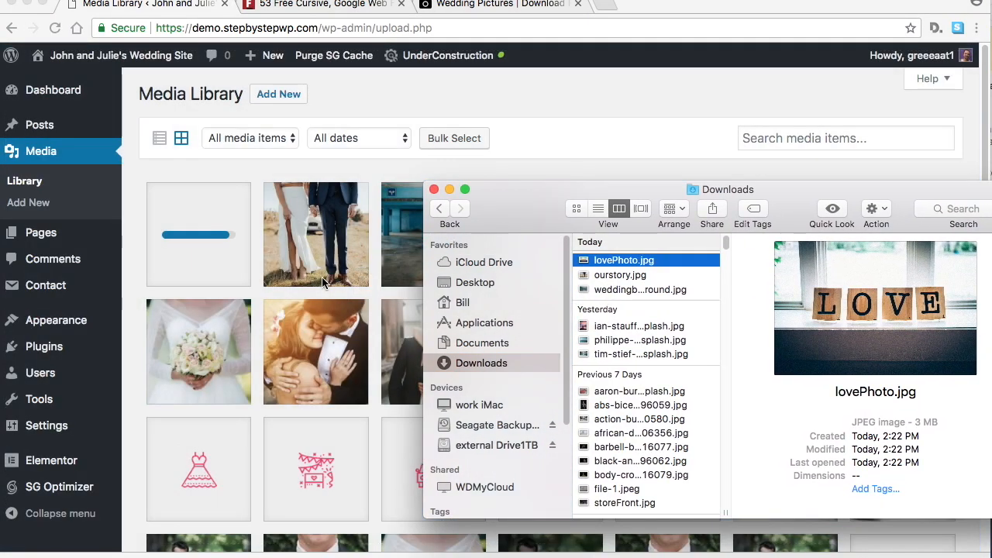
click(225, 216)
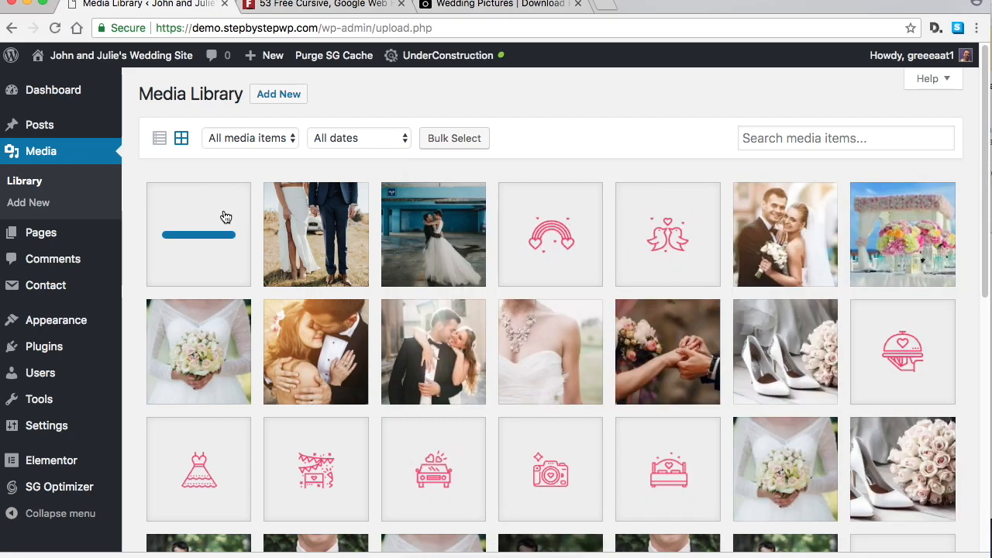
click(221, 206)
click(193, 231)
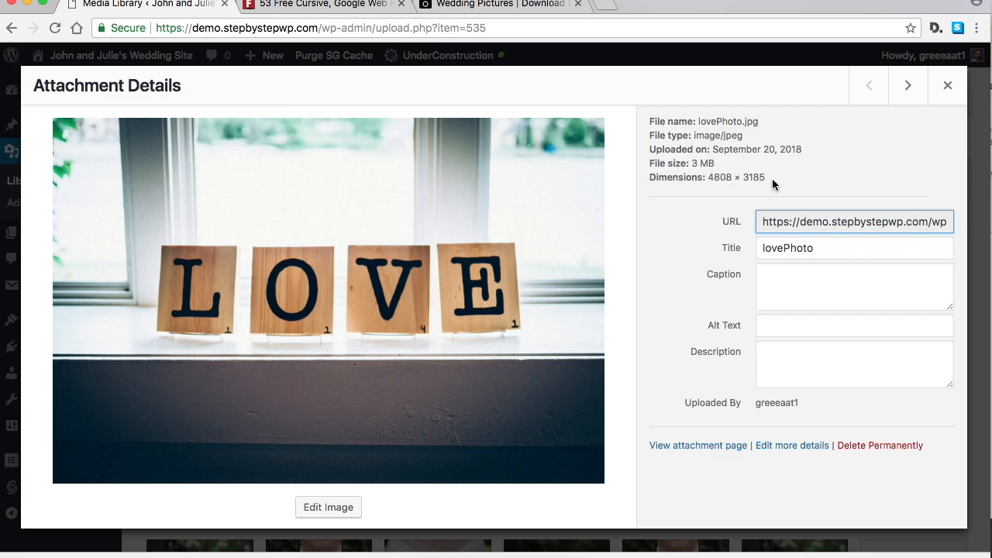
click(948, 87)
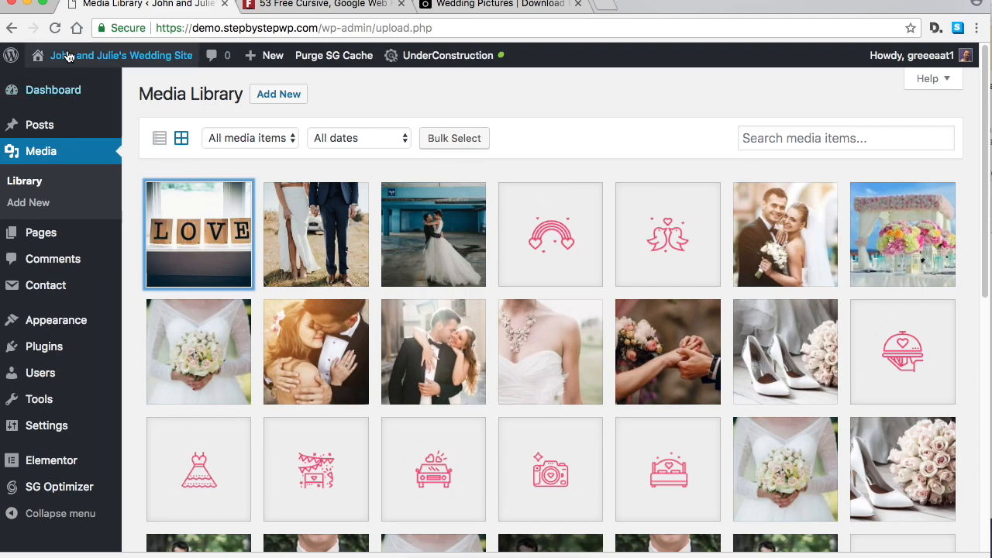
mouse_move(48, 240)
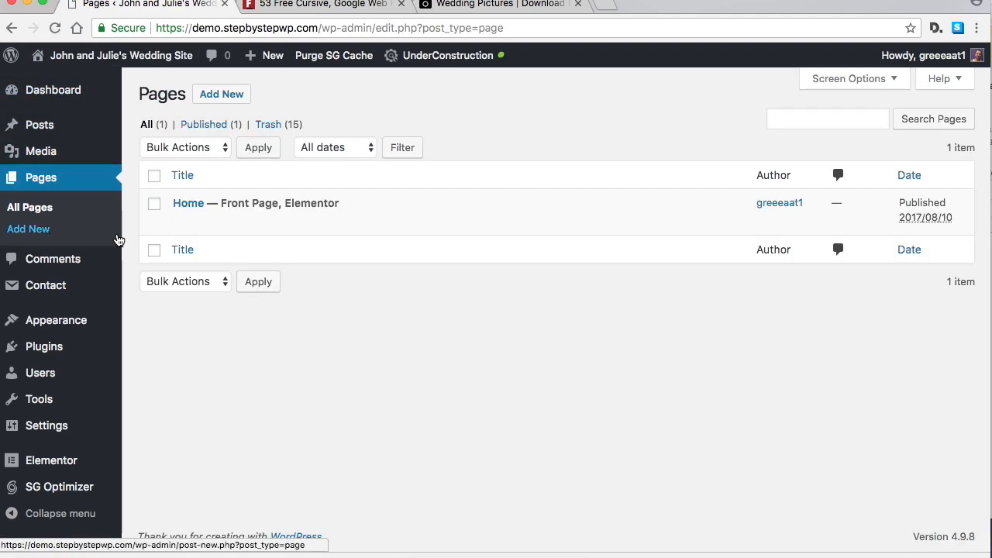
Open the Home page in Elementor and scroll down to the grey quote section.
click(387, 225)
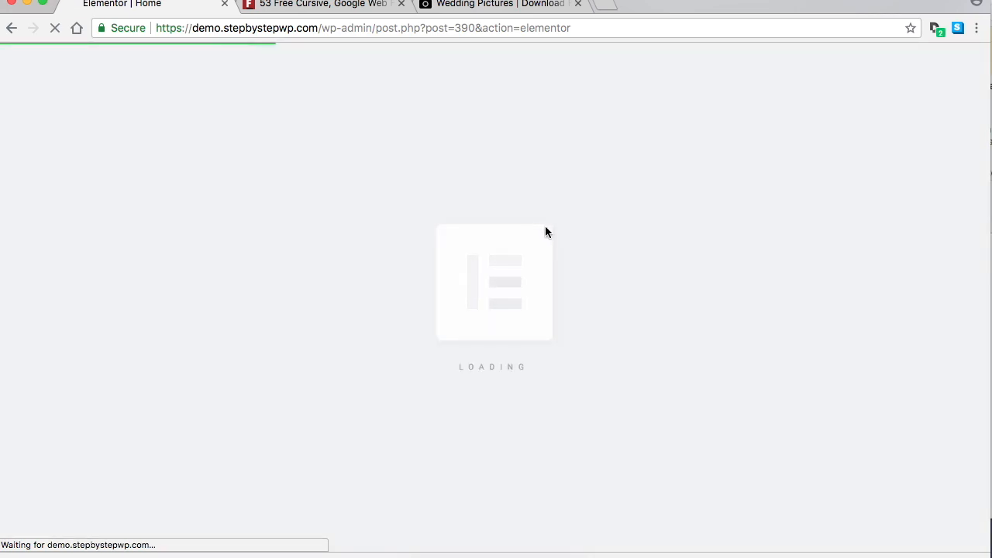
scroll(560, 233, down, 10)
scroll(565, 224, down, 10)
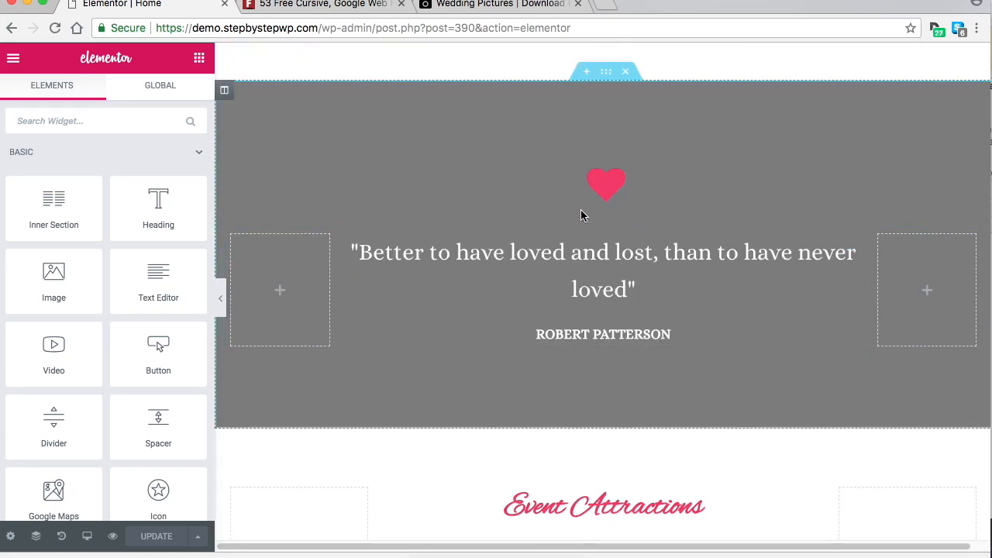
Set lovePhoto as the quote section's background image, centred with Cover sizing.
right_click(607, 75)
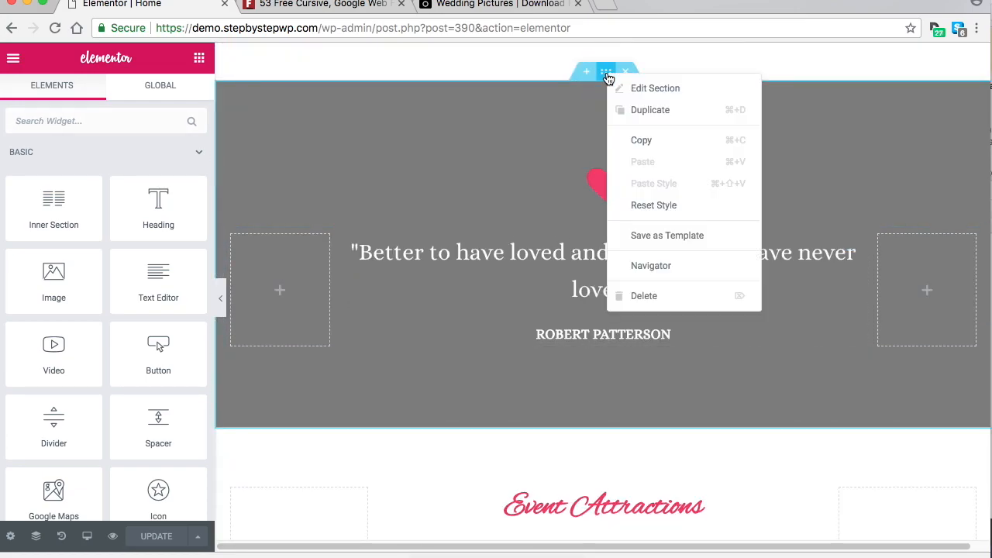
click(639, 88)
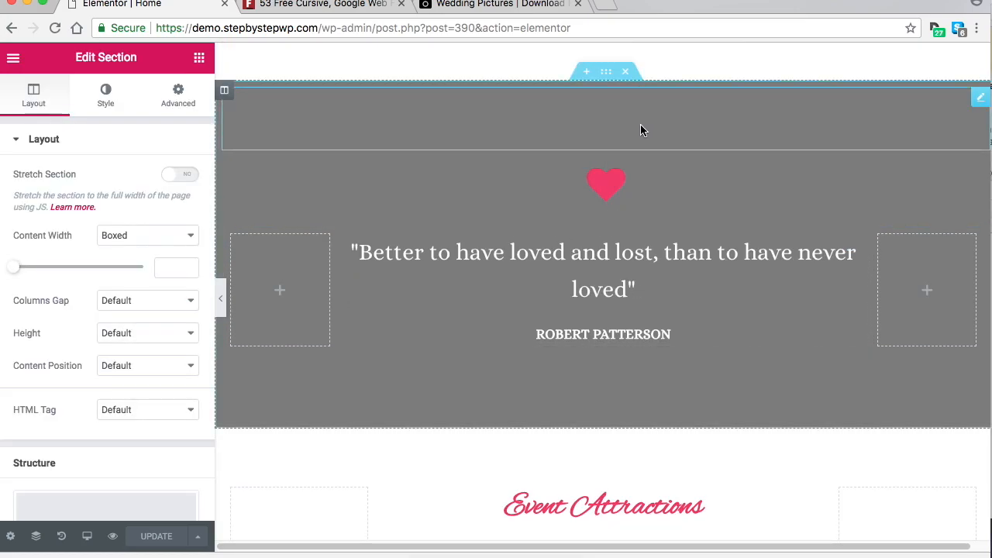
click(106, 97)
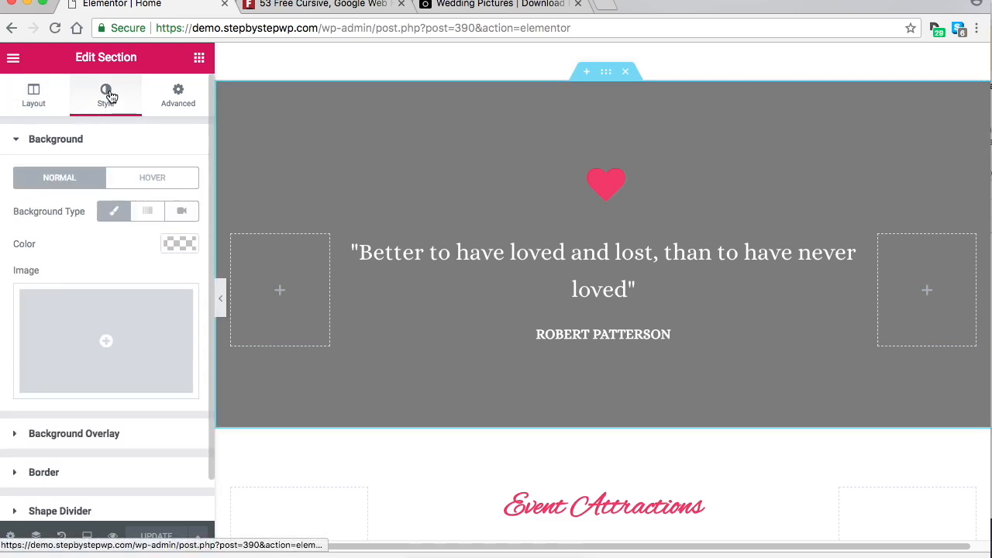
click(107, 343)
click(101, 243)
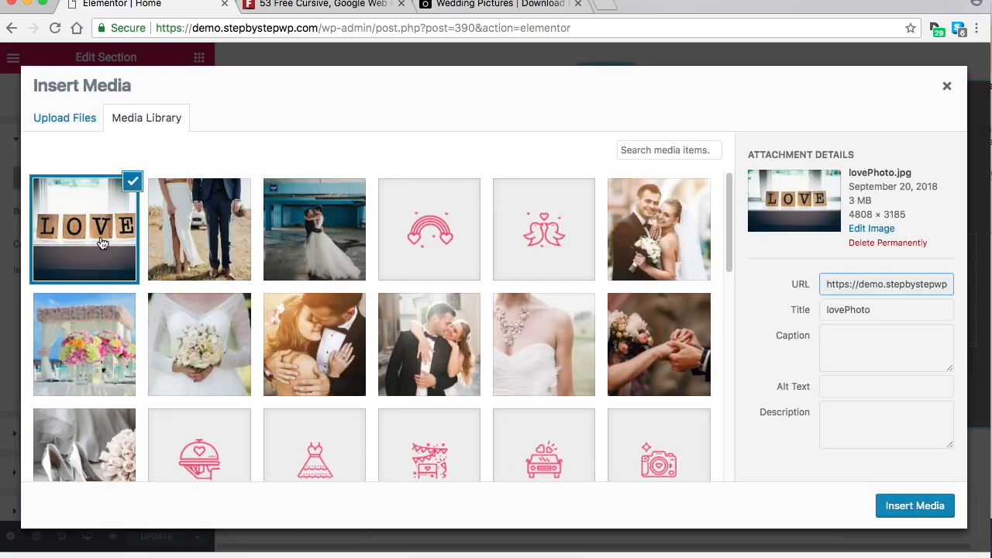
click(926, 510)
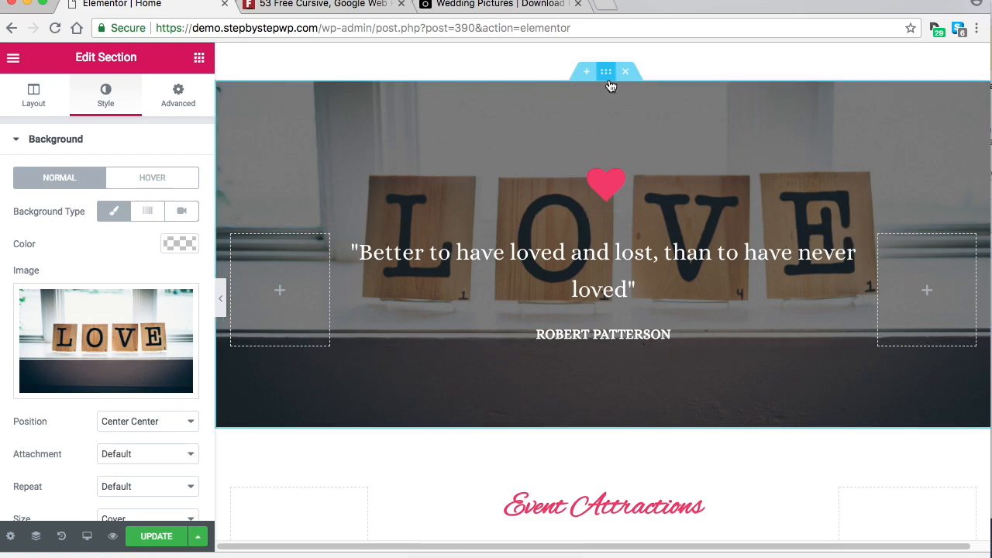
click(18, 141)
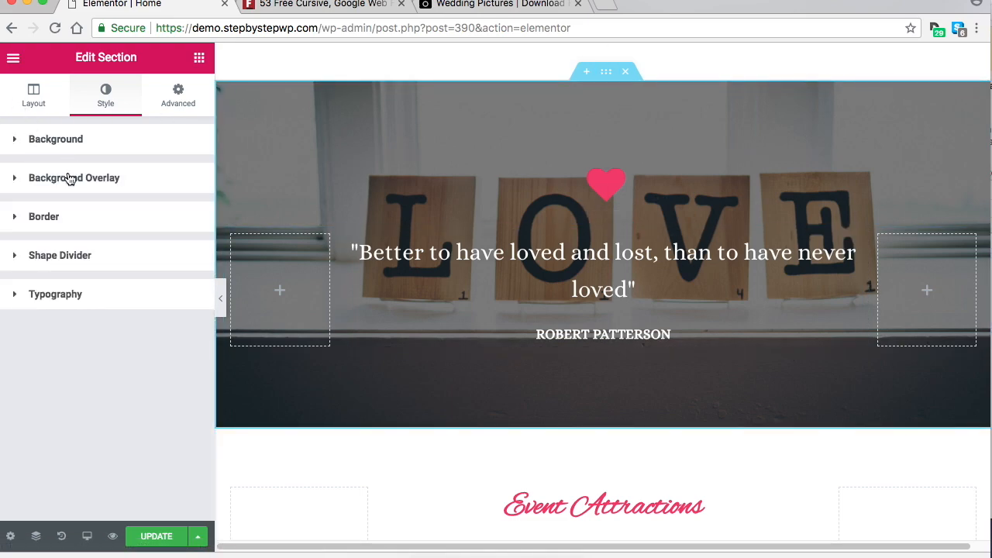
Give the quote section's LOVE background a dark grey overlay at 0.27 opacity.
click(52, 180)
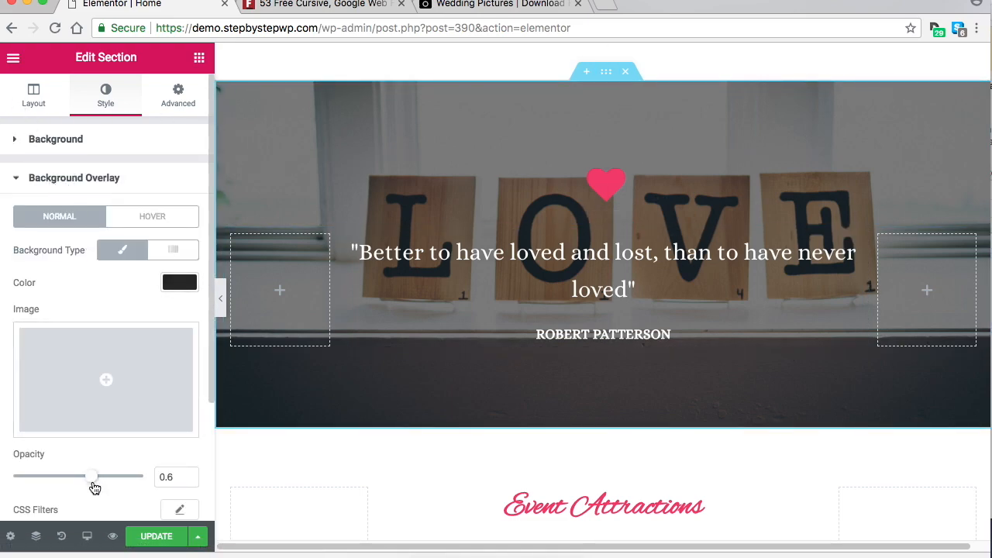
drag(98, 483, 48, 477)
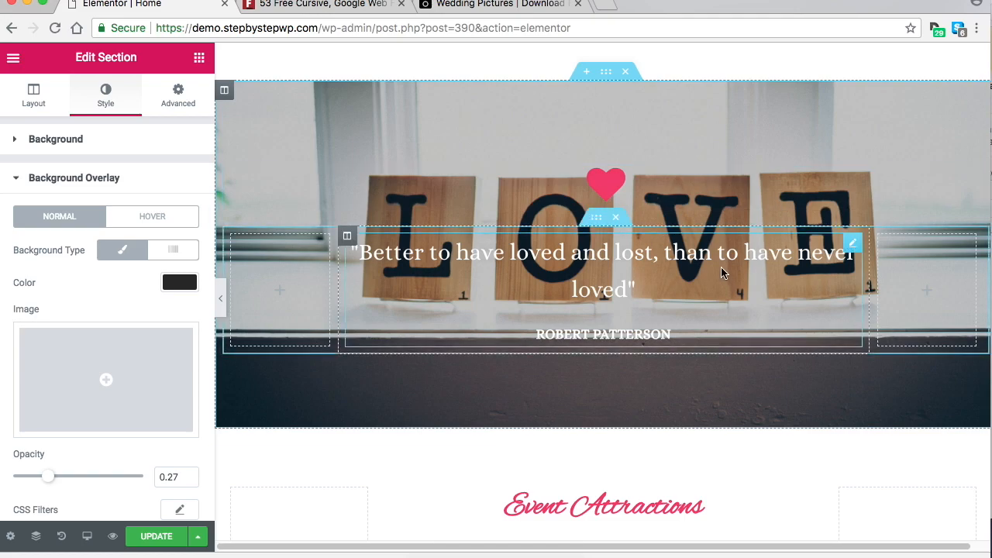
scroll(716, 202, down, 1)
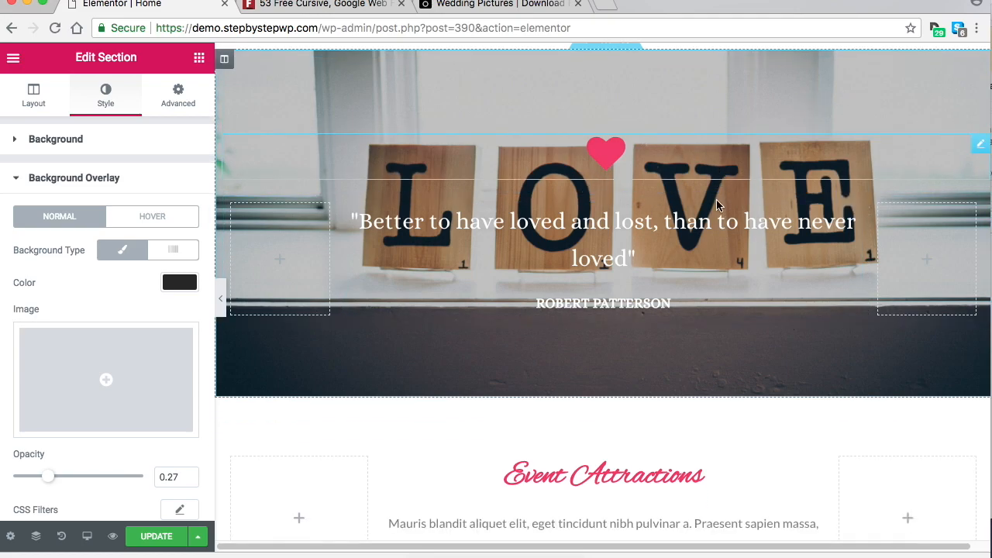
scroll(709, 357, up, 1)
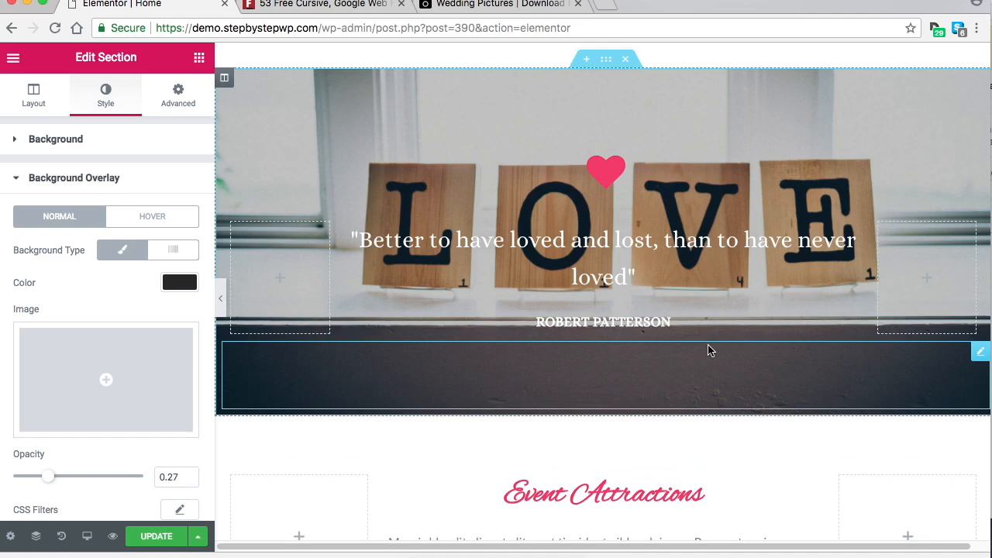
scroll(717, 350, up, 4)
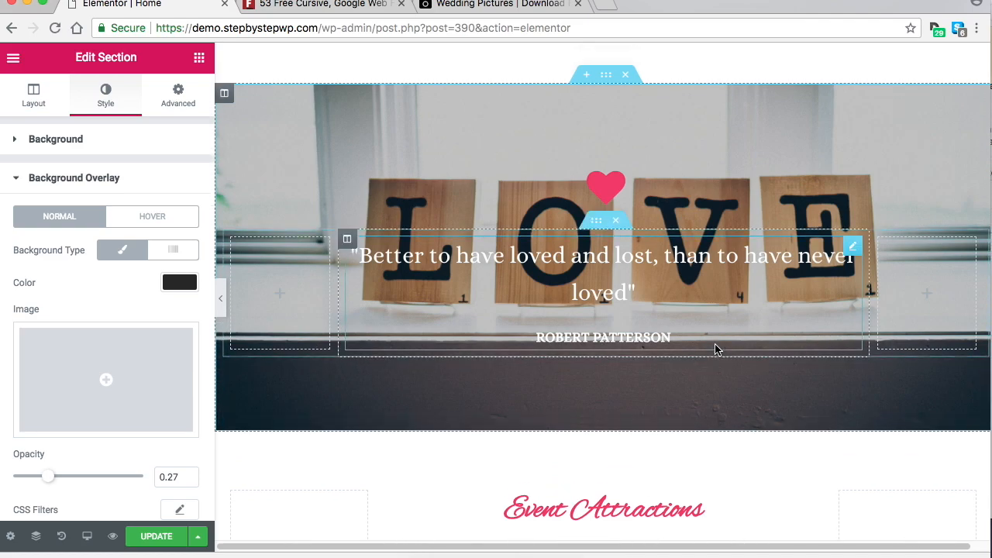
scroll(721, 342, down, 3)
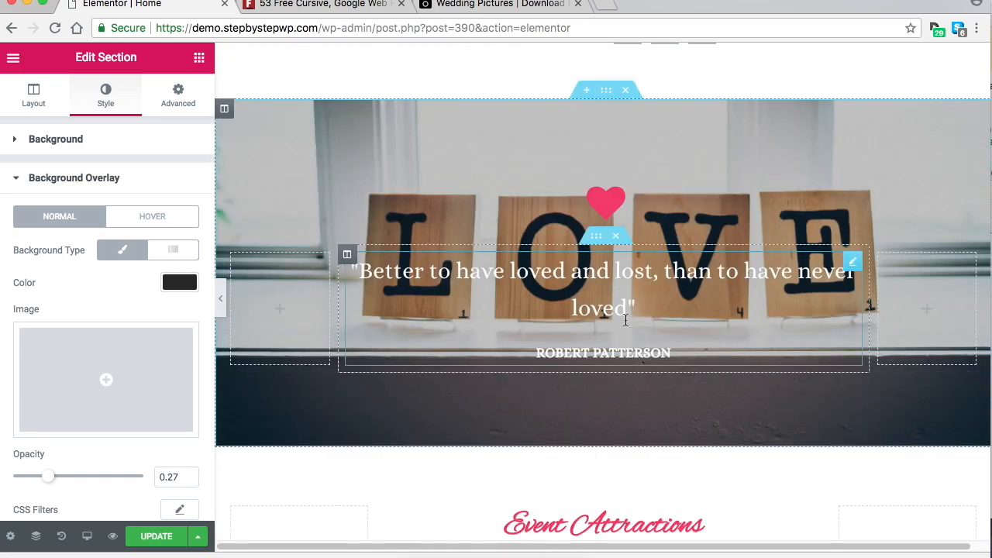
Reopen the quote section's Style settings down to its Background image options.
right_click(606, 94)
click(627, 107)
scroll(109, 127, down, 3)
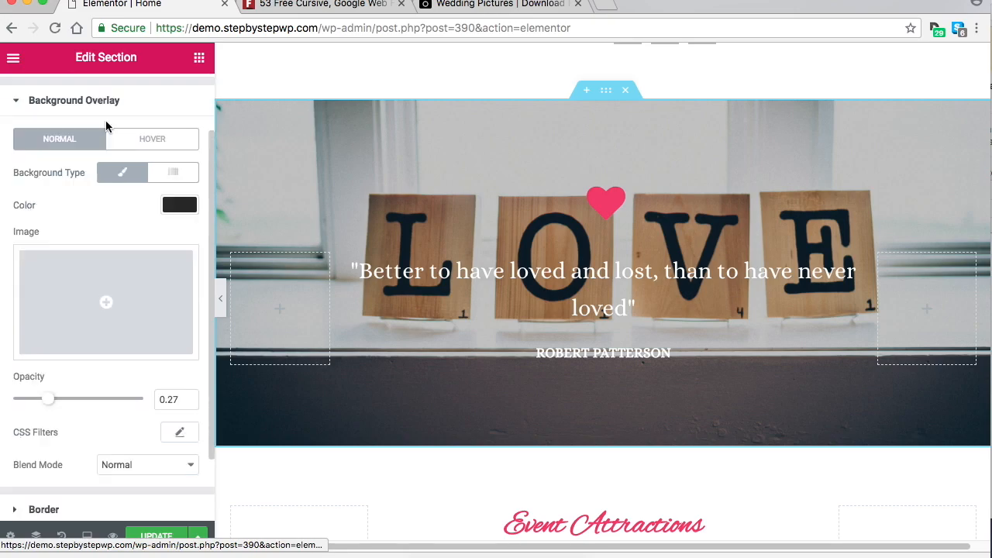
scroll(162, 288, up, 3)
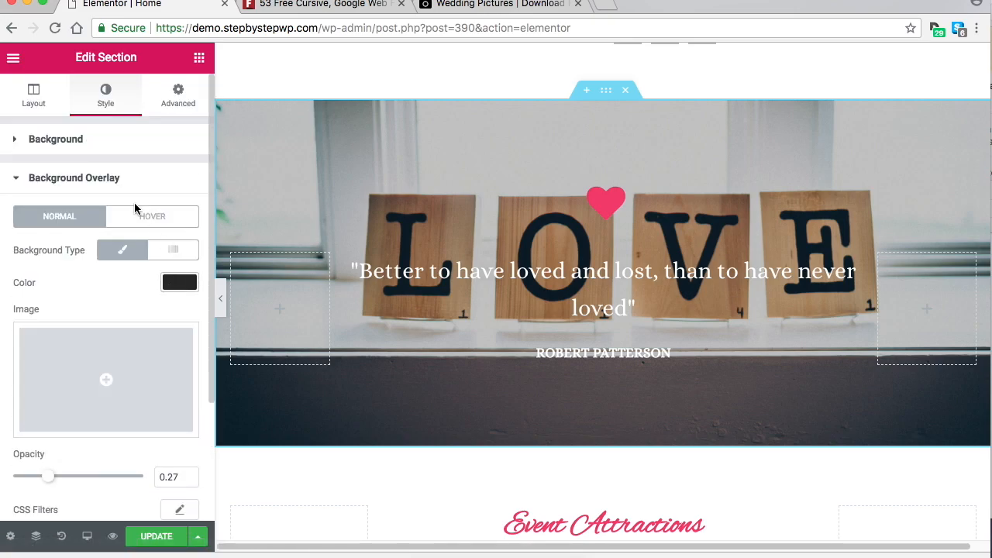
click(34, 100)
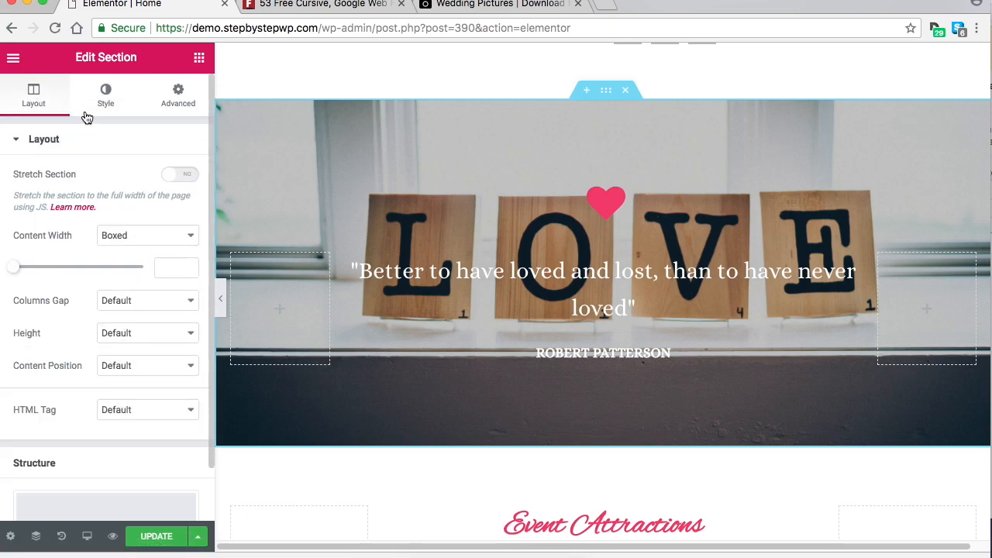
click(105, 95)
scroll(138, 310, down, 2)
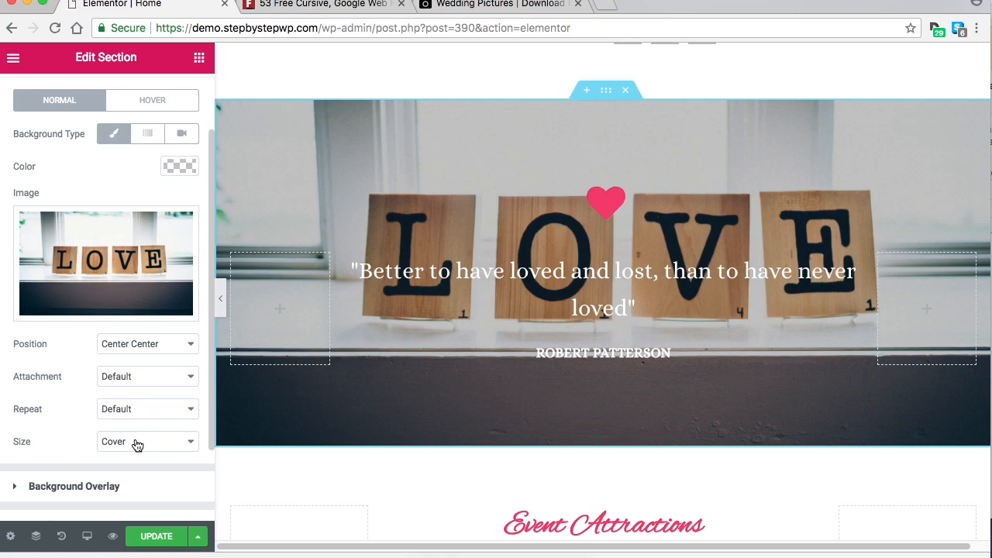
scroll(109, 365, down, 1)
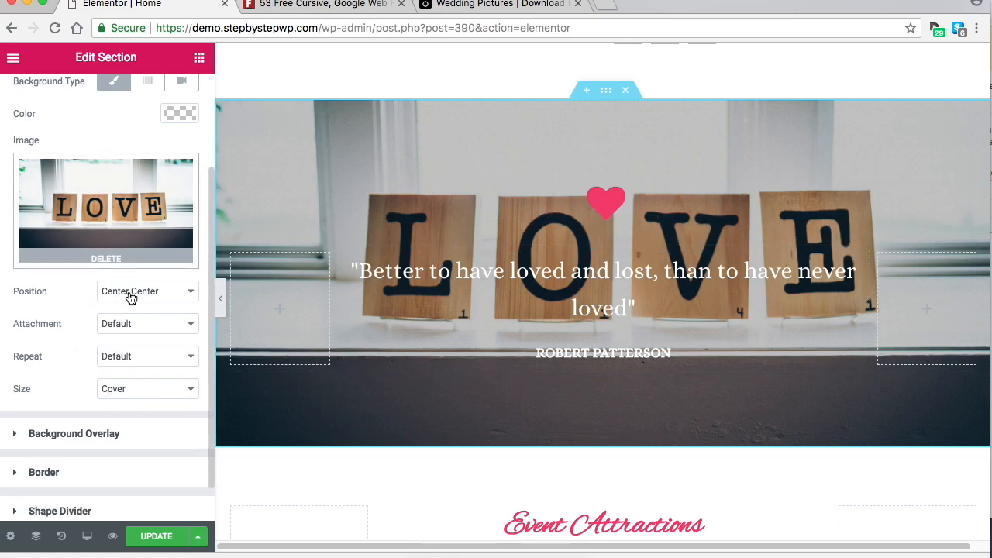
Set the LOVE quote section's background attachment to Fixed and scroll the page to preview it.
click(144, 326)
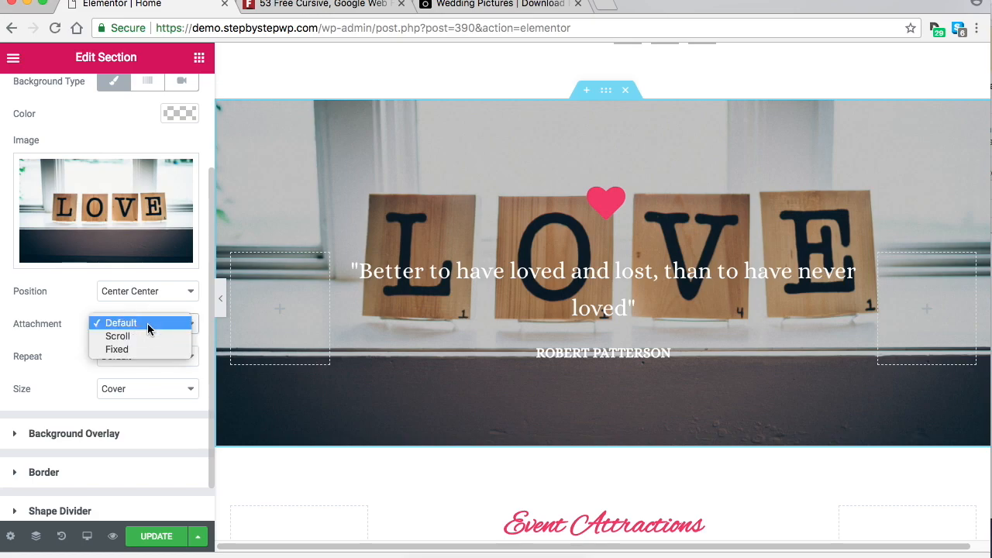
click(117, 349)
scroll(791, 141, down, 2)
scroll(789, 156, down, 5)
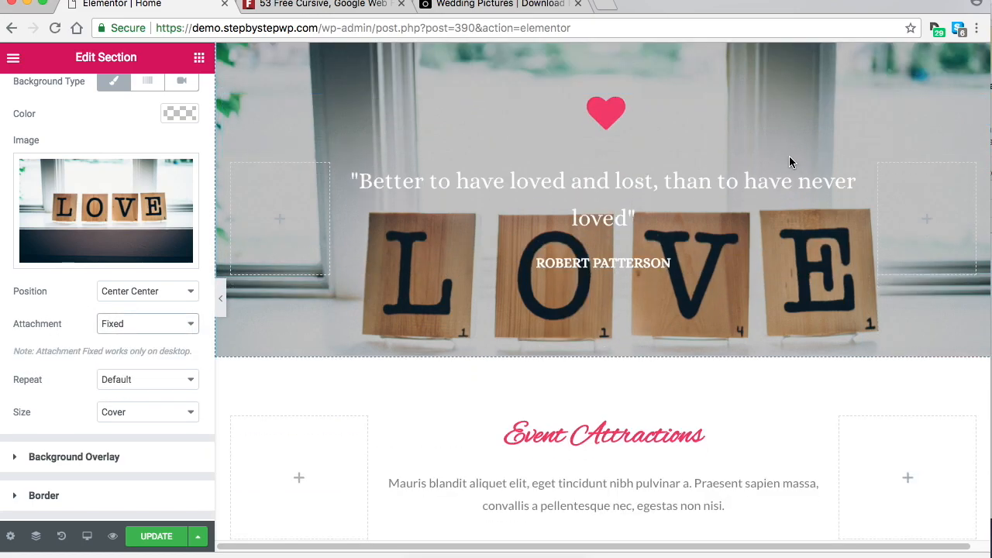
scroll(786, 210, up, 5)
scroll(783, 225, up, 5)
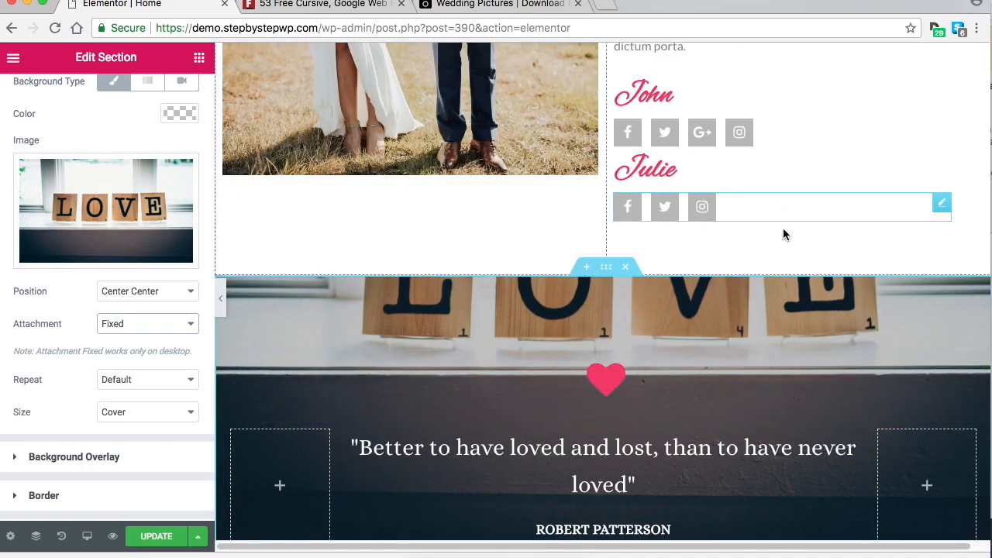
scroll(757, 277, down, 5)
scroll(758, 275, down, 3)
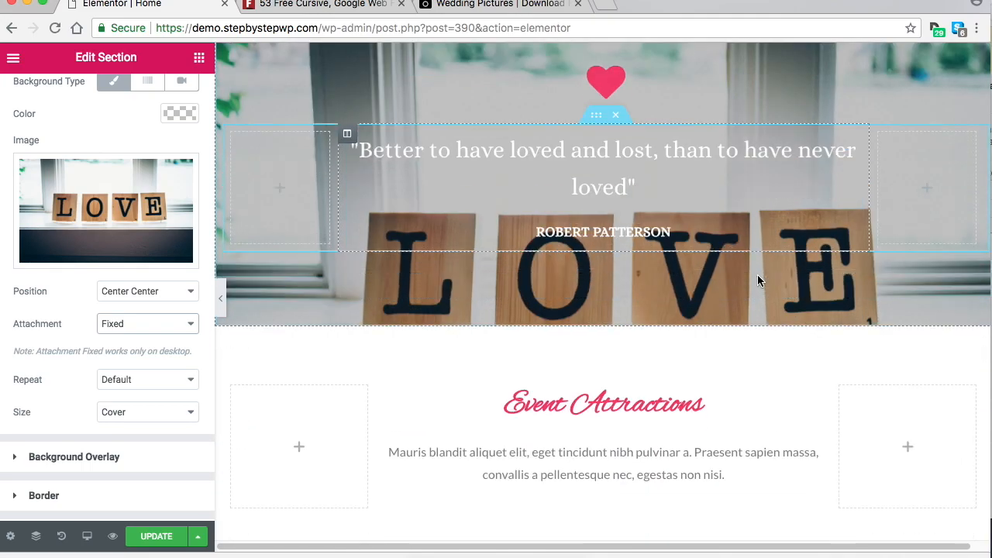
scroll(759, 277, up, 6)
scroll(753, 297, up, 2)
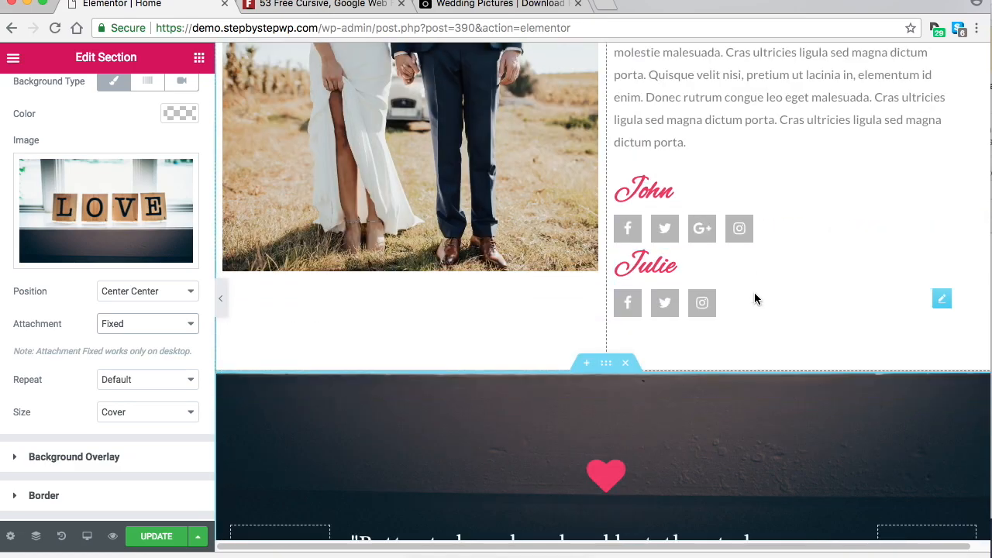
scroll(754, 292, down, 6)
scroll(758, 279, down, 2)
scroll(759, 274, up, 4)
scroll(758, 271, up, 4)
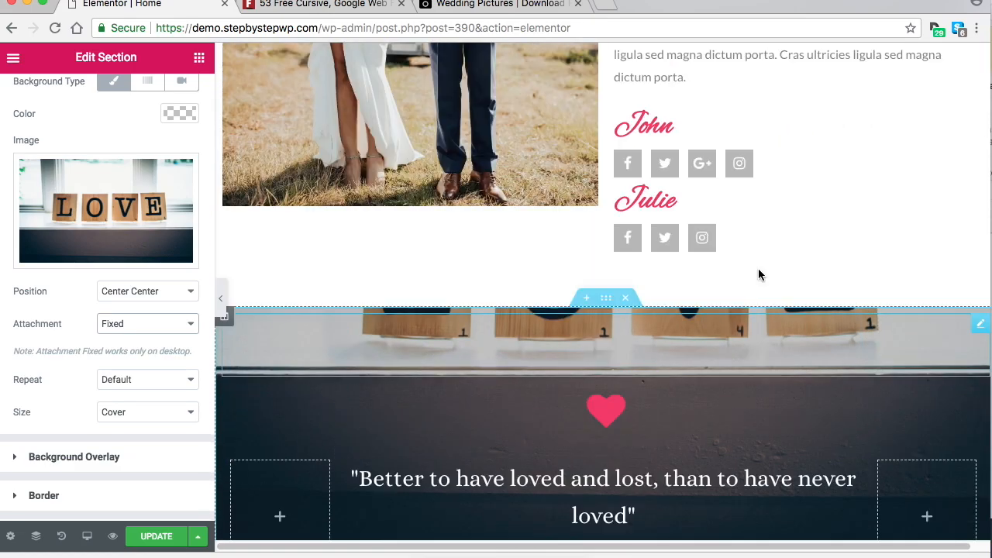
scroll(758, 264, down, 3)
scroll(692, 263, down, 1)
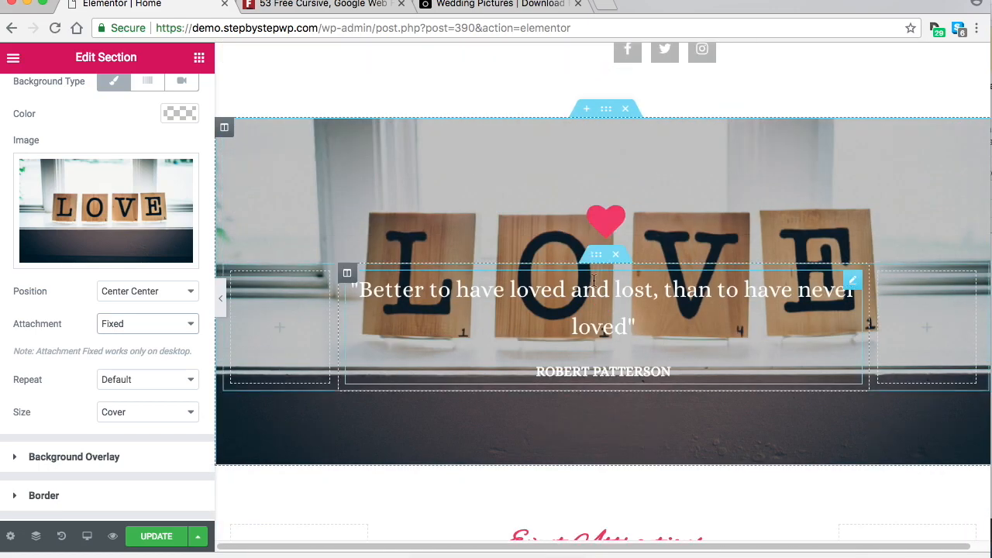
scroll(690, 235, down, 3)
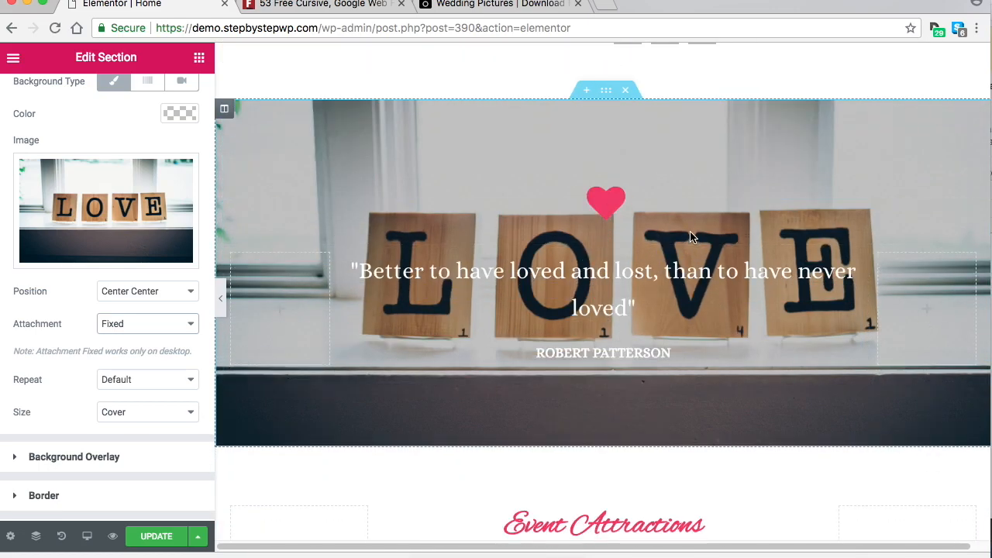
scroll(690, 237, up, 2)
scroll(689, 236, up, 3)
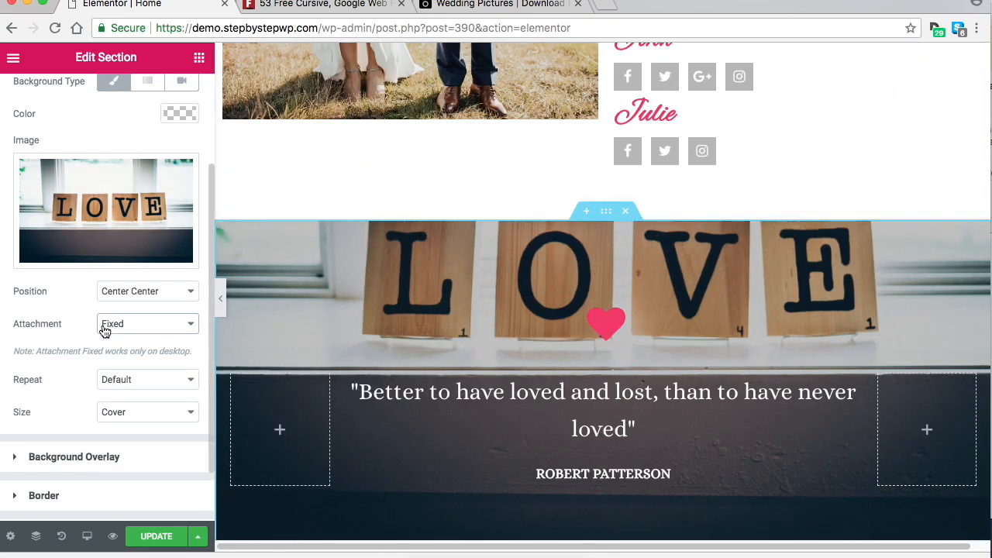
scroll(891, 178, up, 5)
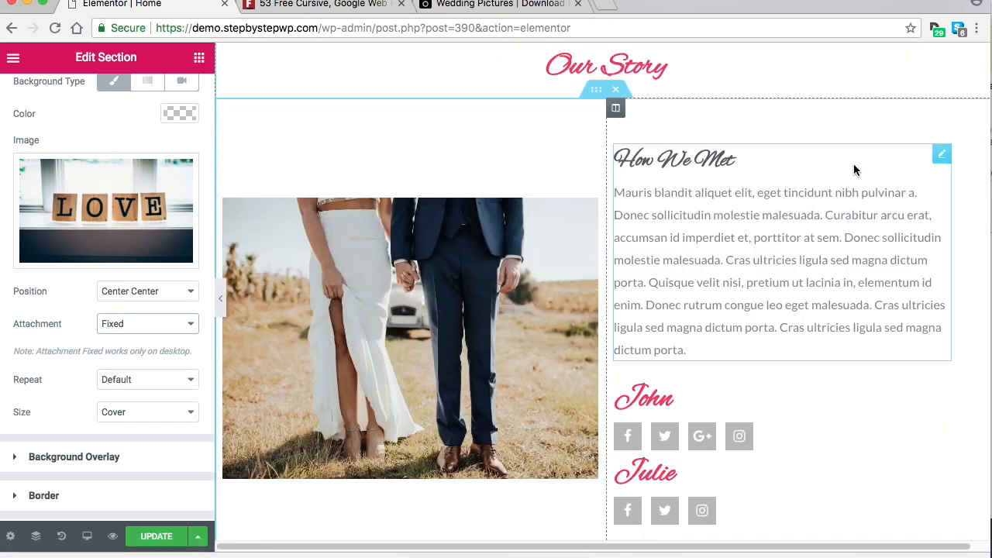
scroll(838, 175, down, 10)
scroll(839, 175, up, 5)
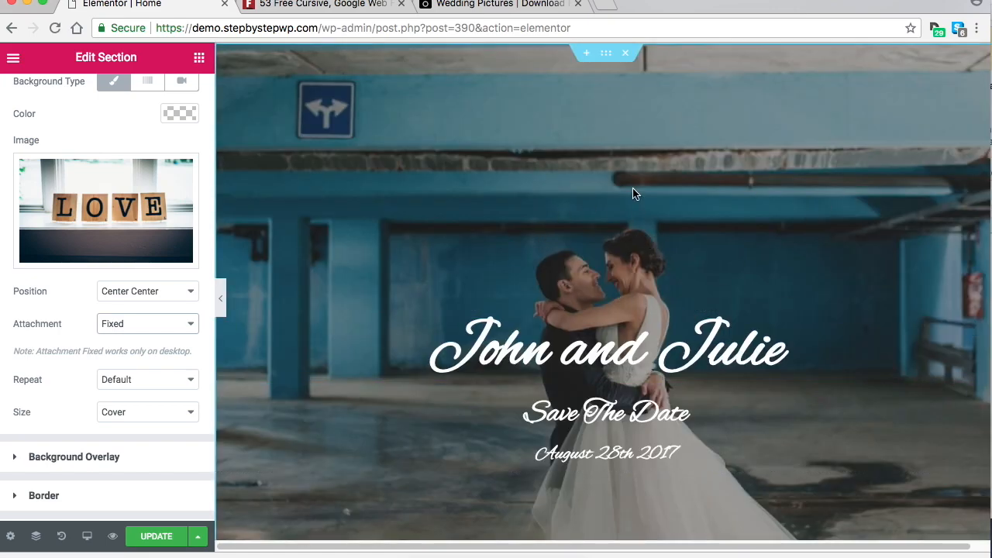
Set the hero section's garage wedding photo background attachment to Fixed and check it by scrolling.
right_click(598, 57)
click(642, 71)
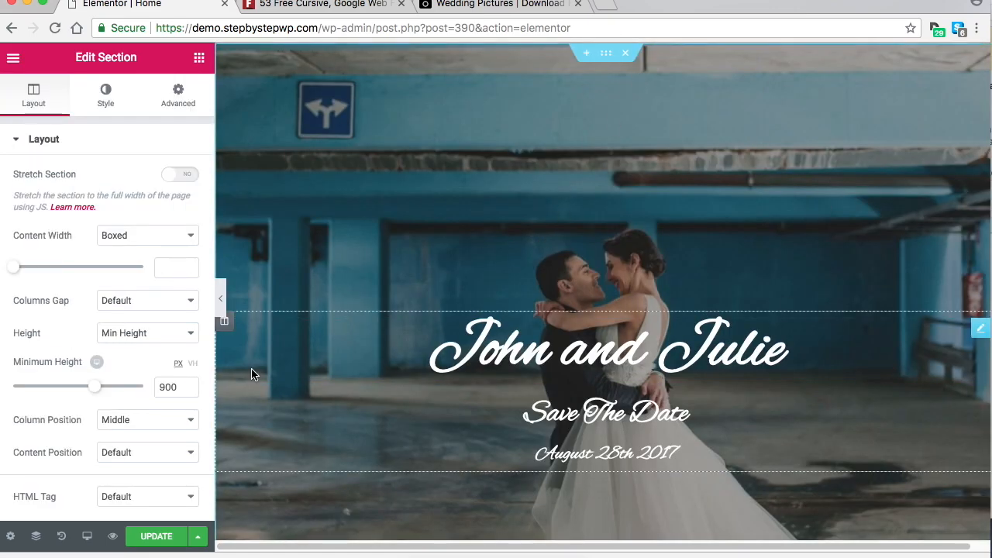
scroll(132, 285, down, 2)
scroll(141, 286, up, 2)
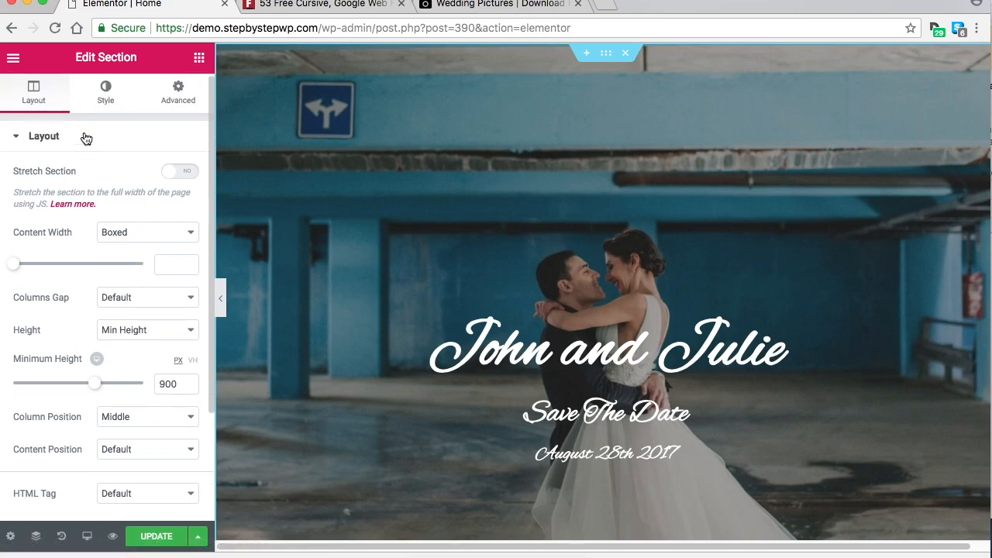
click(106, 91)
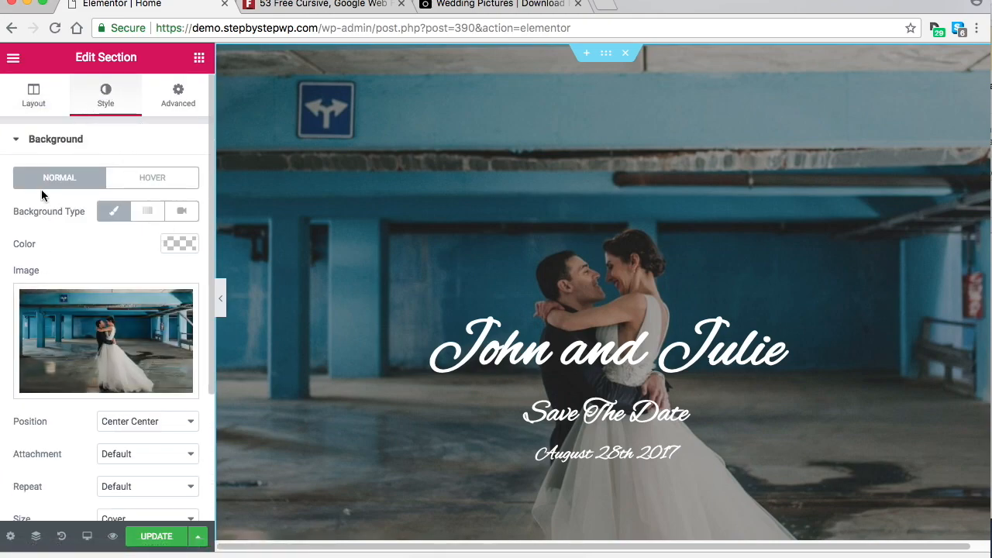
scroll(107, 360, down, 2)
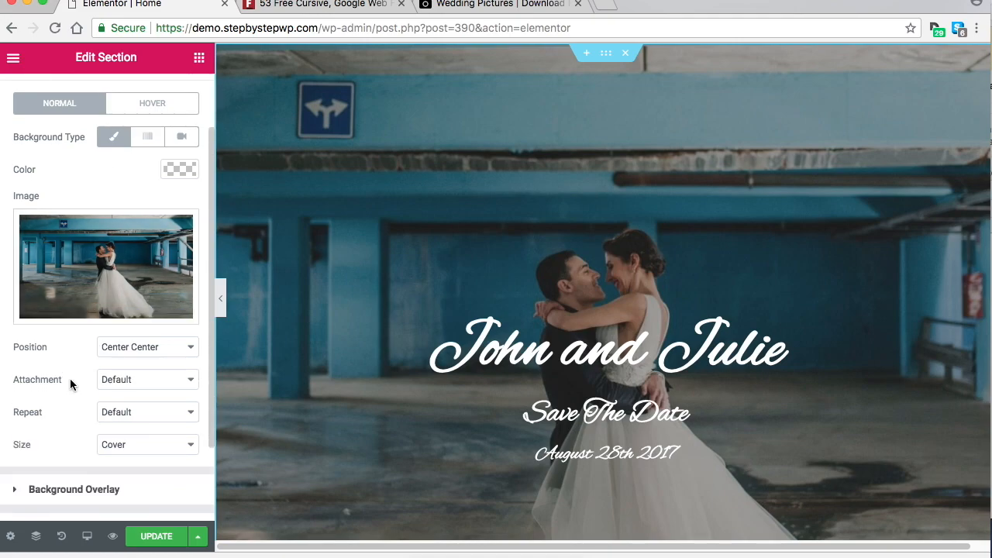
click(145, 382)
click(139, 404)
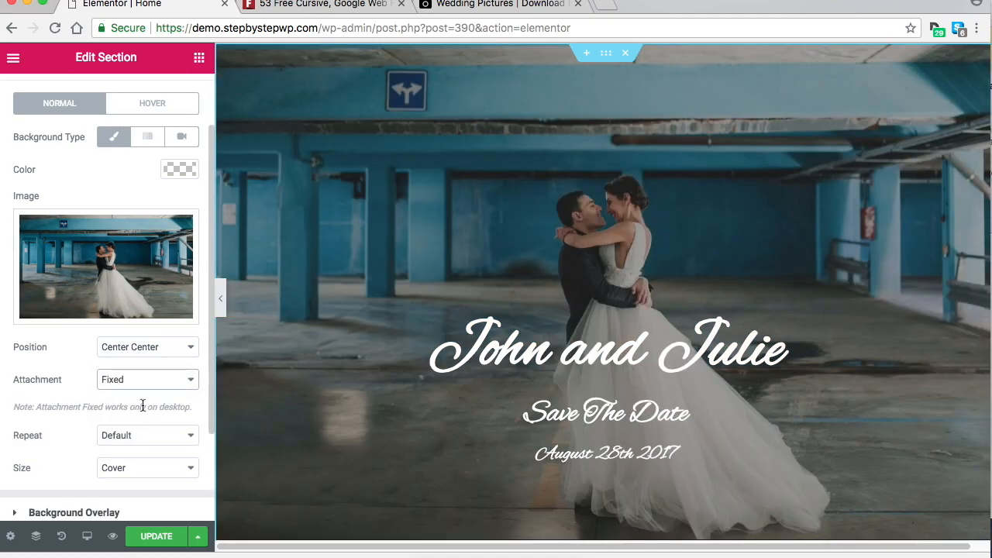
scroll(746, 221, down, 4)
scroll(729, 273, up, 4)
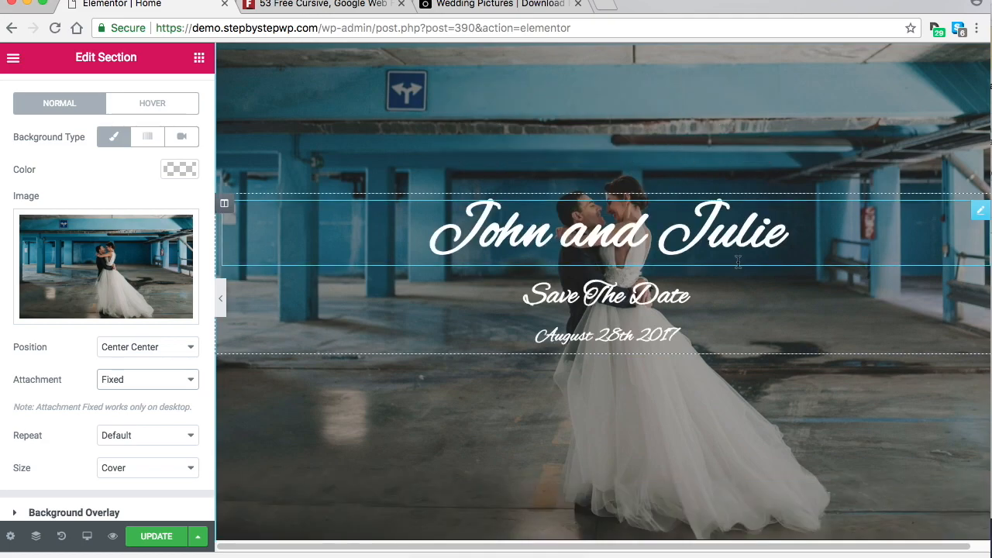
scroll(773, 207, down, 5)
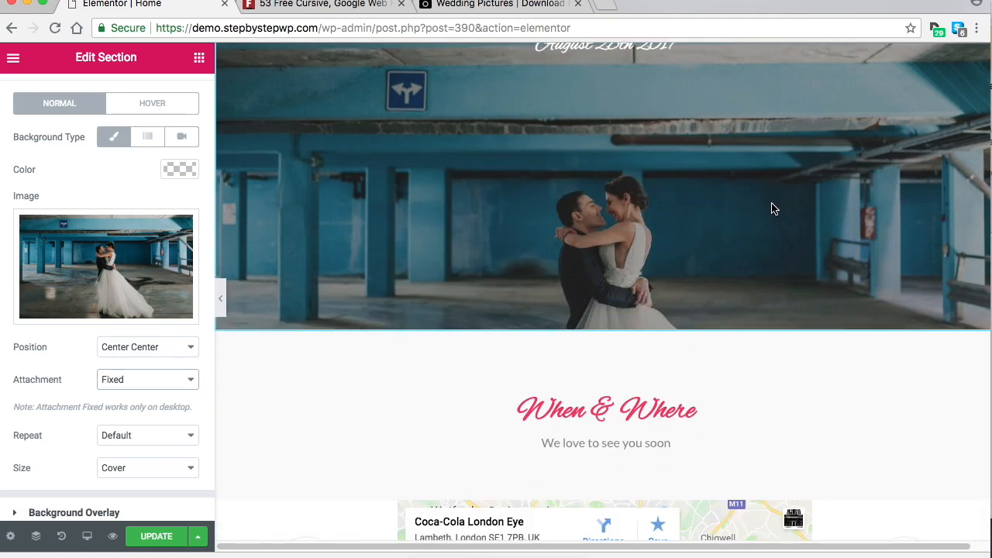
scroll(772, 207, up, 5)
scroll(771, 214, down, 5)
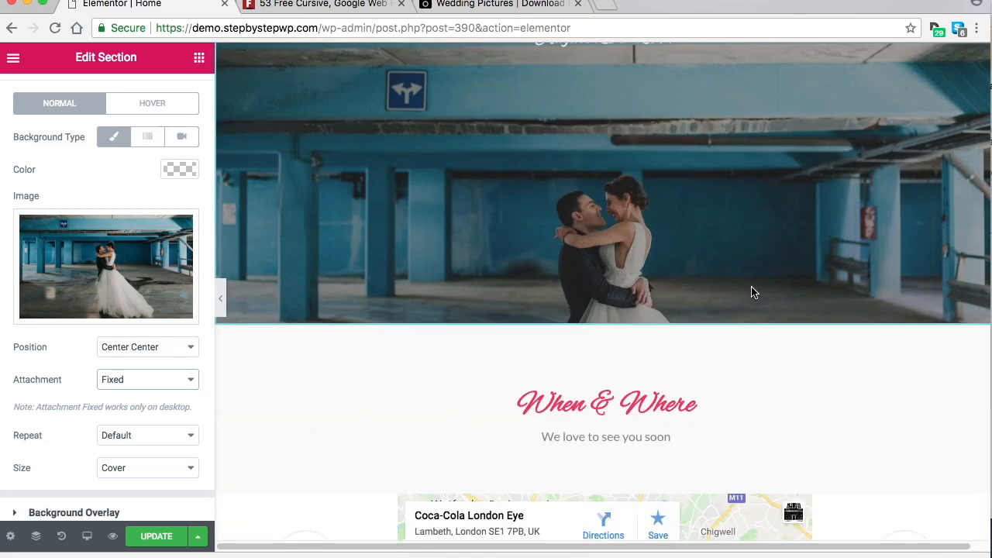
scroll(742, 252, up, 4)
scroll(742, 251, down, 7)
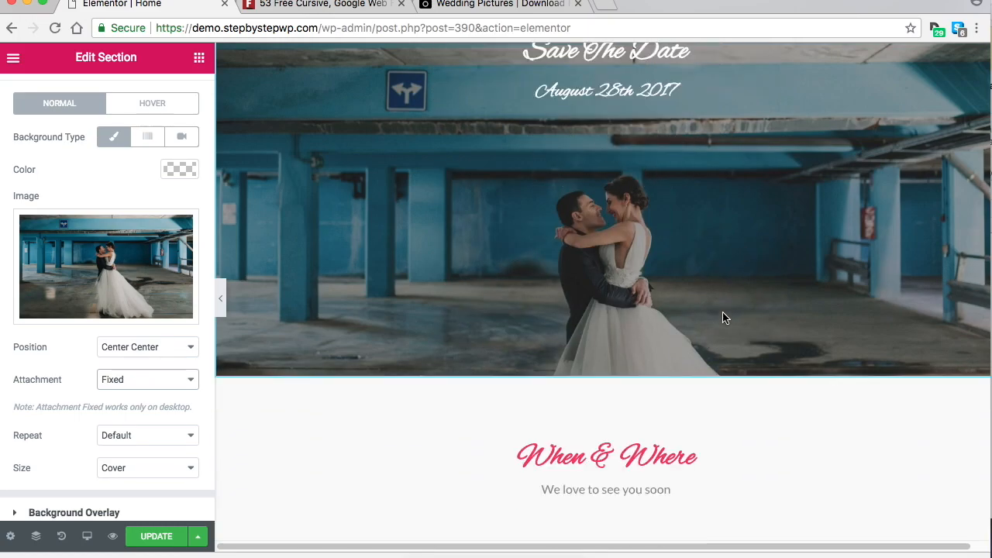
scroll(738, 290, down, 10)
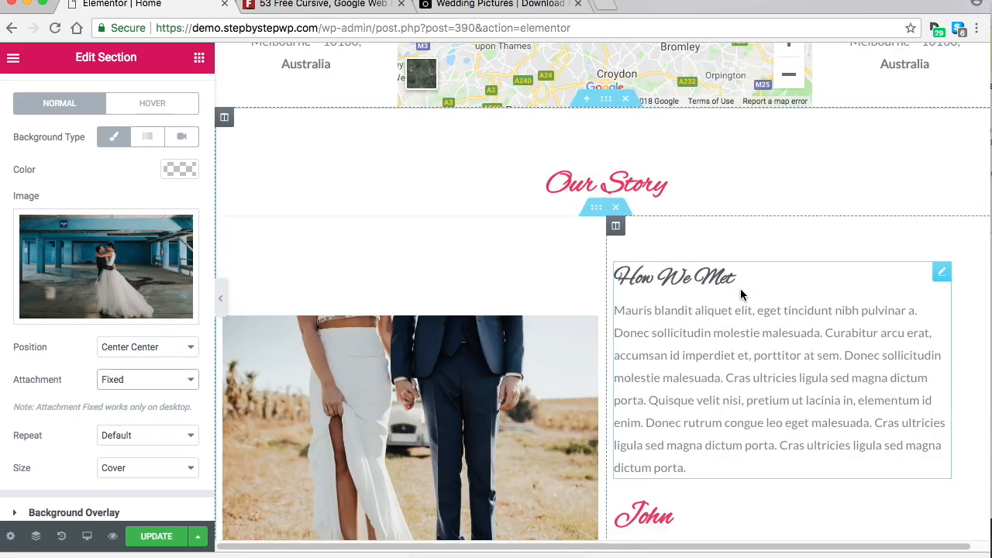
scroll(732, 267, down, 5)
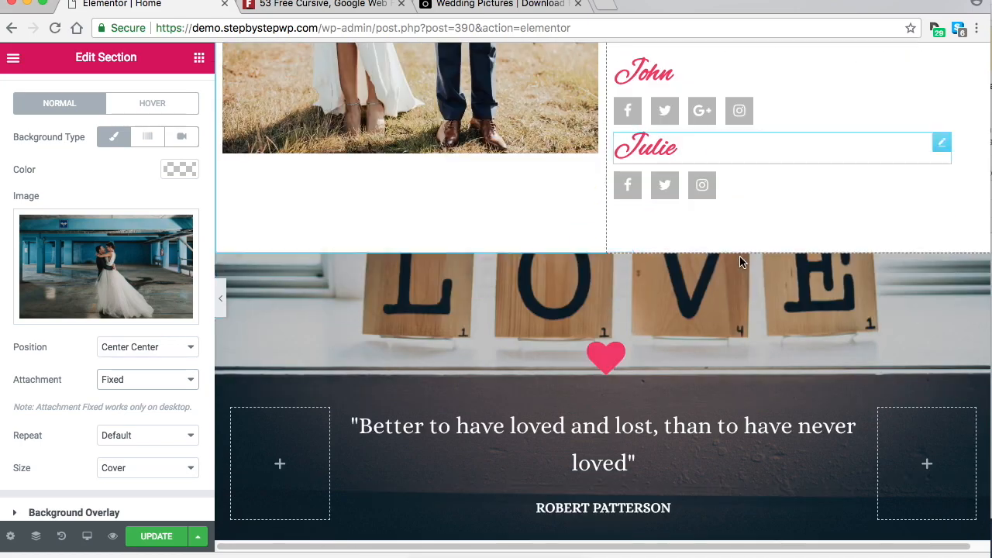
scroll(740, 258, down, 5)
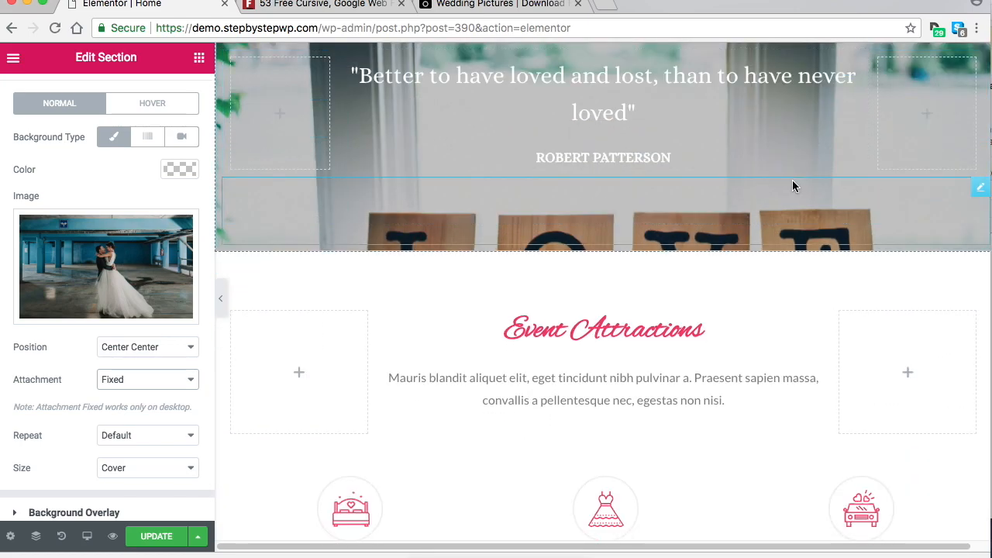
scroll(674, 310, down, 5)
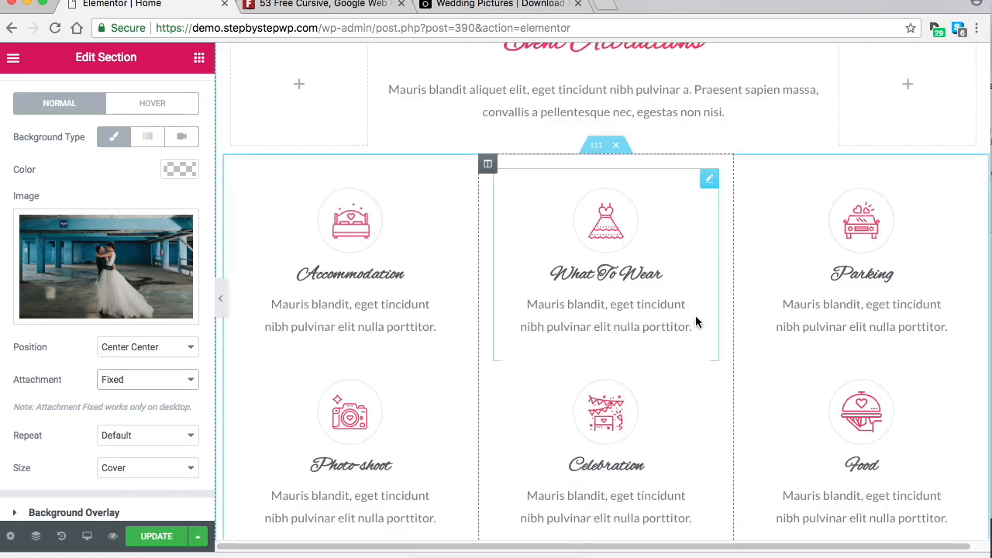
scroll(673, 328, down, 2)
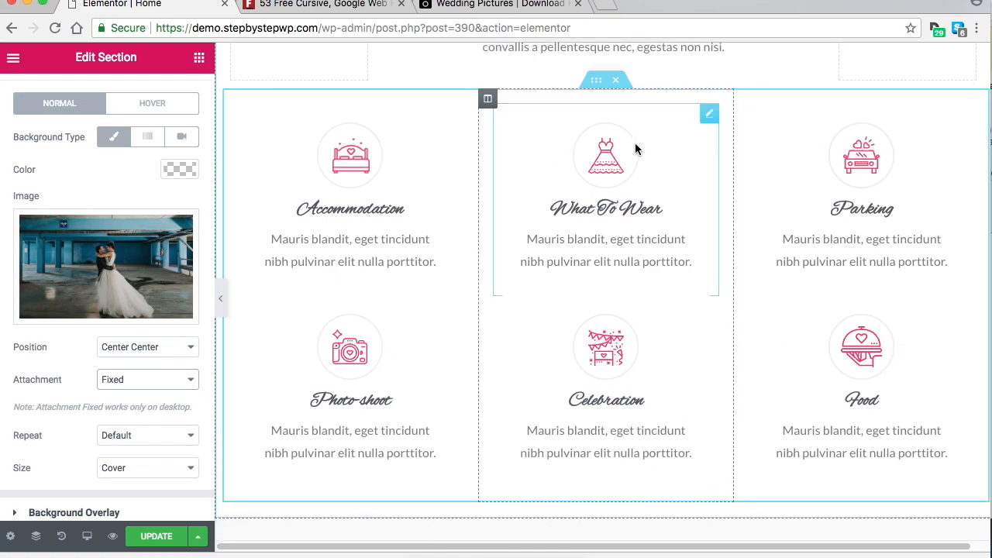
Remove the current image from the What To Wear image box.
click(671, 131)
right_click(670, 132)
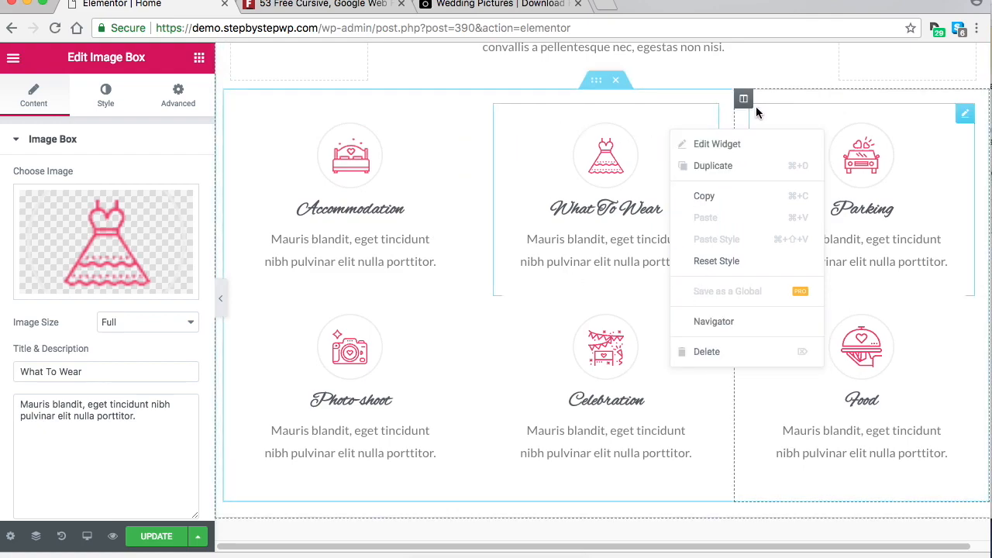
click(724, 122)
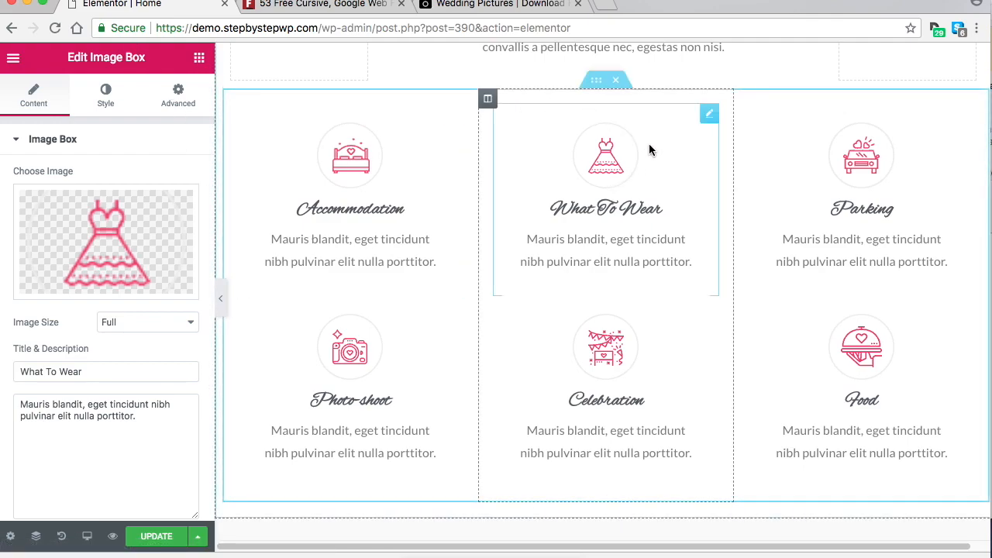
mouse_move(129, 222)
click(144, 281)
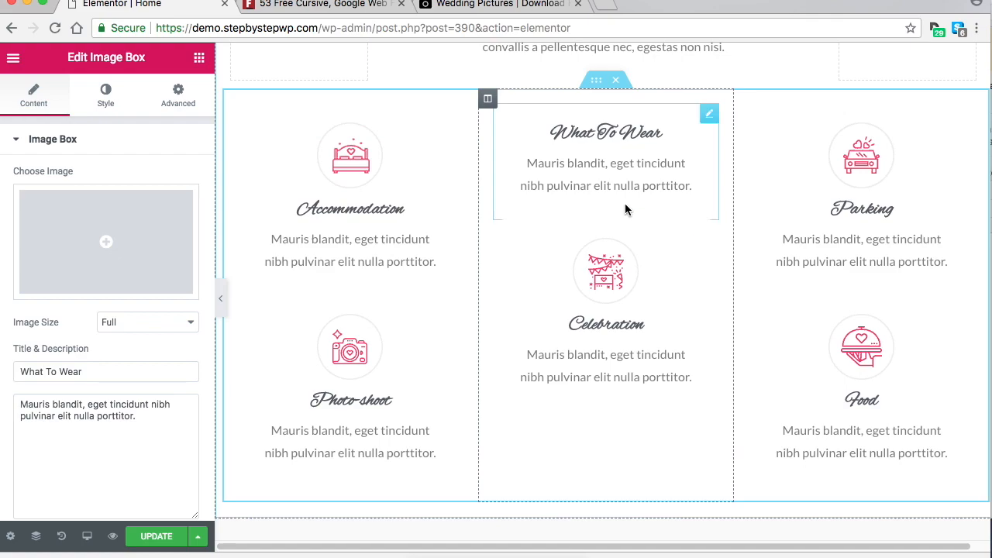
Insert the pink dress icon from the Media Library into the What To Wear box.
click(106, 243)
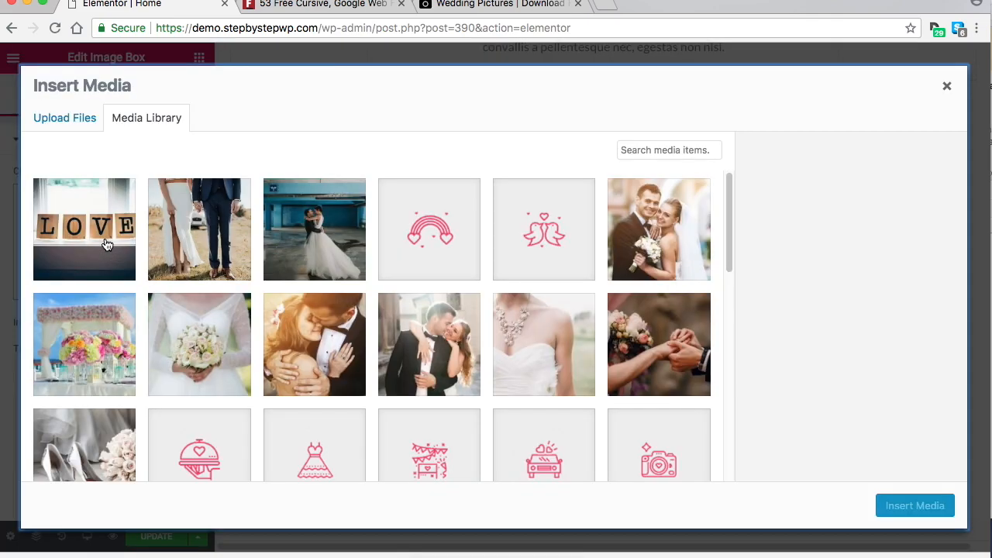
scroll(391, 248, down, 3)
click(314, 366)
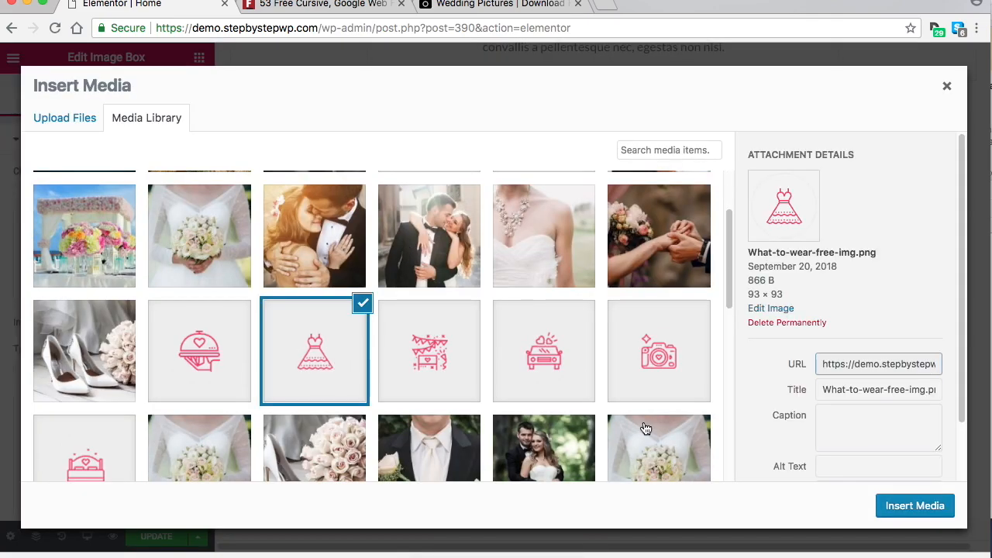
click(905, 506)
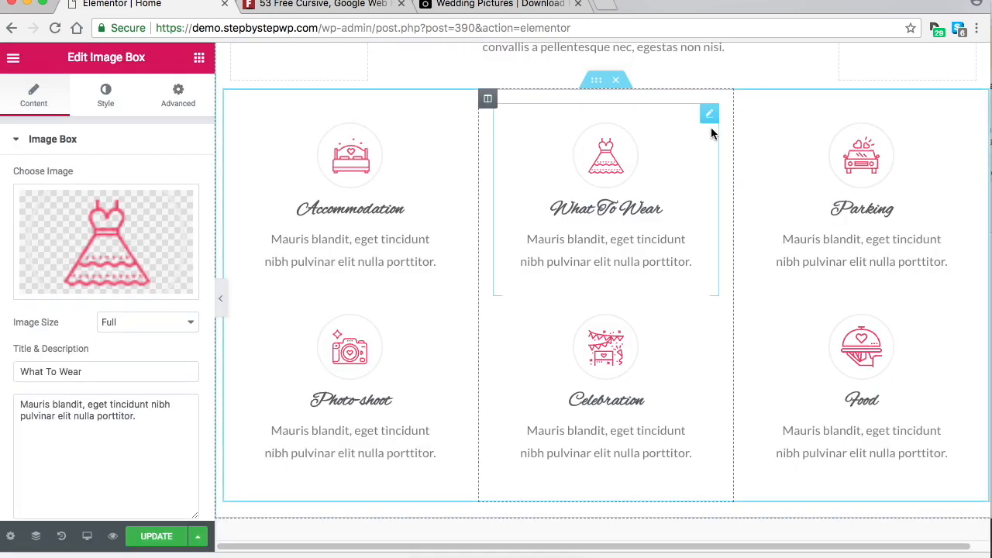
scroll(702, 155, up, 4)
scroll(709, 228, down, 5)
scroll(705, 232, down, 5)
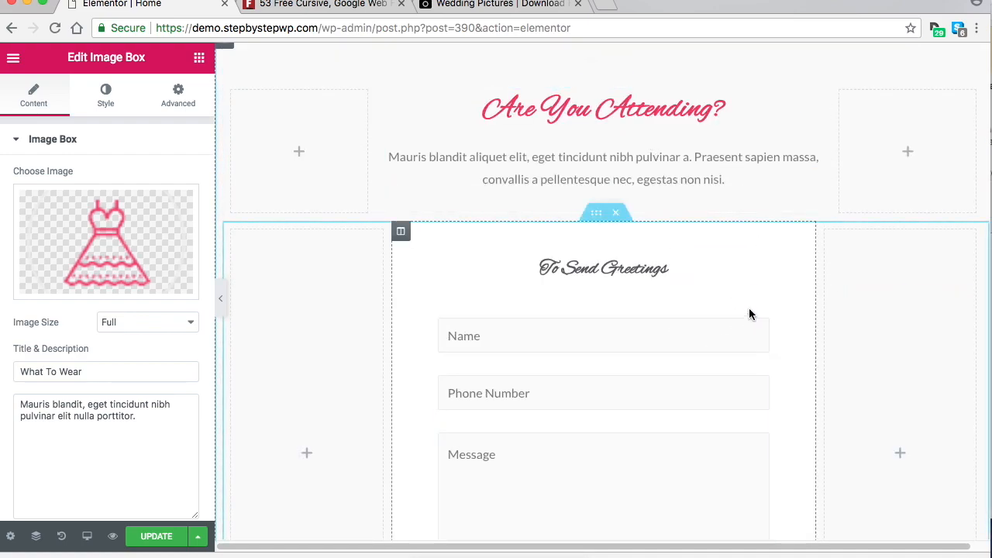
scroll(752, 309, down, 2)
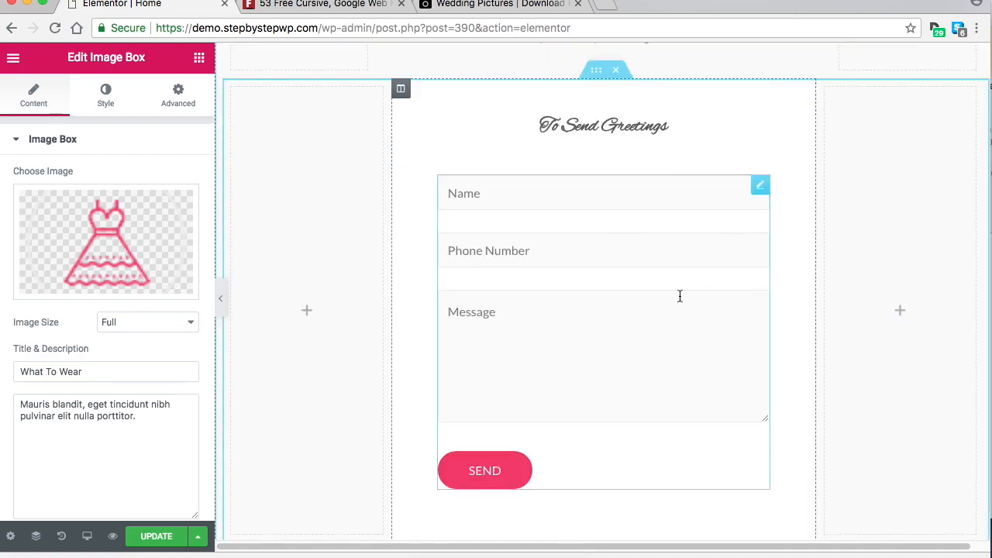
Save the homepage and check the greeting form's shortcode: contact-form-7 with id 4.
click(151, 535)
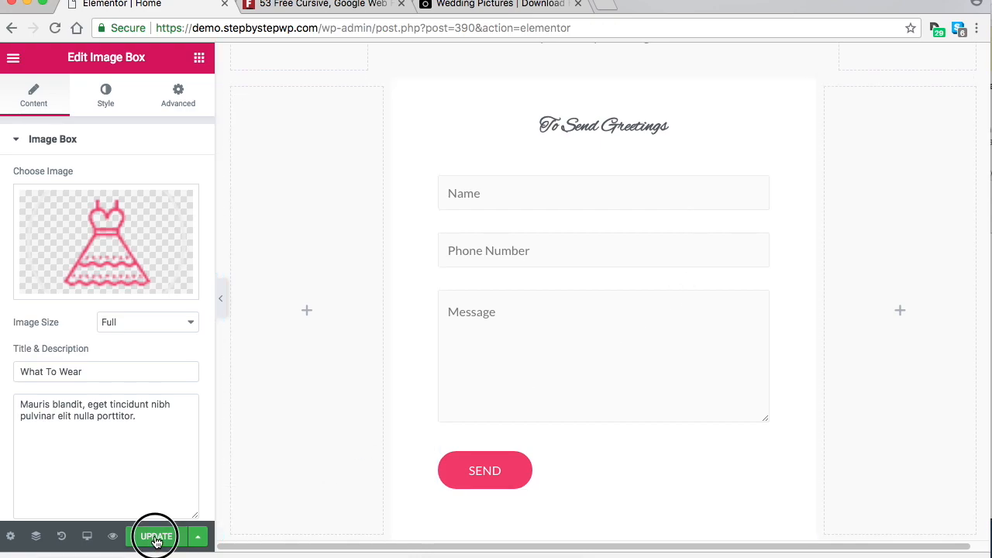
click(700, 156)
click(649, 352)
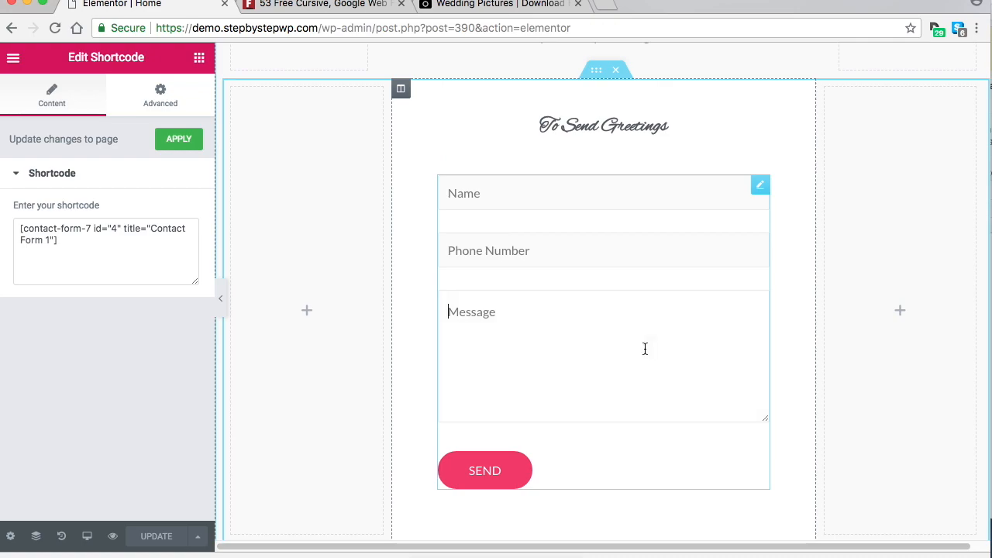
drag(33, 229, 93, 240)
click(92, 240)
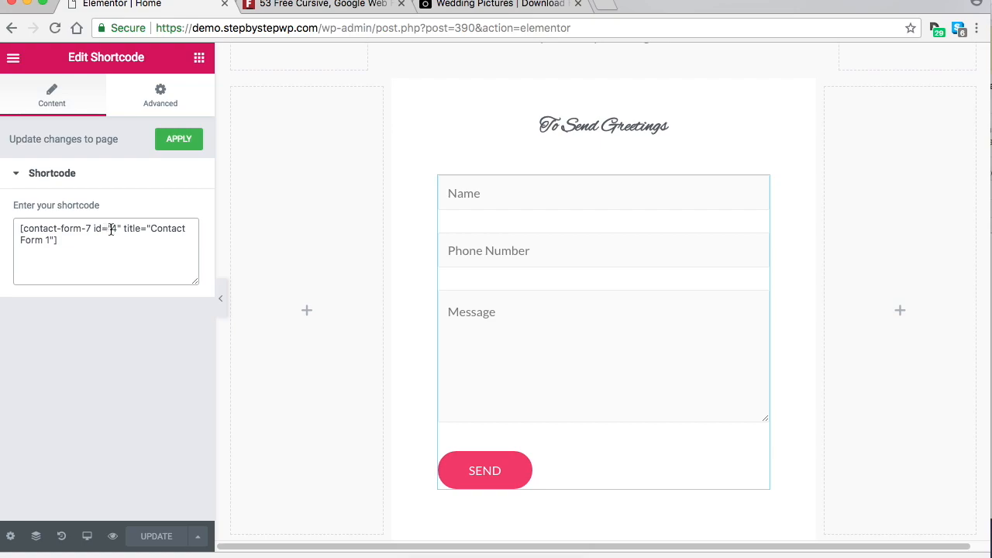
drag(95, 229, 118, 228)
click(142, 247)
Exit Elementor to the Home page's admin edit screen.
scroll(612, 307, up, 2)
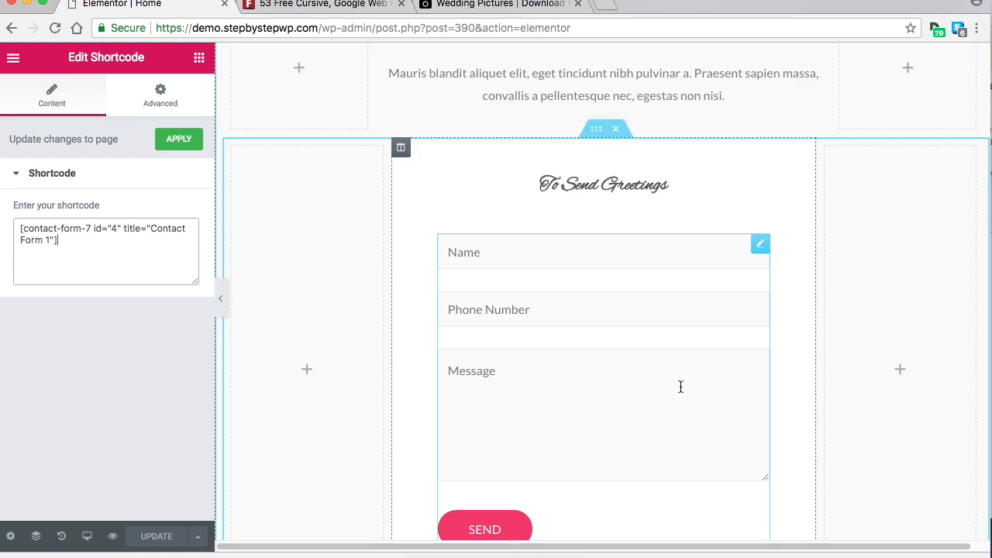
click(14, 58)
click(97, 392)
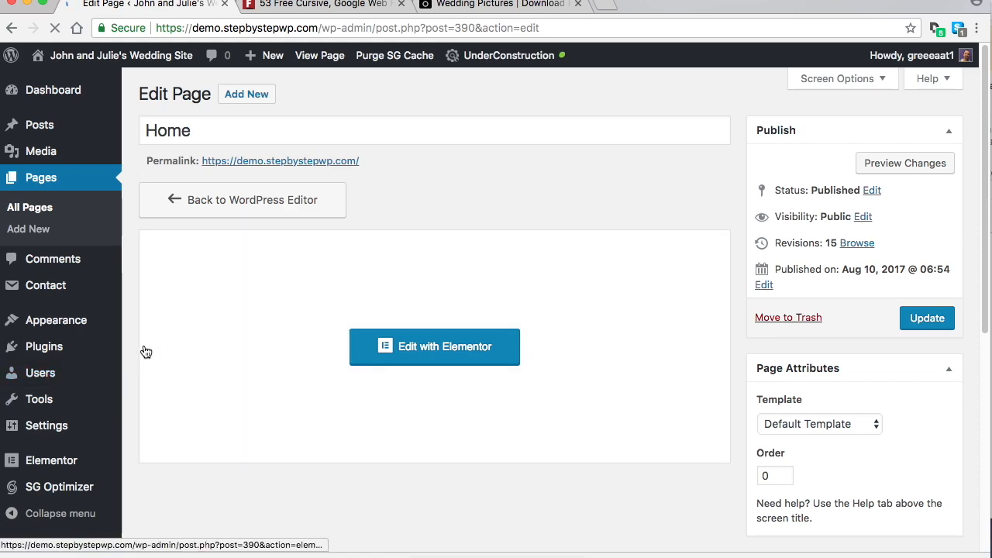
Open Contact Form 1 and review its Name, Phone Number, Message and SEND field definitions.
click(48, 287)
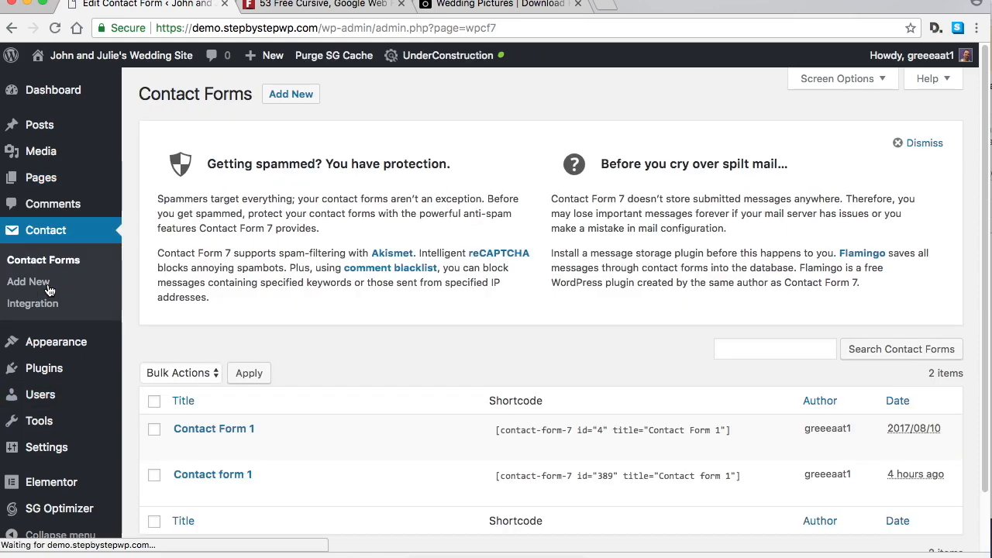
scroll(574, 356, down, 1)
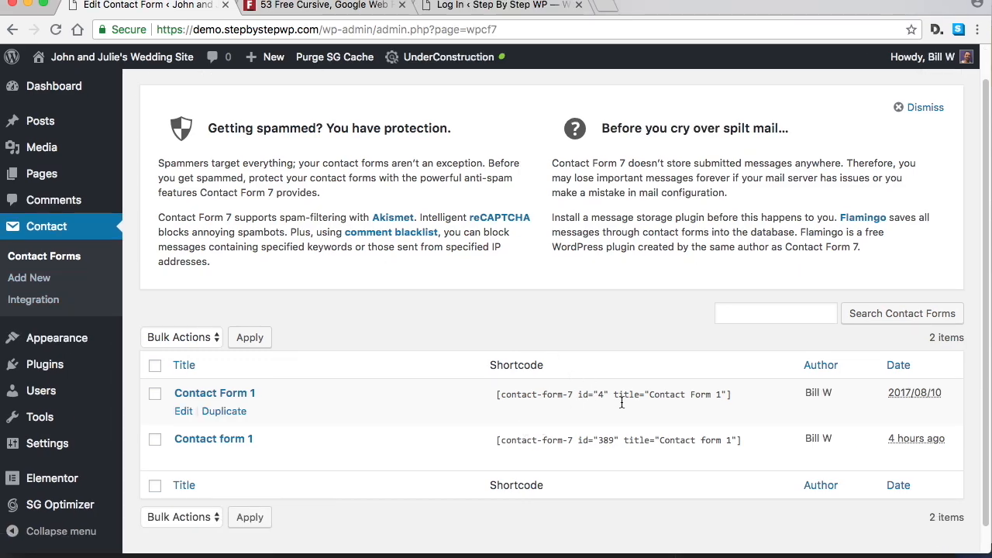
click(183, 411)
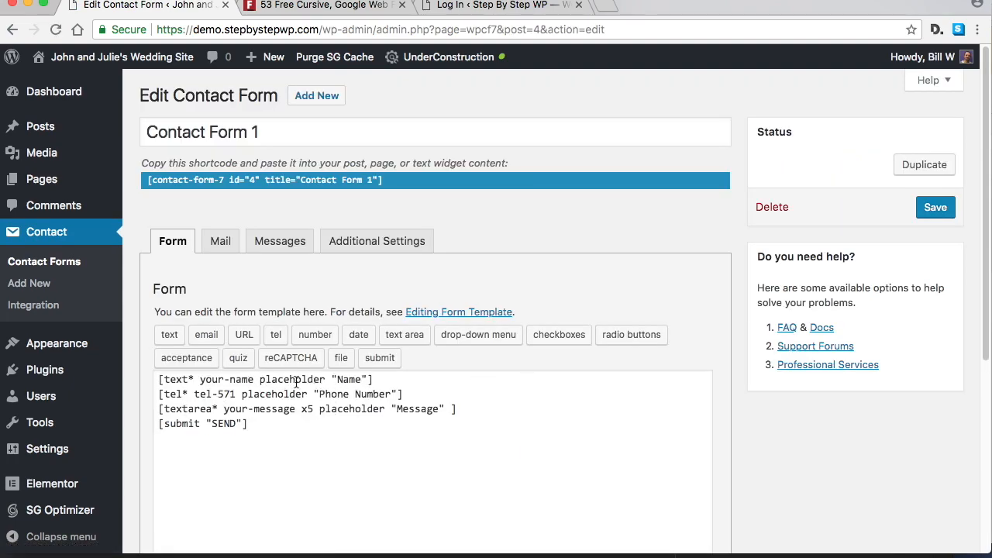
drag(184, 379, 335, 384)
drag(205, 394, 349, 394)
drag(187, 411, 399, 413)
click(214, 427)
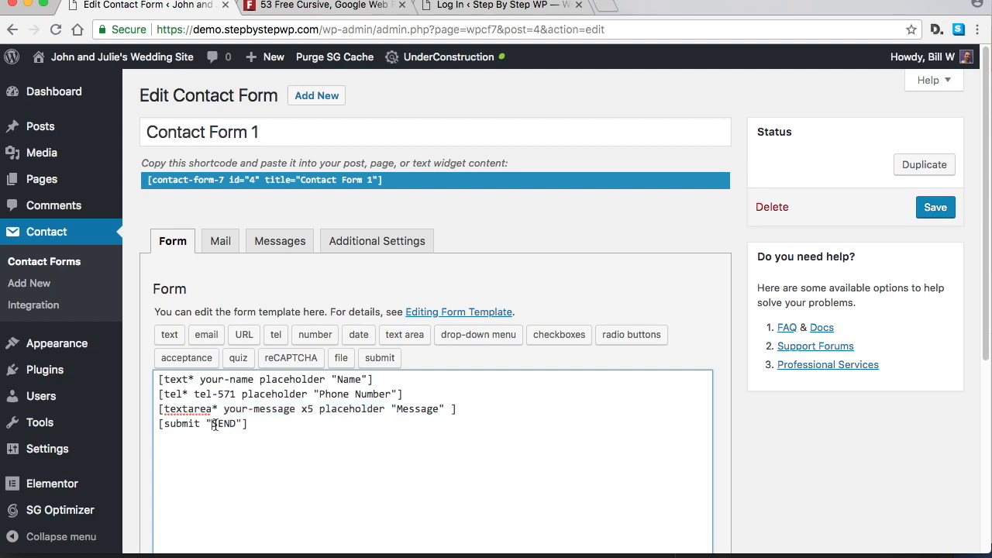
Look through Contact Form 1's mail settings, then go back to the Contact Forms list.
click(219, 245)
scroll(533, 379, down, 3)
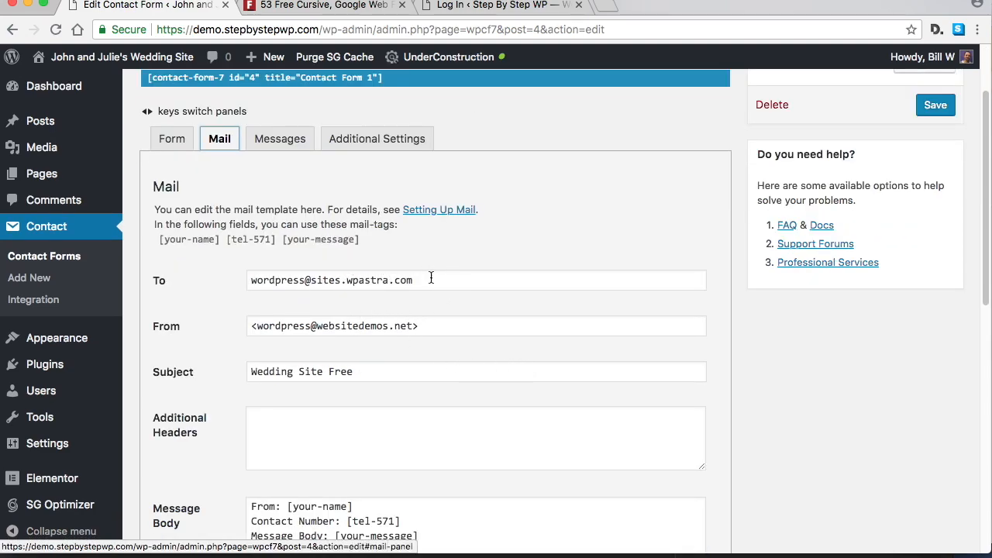
scroll(431, 280, down, 4)
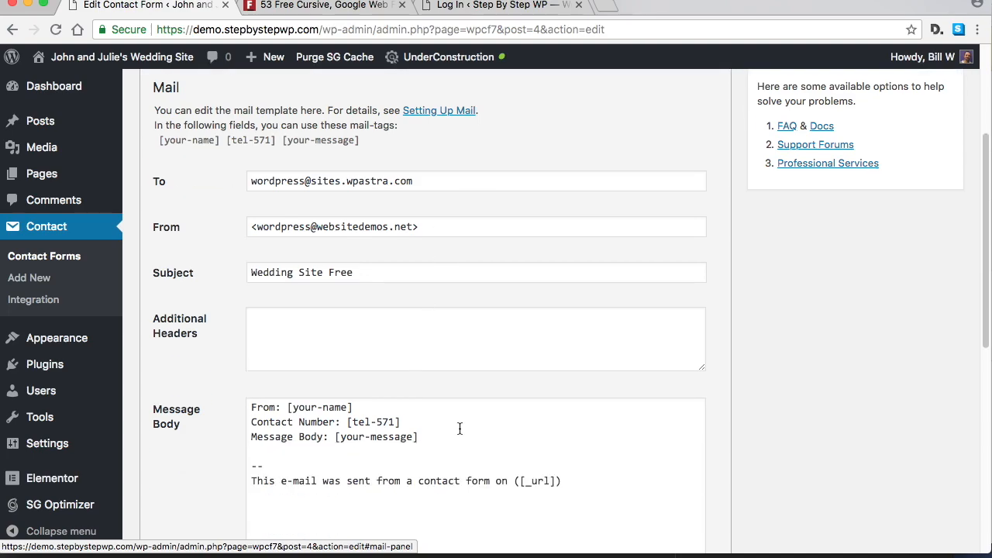
scroll(460, 430, down, 1)
scroll(404, 442, up, 5)
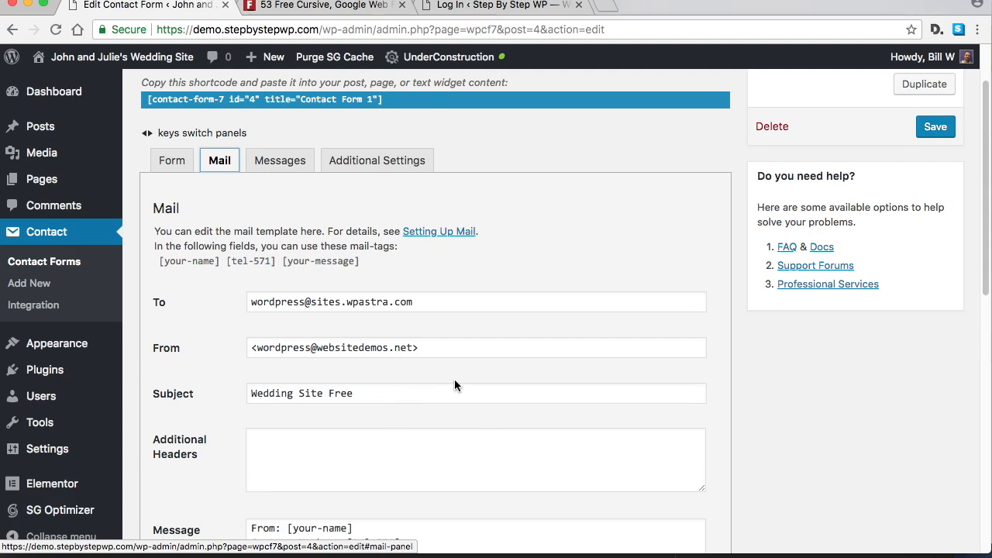
scroll(455, 379, up, 3)
scroll(458, 388, down, 3)
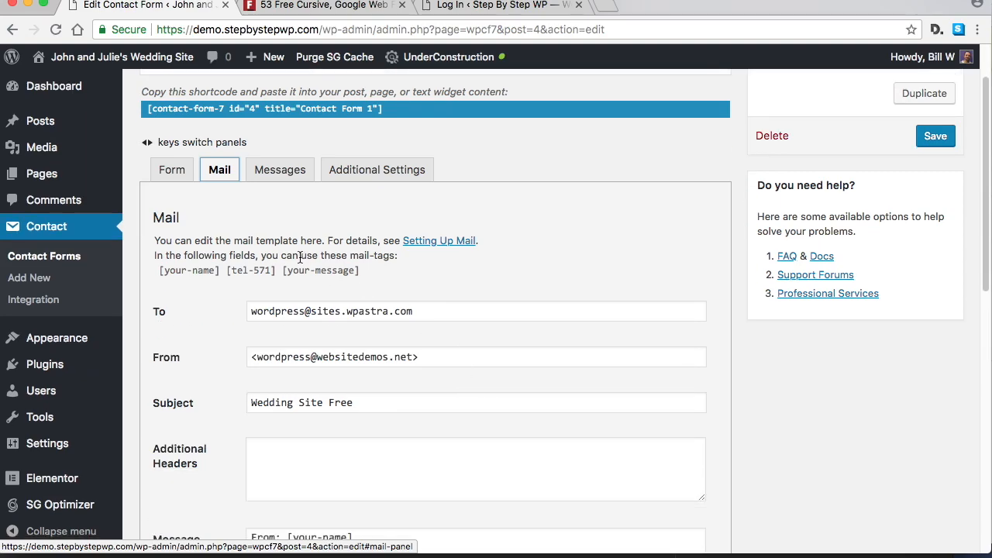
click(173, 170)
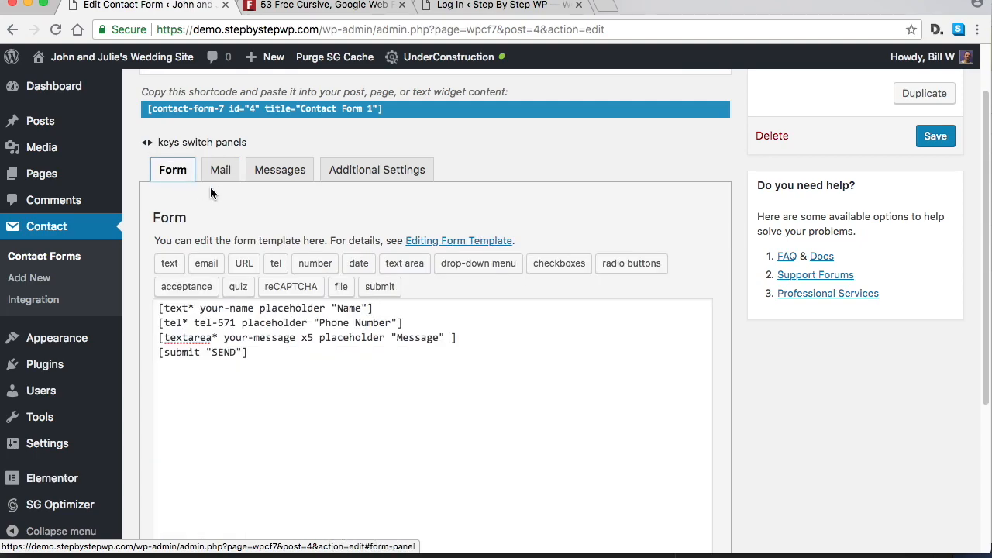
click(56, 230)
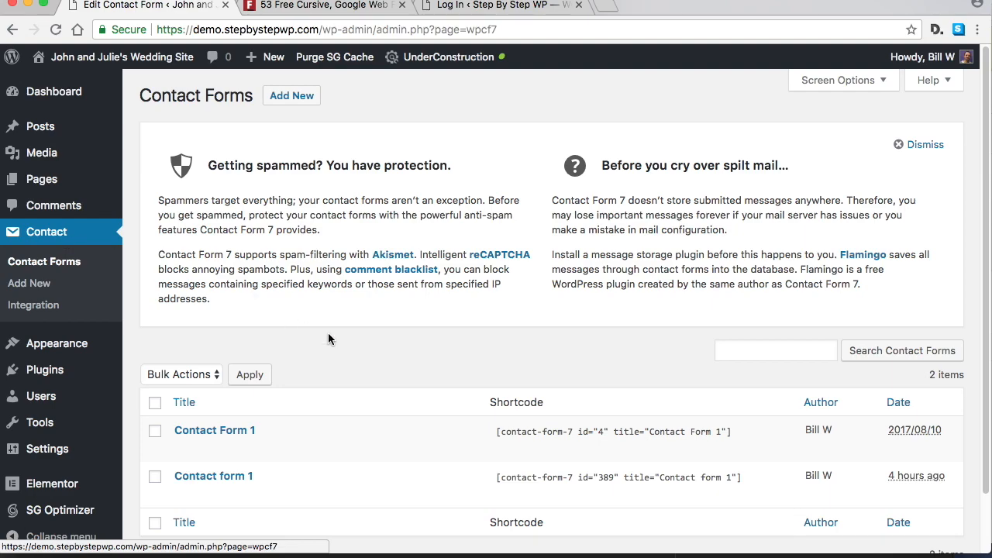
Edit the second Contact form 1 (id 389) and view its default Mail settings and message body.
scroll(327, 338, down, 2)
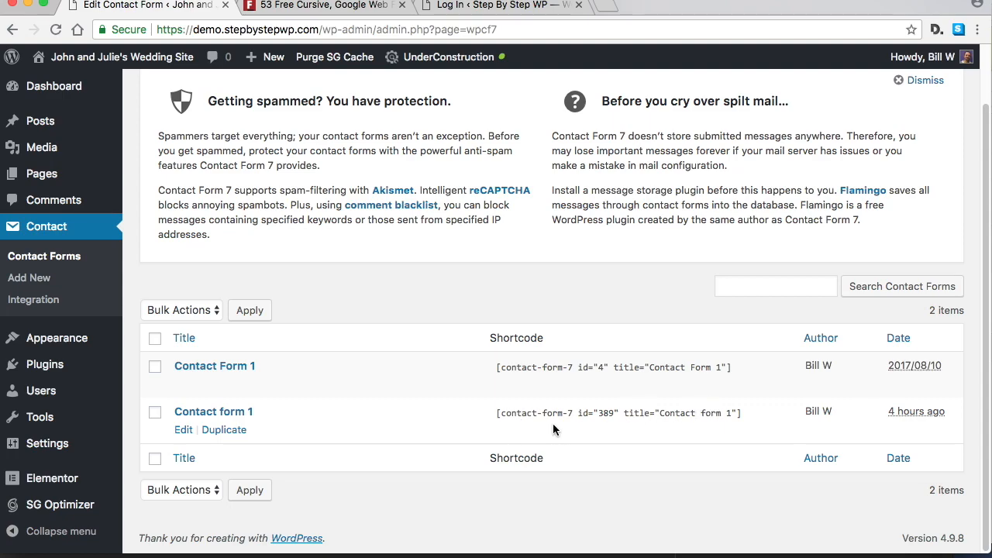
click(186, 432)
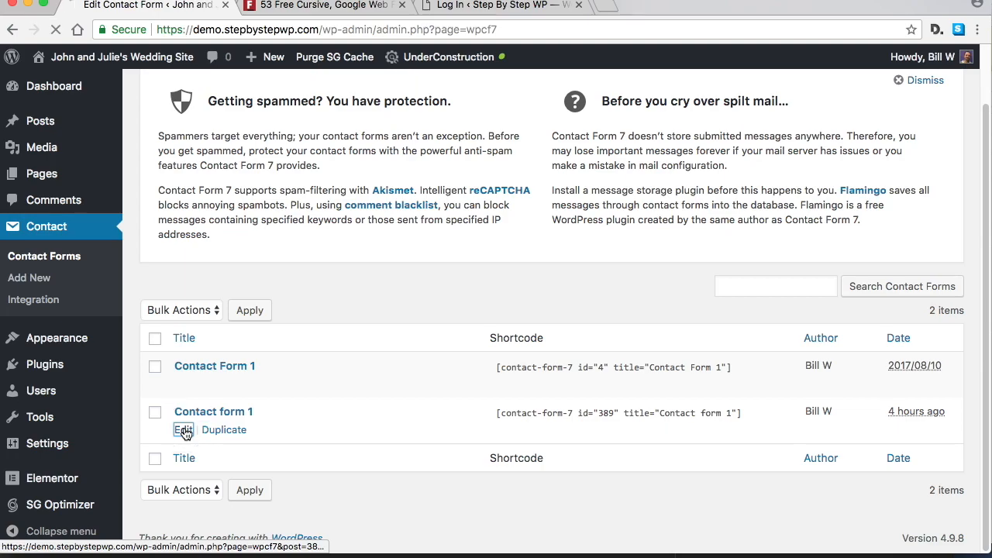
scroll(416, 385, down, 3)
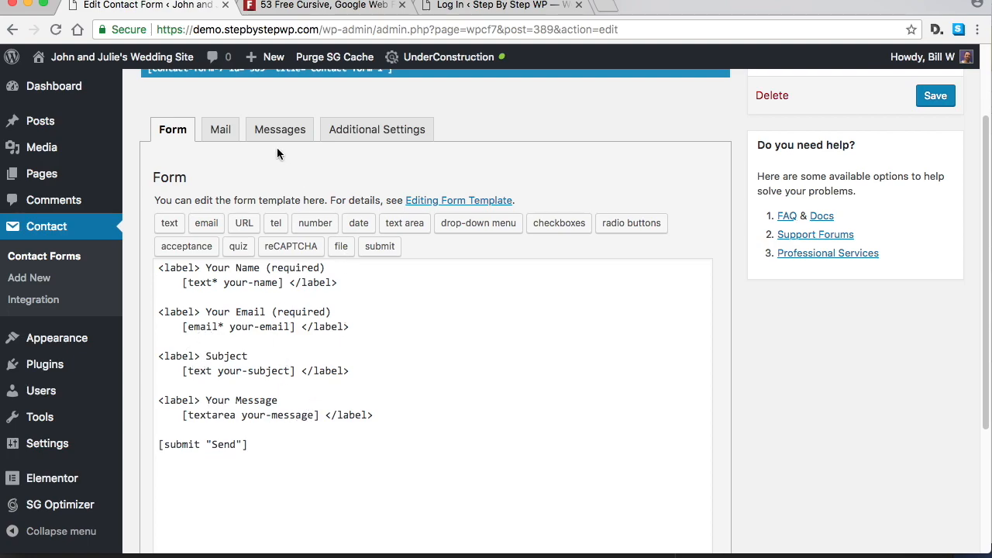
click(214, 130)
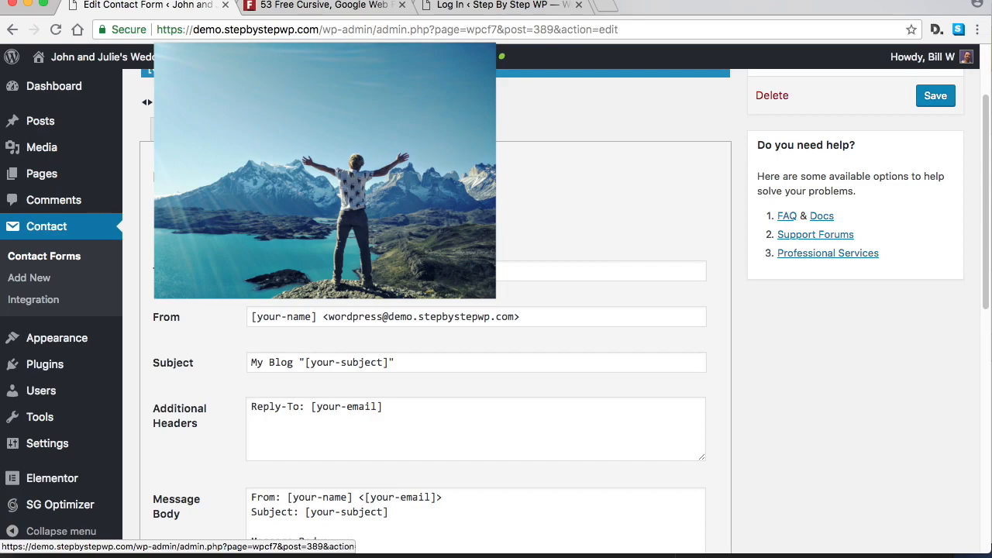
scroll(479, 297, down, 5)
scroll(461, 292, up, 1)
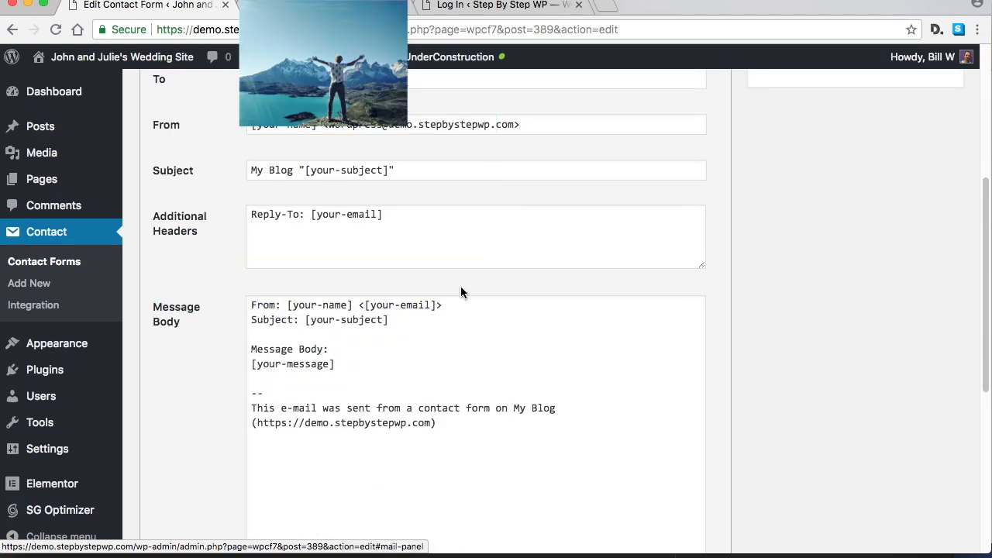
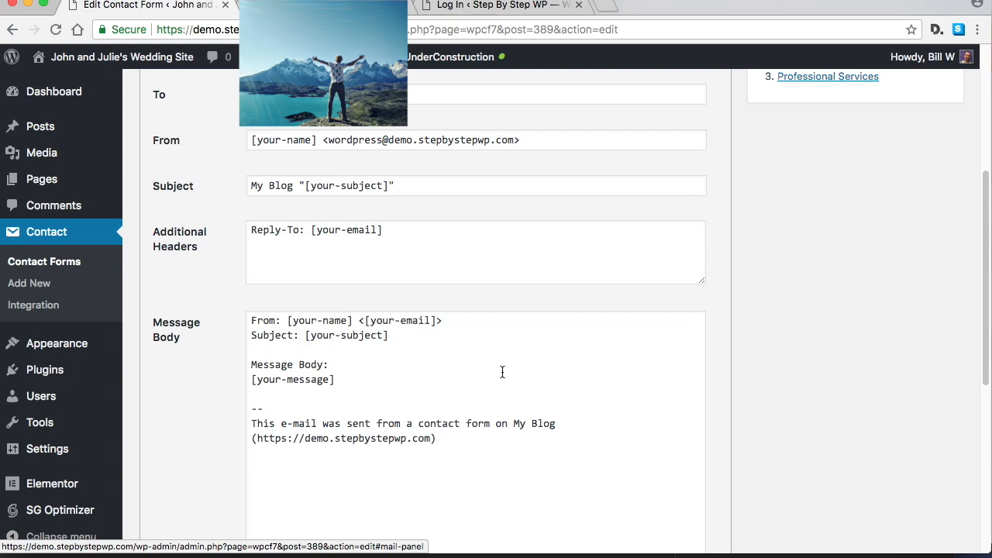
Return to the Contact Forms list showing Contact Form 1 and Contact form 1 (id 389).
scroll(447, 341, up, 1)
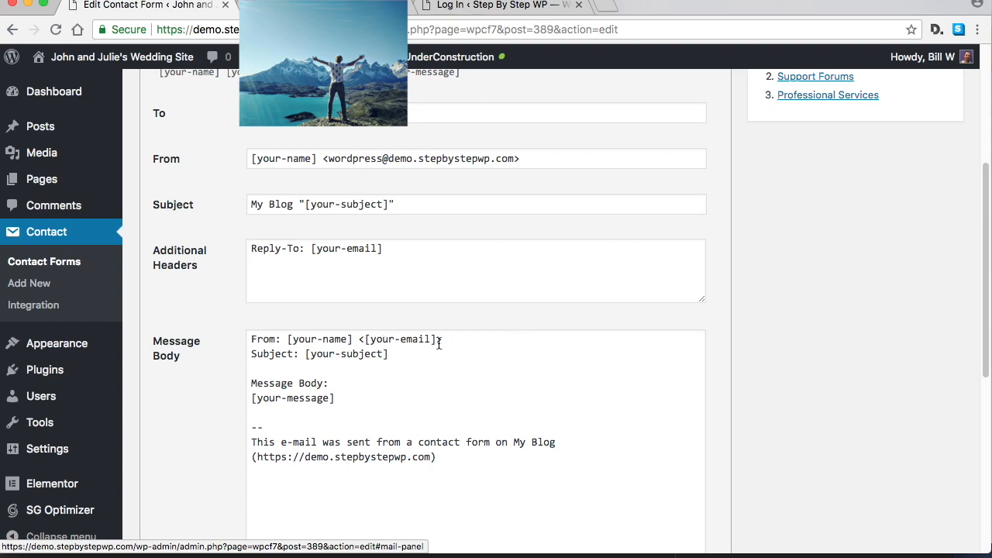
click(40, 231)
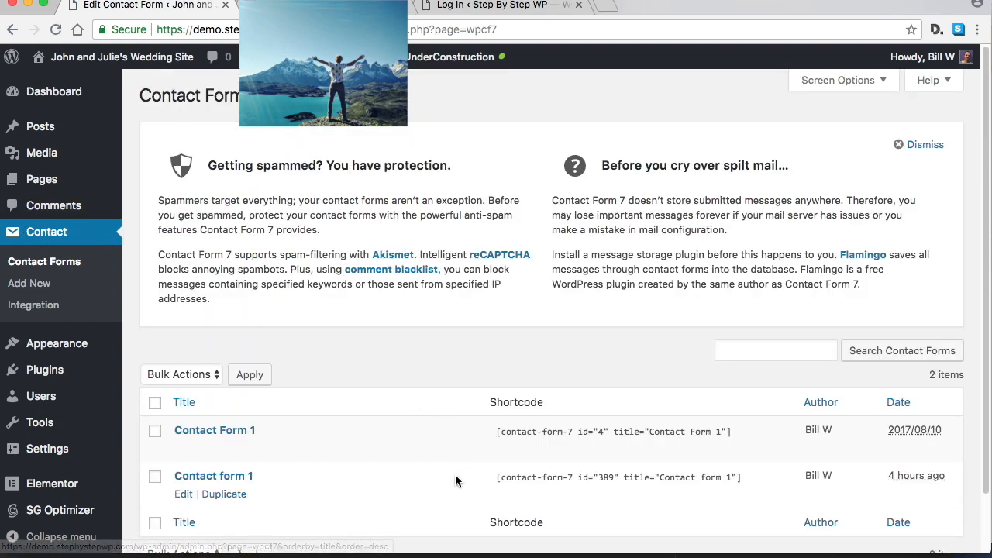
Copy the id 389 form's full shortcode, then visit the wedding site's front page.
drag(497, 478, 577, 479)
click(613, 476)
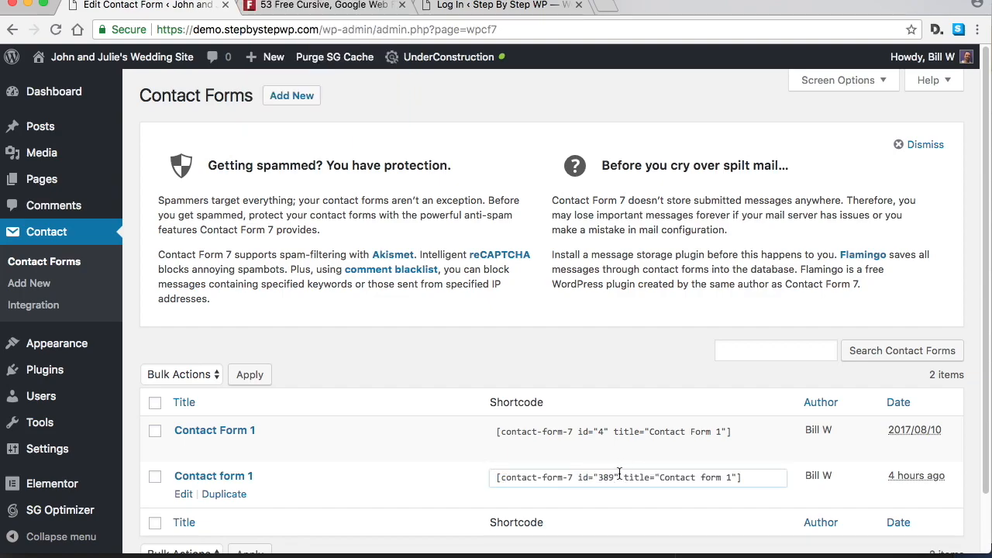
drag(497, 478, 755, 477)
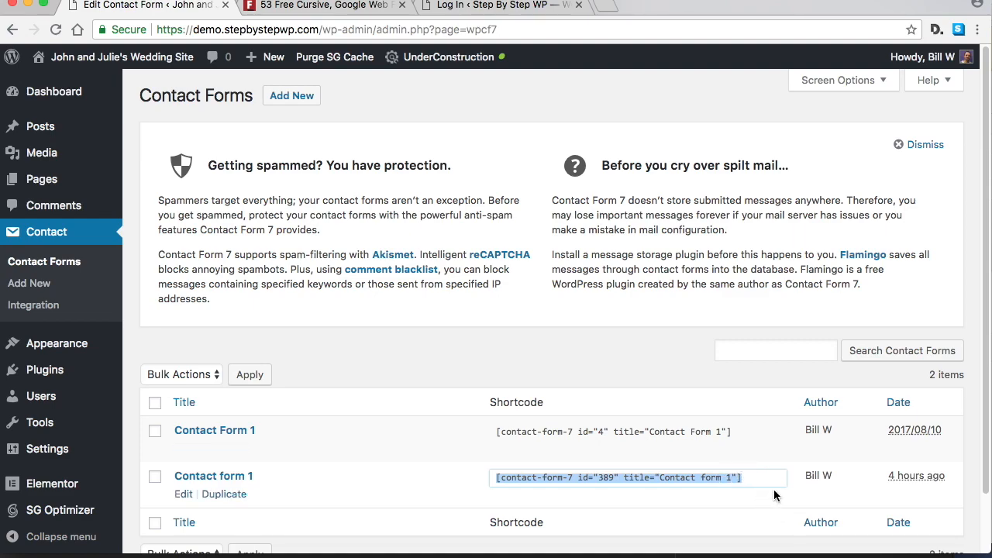
right_click(621, 481)
click(664, 516)
mouse_move(78, 59)
click(51, 83)
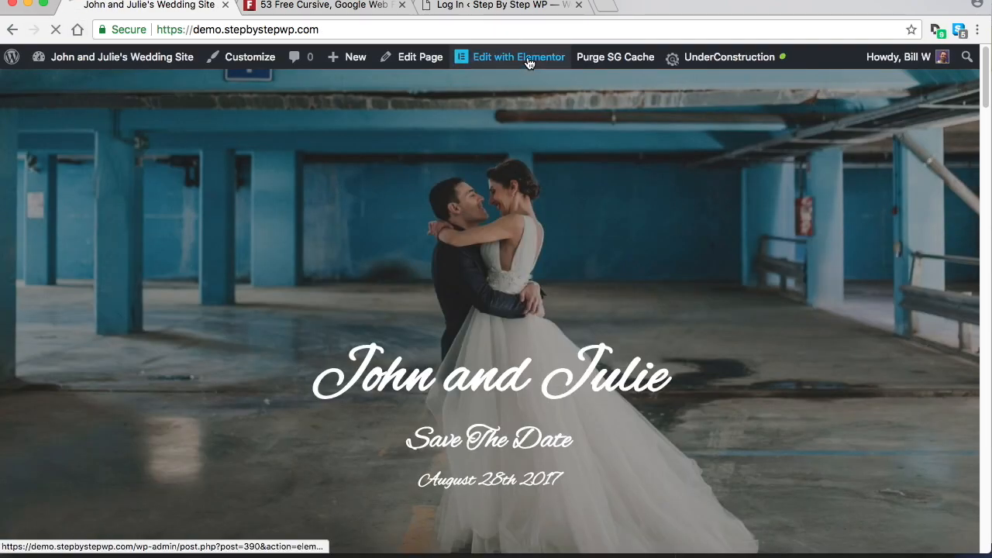
Open the front page in Elementor and select the greetings section's Shortcode widget.
click(527, 60)
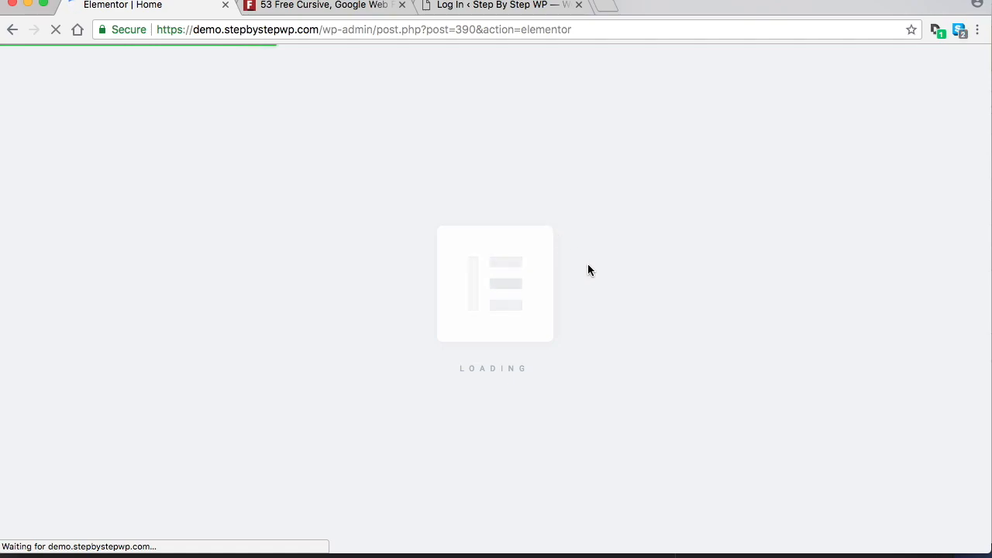
scroll(587, 269, down, 20)
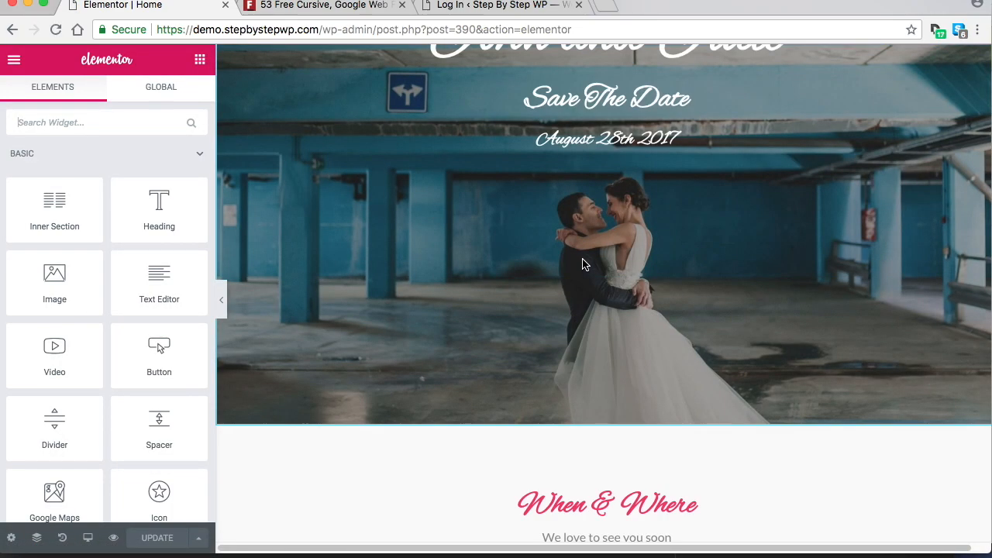
scroll(585, 261, down, 10)
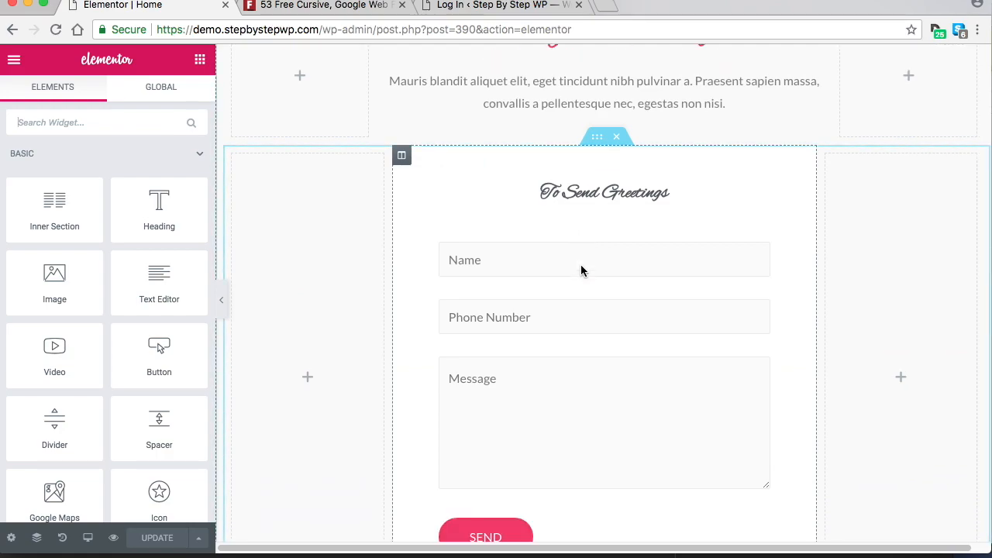
click(621, 218)
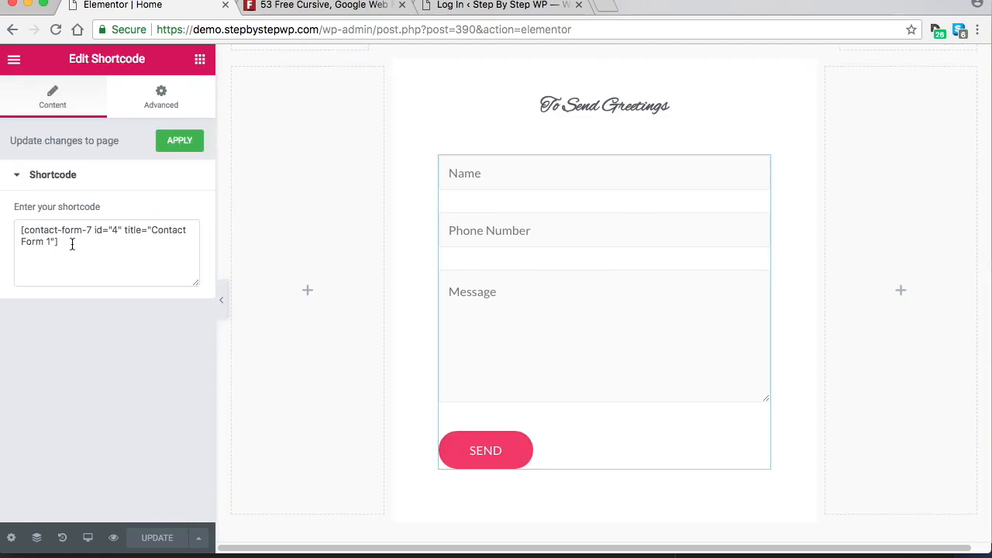
Replace its shortcode with the copied contact-form-7 id 389 shortcode, apply it, and update the page.
drag(72, 243, 18, 233)
key(super+v)
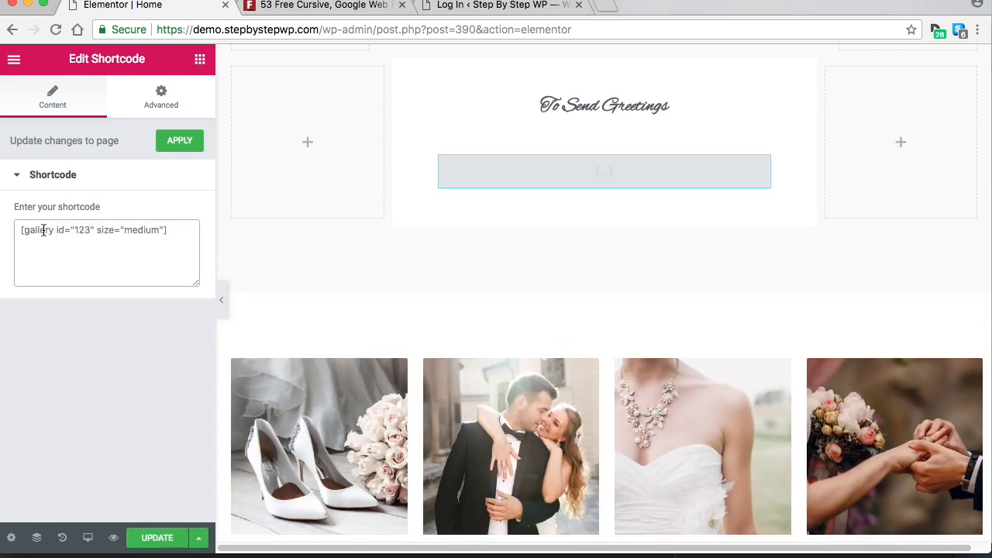
right_click(44, 230)
click(88, 328)
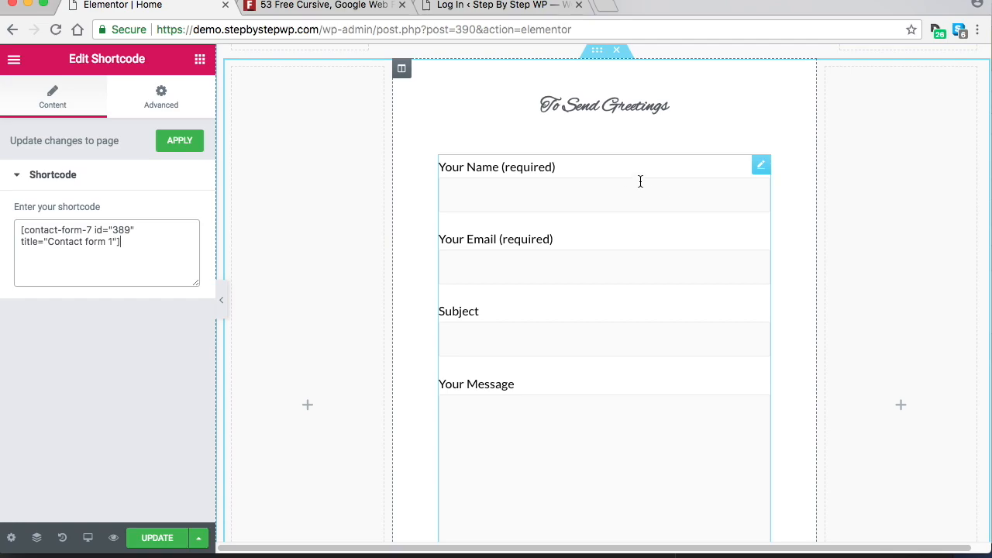
scroll(638, 179, down, 5)
scroll(590, 386, up, 6)
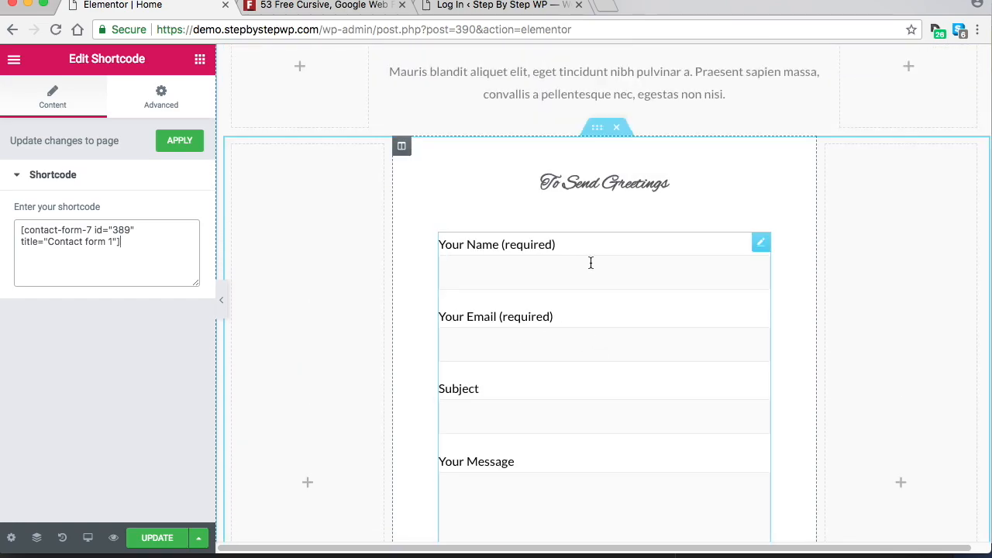
scroll(593, 264, down, 4)
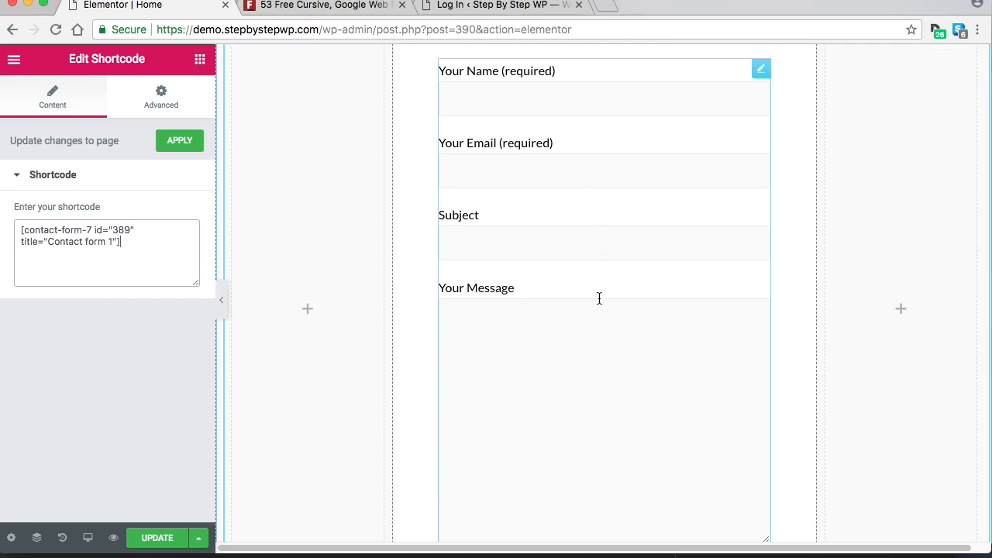
scroll(633, 301, down, 3)
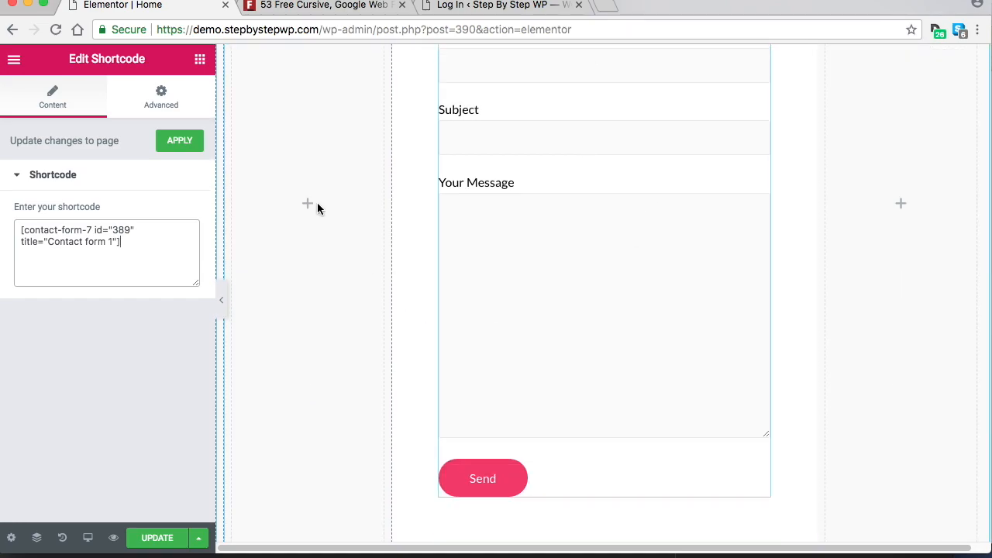
click(179, 144)
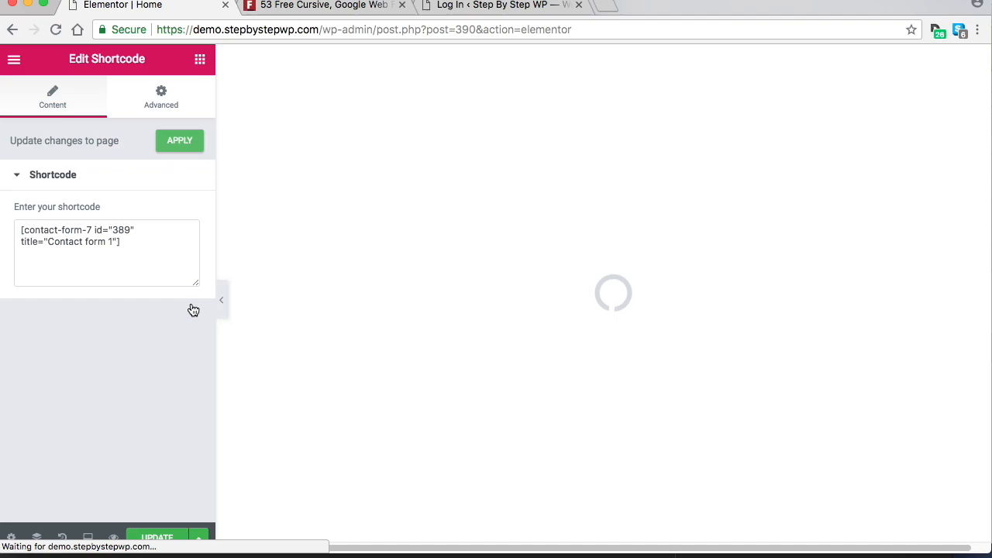
click(158, 537)
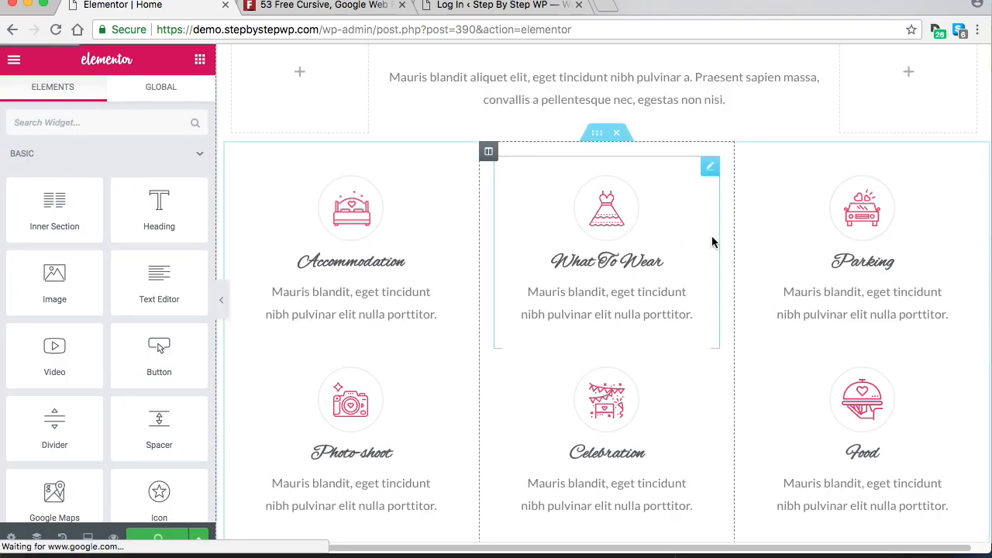
Select the 'Are You Attending?' image box above the greetings form for editing.
scroll(674, 225, down, 10)
scroll(677, 306, up, 2)
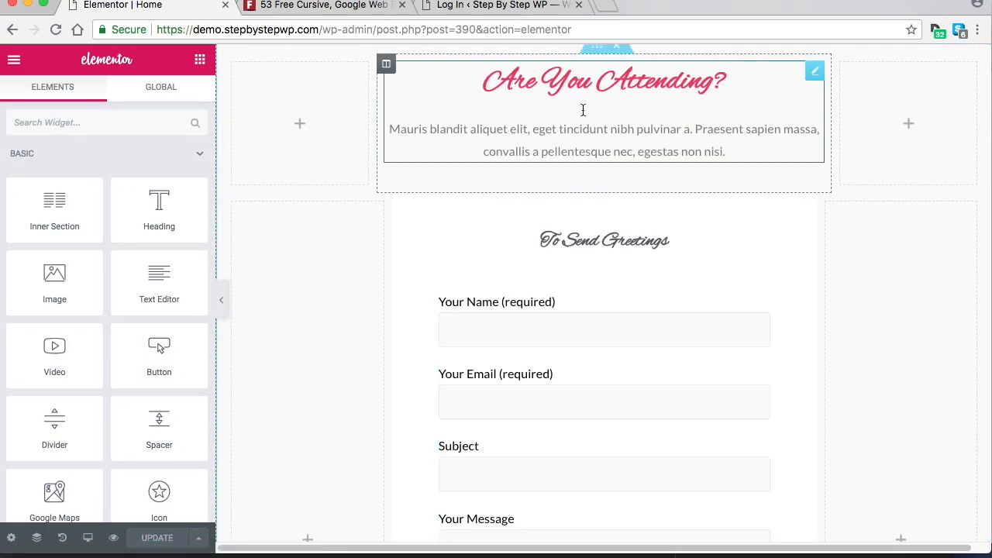
click(664, 81)
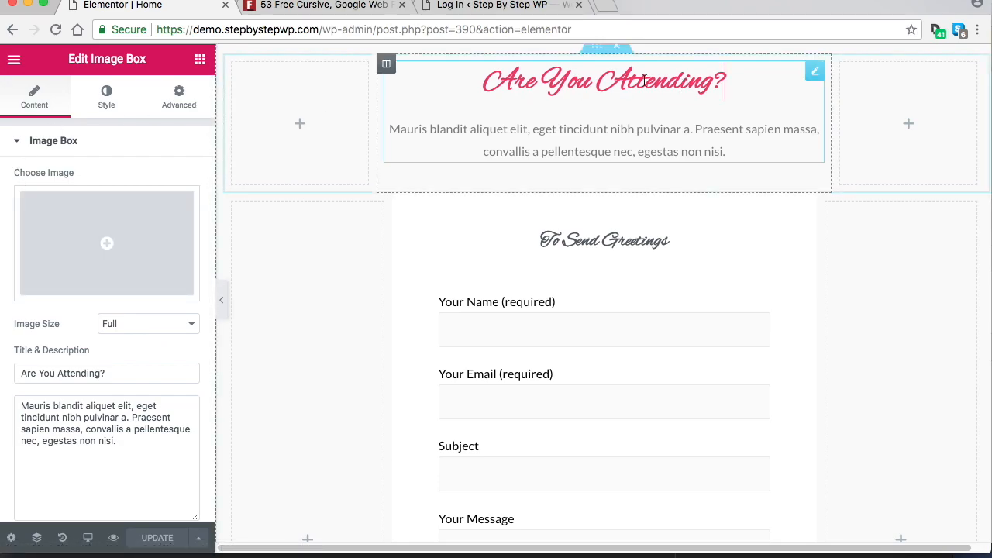
scroll(640, 115, up, 1)
scroll(639, 115, up, 3)
click(712, 222)
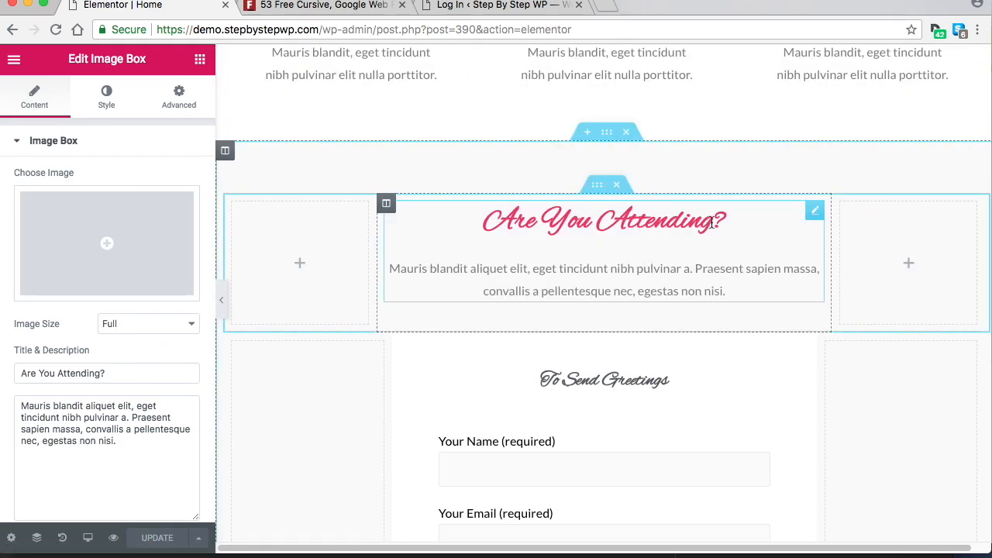
Retitle it 'Do you have any questions?' and set its description to 'Drop us a line and we will get back to you as soon as possible'.
drag(711, 223, 483, 223)
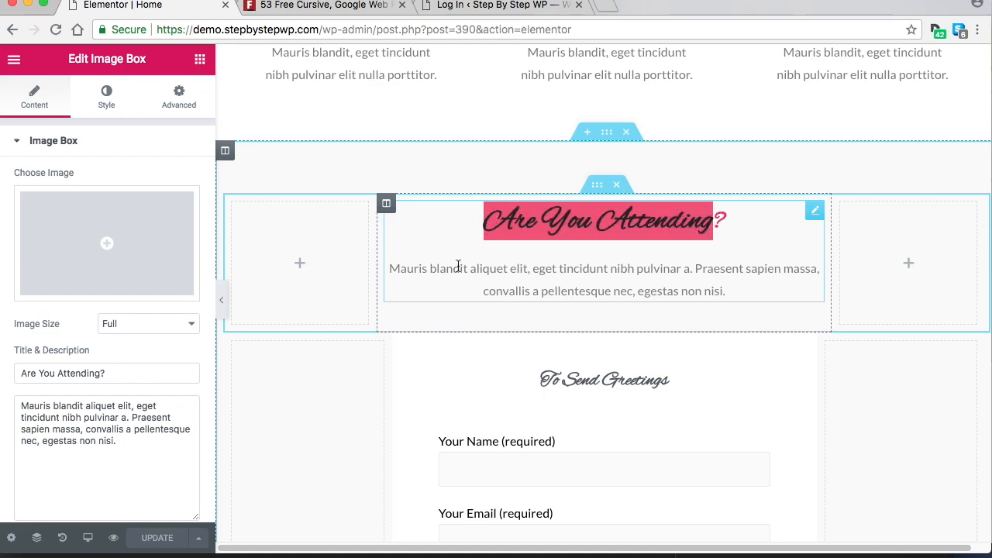
drag(106, 373, 19, 373)
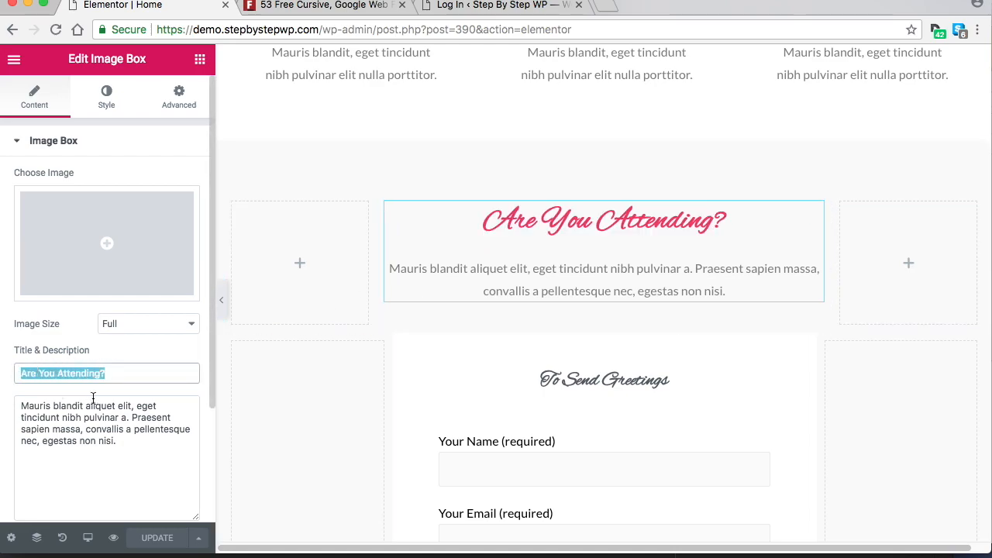
key(BackSpace)
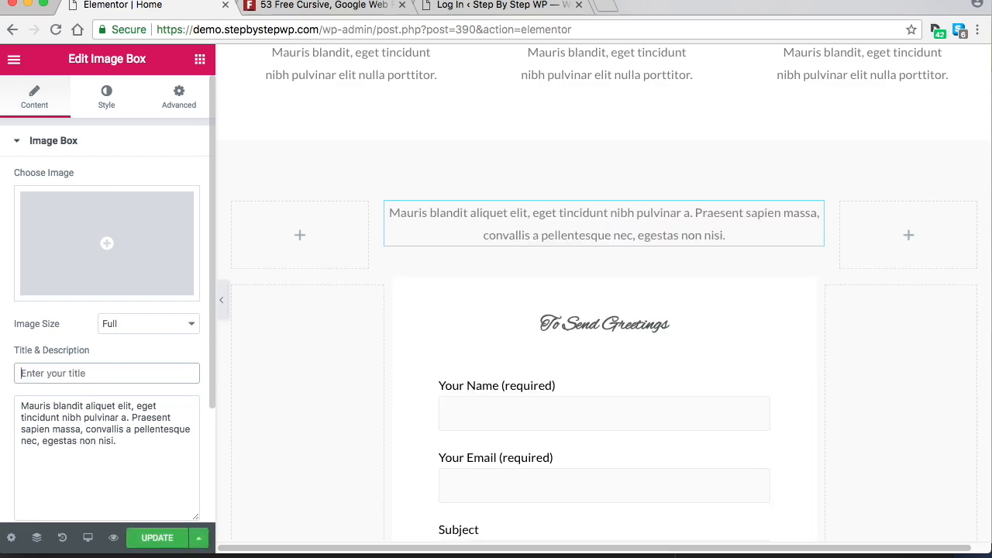
text(Do you hav)
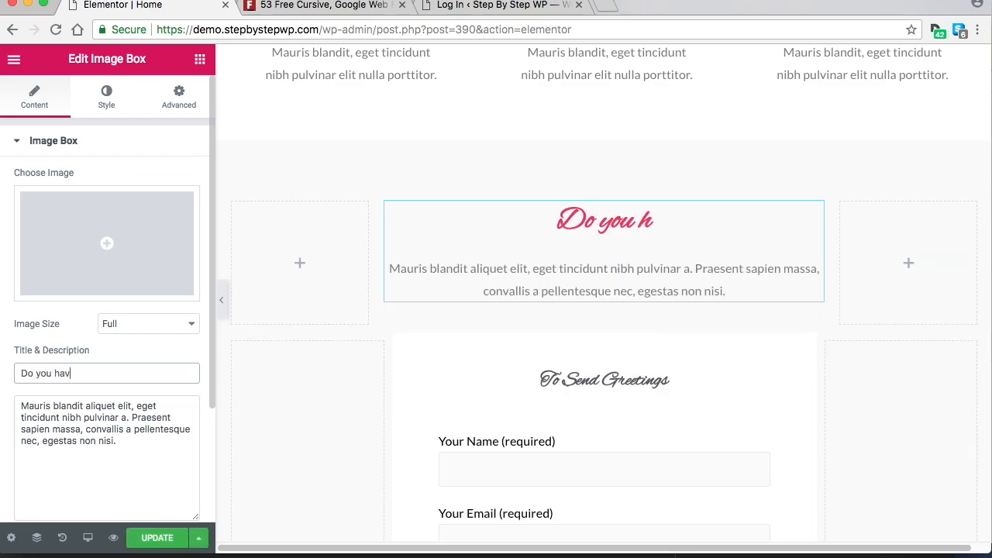
text(e any qu)
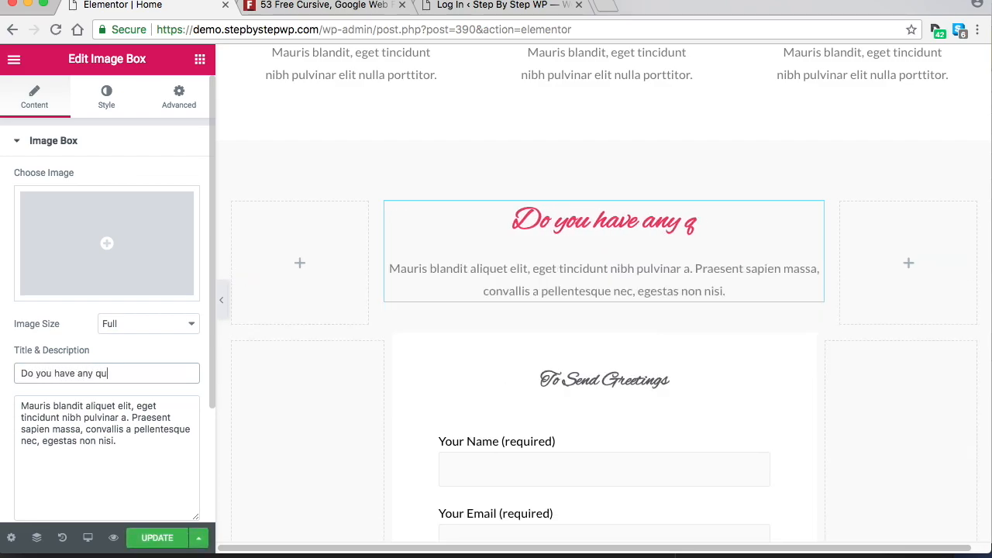
text(estions?)
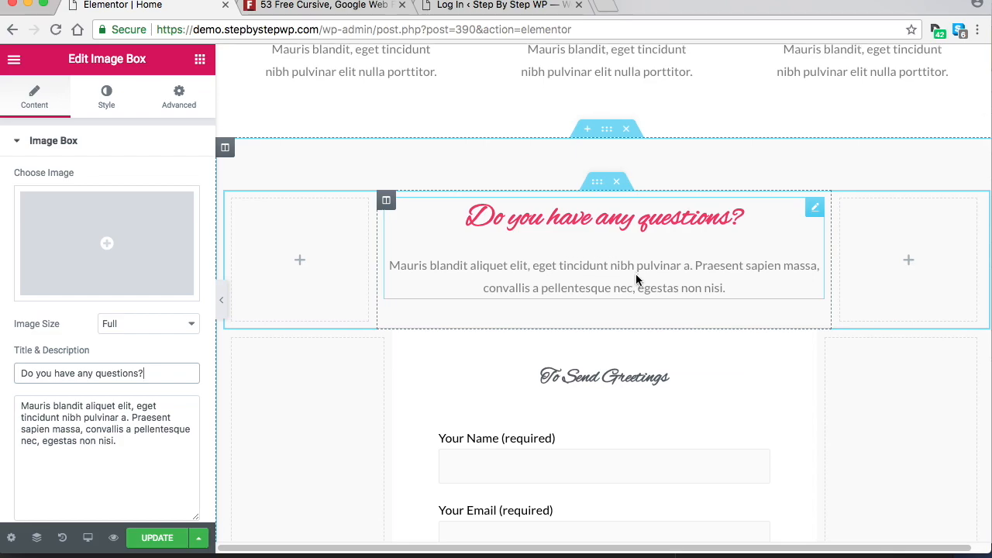
triple_click(48, 426)
text(Drop )
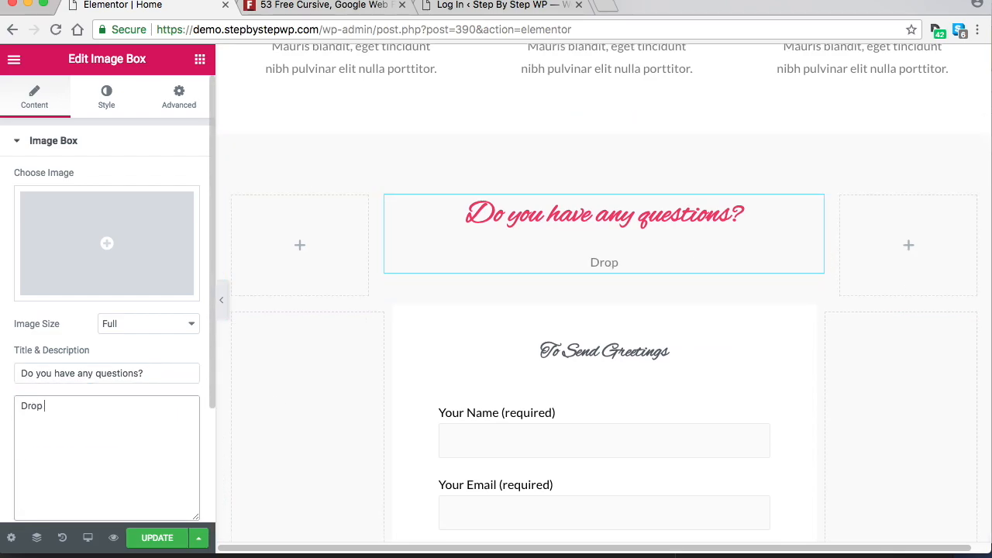
text(us a line and we will get back to you as soon as possible)
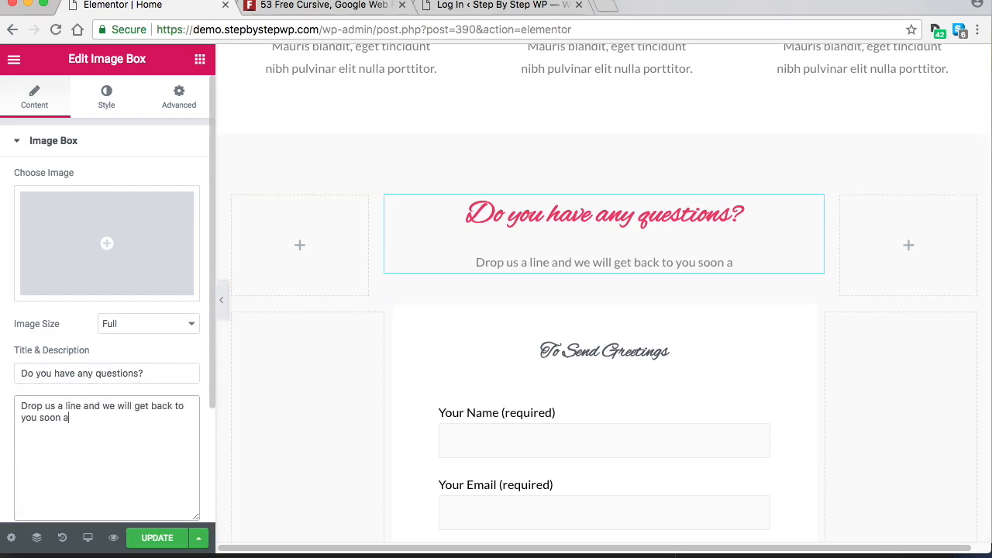
Save the finished description and open the contact form's Edit Shortcode settings.
click(169, 541)
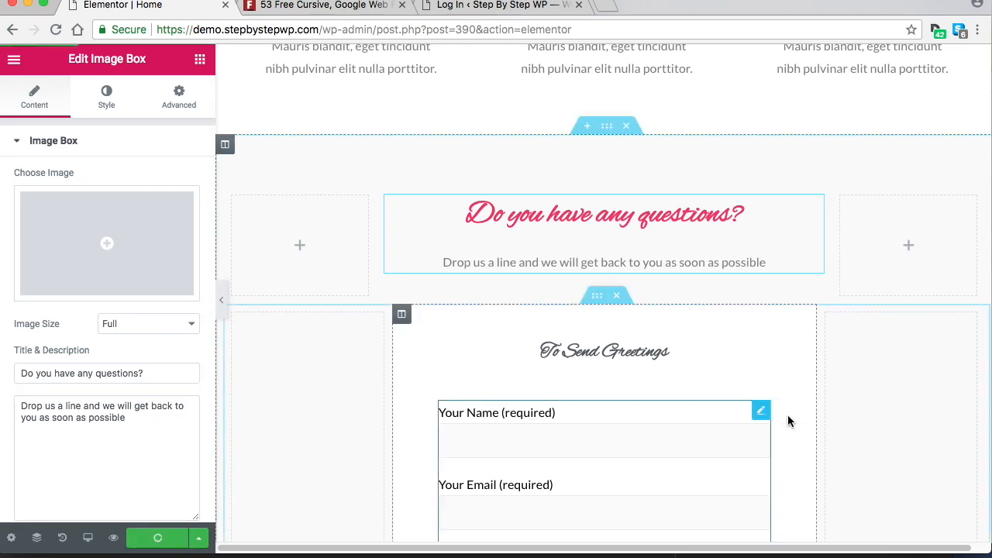
scroll(704, 357, down, 3)
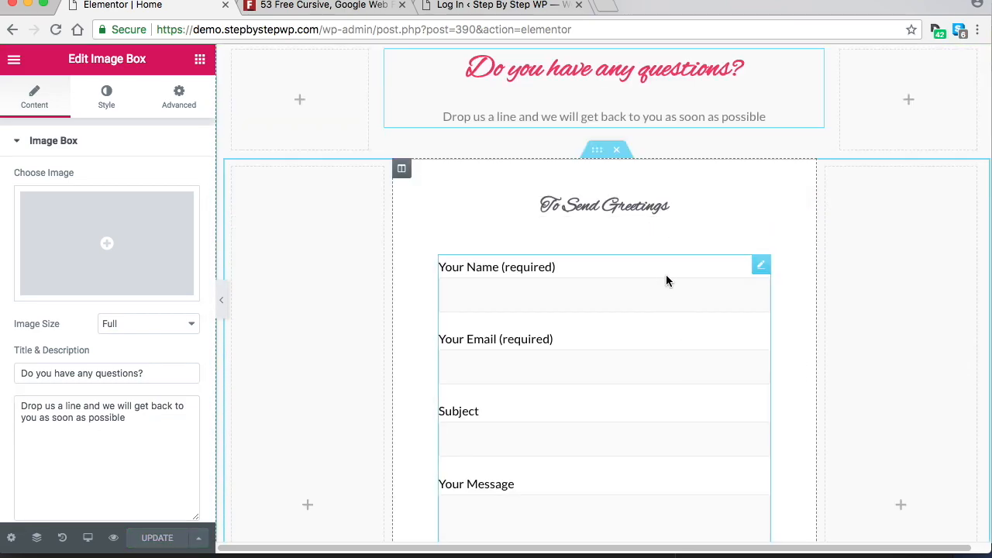
scroll(669, 280, down, 10)
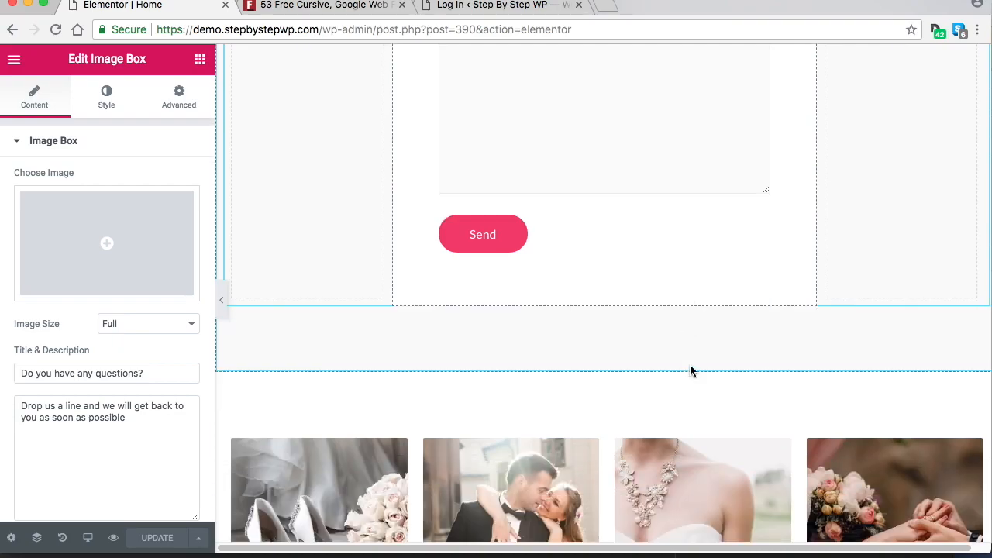
scroll(674, 325, up, 12)
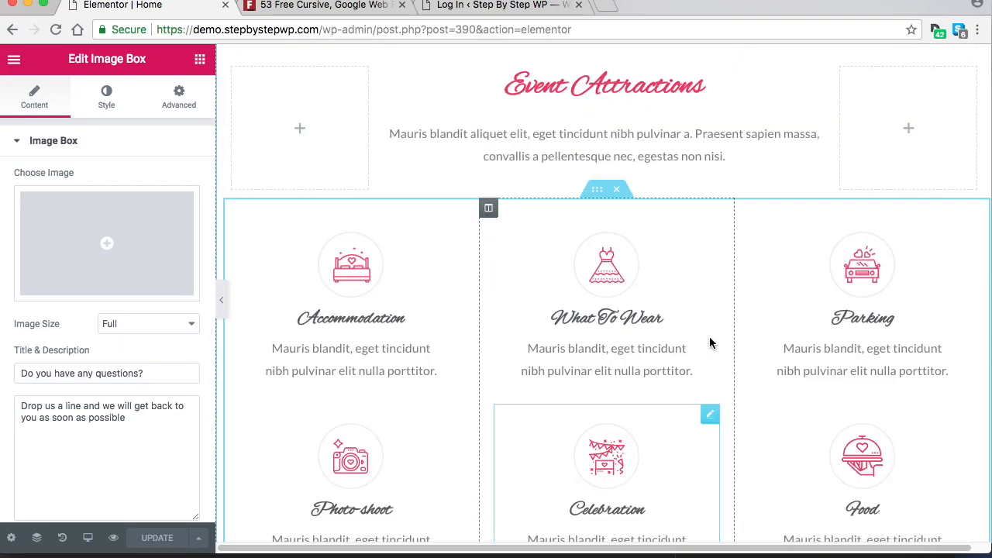
scroll(714, 372, down, 10)
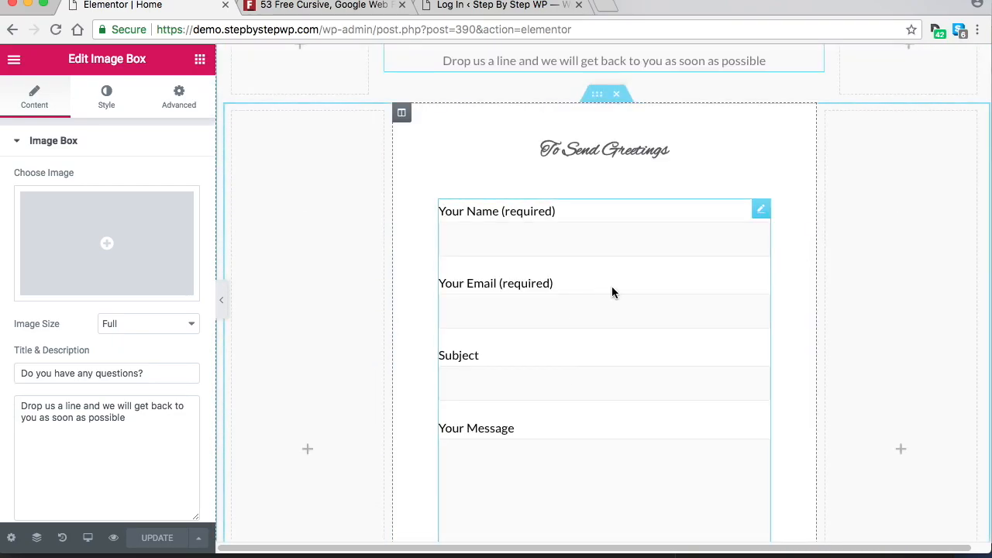
click(606, 282)
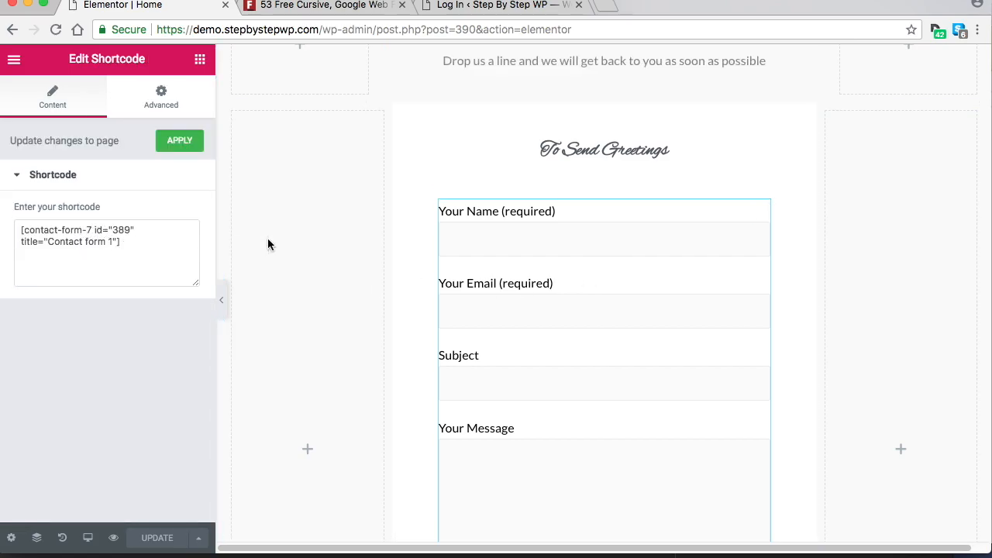
Scroll down to the wedding photo gallery and enlarge the necklace photo.
scroll(697, 235, down, 9)
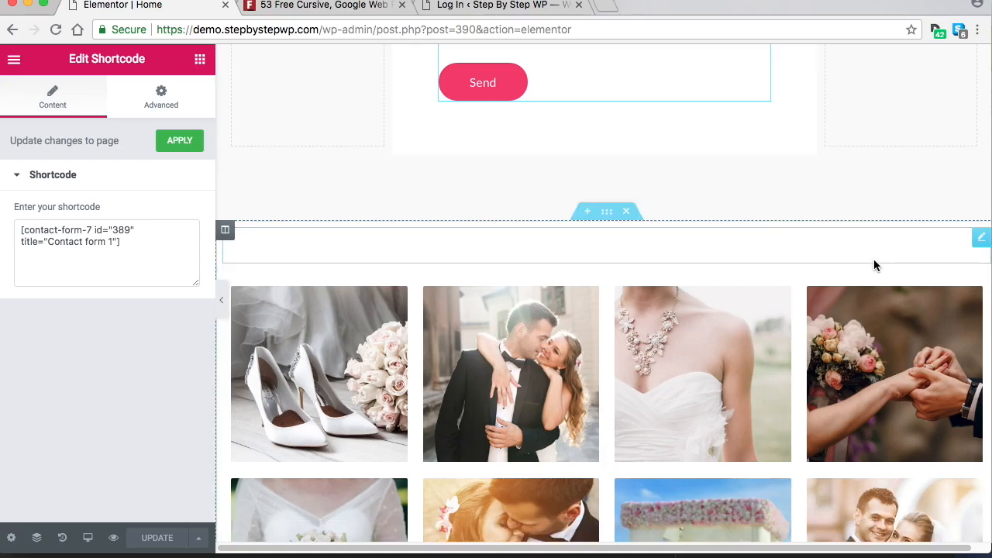
scroll(875, 261, down, 2)
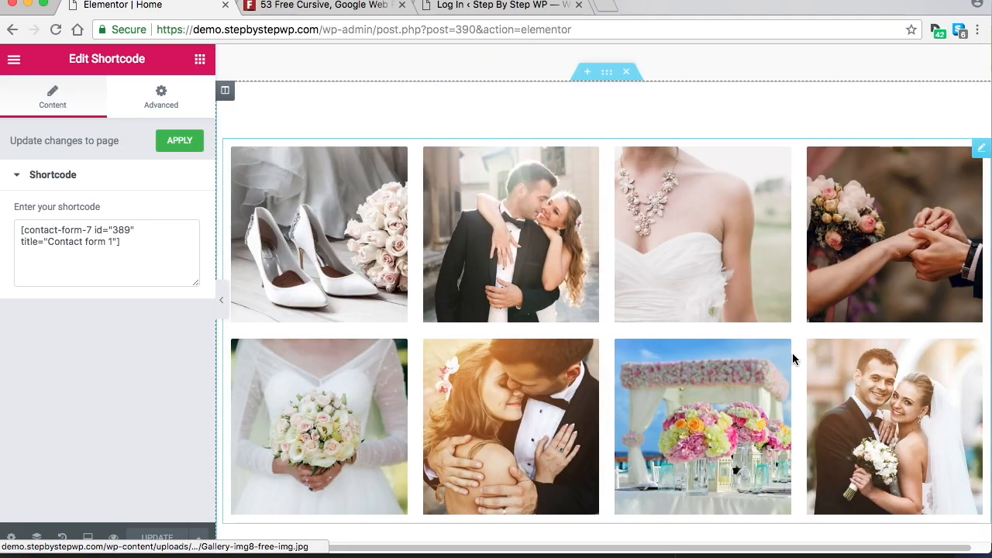
scroll(637, 320, up, 1)
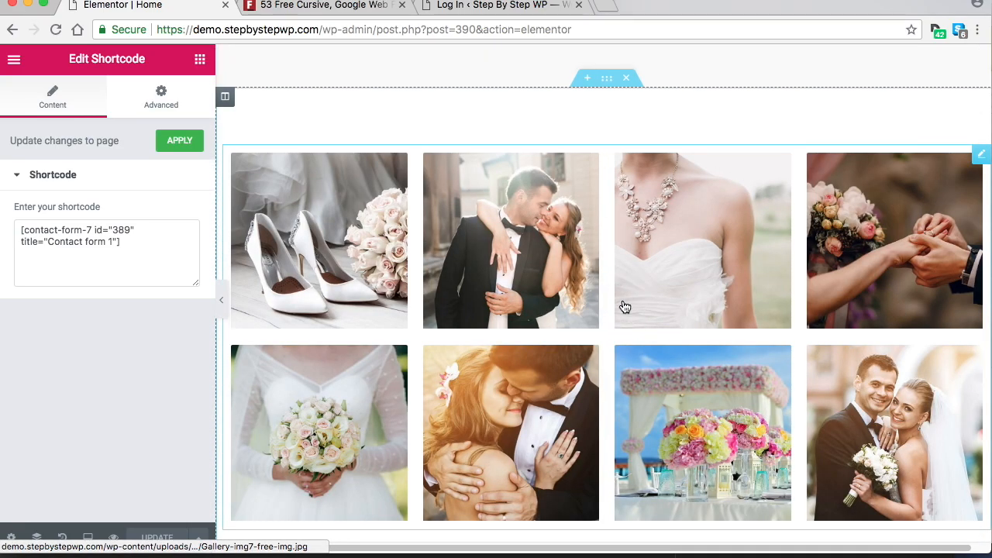
click(625, 308)
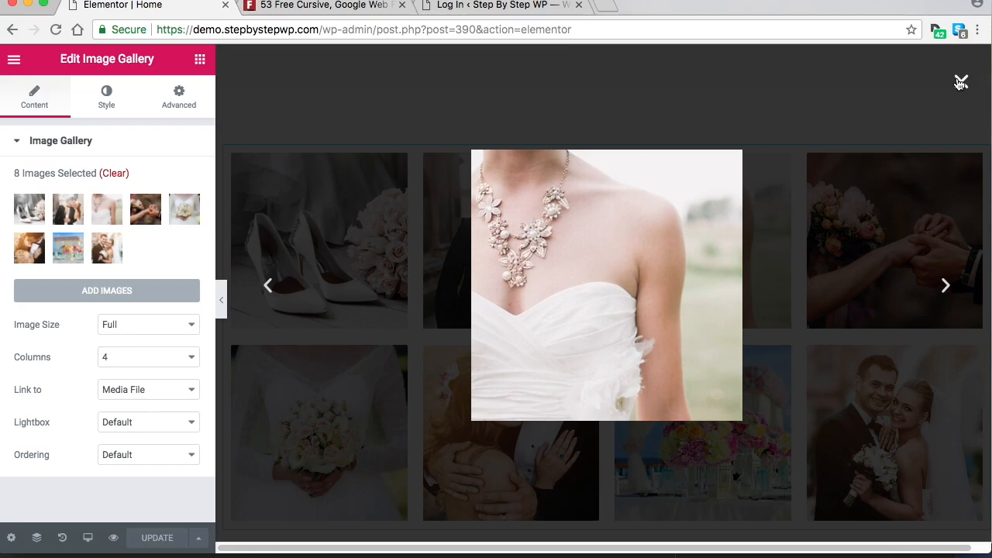
Select the photo gallery and preview the couple photo enlarged.
click(962, 82)
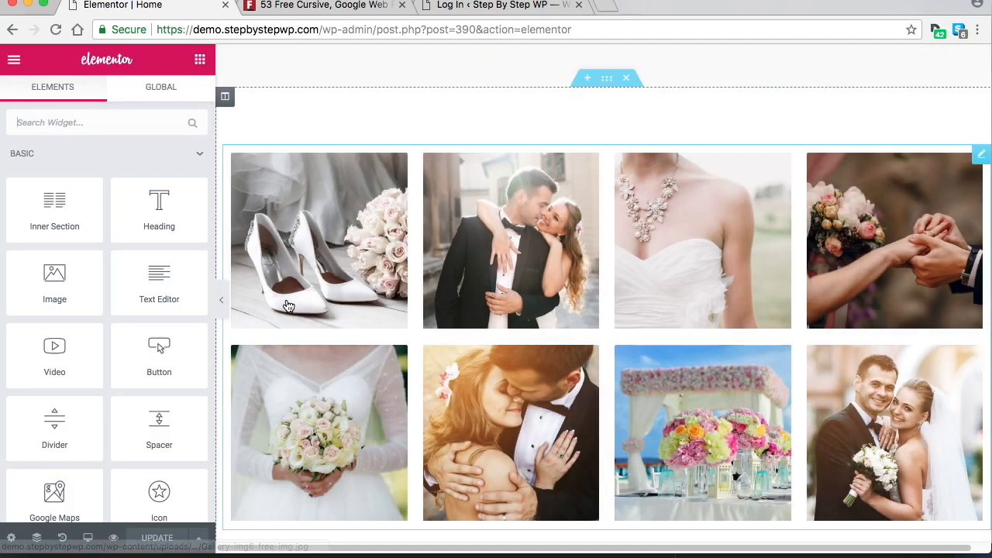
click(612, 127)
click(611, 233)
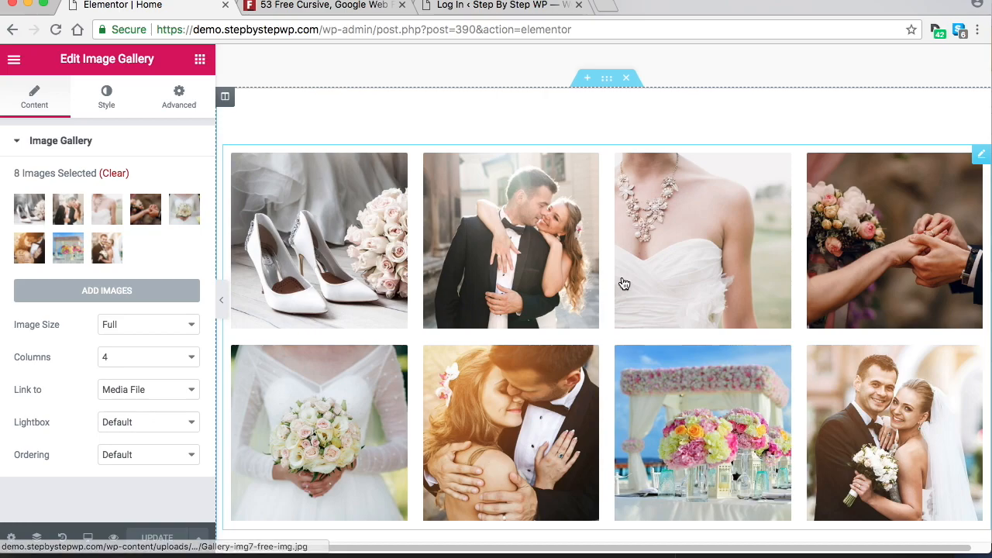
click(541, 255)
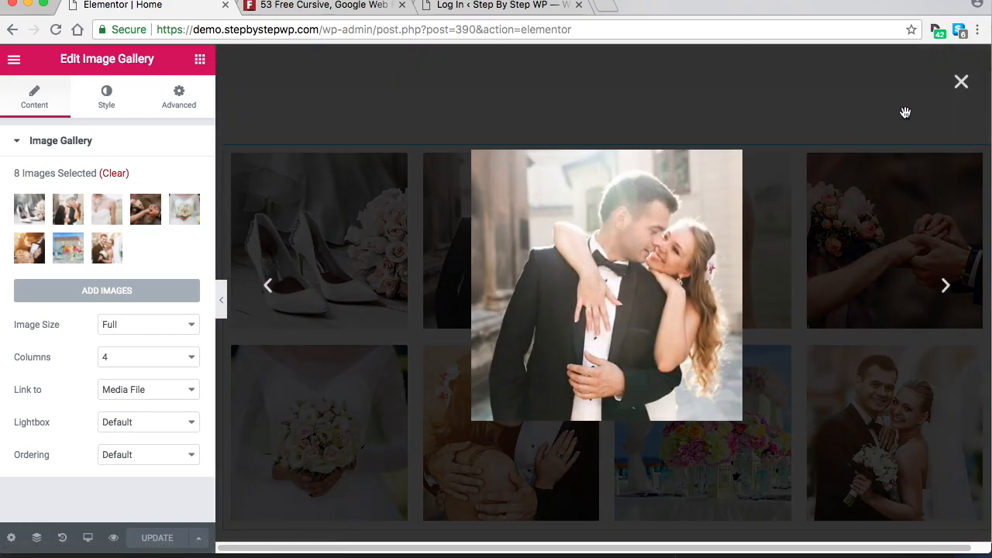
click(961, 83)
Edit the gallery widget, cancel adding images to keep its eight, and show its Style settings.
right_click(528, 238)
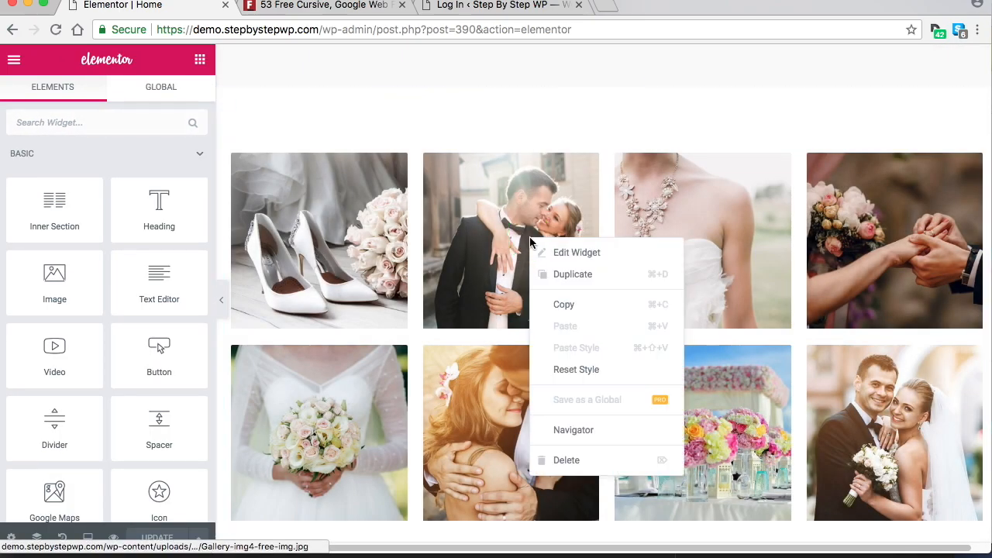
click(594, 261)
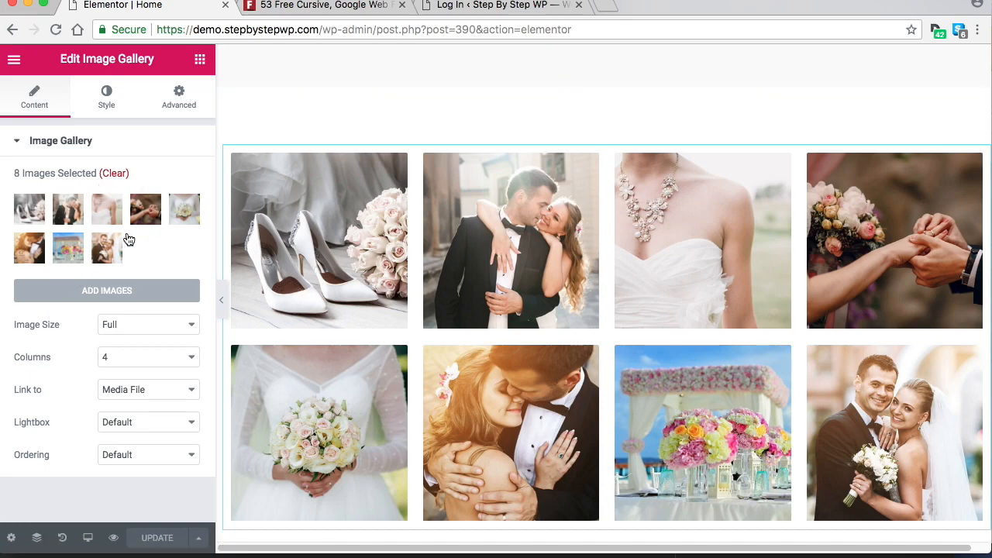
click(142, 291)
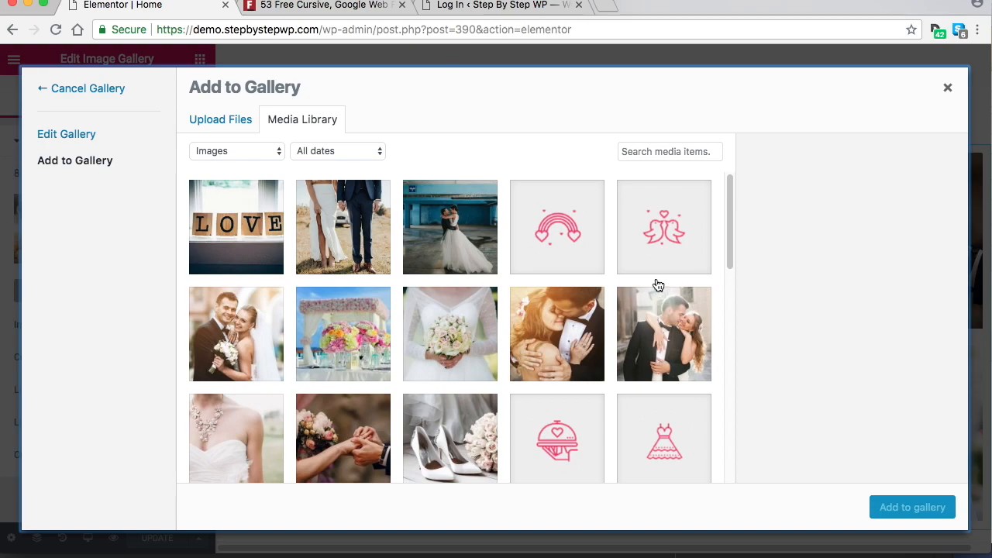
scroll(659, 285, down, 3)
scroll(637, 327, up, 3)
click(70, 88)
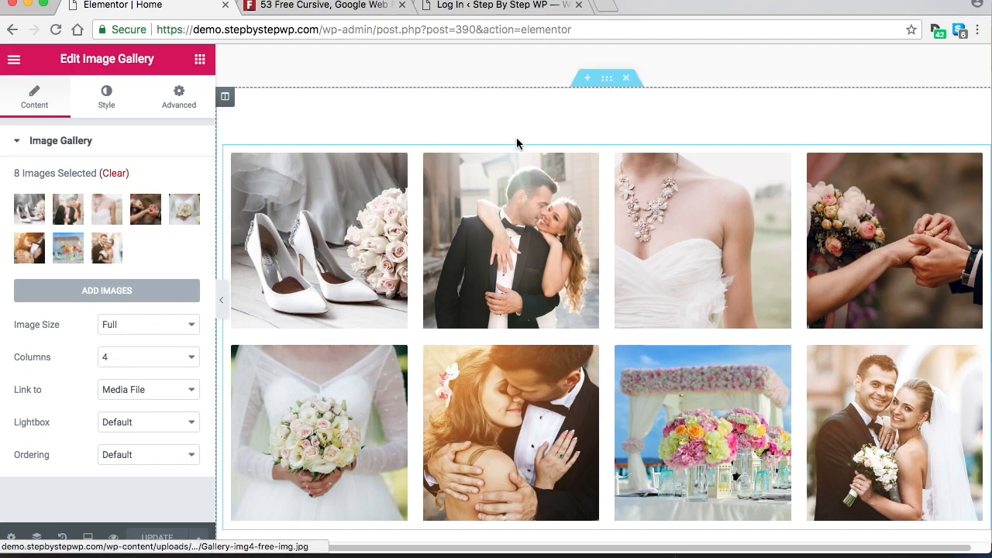
click(106, 97)
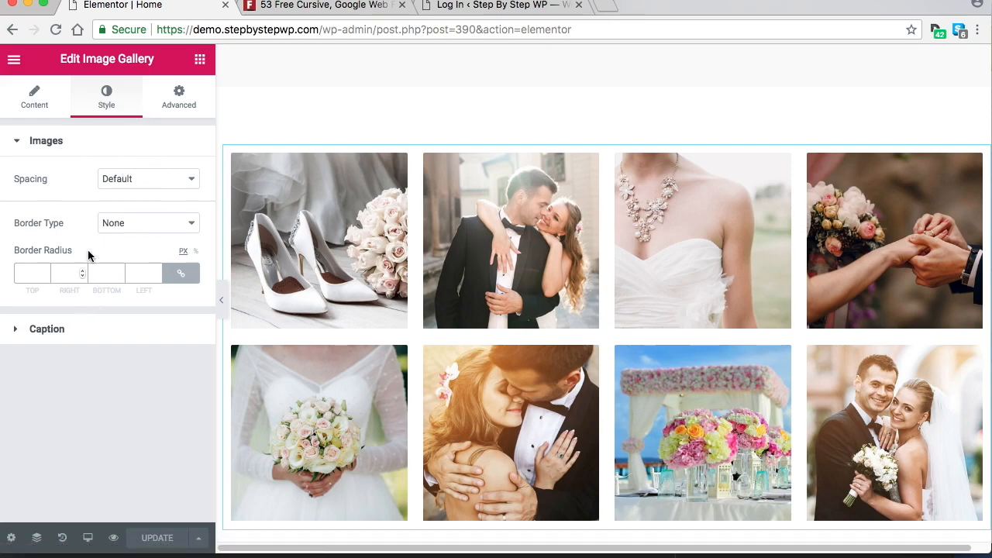
Give the gallery a classic light grey (#afafaf) background and update the page.
click(180, 94)
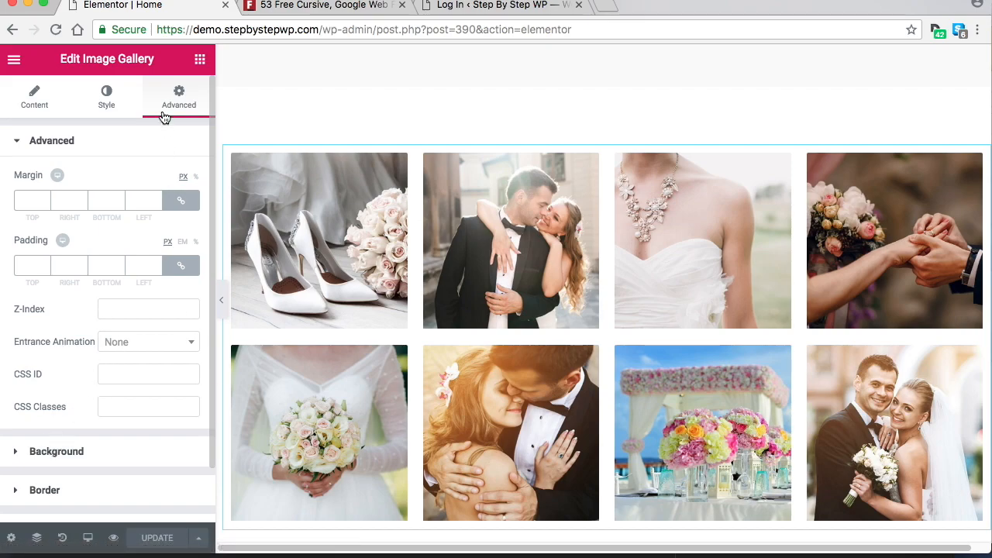
click(70, 453)
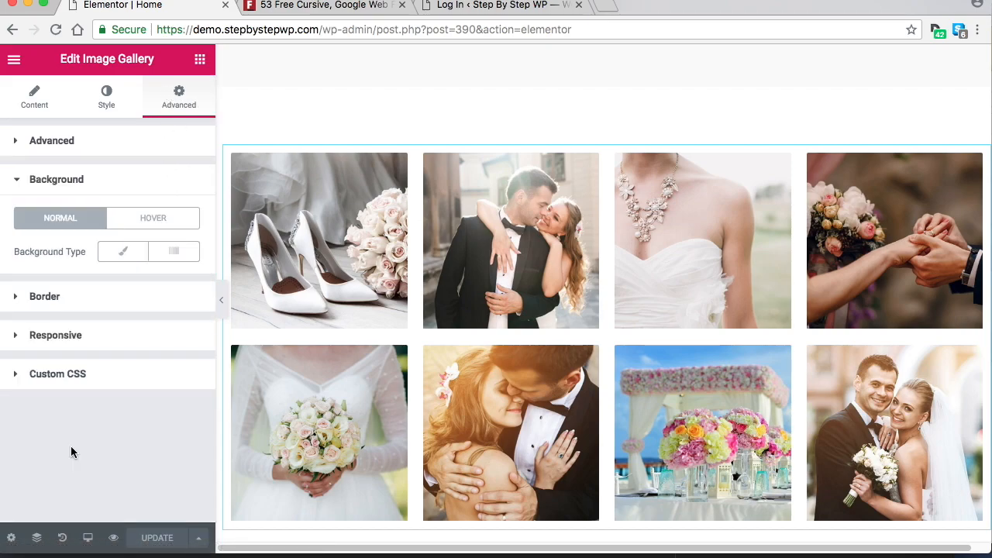
click(121, 255)
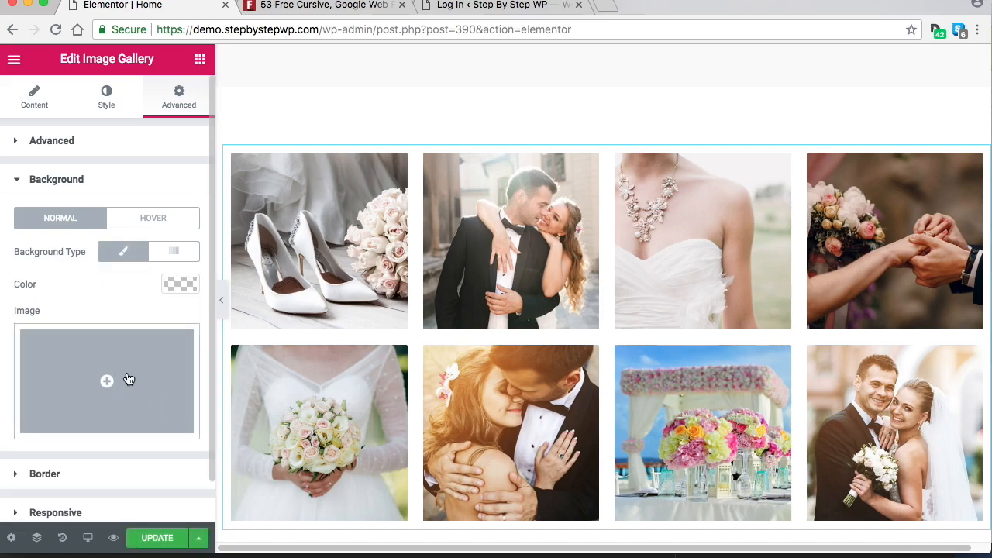
click(179, 284)
drag(84, 369, 15, 350)
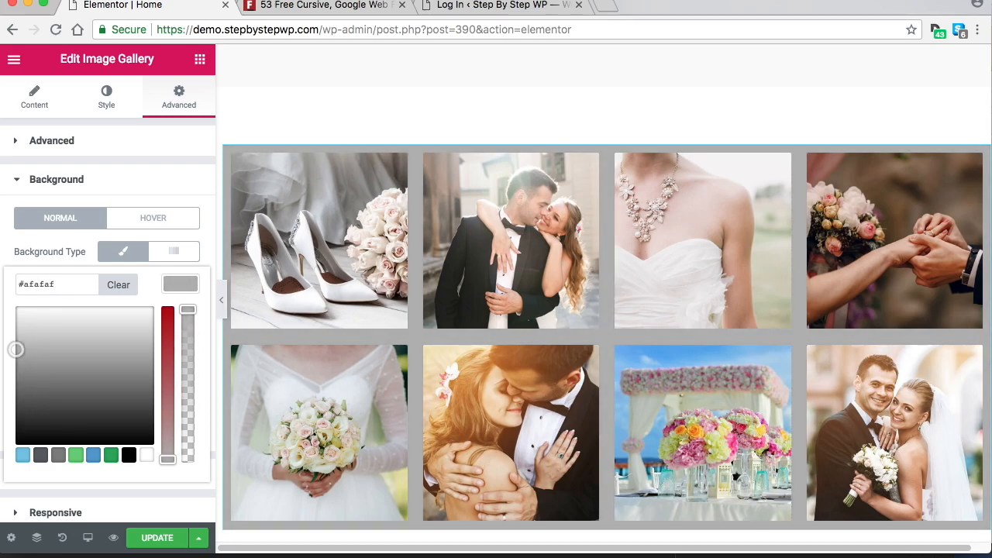
click(159, 538)
scroll(712, 186, up, 4)
scroll(712, 185, down, 7)
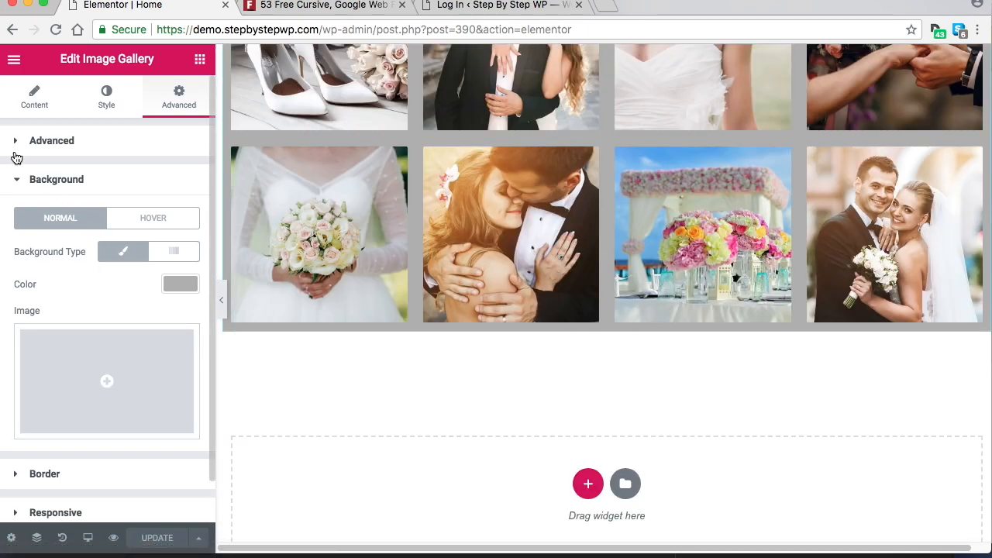
Set the gallery's Lightbox to Yes and test it by enlarging the dress photo.
click(20, 183)
click(31, 94)
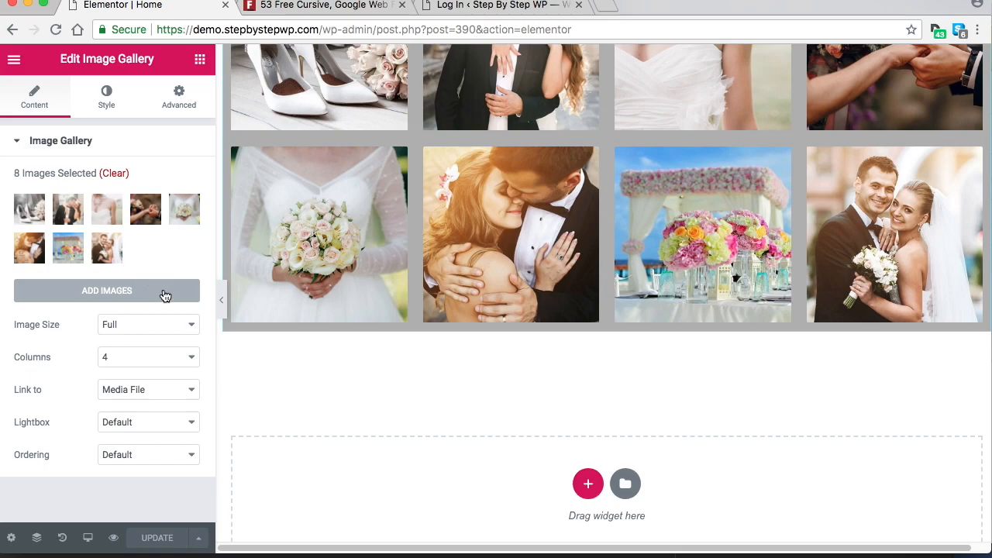
click(197, 421)
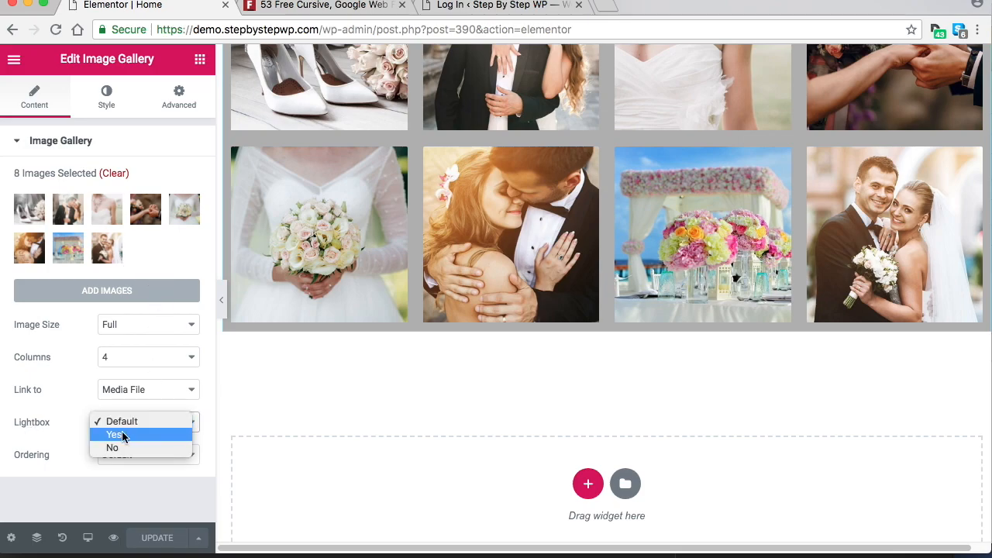
click(124, 432)
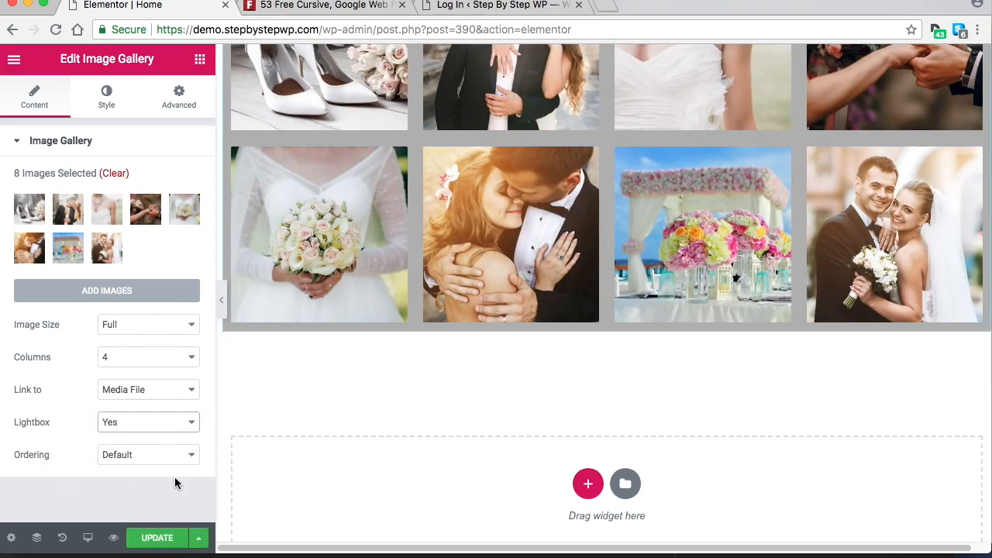
scroll(619, 402, up, 3)
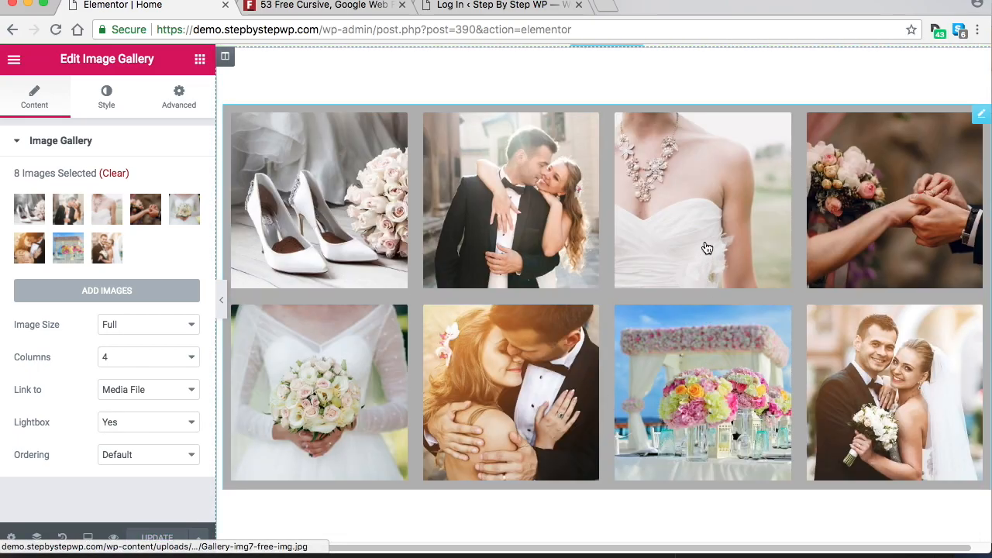
click(707, 229)
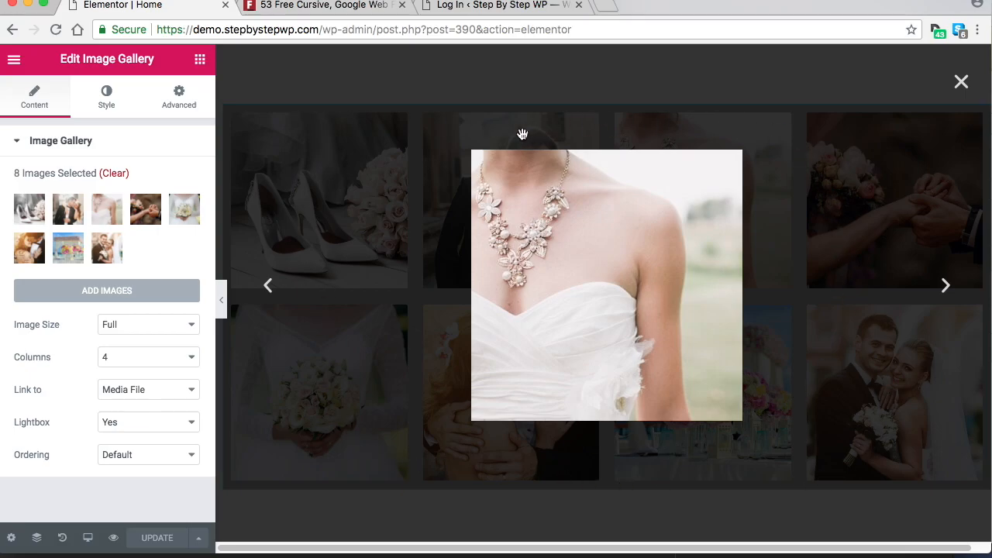
click(961, 82)
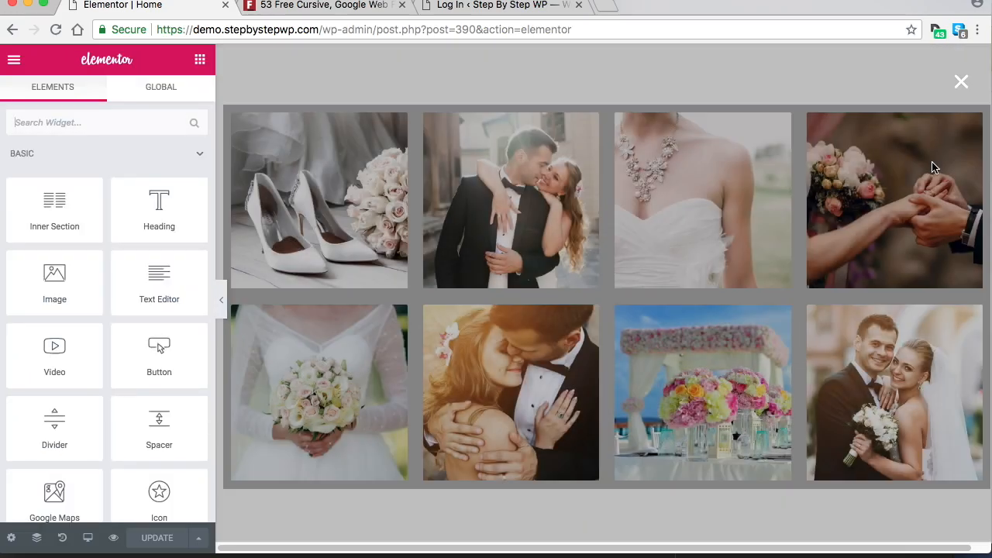
scroll(167, 372, down, 3)
scroll(678, 342, down, 3)
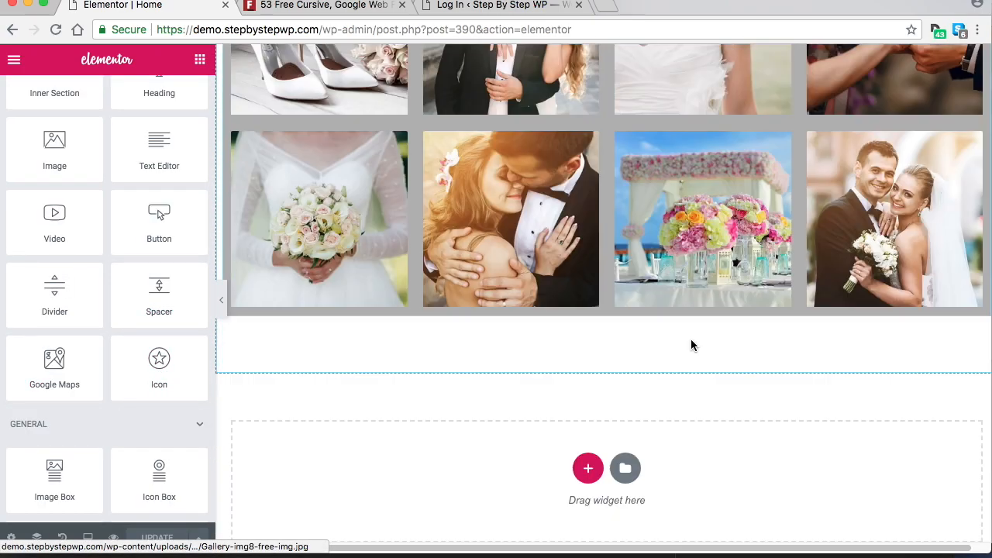
scroll(691, 341, up, 4)
scroll(655, 333, up, 15)
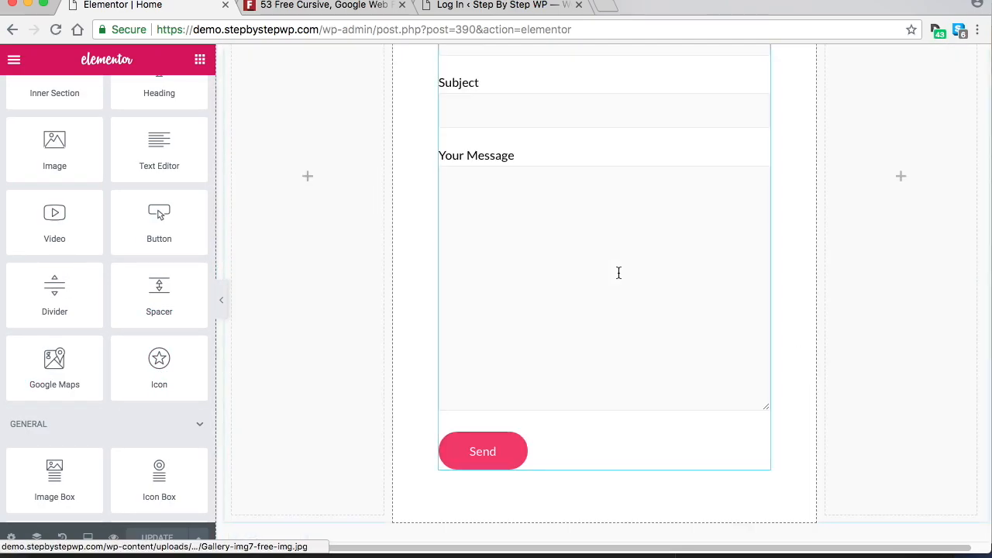
scroll(747, 304, up, 20)
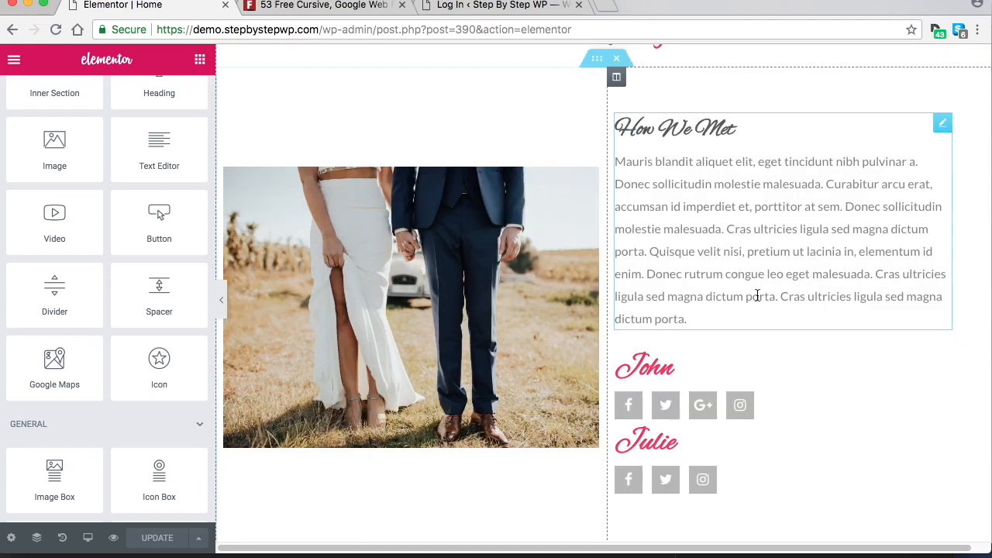
scroll(761, 289, up, 3)
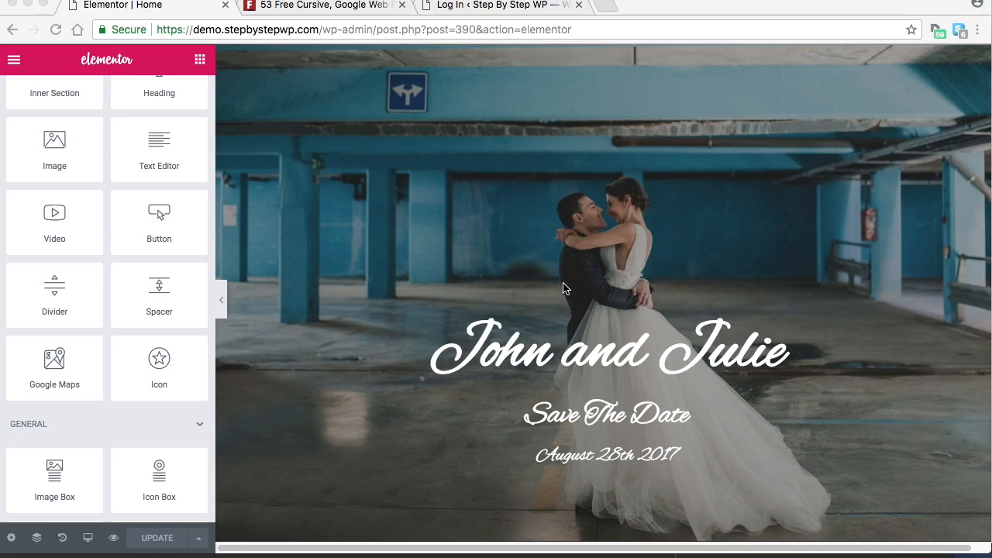
scroll(564, 289, down, 10)
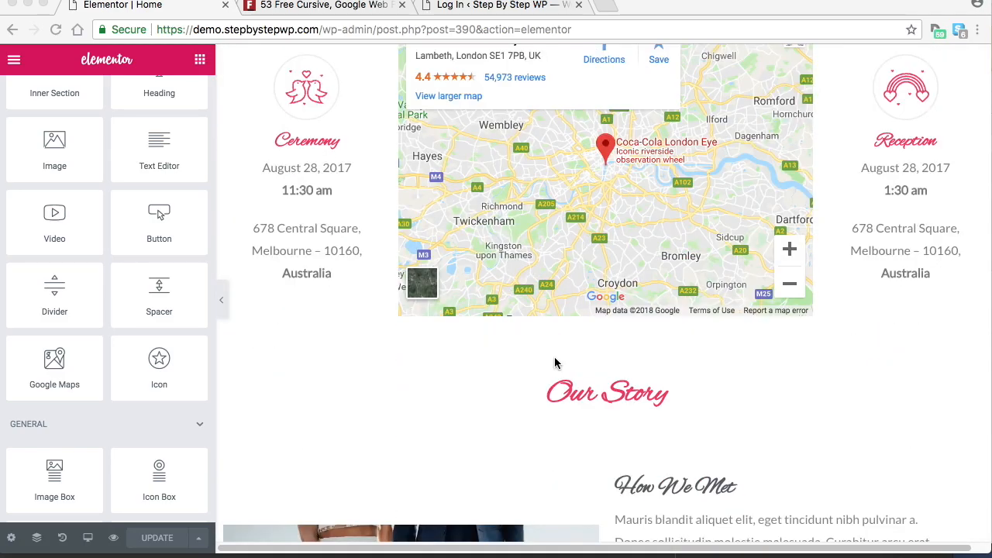
scroll(555, 362, down, 3)
scroll(621, 362, down, 2)
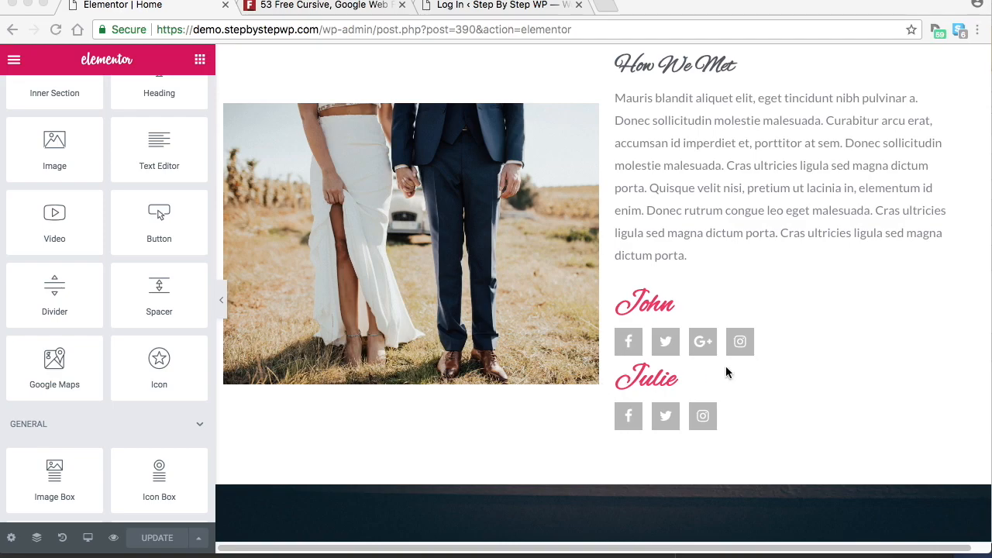
scroll(756, 355, down, 4)
scroll(654, 333, down, 2)
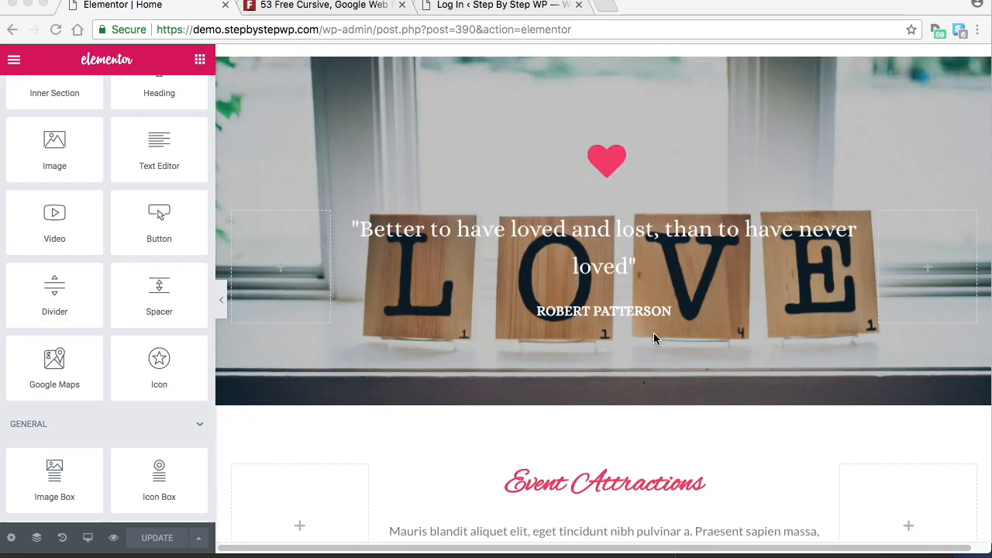
scroll(654, 333, down, 2)
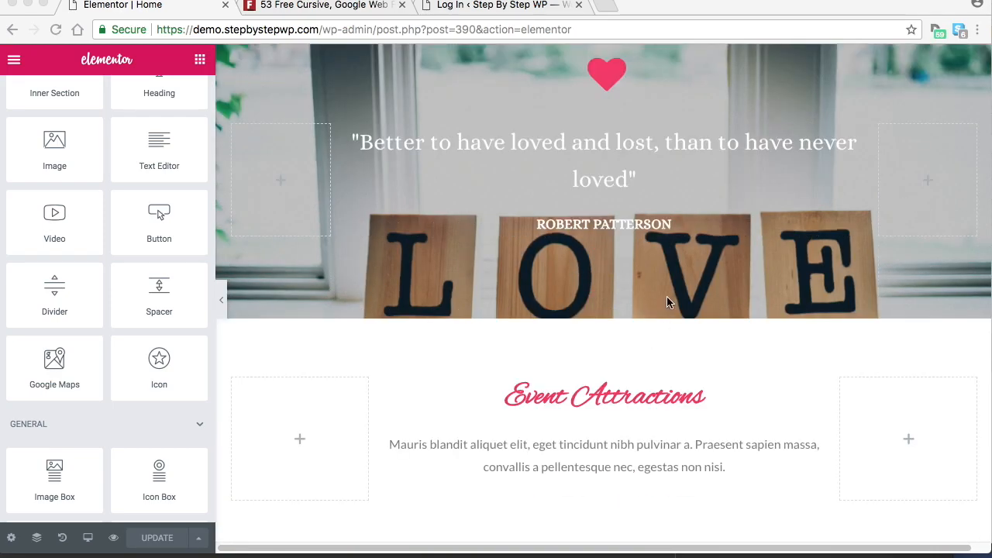
click(113, 538)
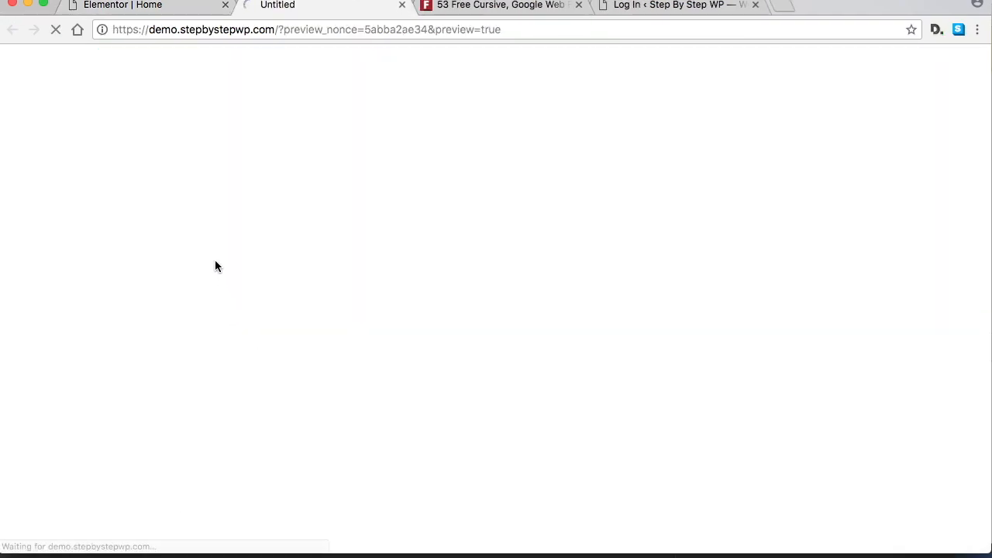
scroll(660, 317, down, 20)
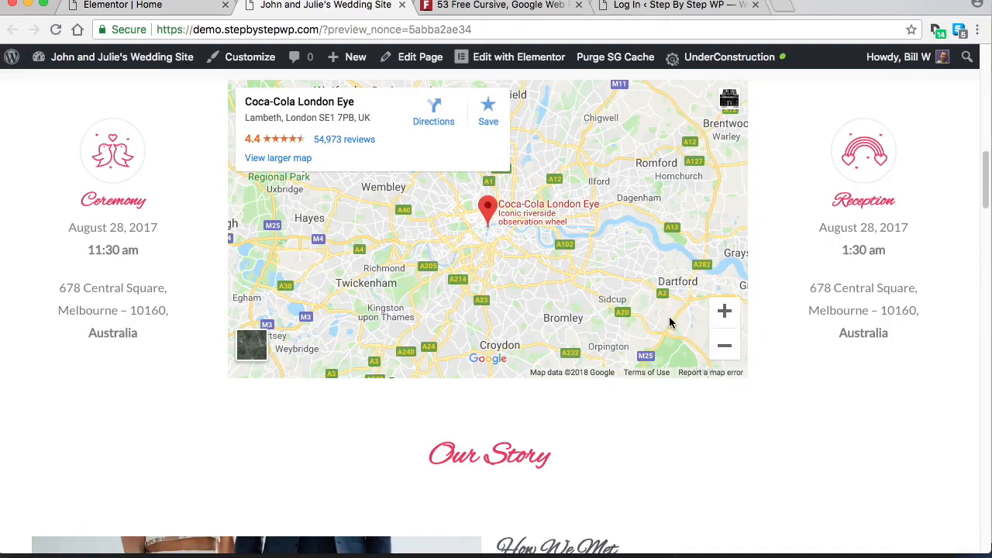
scroll(465, 357, down, 5)
scroll(512, 350, up, 12)
scroll(533, 349, up, 3)
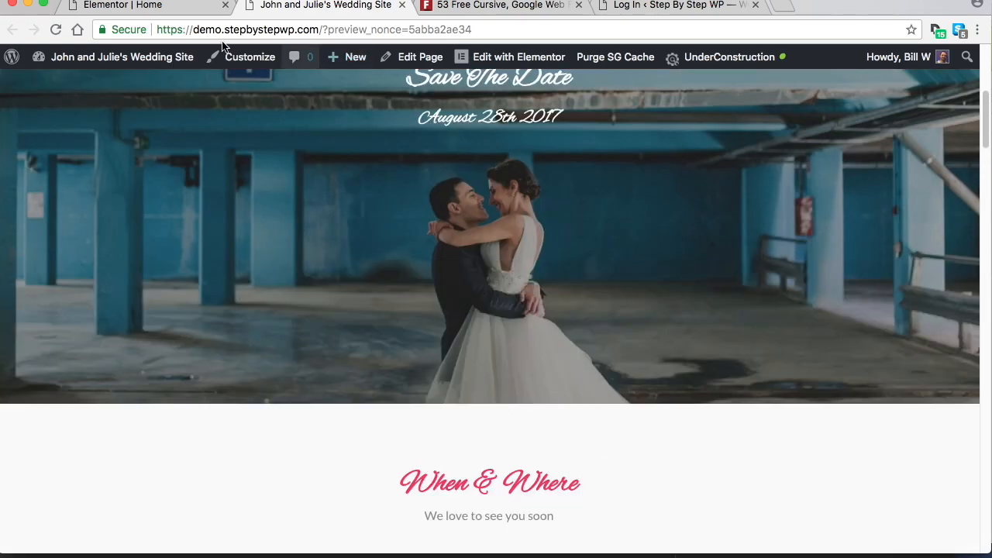
click(403, 6)
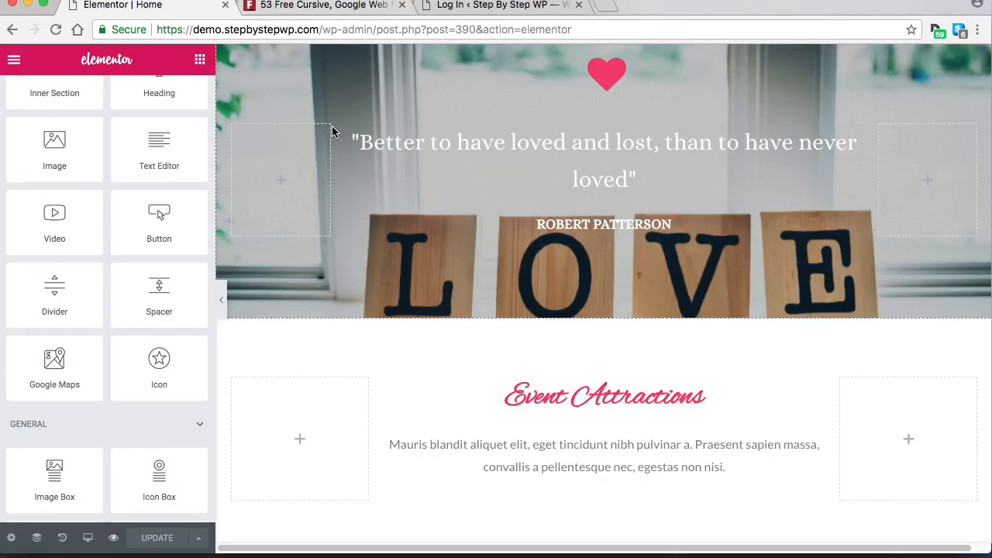
click(220, 302)
click(6, 302)
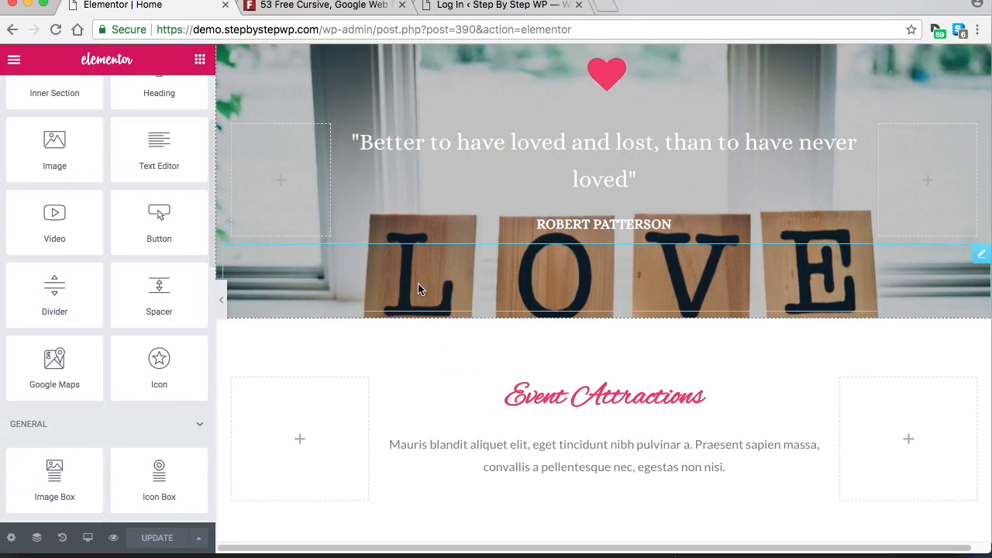
scroll(607, 299, down, 4)
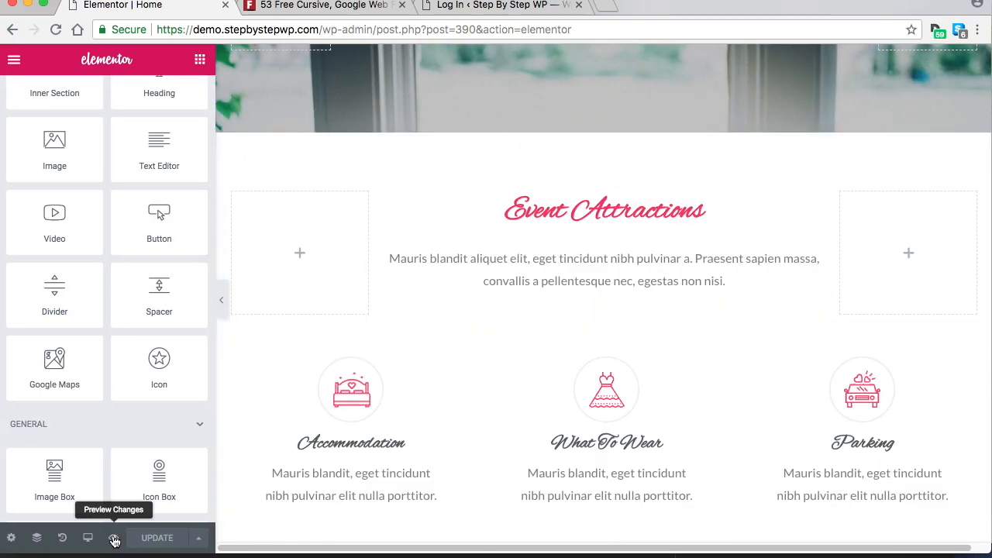
scroll(534, 276, up, 10)
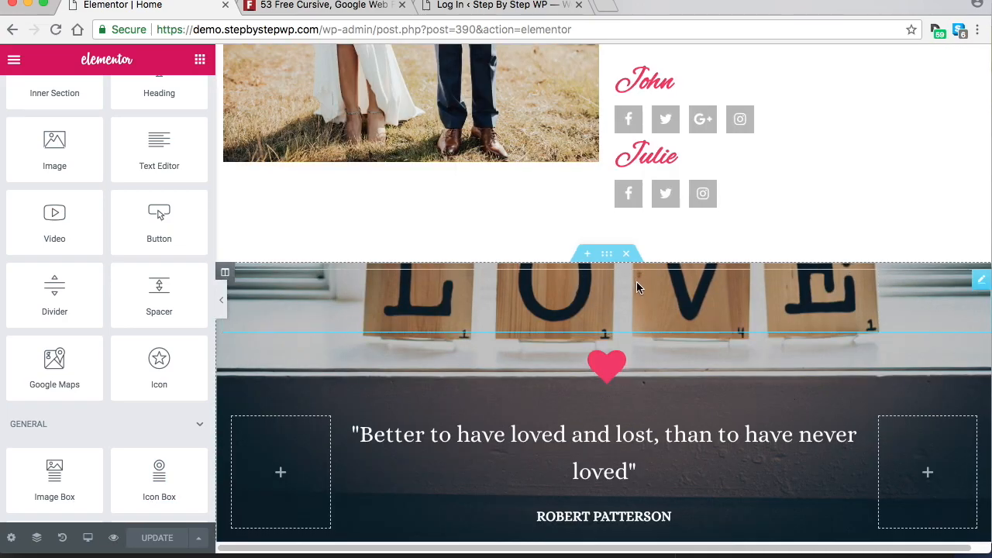
scroll(637, 280, down, 6)
scroll(639, 289, down, 7)
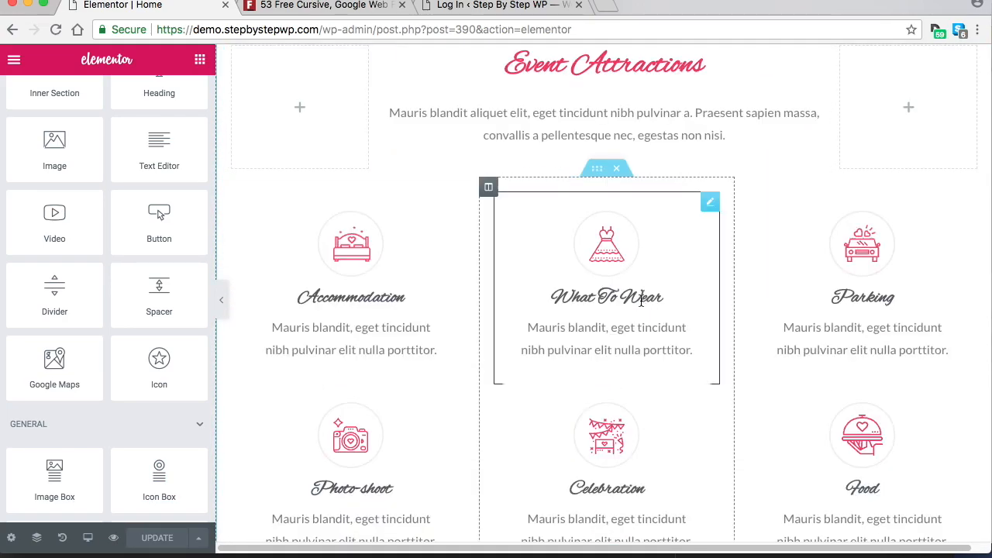
scroll(738, 333, up, 5)
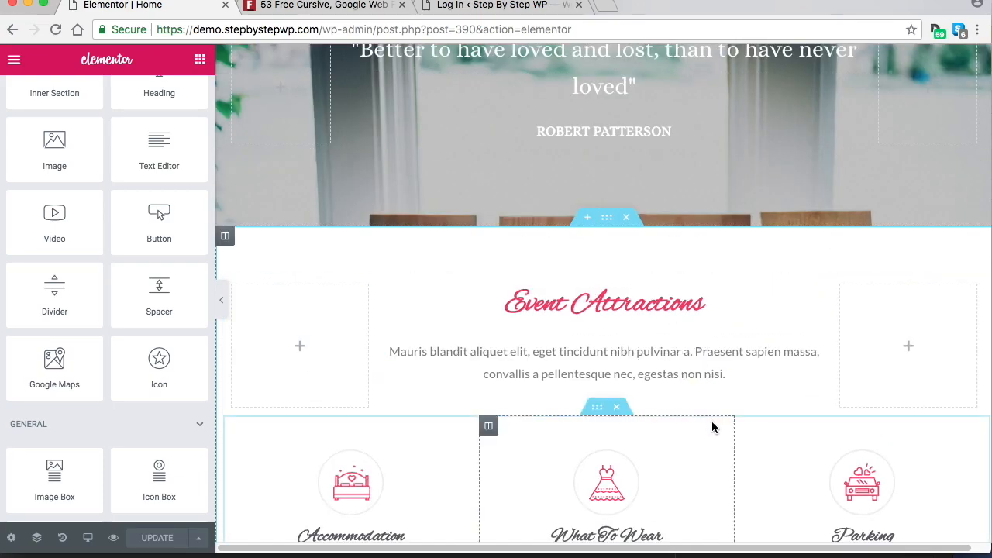
scroll(720, 410, up, 8)
scroll(744, 408, up, 6)
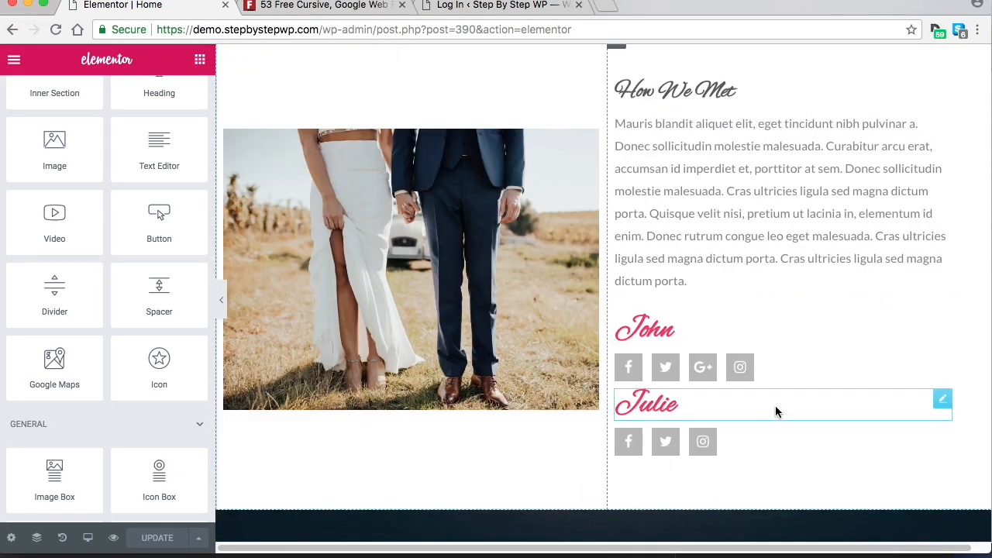
scroll(752, 388, up, 8)
scroll(753, 399, down, 14)
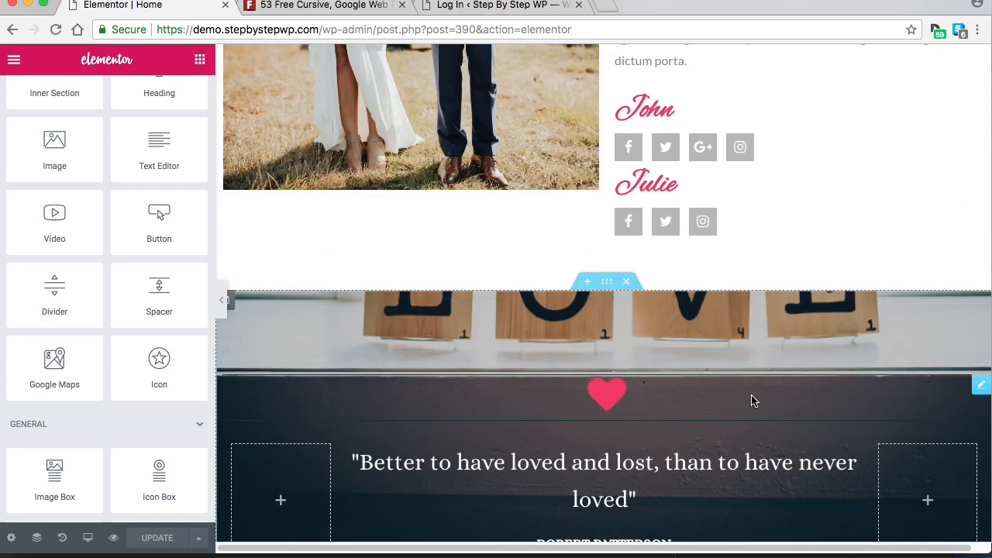
scroll(581, 325, down, 4)
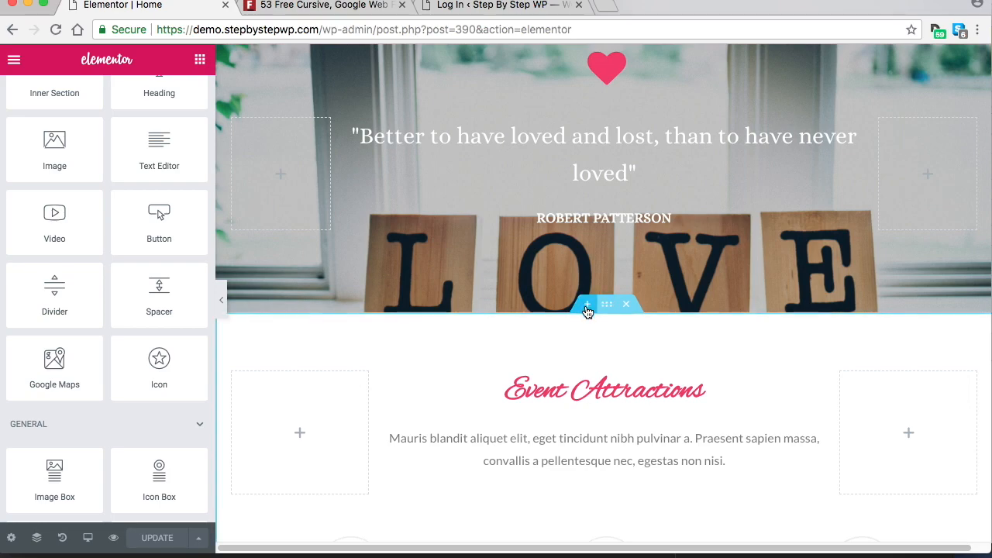
scroll(587, 310, down, 1)
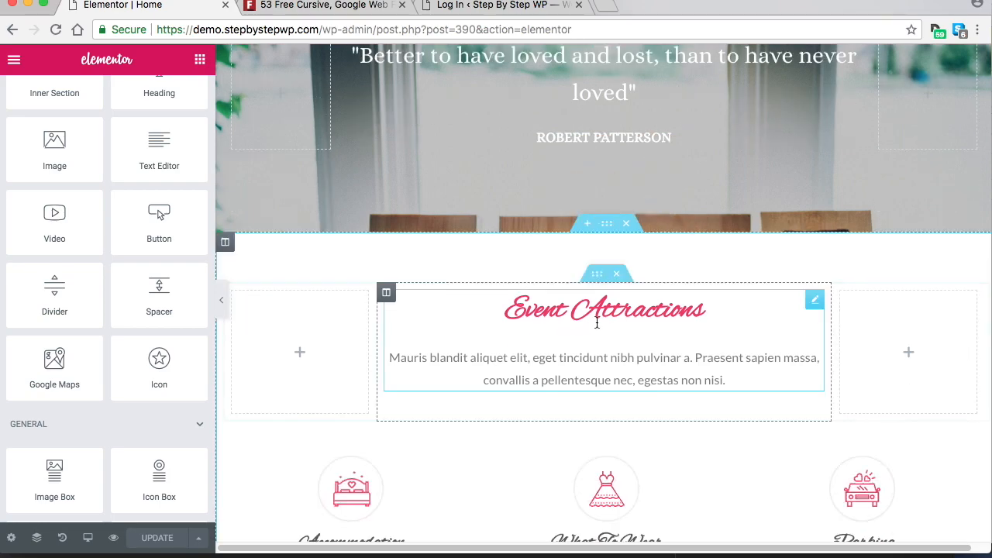
Add a new two-column section above Event Attractions.
click(589, 226)
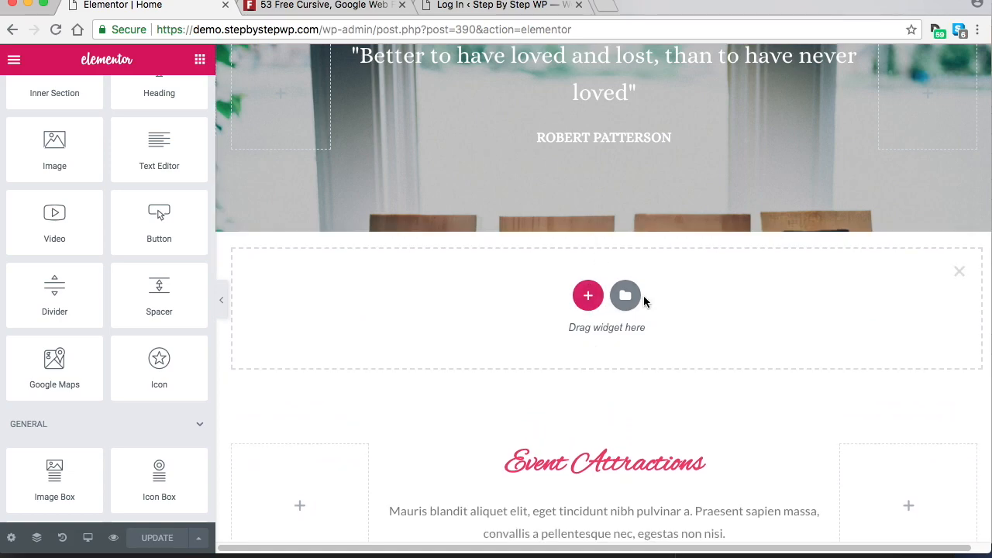
click(589, 299)
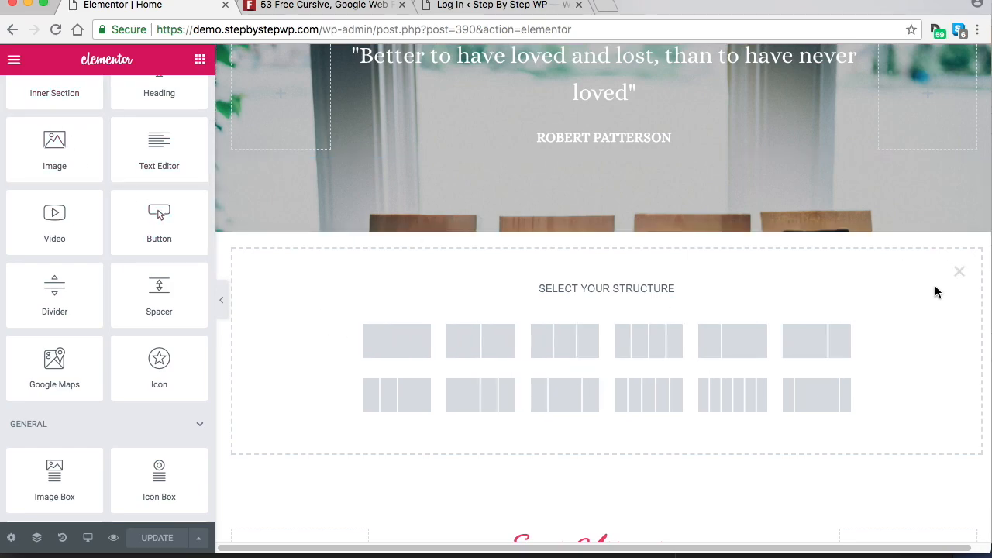
click(486, 346)
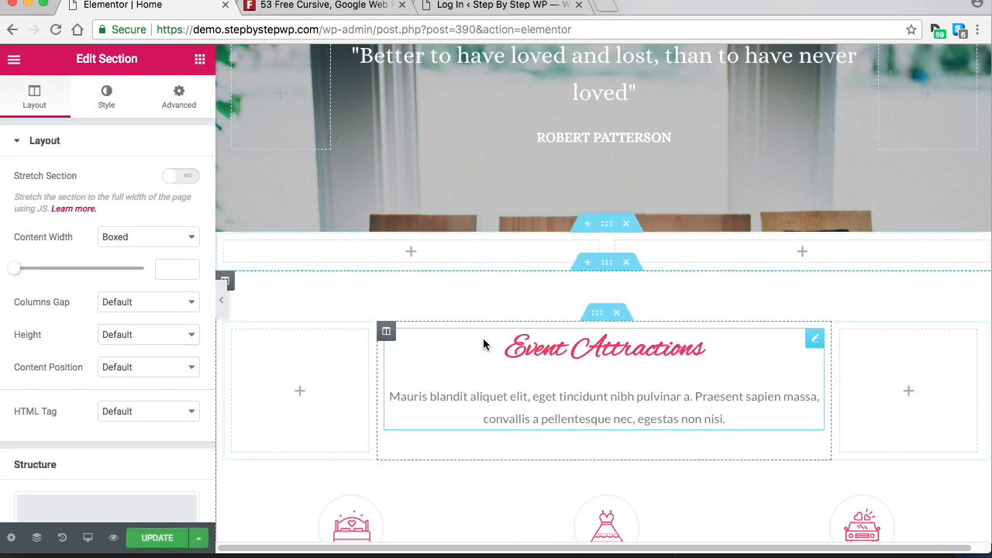
click(201, 59)
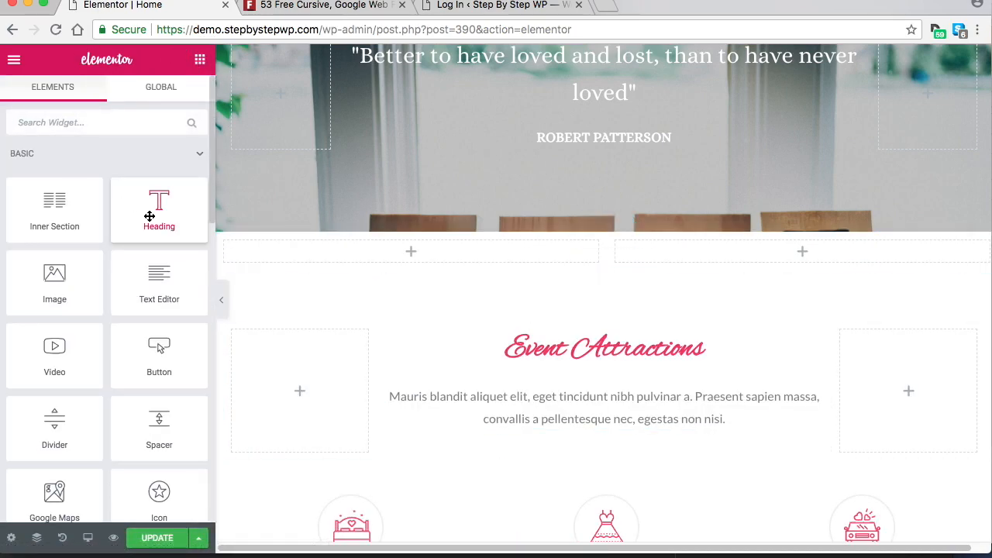
drag(38, 293, 92, 270)
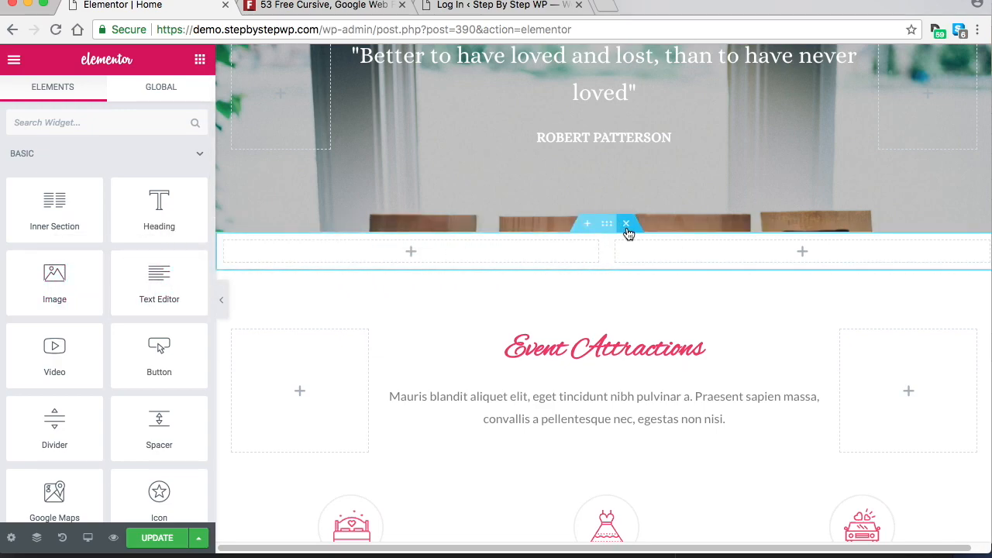
Delete the empty two-column section and insert a fresh empty section in its place.
click(626, 226)
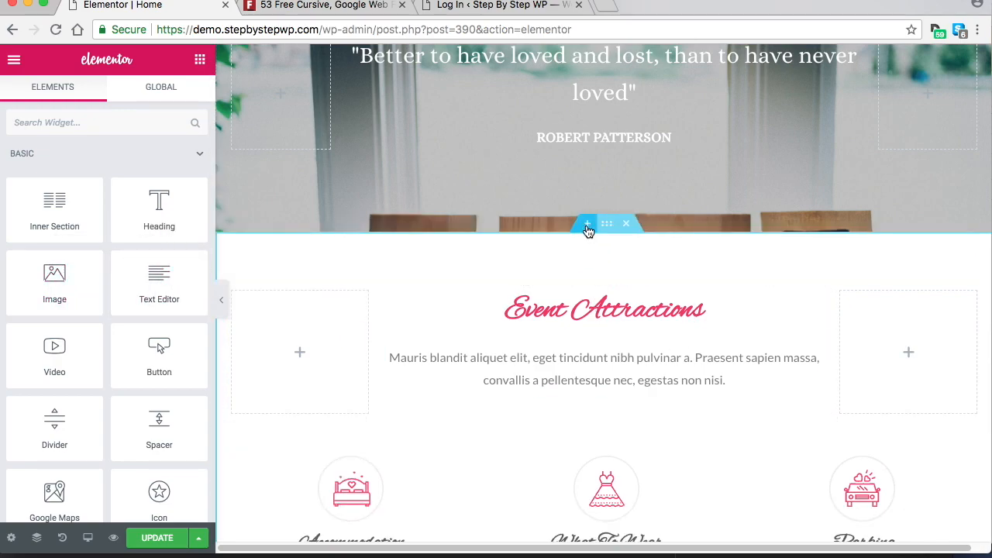
click(587, 225)
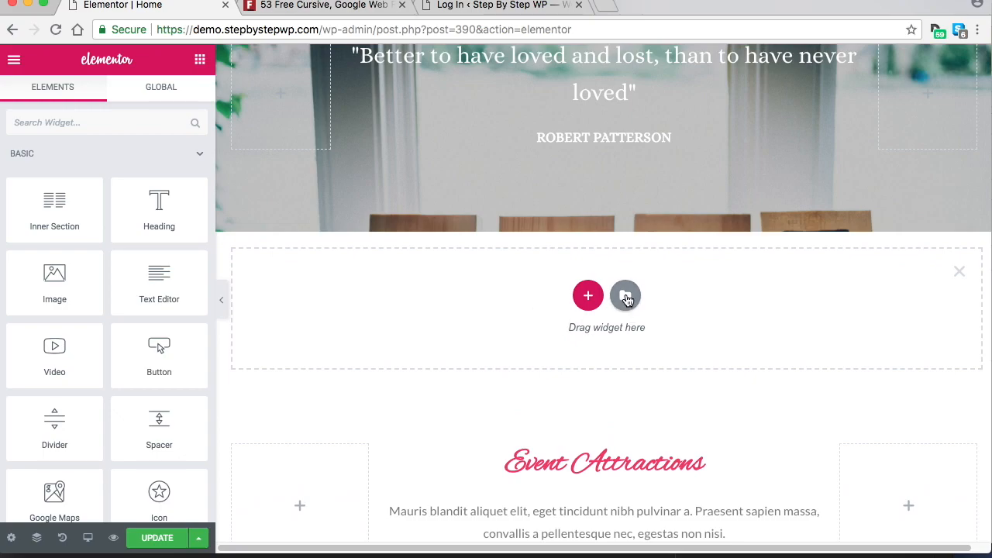
click(625, 296)
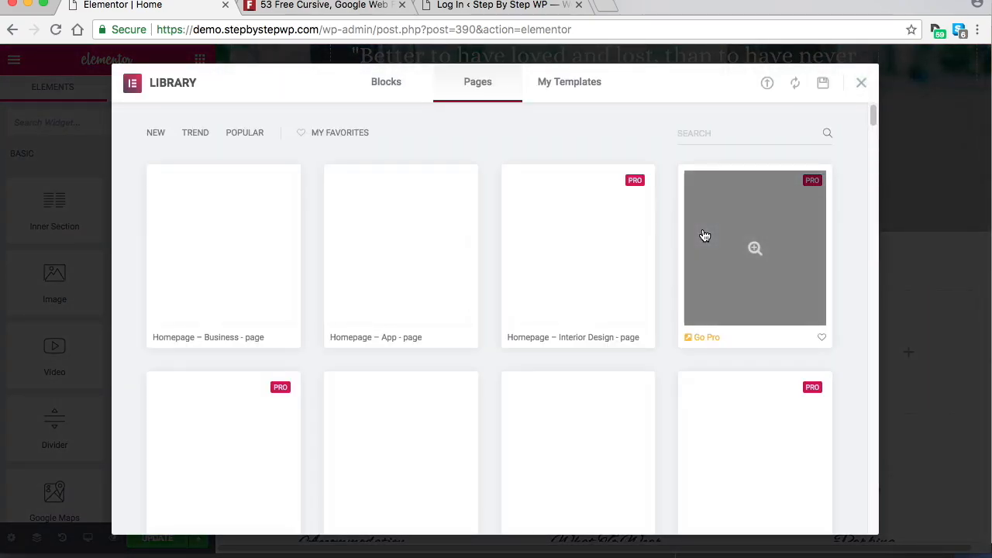
Browse the Library's Pages templates and insert Homepage – Agency.
scroll(523, 183, down, 1)
scroll(523, 183, down, 2)
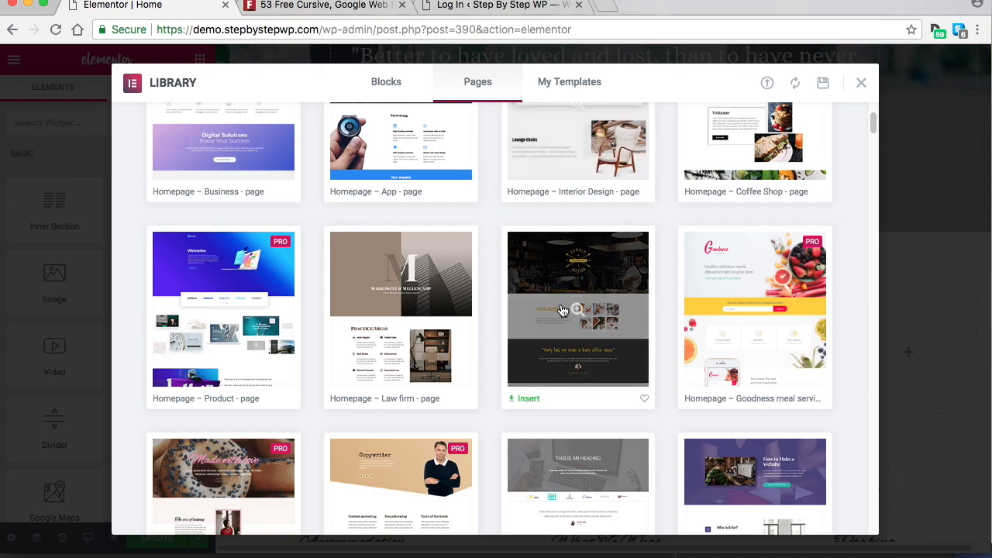
scroll(780, 344, up, 4)
scroll(783, 344, down, 4)
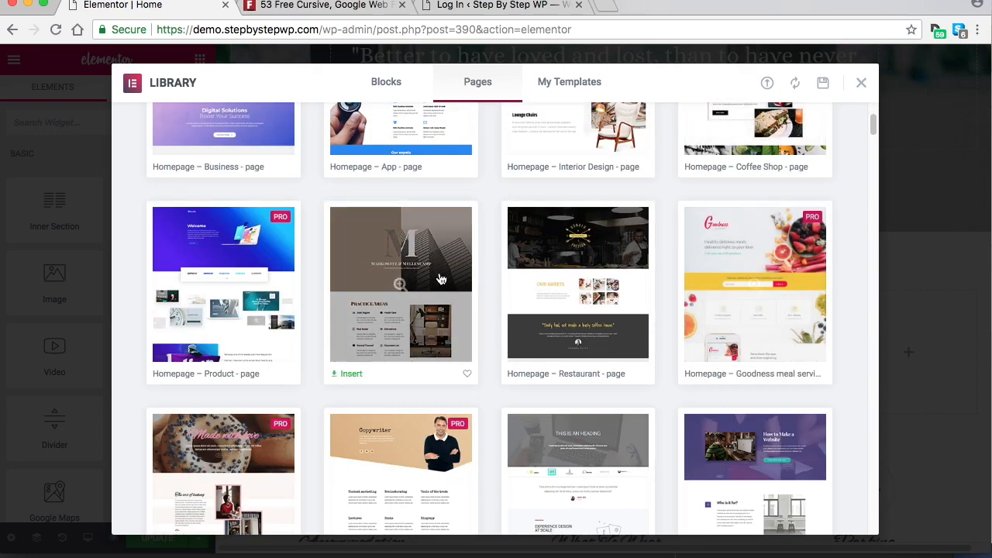
scroll(752, 266, down, 4)
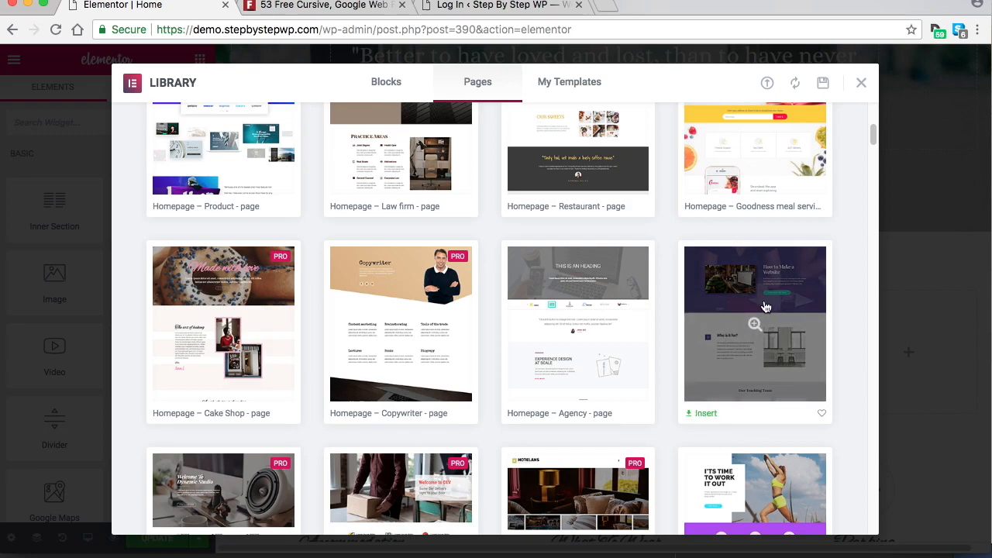
click(707, 415)
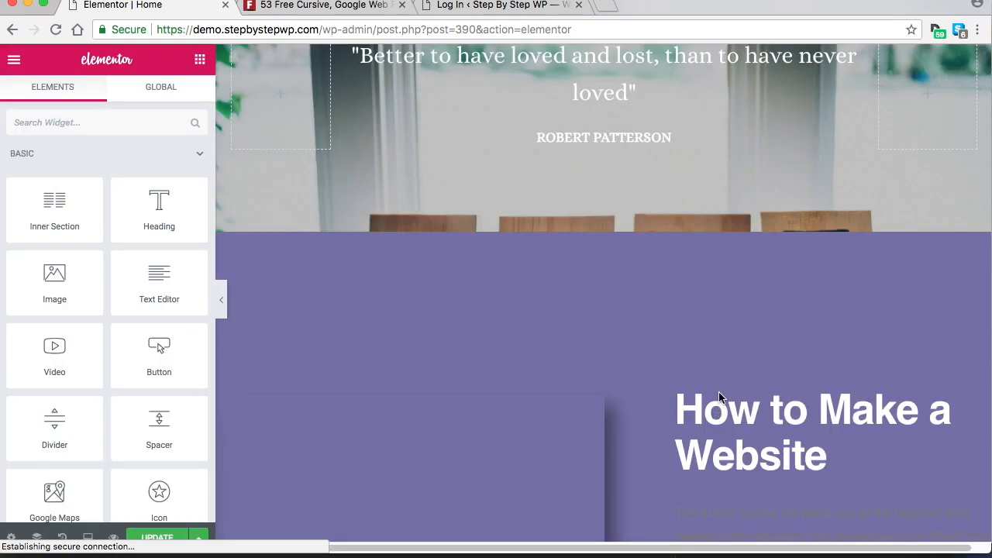
Delete the purple 'How to Make a Website' section from the inserted Agency template.
scroll(781, 397, down, 10)
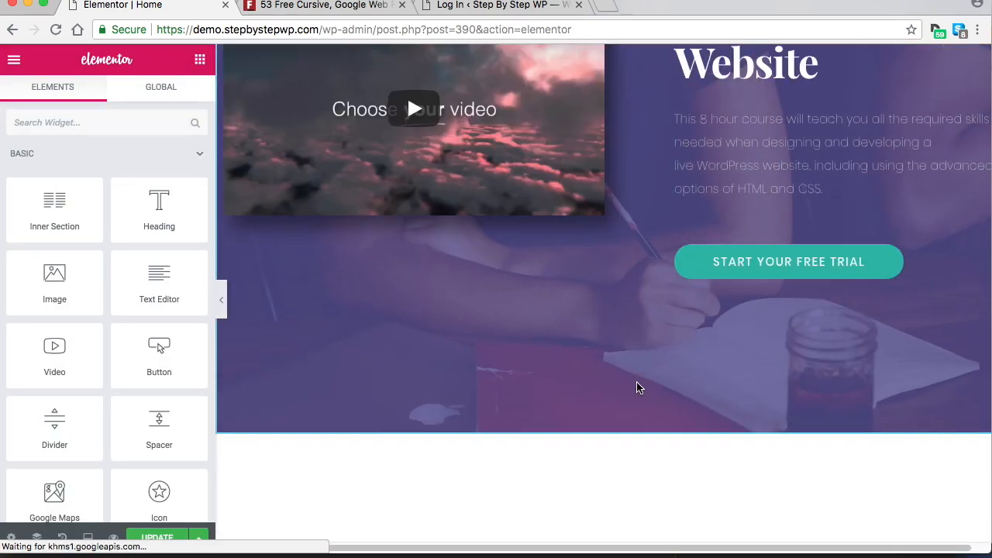
scroll(704, 402, up, 15)
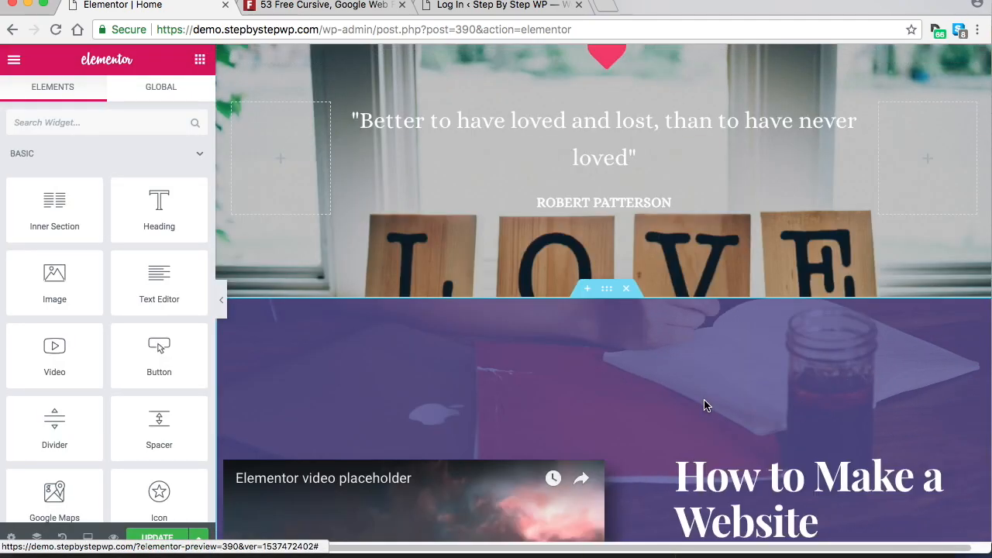
scroll(690, 416, up, 2)
scroll(706, 424, down, 2)
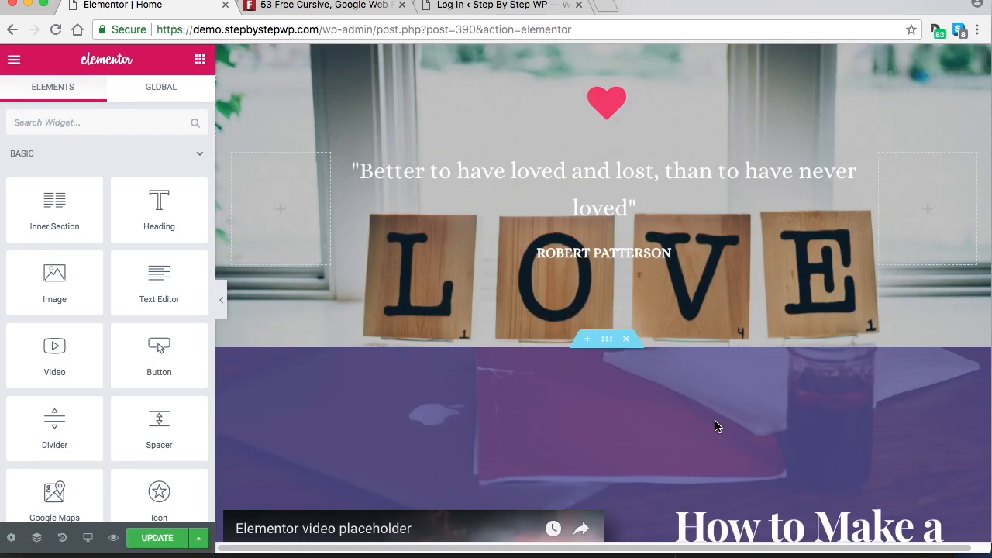
click(627, 277)
Review the remaining sections: 'Who is it for?', 'Our Teaching Team' and 'Practice makes perfect'.
scroll(638, 398, up, 2)
scroll(625, 412, down, 5)
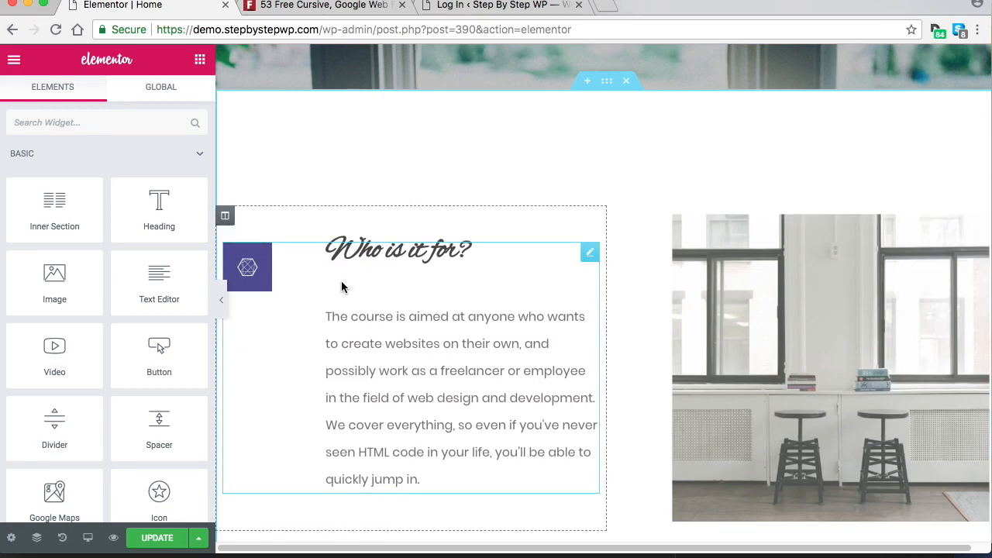
scroll(643, 338, up, 3)
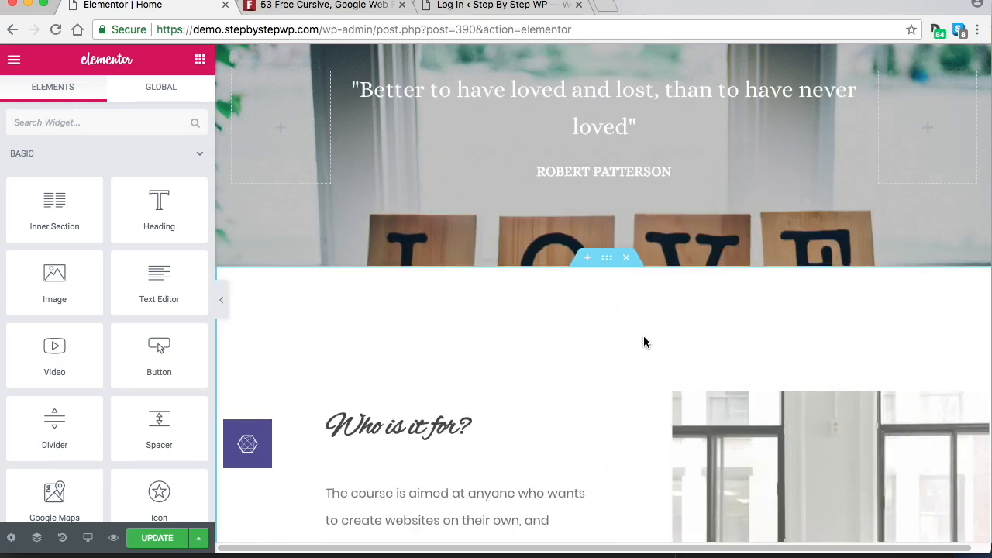
scroll(643, 323, down, 4)
scroll(694, 321, down, 4)
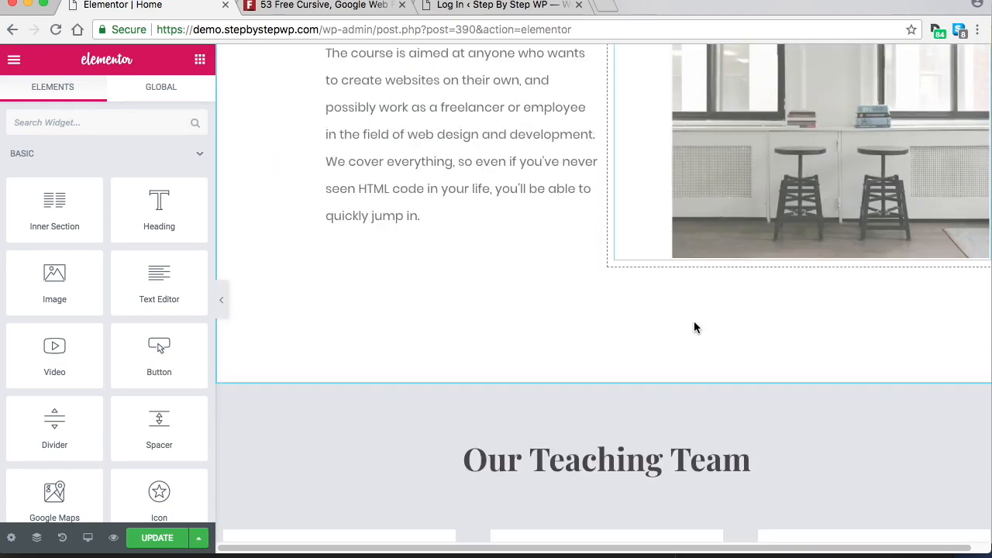
scroll(642, 379, down, 4)
scroll(646, 386, up, 3)
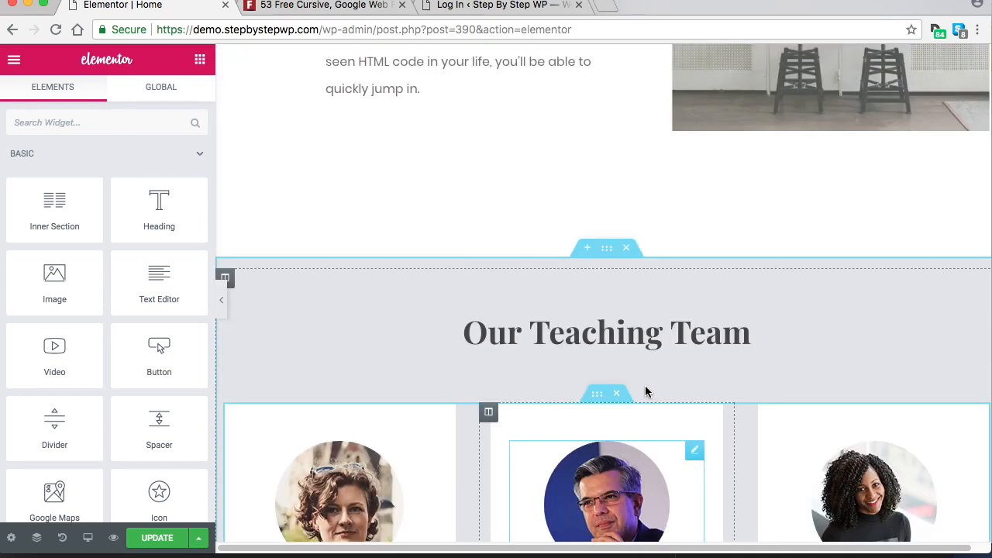
scroll(635, 367, down, 3)
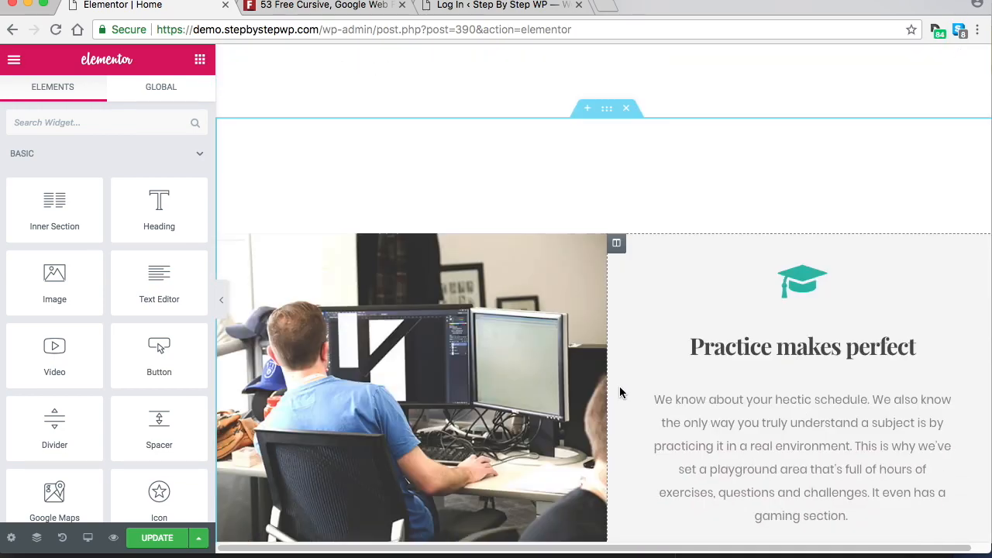
scroll(558, 411, down, 15)
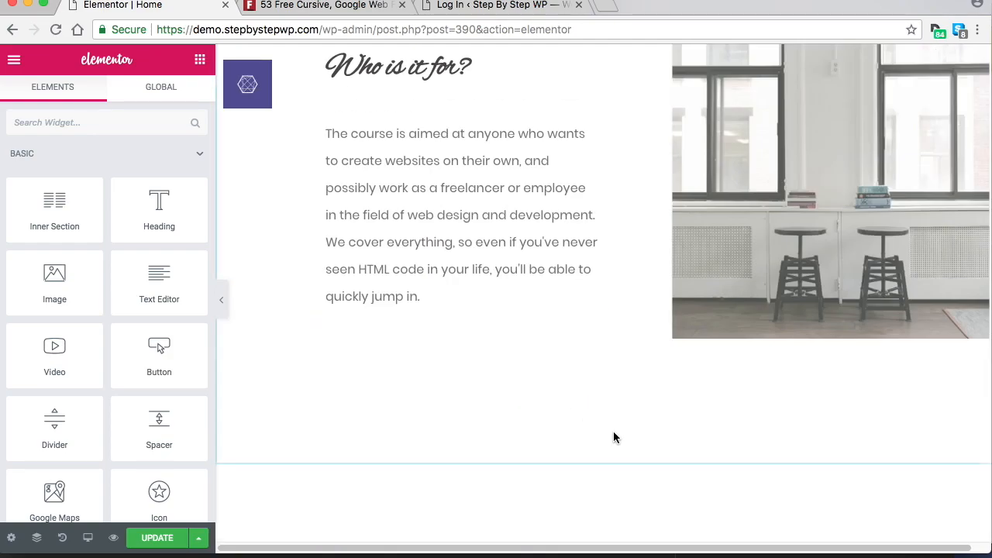
scroll(643, 414, up, 5)
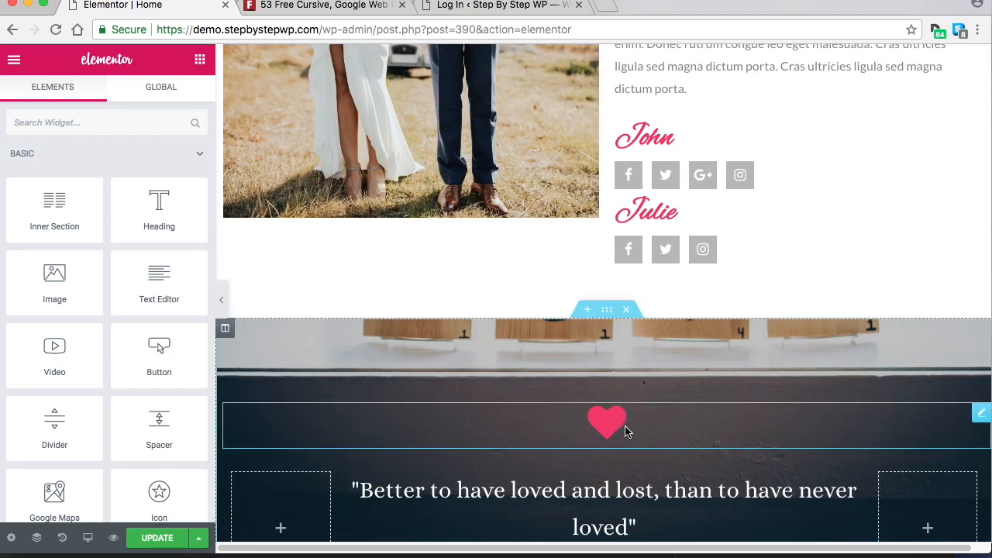
Copy the pink #f23766 hex value from the heart icon's colour settings.
click(627, 423)
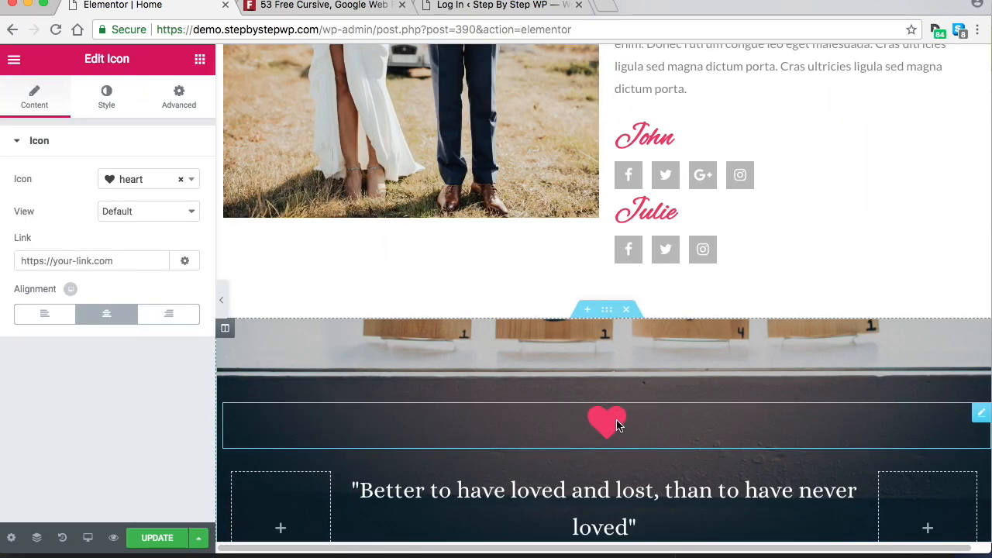
click(109, 99)
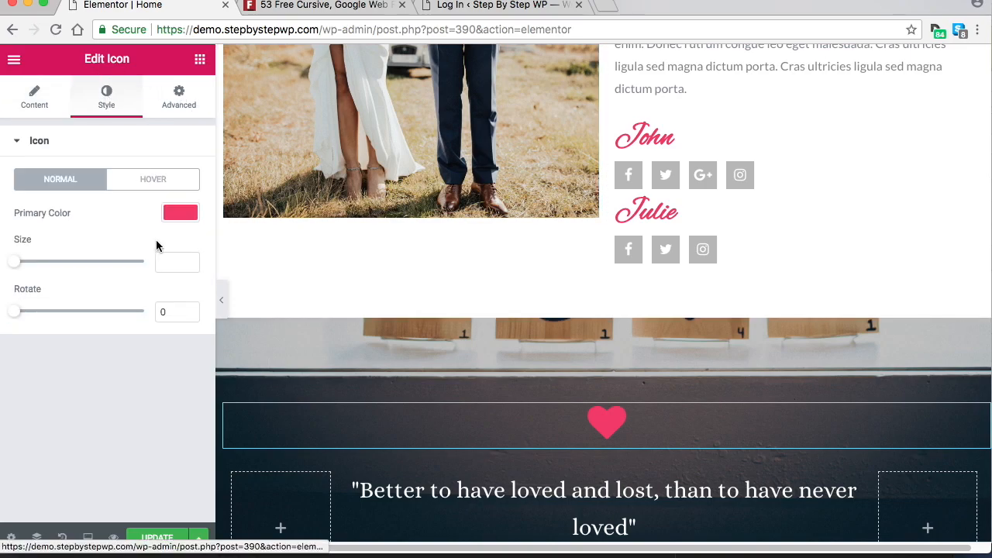
click(182, 216)
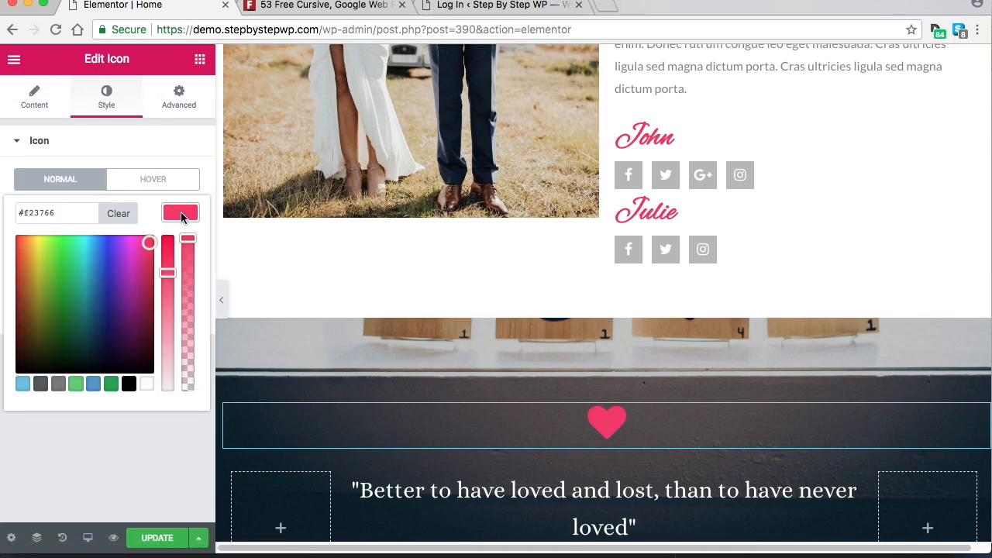
right_click(30, 213)
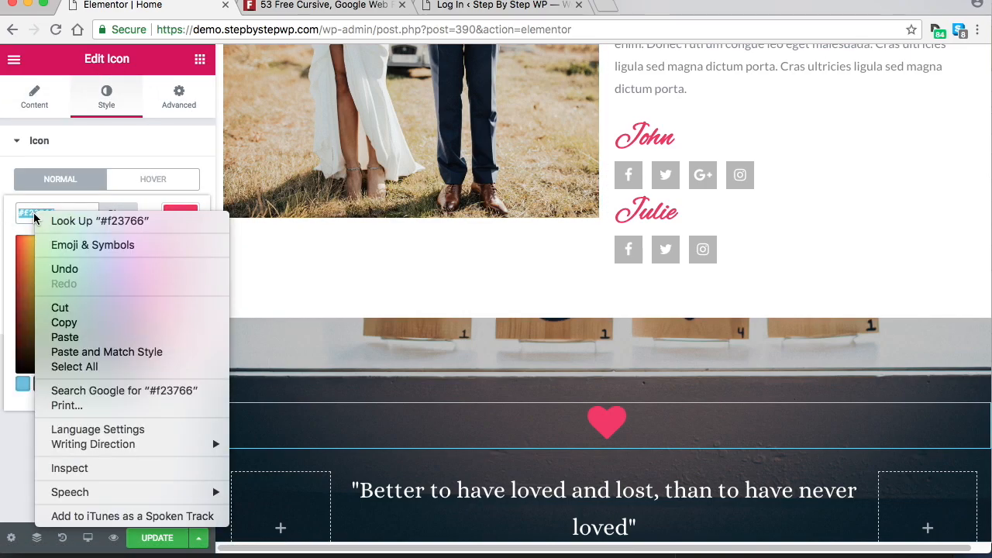
click(81, 324)
Paste #f23766 as the 'Who is it for?' icon box's primary colour, replacing the purple.
scroll(760, 391, down, 10)
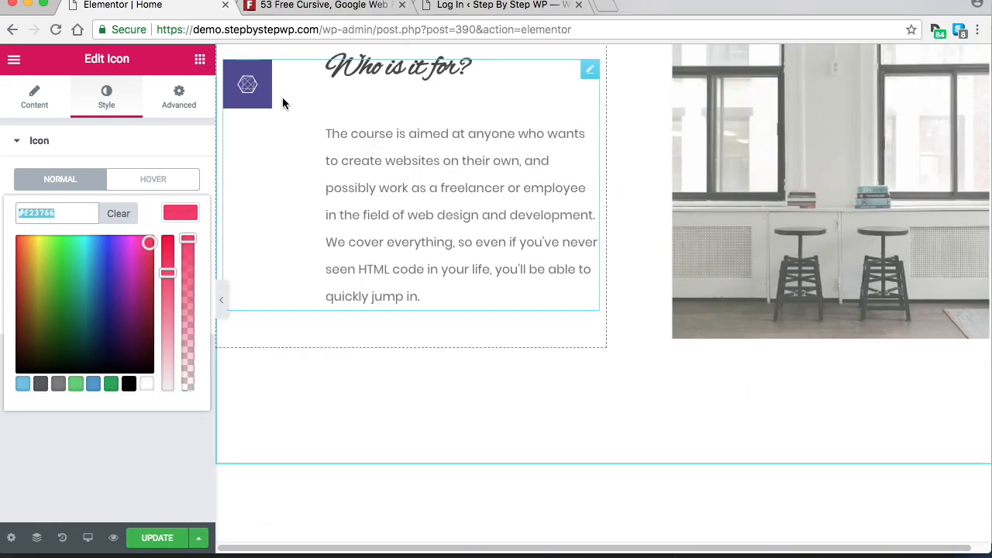
click(378, 79)
click(107, 100)
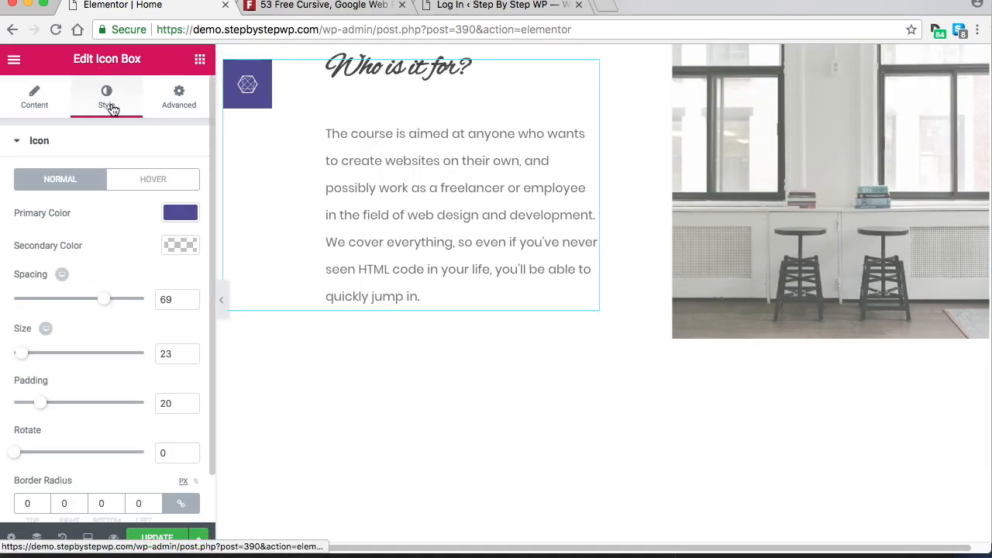
click(180, 213)
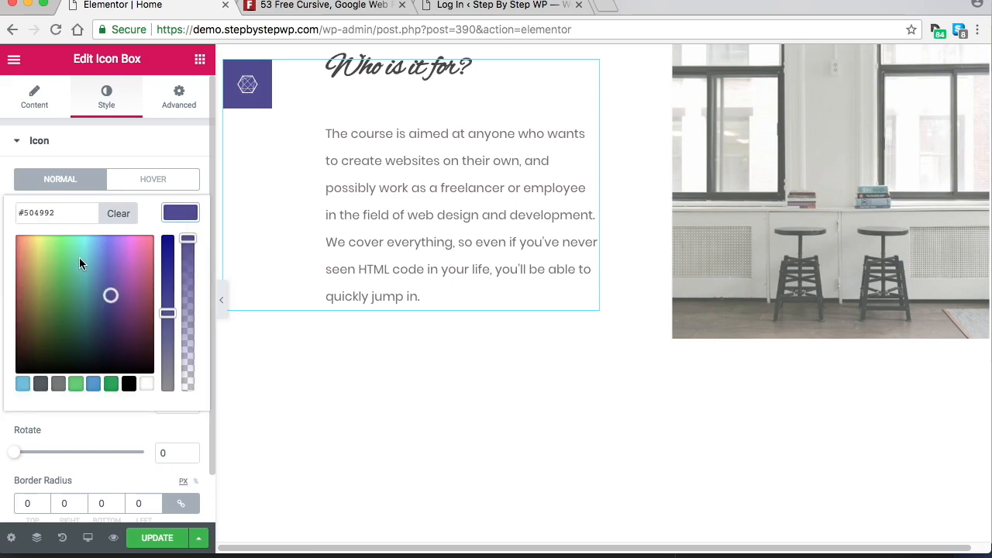
double_click(62, 214)
right_click(63, 213)
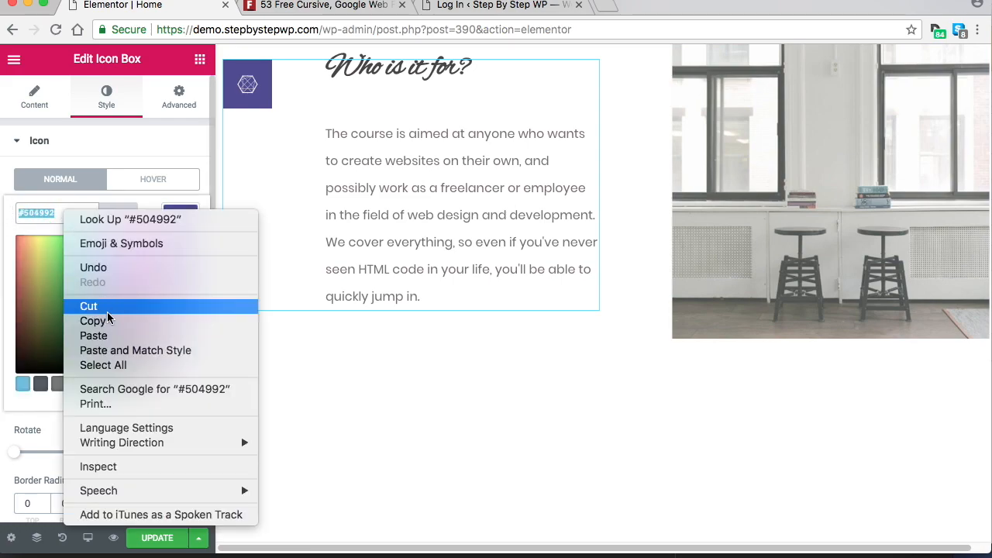
click(118, 335)
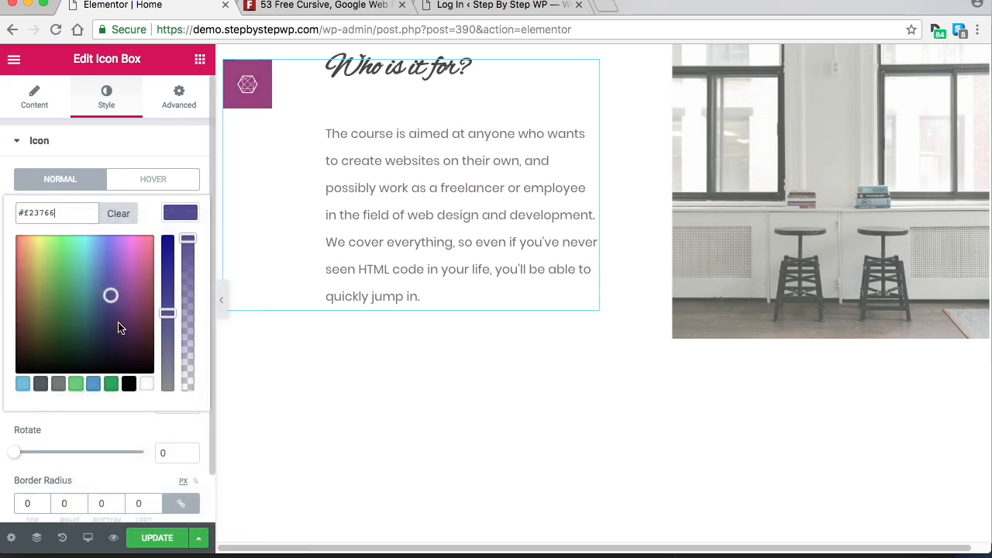
click(179, 217)
scroll(465, 178, down, 2)
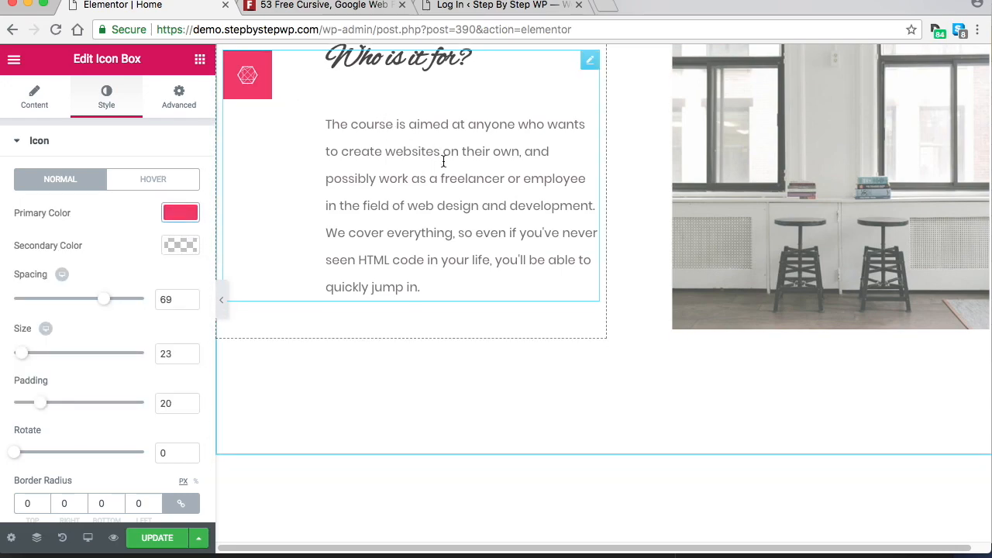
scroll(531, 210, up, 4)
scroll(532, 116, down, 1)
scroll(654, 250, up, 5)
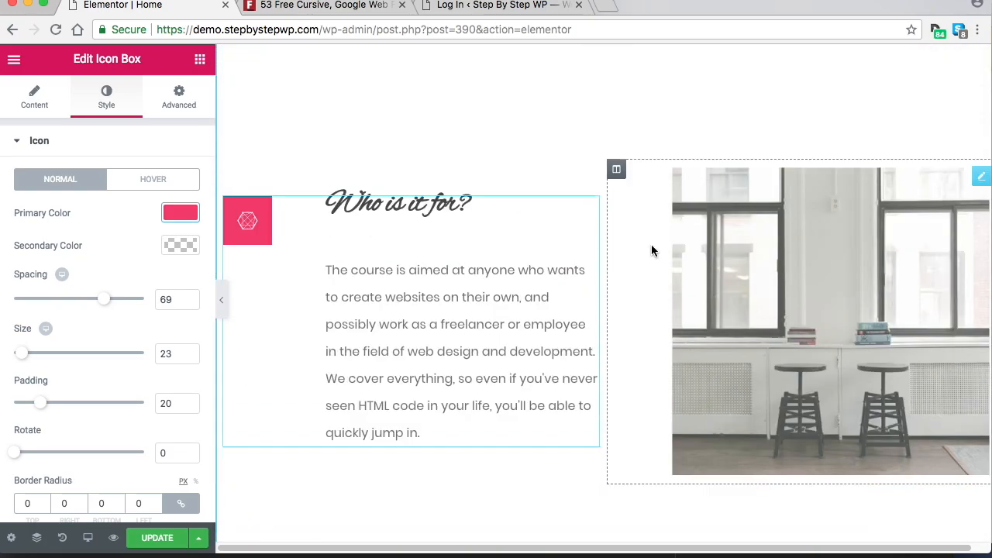
scroll(689, 258, down, 10)
scroll(674, 287, down, 2)
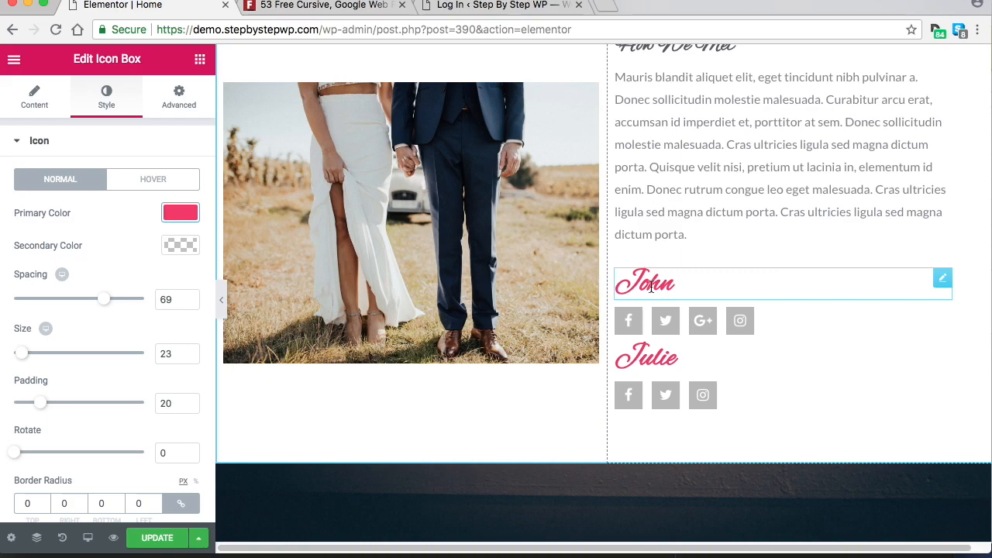
scroll(651, 286, down, 10)
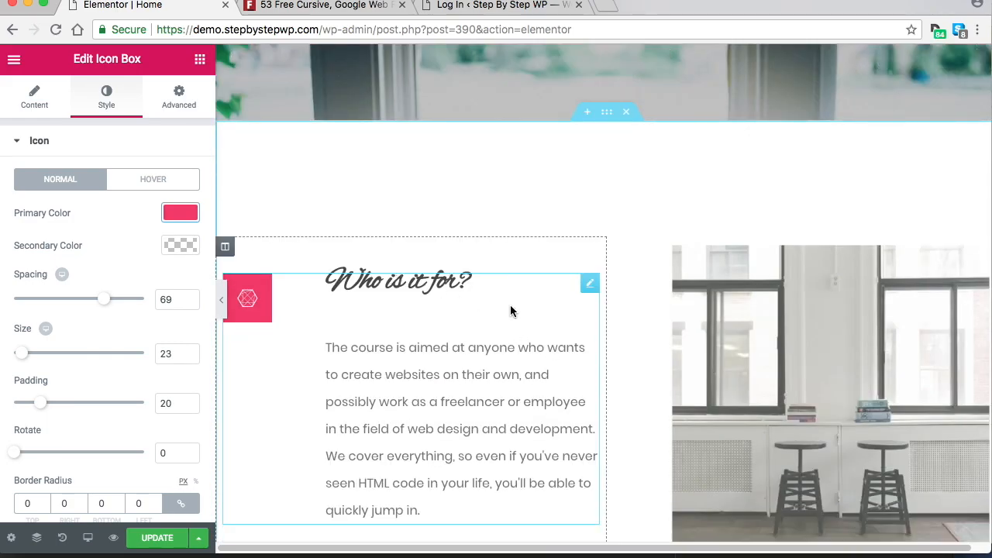
scroll(510, 311, down, 3)
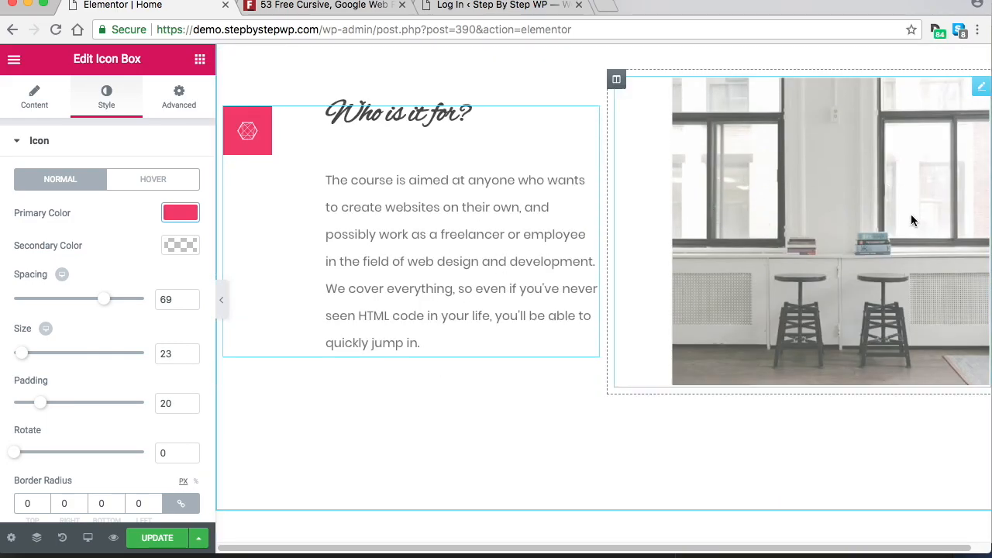
scroll(685, 262, down, 8)
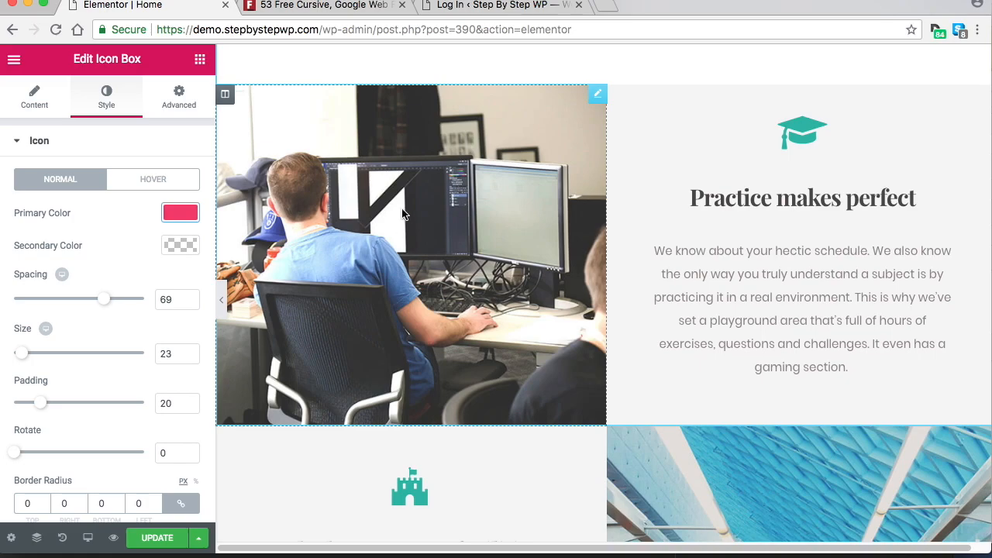
scroll(744, 241, down, 1)
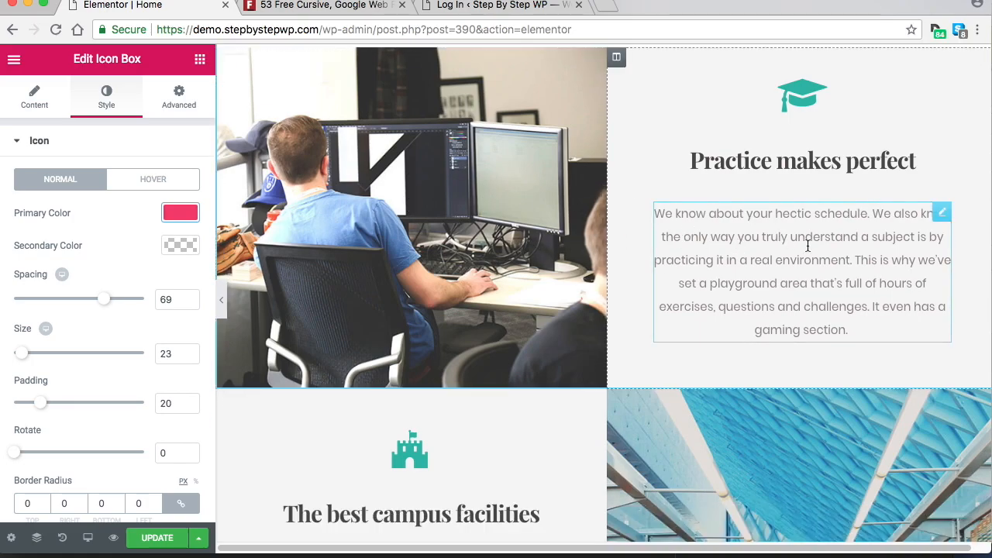
scroll(809, 250, up, 3)
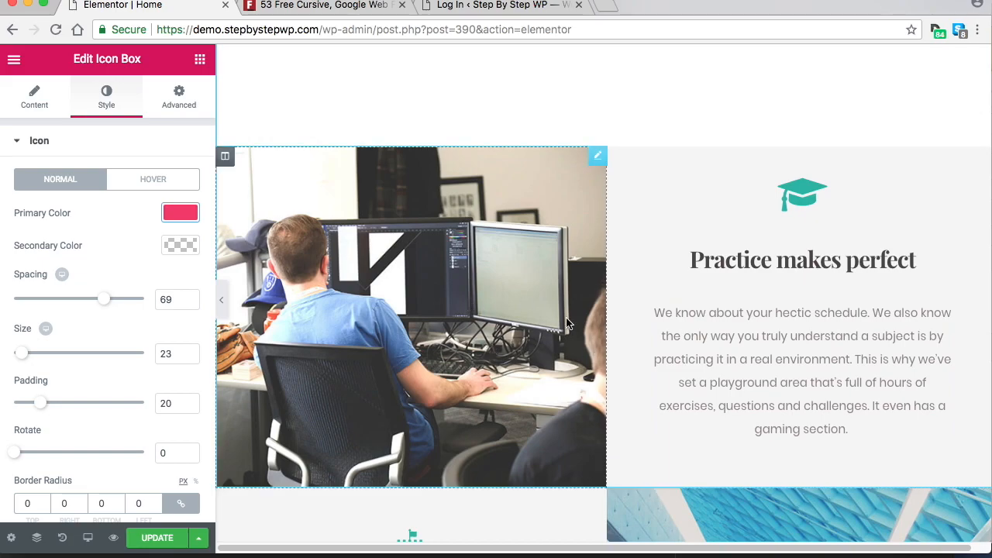
Change the graduation-cap icon's primary colour from teal to pink #f23766.
click(812, 196)
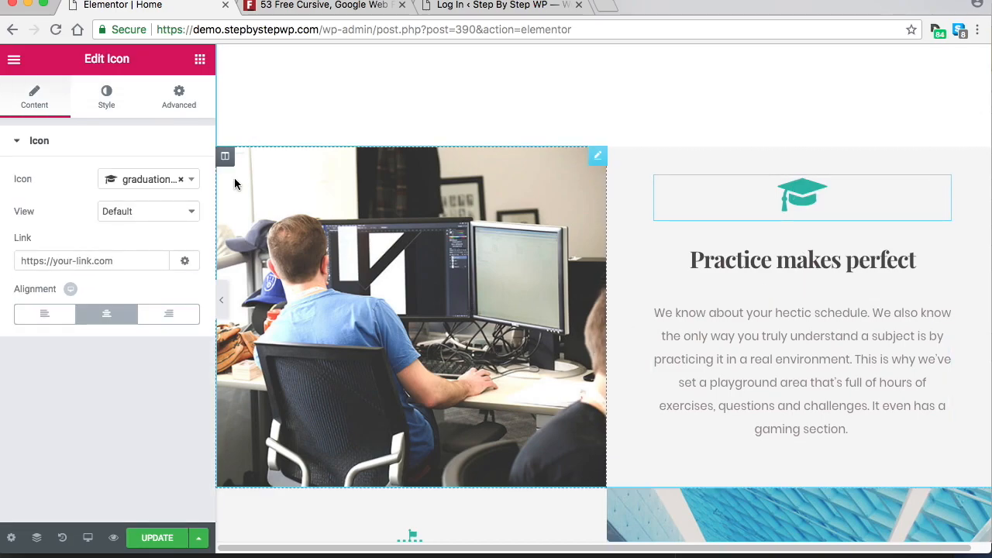
click(106, 97)
click(181, 211)
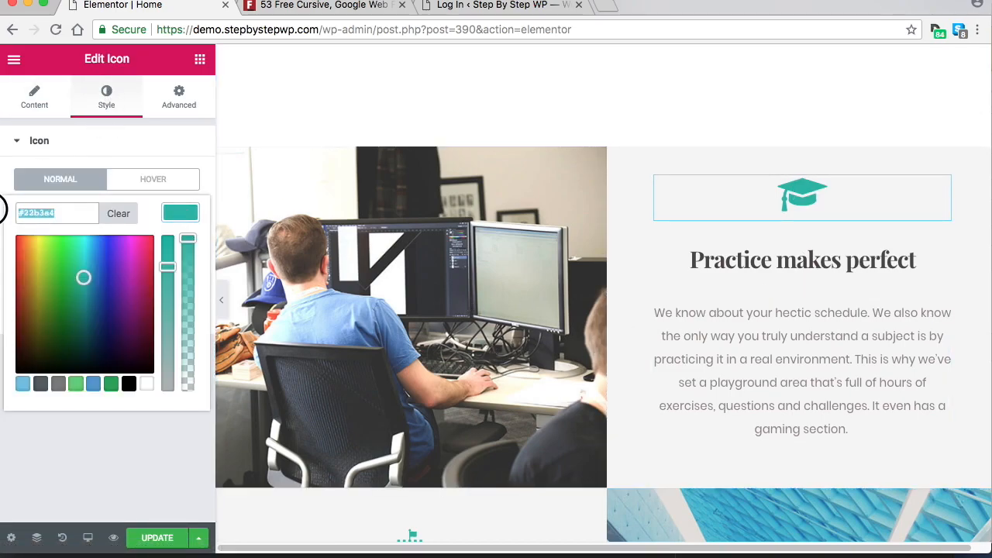
right_click(63, 215)
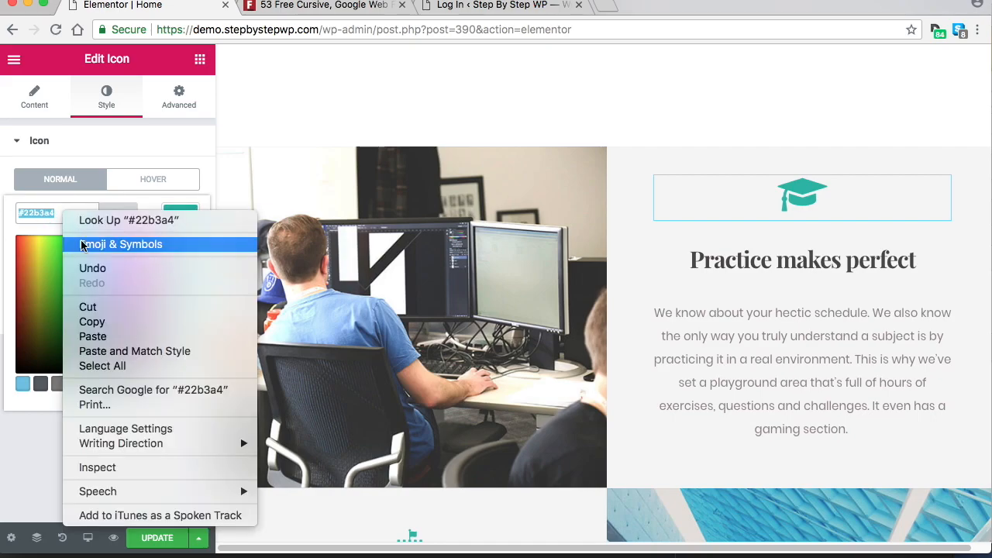
click(117, 335)
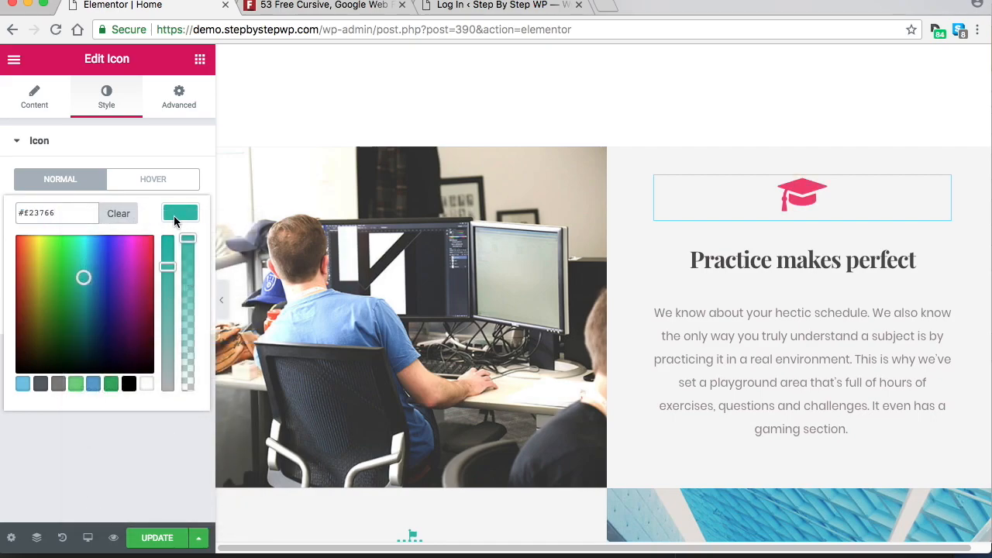
click(173, 217)
Delete the campus facilities and 'Learn from the very best' sections.
scroll(811, 298, down, 2)
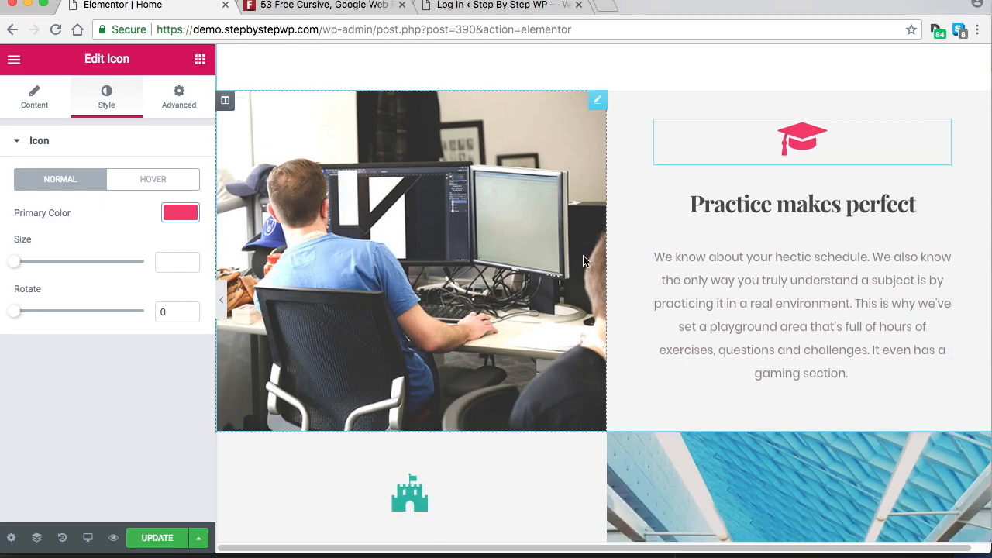
scroll(721, 341, down, 5)
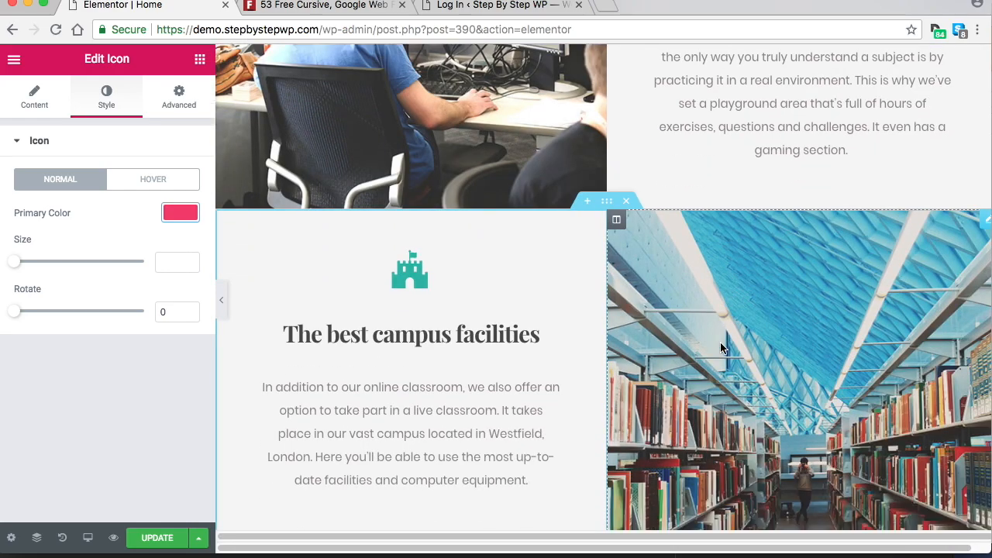
scroll(721, 341, down, 2)
click(628, 141)
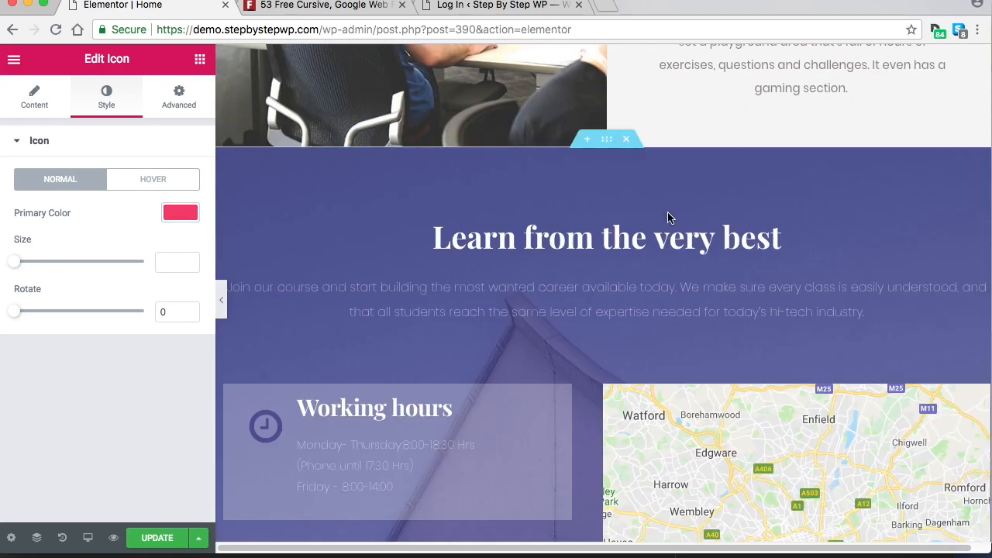
click(628, 141)
scroll(625, 292, up, 10)
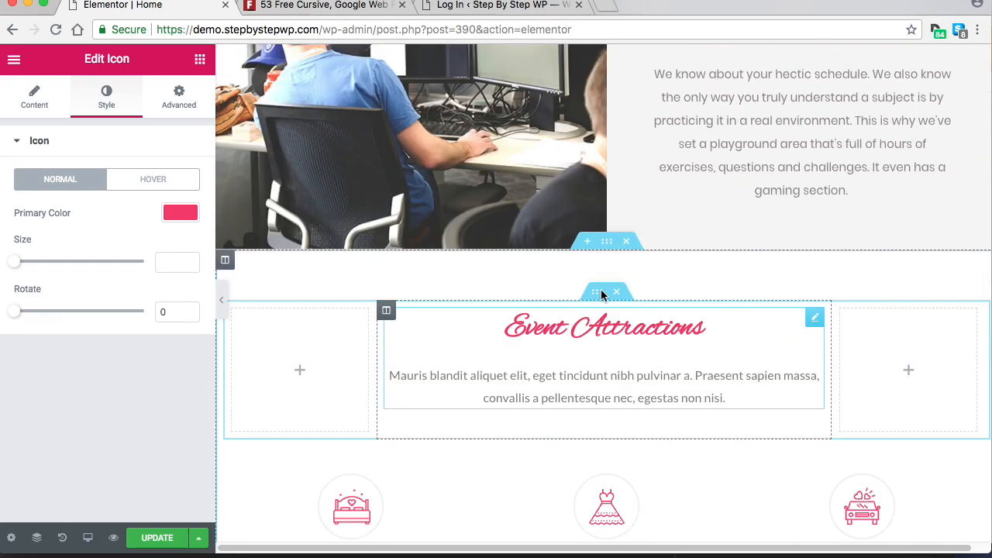
scroll(629, 295, up, 5)
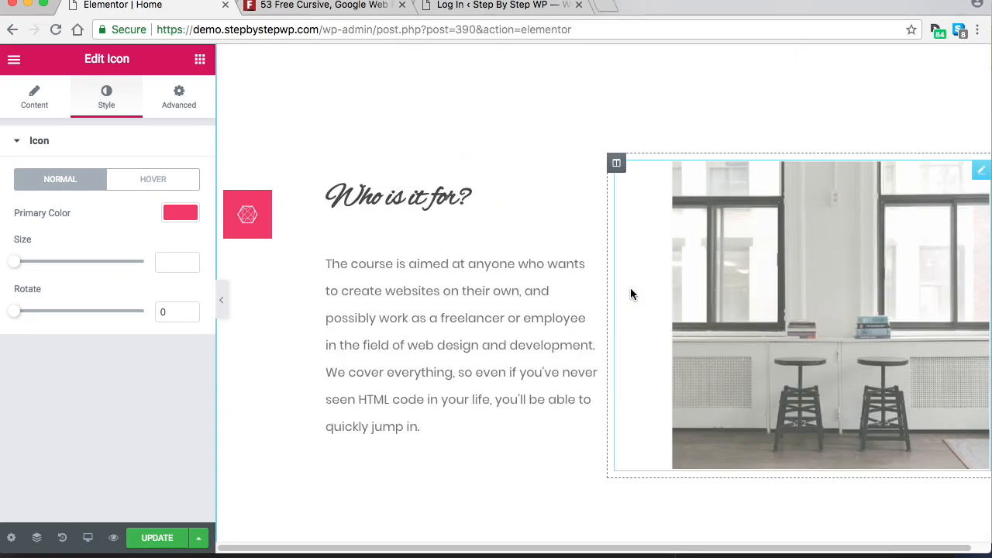
scroll(630, 283, down, 3)
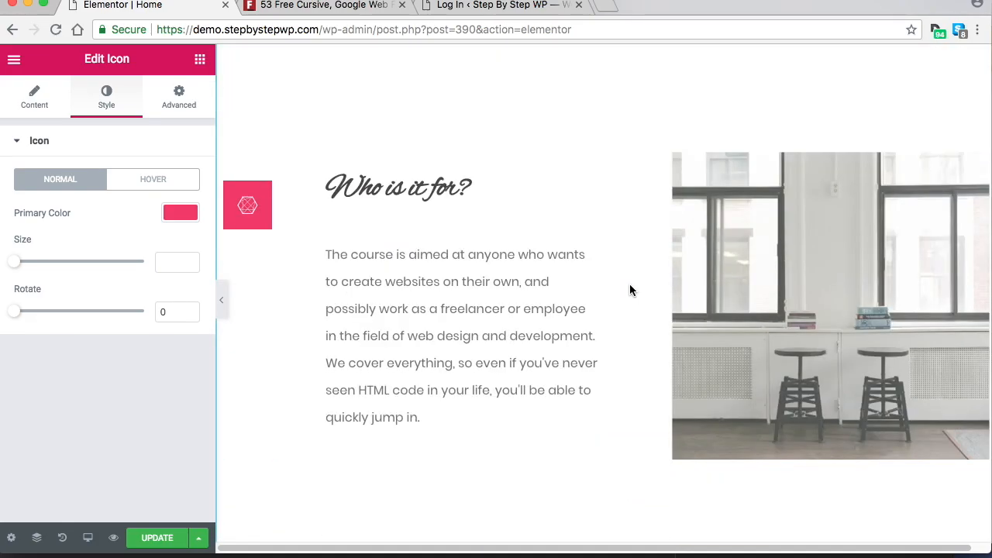
scroll(687, 301, down, 8)
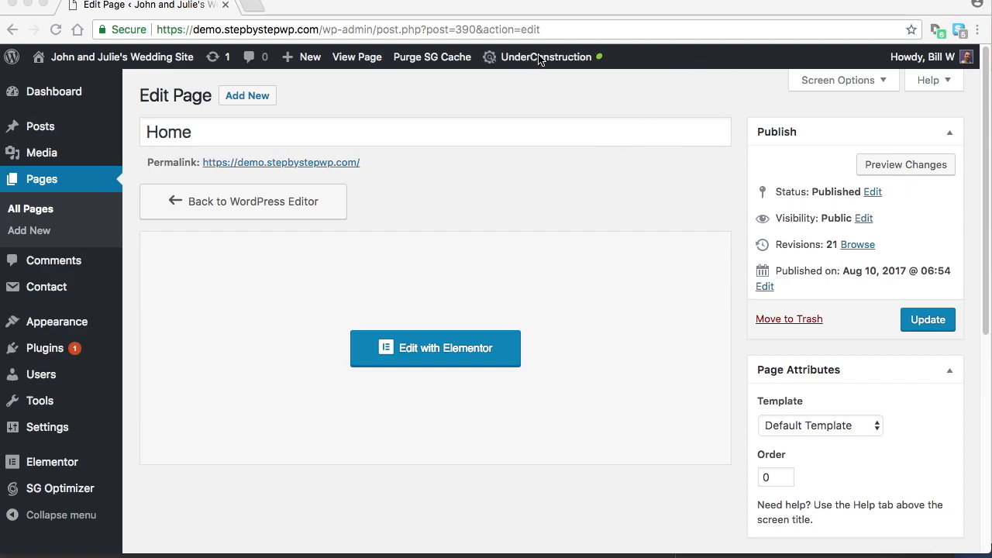
From the Dashboard, open the UnderConstruction plugin settings and set Under Construction Mode to OFF.
click(47, 91)
click(496, 58)
mouse_move(497, 57)
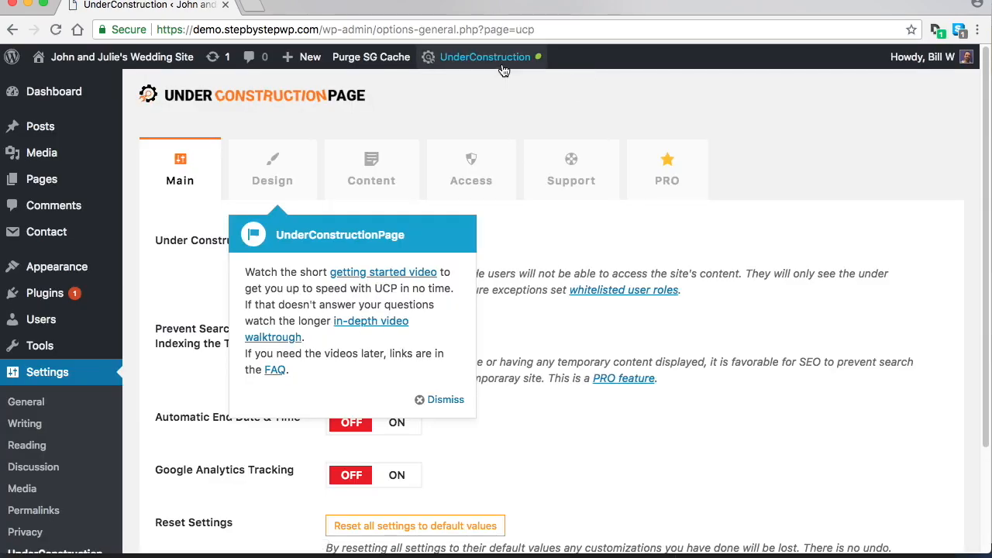
click(567, 86)
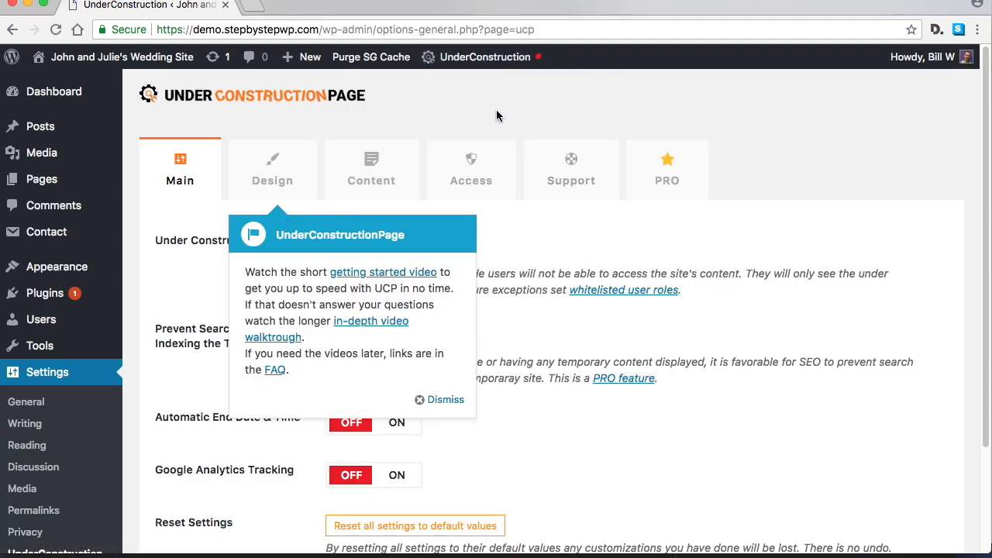
mouse_move(512, 62)
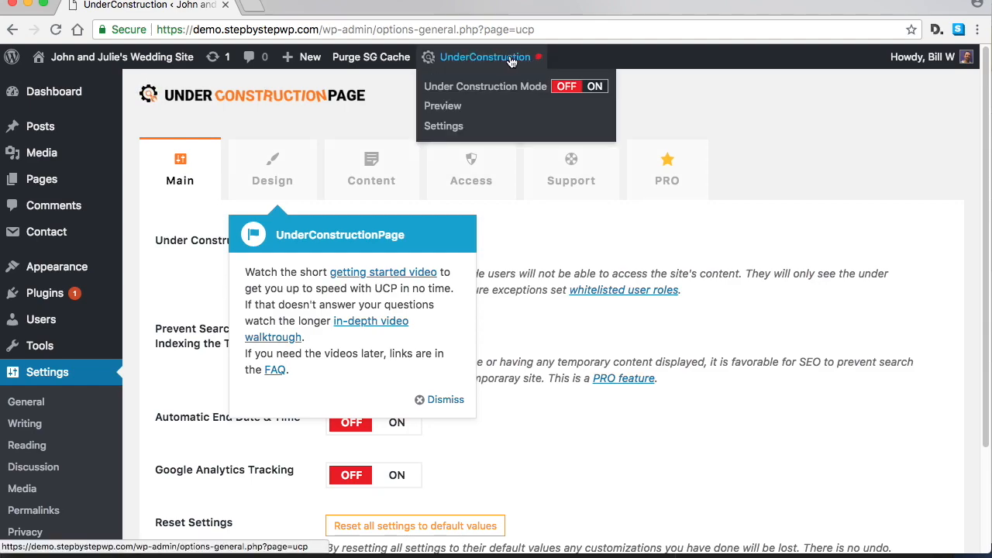